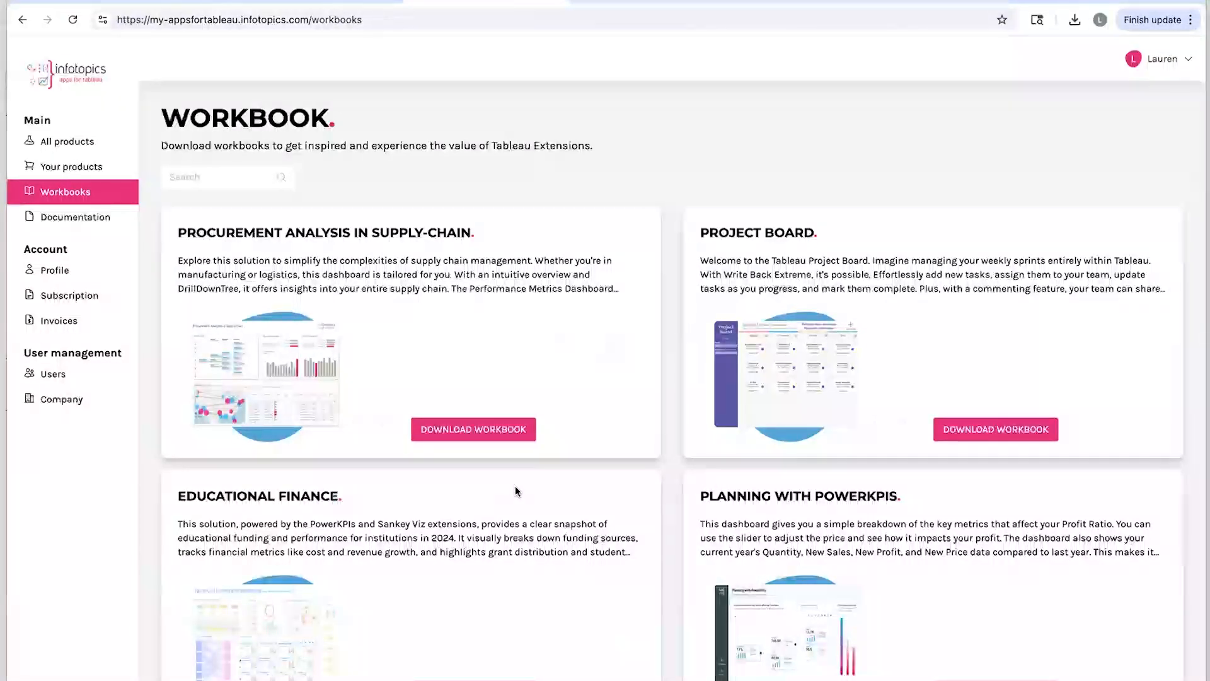
Browse the downloadable demo workbooks in the Workbooks catalogue
scroll(515, 492, "down", 10)
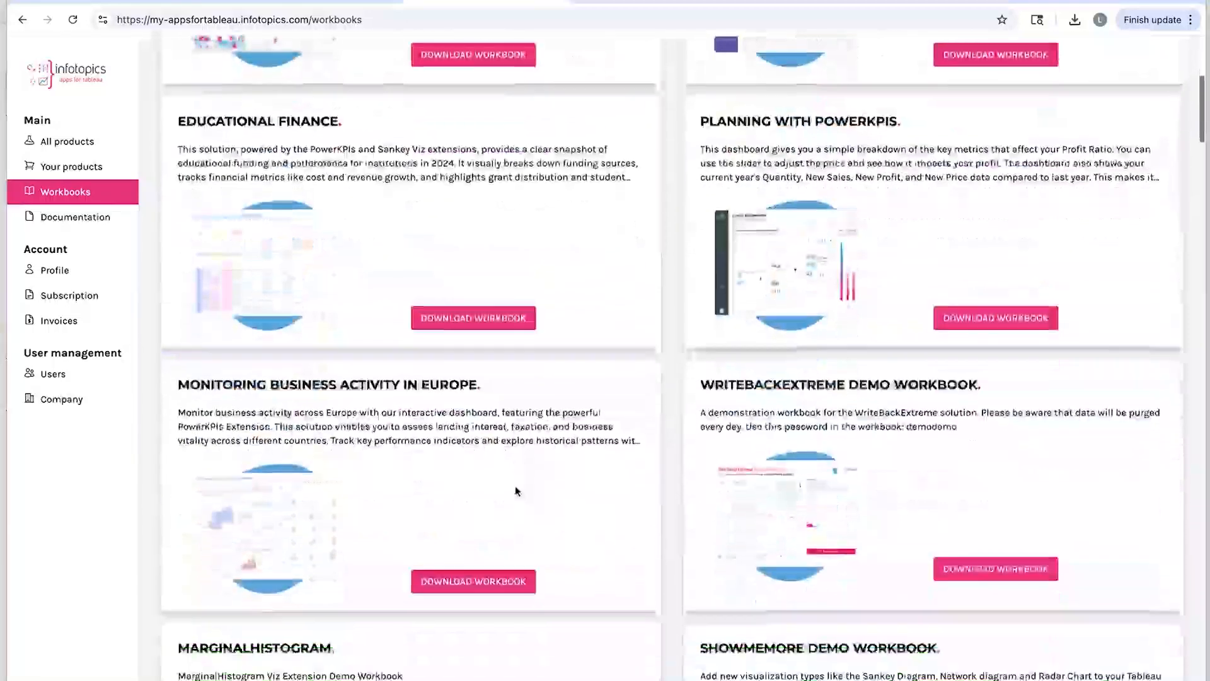
scroll(516, 491, "down", 7)
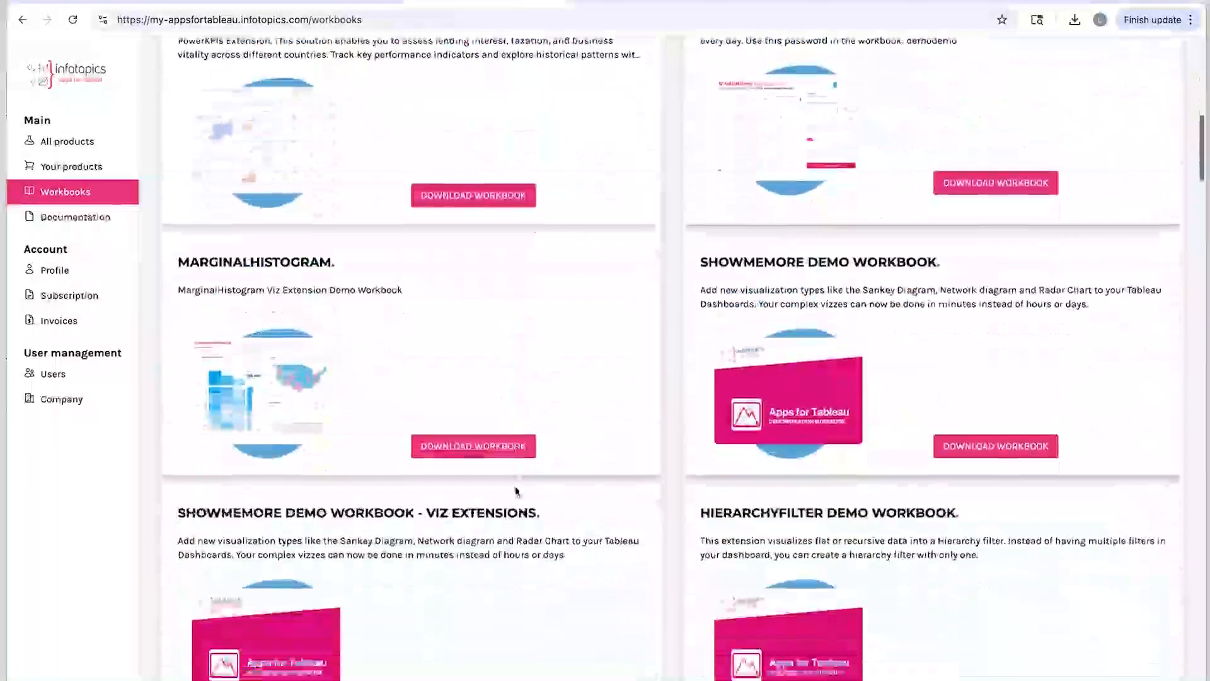
scroll(516, 491, "down", 4)
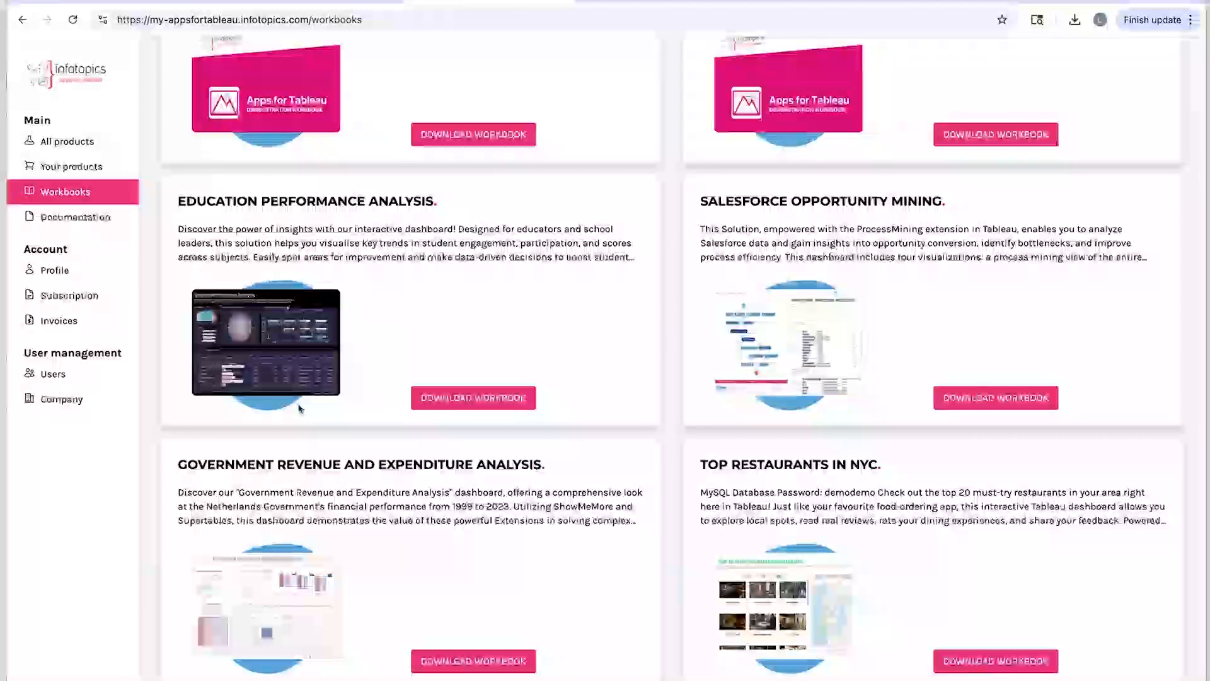
scroll(479, 585, "down", 11)
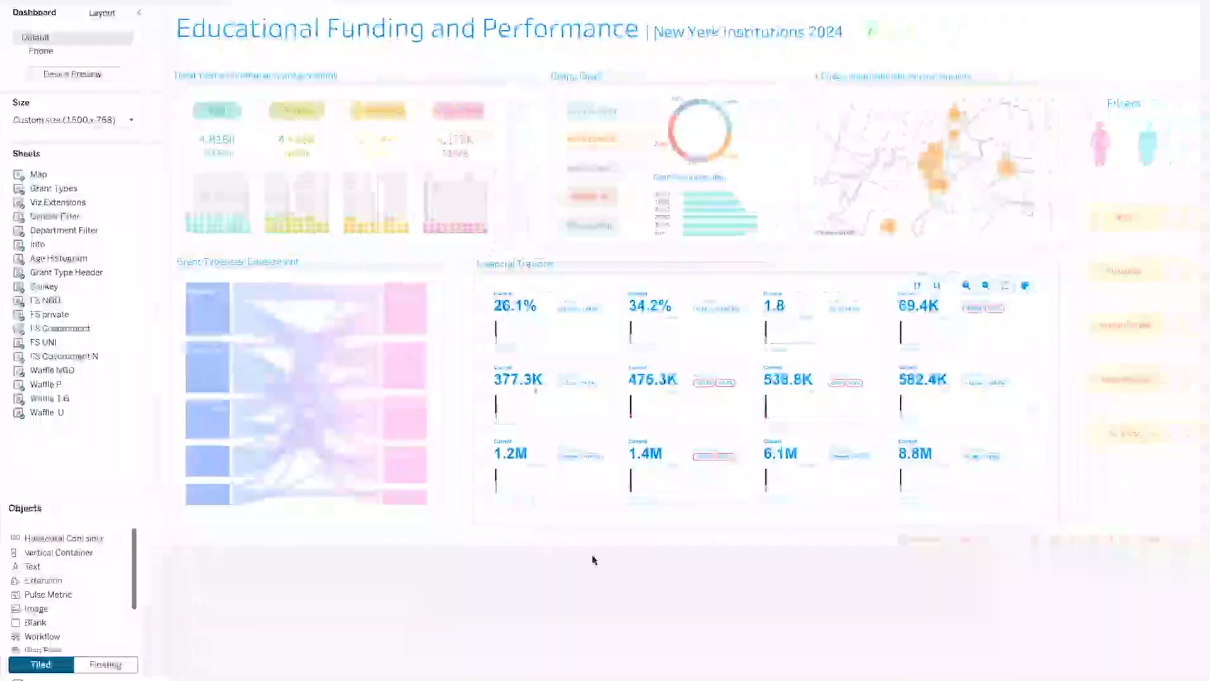
Examine the Grant Types per Department Sankey, checking the funding flows of individual grant types and school departments
left_click(210, 310)
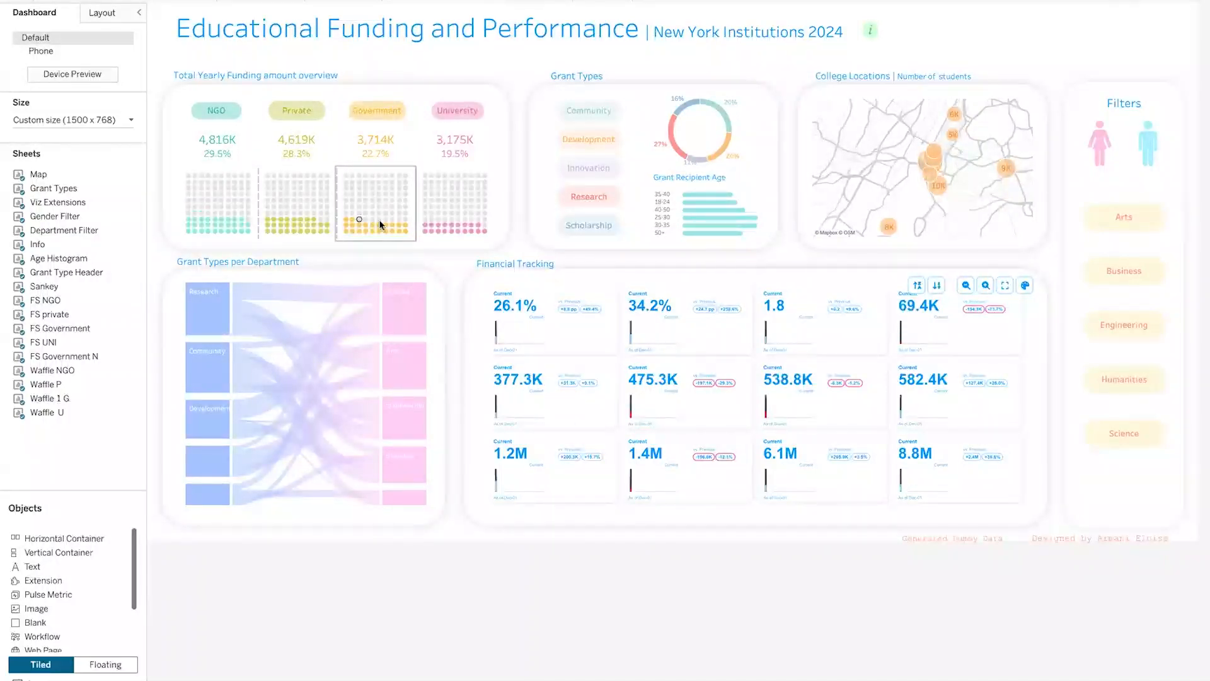
mouse_move(405, 306)
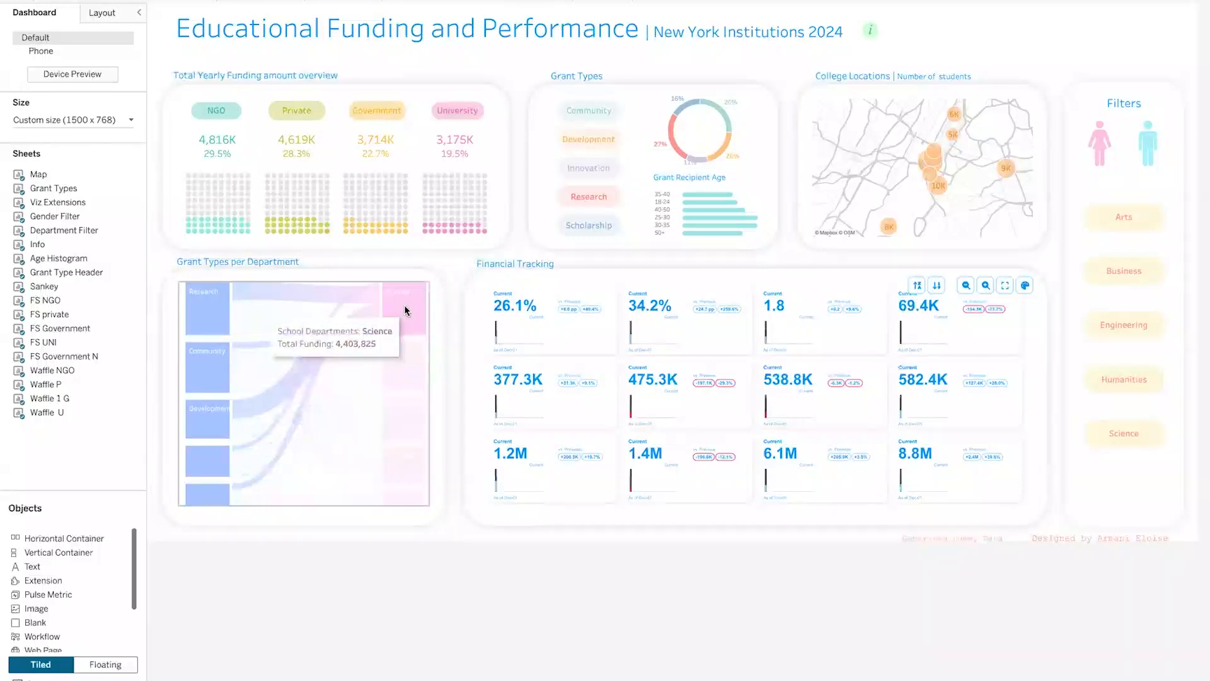
mouse_move(213, 365)
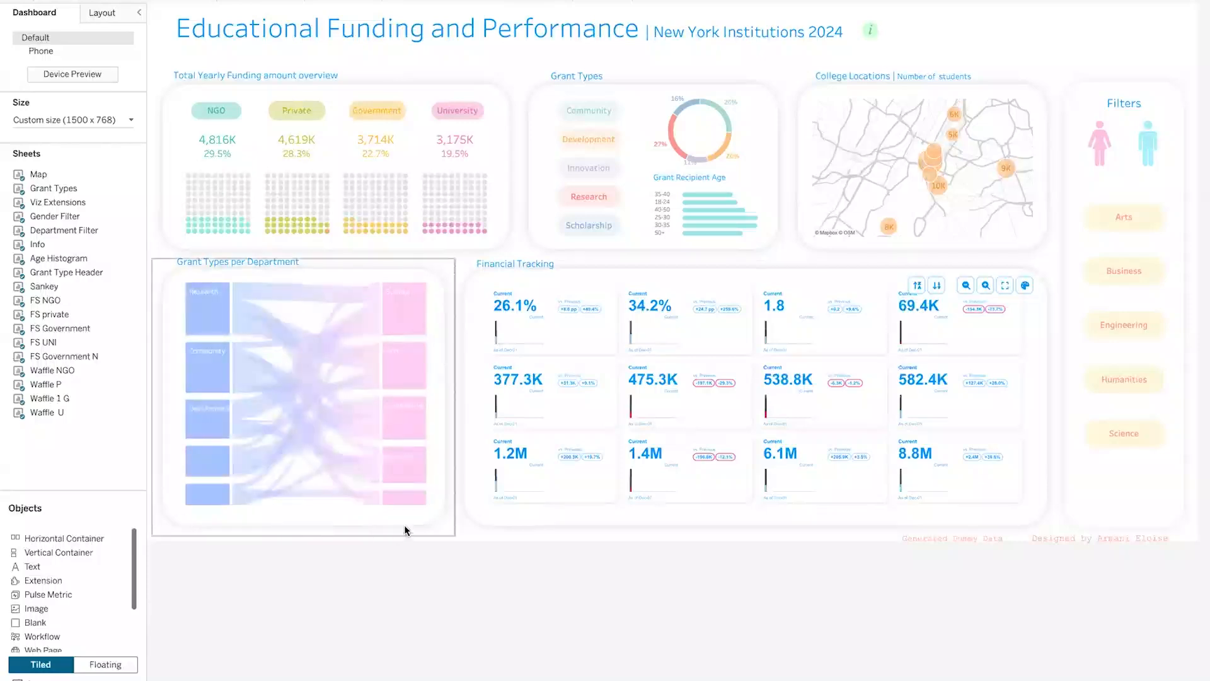
mouse_move(407, 507)
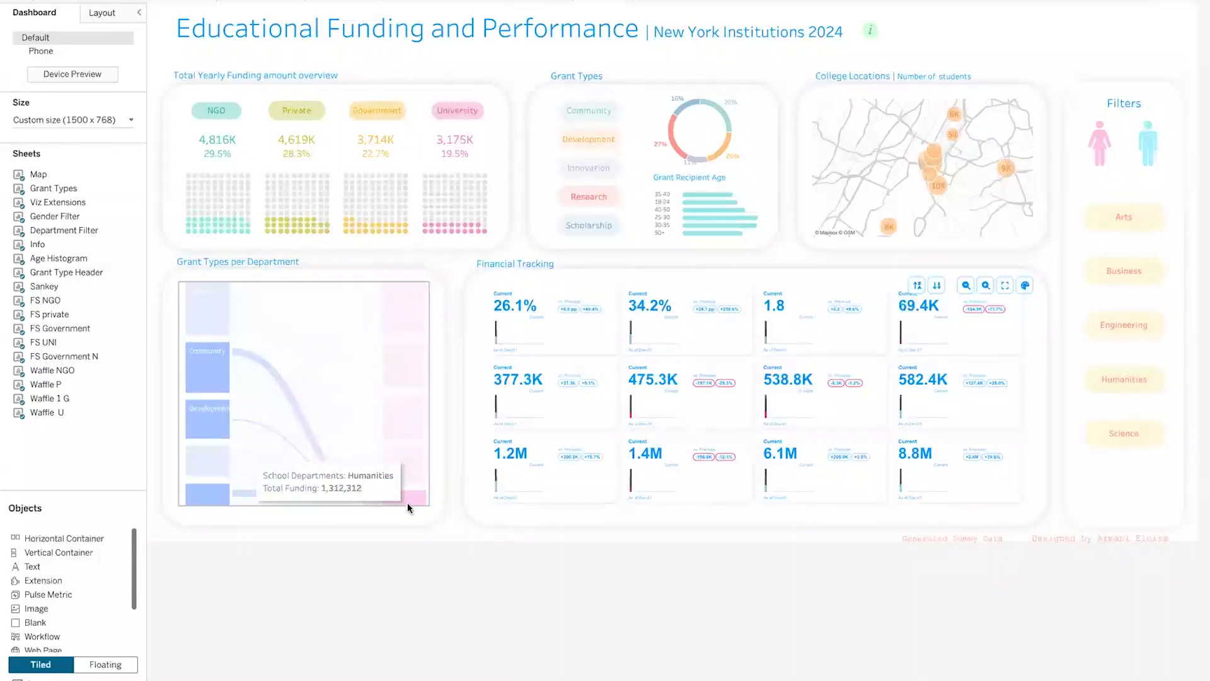
mouse_move(212, 320)
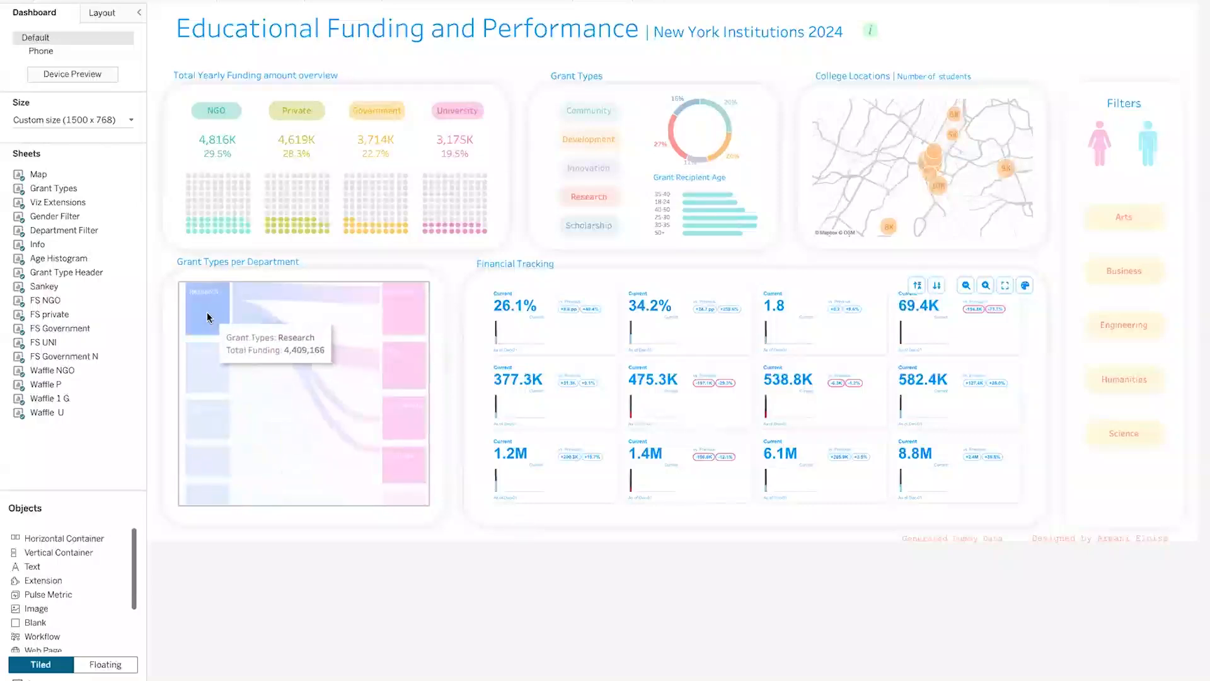
mouse_move(208, 427)
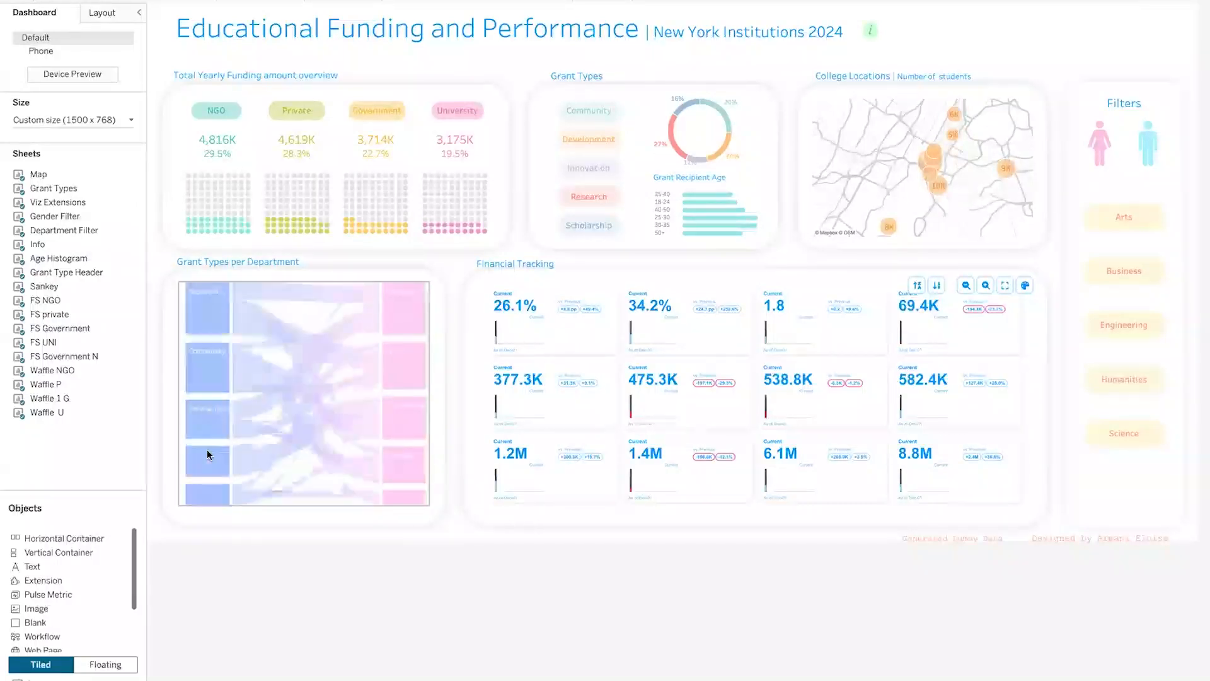
mouse_move(207, 469)
mouse_move(211, 493)
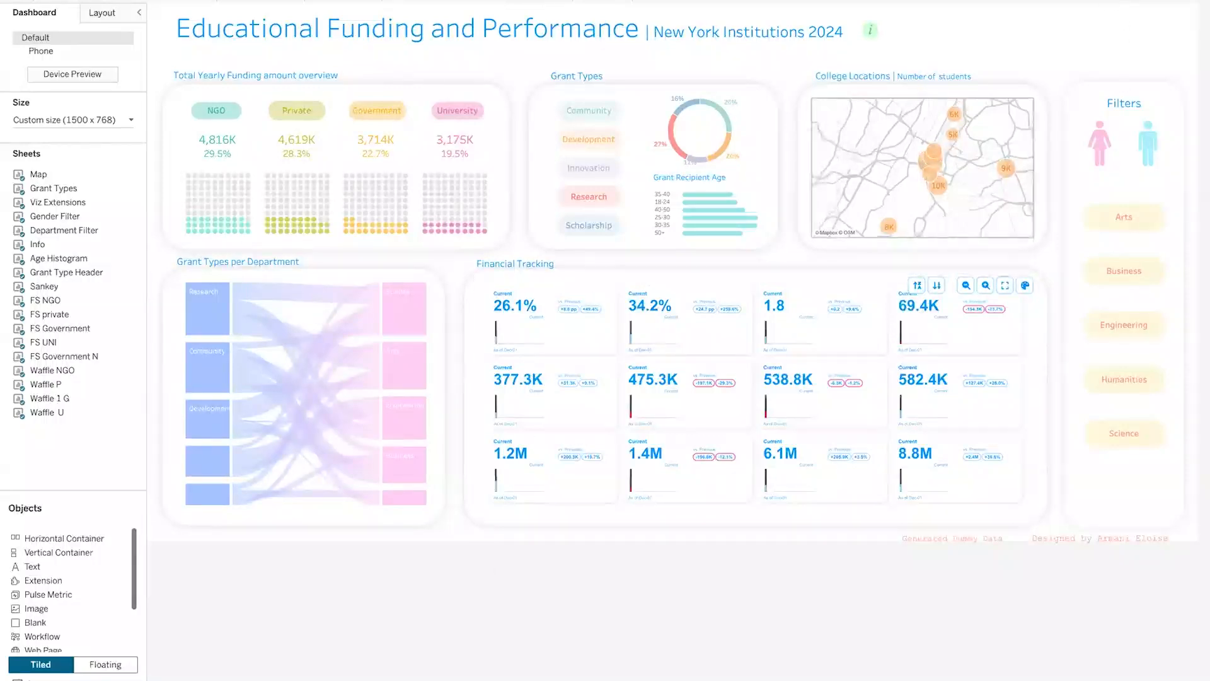
Enlarge the Financial Tracking KPI cards, inspect the first card's December data point, and return the cards to their overview size
left_click(986, 287)
left_click(986, 287)
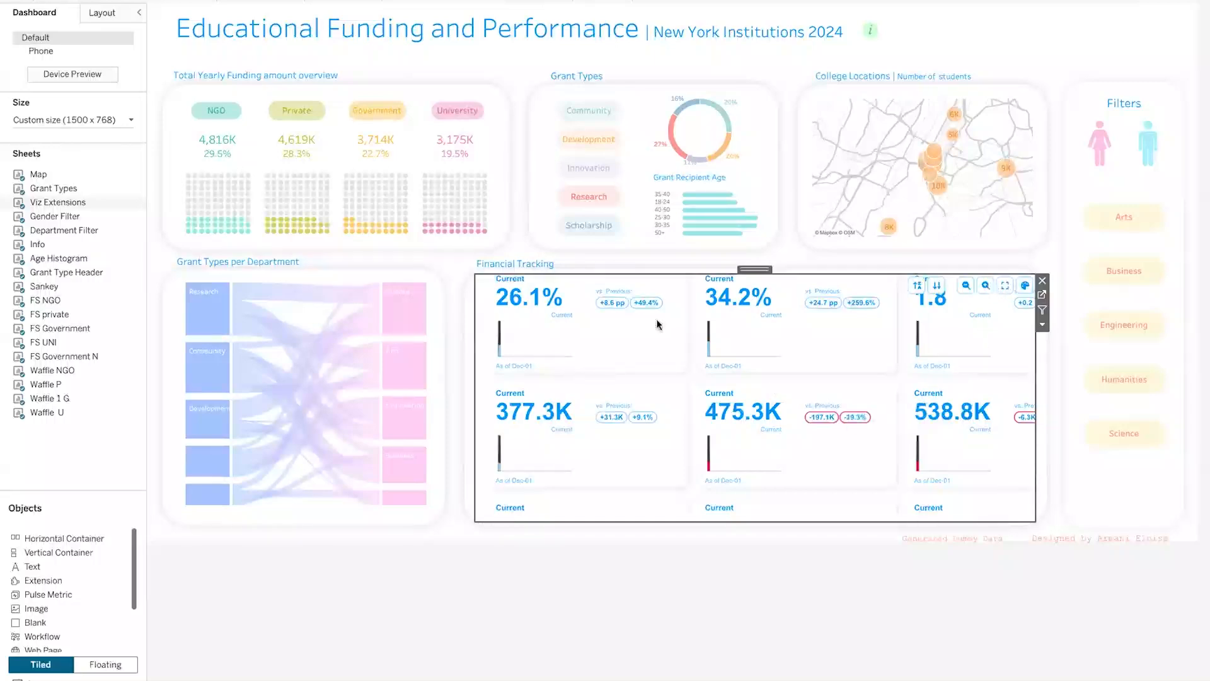
mouse_move(500, 351)
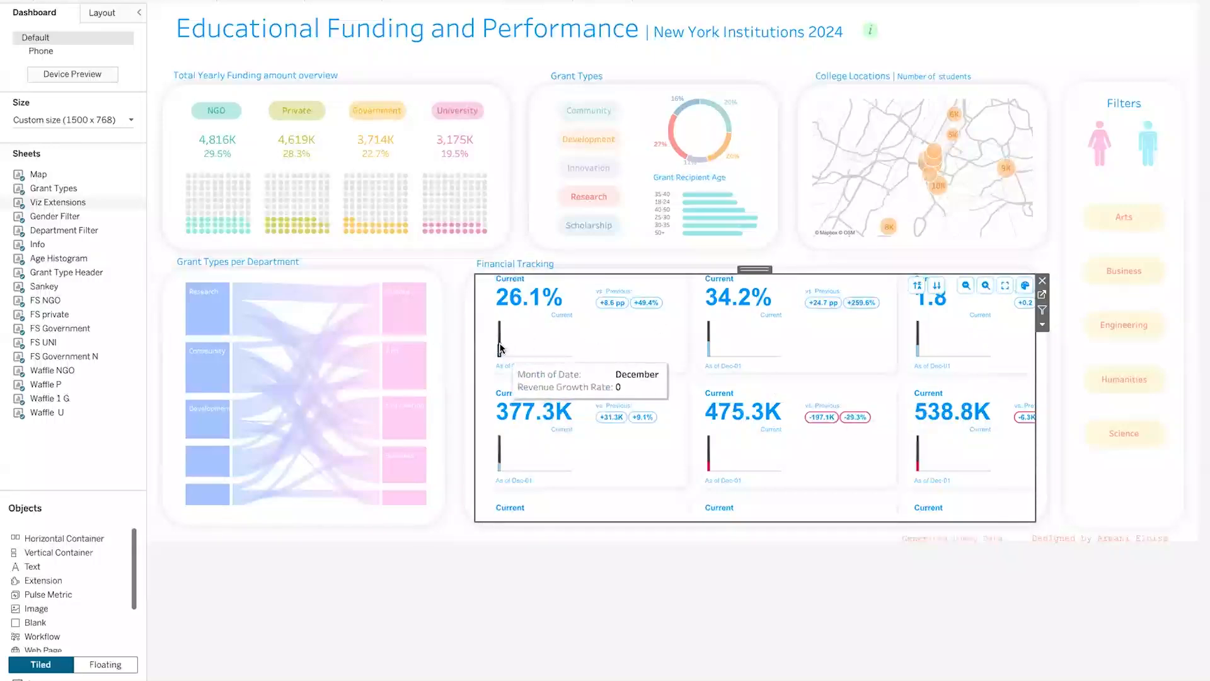
left_click(968, 287)
left_click(969, 288)
left_click(968, 287)
left_click(969, 288)
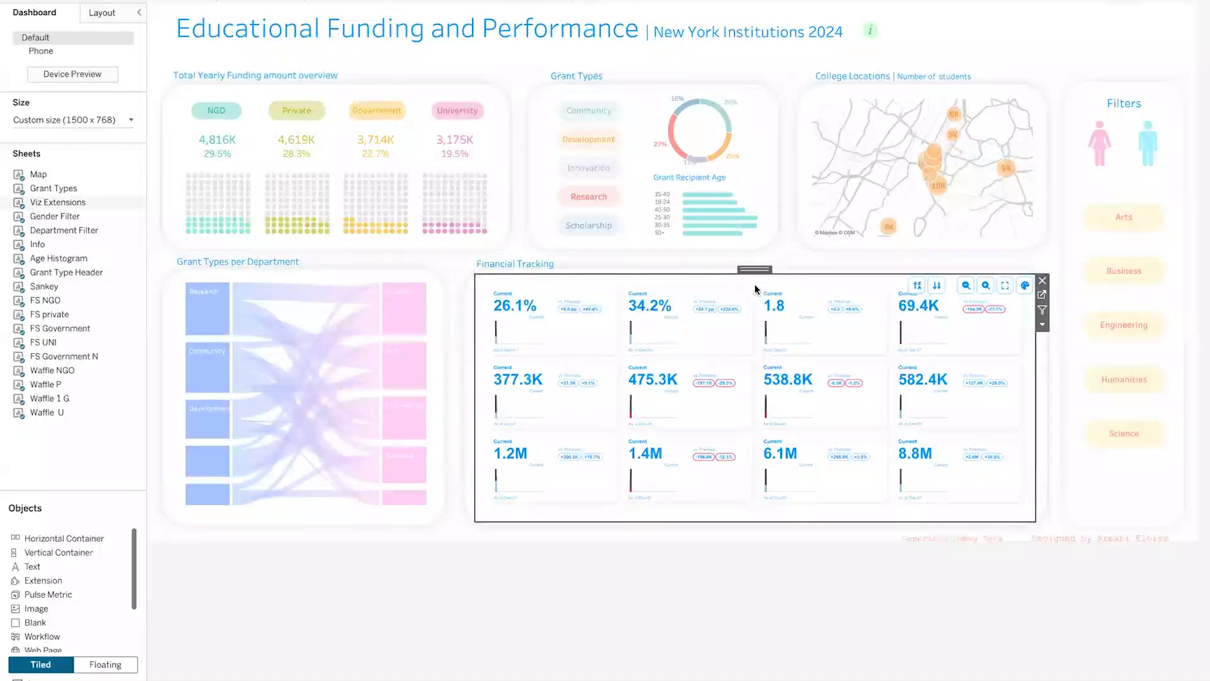
Inspect the Grant Types donut chart and the College Locations map on the education dashboard
left_click(743, 121)
left_click(756, 116)
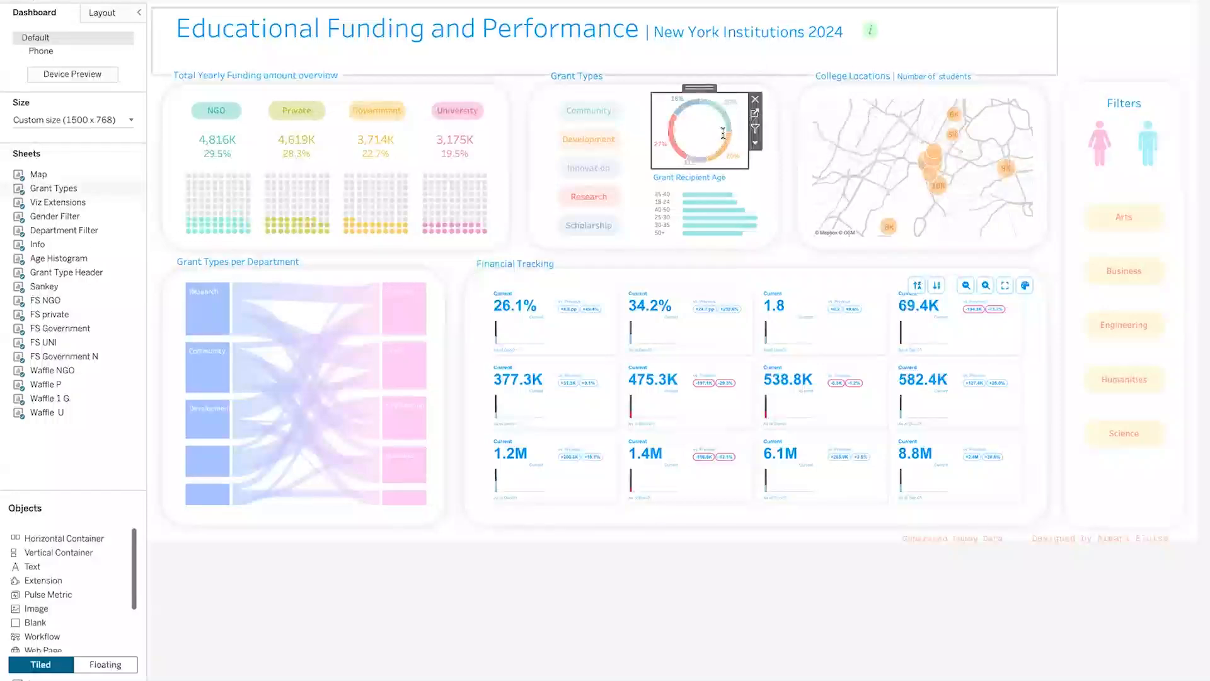
left_click(440, 665)
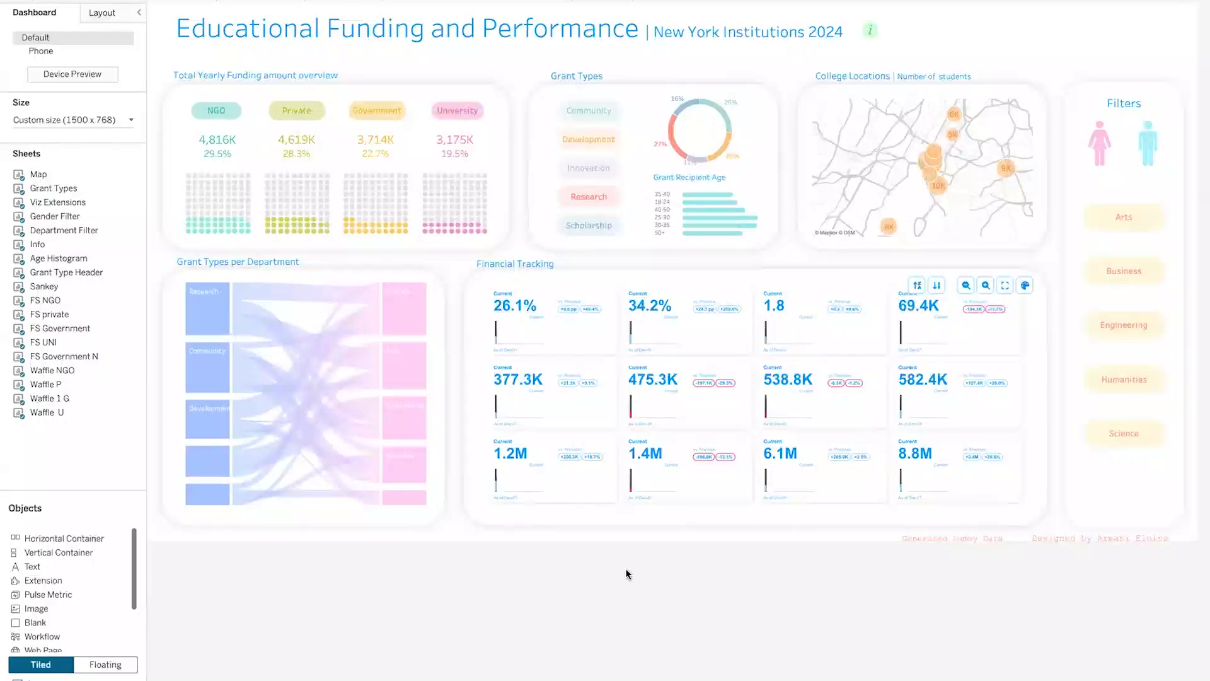
mouse_move(938, 189)
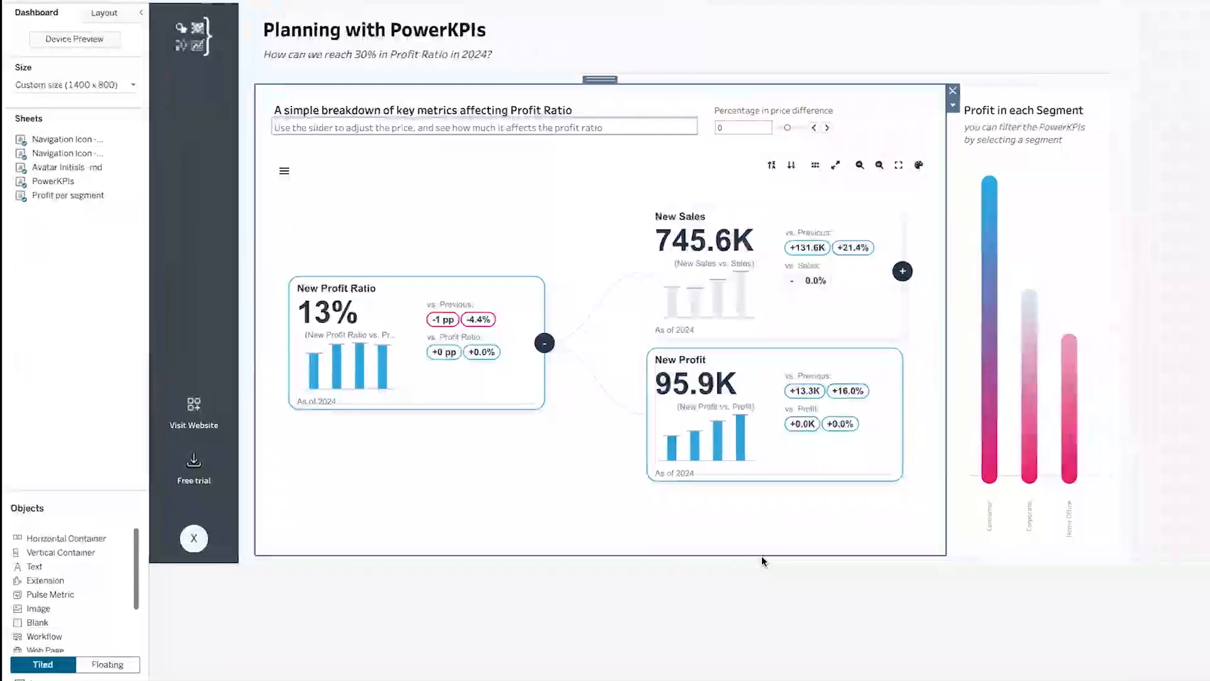
Expand the New Sales KPI in the Planning with PowerKPIs breakdown
left_click(582, 382)
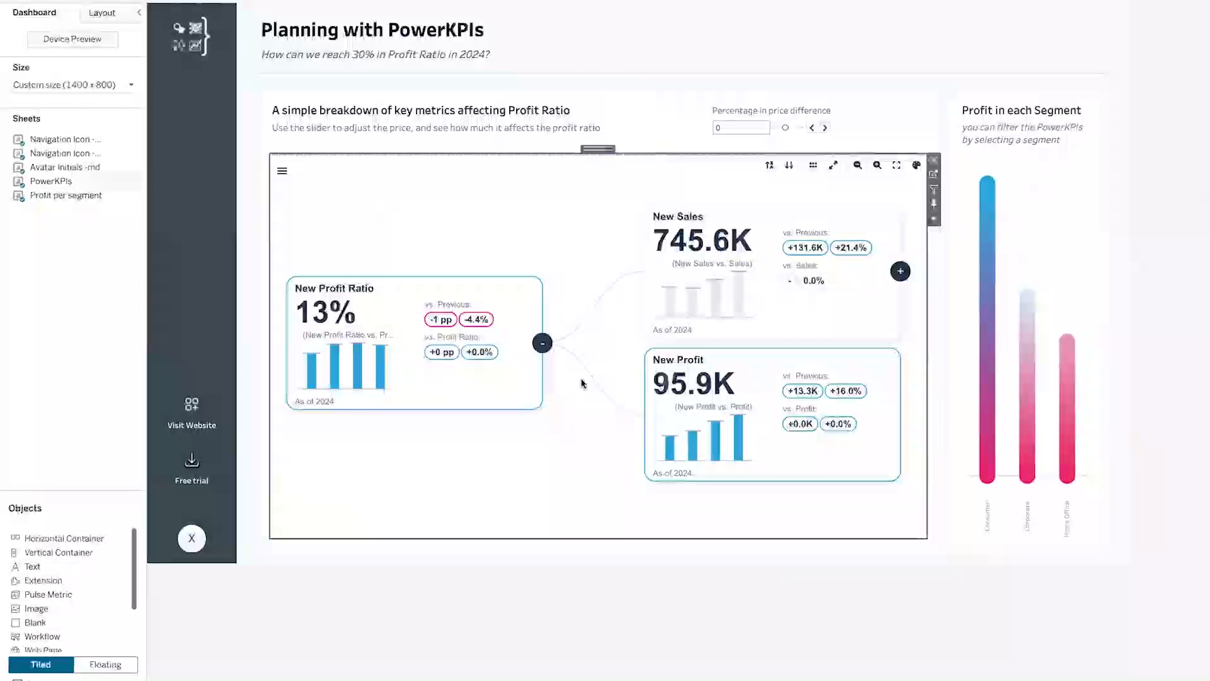
left_click(900, 272)
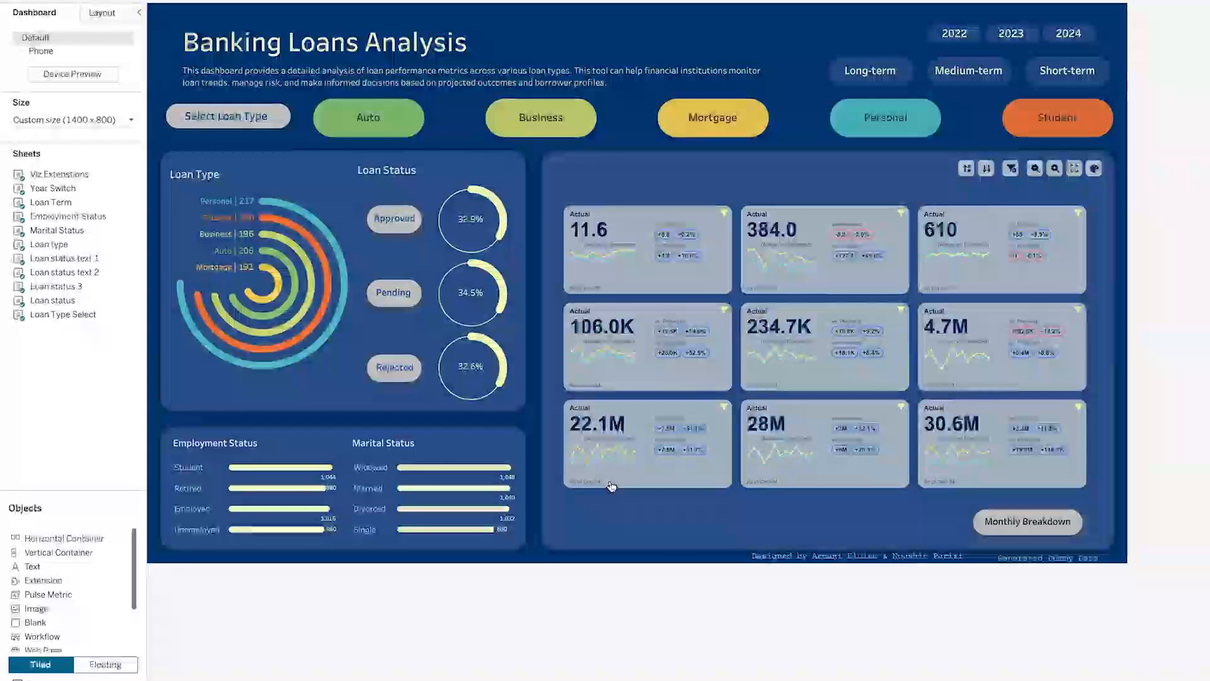
left_click(653, 509)
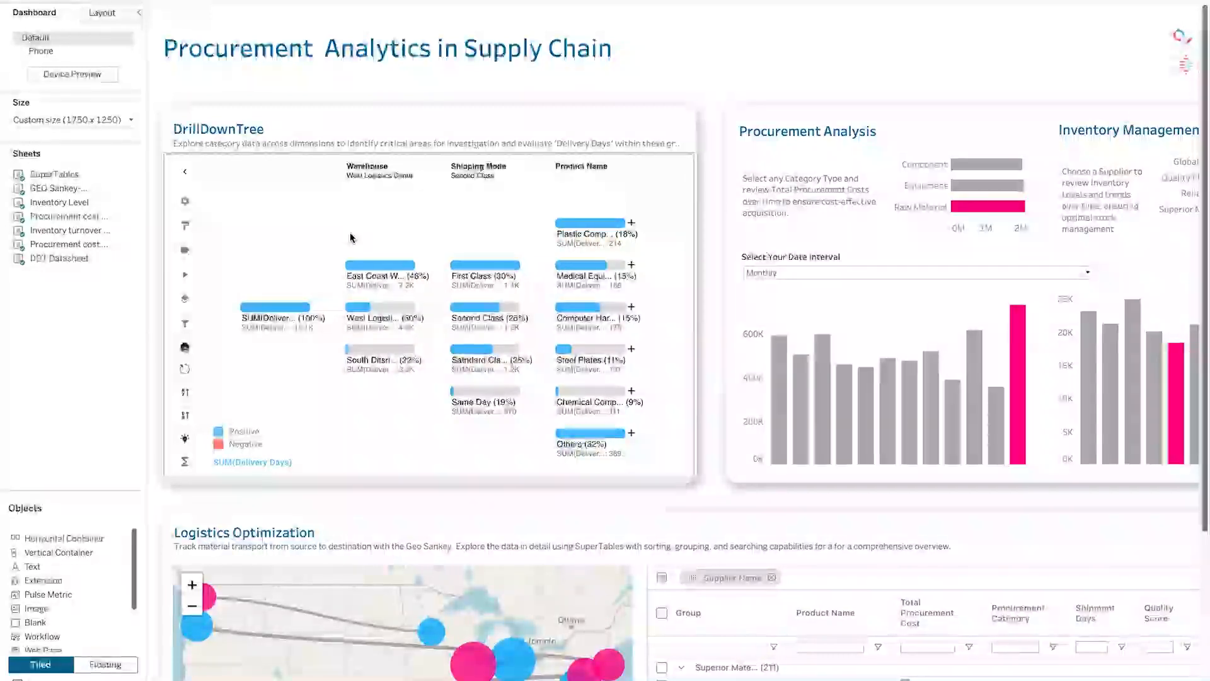
Explore the Computer Hardware node of the DrillDownTree by Supplier Name
left_click(633, 227)
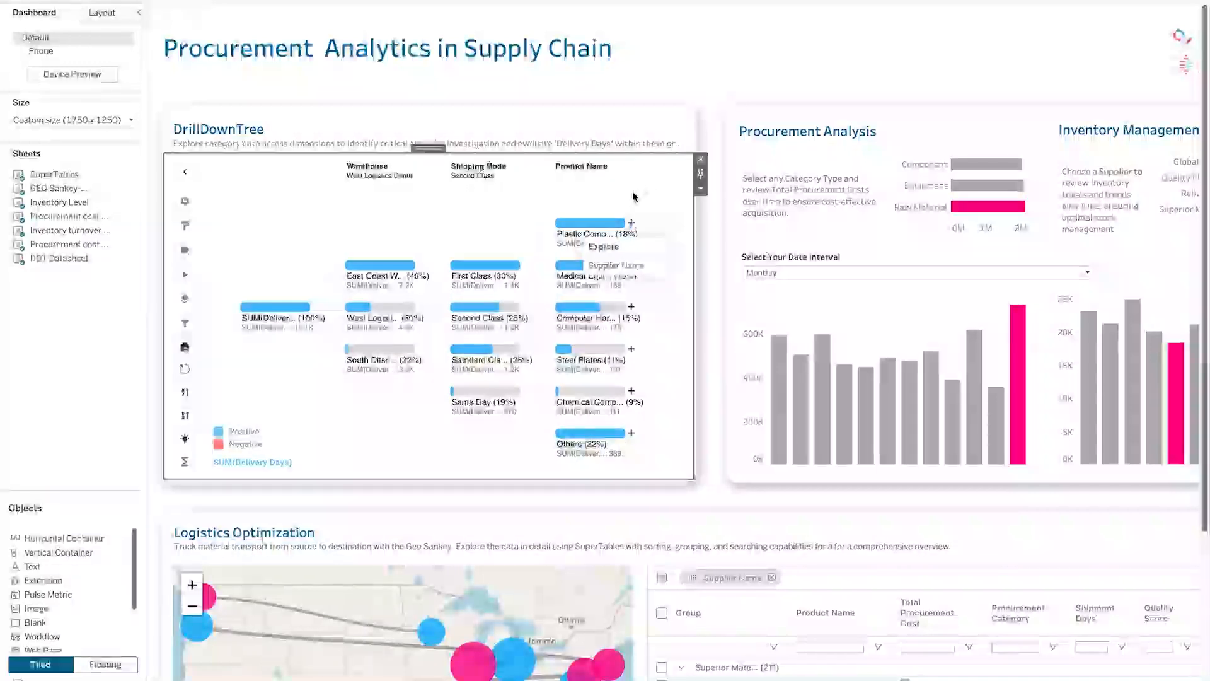
left_click(631, 223)
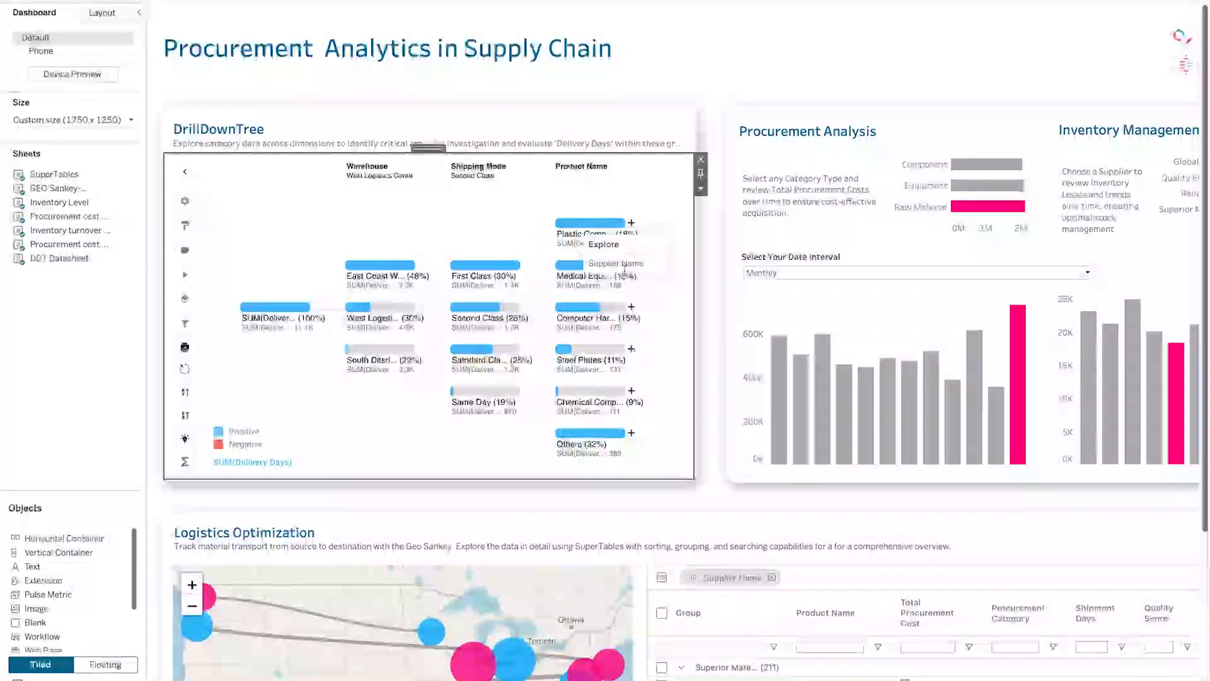
left_click(631, 307)
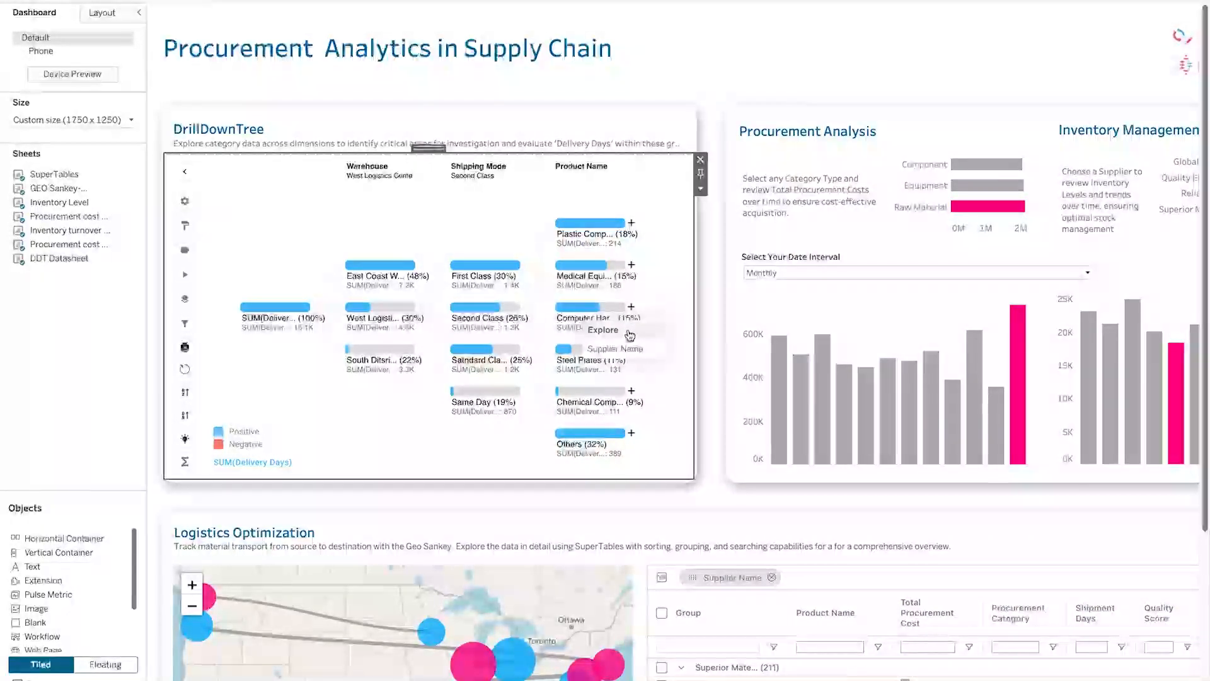
left_click(598, 358)
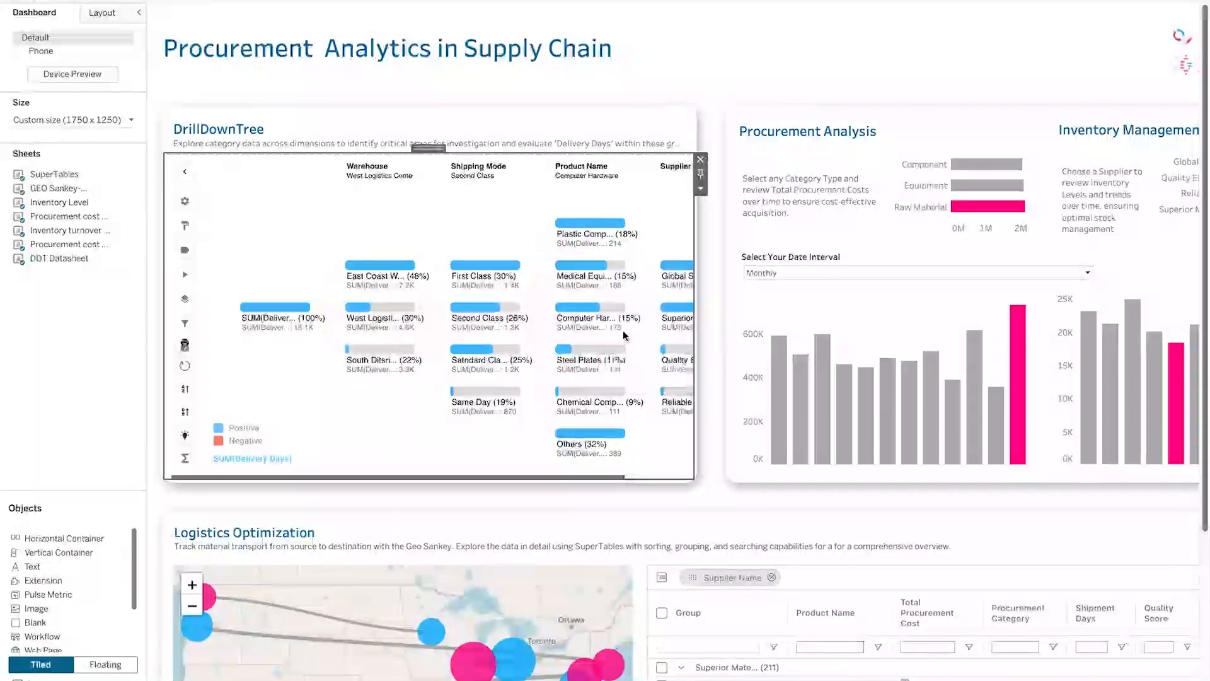
Switch the DrillDownTree's supplier breakdown to the Medical Equipment node
mouse_move(529, 226)
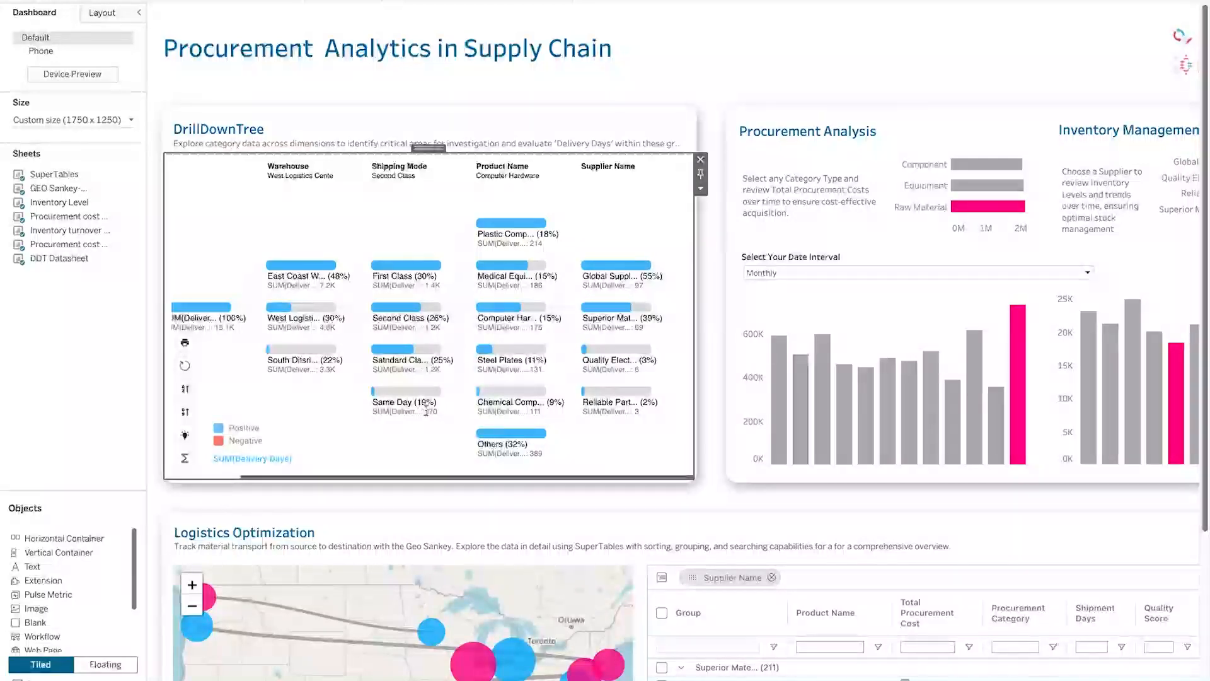
scroll(418, 414, "left", 3)
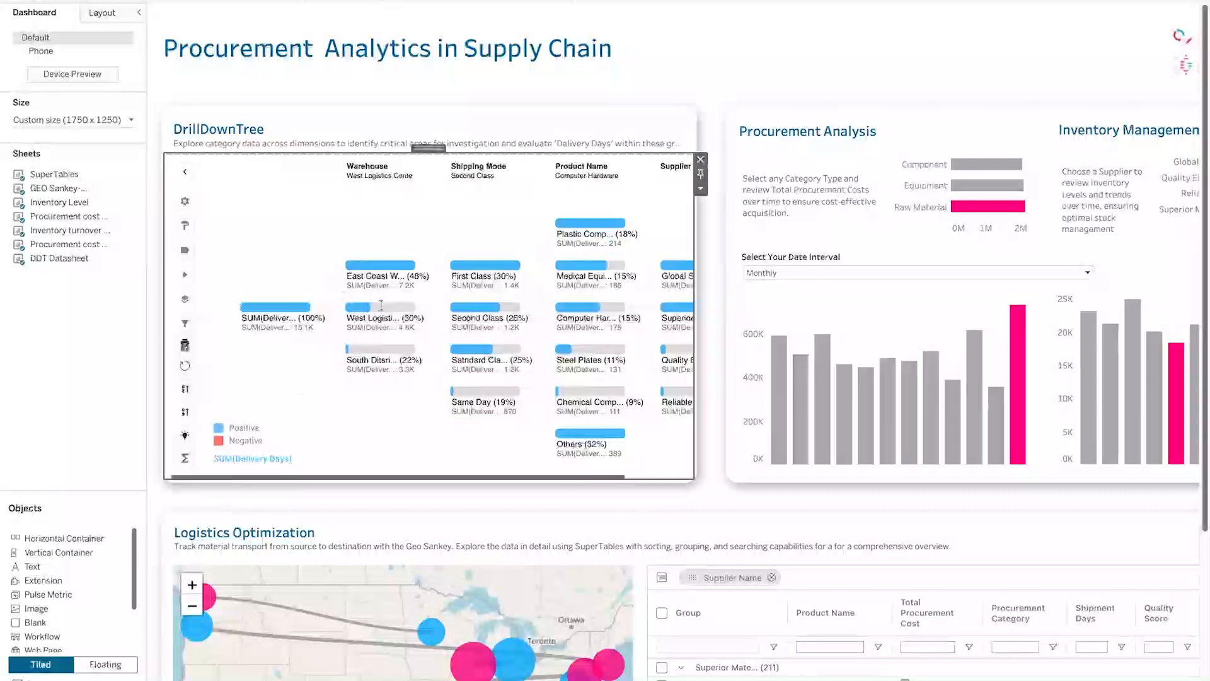
scroll(401, 369, "right", 3)
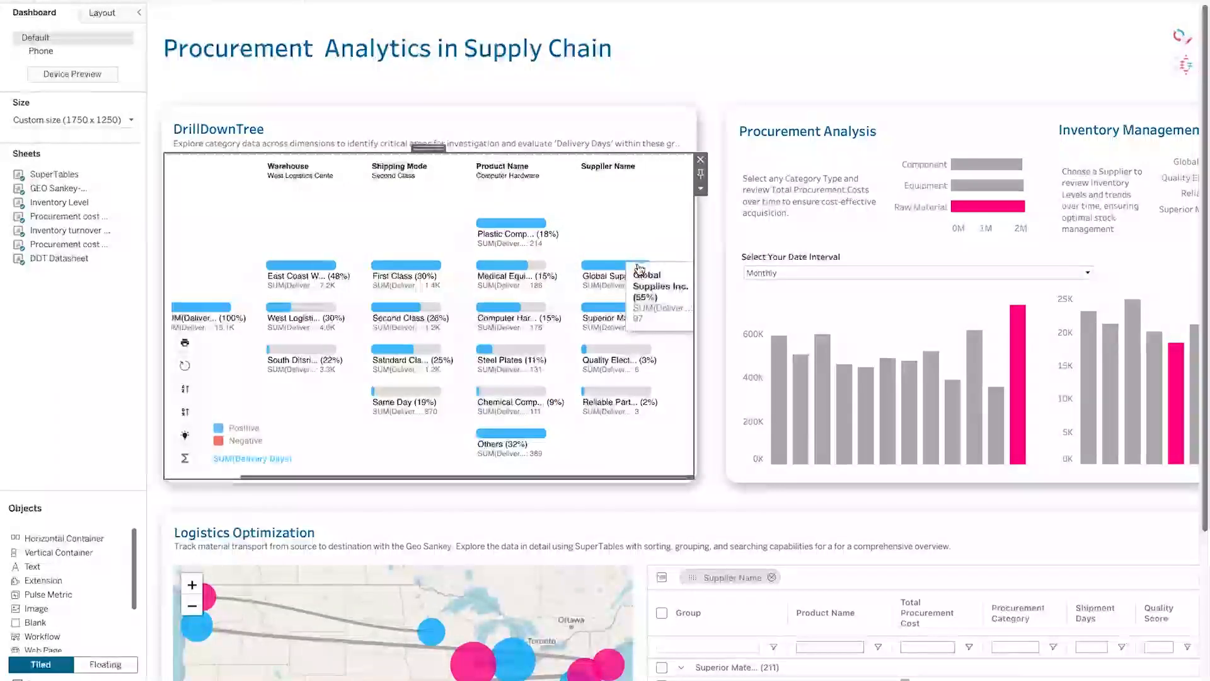
left_click(520, 269)
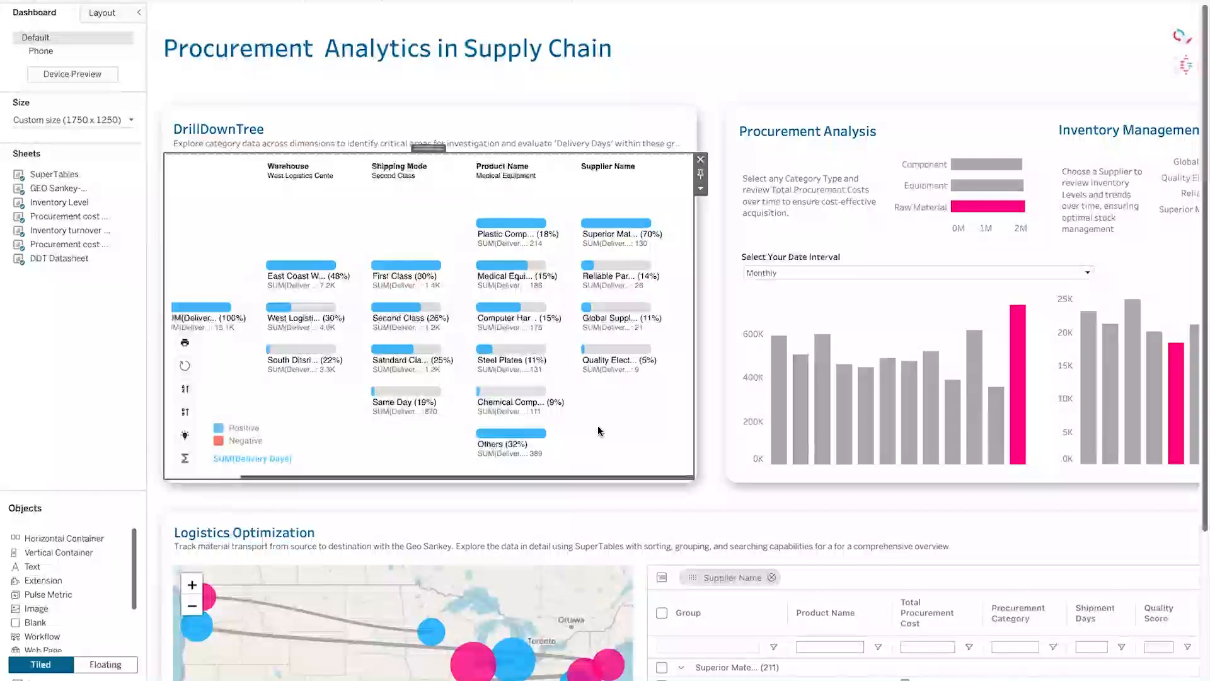
Examine the Logistics Optimization section, reading through the rows and columns of the procurement table
scroll(719, 542, "down", 1)
scroll(718, 539, "down", 3)
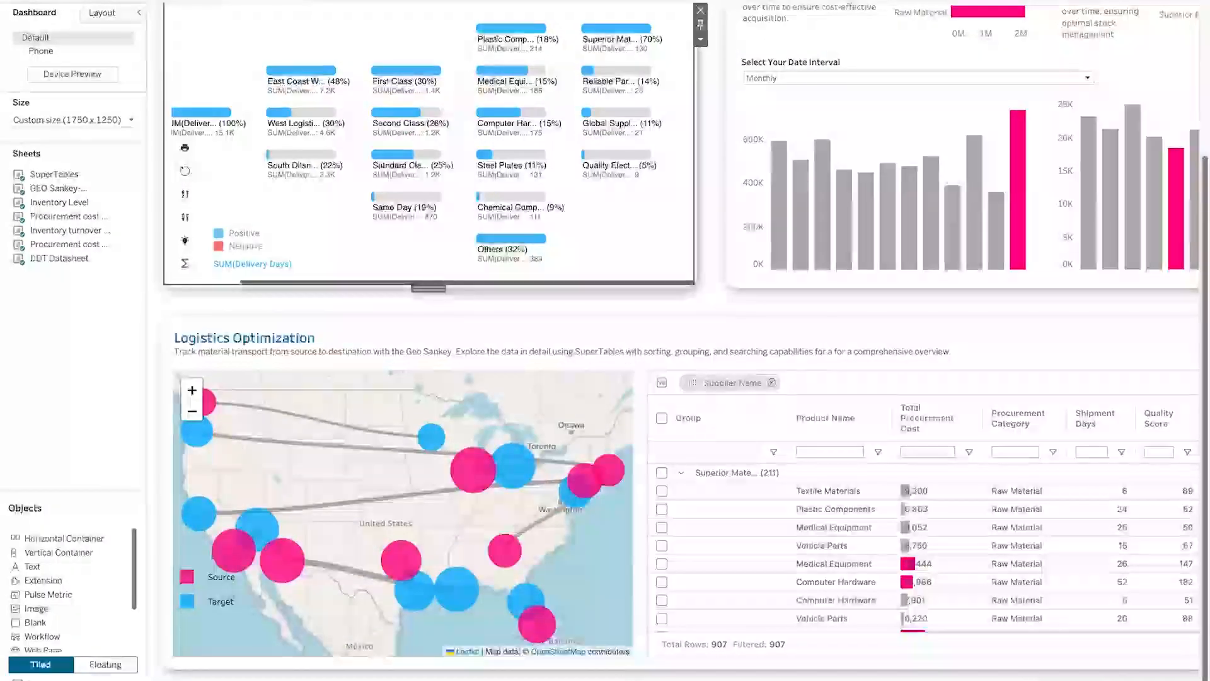
scroll(637, 488, "right", 5)
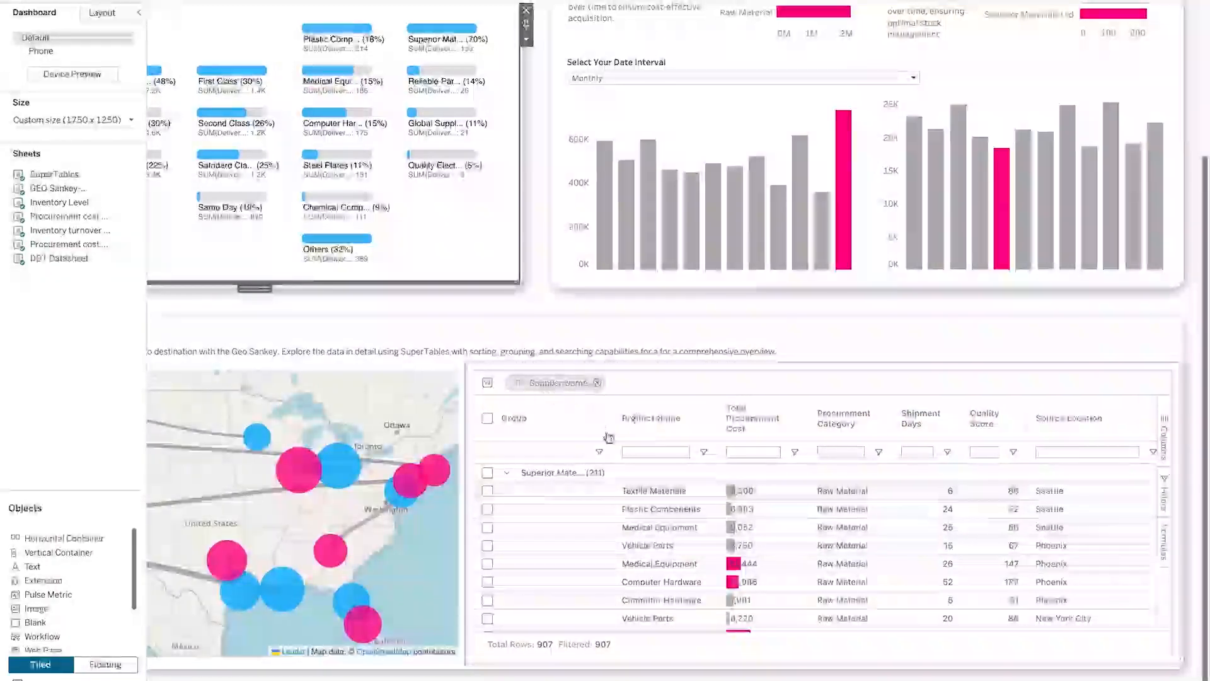
scroll(674, 514, "down", 3)
scroll(674, 515, "down", 3)
scroll(674, 514, "right", 2)
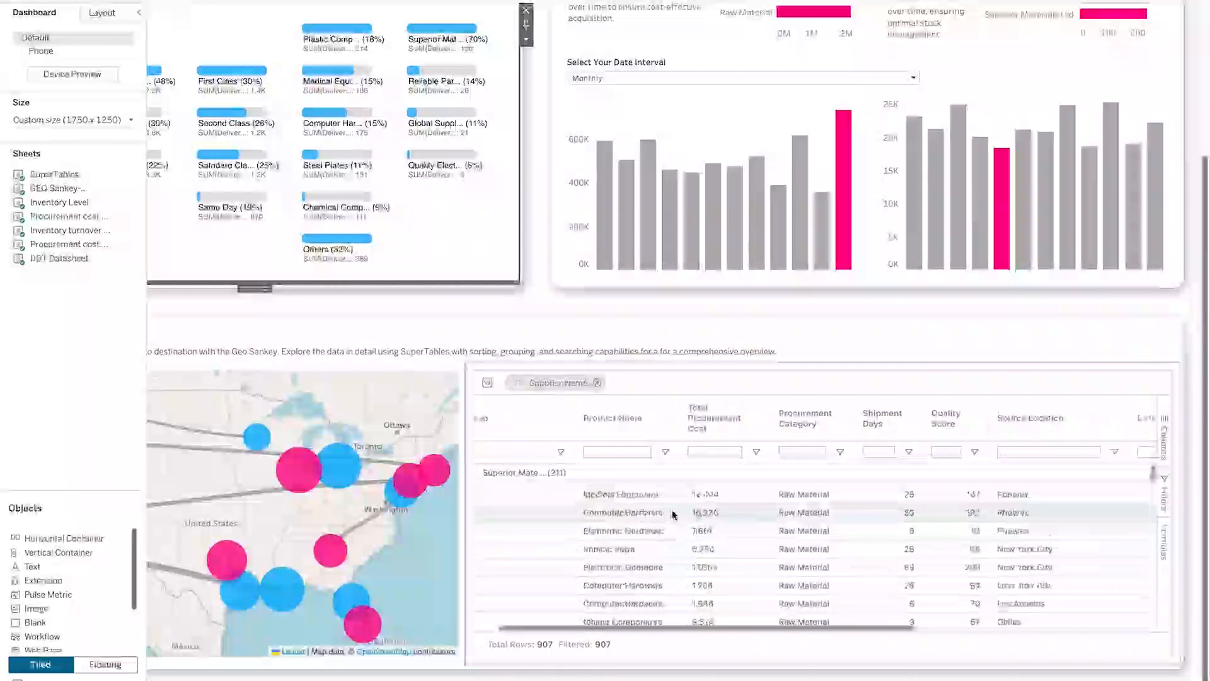
scroll(674, 515, "up", 2)
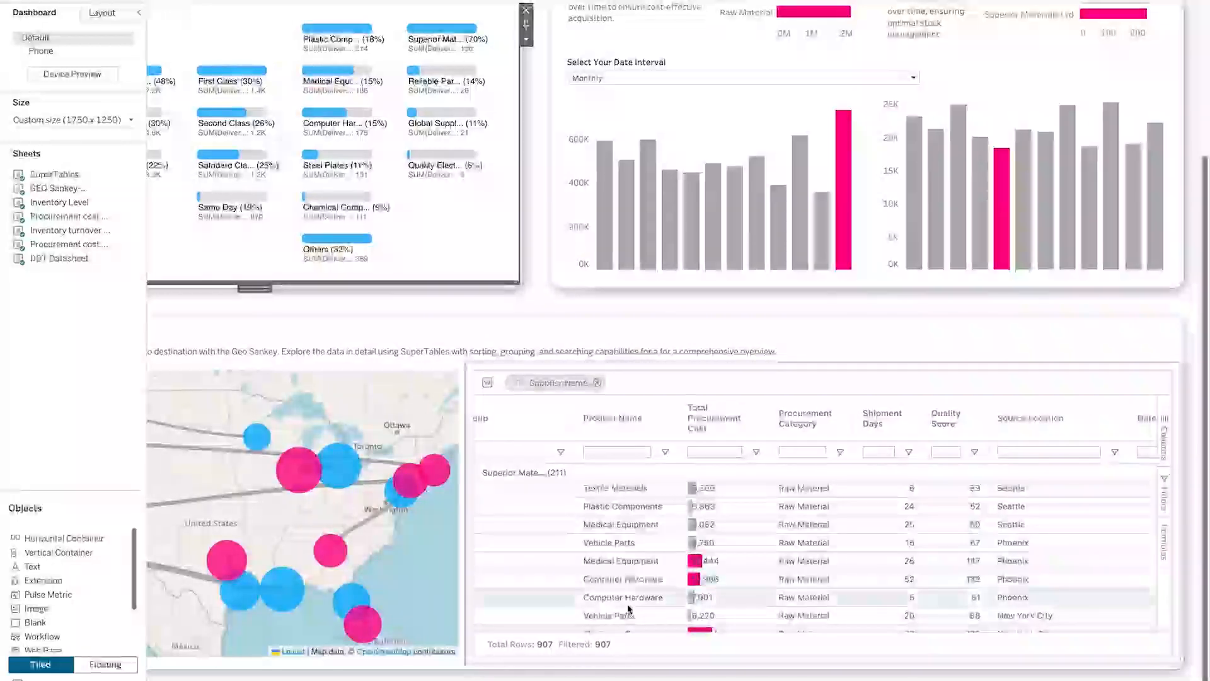
scroll(637, 536, "left", 2)
Sort the procurement table by Product Name in descending order
left_click(646, 449)
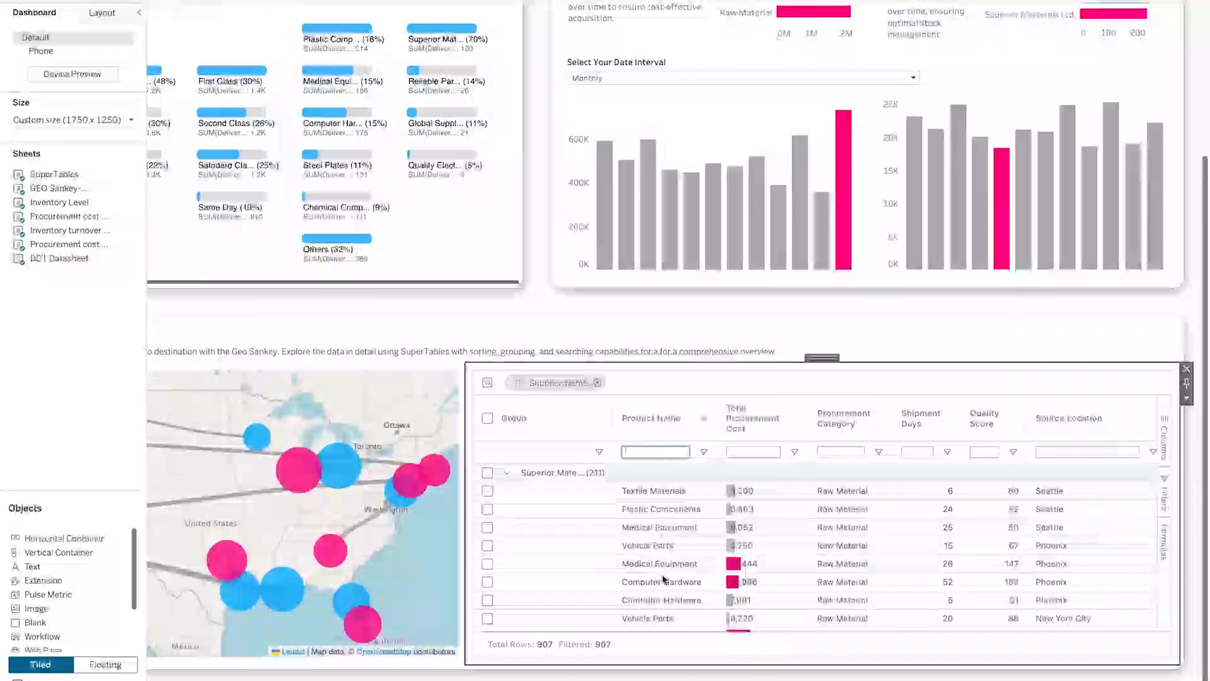
left_click(683, 433)
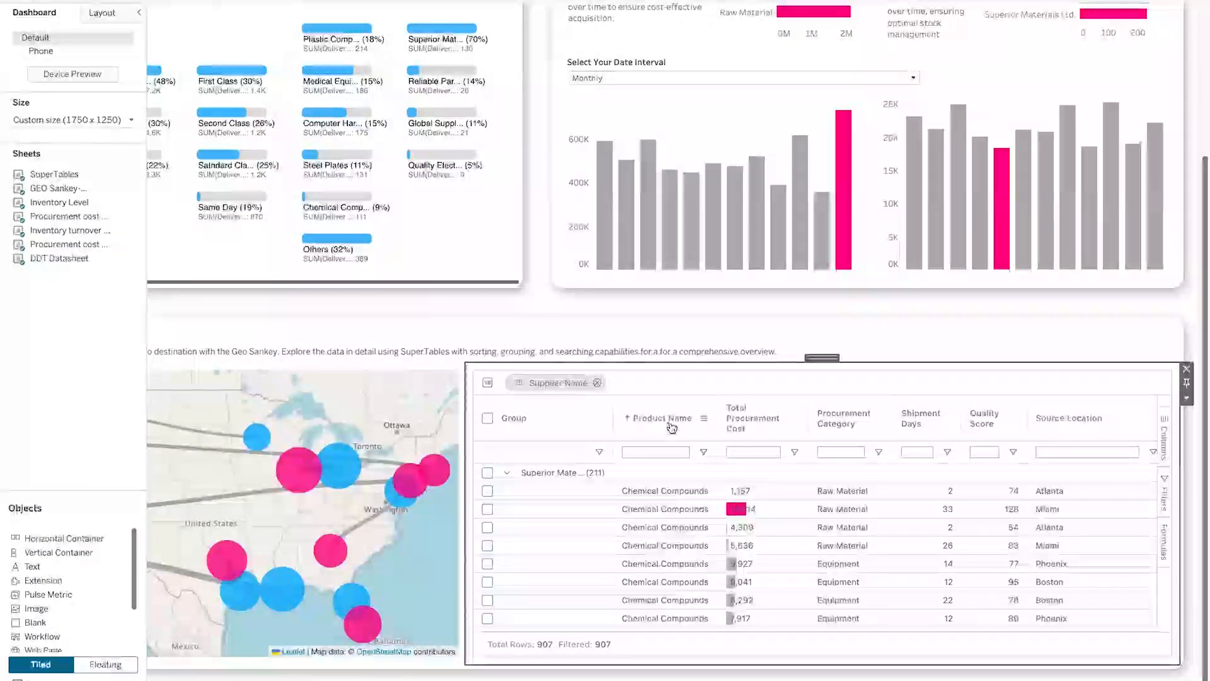
left_click(672, 427)
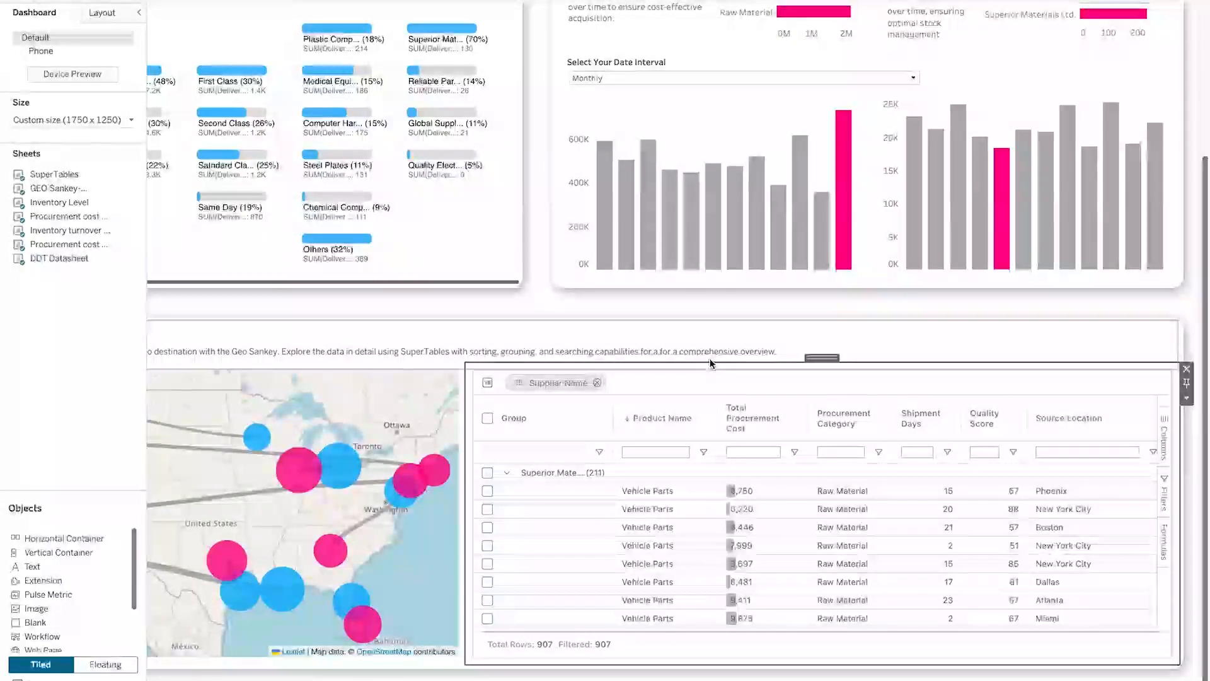
Check the filter options for the Product Name column of the procurement table
left_click(704, 453)
left_click(704, 455)
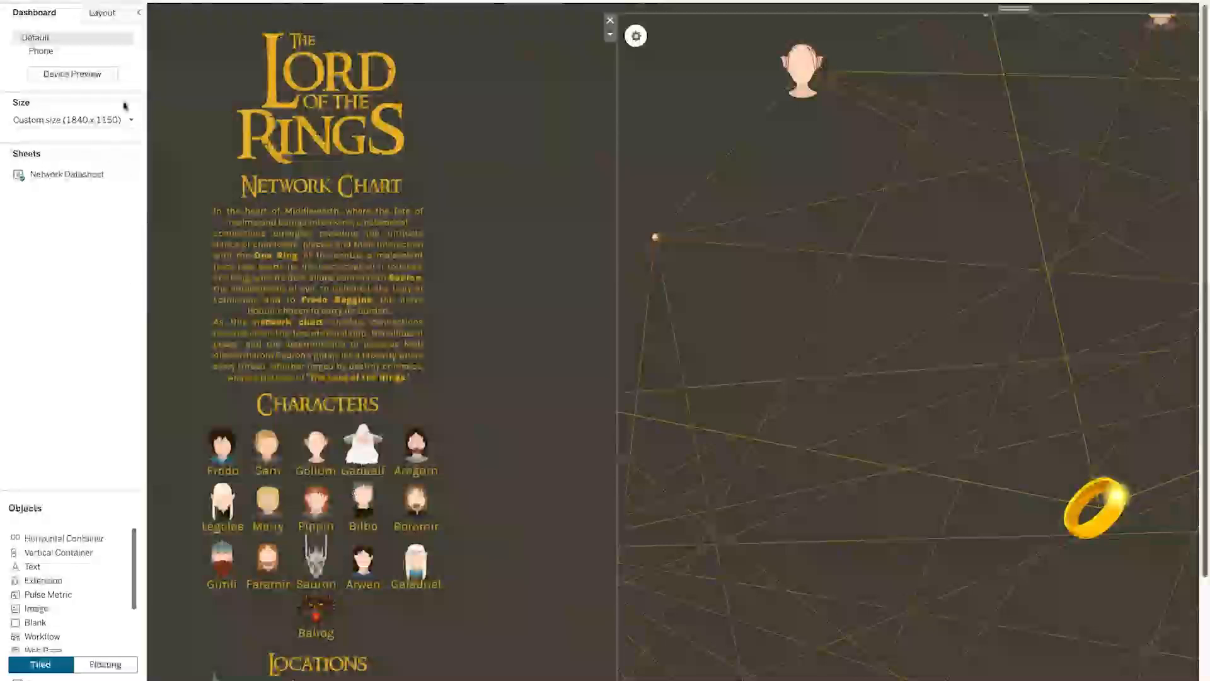
Collapse the dashboard side pane and fit the whole Lord of the Rings network chart into view
left_click(140, 12)
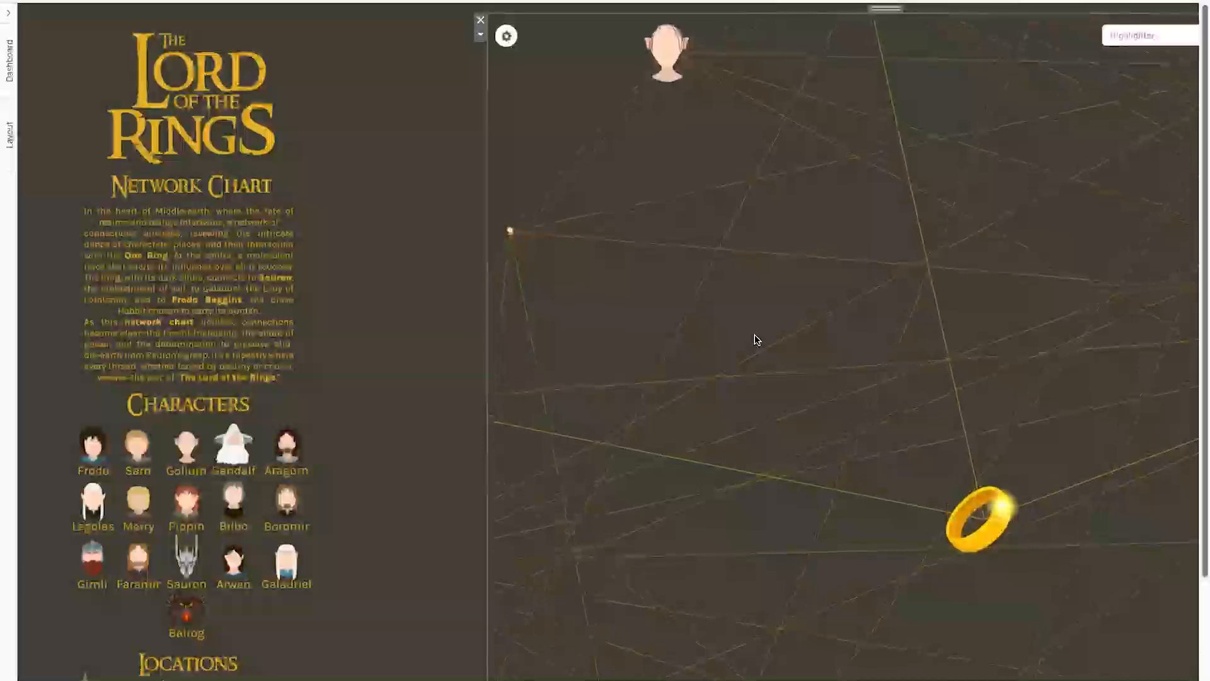
scroll(757, 339, "up", 2)
scroll(757, 340, "down", 5)
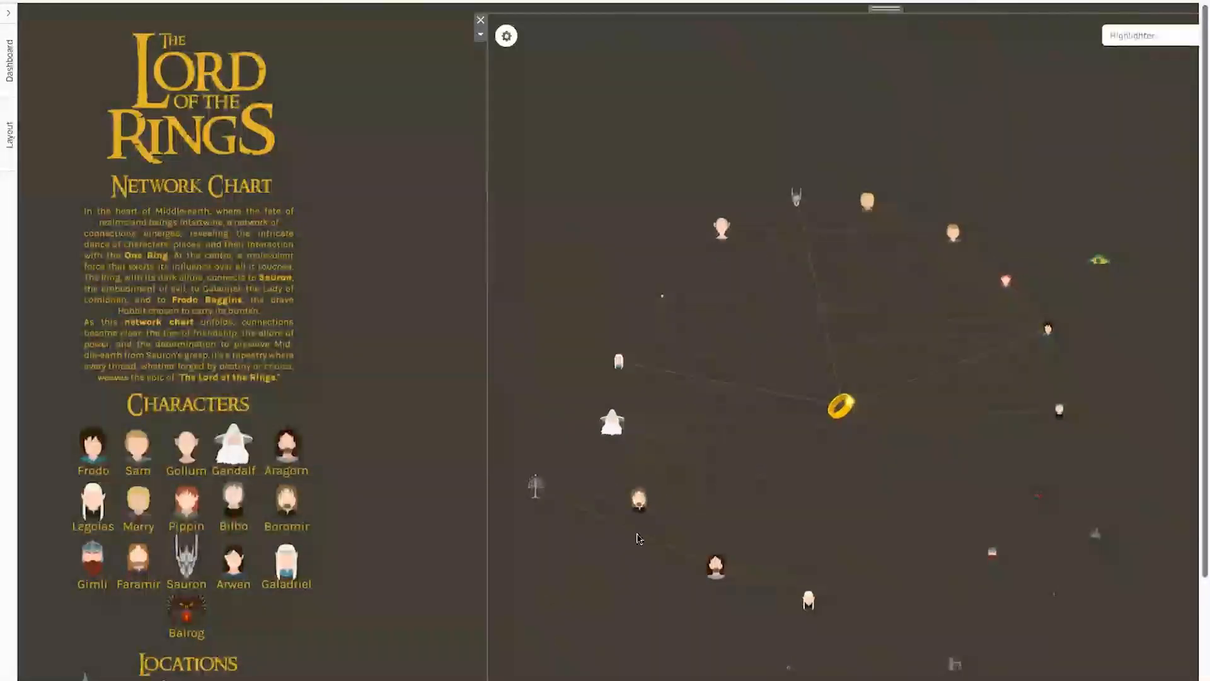
scroll(469, 490, "down", 2)
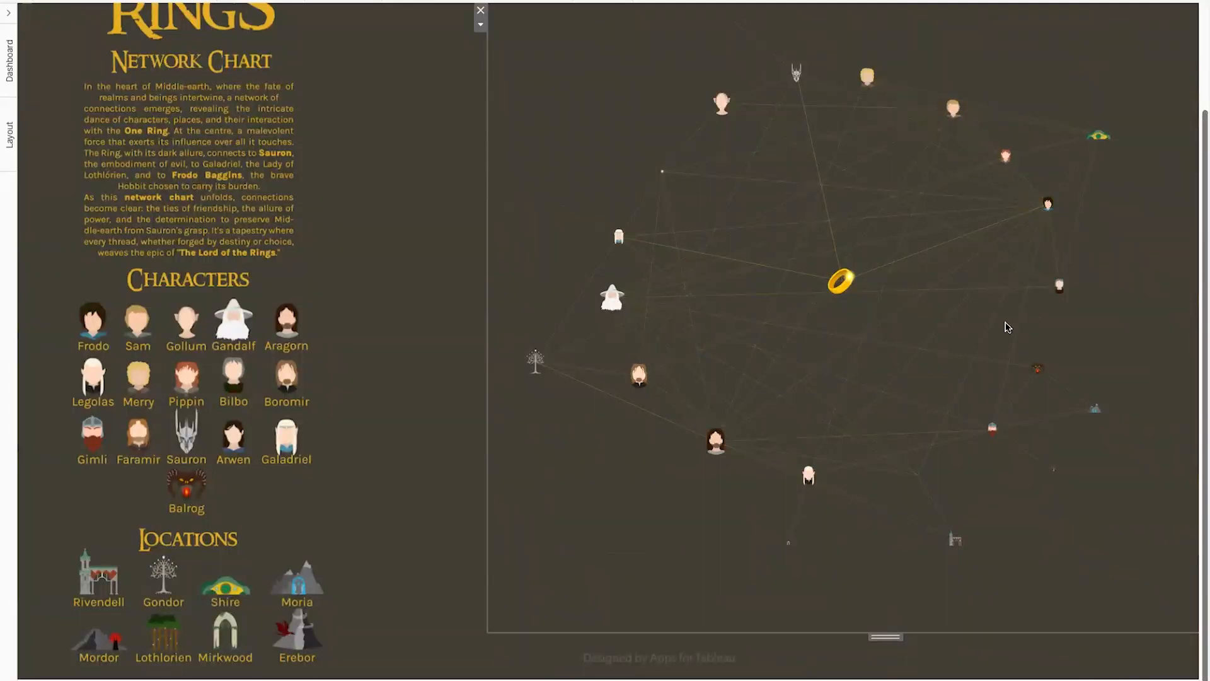
Inspect the node details of The Shire, Moria, Rivendell, Gondor and the One Ring in the network chart
mouse_move(1108, 142)
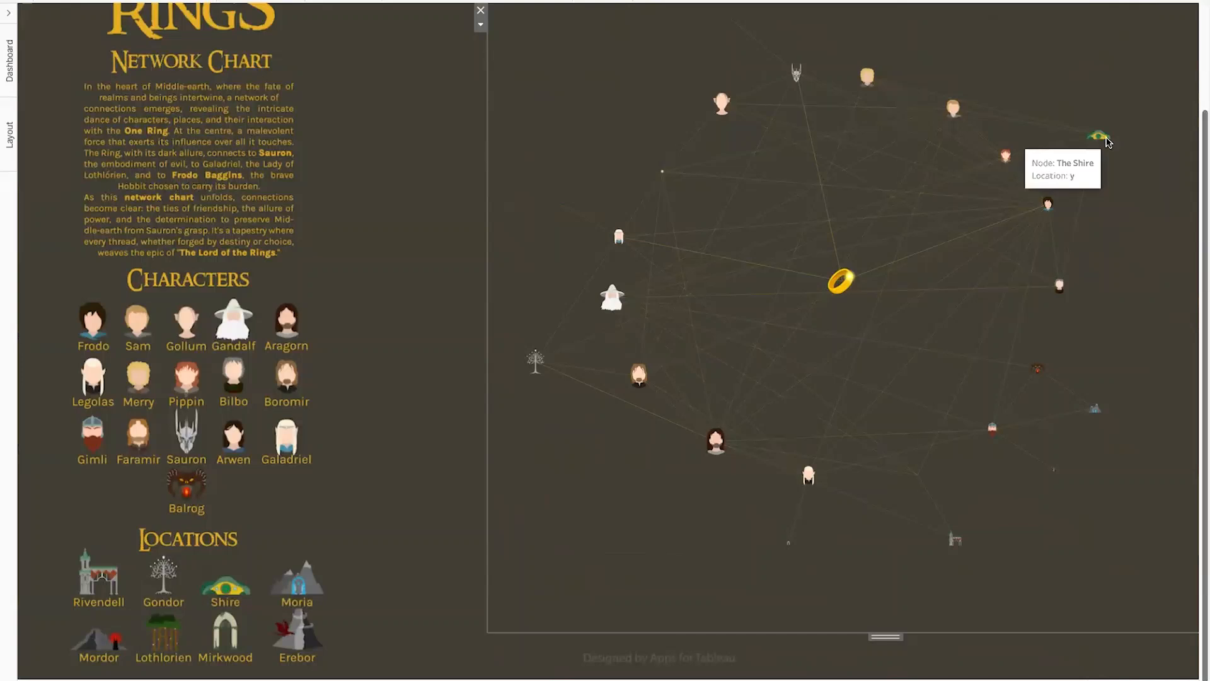
mouse_move(1097, 413)
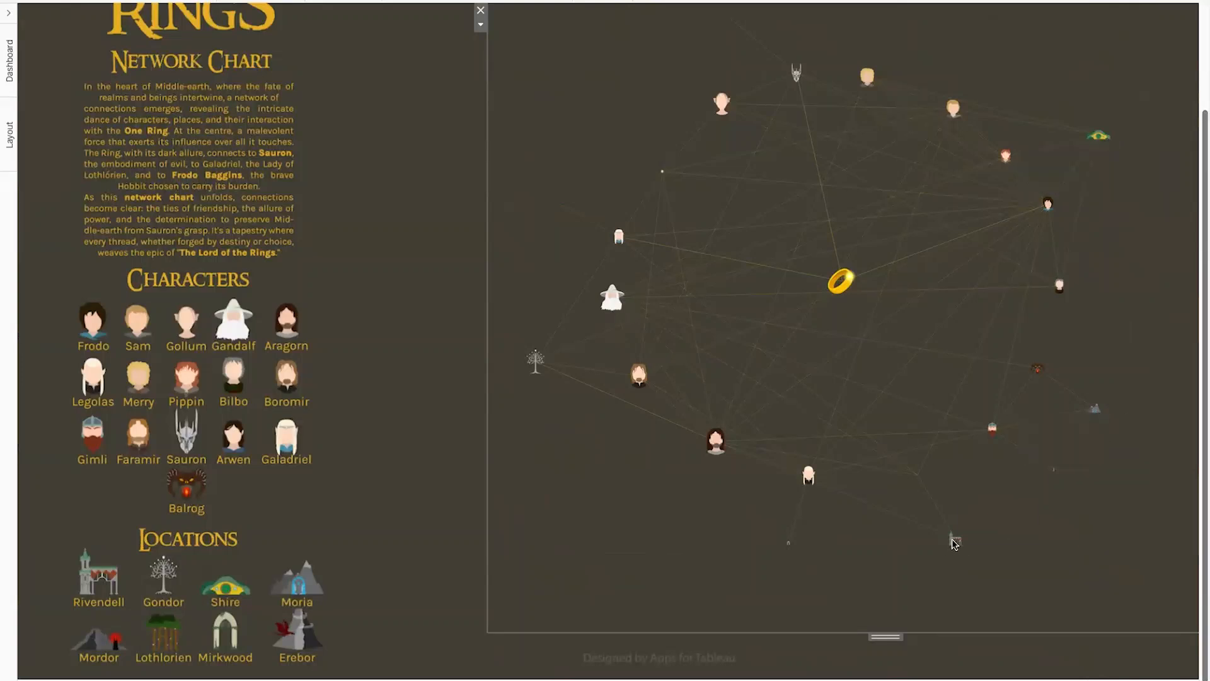
mouse_move(954, 544)
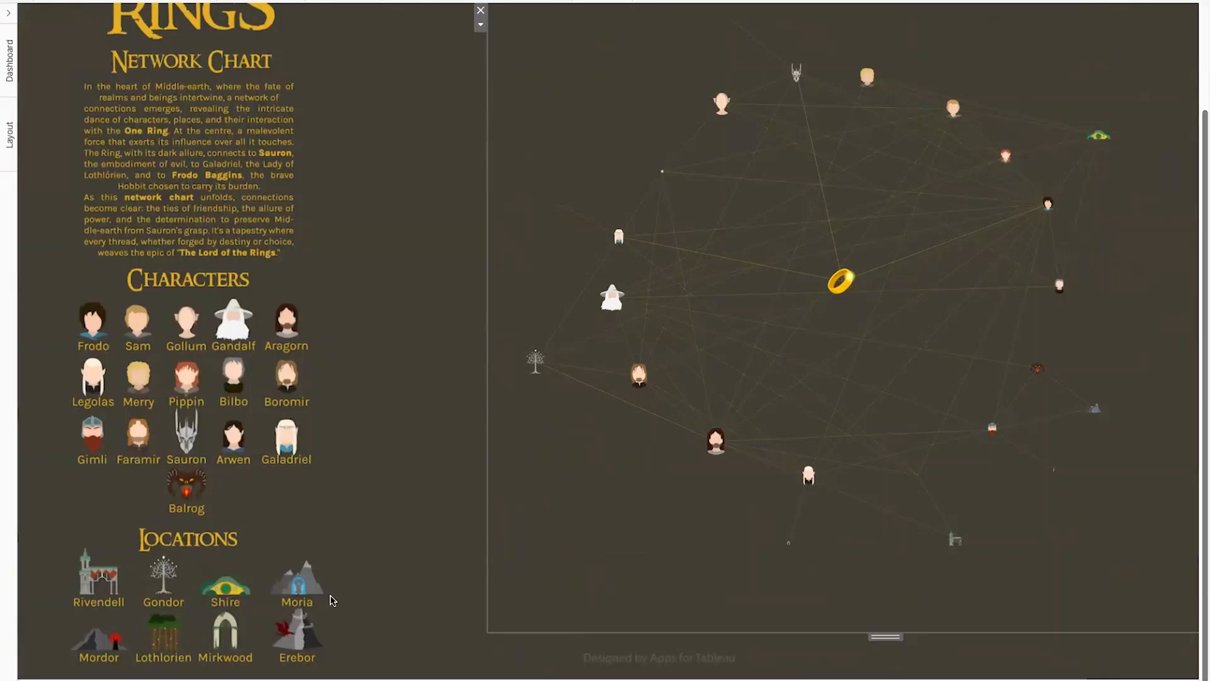
mouse_move(534, 363)
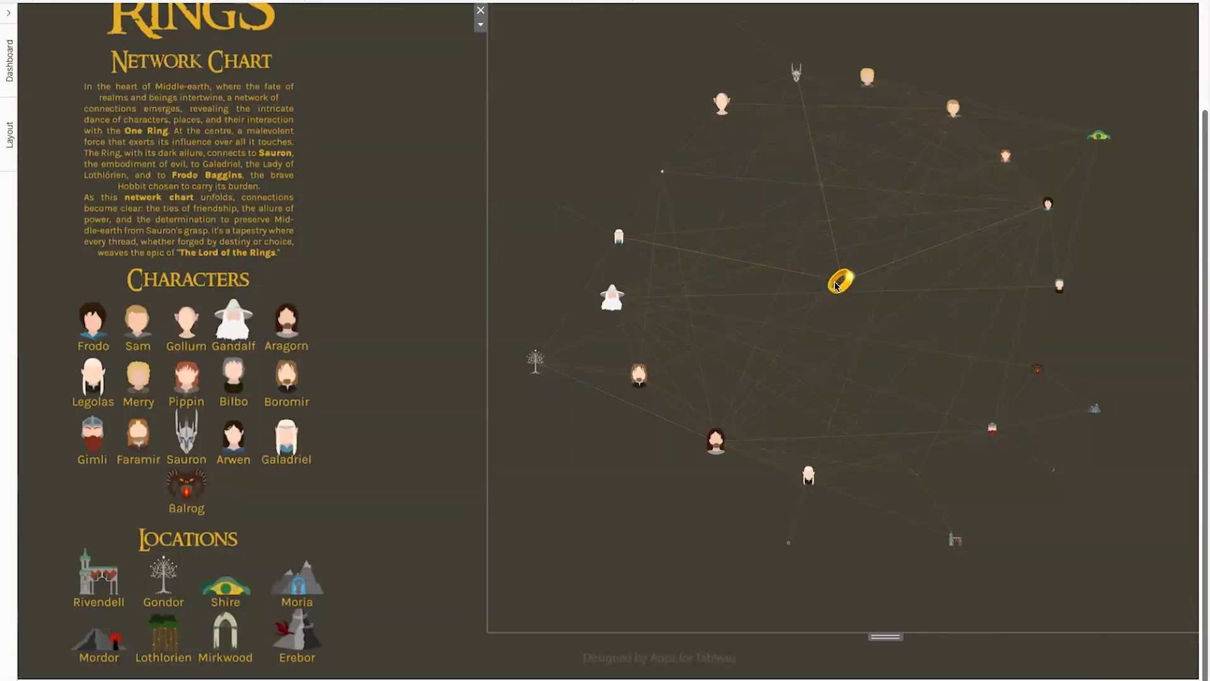
mouse_move(841, 284)
mouse_move(559, 210)
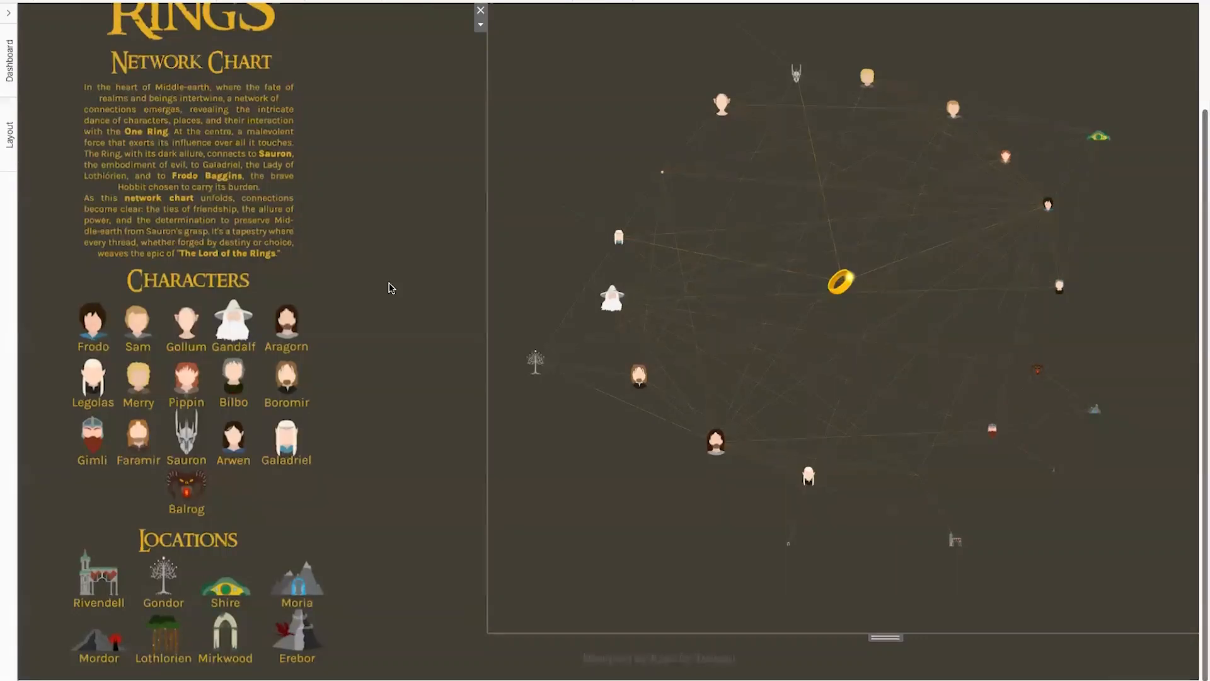
scroll(391, 288, "up", 2)
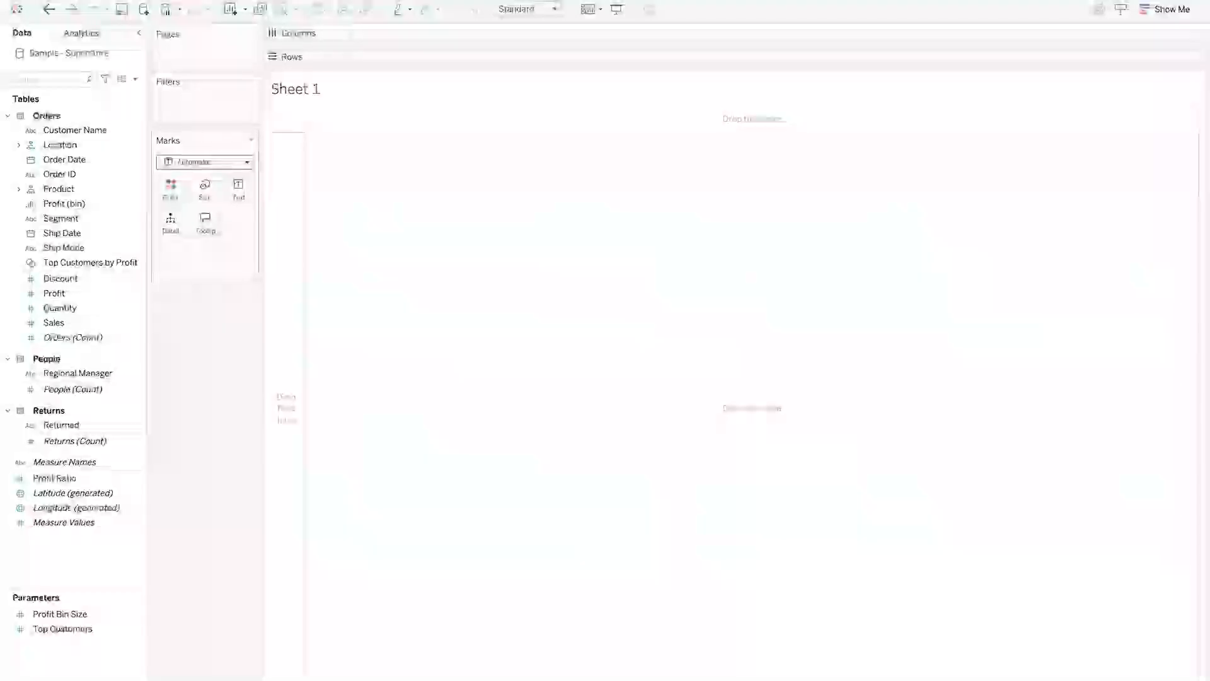
left_click(248, 162)
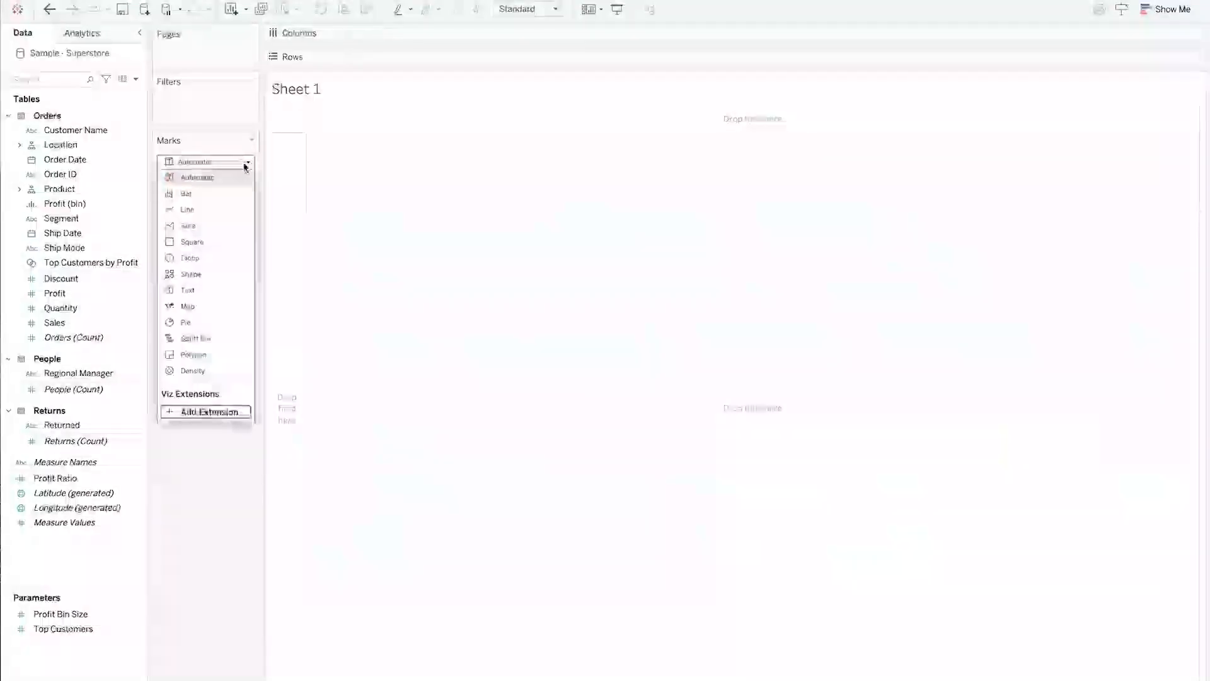
left_click(199, 411)
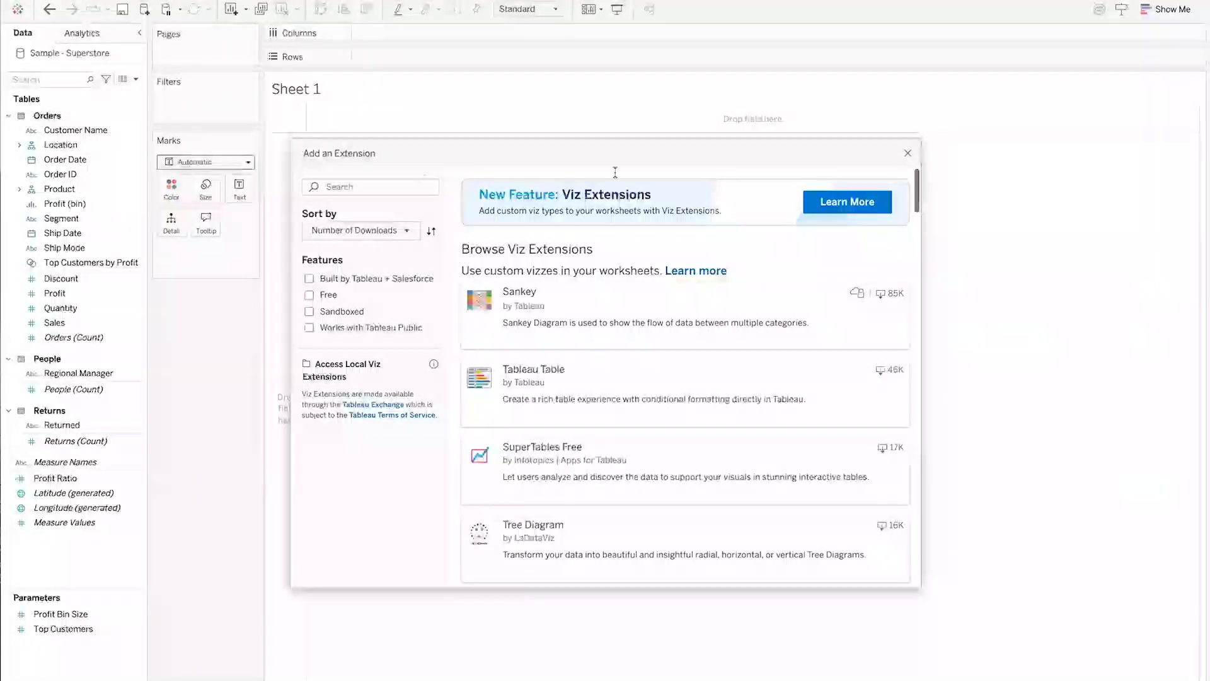
left_click(908, 153)
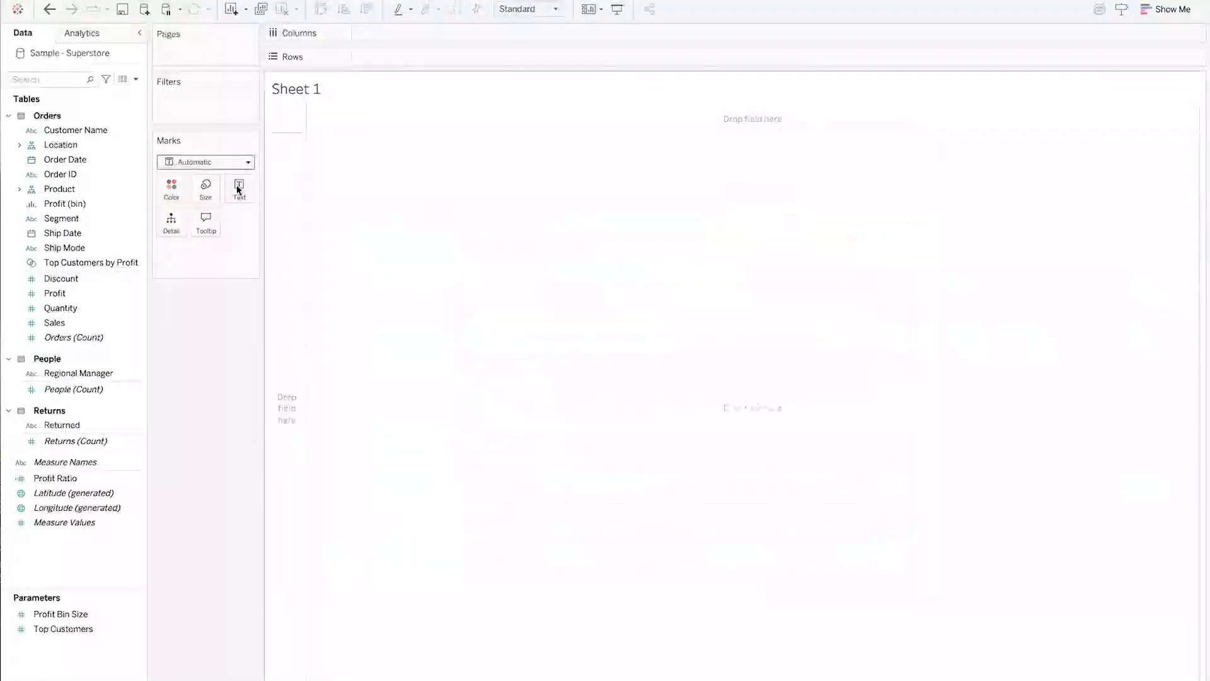
Browse the available viz extensions and add the Sankey extension by Tableau to Sheet 1
left_click(246, 163)
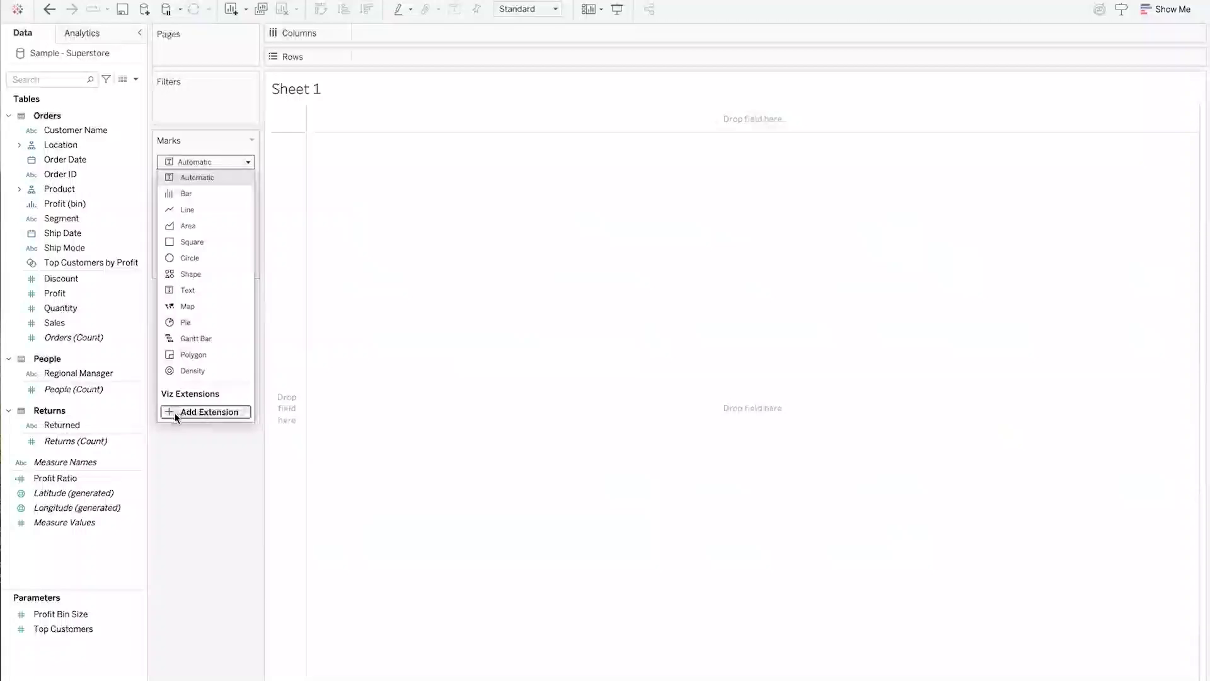
left_click(198, 412)
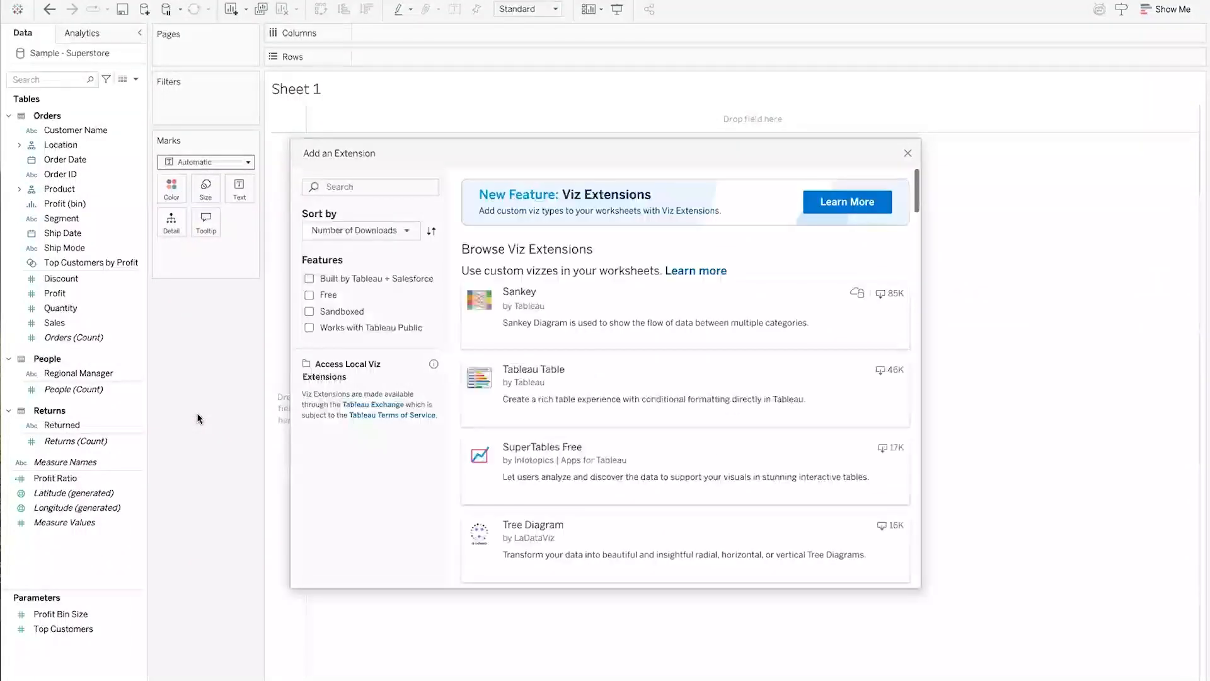
scroll(578, 499, "down", 3)
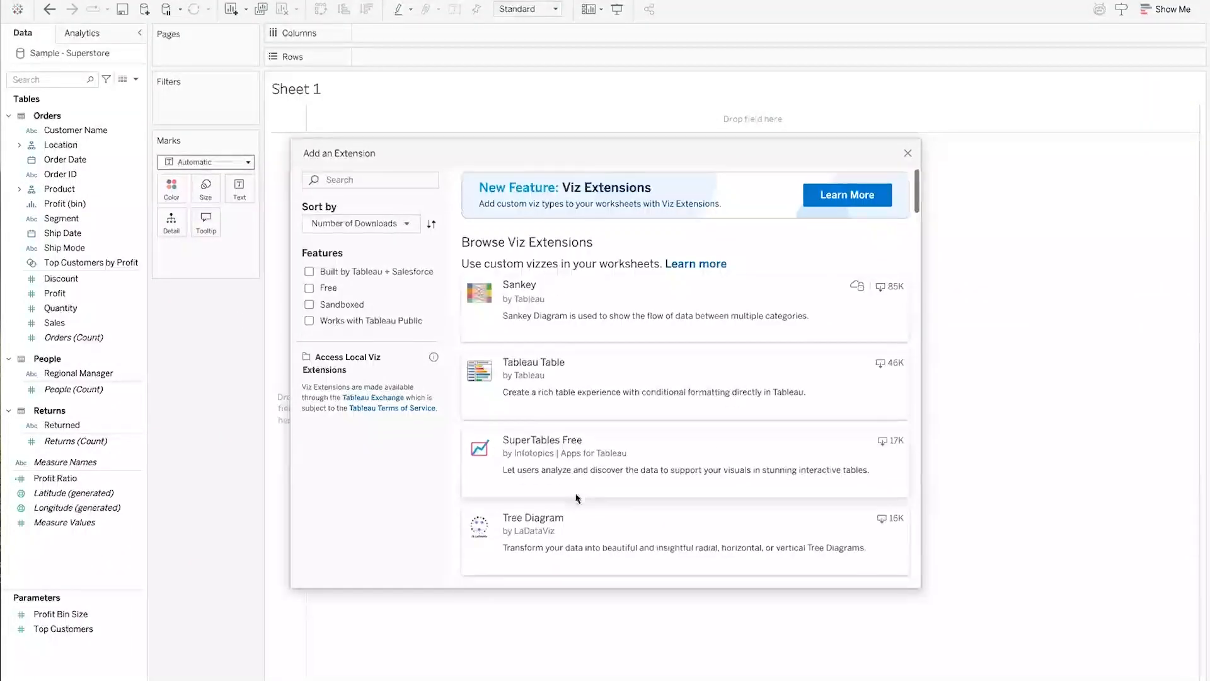
scroll(578, 499, "down", 12)
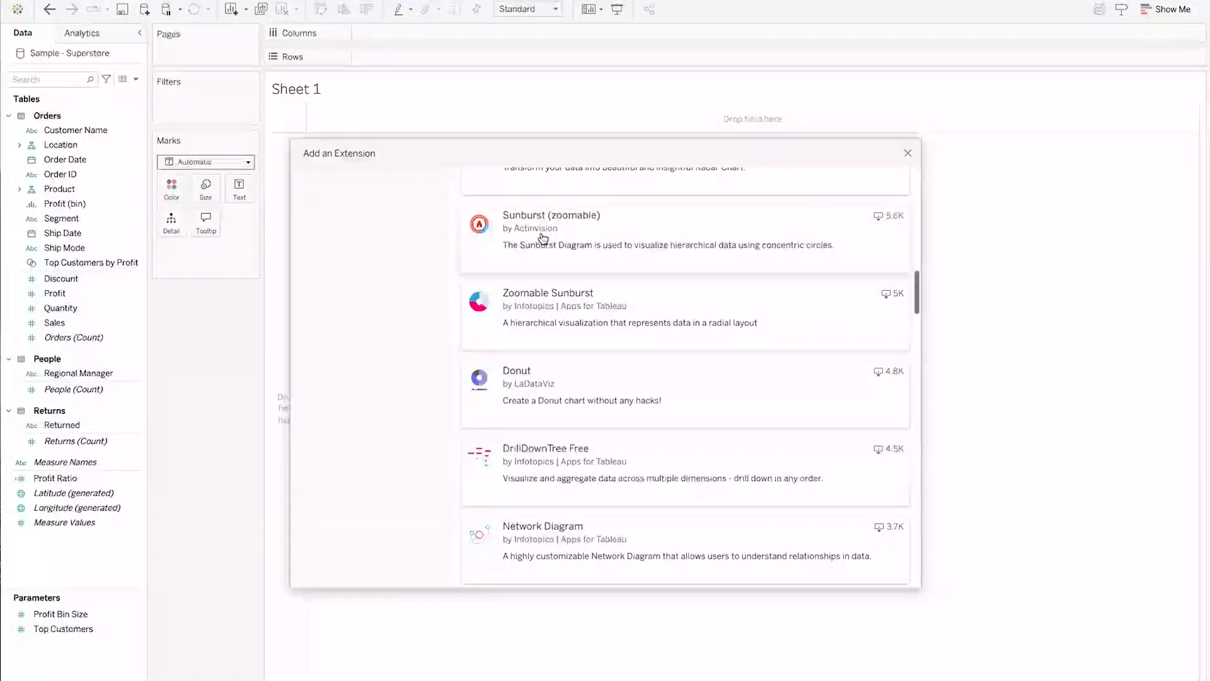
scroll(542, 238, "down", 6)
scroll(543, 238, "down", 4)
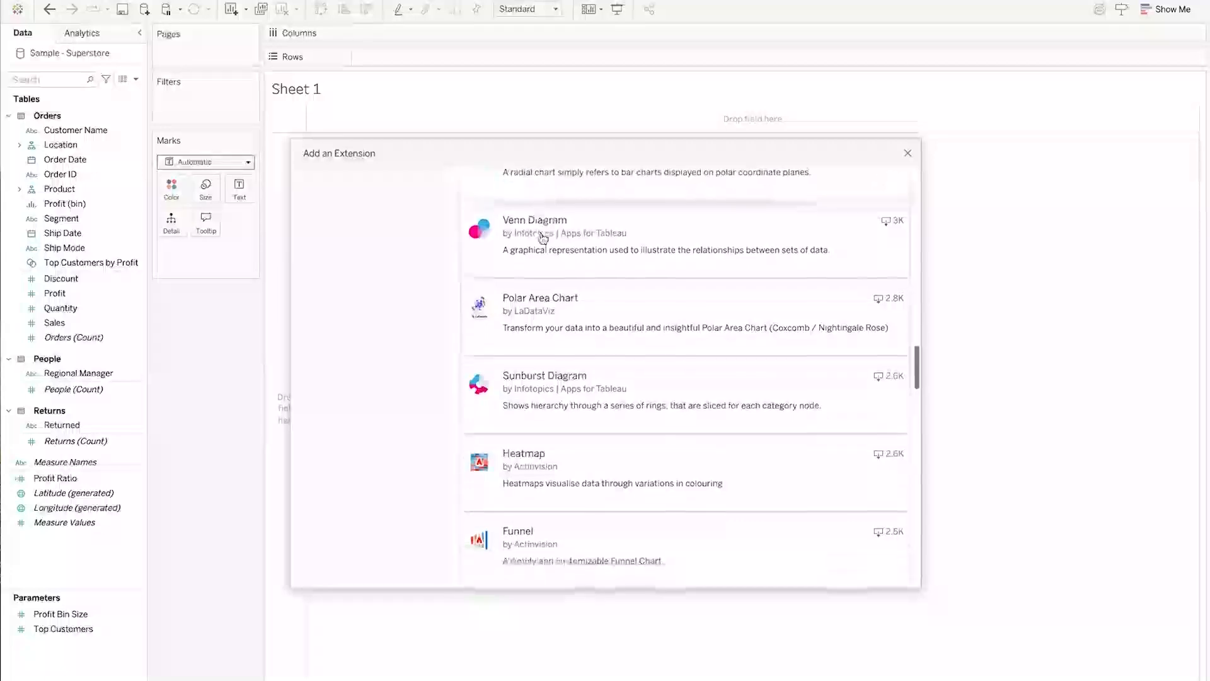
scroll(543, 239, "down", 1)
scroll(542, 237, "up", 15)
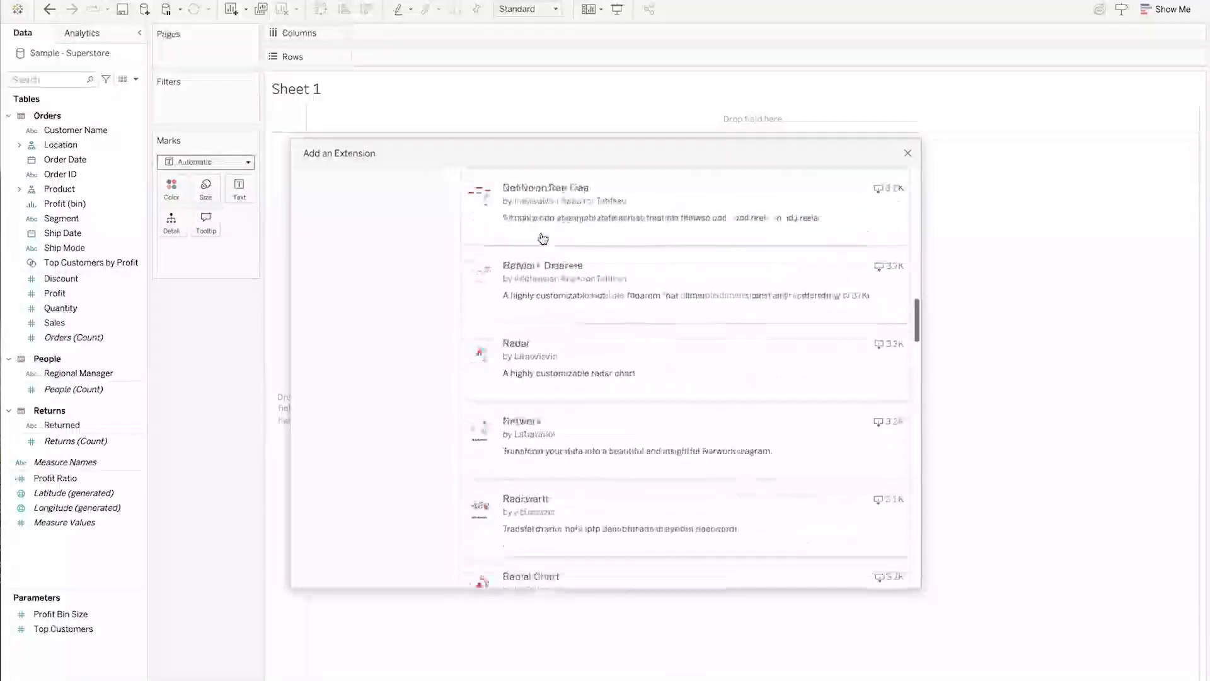
scroll(543, 238, "up", 2)
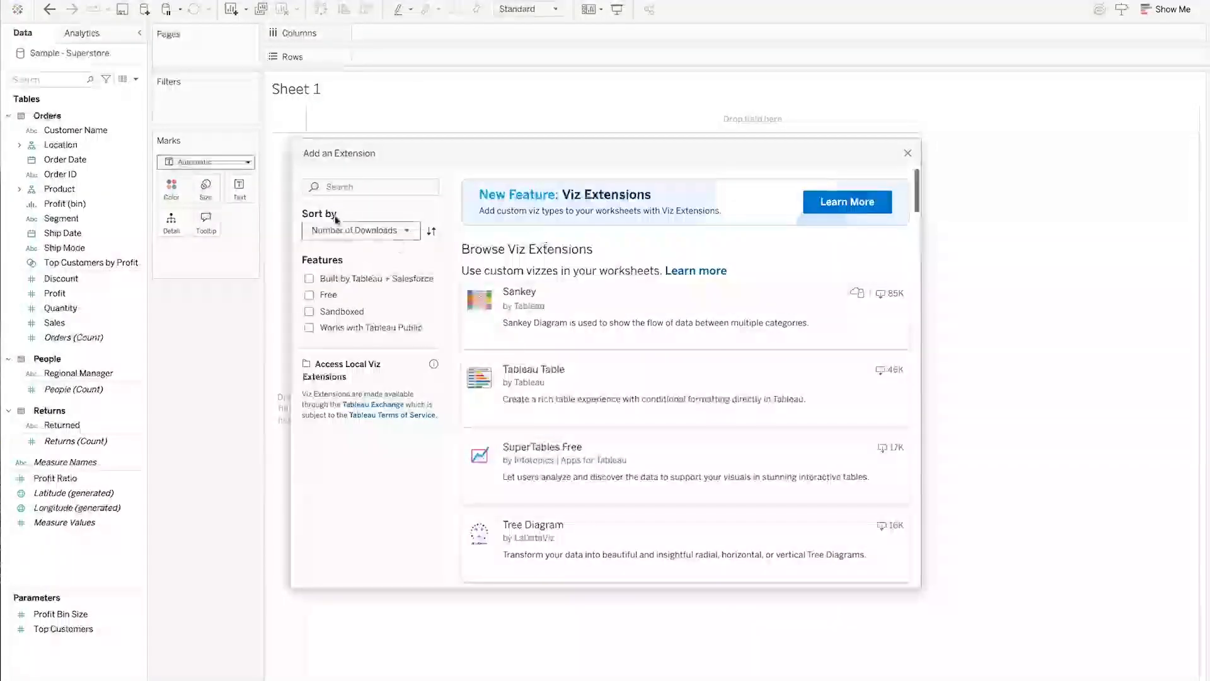
left_click(338, 187)
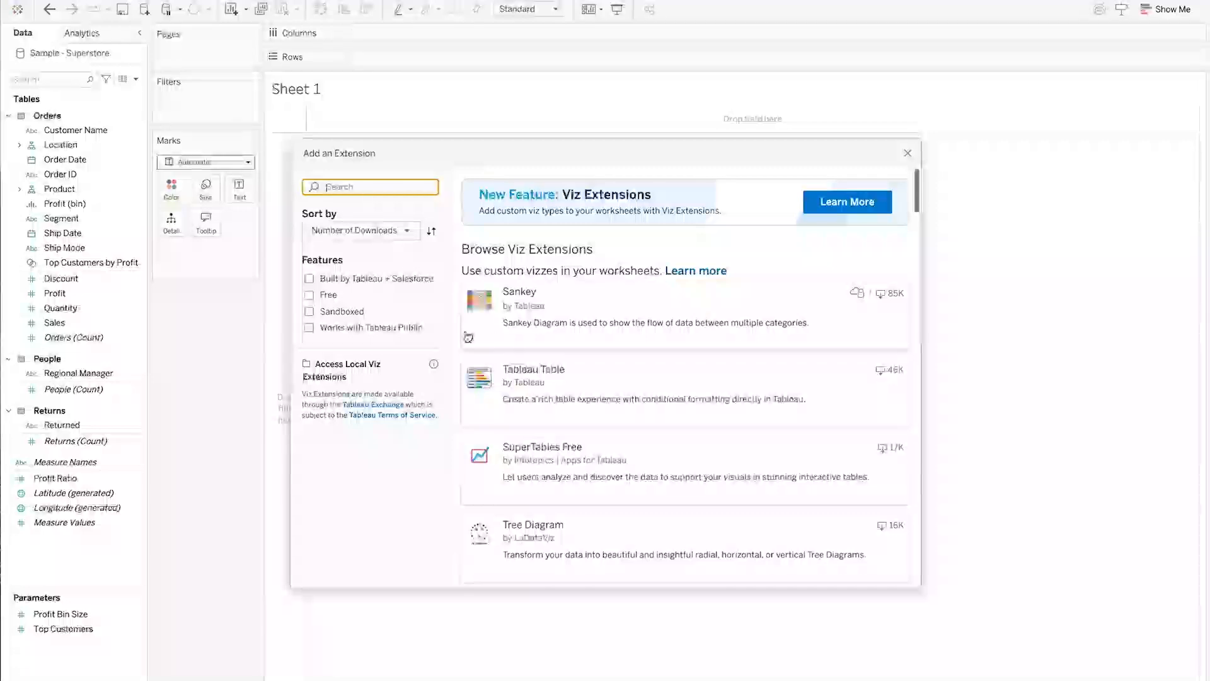
left_click(536, 322)
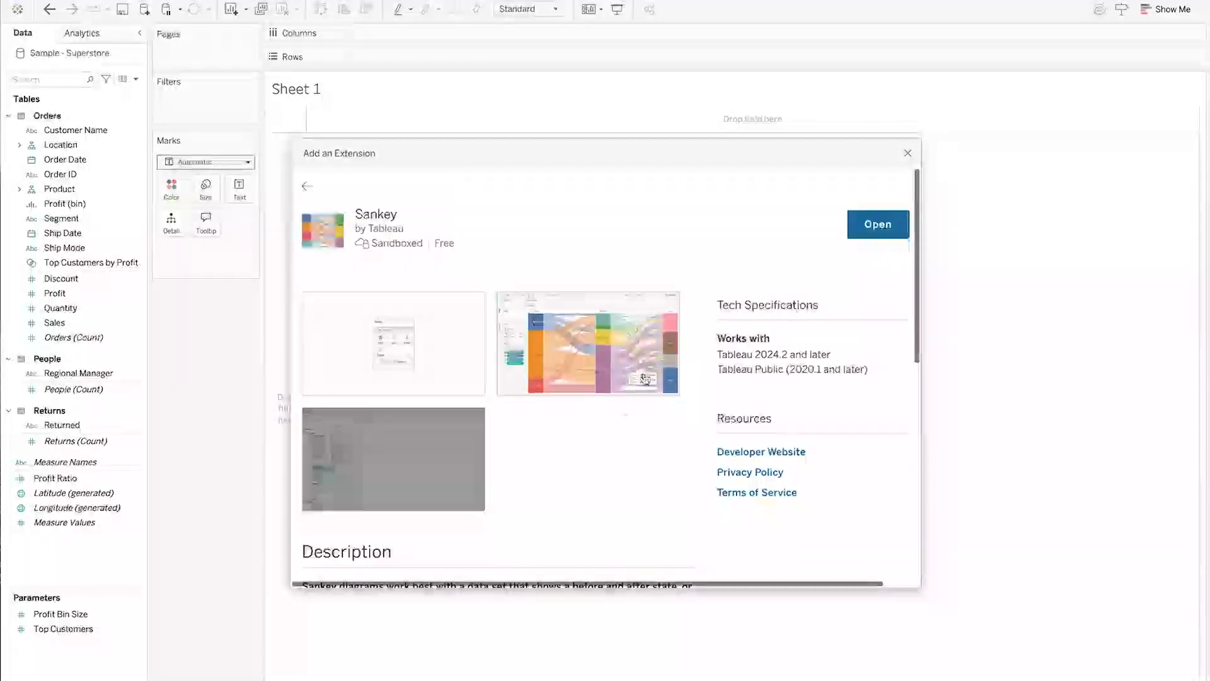
left_click(871, 227)
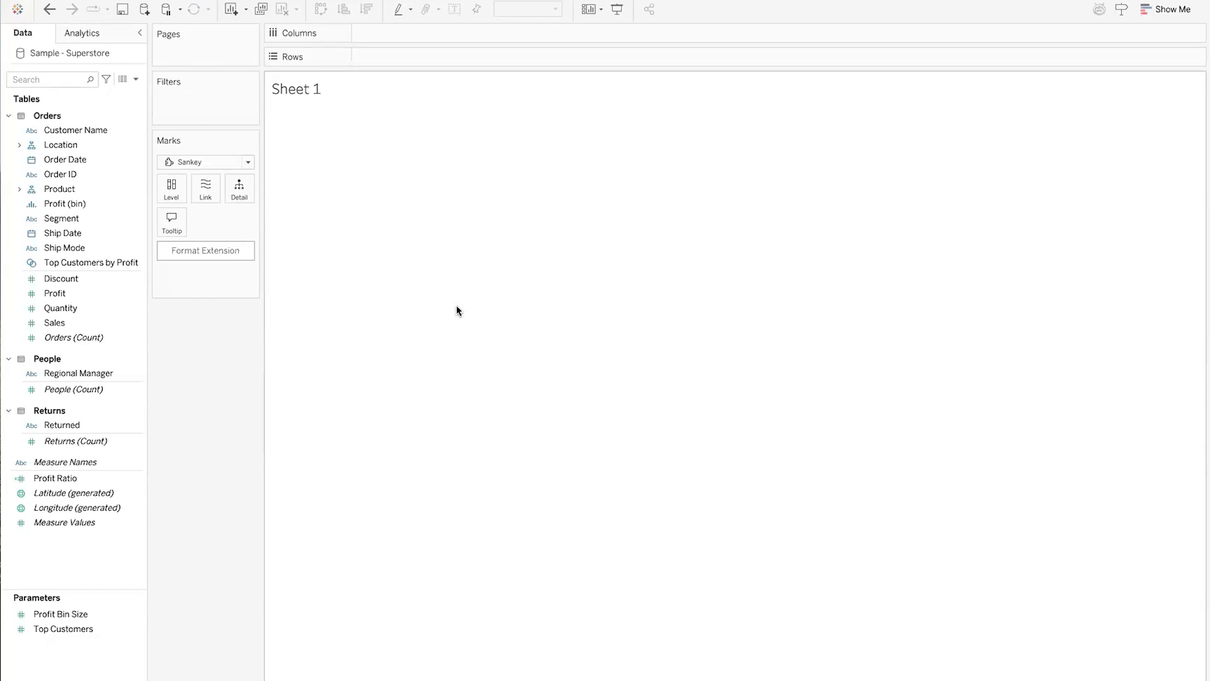
Assign the Customer Name field as the first level of the Sankey chart
left_click(21, 79)
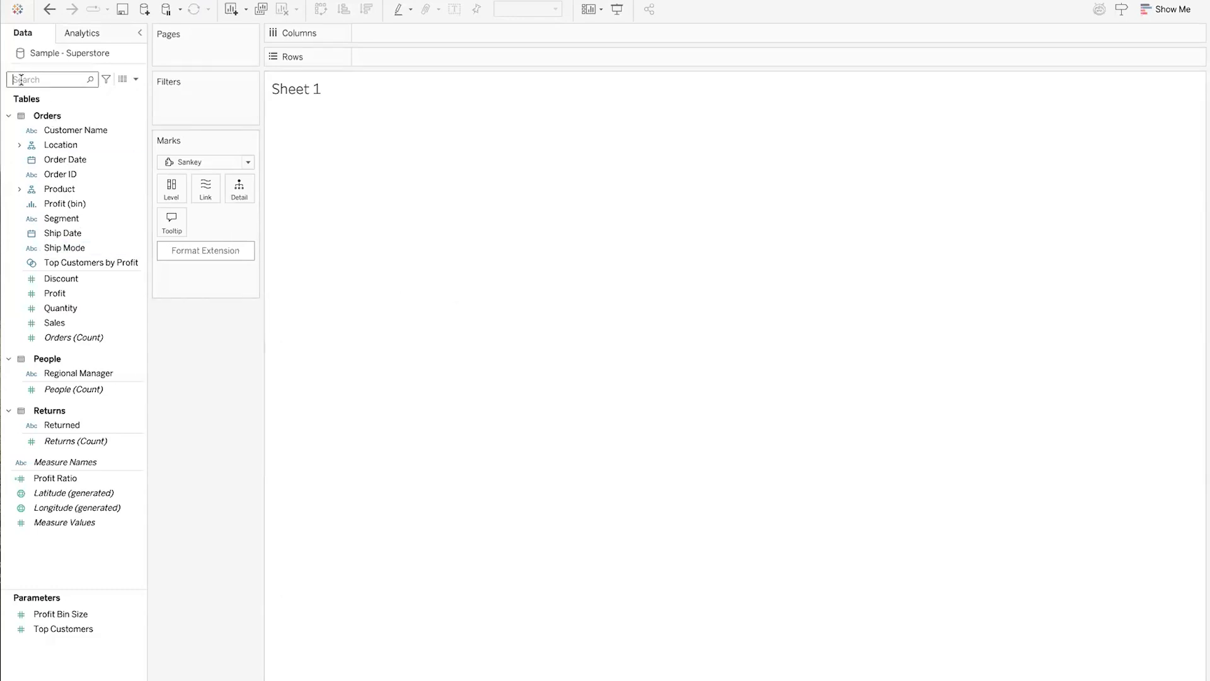
left_click(275, 322)
left_click_drag(58, 131, 172, 191)
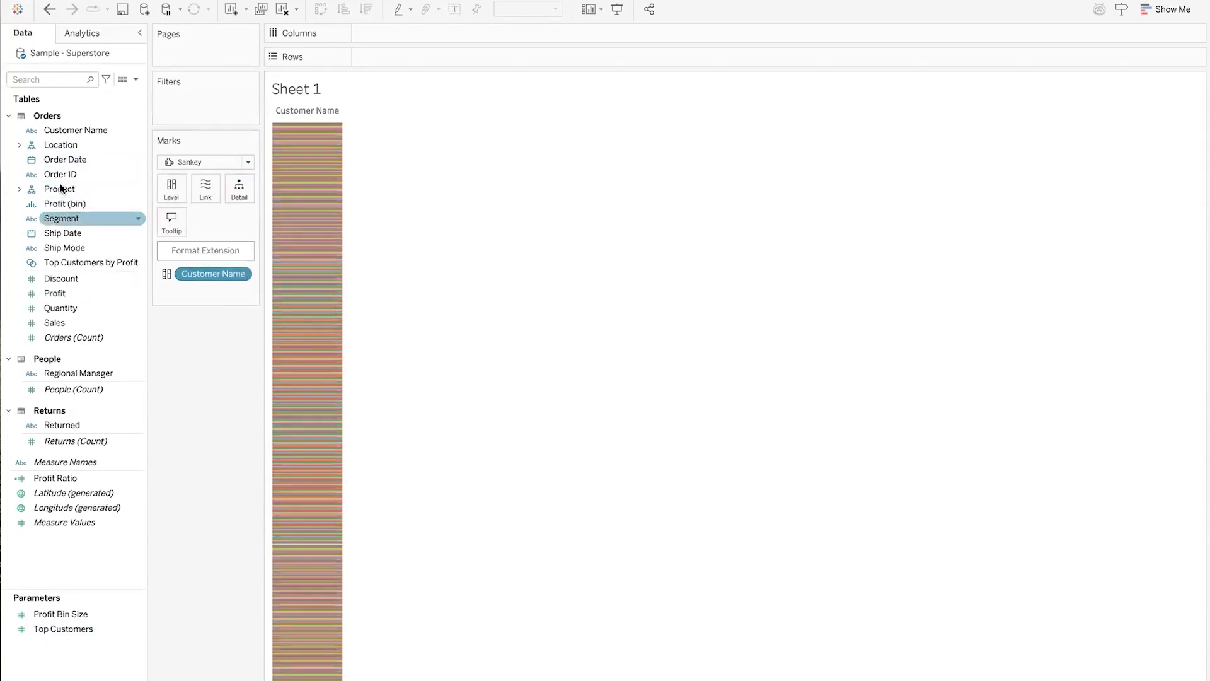
Filter Customer Name to the top 10 by sum of Sales
right_click(209, 278)
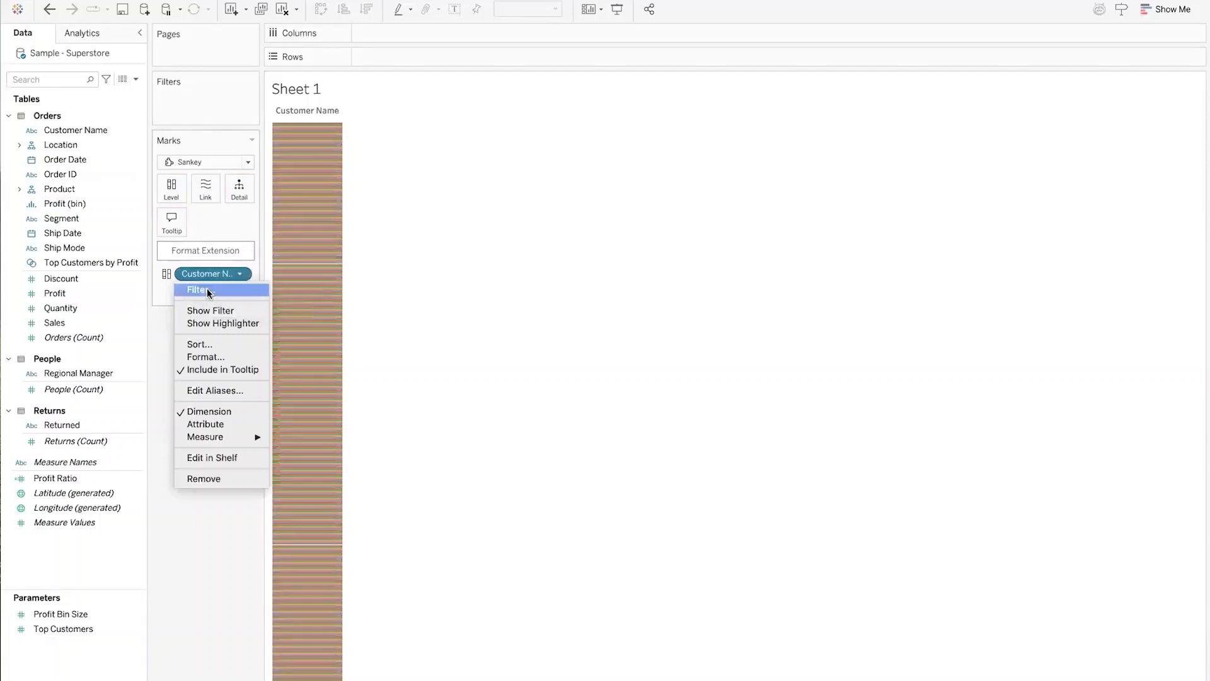
left_click(252, 290)
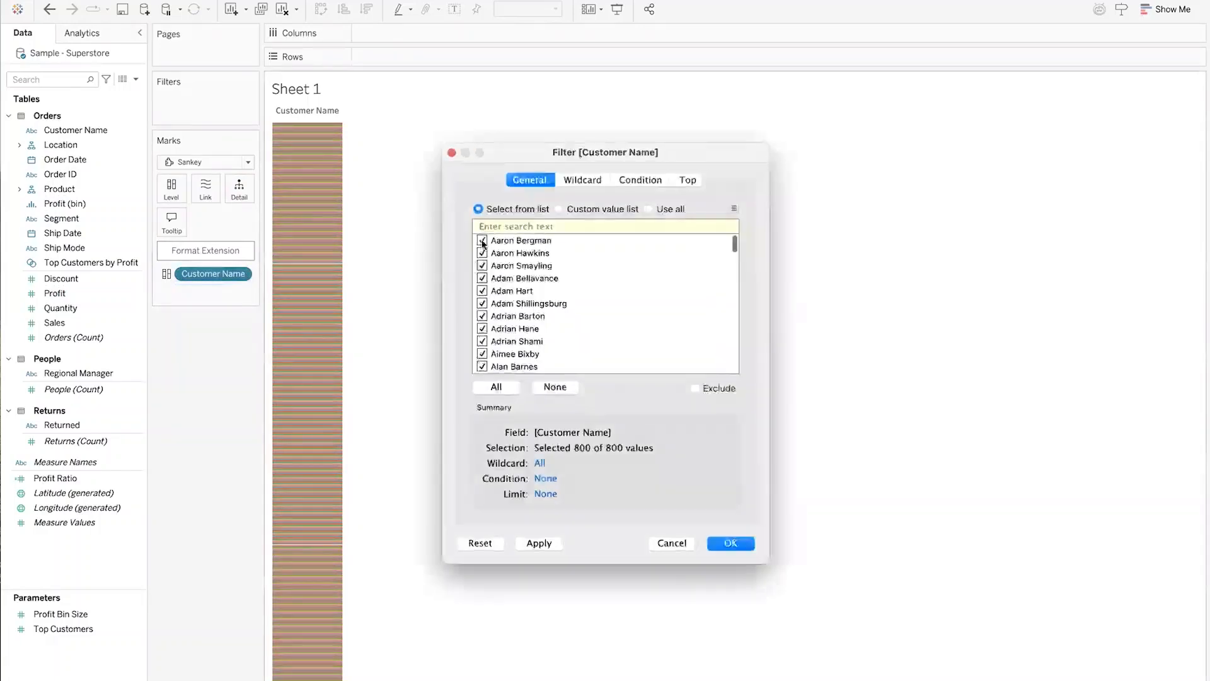
left_click(686, 180)
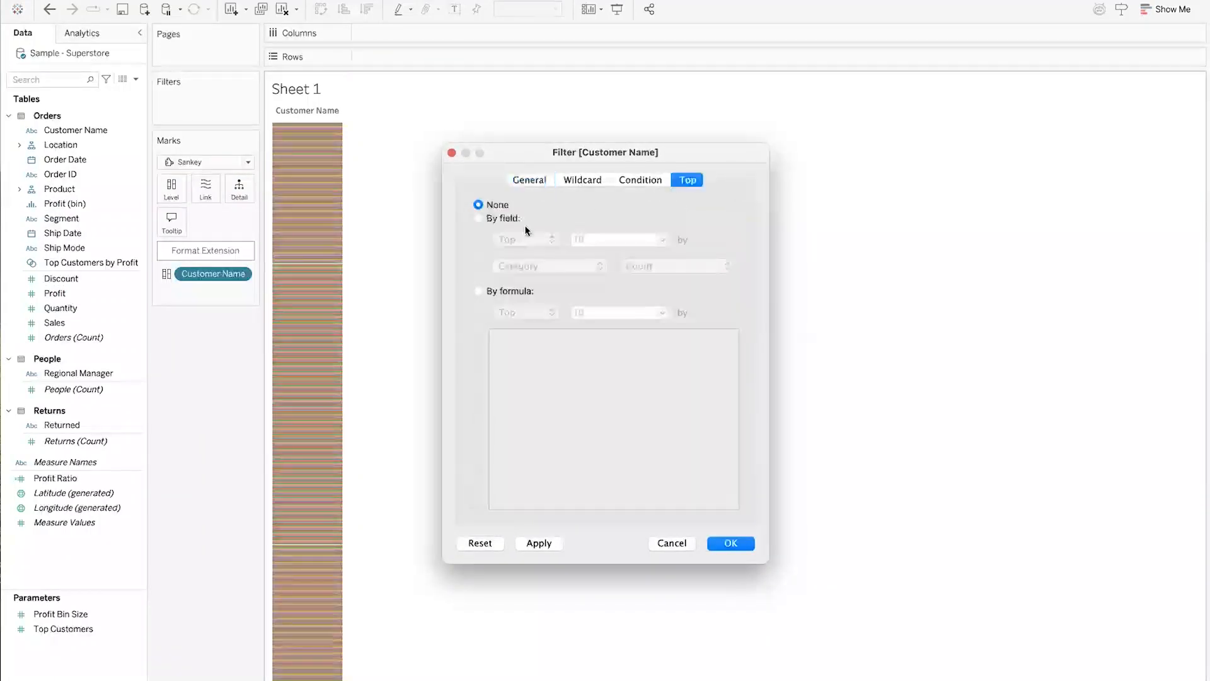
left_click(478, 217)
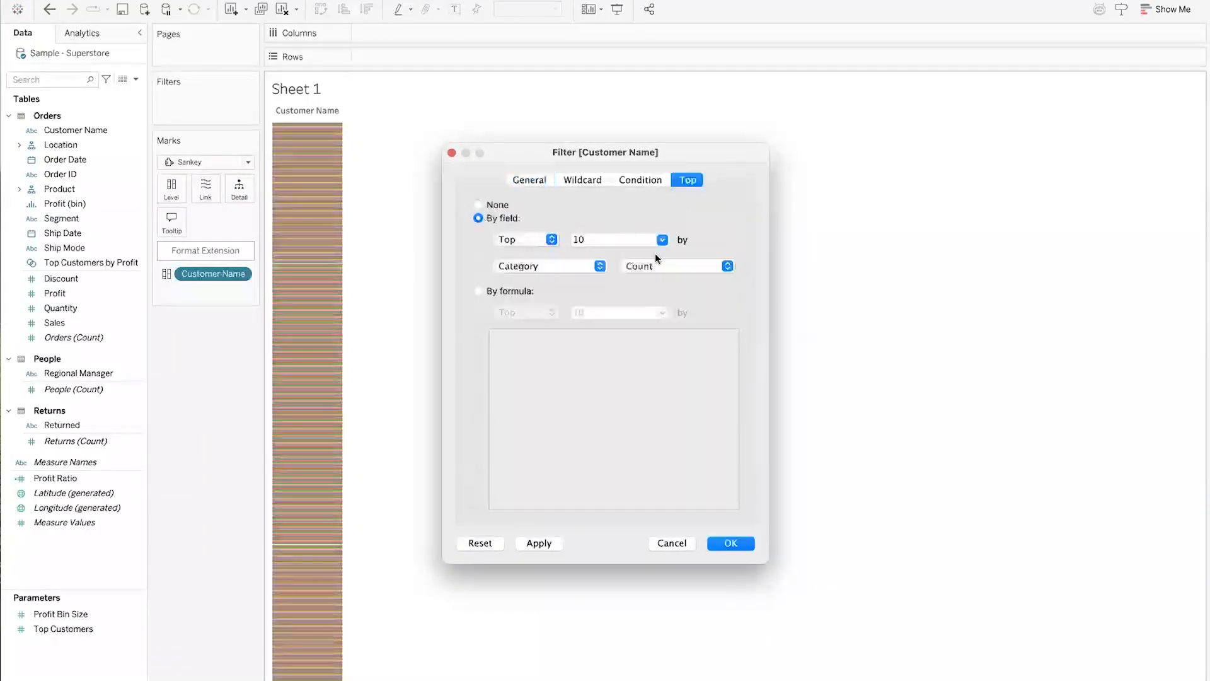
left_click(600, 267)
left_click(534, 271)
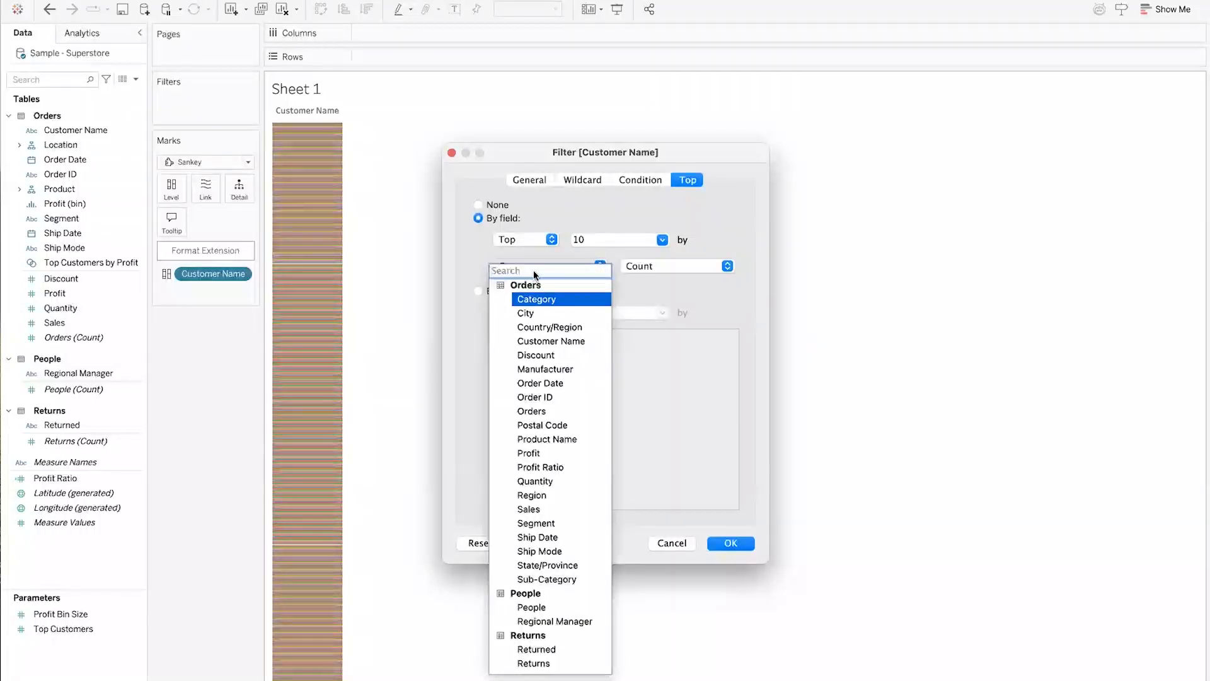
type("sal")
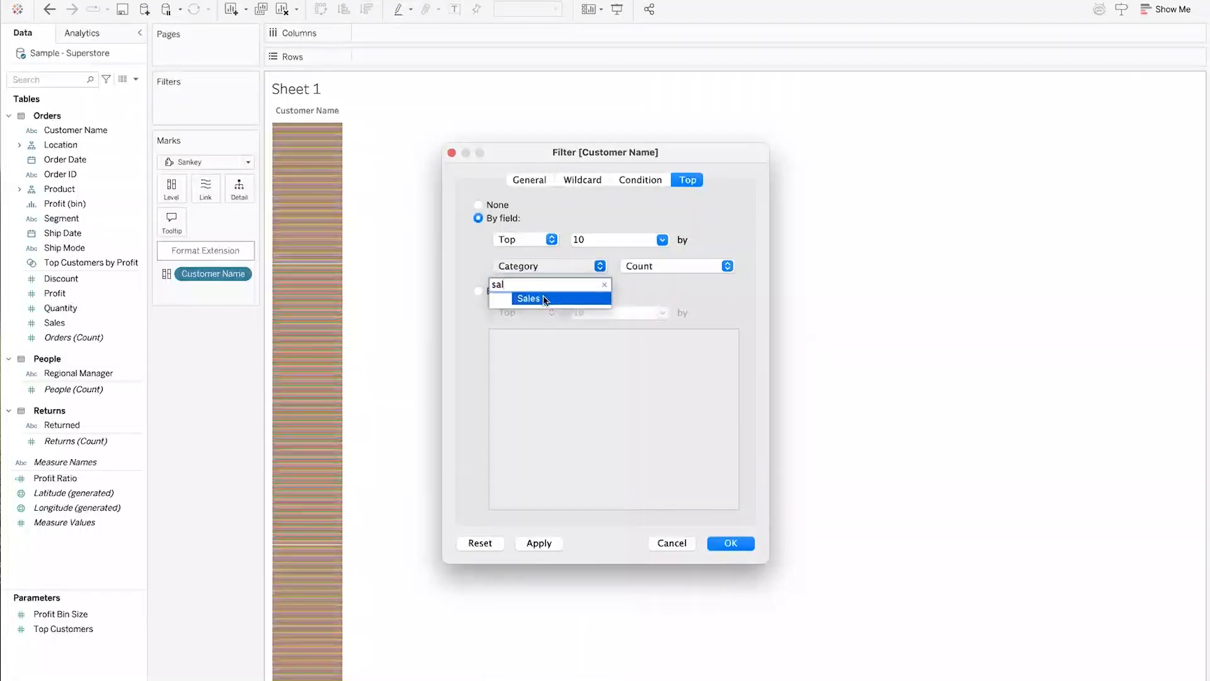
left_click(544, 299)
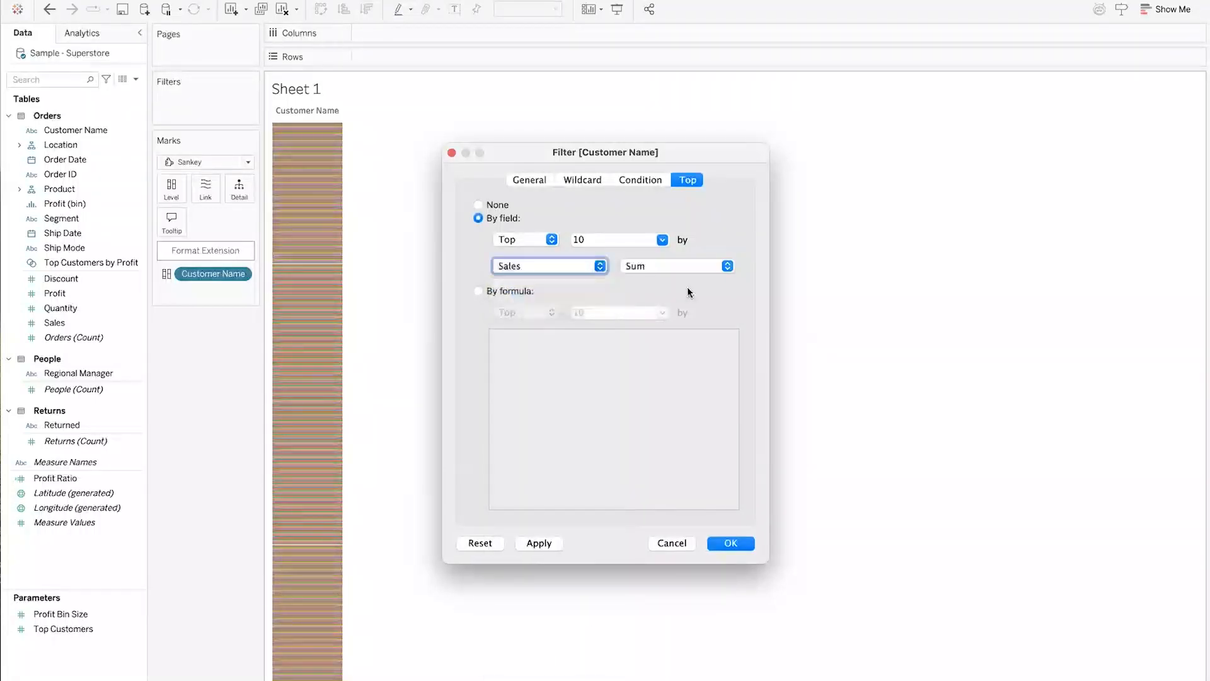
left_click(731, 543)
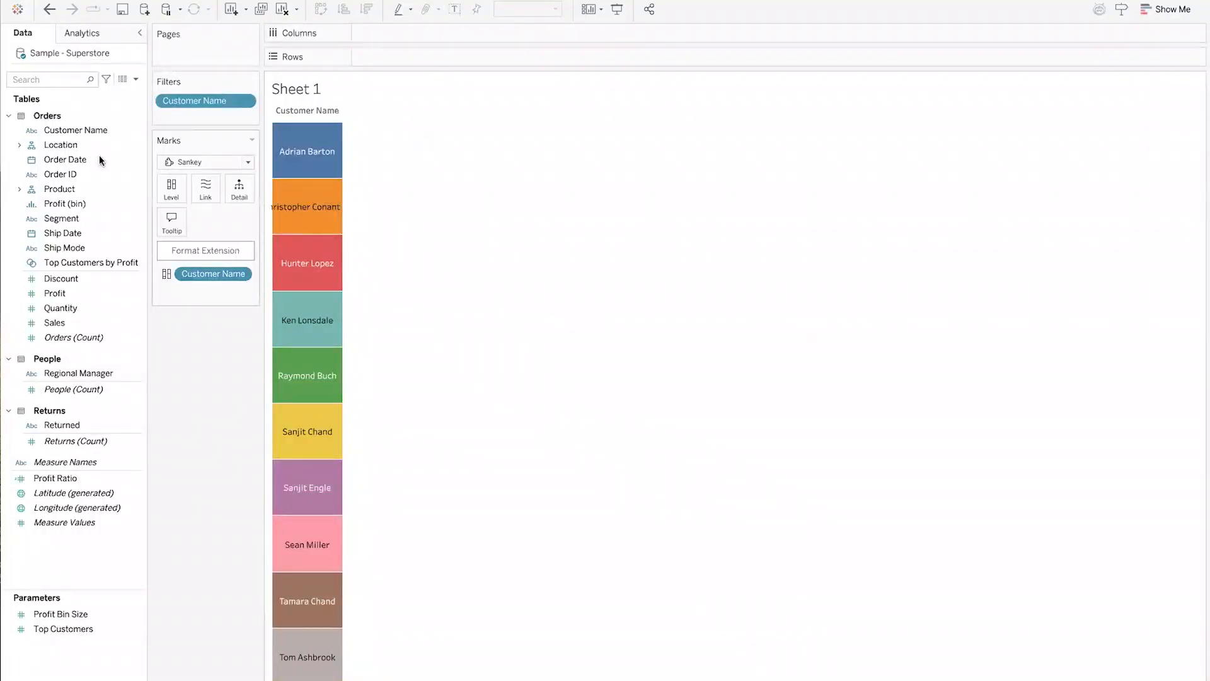
Expand the Product hierarchy and assign Category as the second level of the Sankey chart
left_click(81, 134)
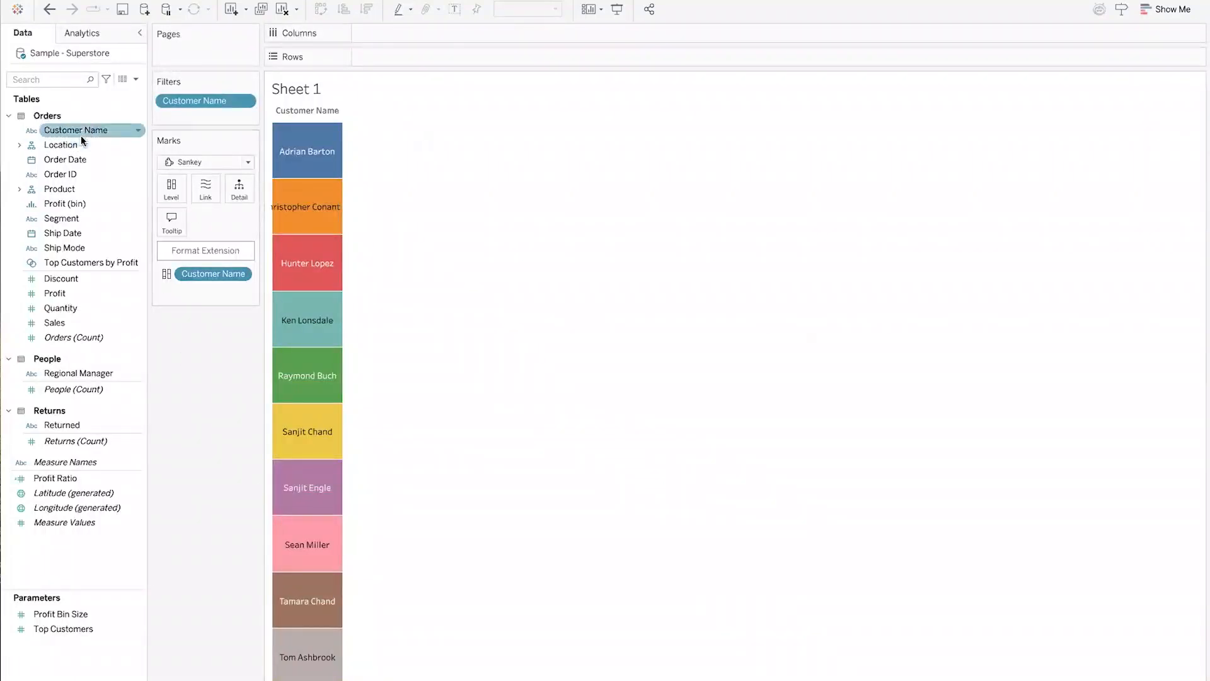
left_click(18, 189)
left_click(82, 204)
left_click_drag(84, 208, 168, 190)
mouse_move(380, 128)
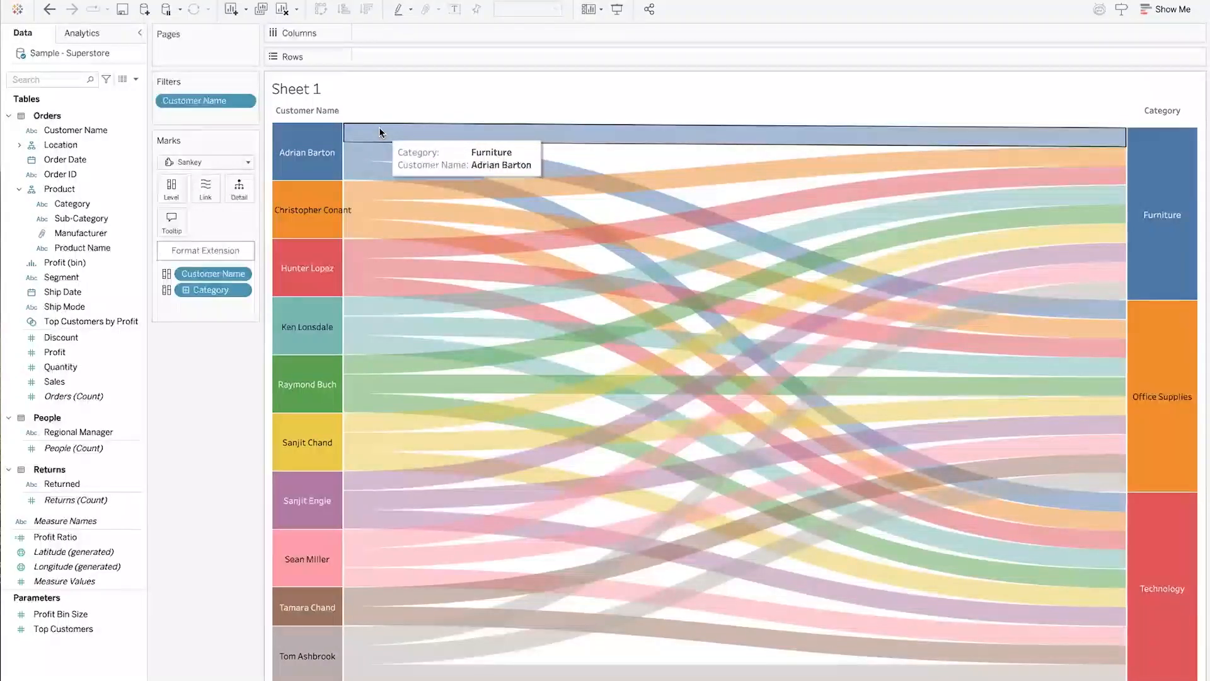
Size the Sankey links between customers and categories by the sum of Sales
mouse_move(364, 155)
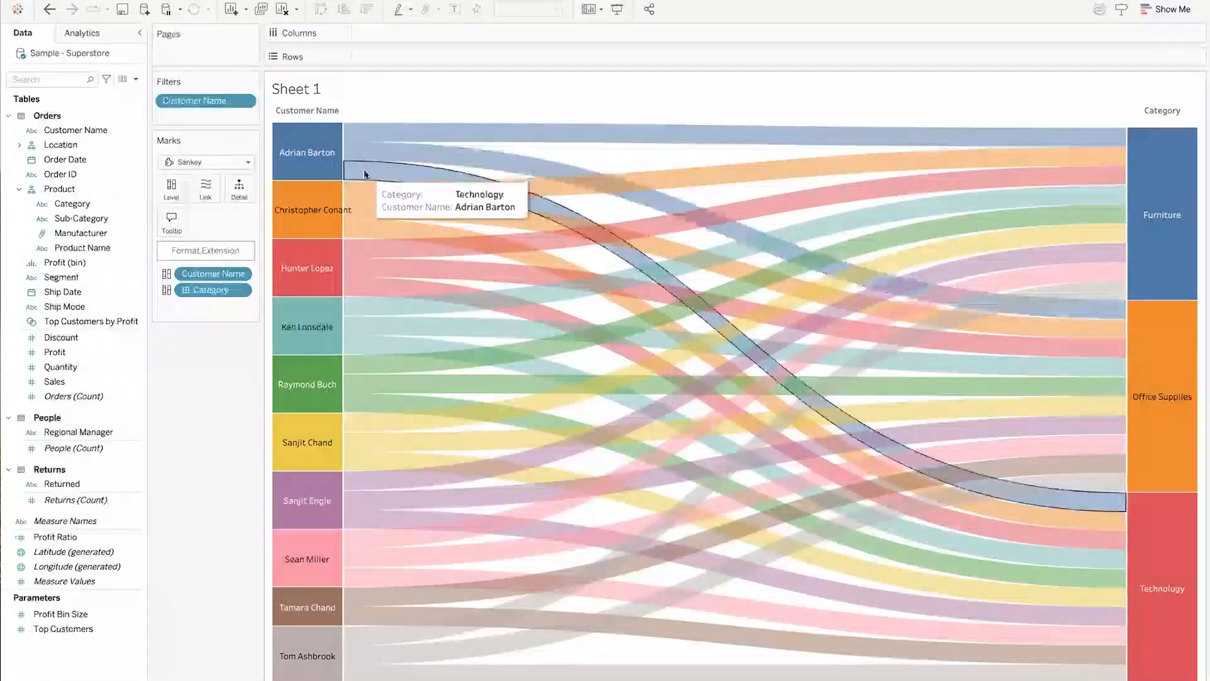
mouse_move(1135, 174)
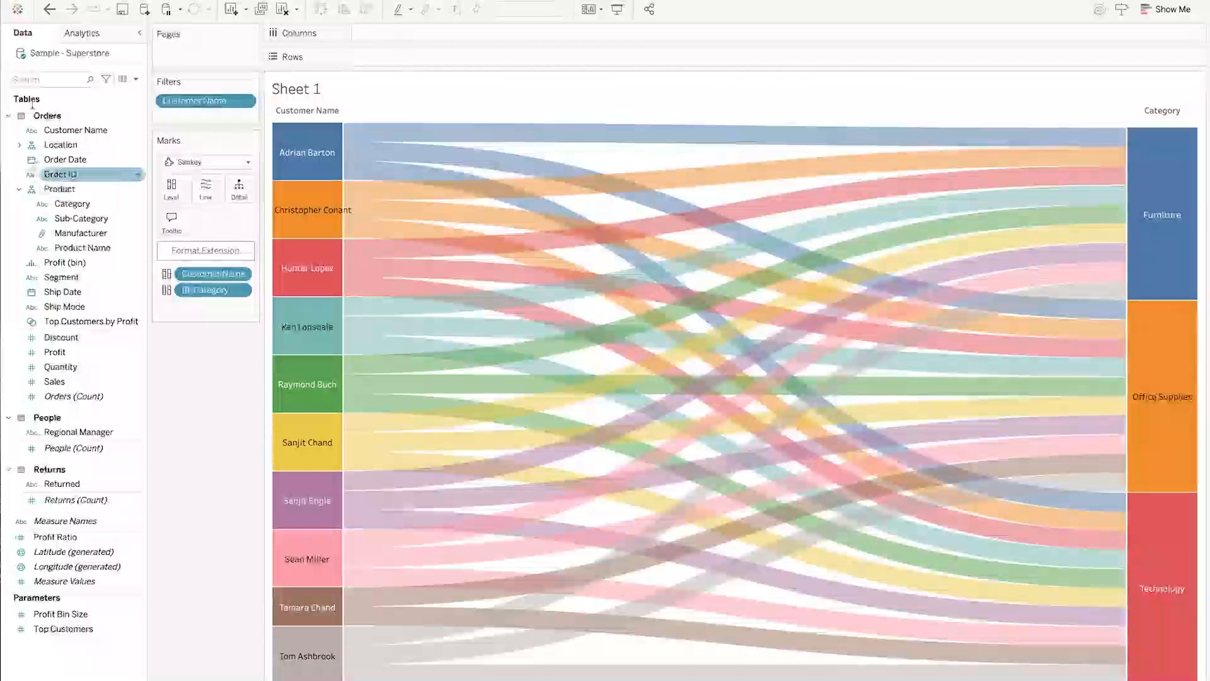
left_click_drag(54, 381, 202, 191)
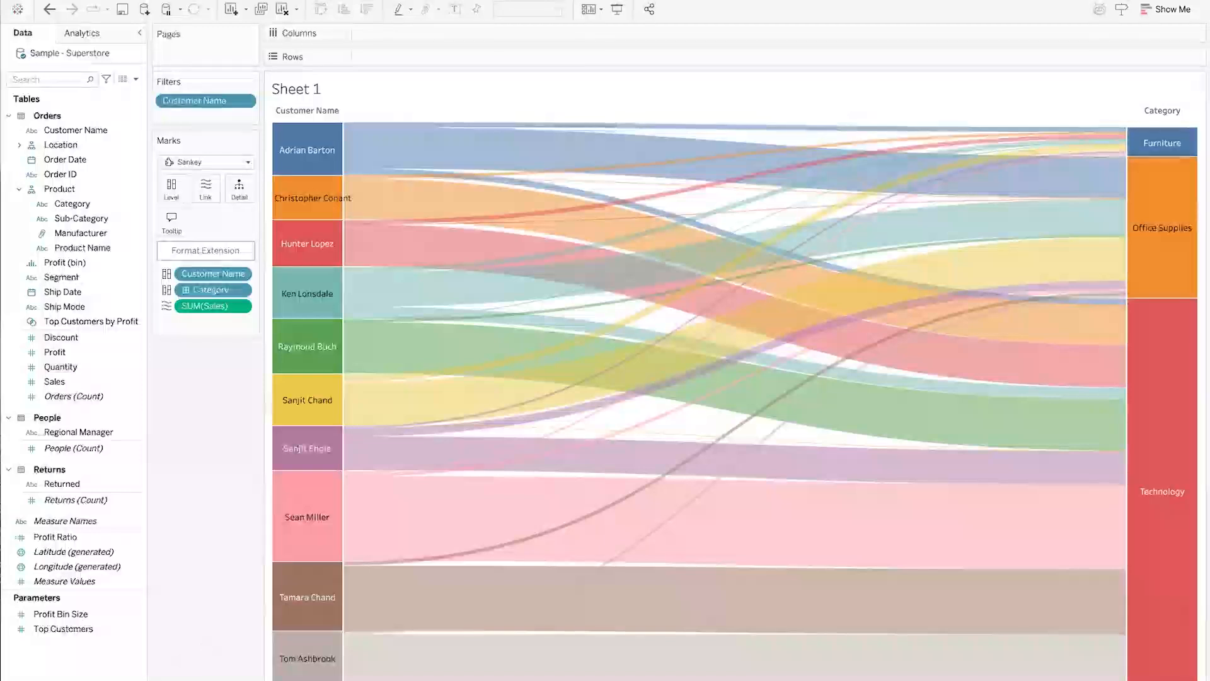
Rename the Sankey worksheet to "Top Customers Sankey"
right_click(113, 679)
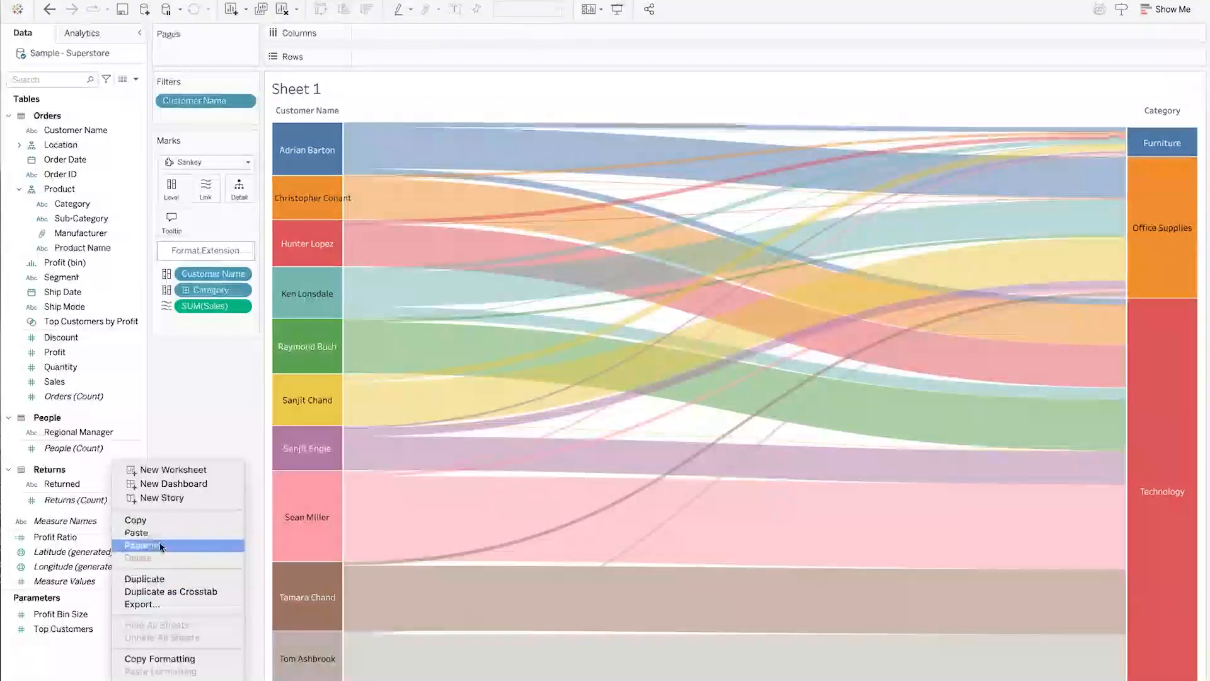
left_click(152, 545)
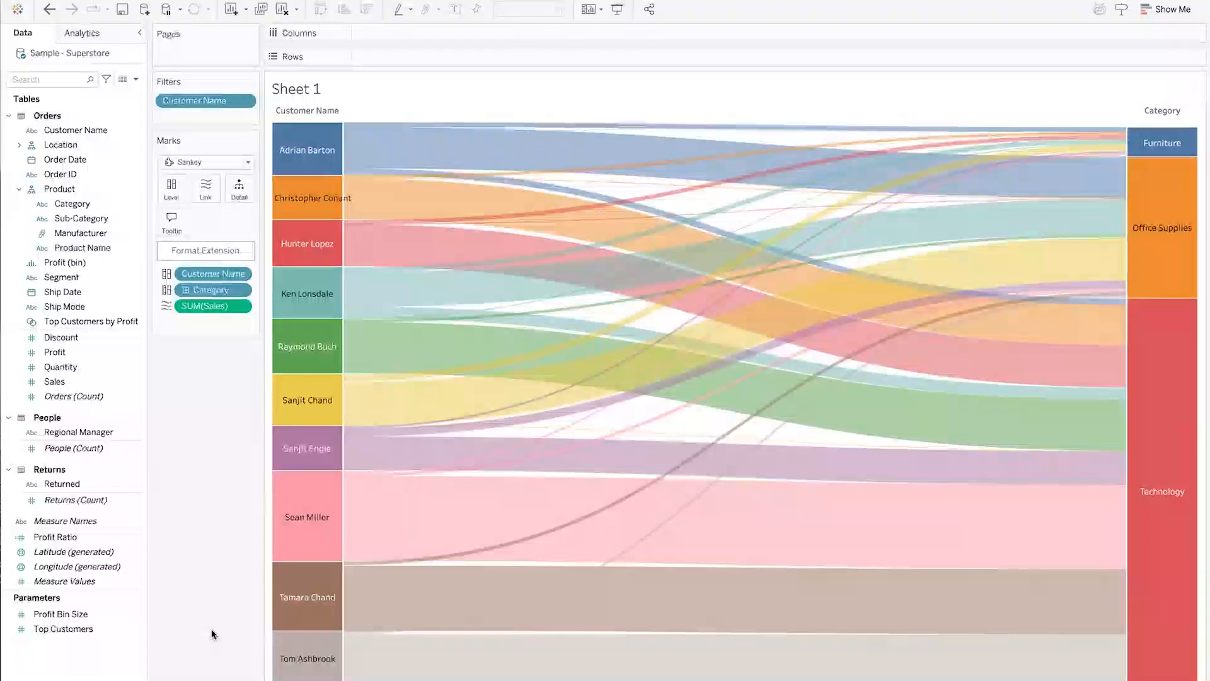
type("Top Customers Sankey")
key("Return")
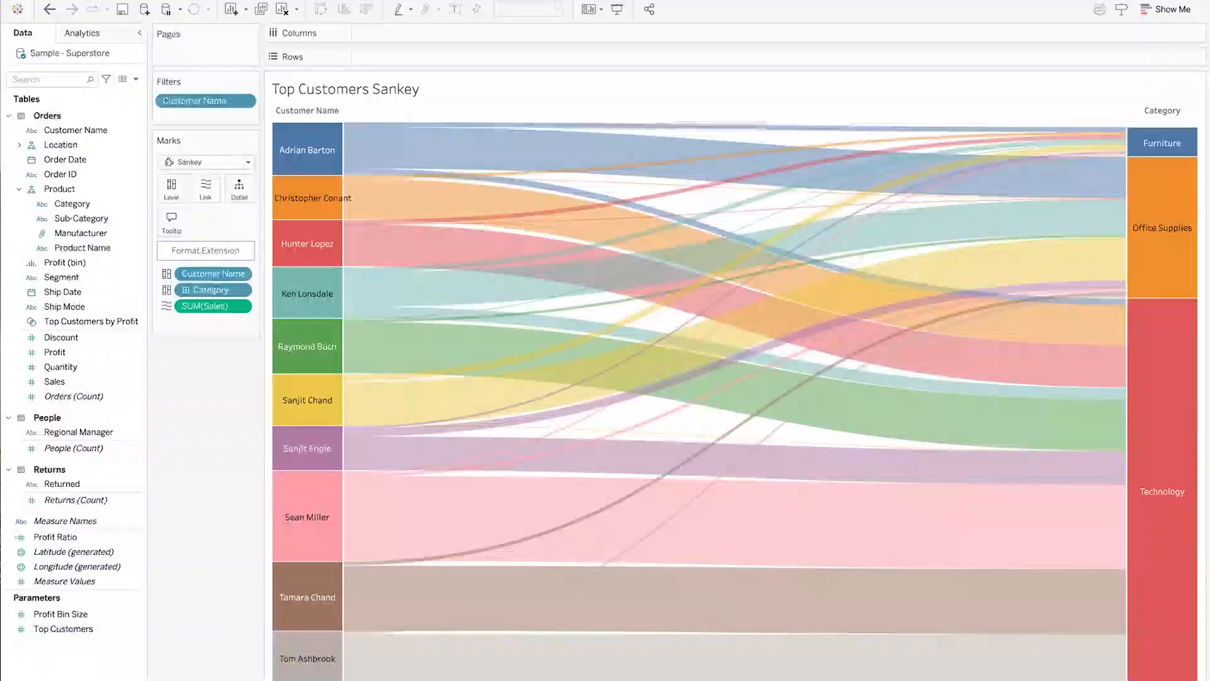
Create a new worksheet and add the Tableau Table viz extension by Tableau to it
left_click(214, 679)
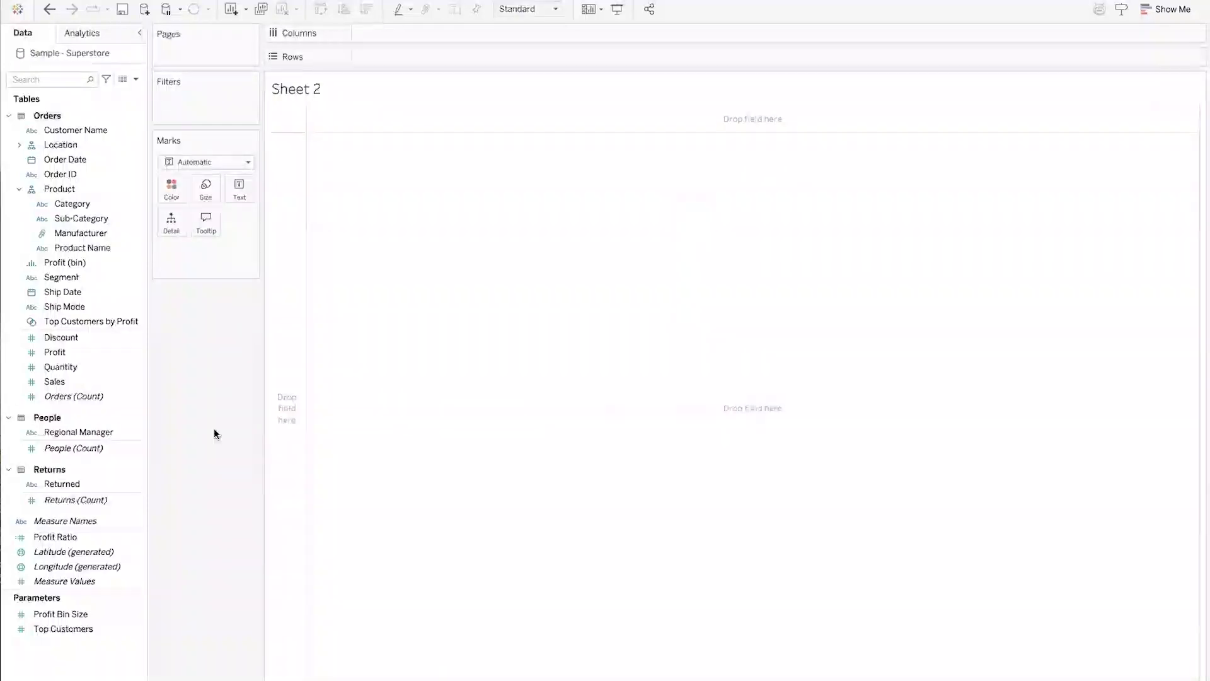
left_click(247, 162)
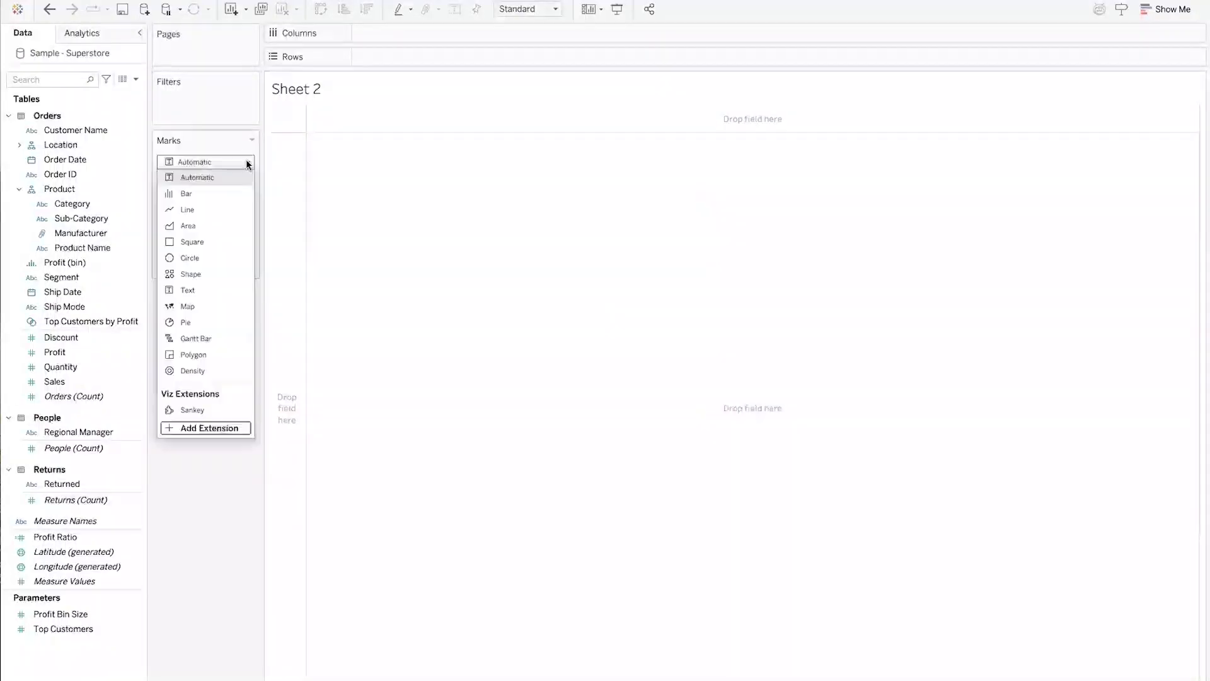
left_click(181, 428)
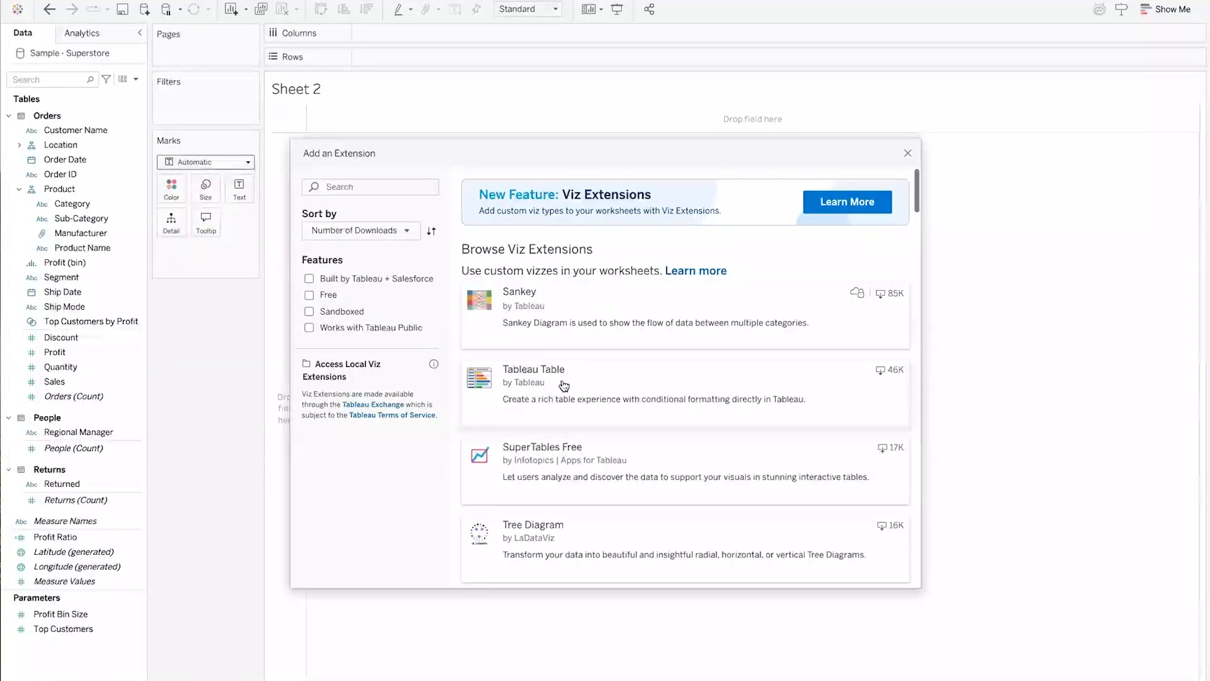
scroll(553, 479, "down", 3)
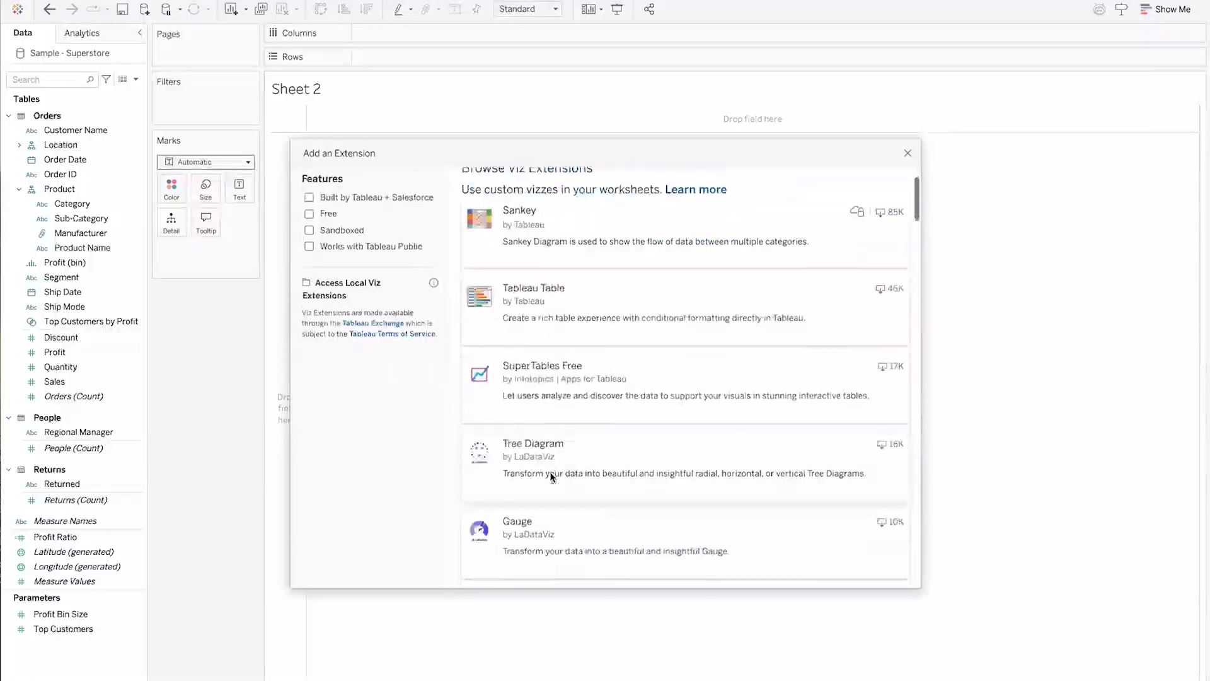
scroll(520, 272, "up", 3)
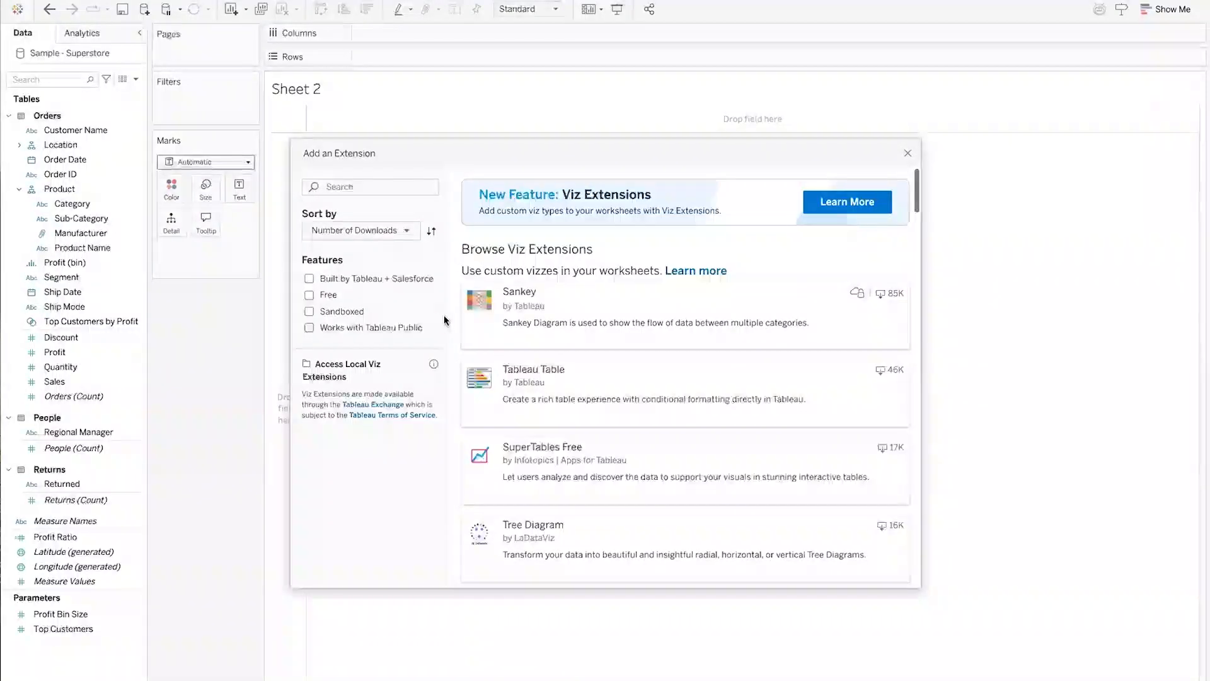
left_click(531, 399)
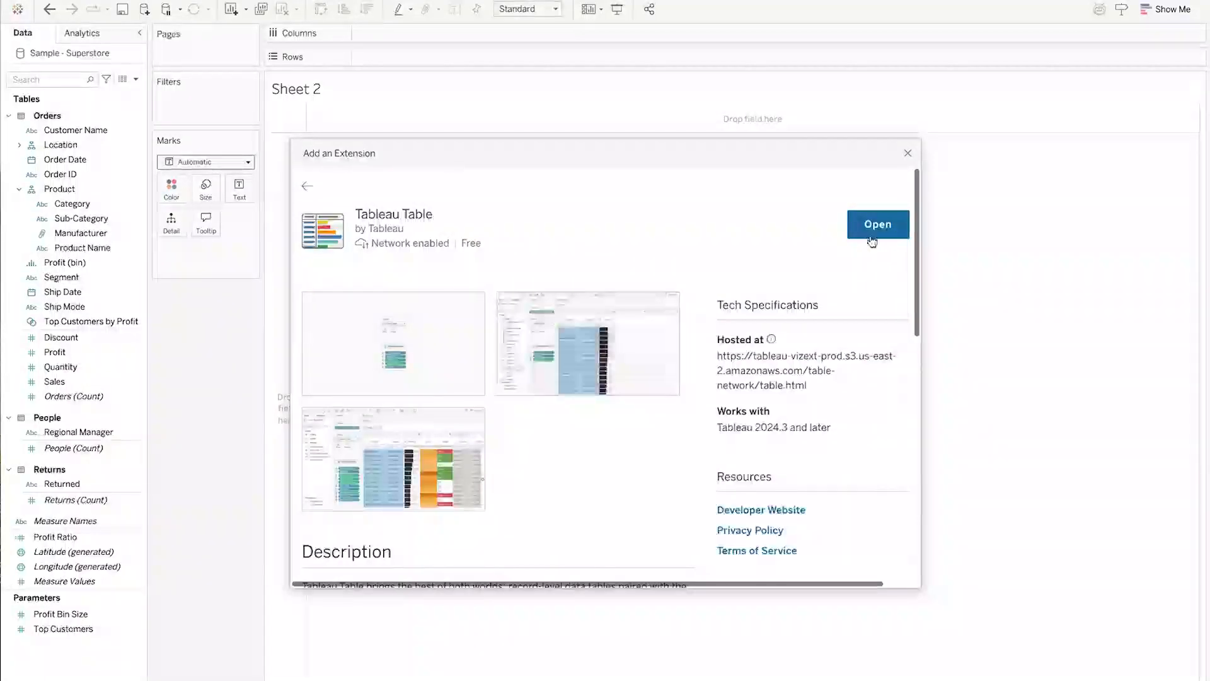
left_click(872, 233)
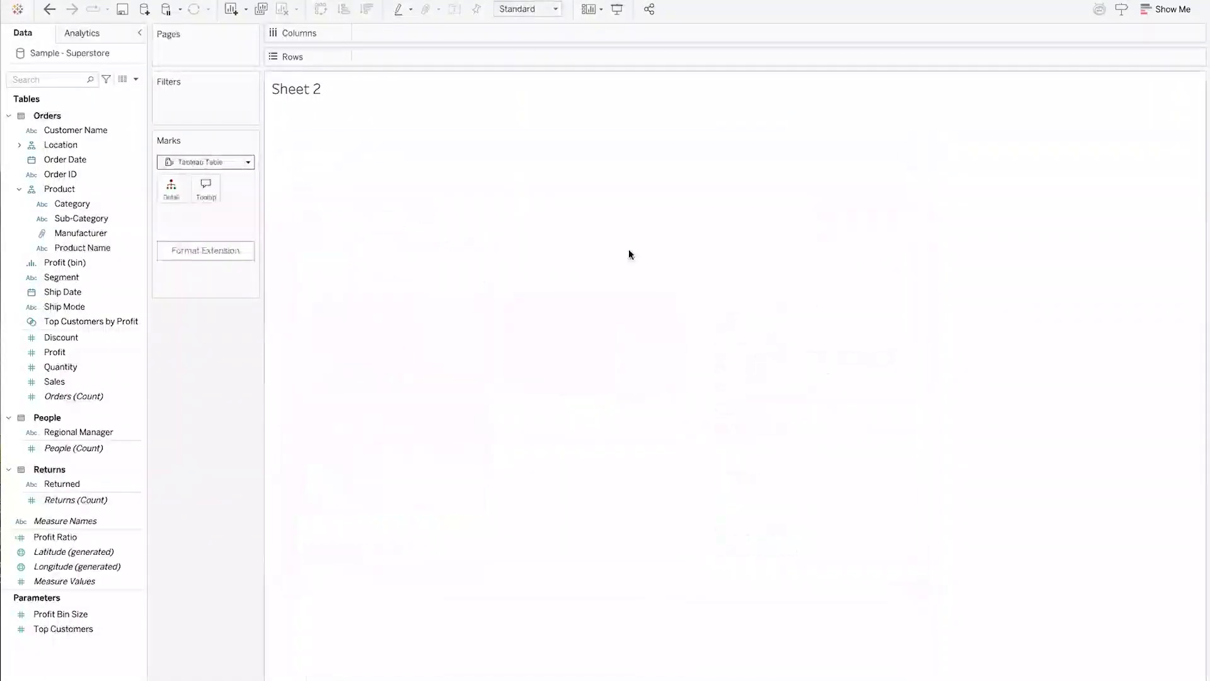
left_click(768, 435)
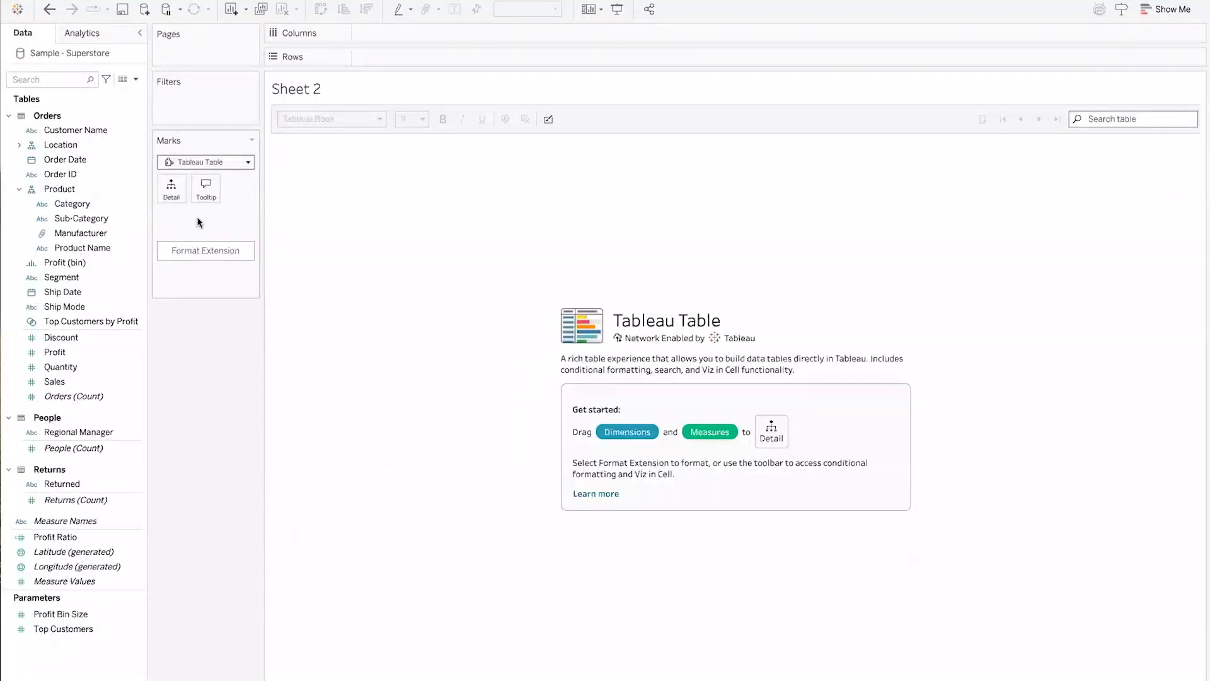
Add Customer Name, Category, Sub-Category, Product Name, Profit and Sales as detail columns of the Tableau Table
left_click_drag(73, 131, 171, 189)
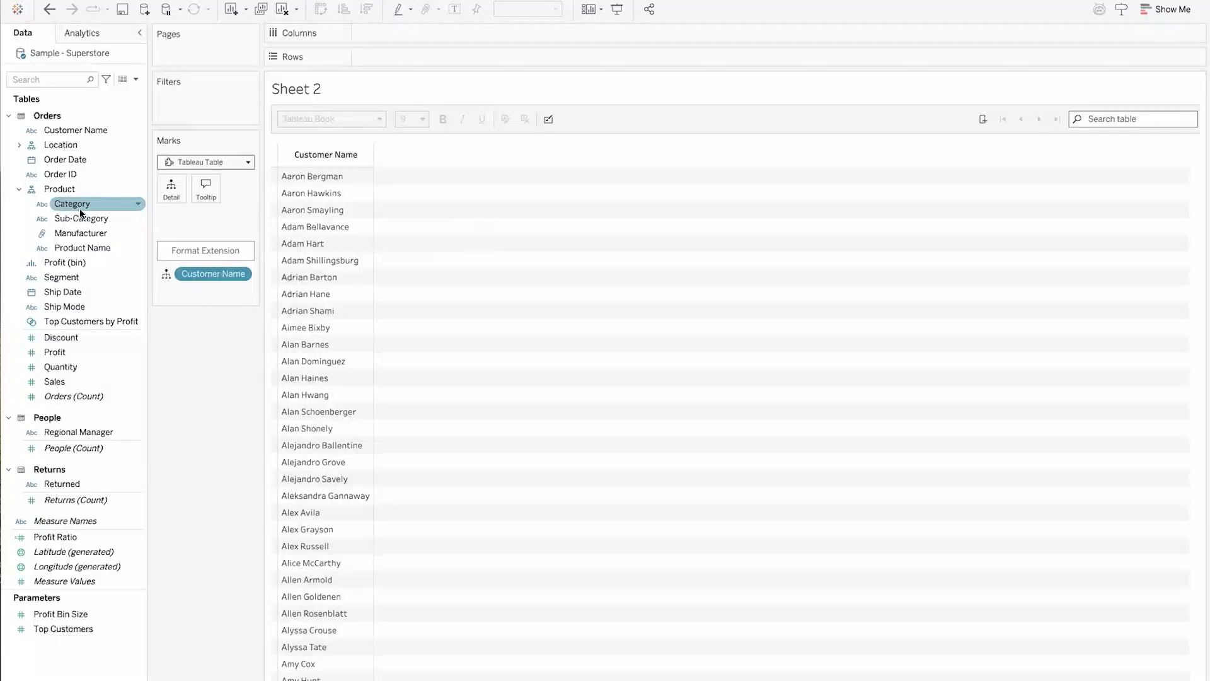
left_click_drag(56, 208, 164, 194)
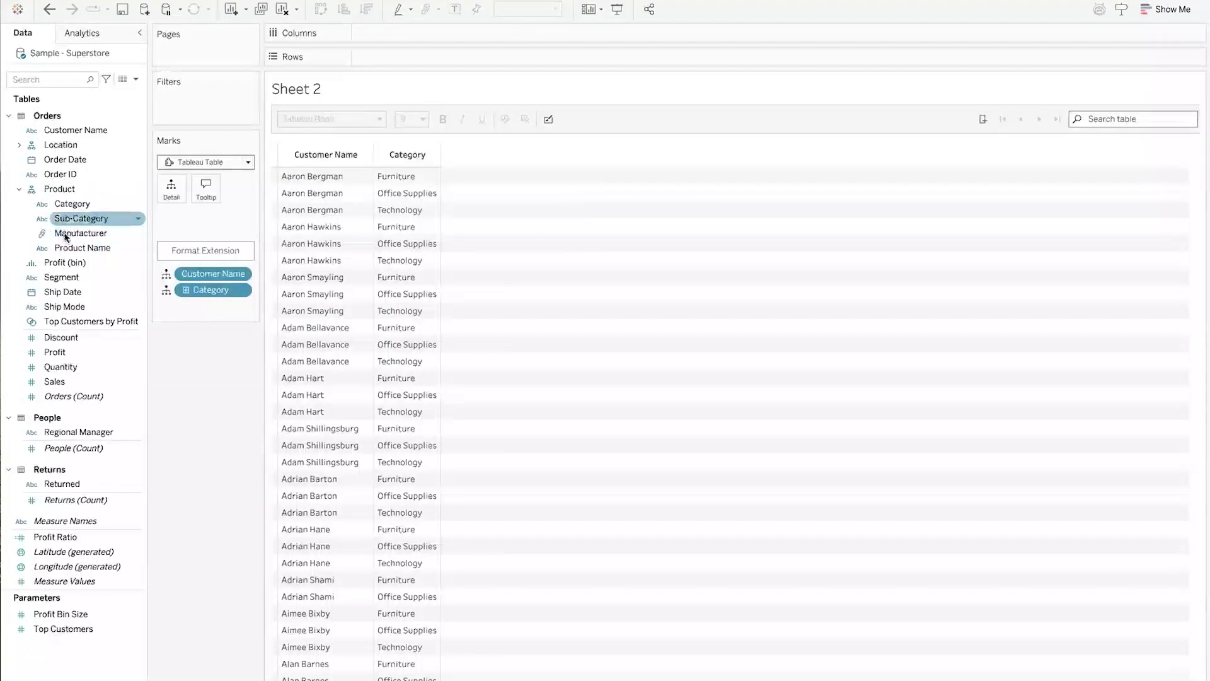
left_click_drag(75, 218, 178, 197)
left_click_drag(171, 190, 171, 190)
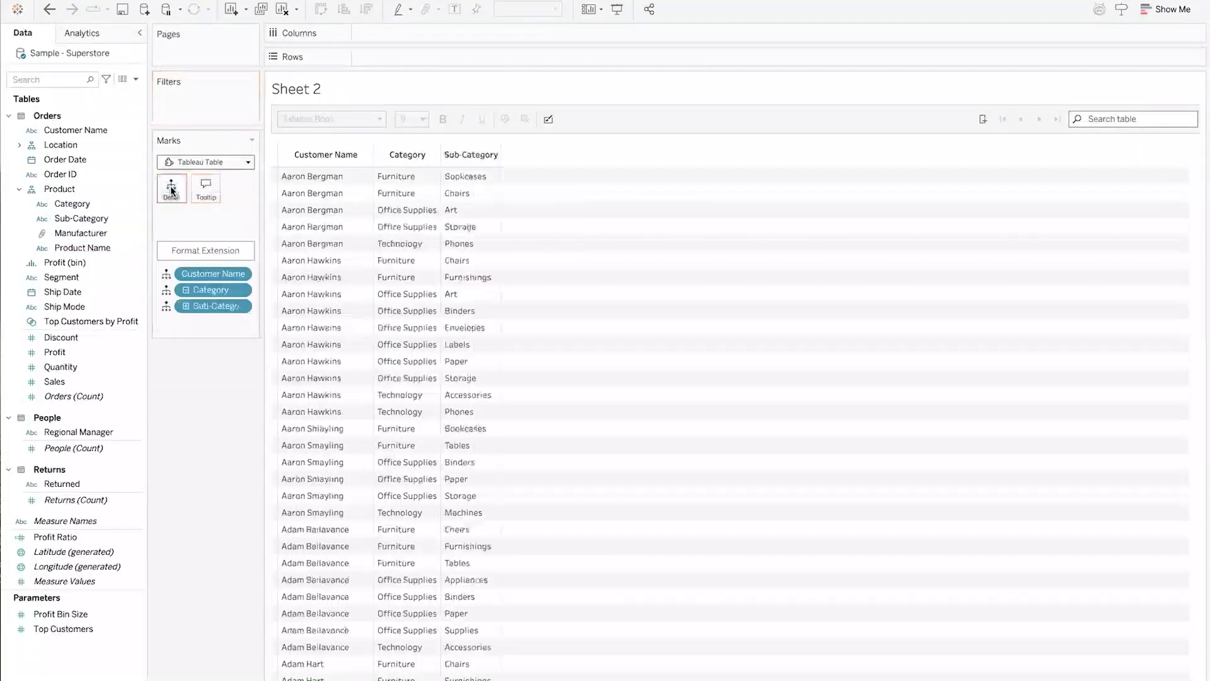
left_click_drag(82, 248, 177, 191)
left_click_drag(63, 292, 61, 300)
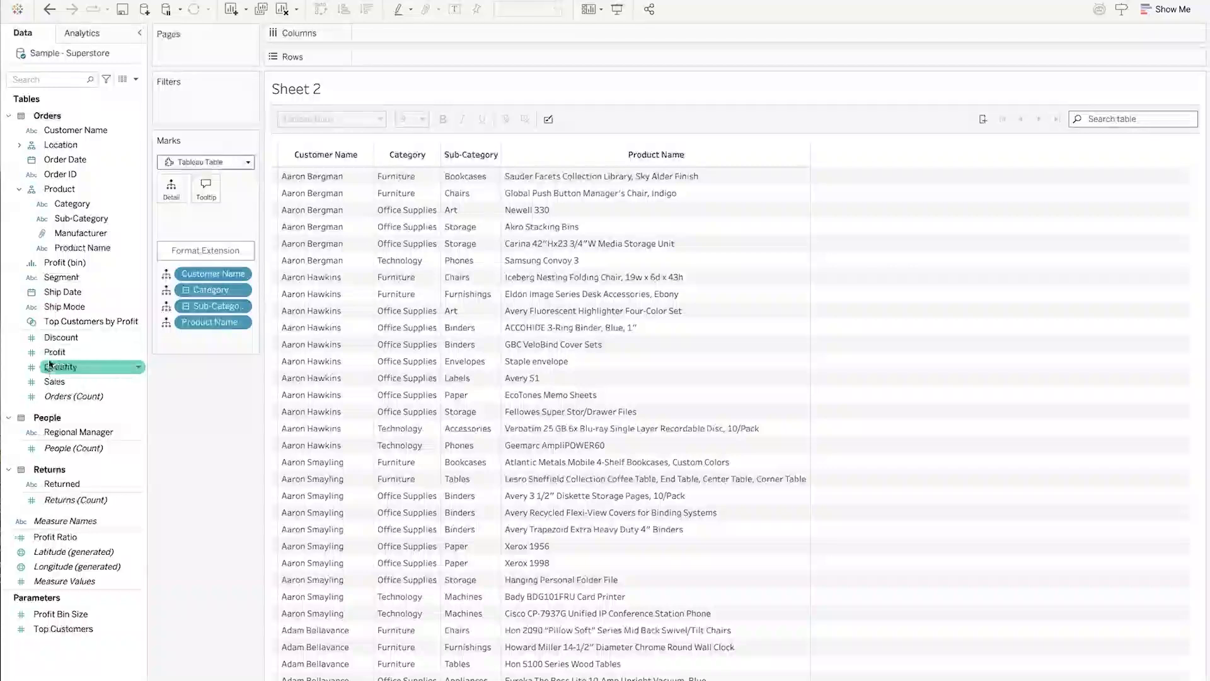
left_click_drag(52, 357, 171, 191)
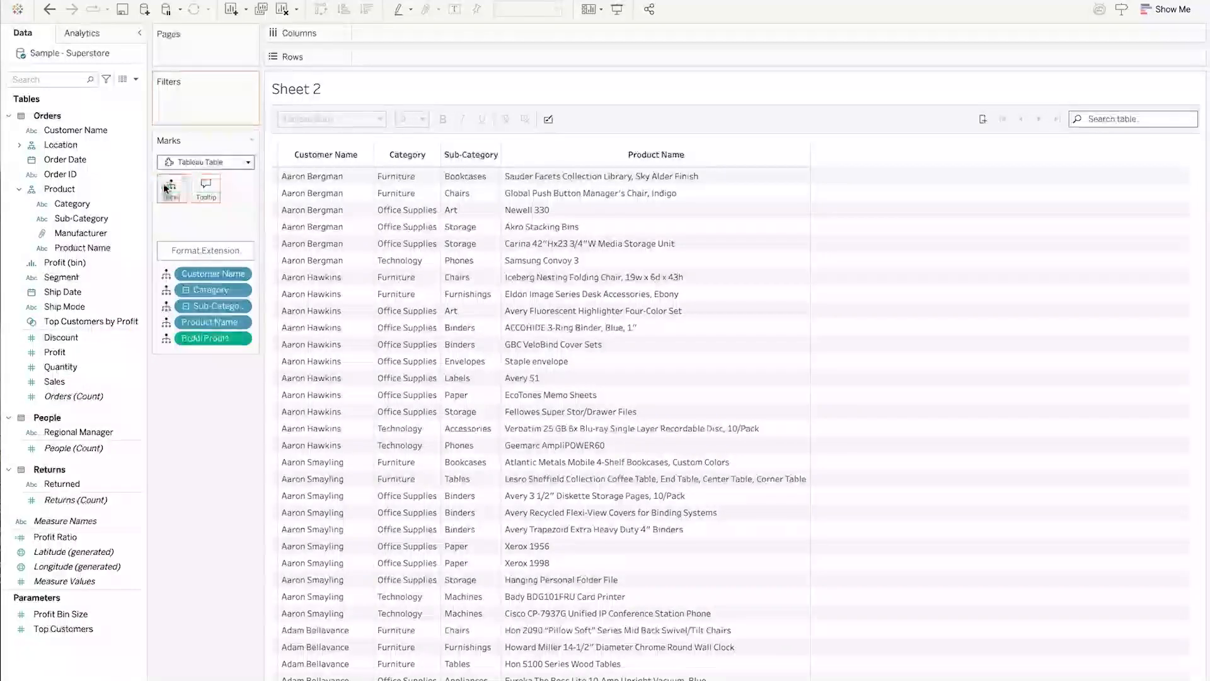
left_click_drag(54, 381, 171, 189)
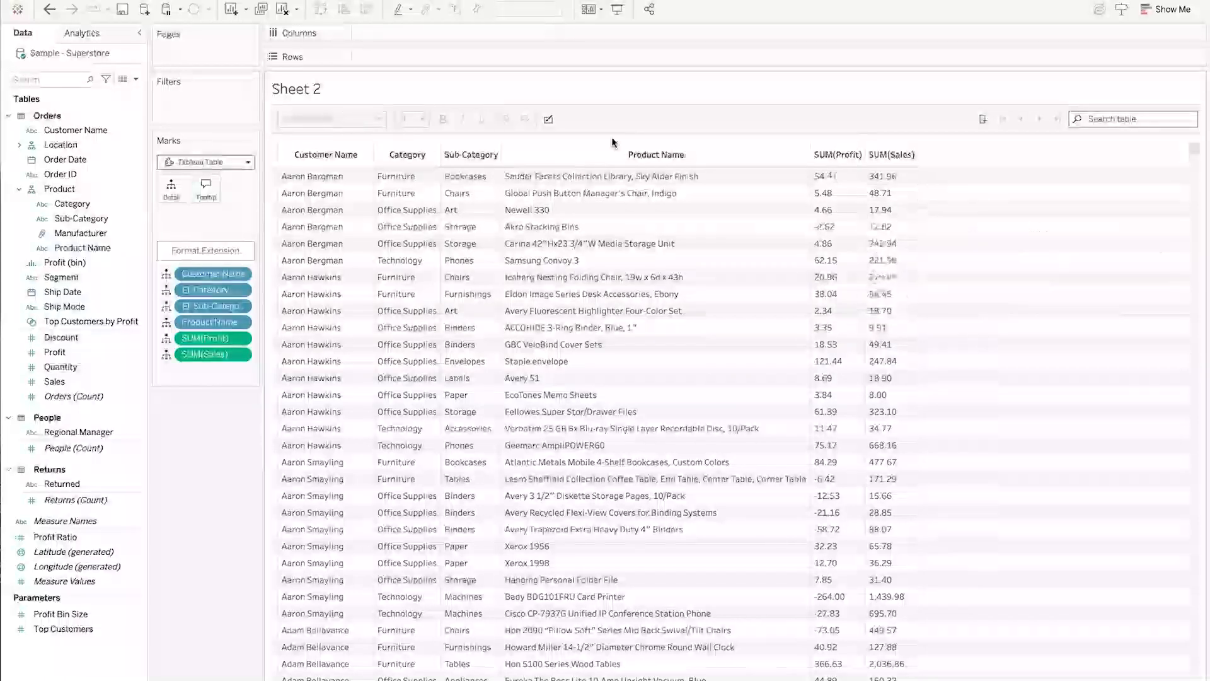
Open the Tableau Table's format settings and turn on column filters
left_click(548, 120)
left_click_drag(610, 139, 403, 77)
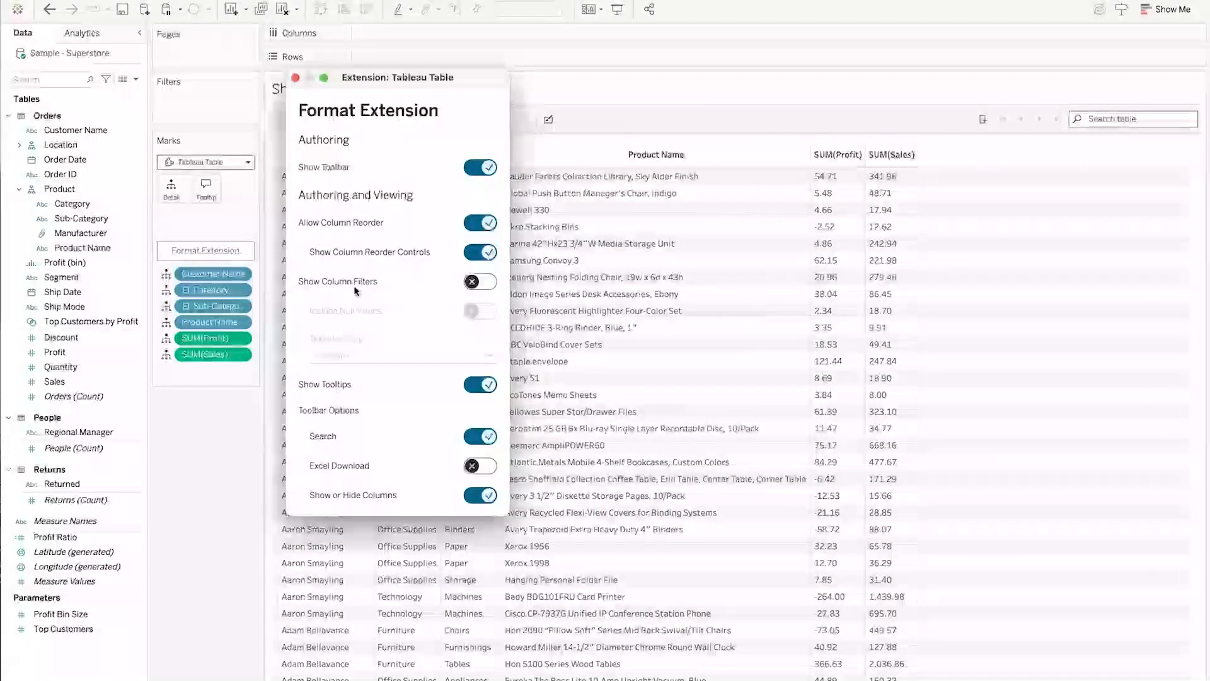
left_click(481, 285)
left_click_drag(428, 81, 223, 45)
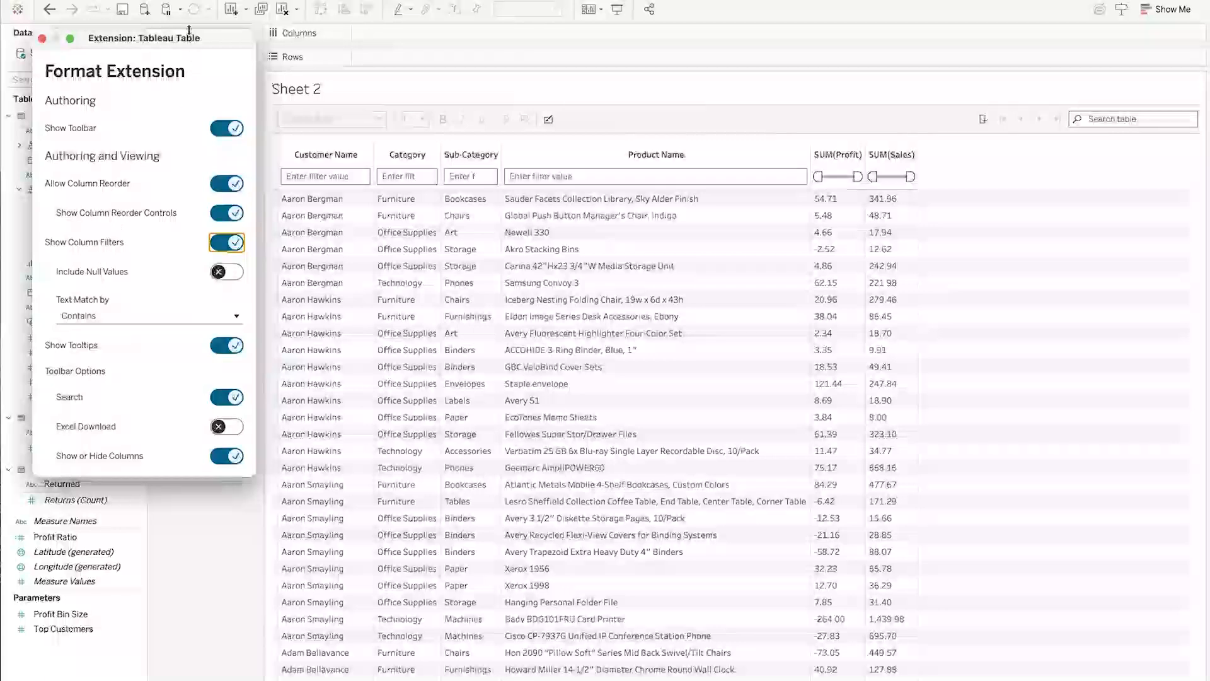
left_click_drag(184, 46, 599, 91)
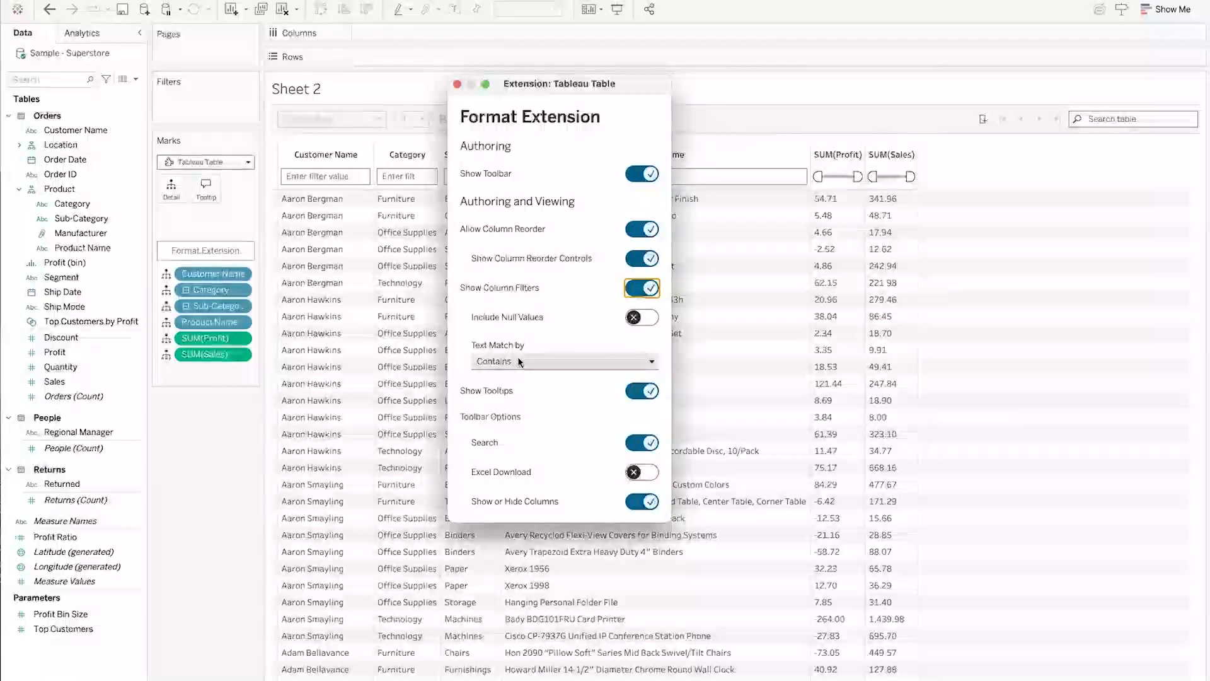
Review the null value and text match options for the column filters, keeping text match on Contains
left_click(651, 317)
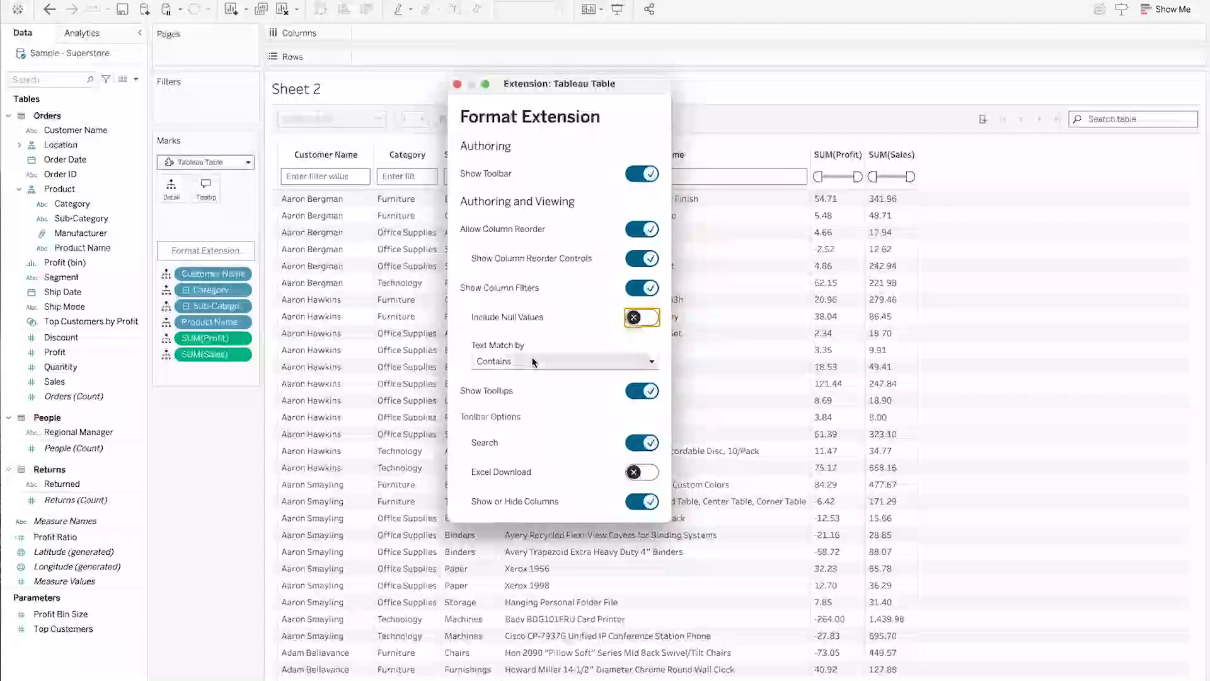
left_click(511, 363)
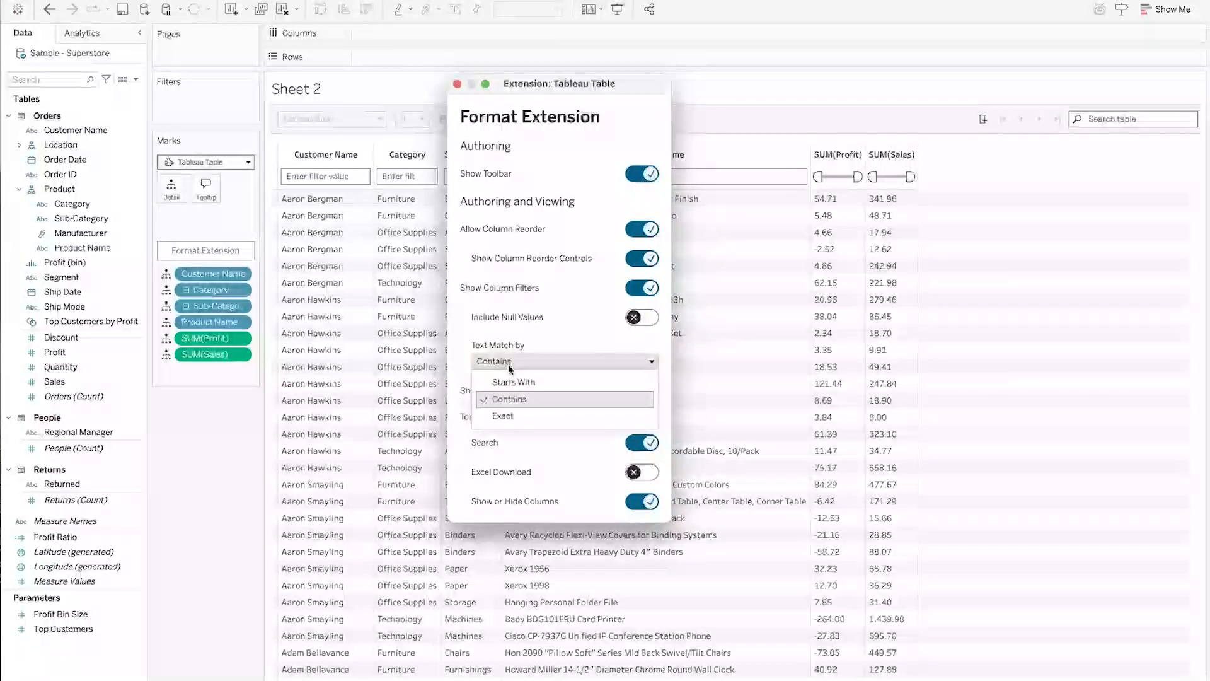
left_click(510, 364)
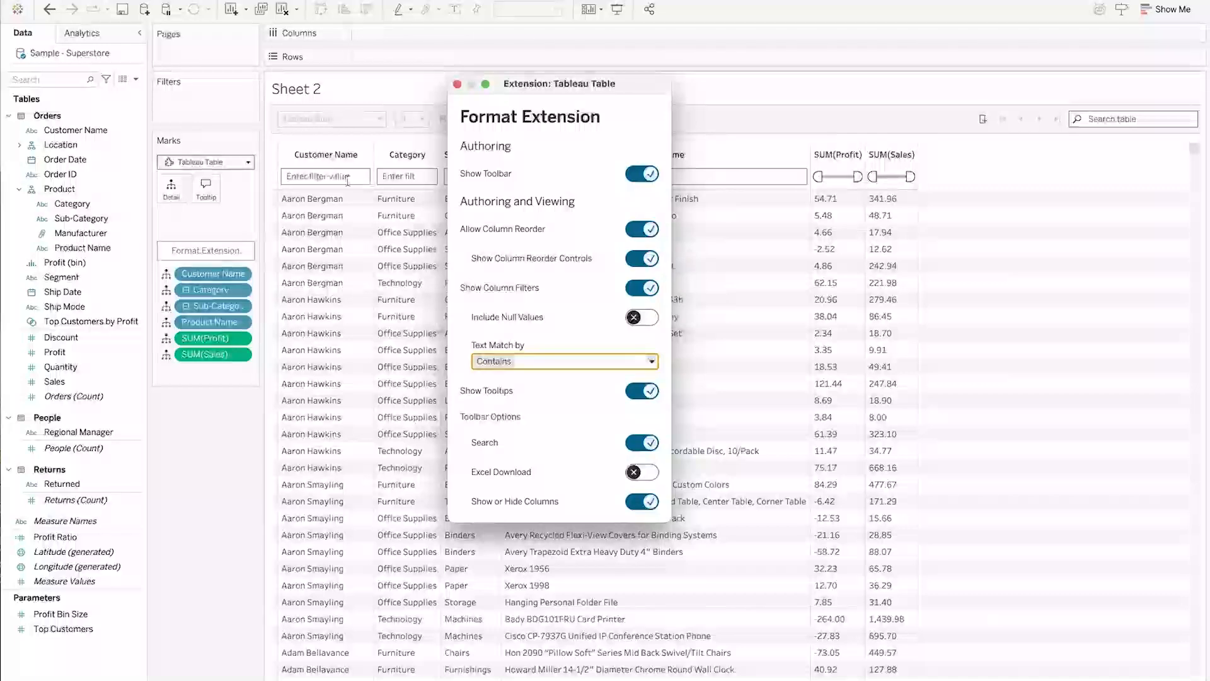
left_click(506, 363)
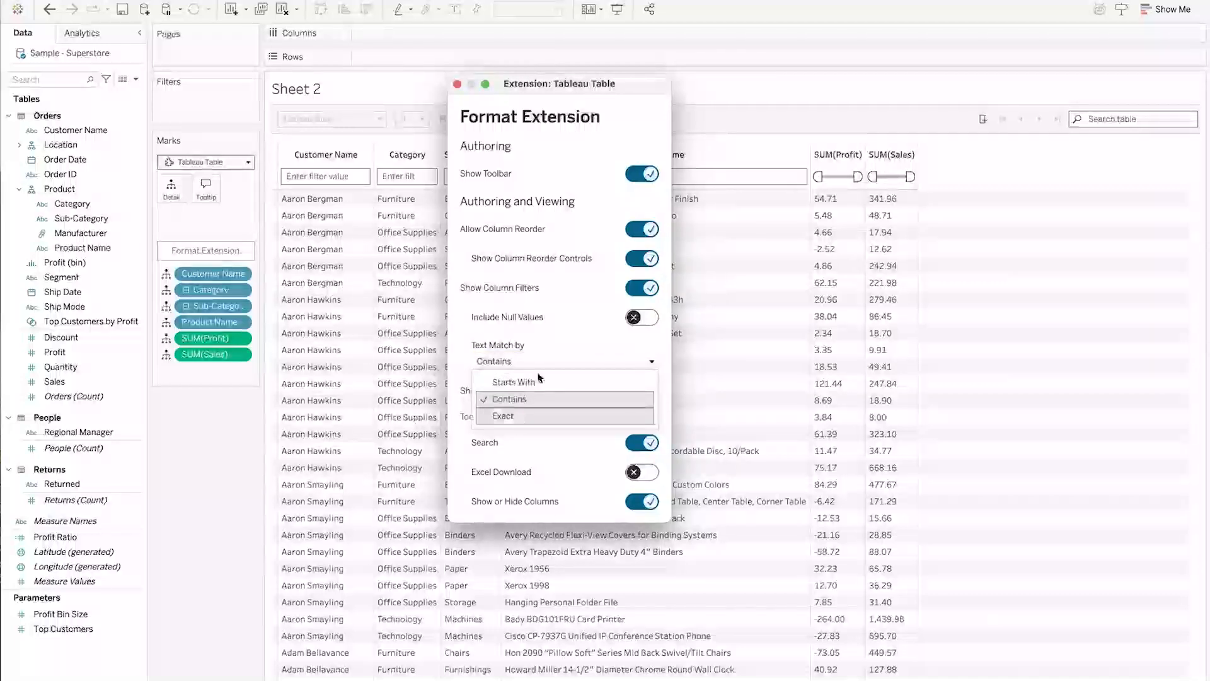
left_click(514, 363)
Enable Excel download among the toolbar options and close the extension's format settings
left_click_drag(564, 77, 698, 54)
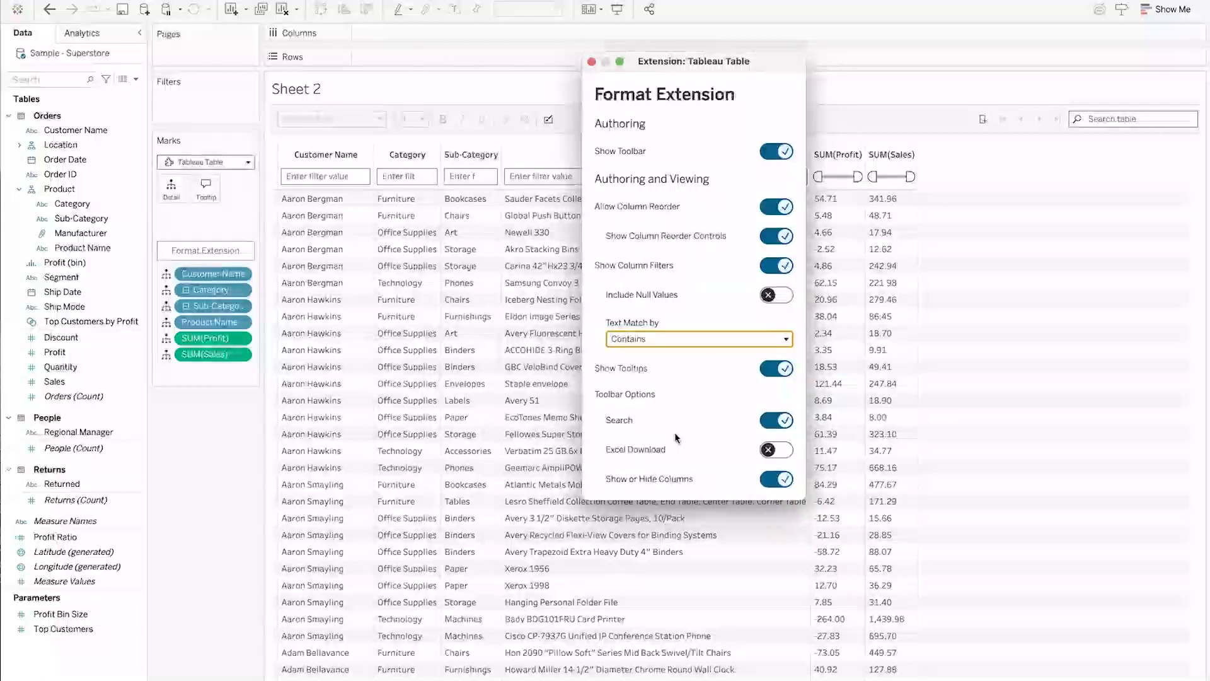
left_click(782, 449)
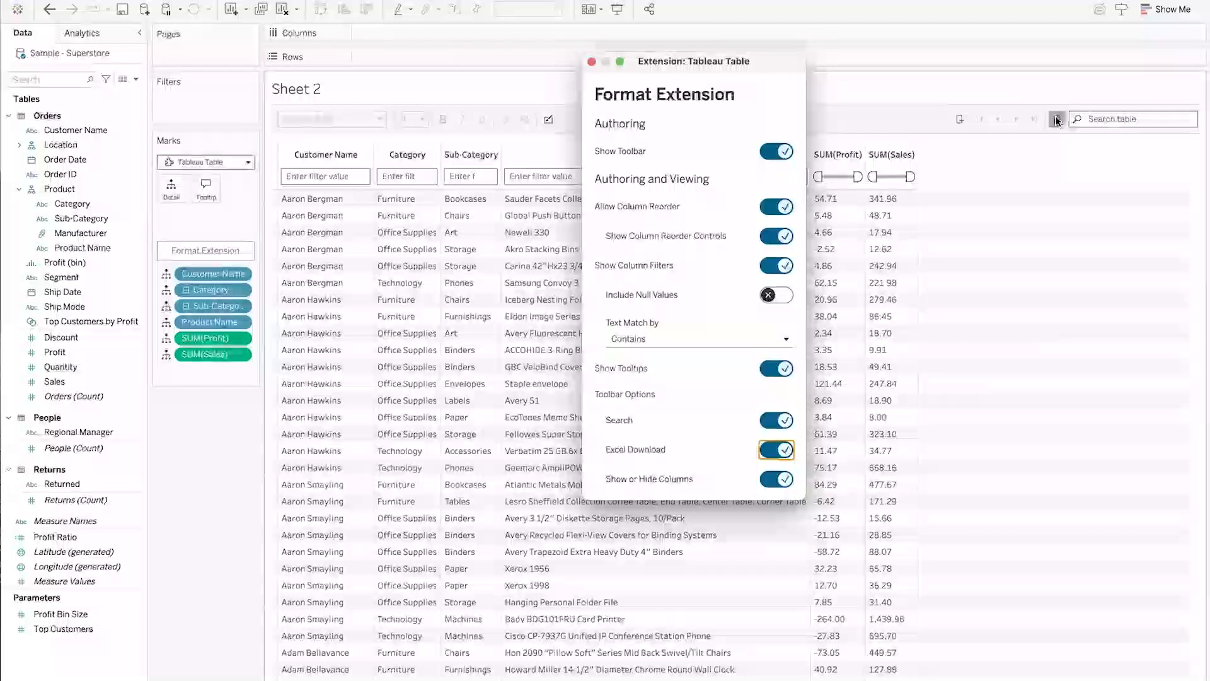
mouse_move(309, 200)
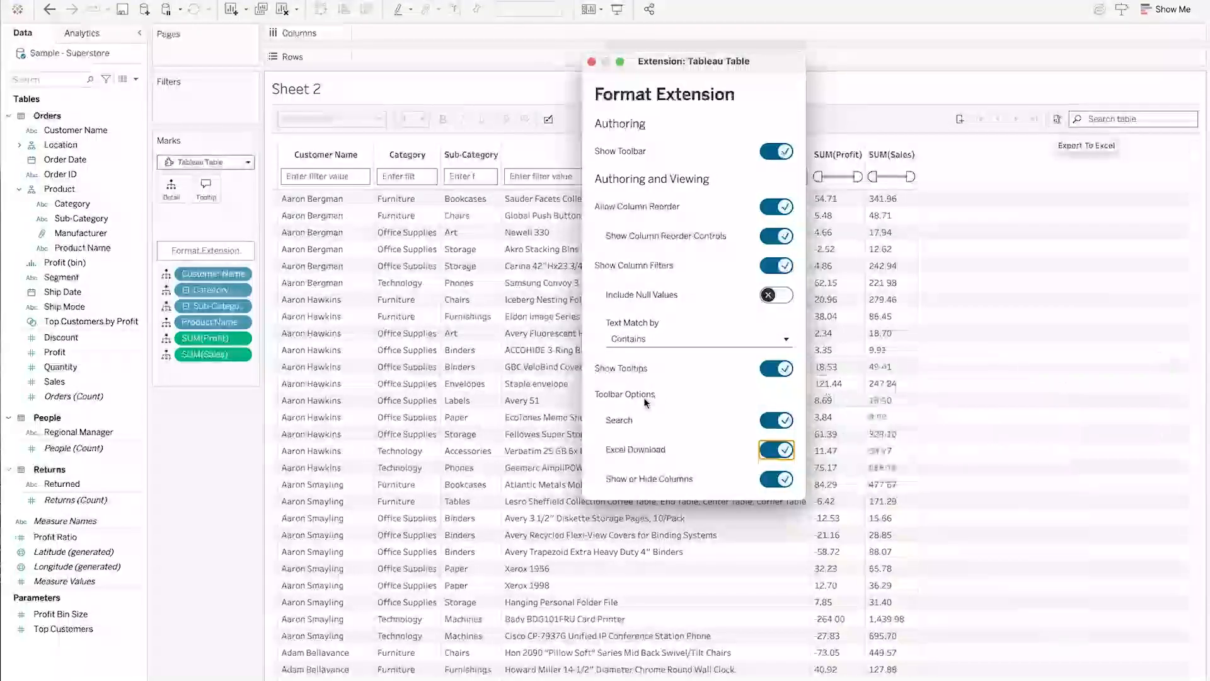
left_click(592, 62)
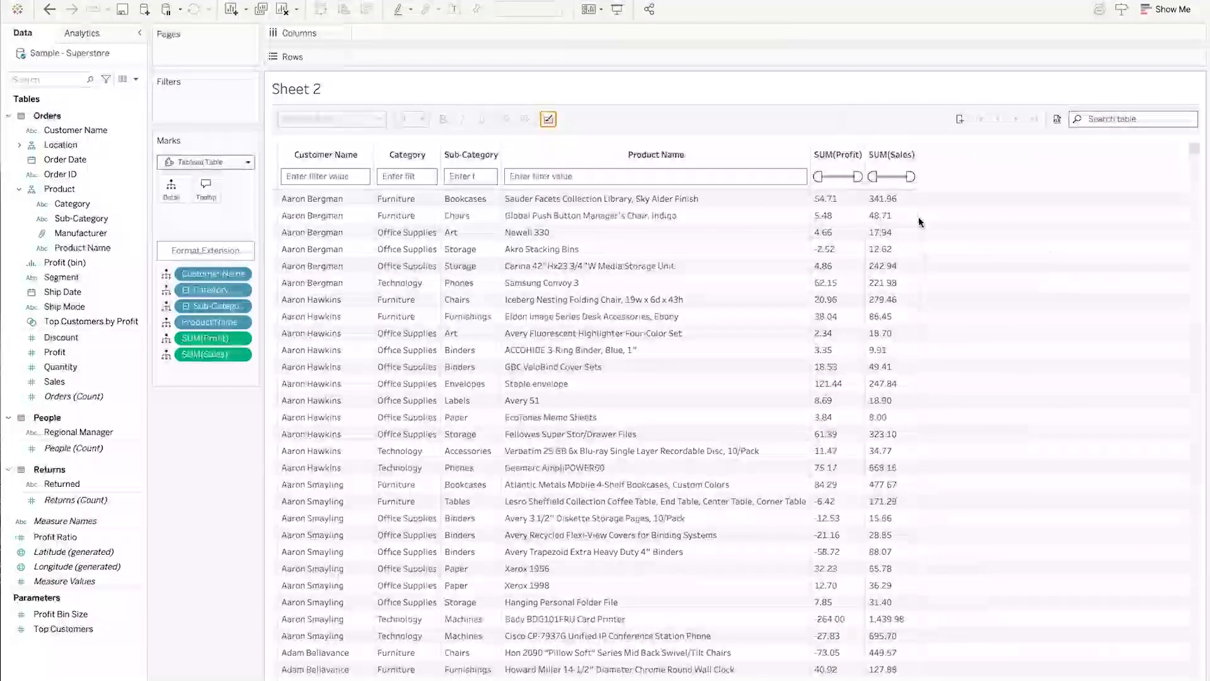
Widen the Sales, Profit, Sub-Category, Category and Customer Name columns of the table
left_click_drag(917, 164, 1001, 163)
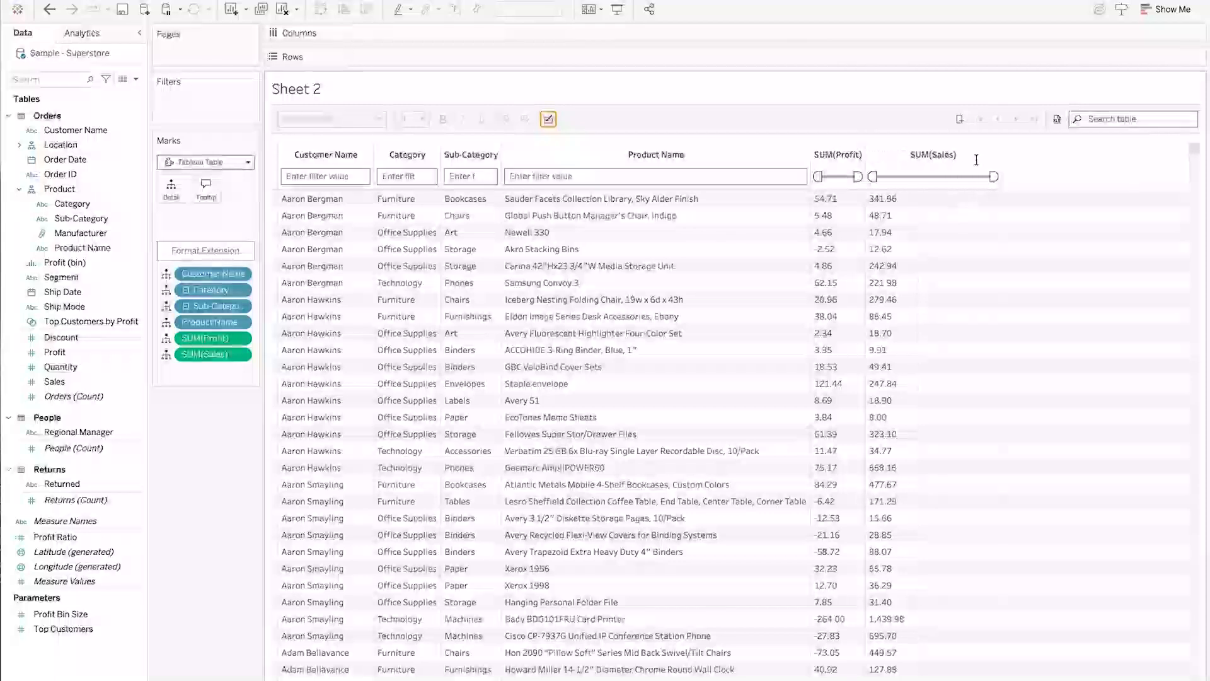
left_click_drag(860, 156, 935, 157)
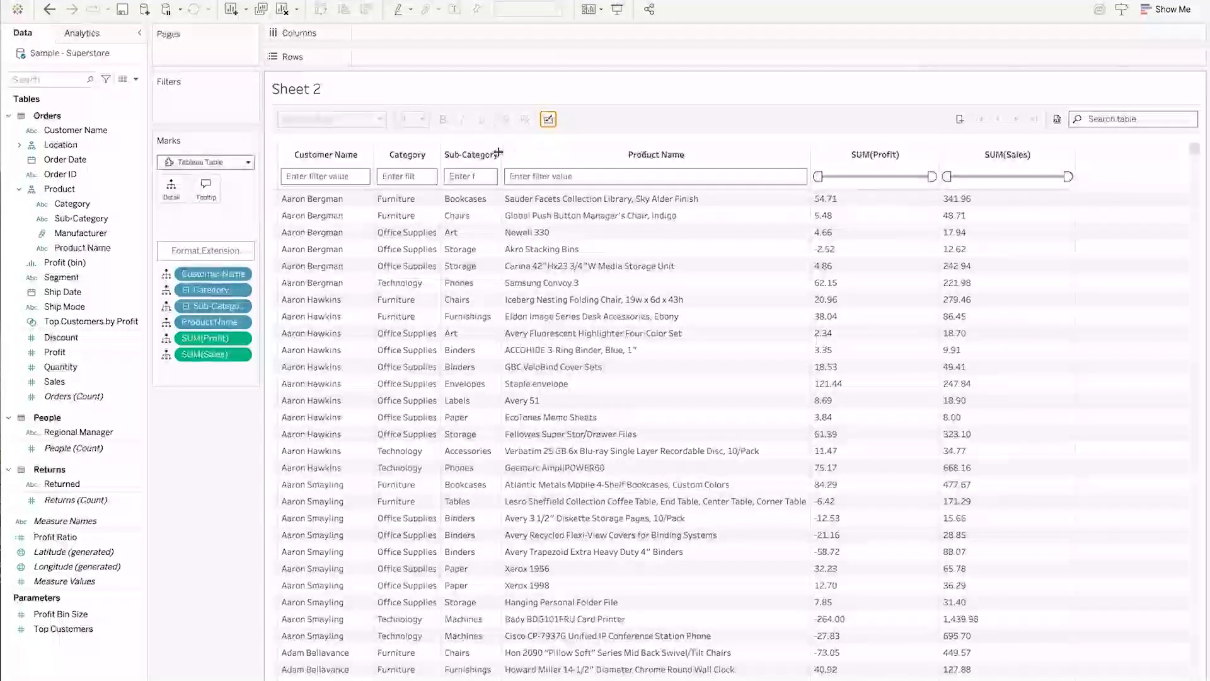
left_click_drag(500, 153, 553, 151)
left_click_drag(438, 151, 508, 153)
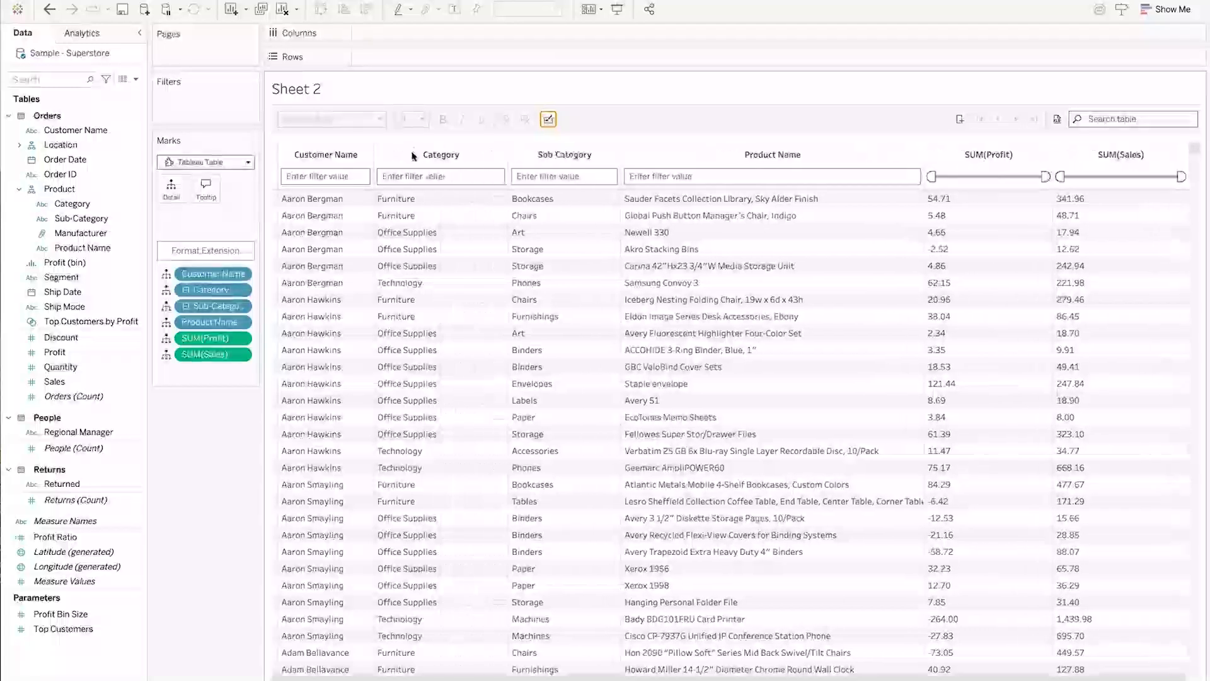
left_click_drag(373, 154, 396, 154)
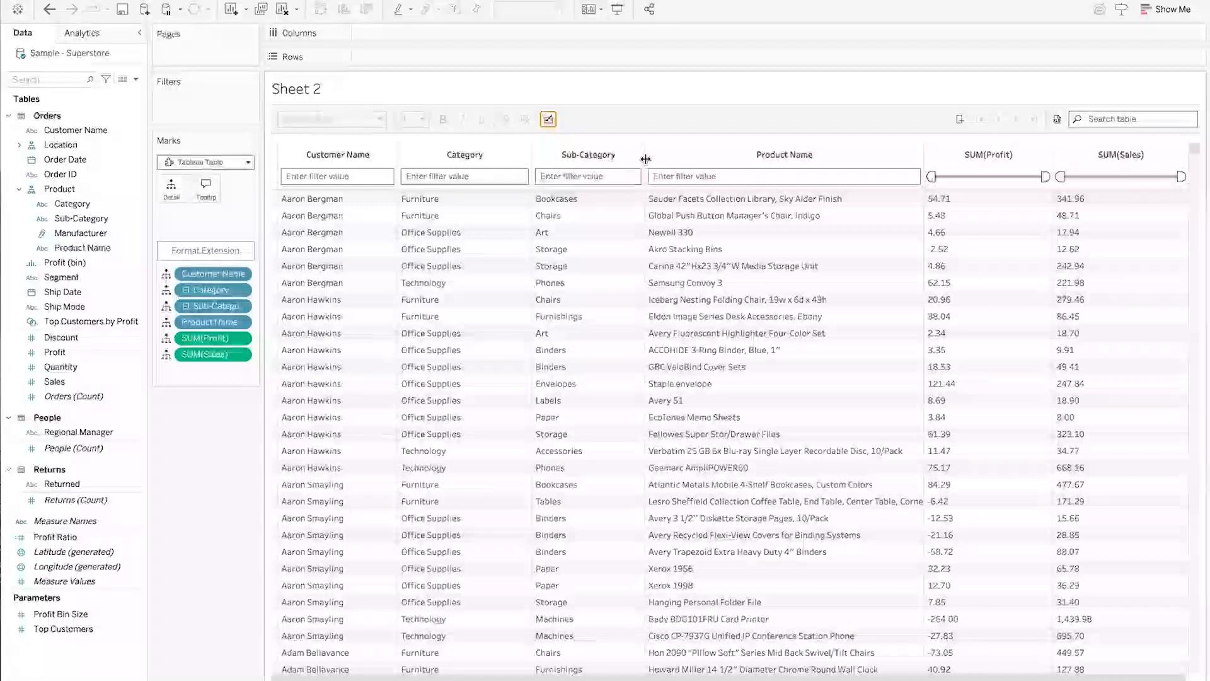
Narrow the Sub-Category and Product Name columns of the table
left_click_drag(635, 159, 618, 159)
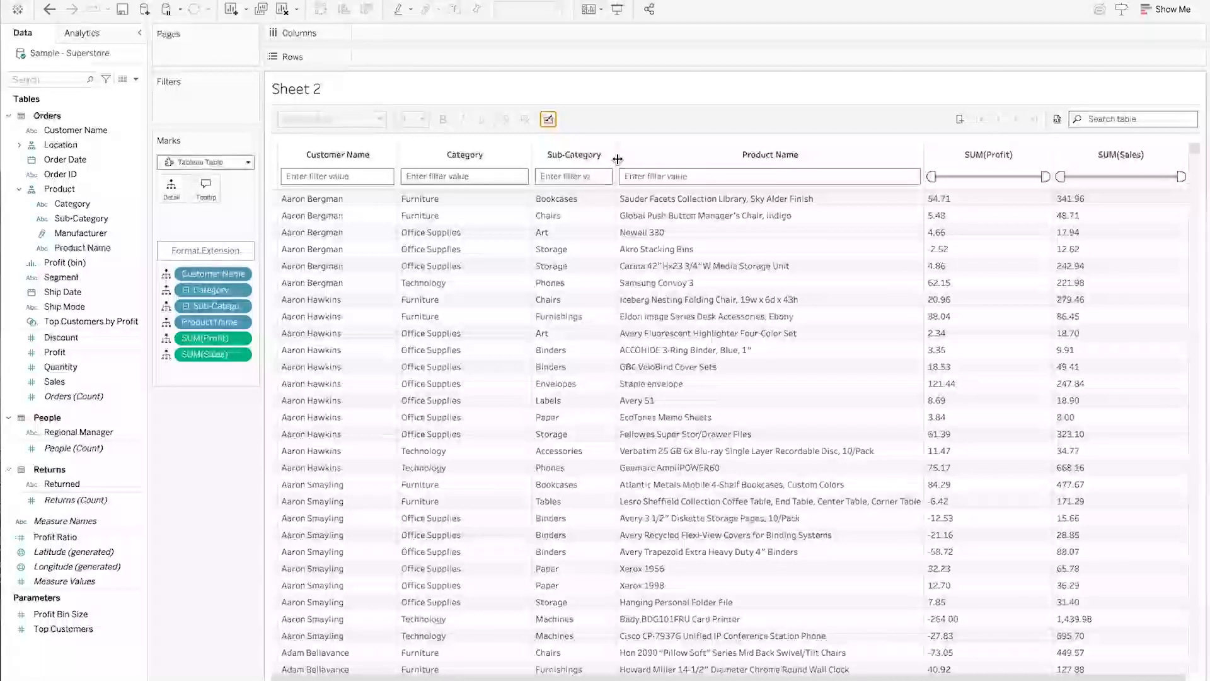
mouse_move(924, 153)
left_mouse_down()
mouse_move(889, 152)
mouse_move(902, 151)
left_mouse_up()
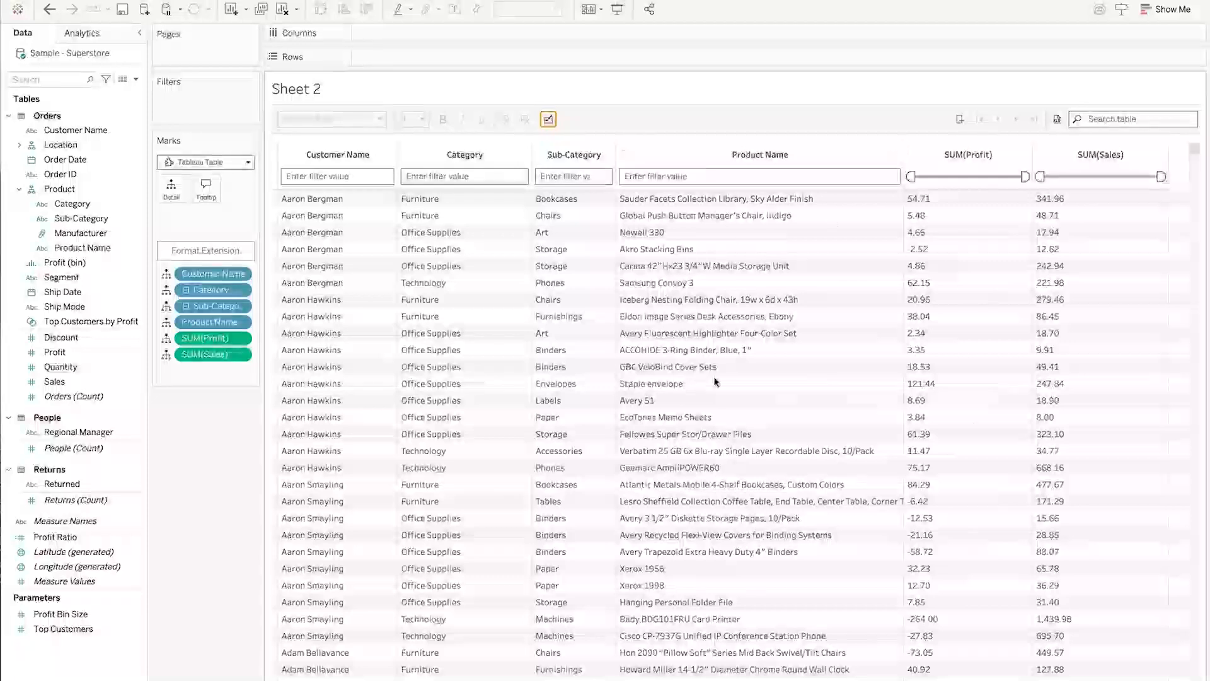
Try out both ends of the SUM(Profit) column's range filter and restore its full range
left_click_drag(916, 185, 939, 182)
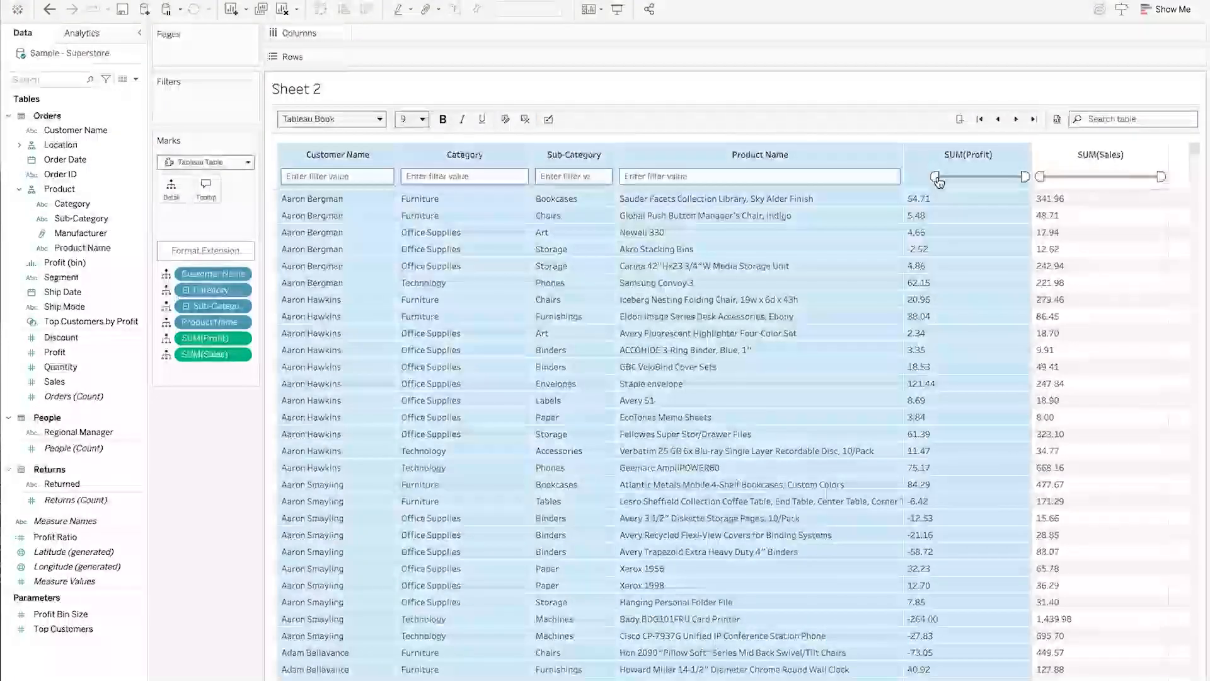
left_click_drag(1025, 178, 911, 179)
left_click(934, 285)
left_click_drag(991, 181, 1024, 179)
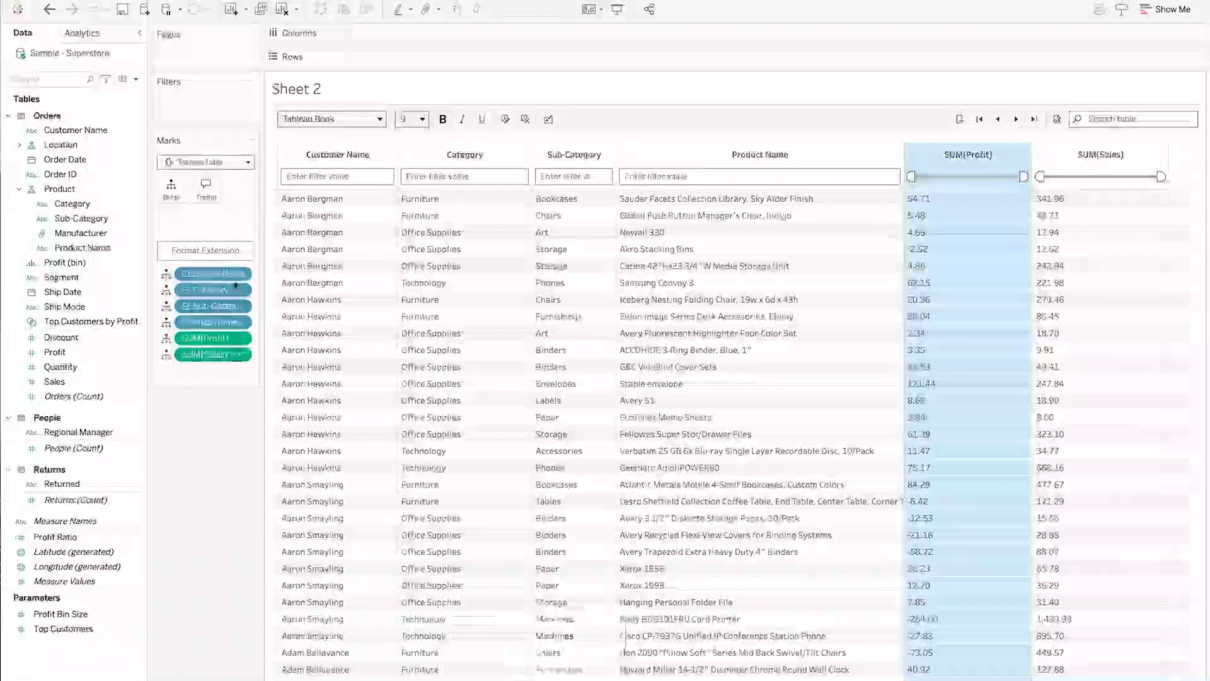
Review the Tableau Table's format settings, including the Show or Hide Columns toolbar option, and close them
left_click(220, 250)
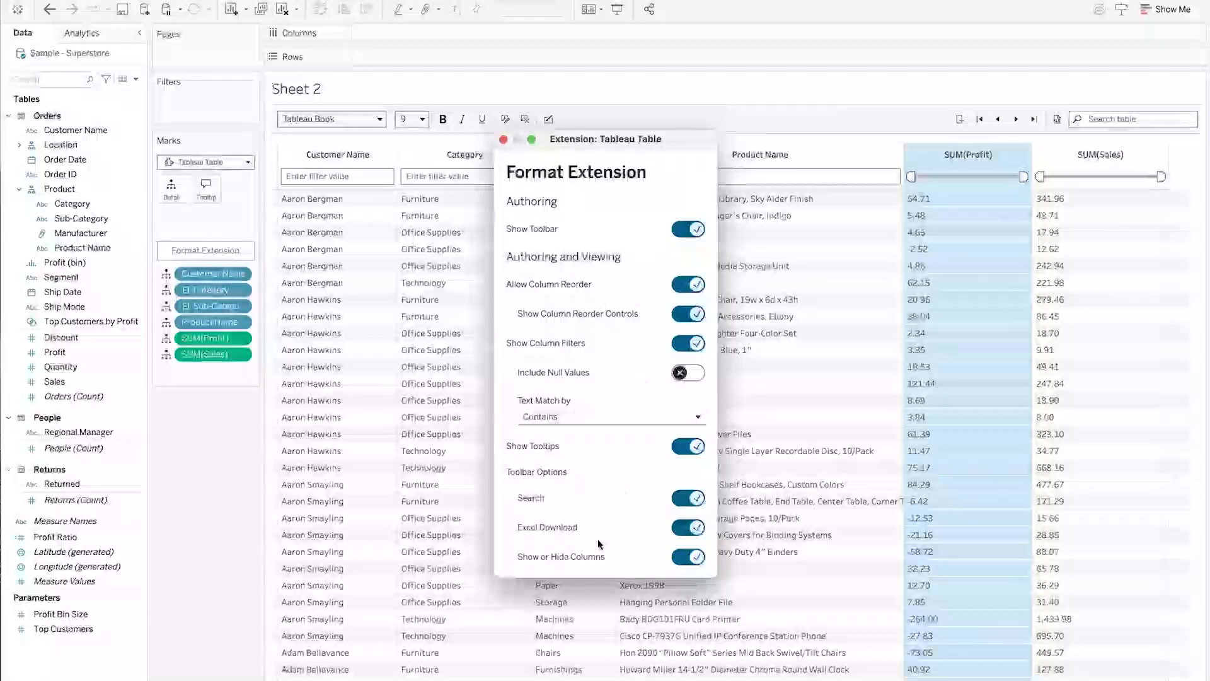
left_click(503, 139)
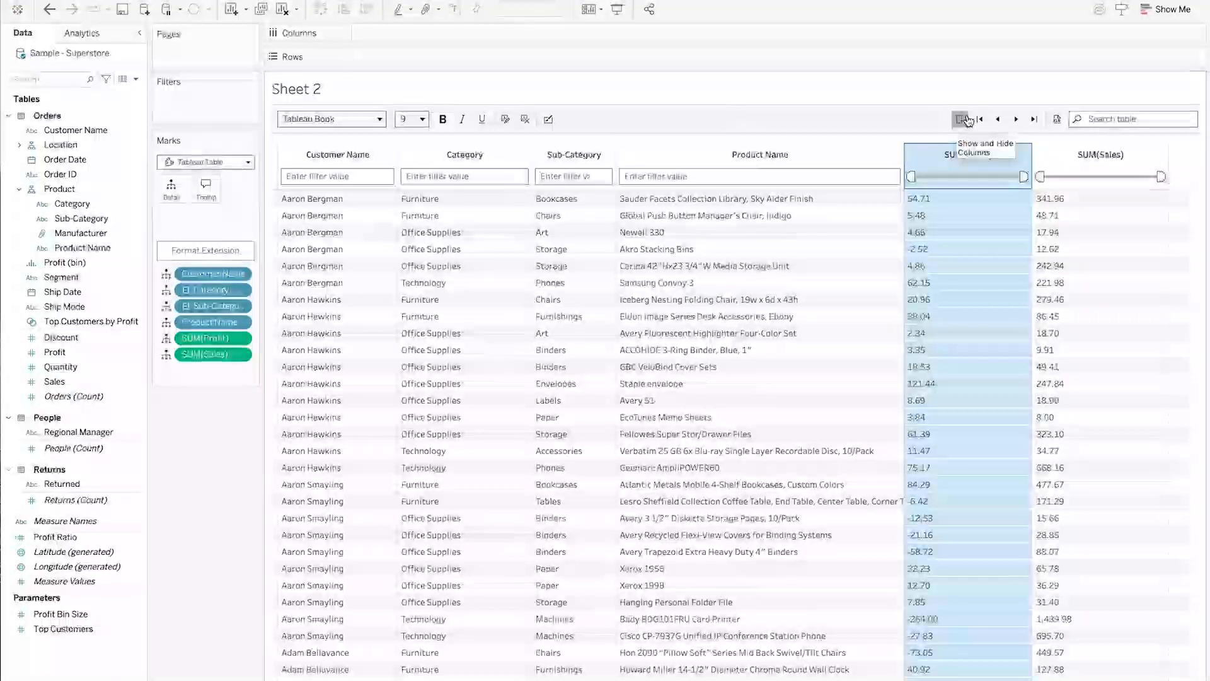
Open the column formatting for SUM(Profit) and add a conditional formatting rule for values less than or equal to 0
left_click(505, 120)
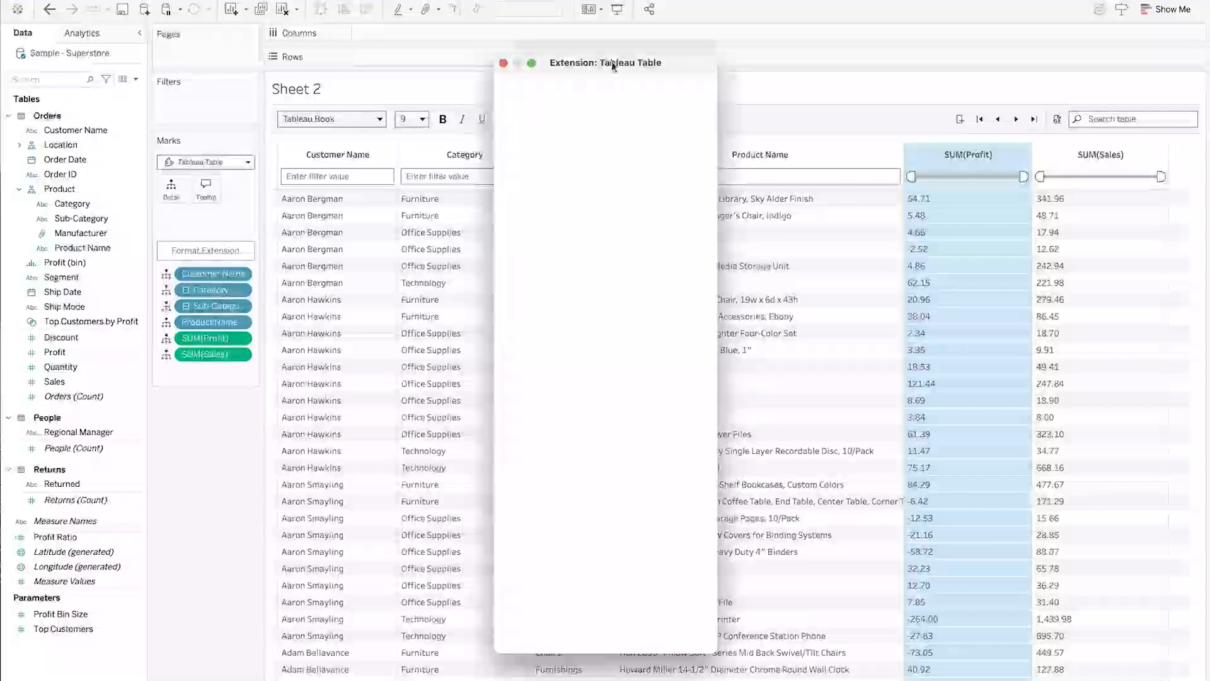
left_click_drag(588, 61, 232, 36)
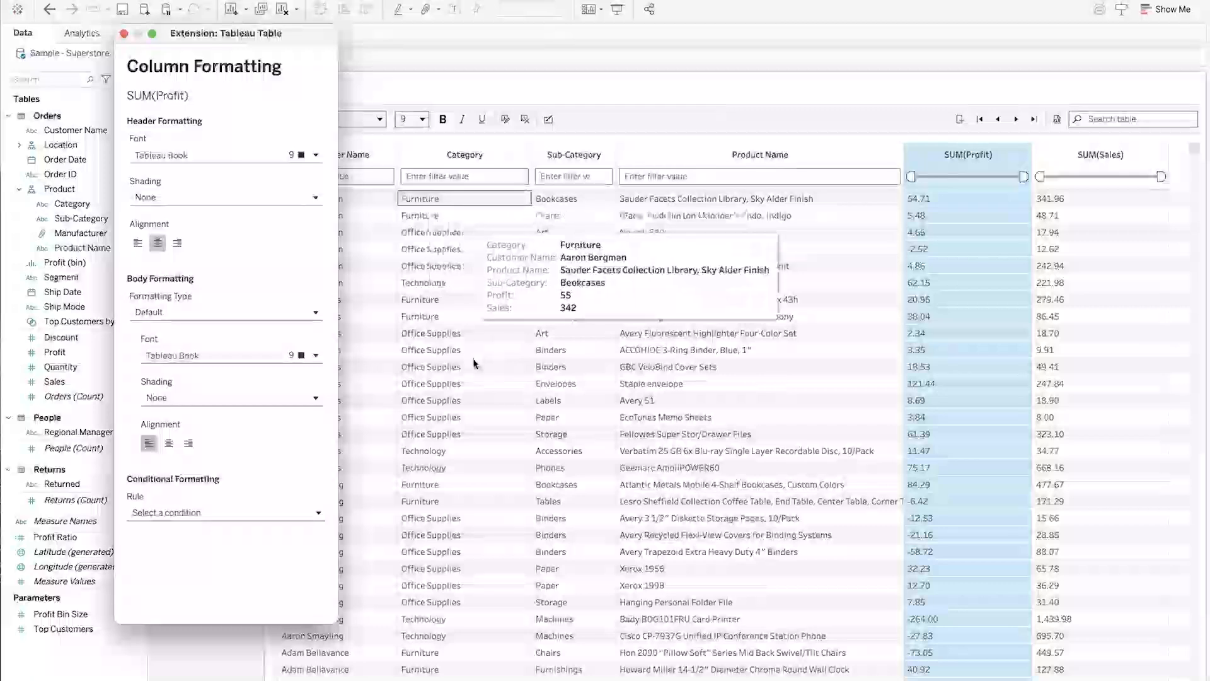
left_click(211, 514)
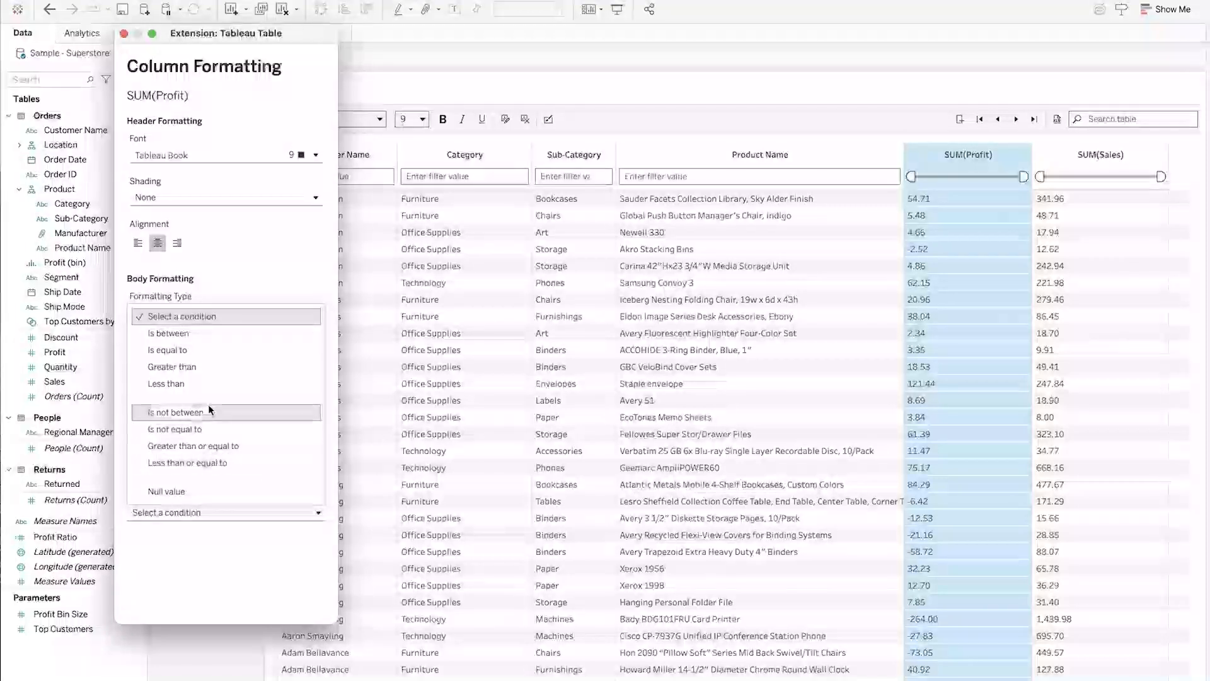
left_click(206, 463)
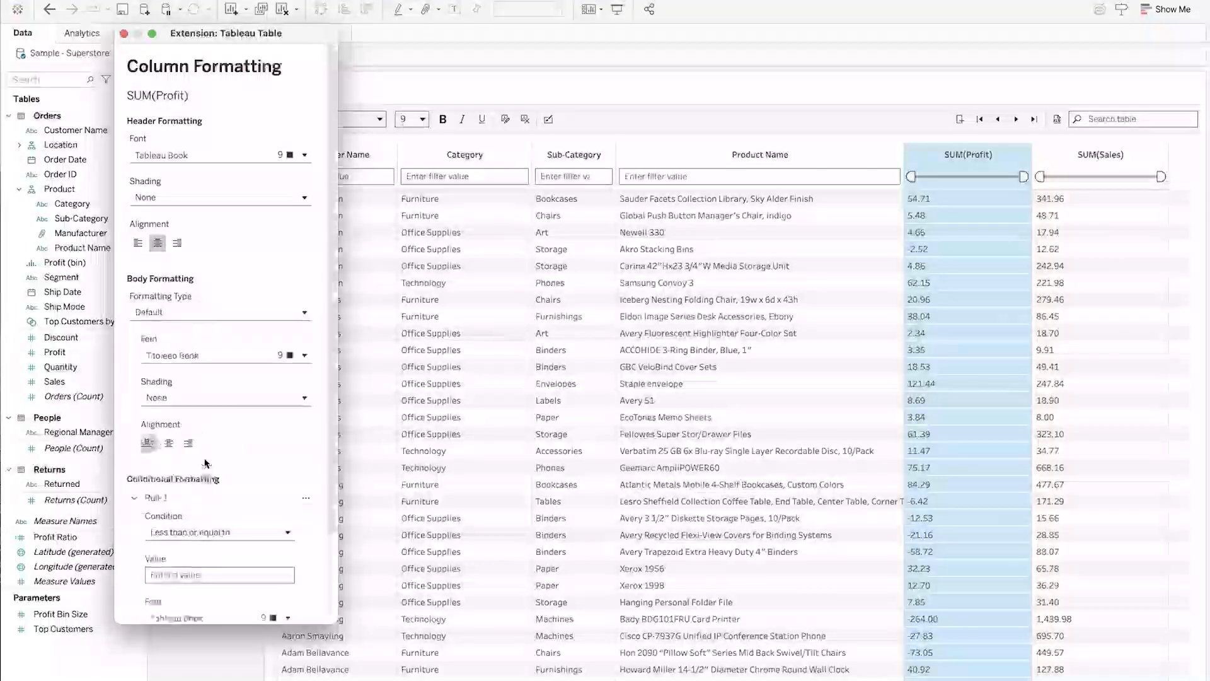
scroll(250, 532, "down", 3)
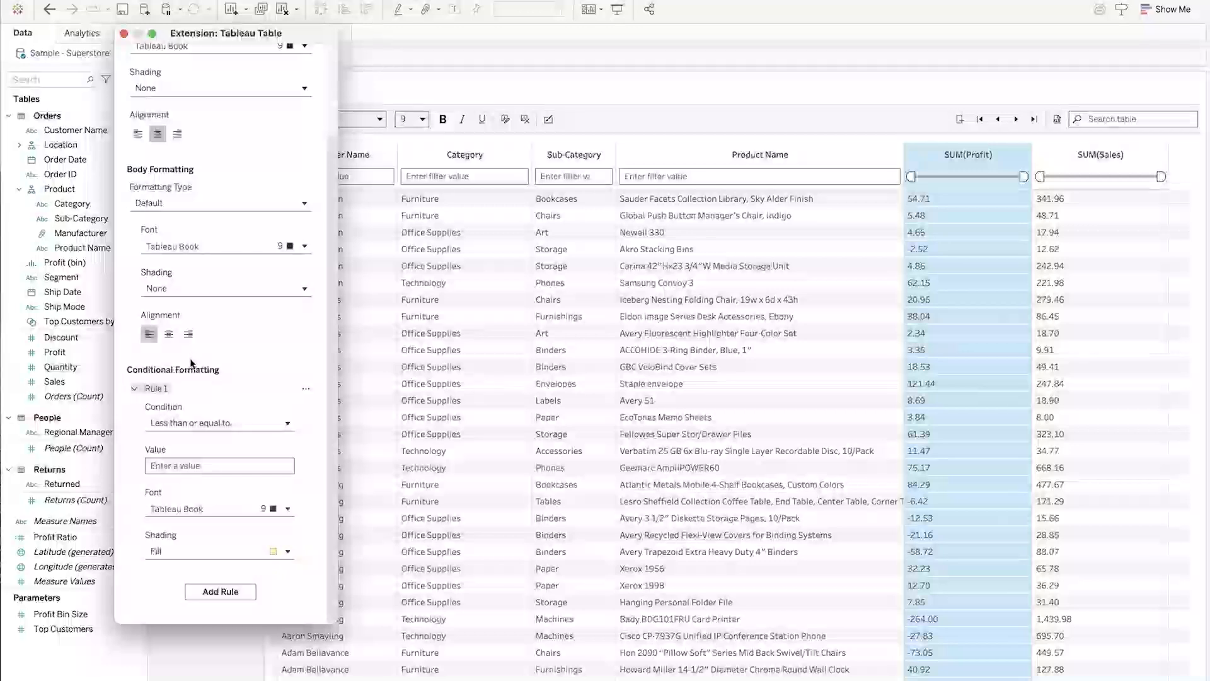
left_click(195, 464)
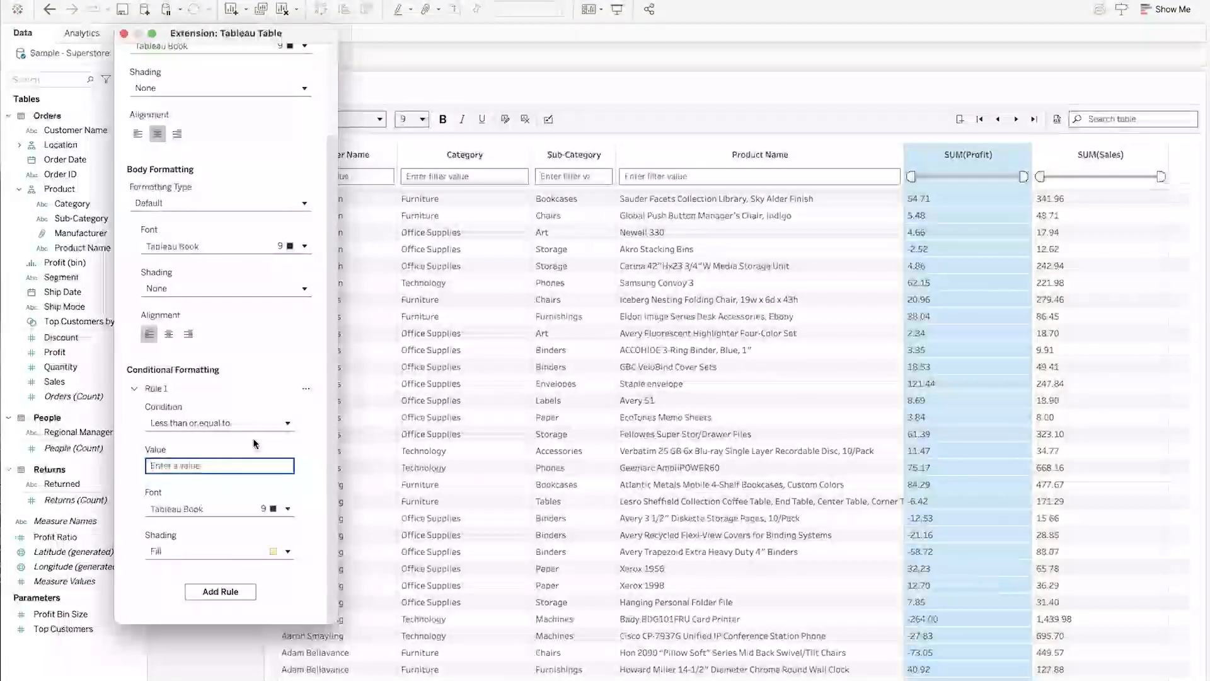
type("0")
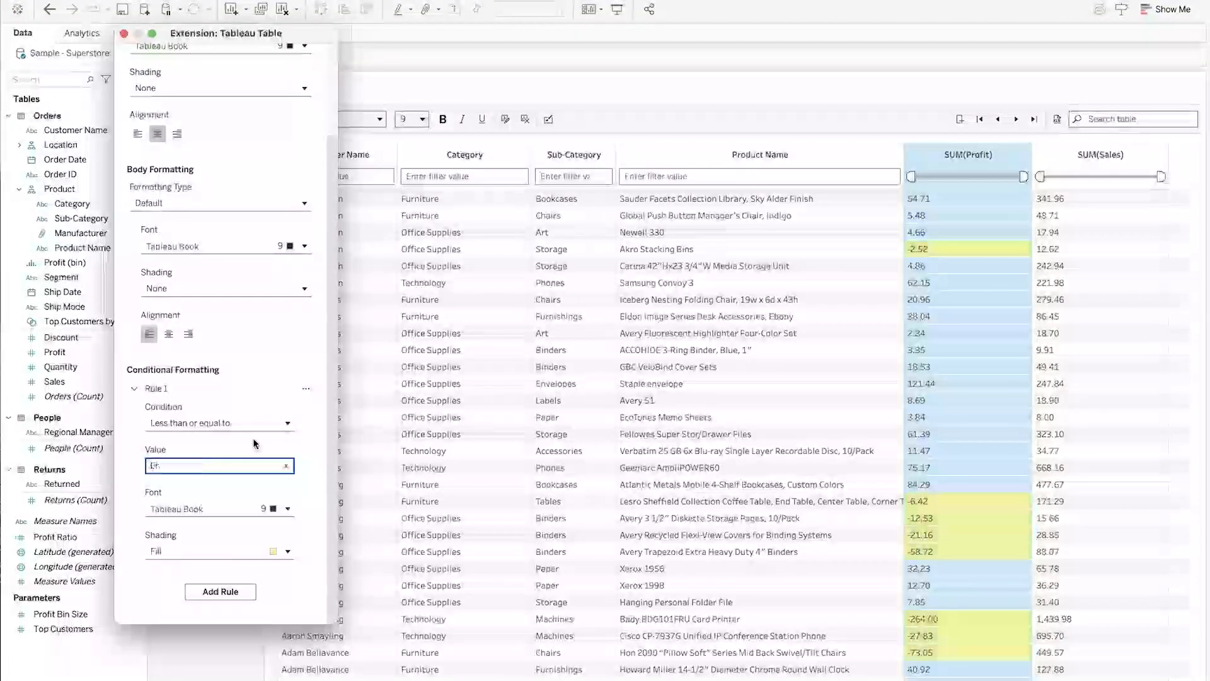
Set the SUM(Profit) rule's shading fill to red and return to the table
left_click(284, 551)
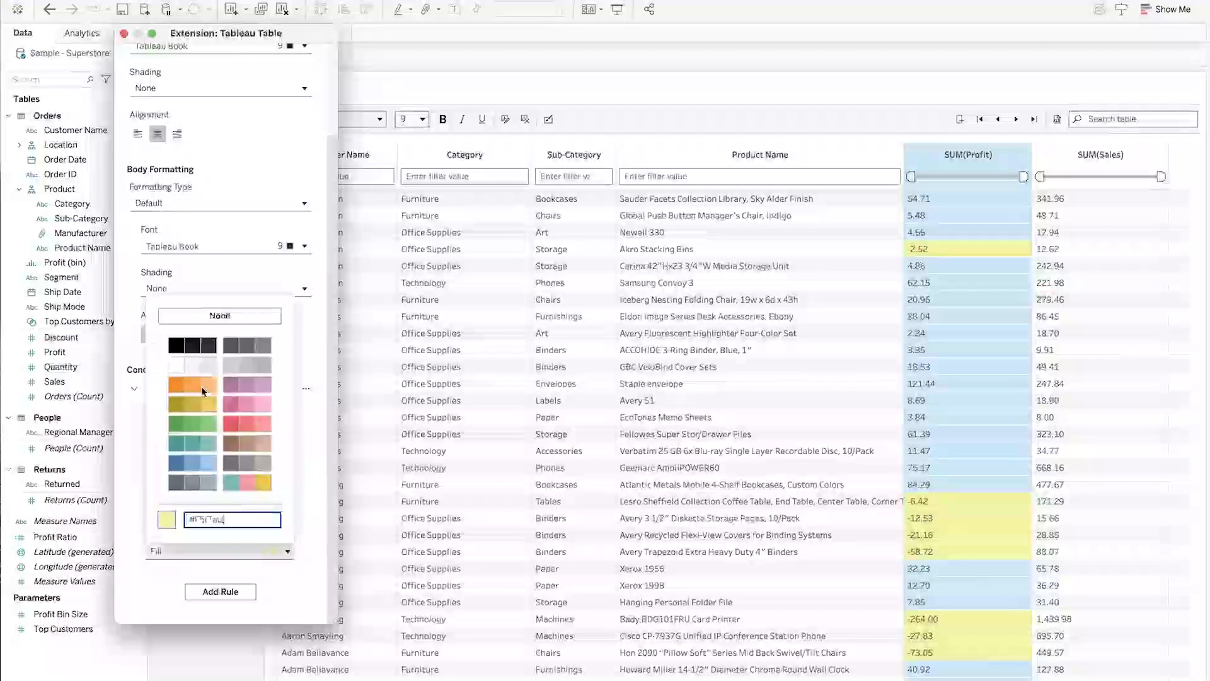
left_click(233, 426)
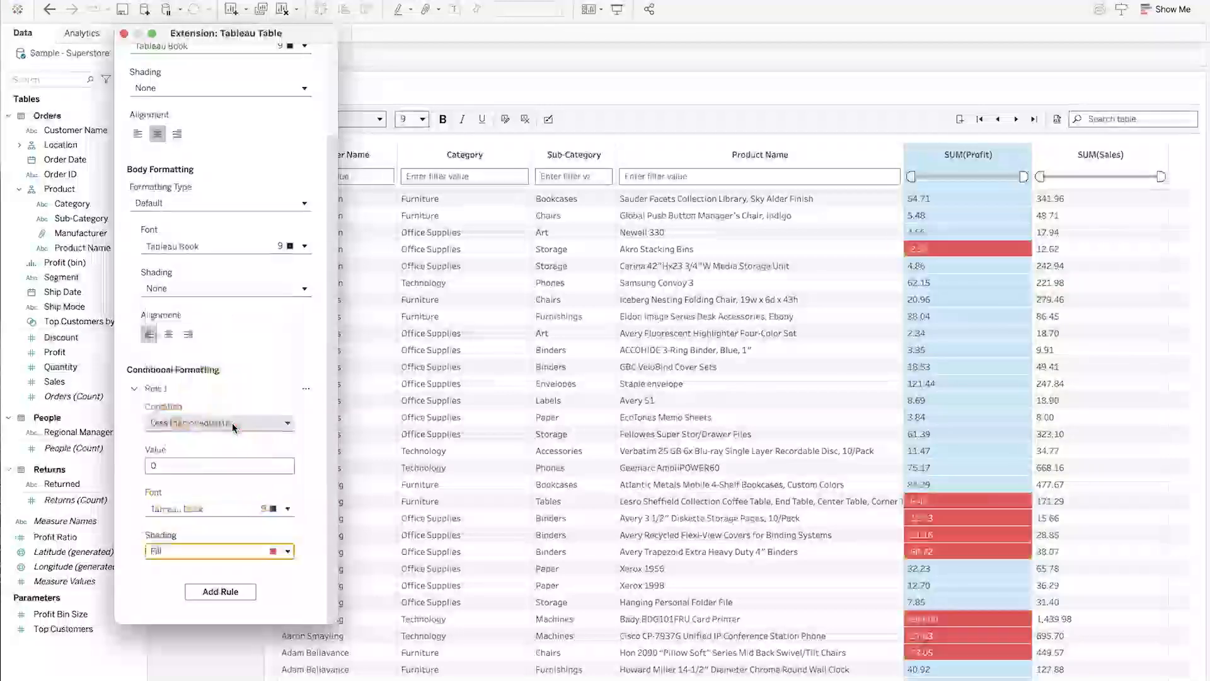
left_click(971, 246)
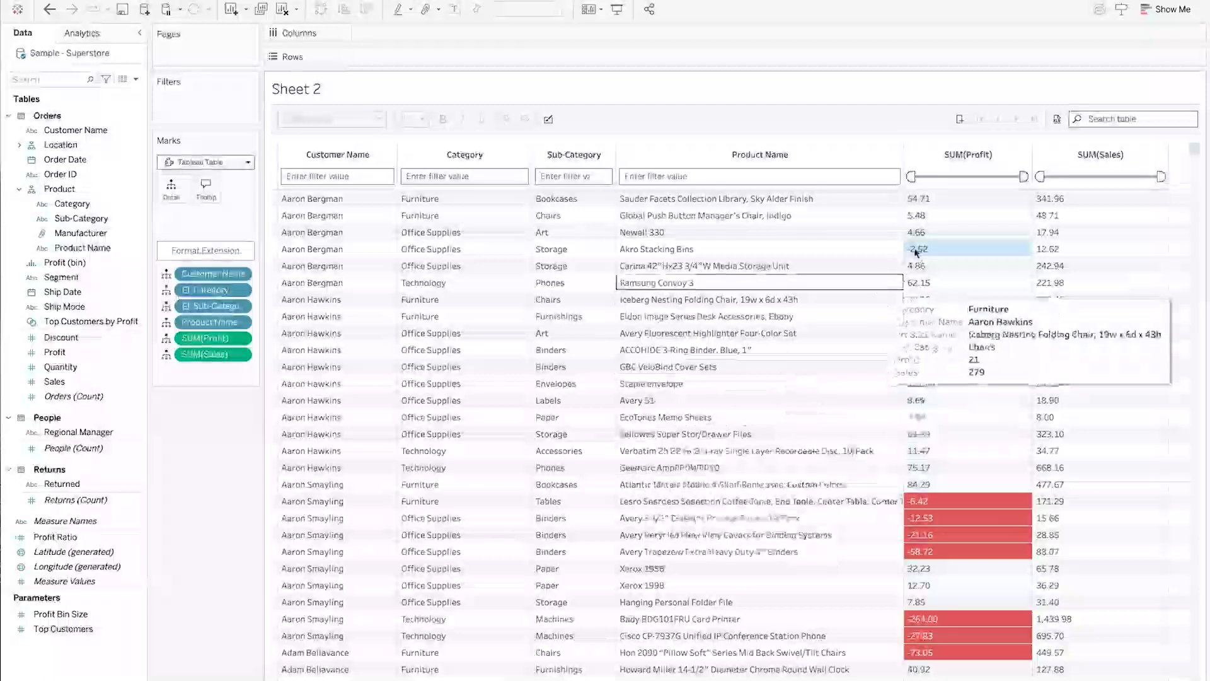
Examine the conditional formatting of the SUM(Profit) column across the table's rows
left_click(919, 252)
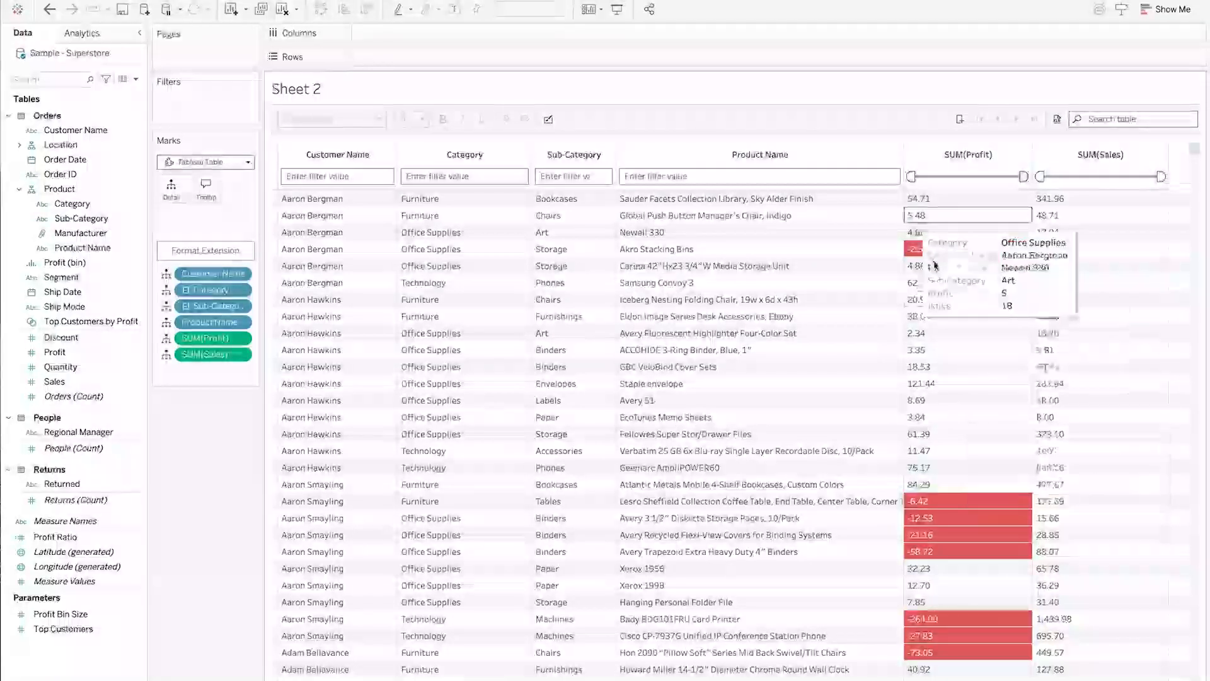
scroll(938, 429, "down", 5)
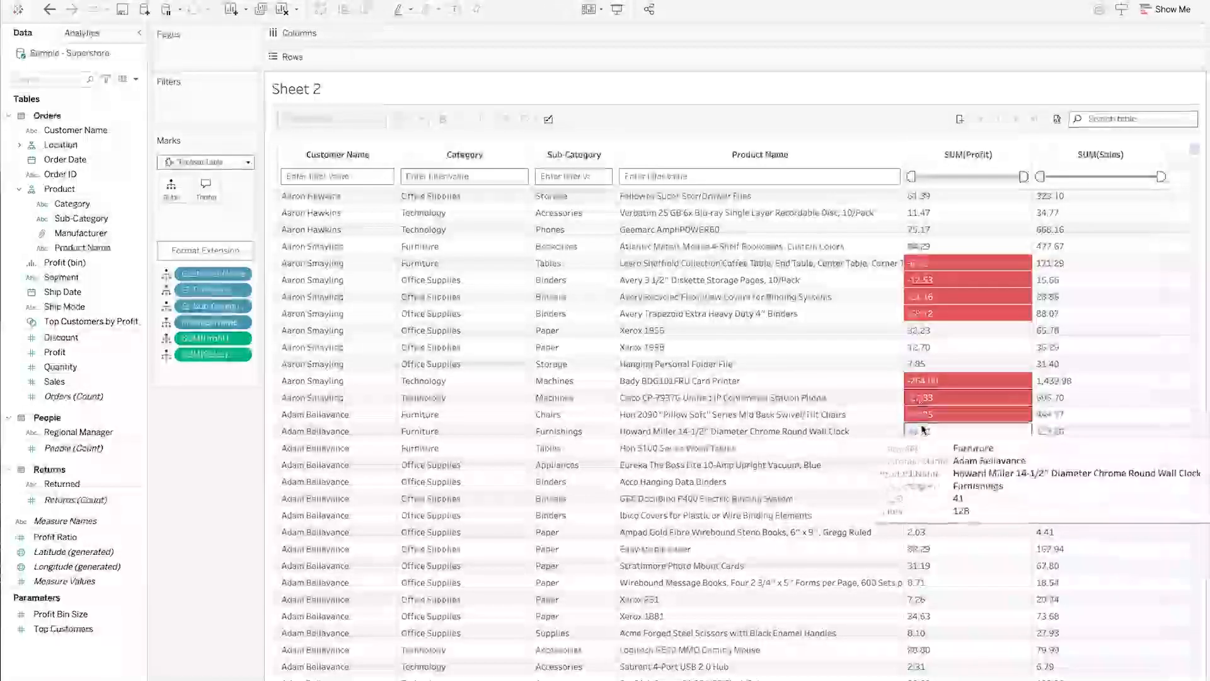
scroll(908, 484, "down", 10)
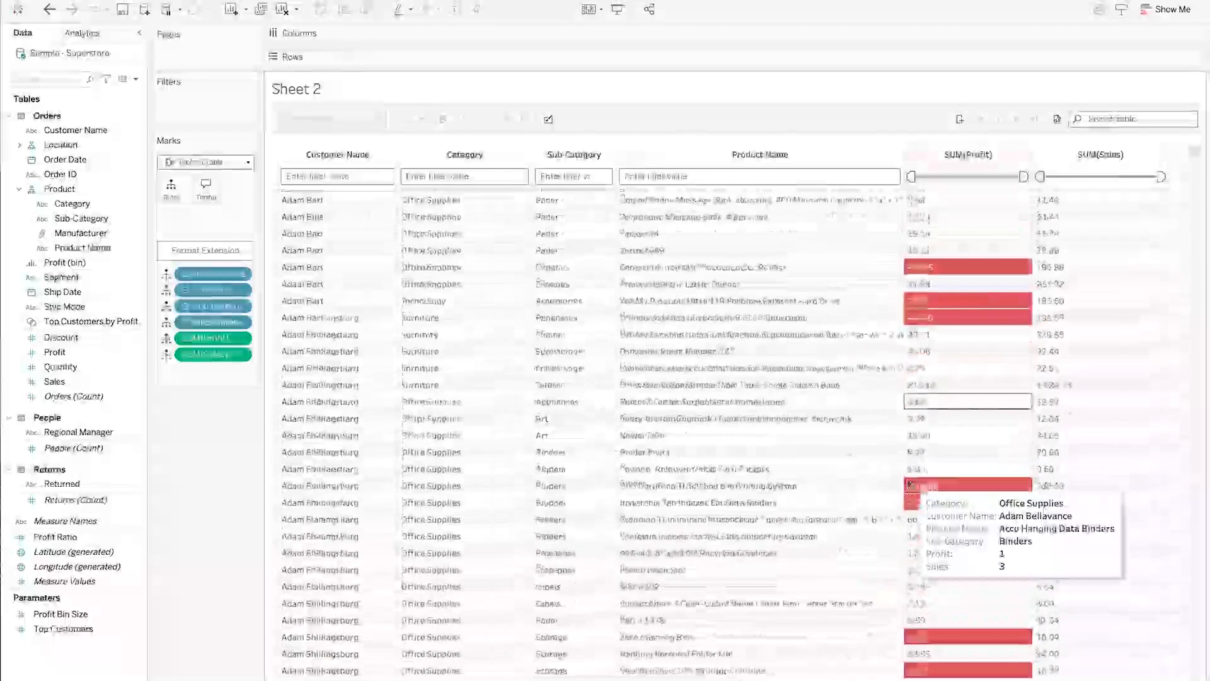
scroll(909, 484, "up", 10)
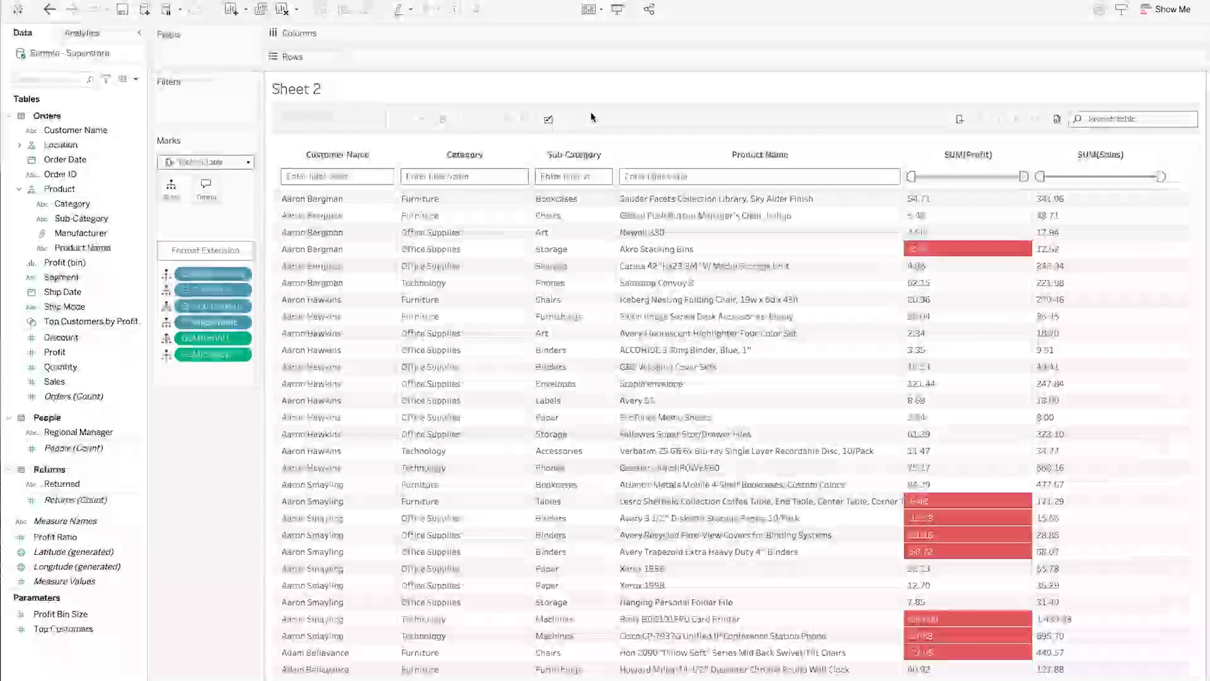
left_click(552, 251)
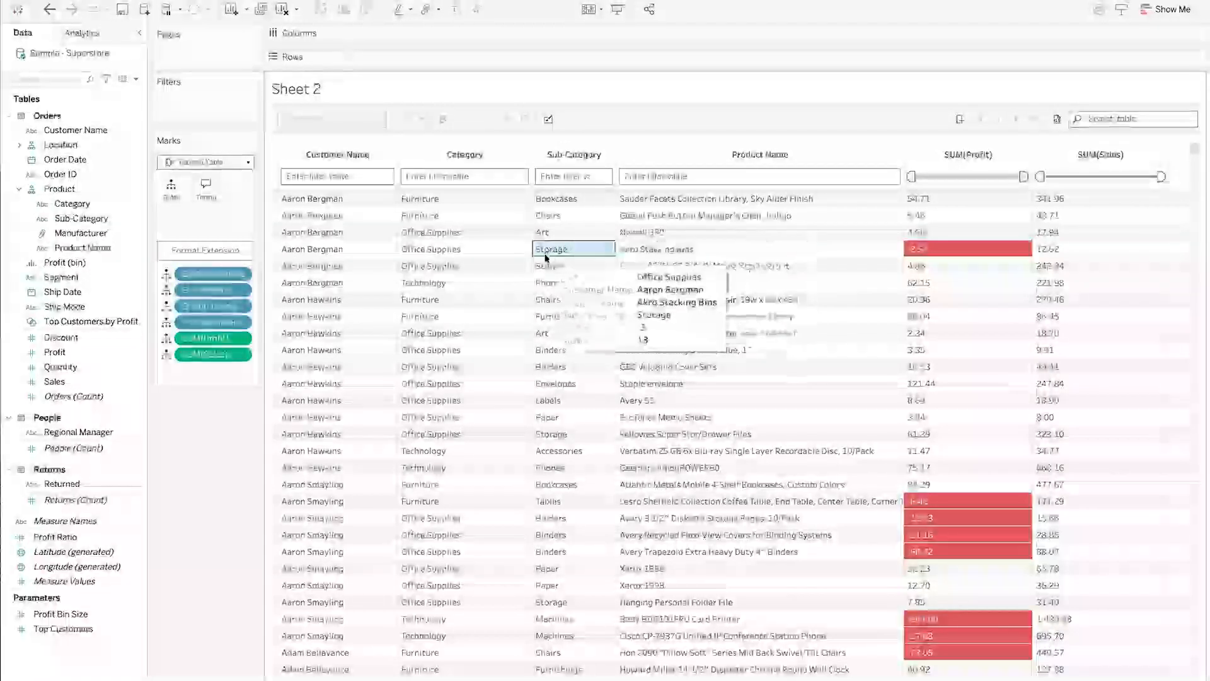
left_click(413, 584)
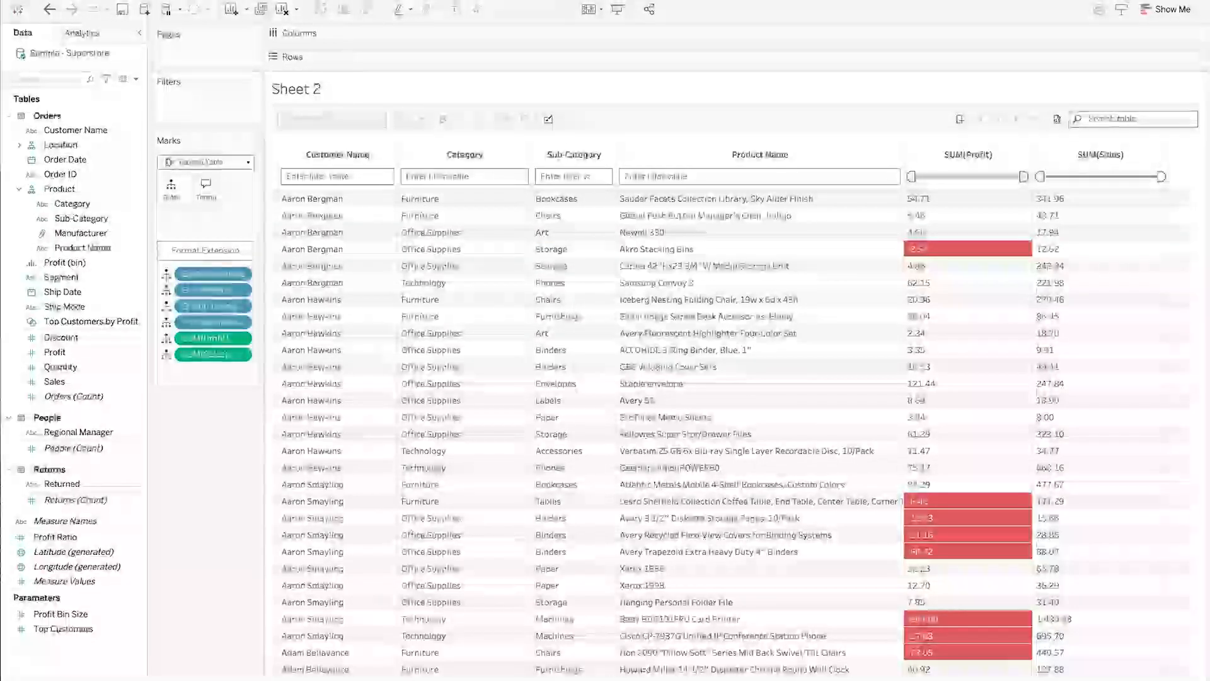
Rename the table worksheet as Top Customers Table and dismiss the error message
right_click(220, 679)
left_click(267, 551)
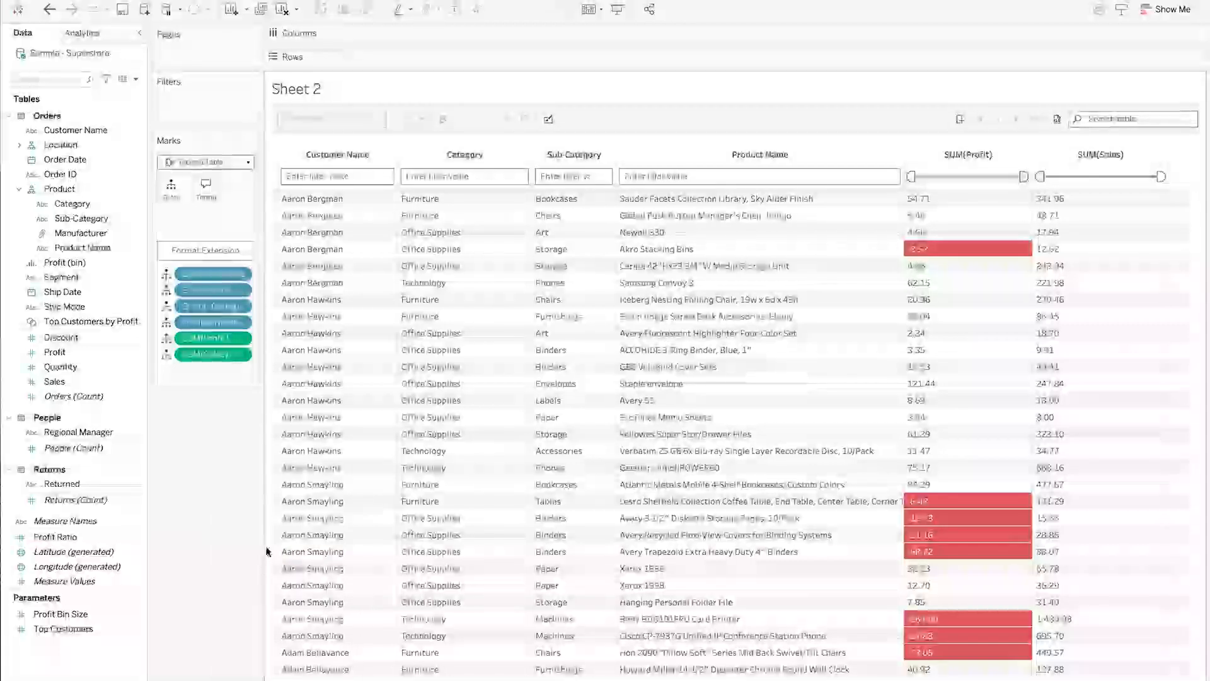
type("Top Customers Table")
key("Return")
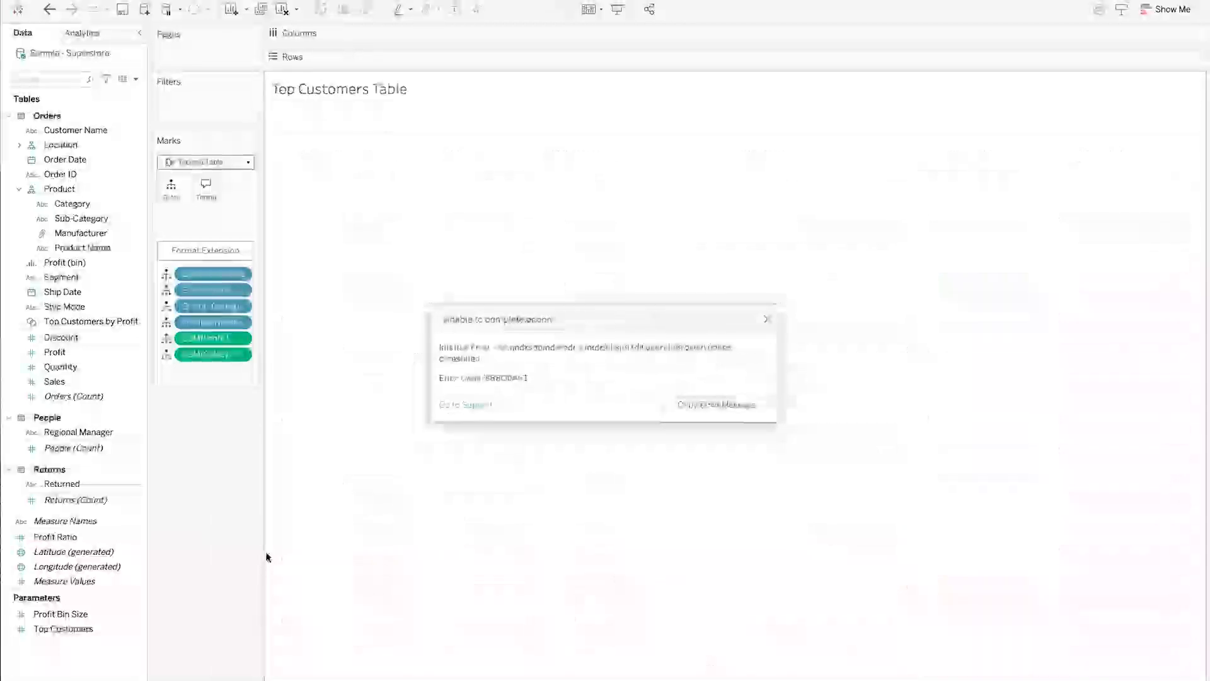
left_click(768, 321)
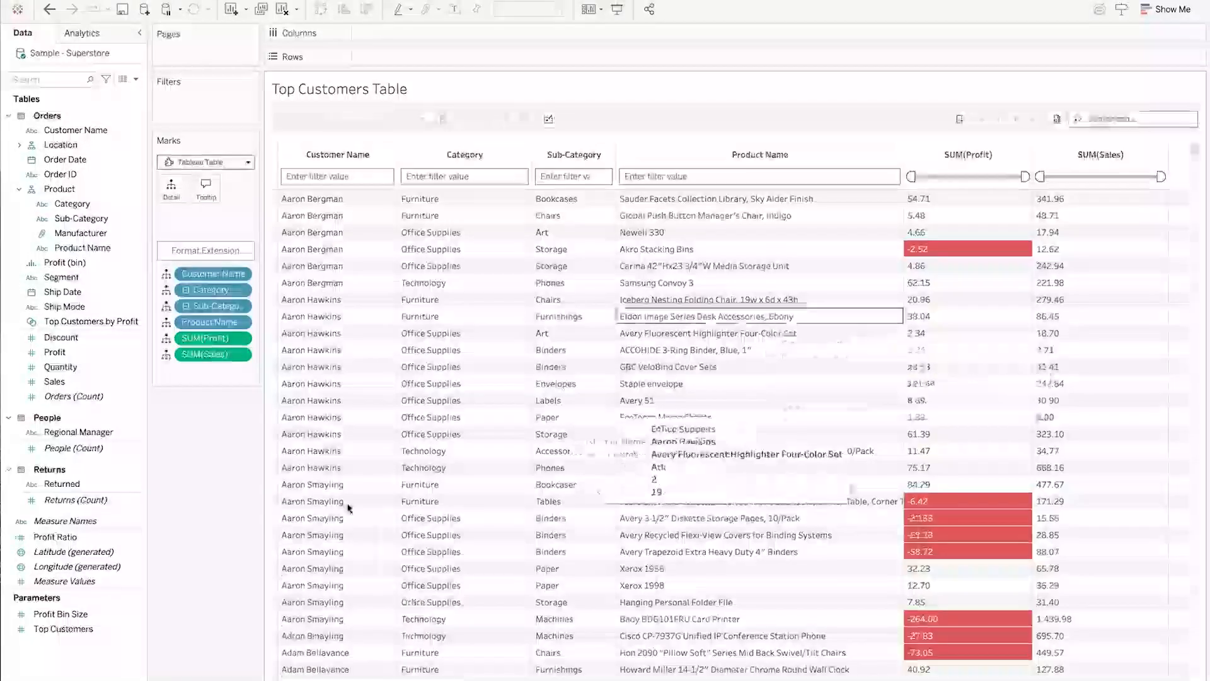
Create a new worksheet and open the viz extension browser from its mark types
left_click(311, 679)
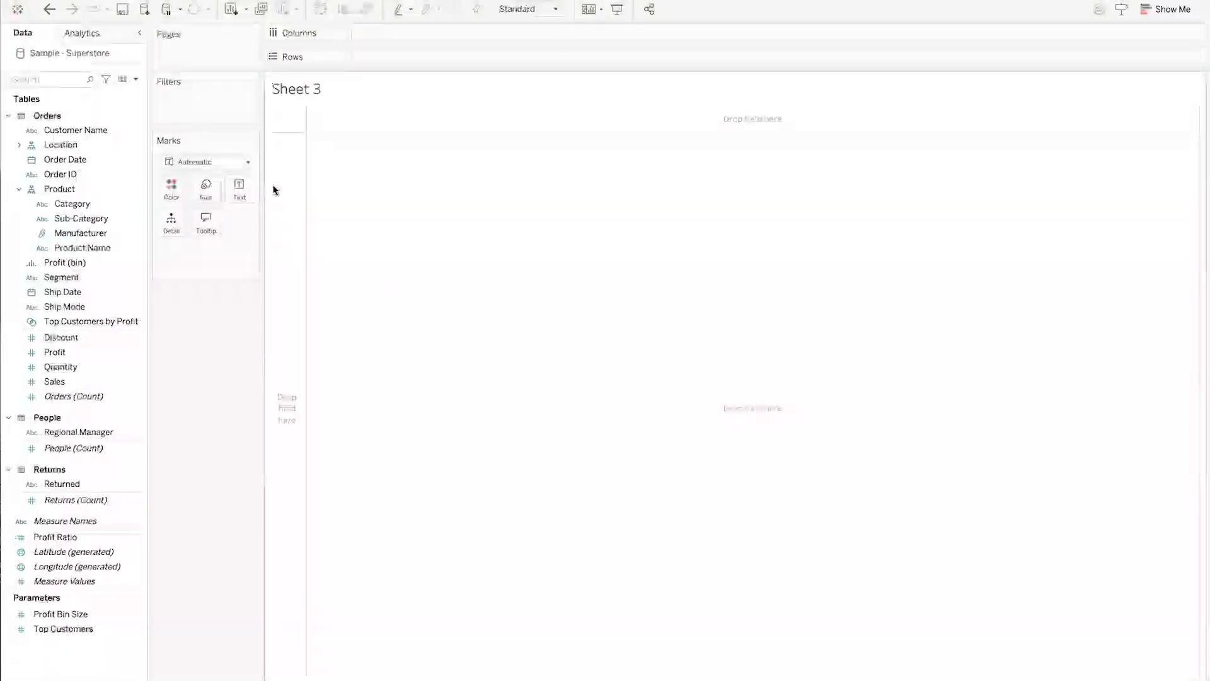
left_click(249, 163)
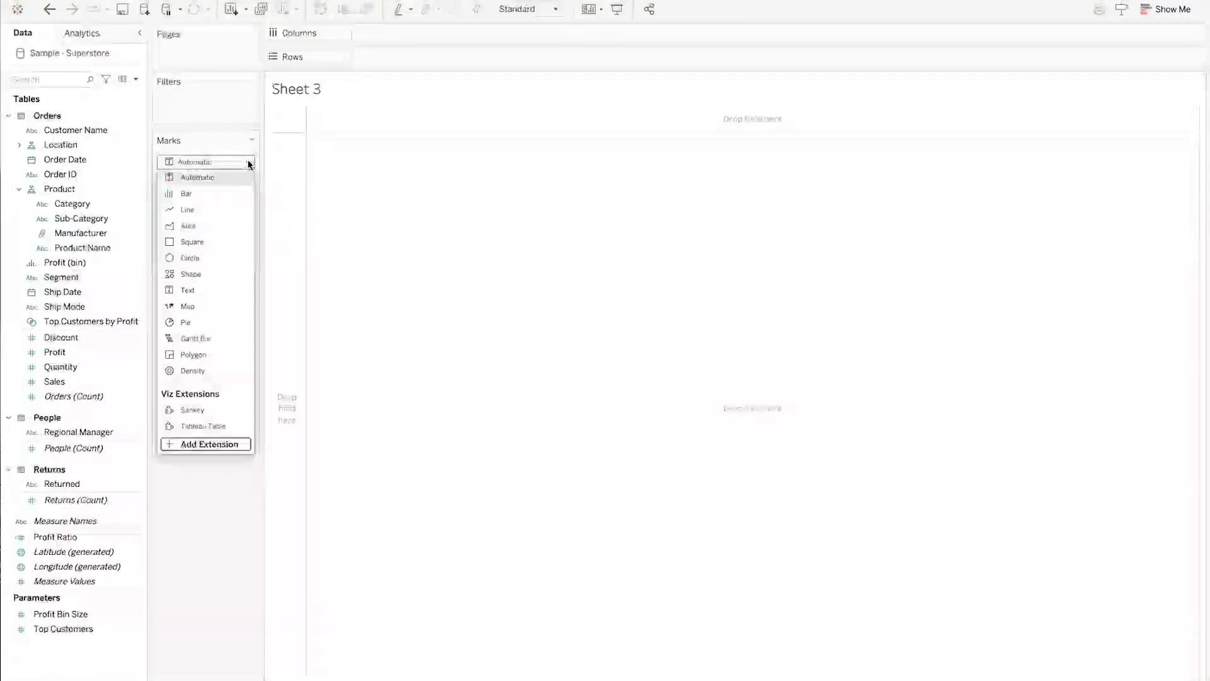
left_click(195, 445)
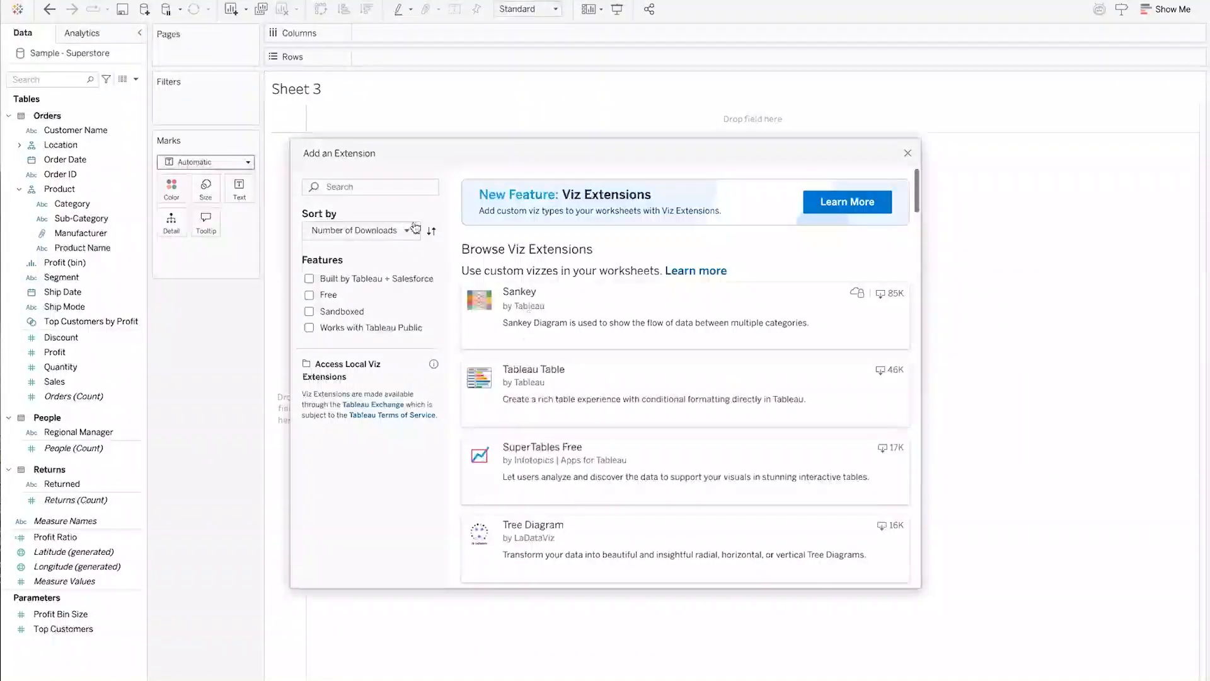
Search the viz extensions for "infotopics" and look through the matching extensions
scroll(555, 361, "down", 3)
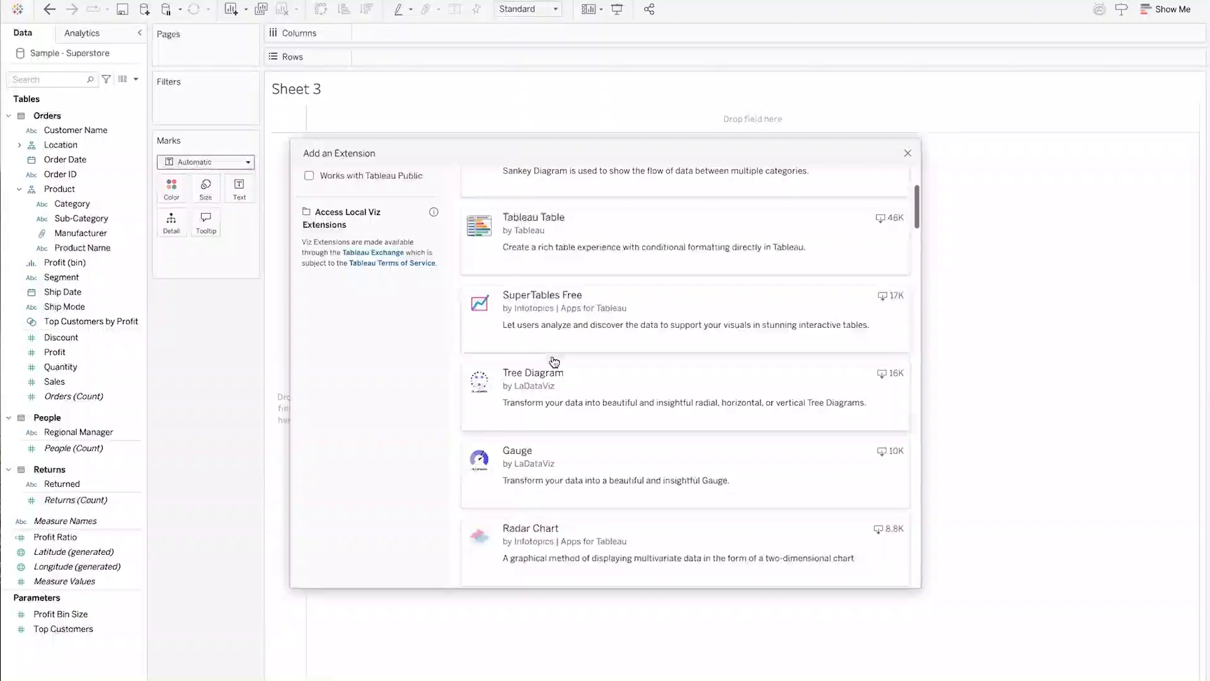
scroll(421, 259, "up", 3)
left_click(350, 187)
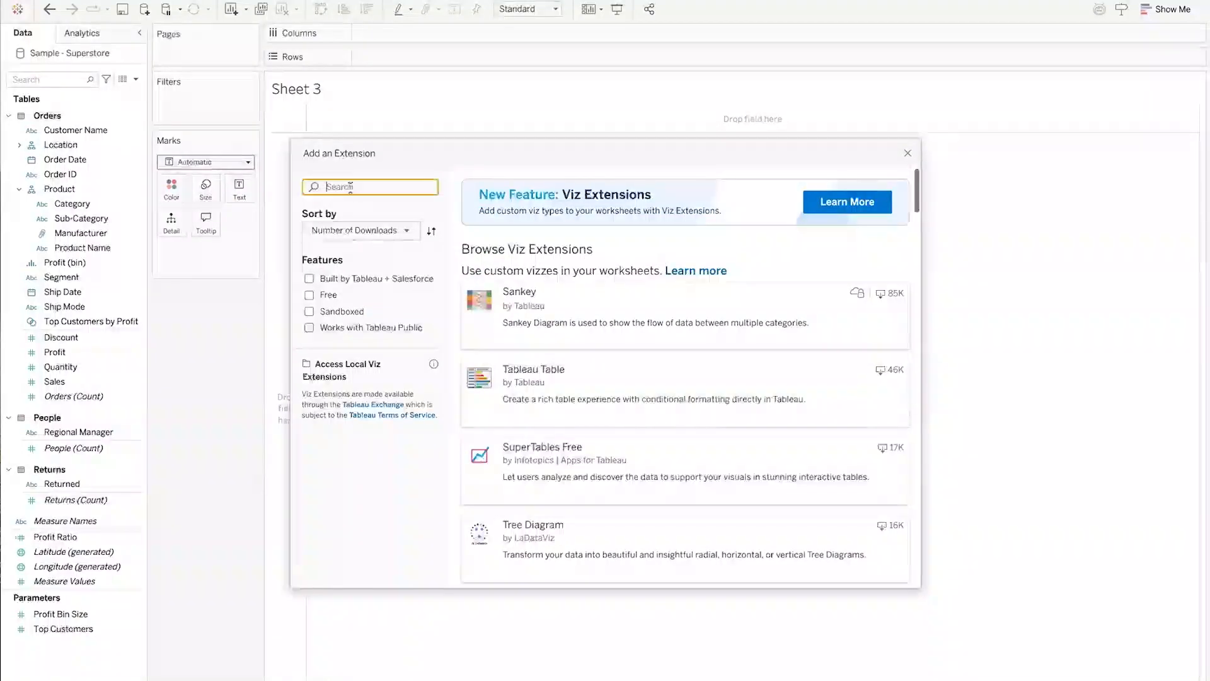
type("inf")
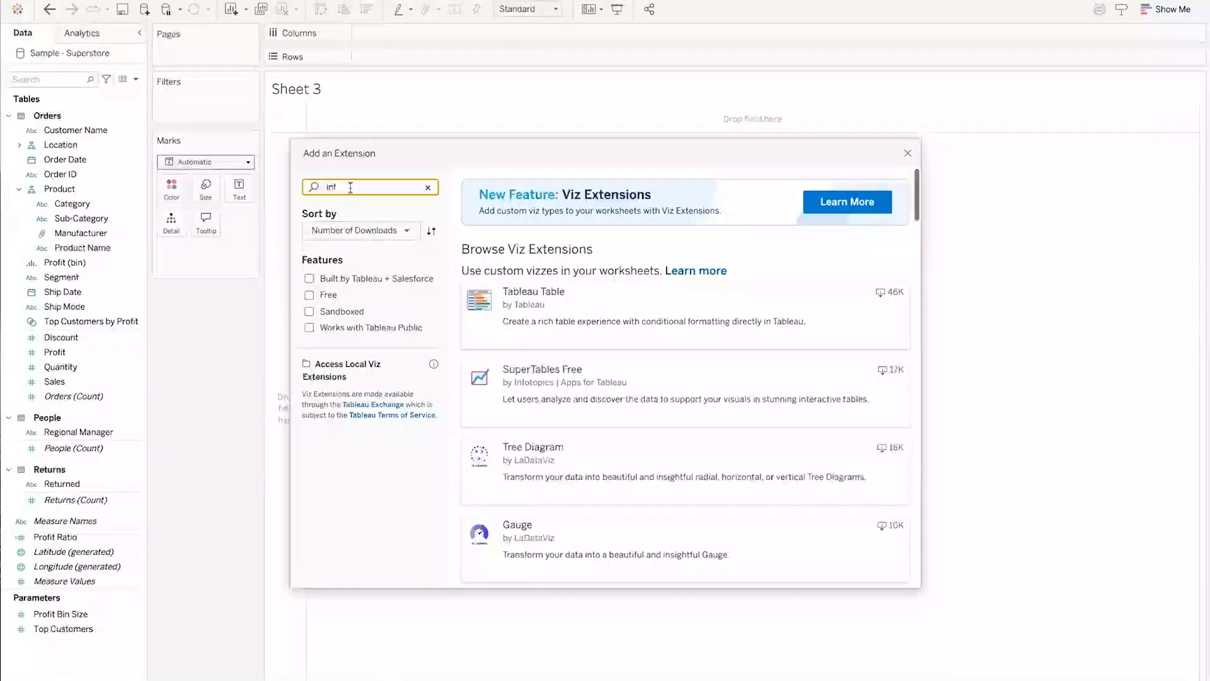
type("o")
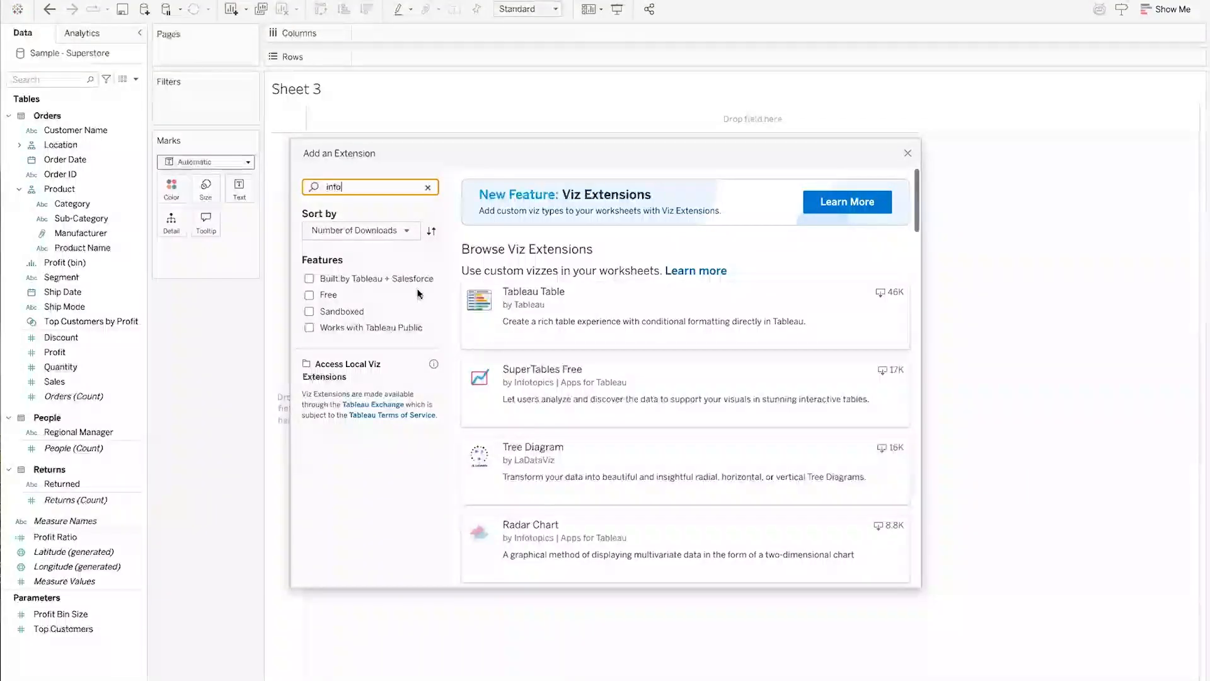
type("t")
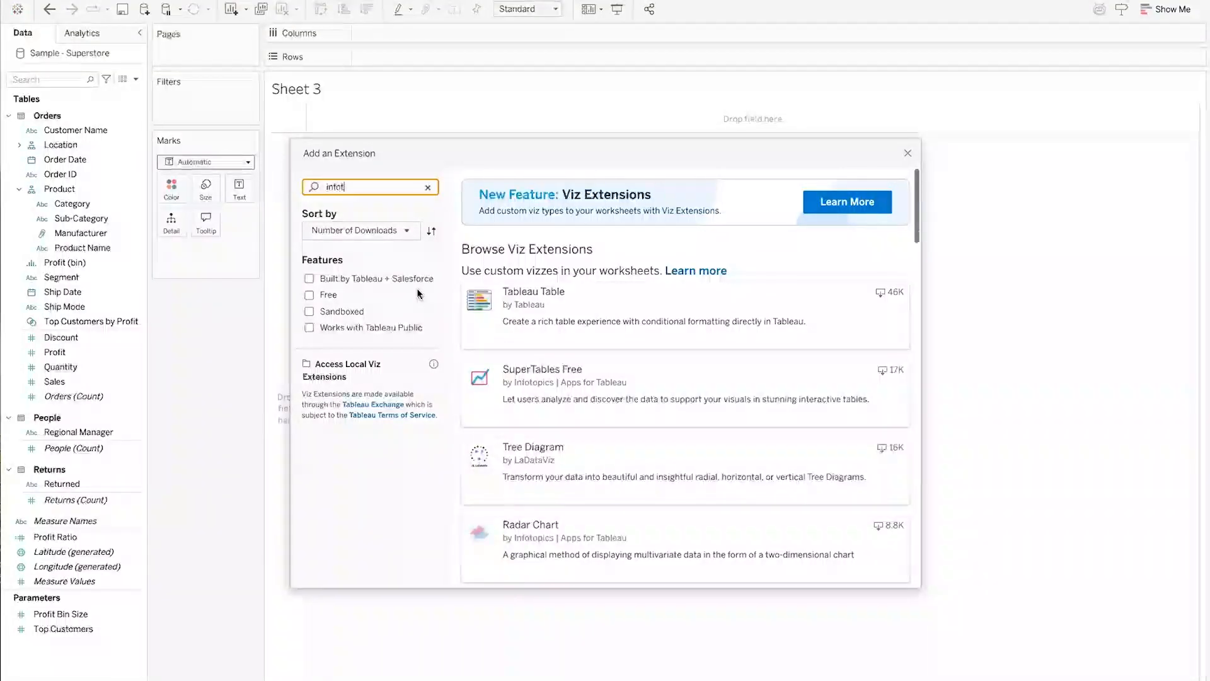
type("opics")
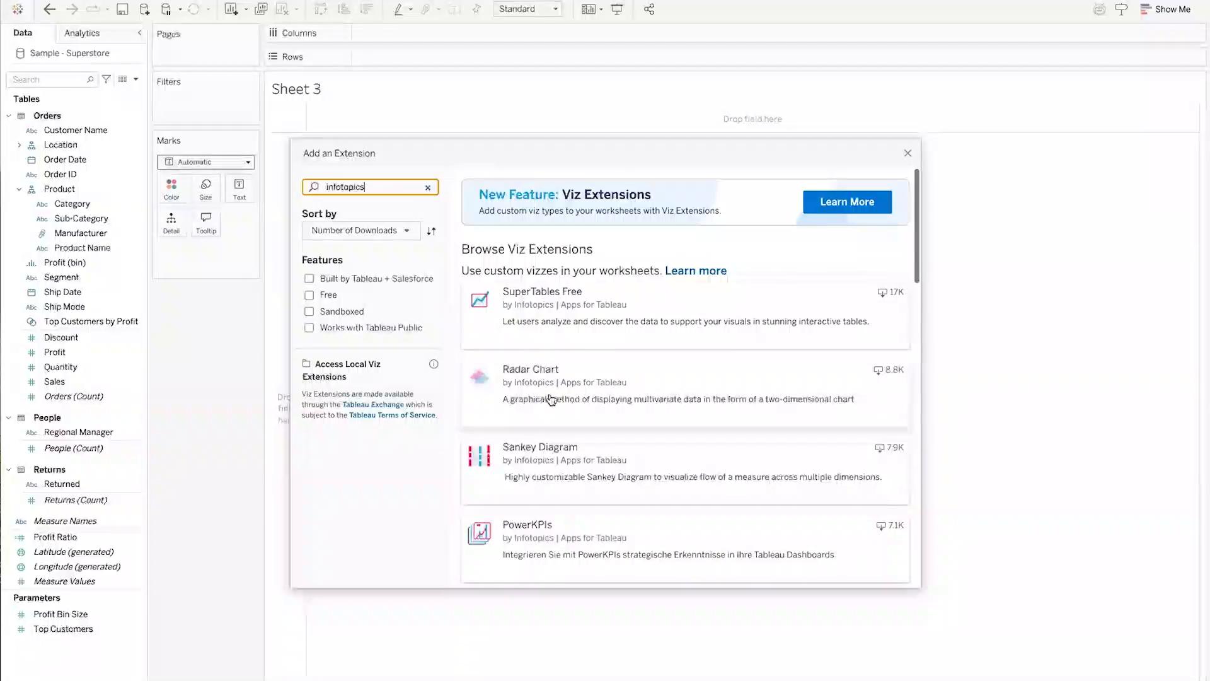
scroll(517, 424, "down", 3)
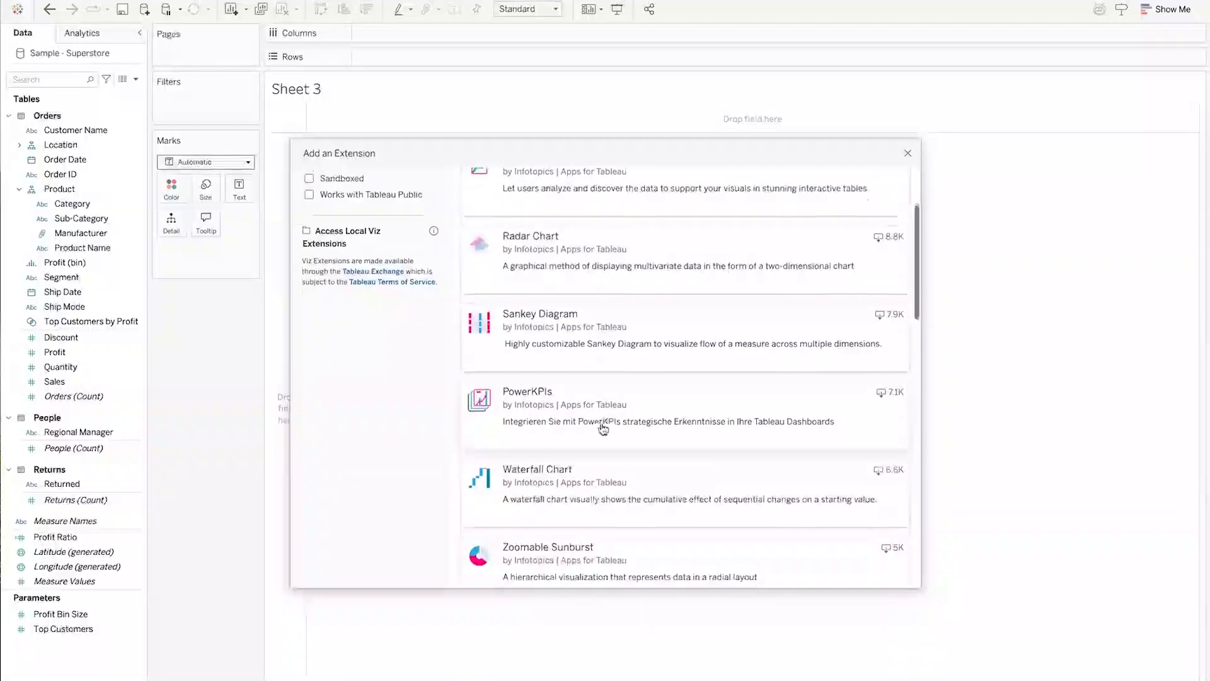
Add the Infotopics Sankey Diagram extension to the new worksheet and allow it to run
left_click(595, 339)
left_click(861, 227)
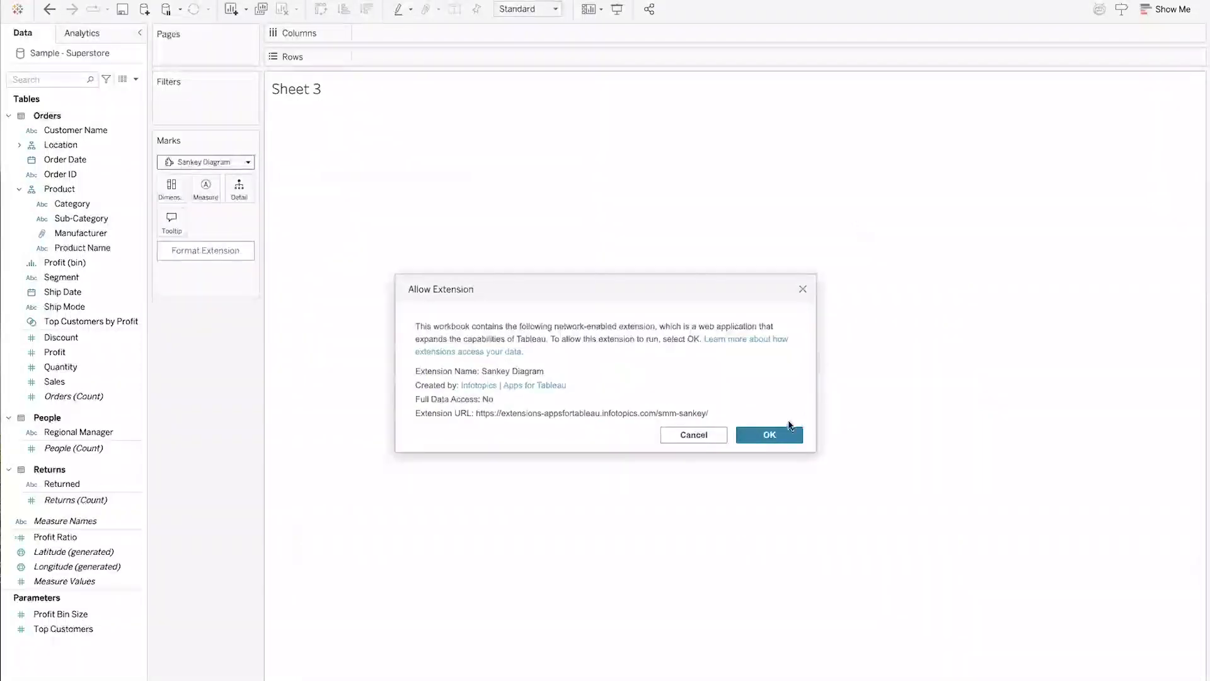
left_click(770, 435)
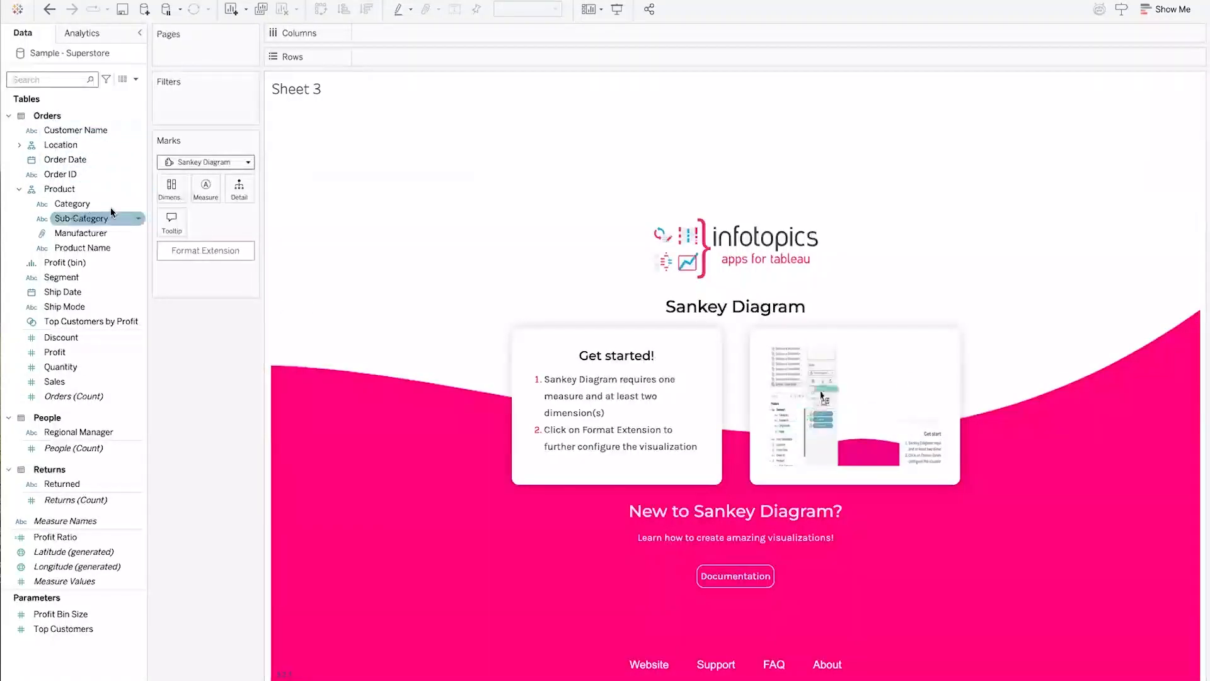
left_click(60, 236)
left_click(50, 267)
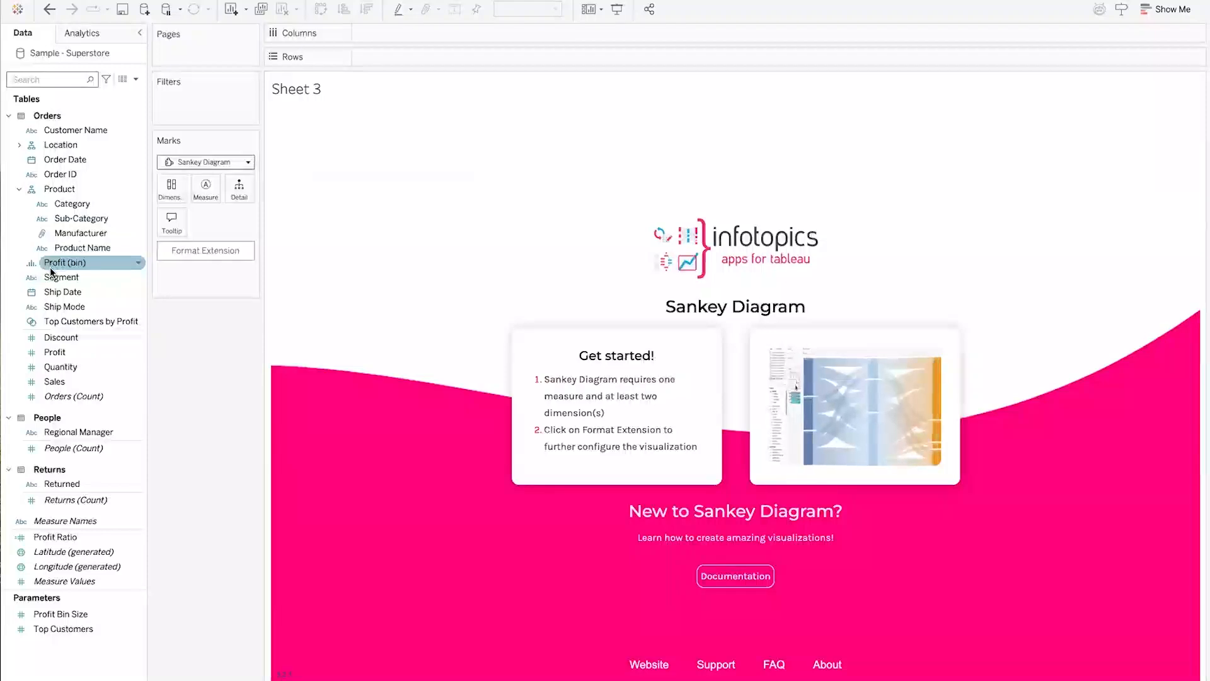
left_click(62, 208)
left_click(104, 290)
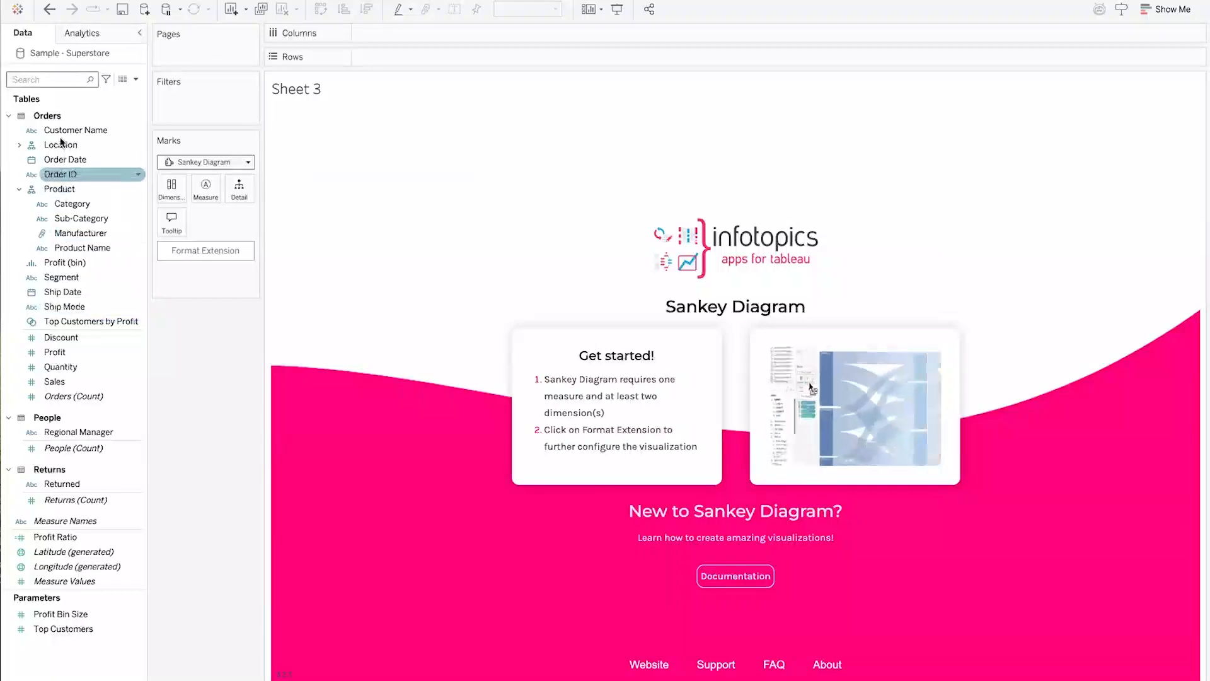
Add Customer Name as a Sankey dimension and filter it to the top 10 by Sales
left_click_drag(76, 130, 175, 190)
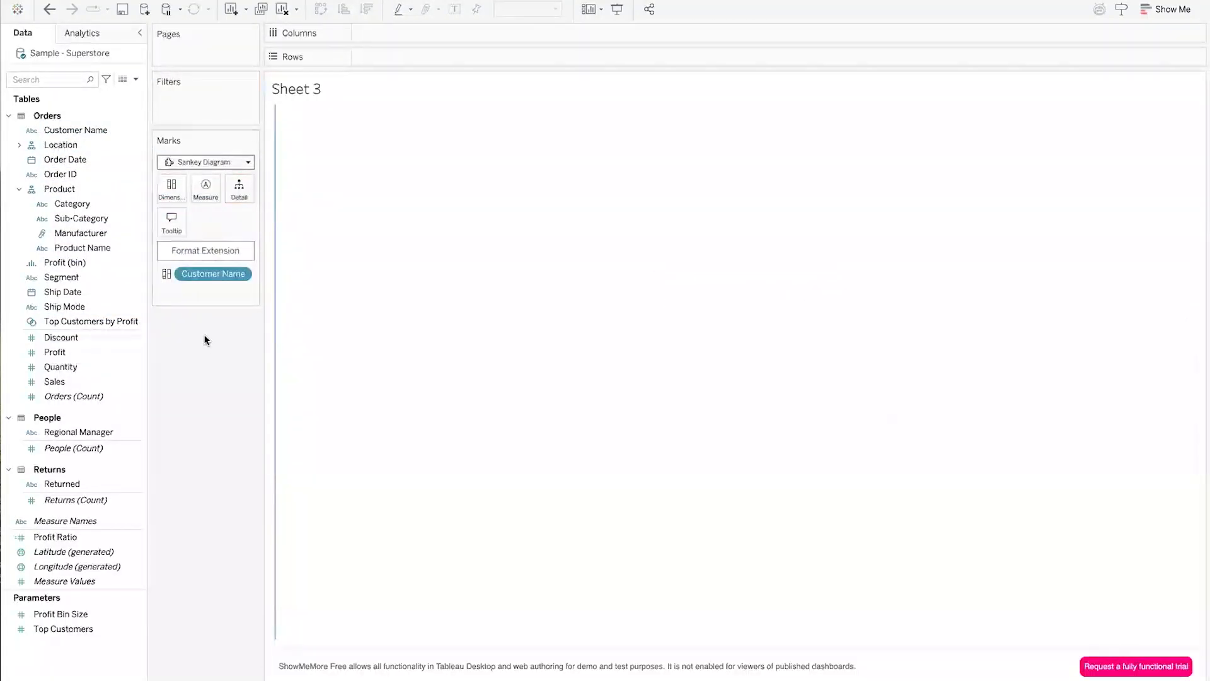
left_click(240, 275)
left_click(259, 289)
left_click(680, 180)
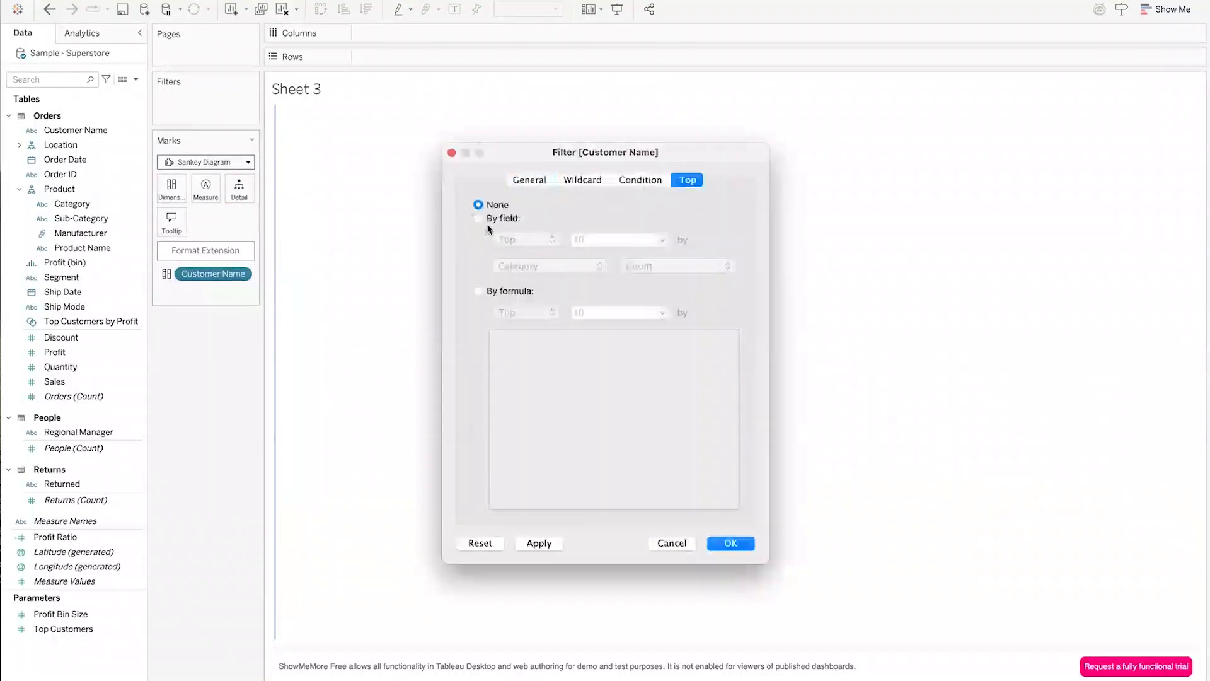
left_click(477, 218)
left_click(595, 267)
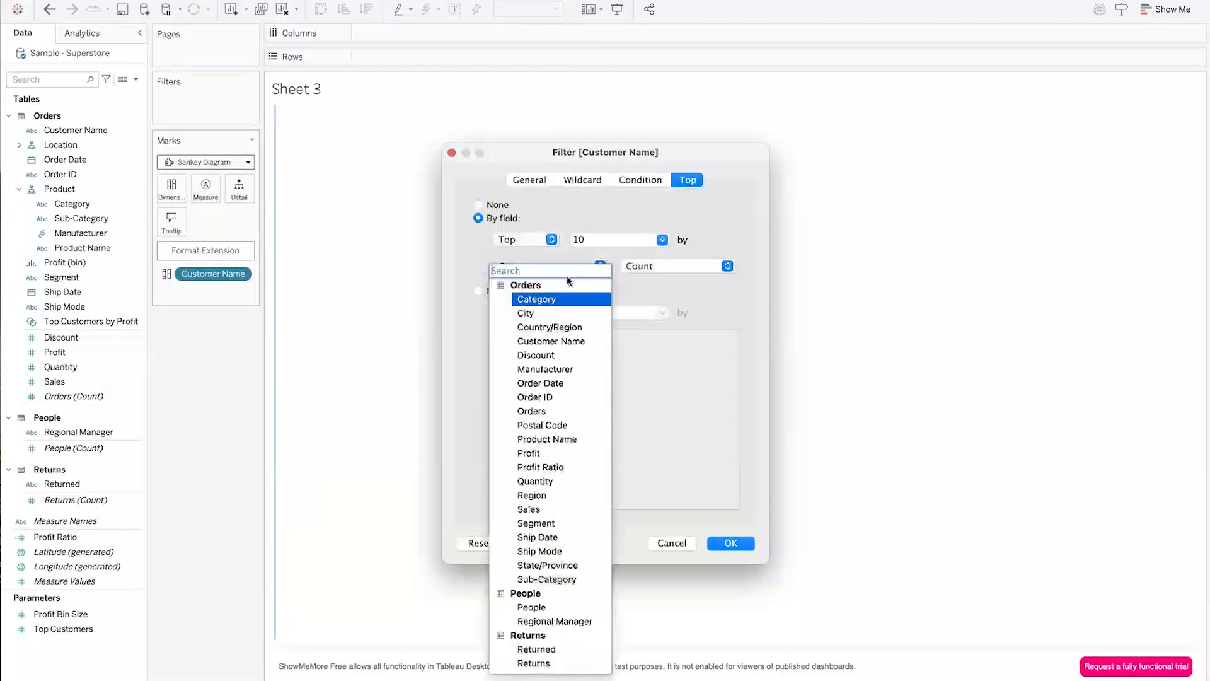
type("sale")
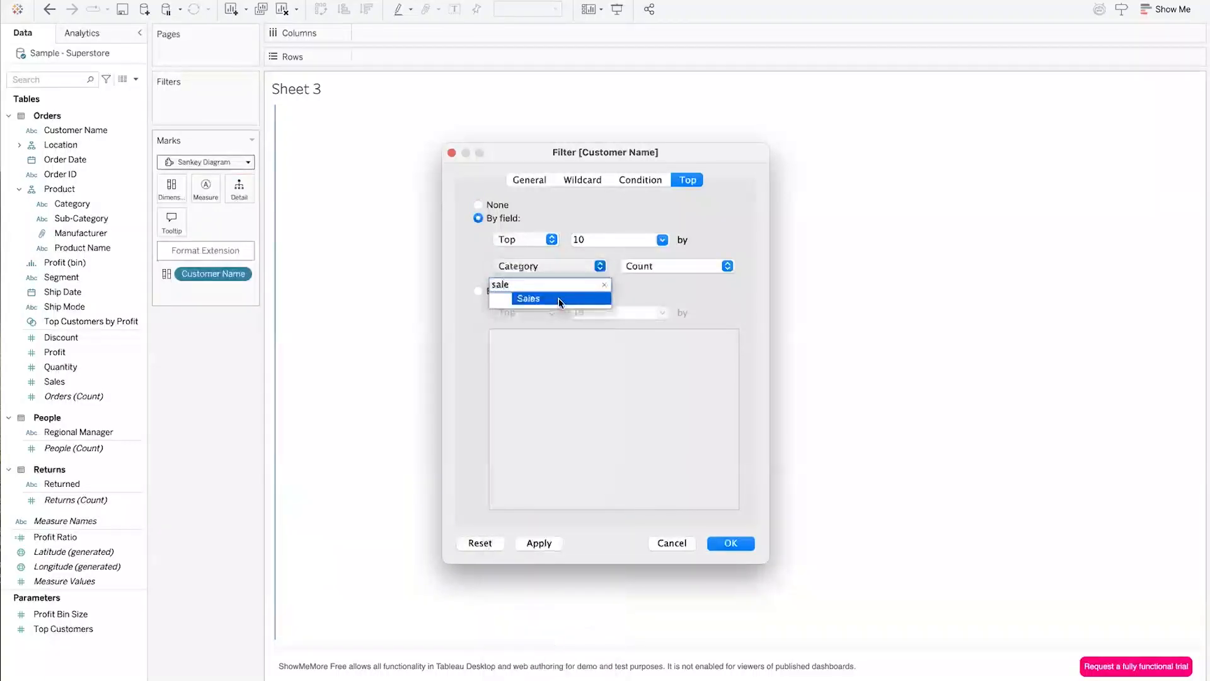
left_click(559, 298)
left_click(728, 543)
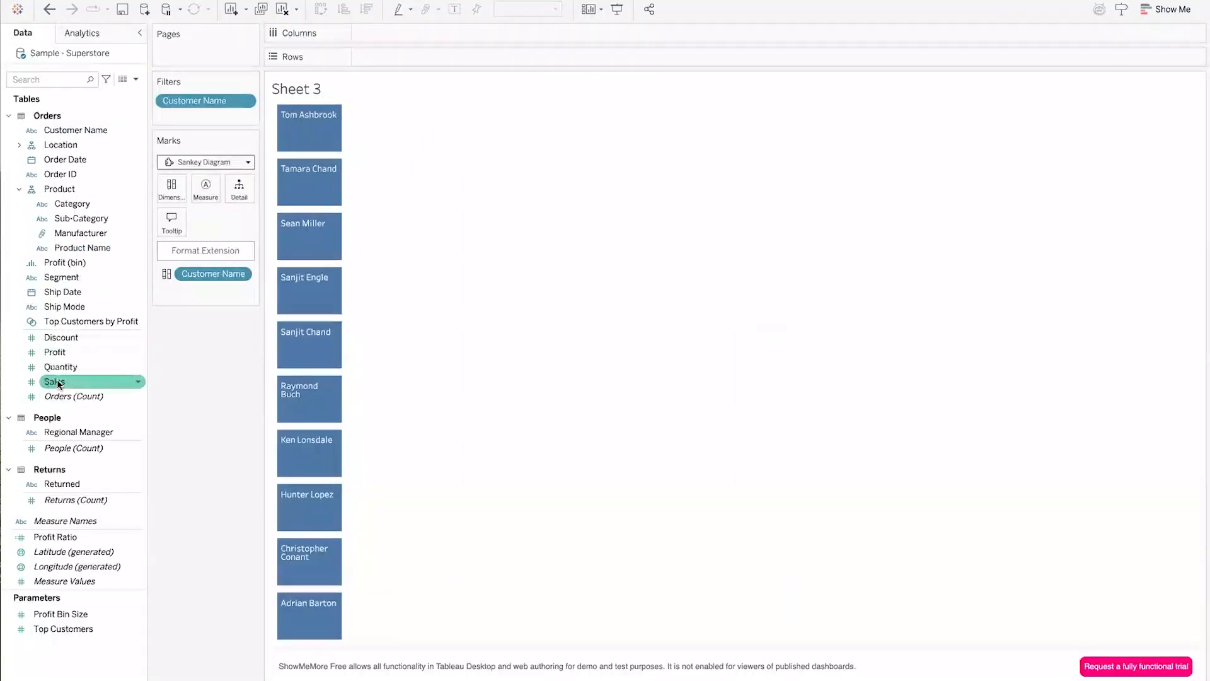
Add Sales as the Sankey's measure and Category as its second dimension
left_click_drag(59, 383, 208, 188)
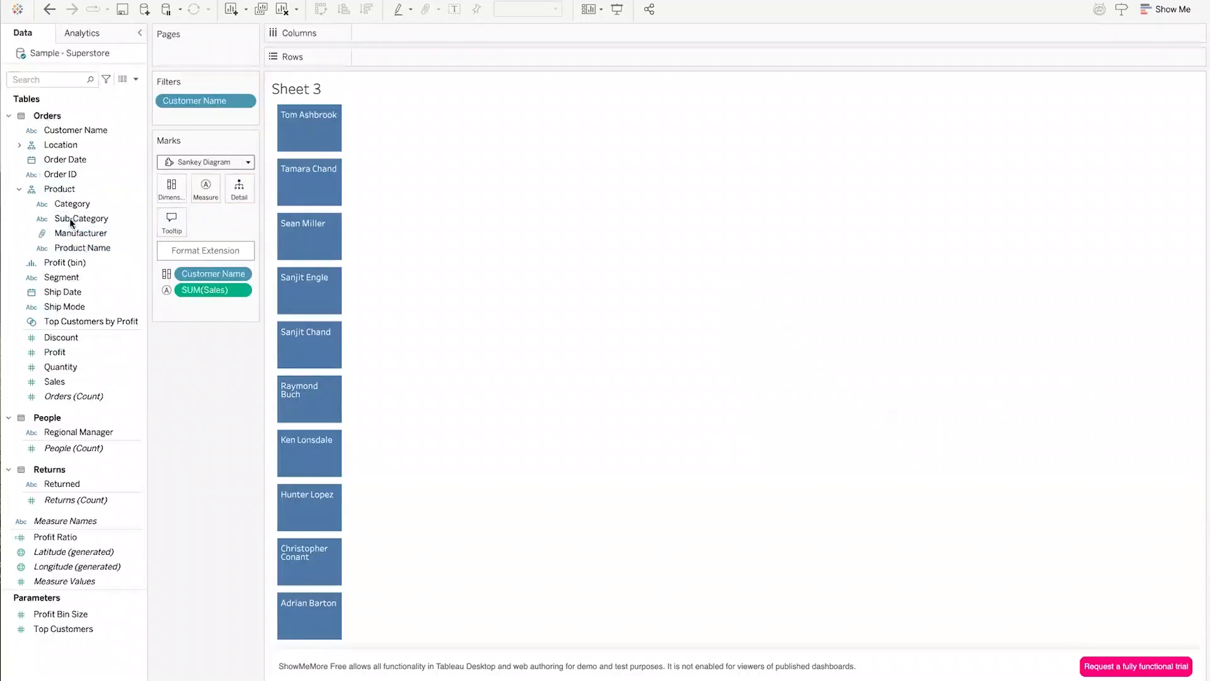
left_click_drag(64, 205, 169, 201)
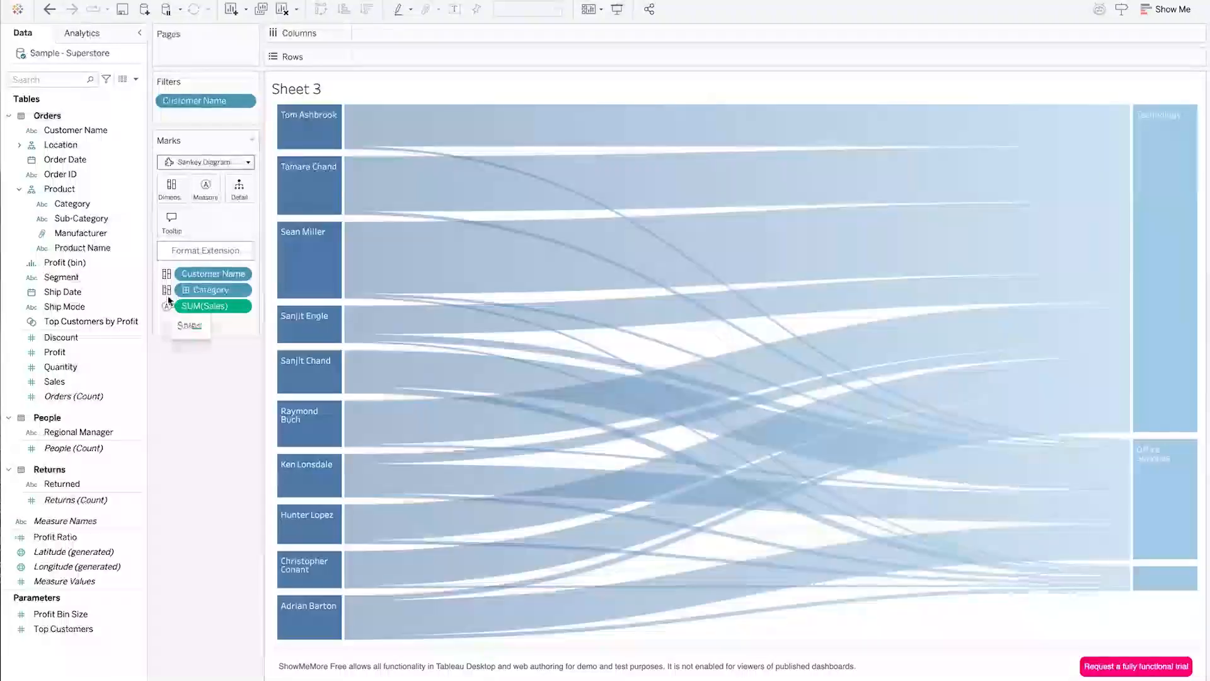
In the extension's format settings, sort both the nodes and the links by value from high to low
left_click(214, 252)
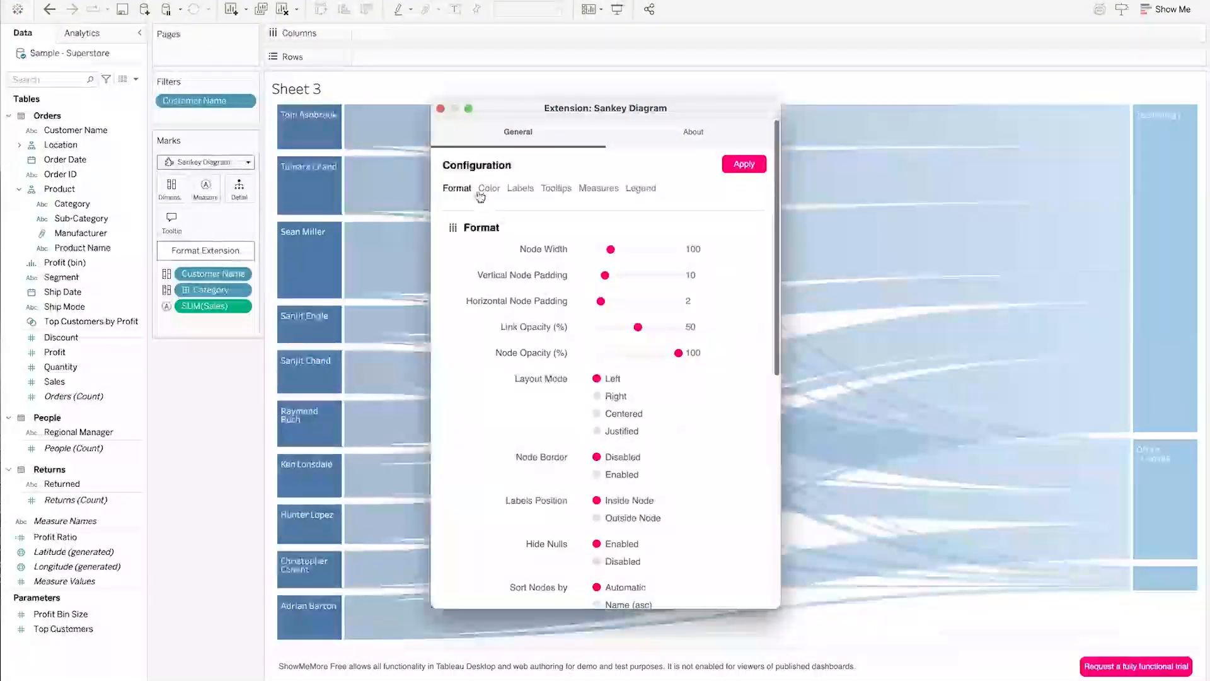
scroll(517, 388, "down", 5)
scroll(517, 388, "down", 9)
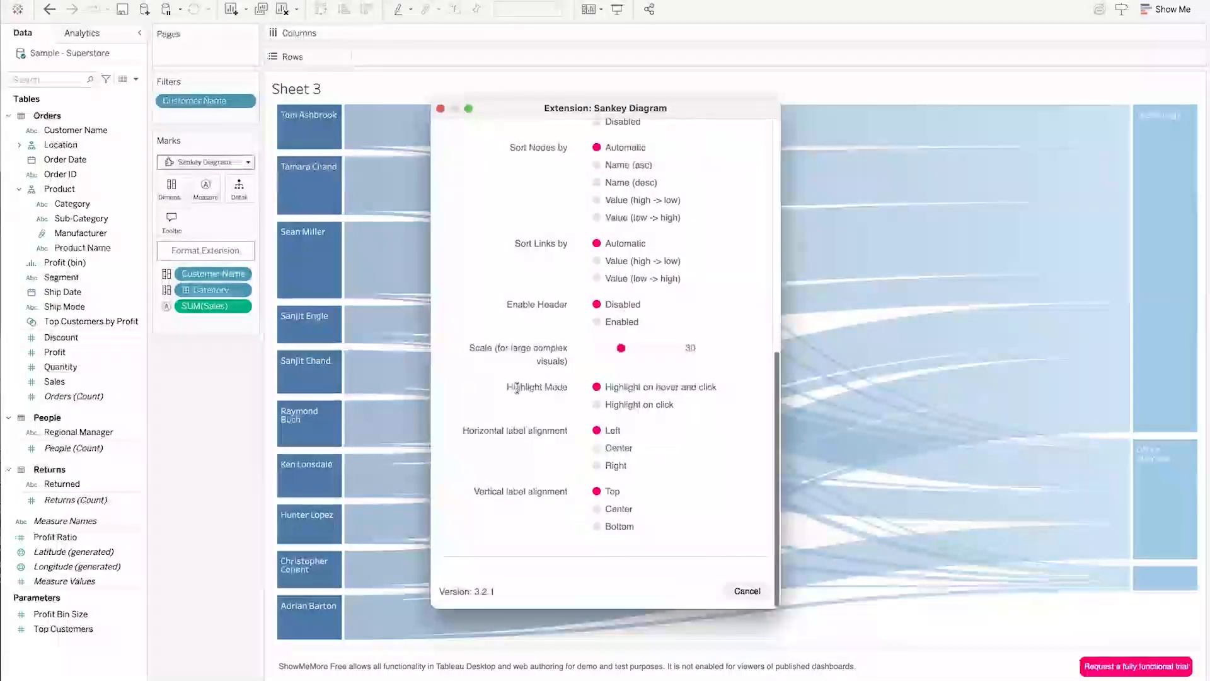
scroll(542, 243, "up", 4)
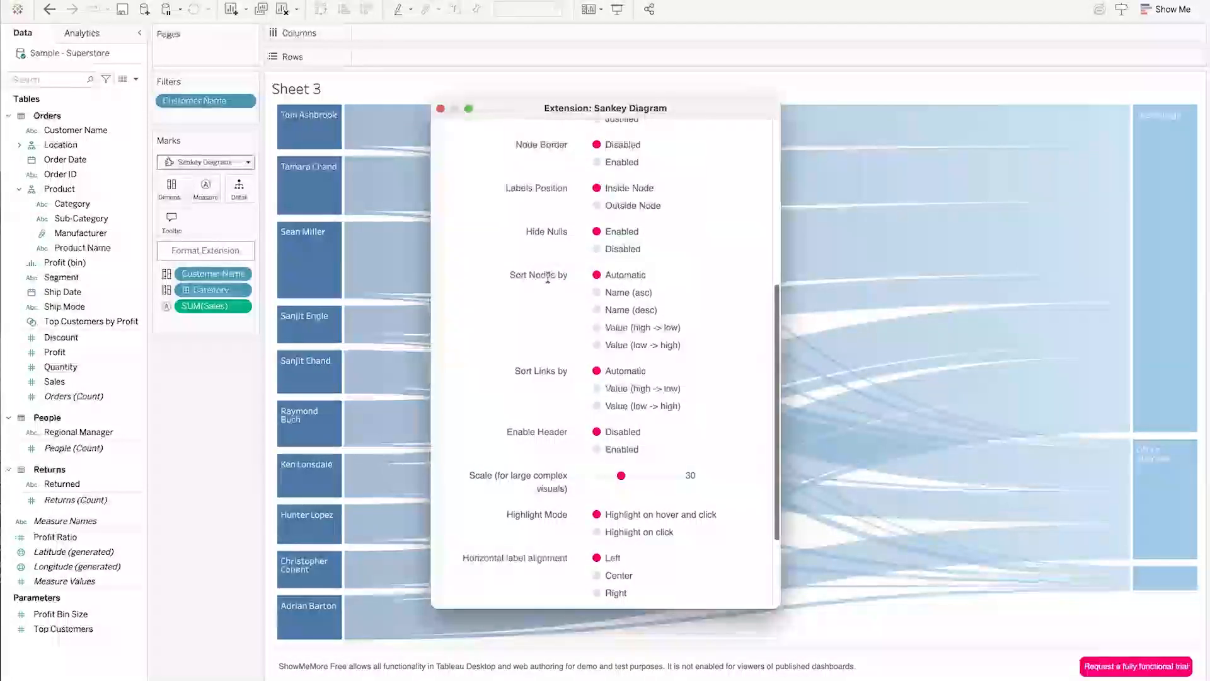
left_click(596, 328)
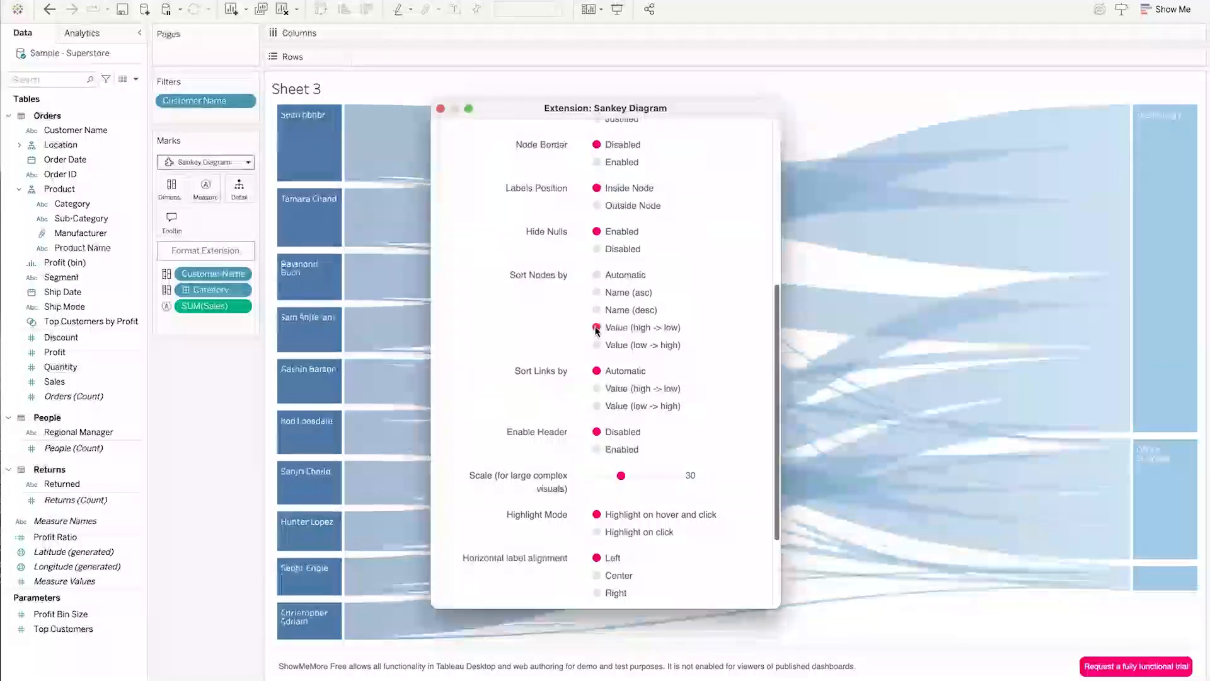
left_click(597, 389)
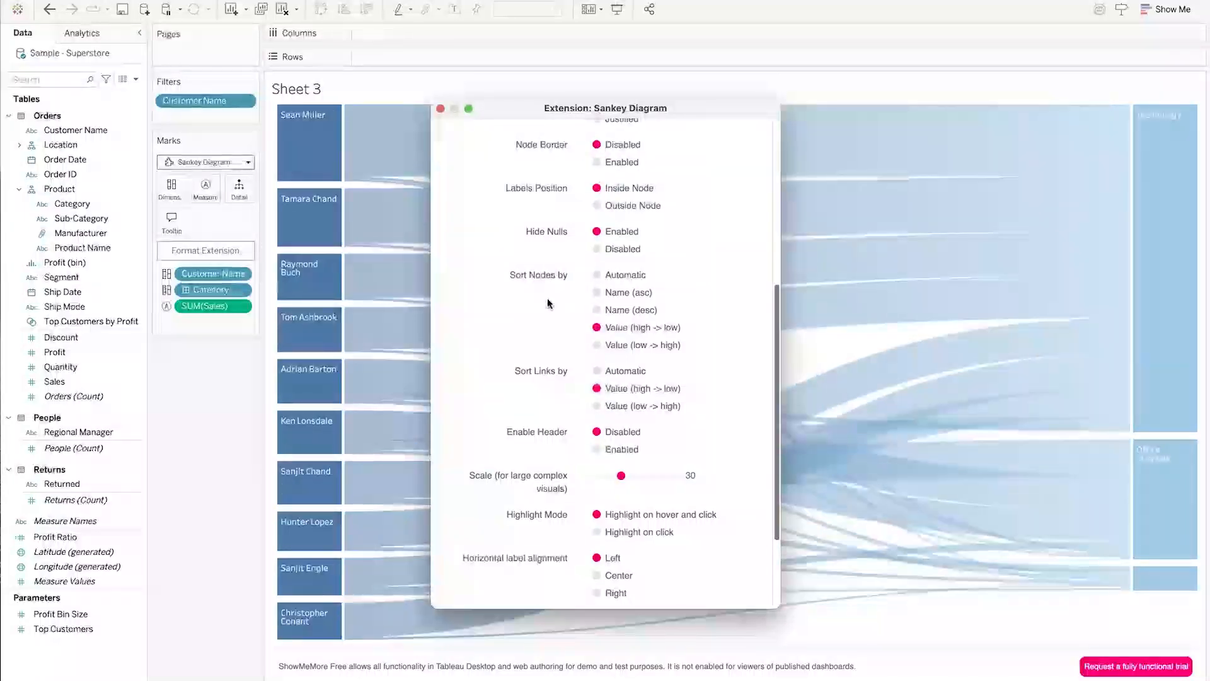
Move the configuration window aside to uncover the diagram and set the layout mode to Centered
scroll(547, 301, "up", 3)
left_click_drag(606, 108, 850, 95)
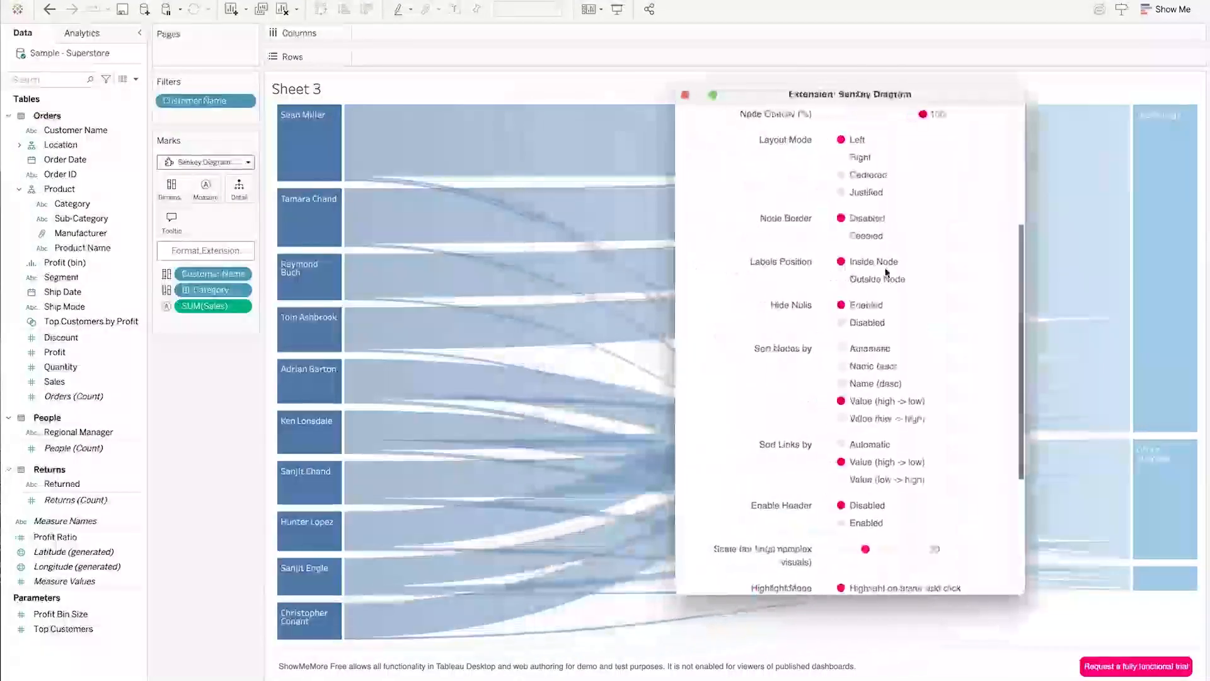
scroll(879, 233, "up", 4)
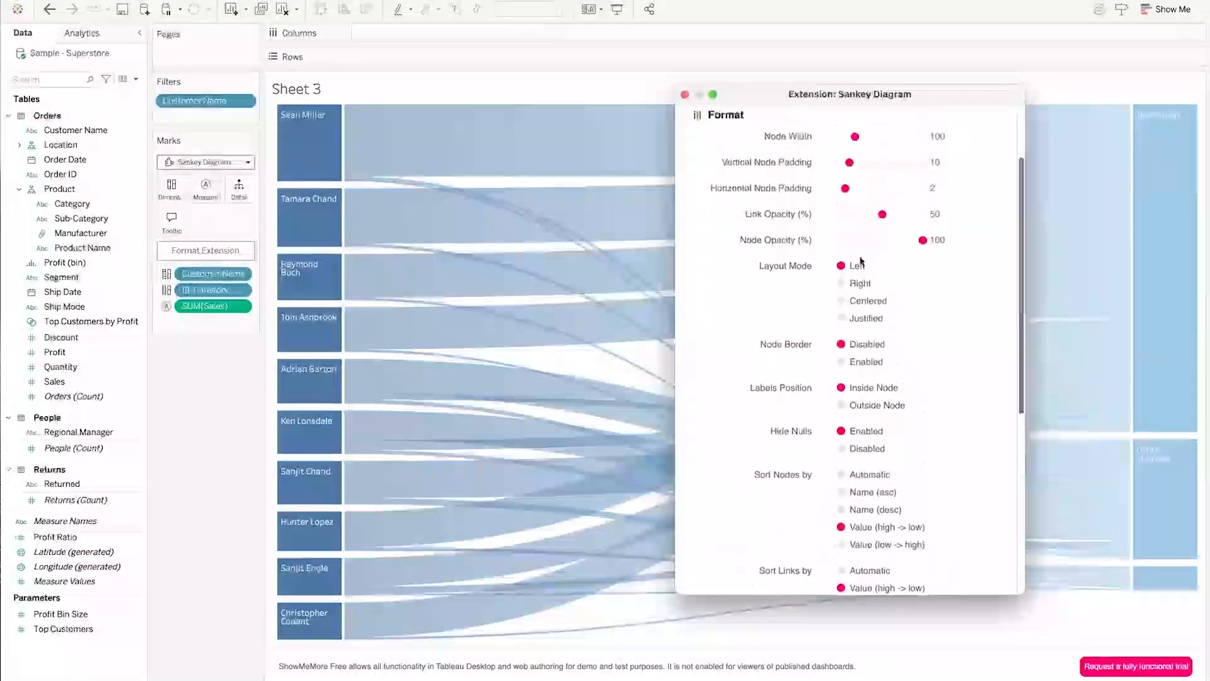
left_click(842, 302)
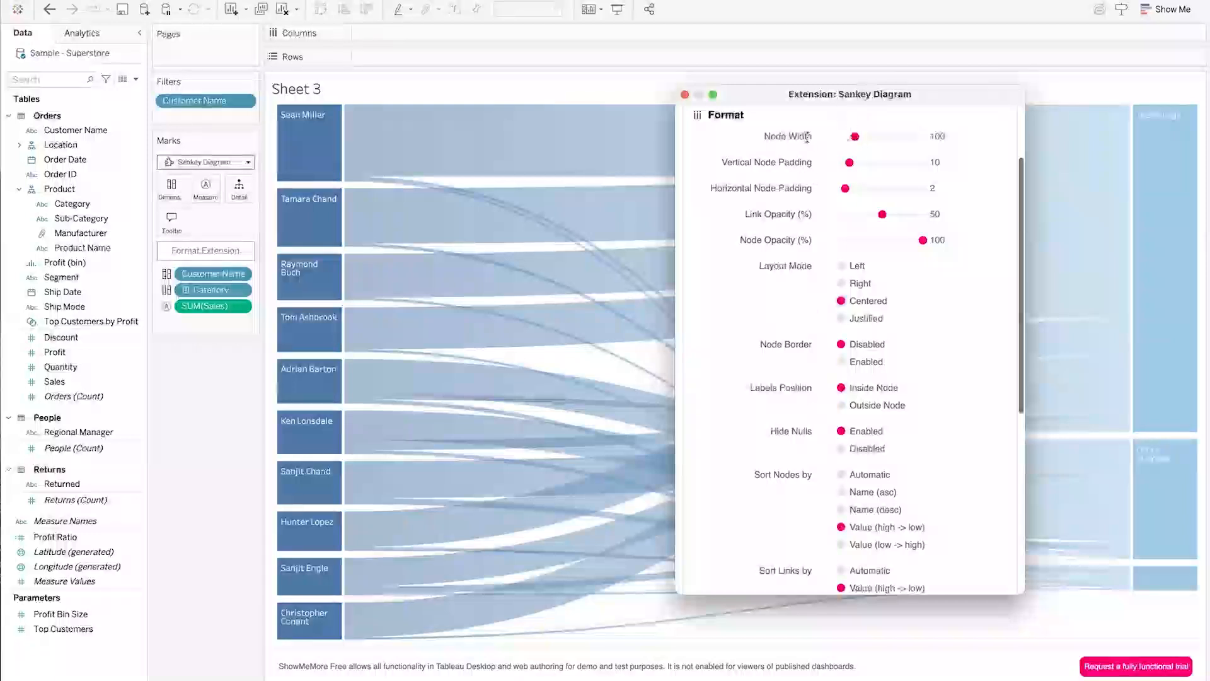
Enable the headers above the Sankey's dimension columns
scroll(805, 269, "down", 3)
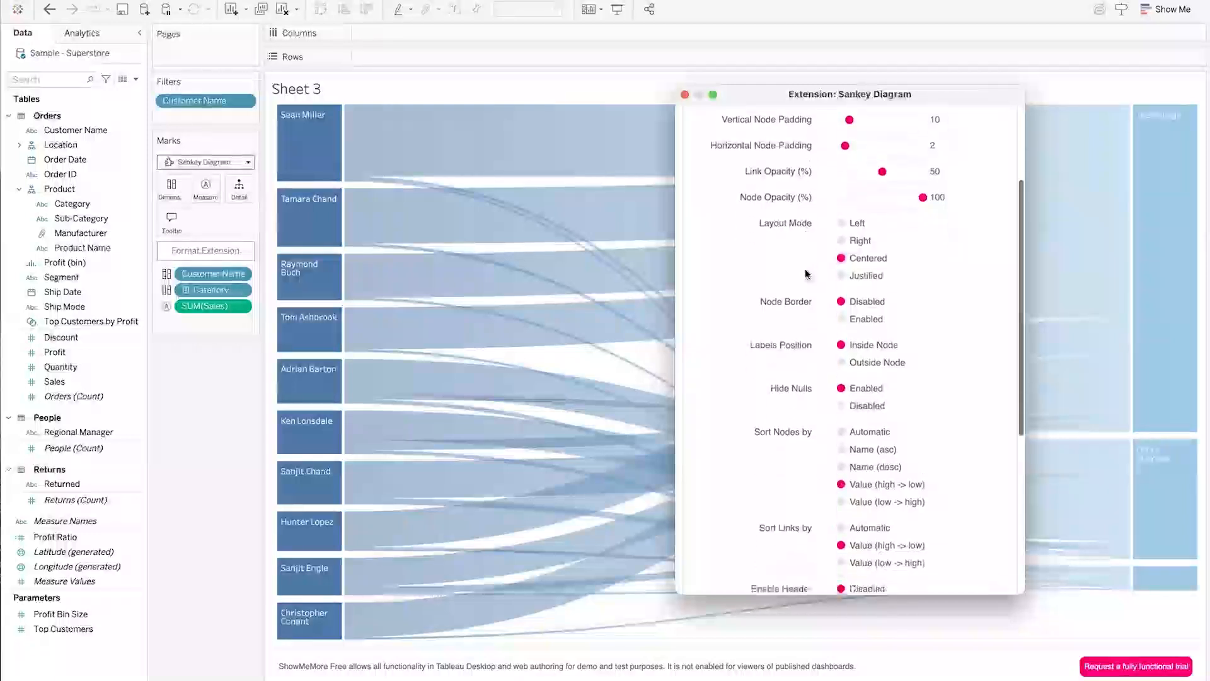
scroll(805, 268, "up", 5)
scroll(804, 271, "down", 10)
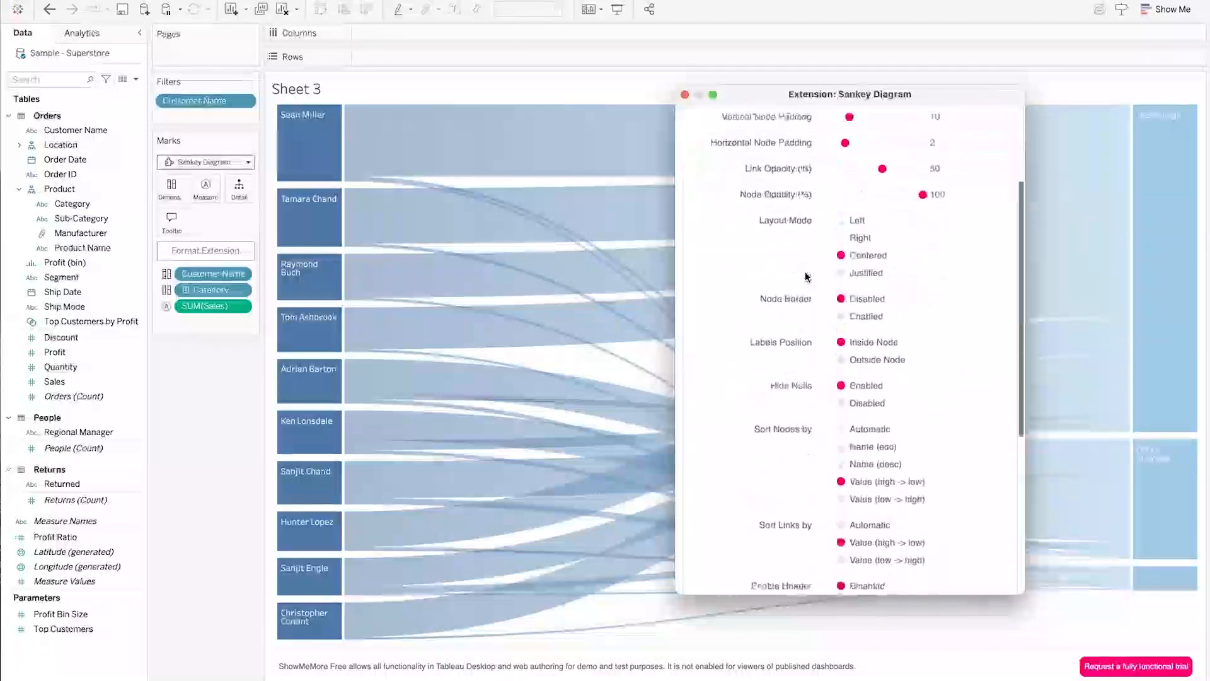
scroll(813, 298, "down", 3)
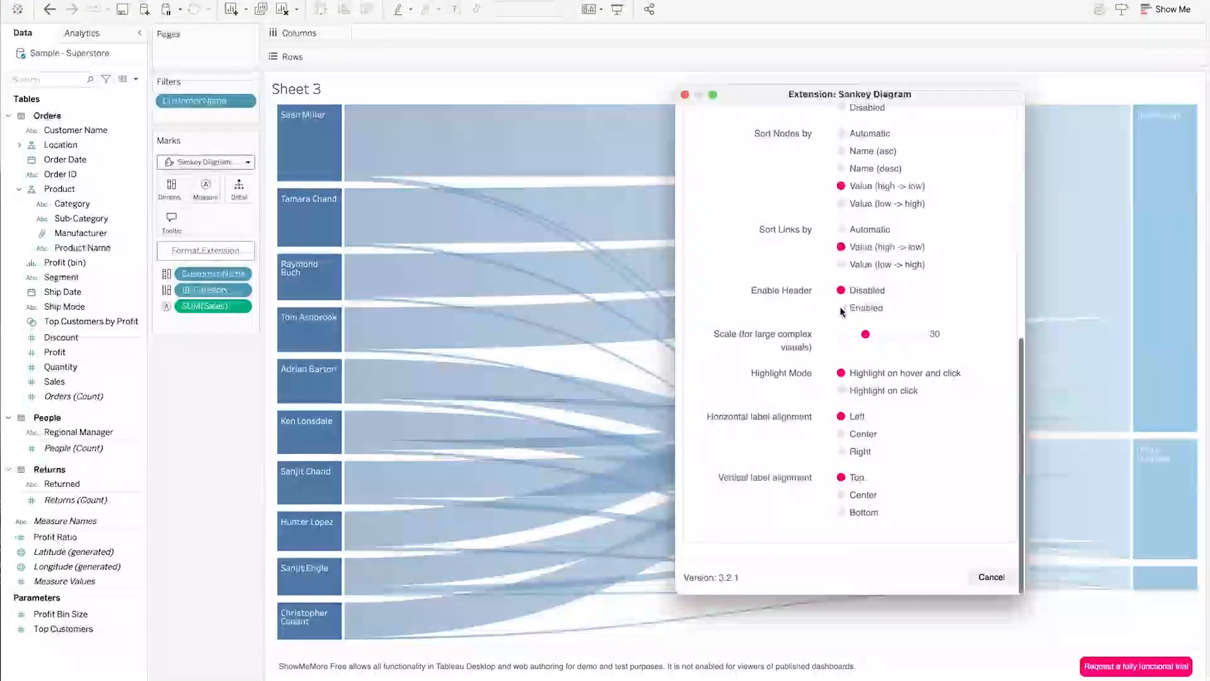
left_click(842, 309)
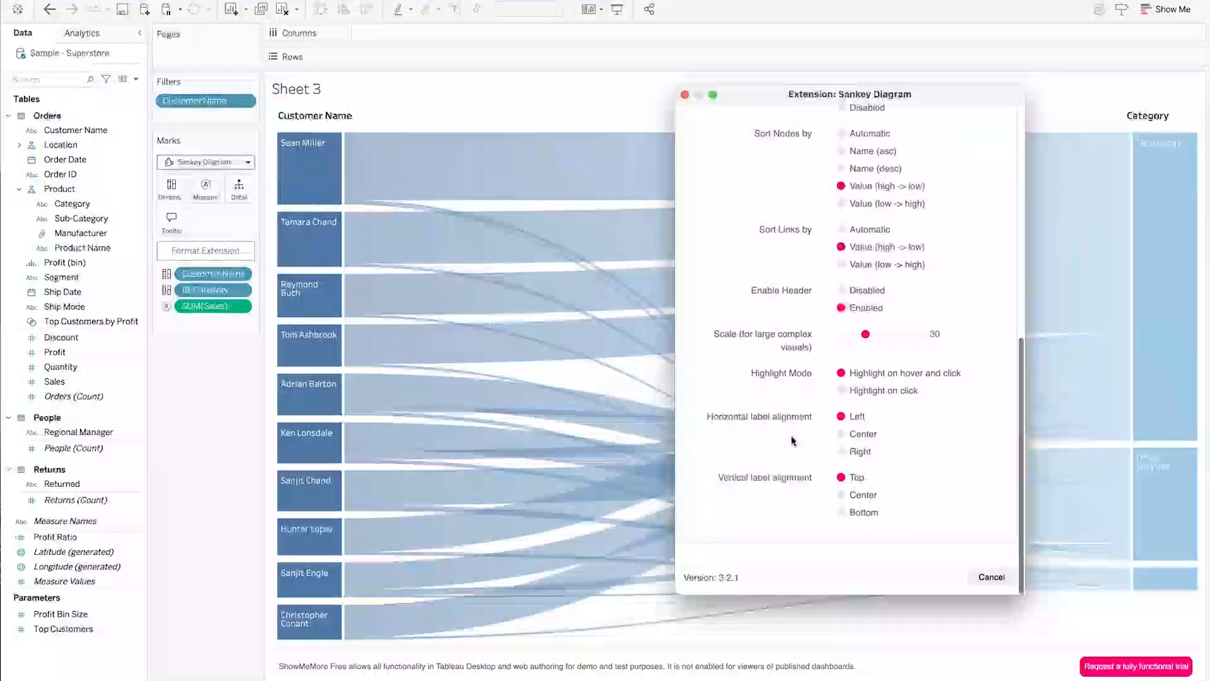
Set the horizontal and vertical label alignment to Center, keep highlighting on hover and click, and apply the configuration
left_click(843, 434)
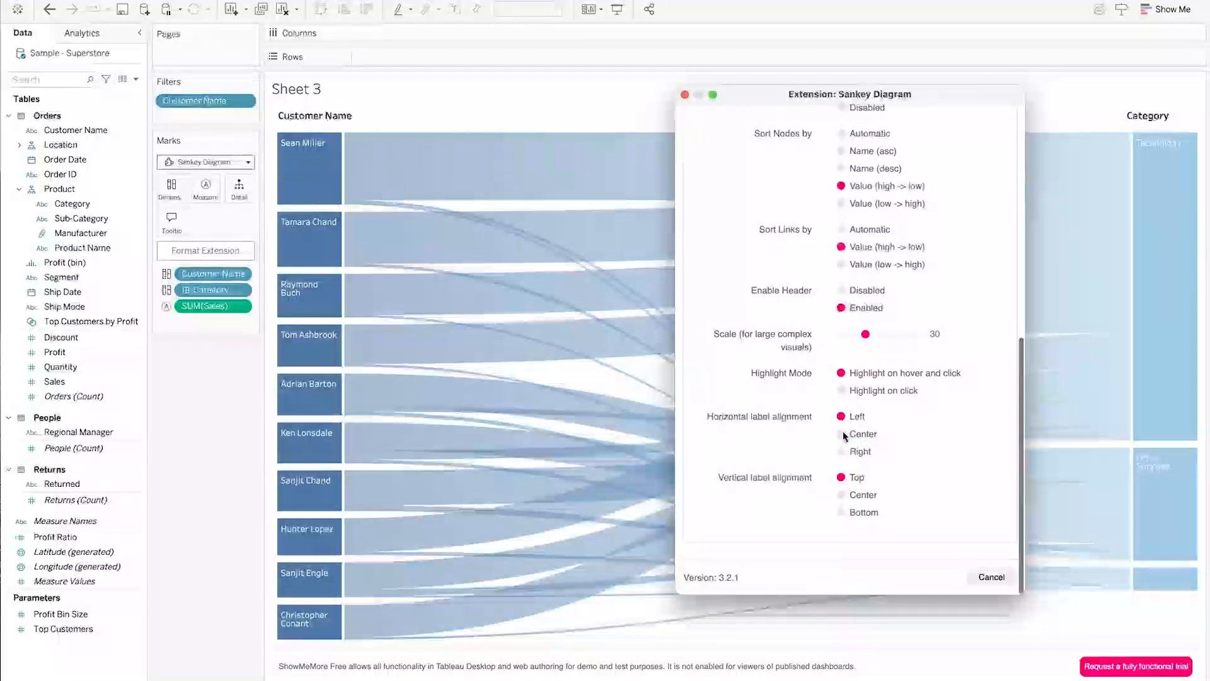
left_click(843, 496)
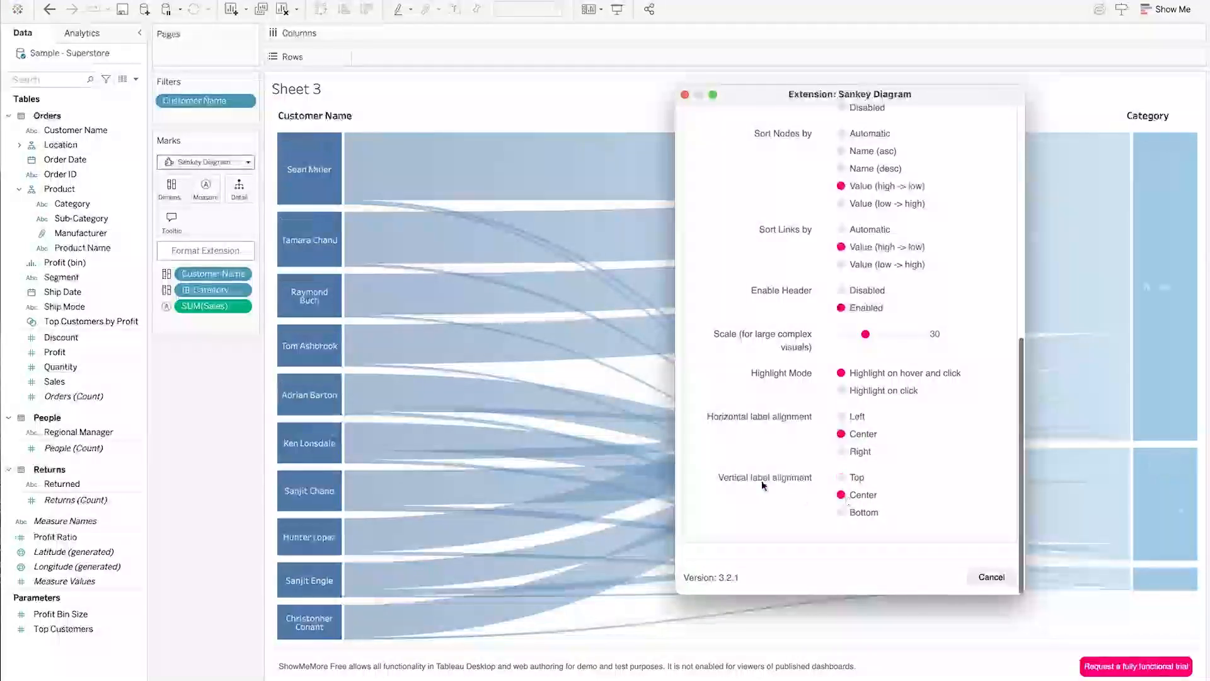
left_click(840, 390)
left_click(842, 373)
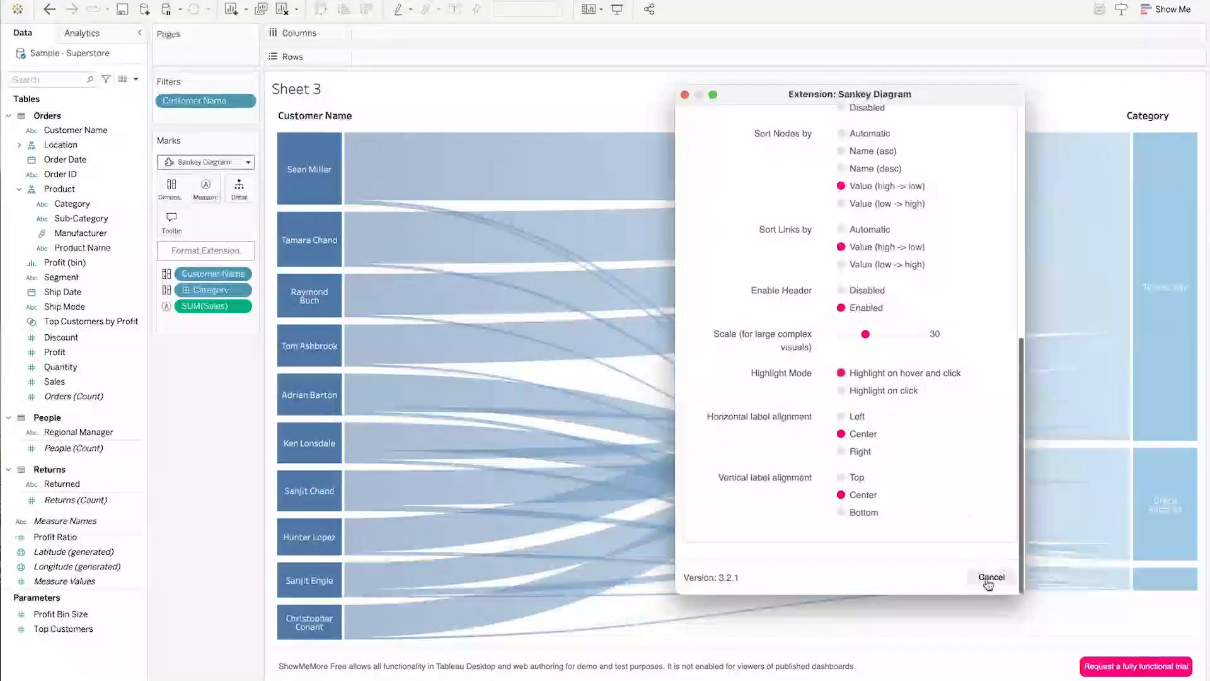
scroll(936, 407, "up", 10)
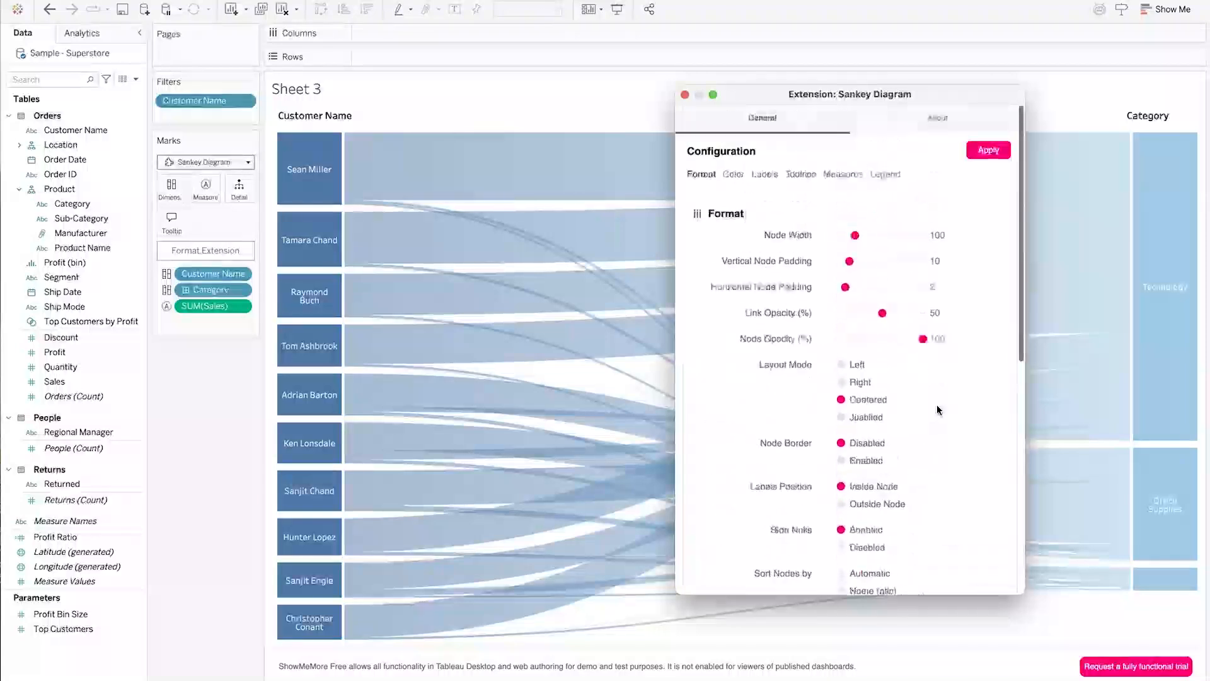
left_click(988, 152)
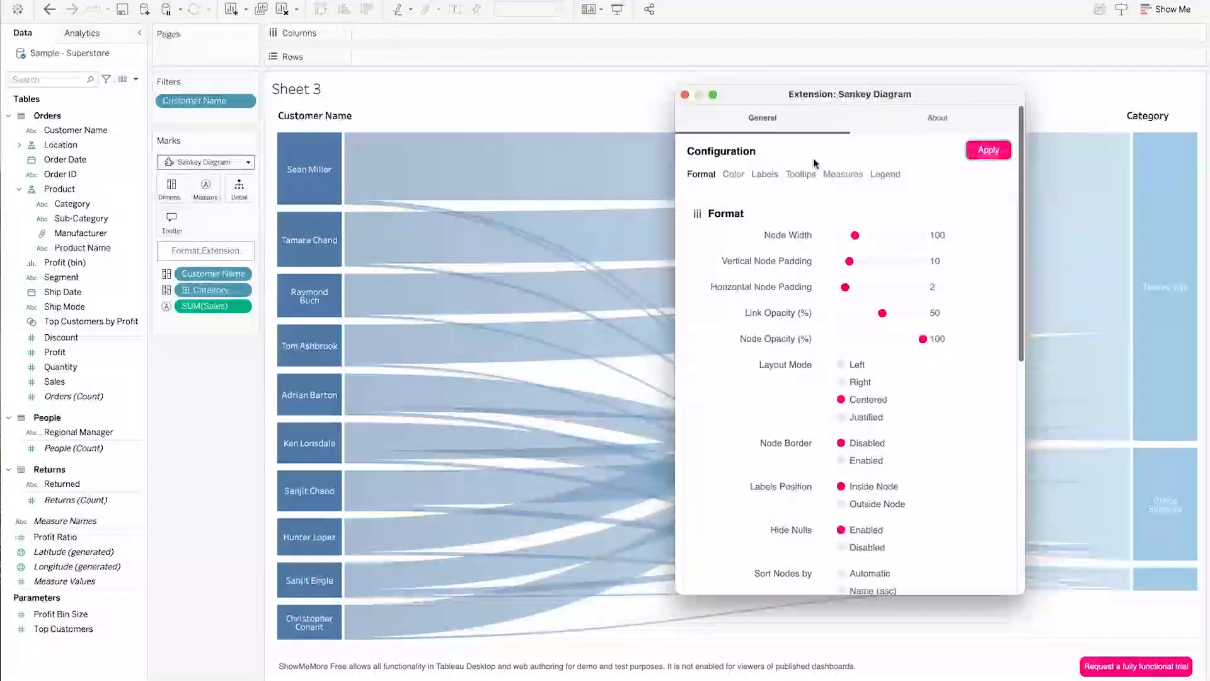
Color the Sankey so that all values have unique colors and review the colors assigned to each value
left_click(735, 176)
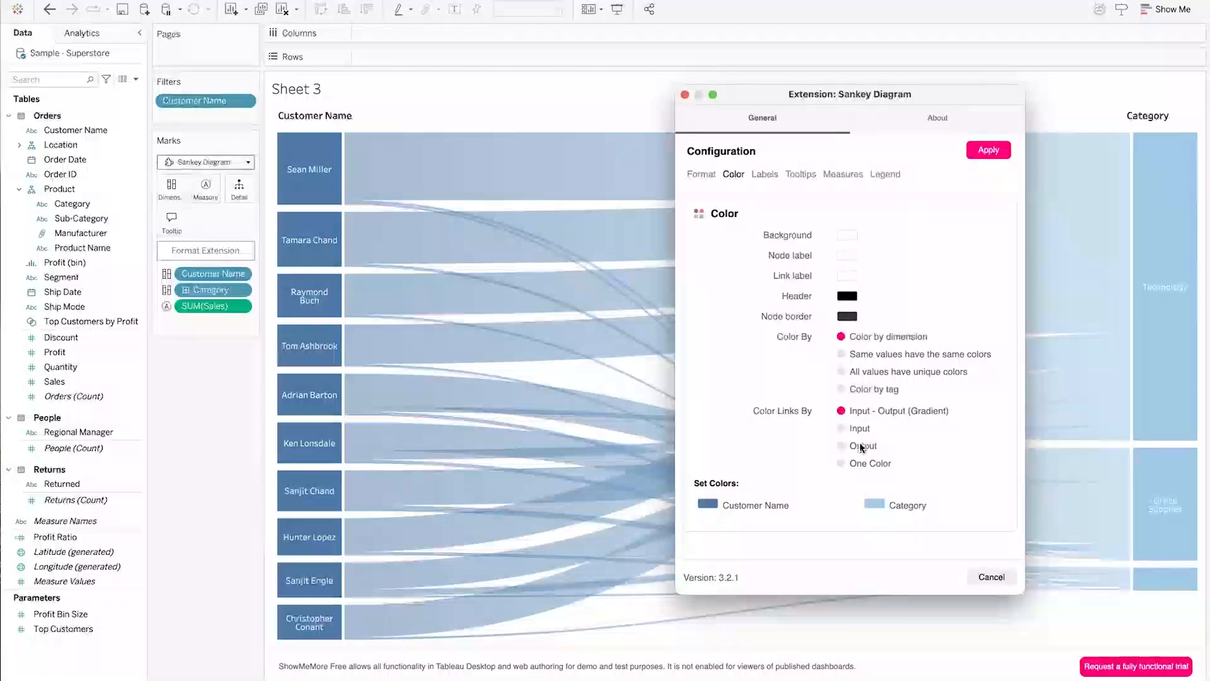
left_click(872, 359)
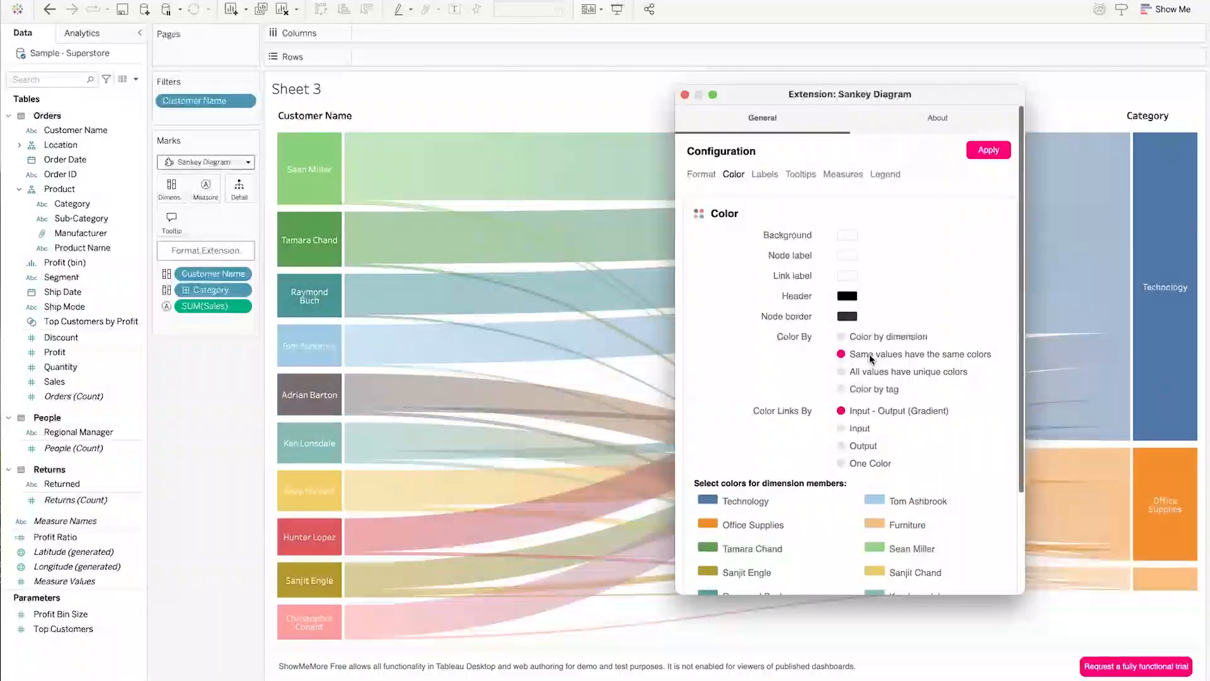
left_click(862, 376)
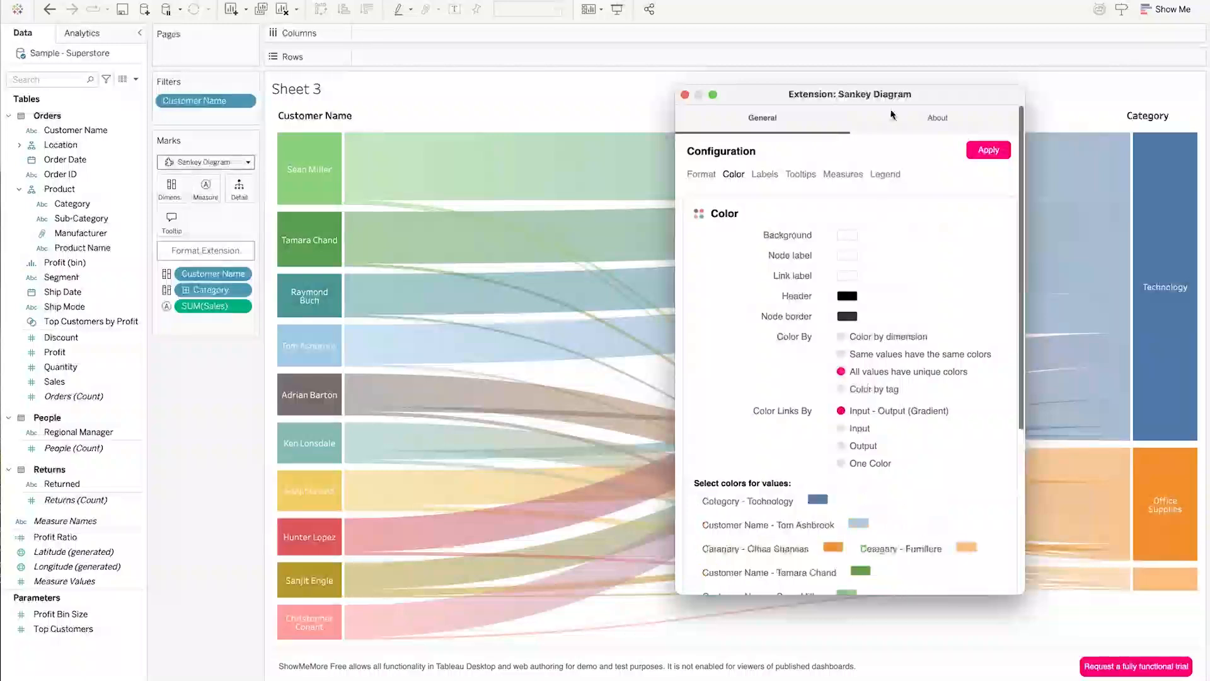
left_click_drag(910, 95, 899, 45)
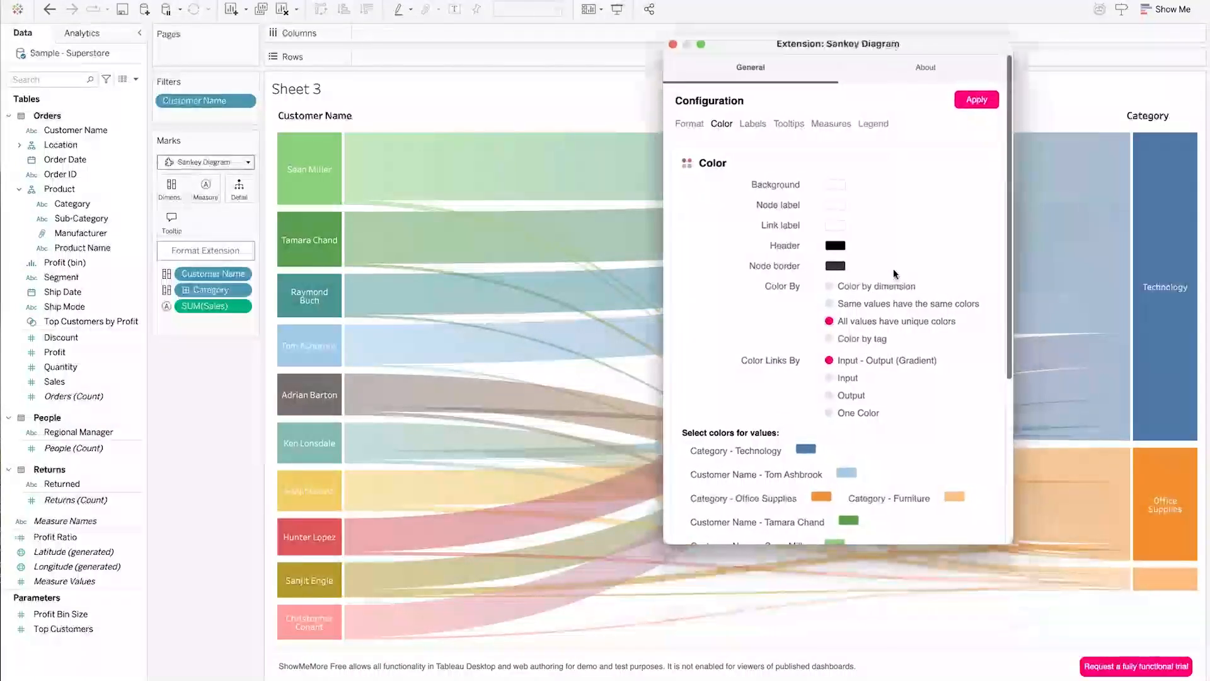
scroll(848, 342, "down", 5)
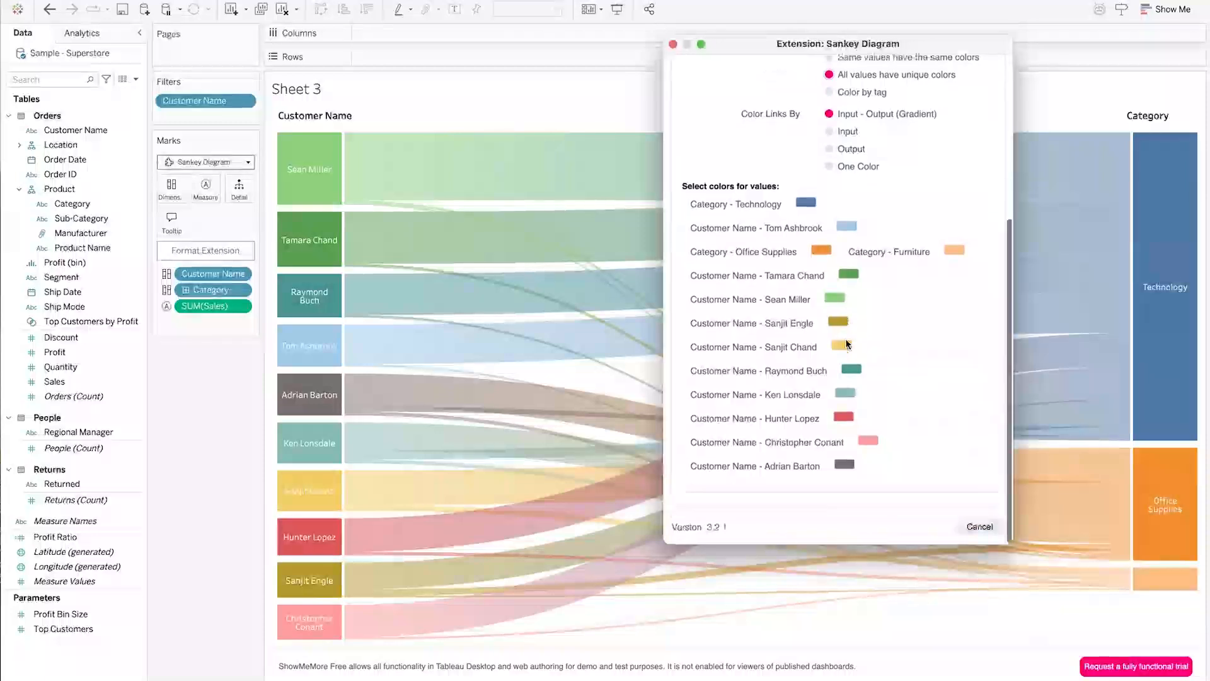
scroll(847, 344, "up", 5)
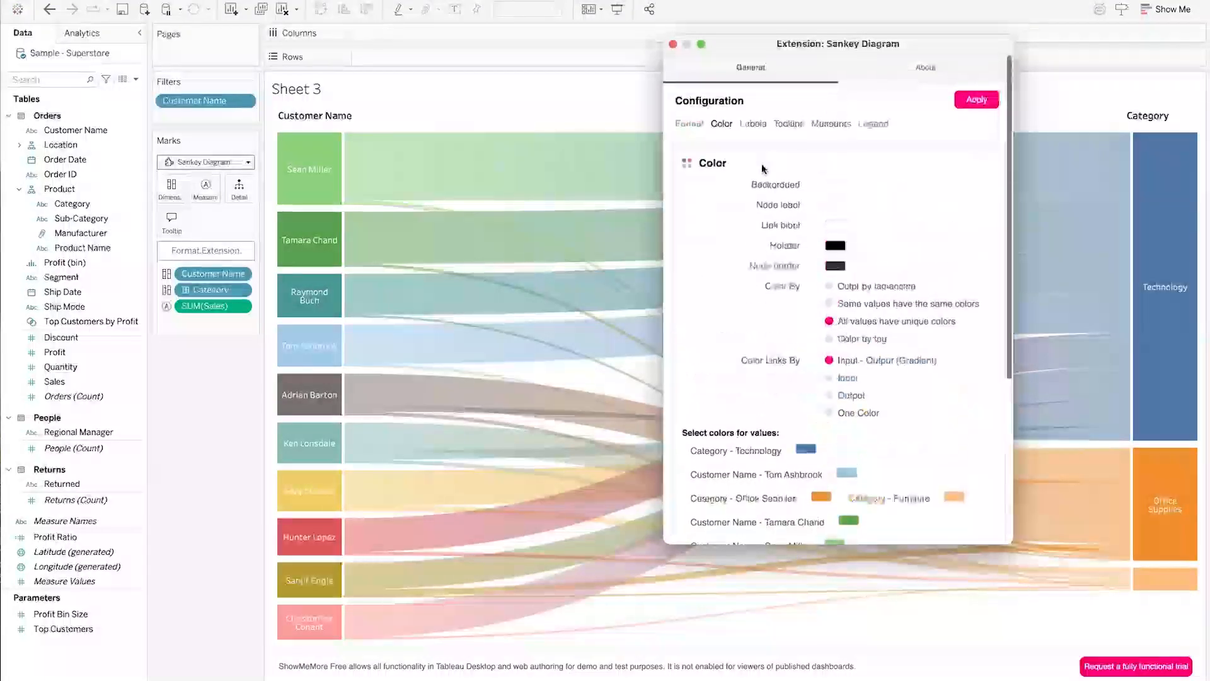
Review the Sankey's label, tooltip, measure and legend configuration options
left_click(755, 128)
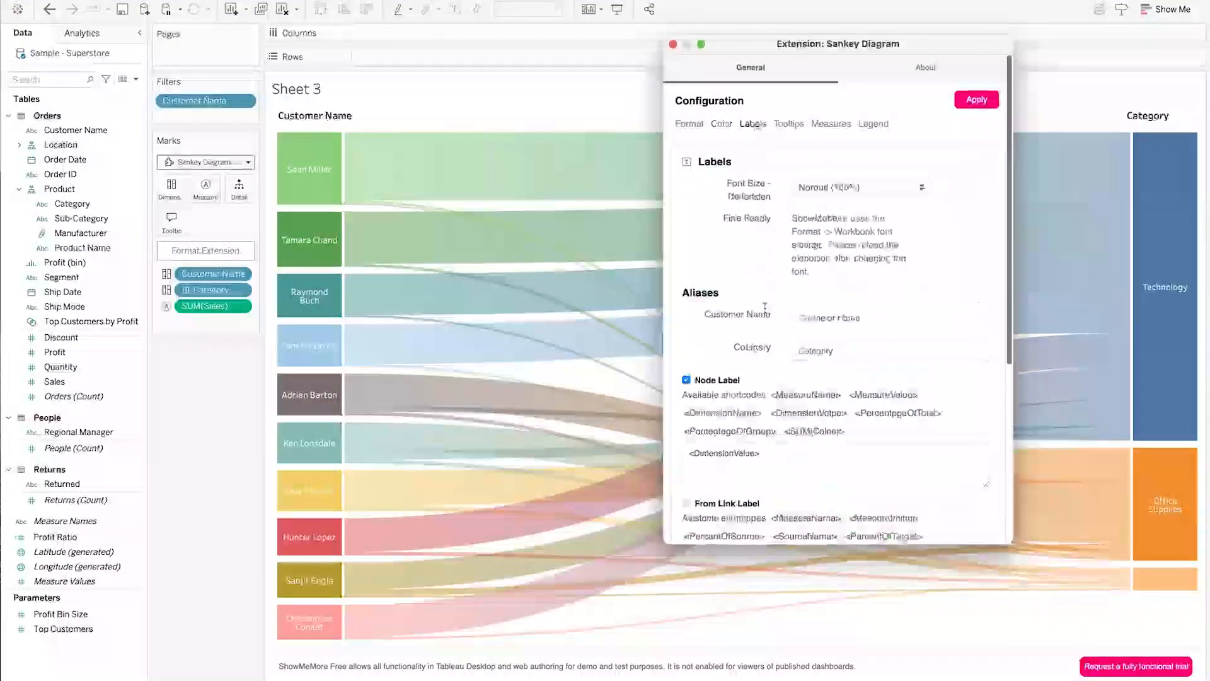
scroll(766, 307, "down", 5)
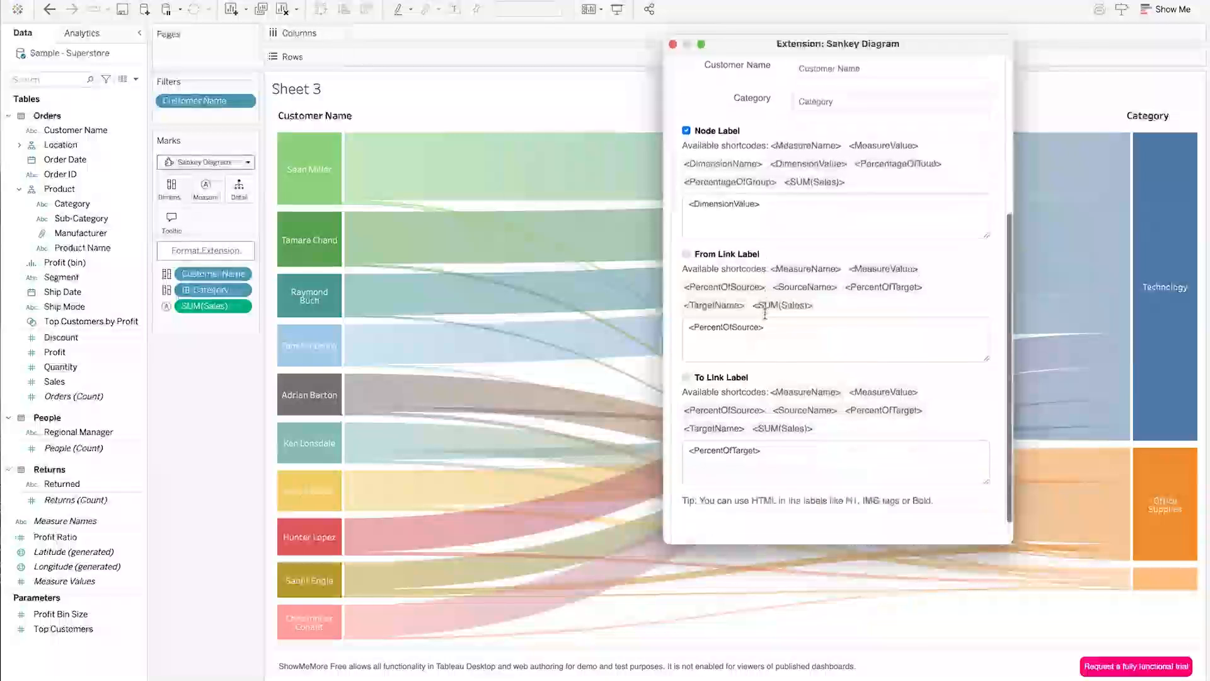
scroll(765, 314, "down", 1)
scroll(765, 313, "up", 6)
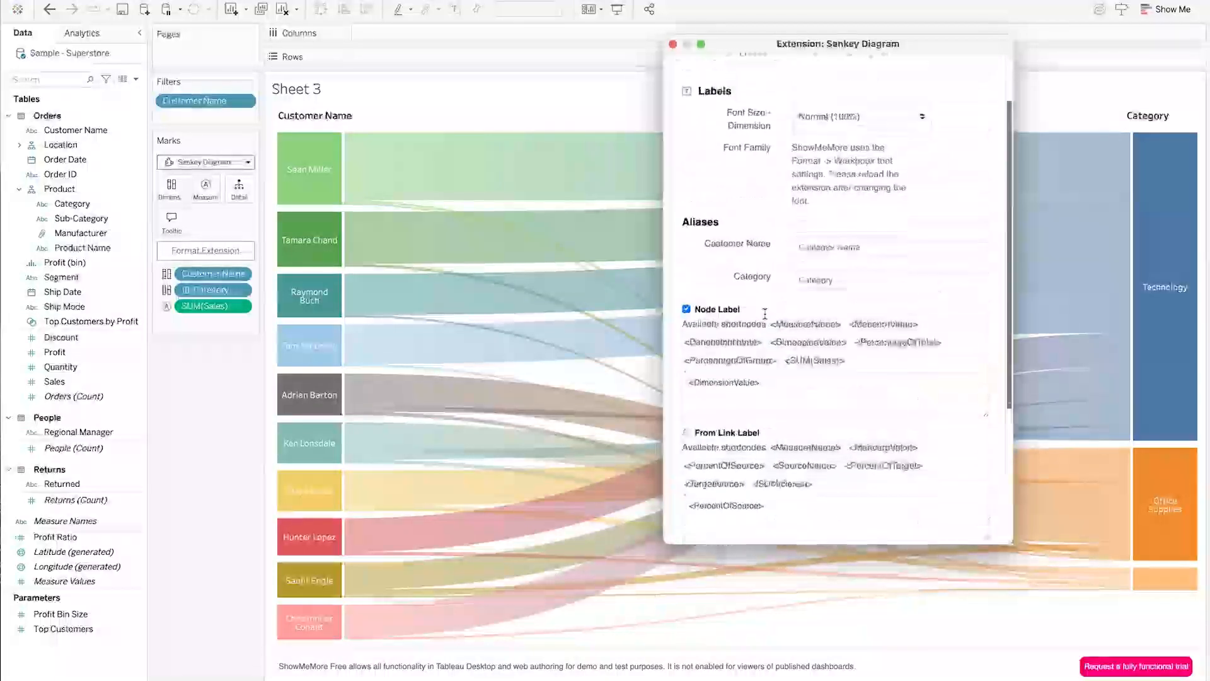
left_click(796, 124)
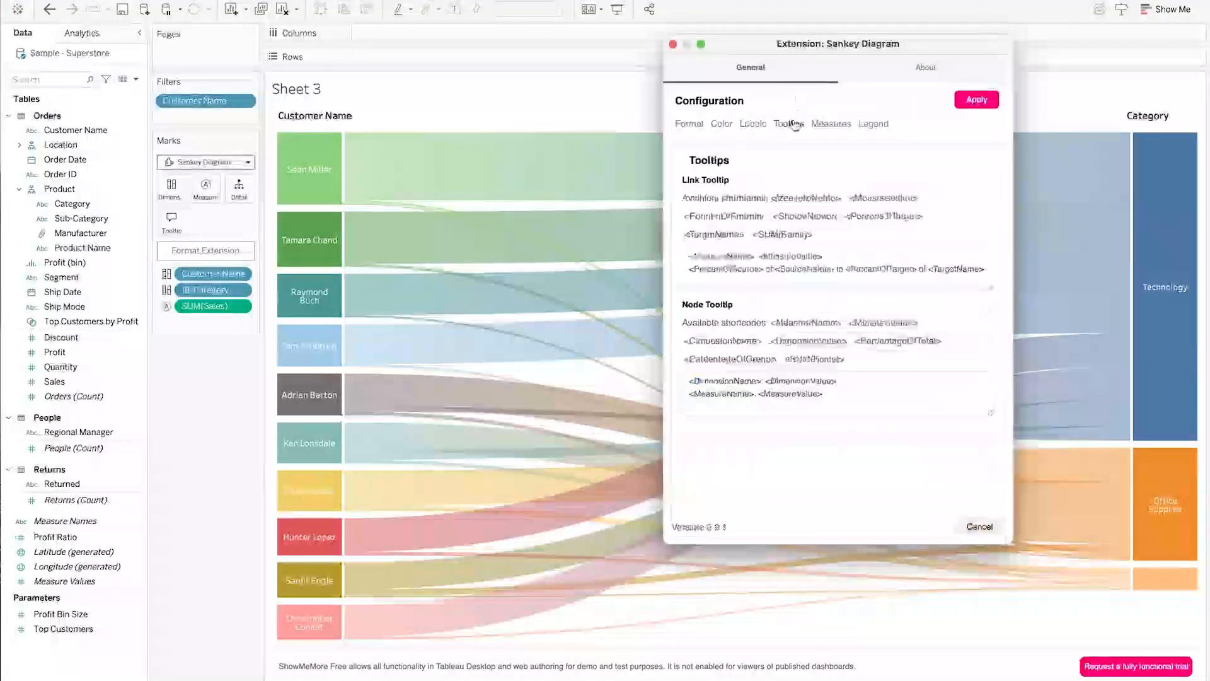
left_click(832, 124)
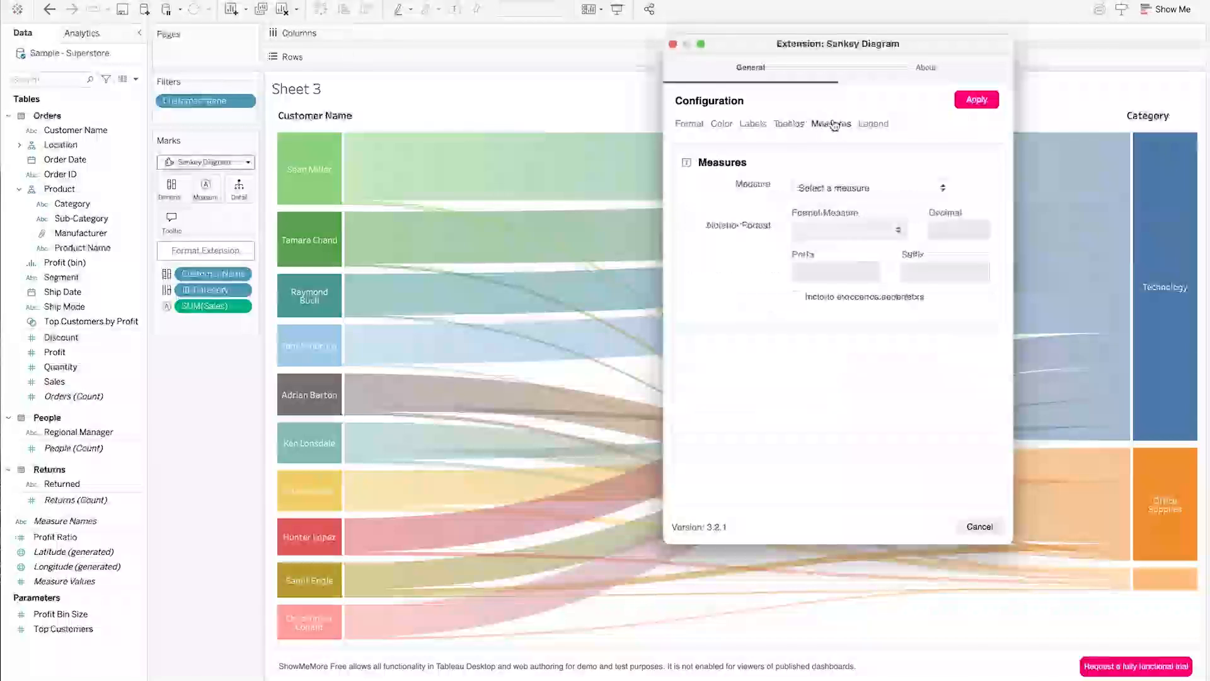
left_click(874, 123)
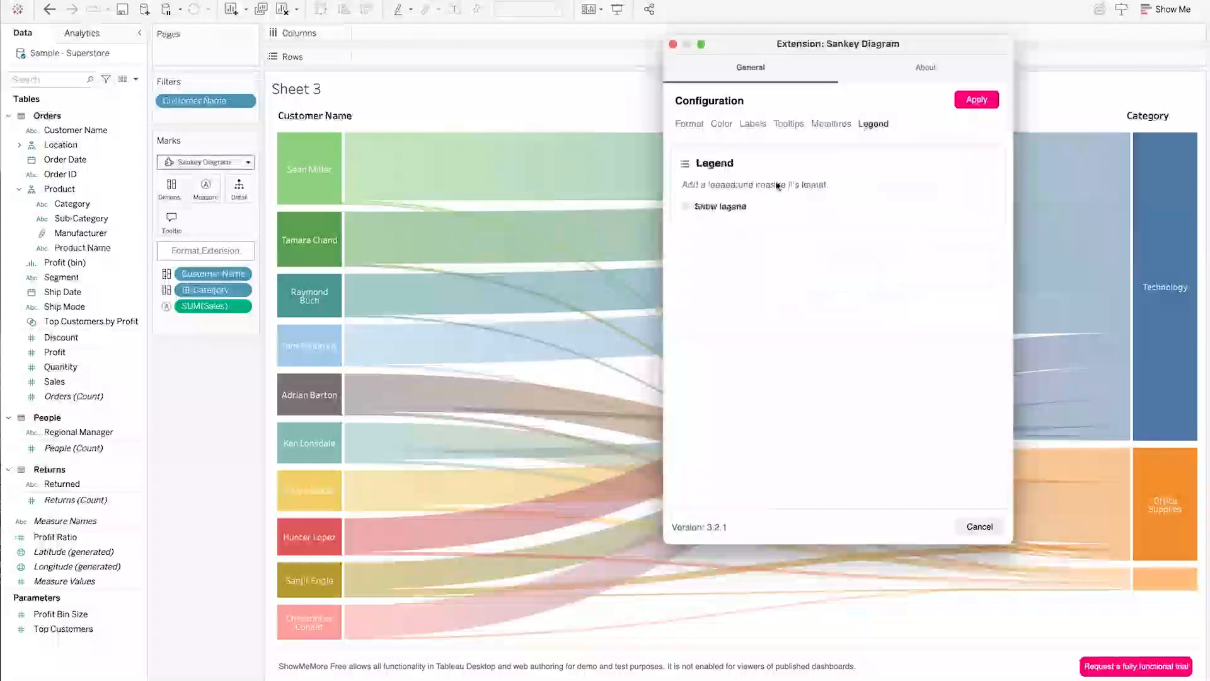
Try showing the color legend for the Sankey, toggling it on and off
left_click(686, 206)
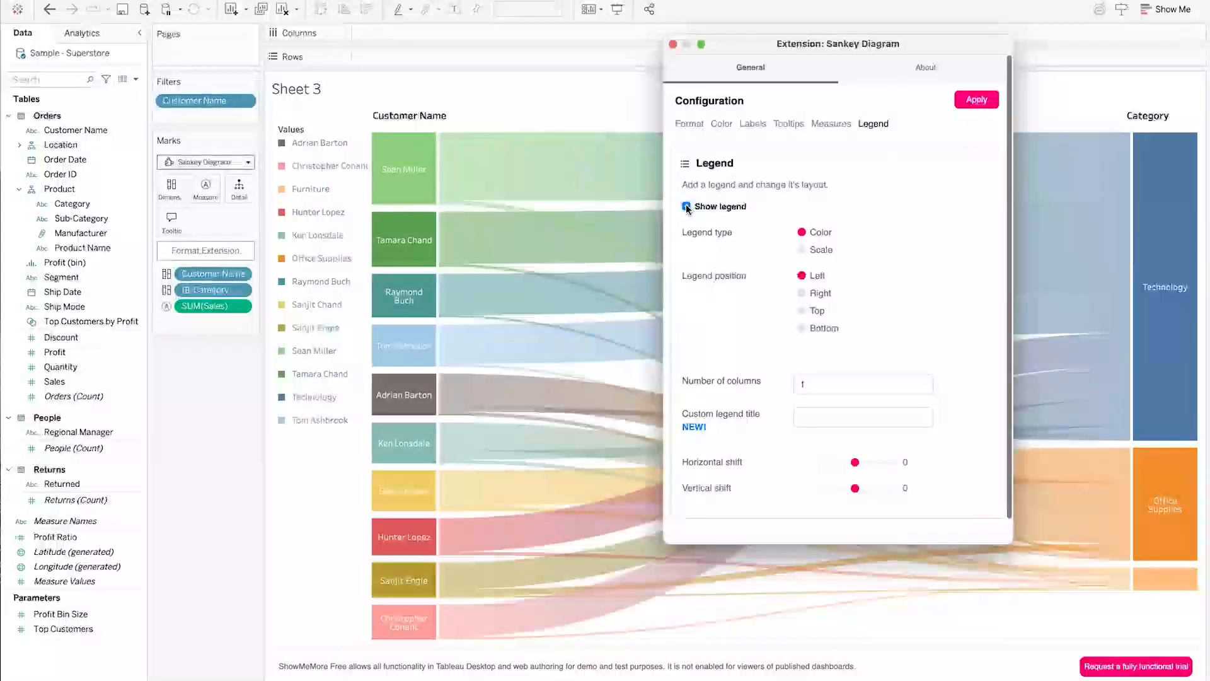
left_click(686, 207)
left_click(686, 207)
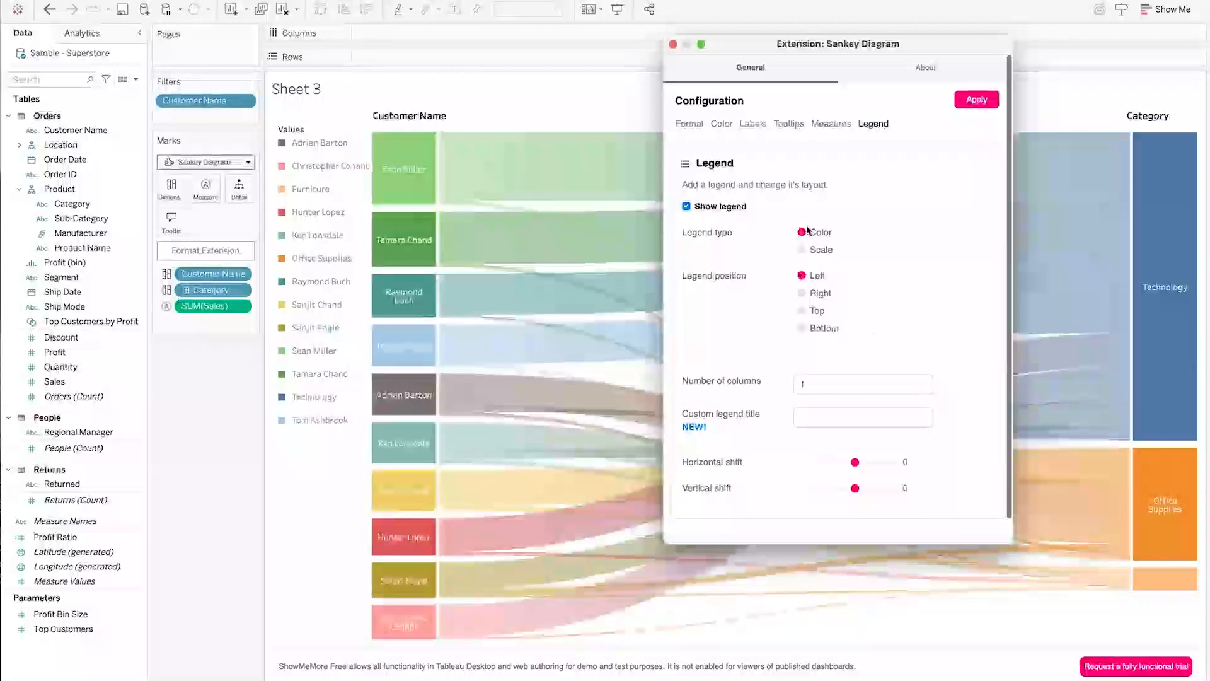
left_click(686, 207)
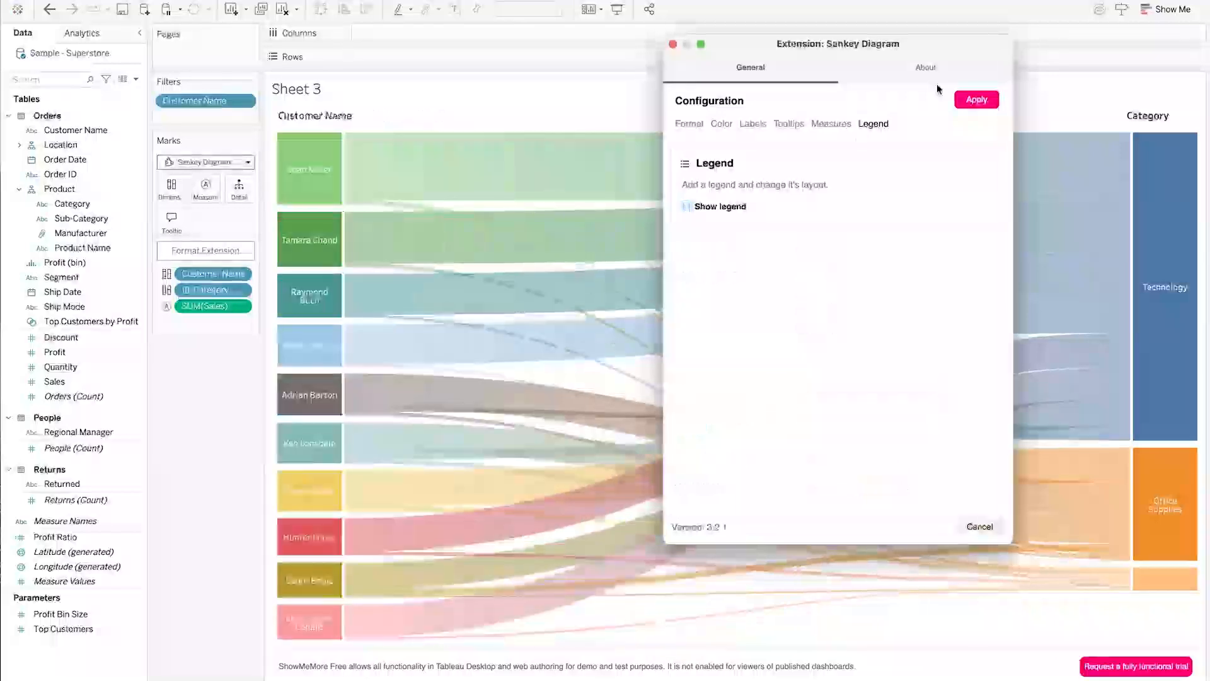
Apply the Sankey configuration and close its window
left_click(976, 101)
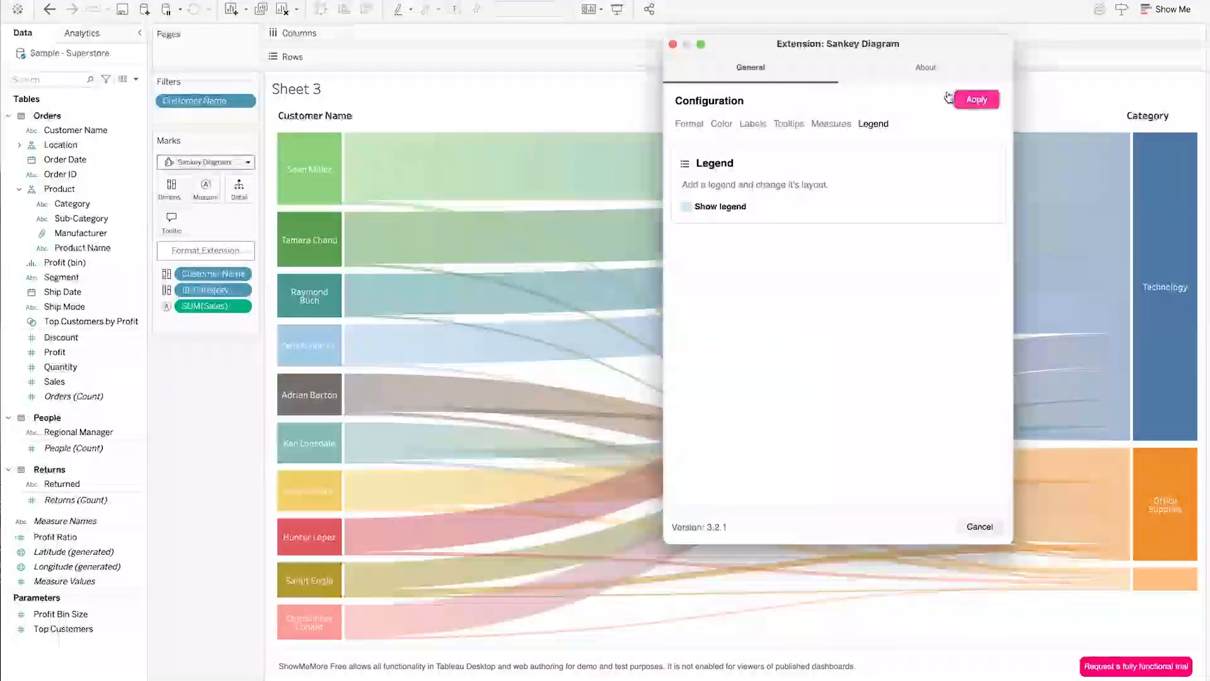
left_click(673, 45)
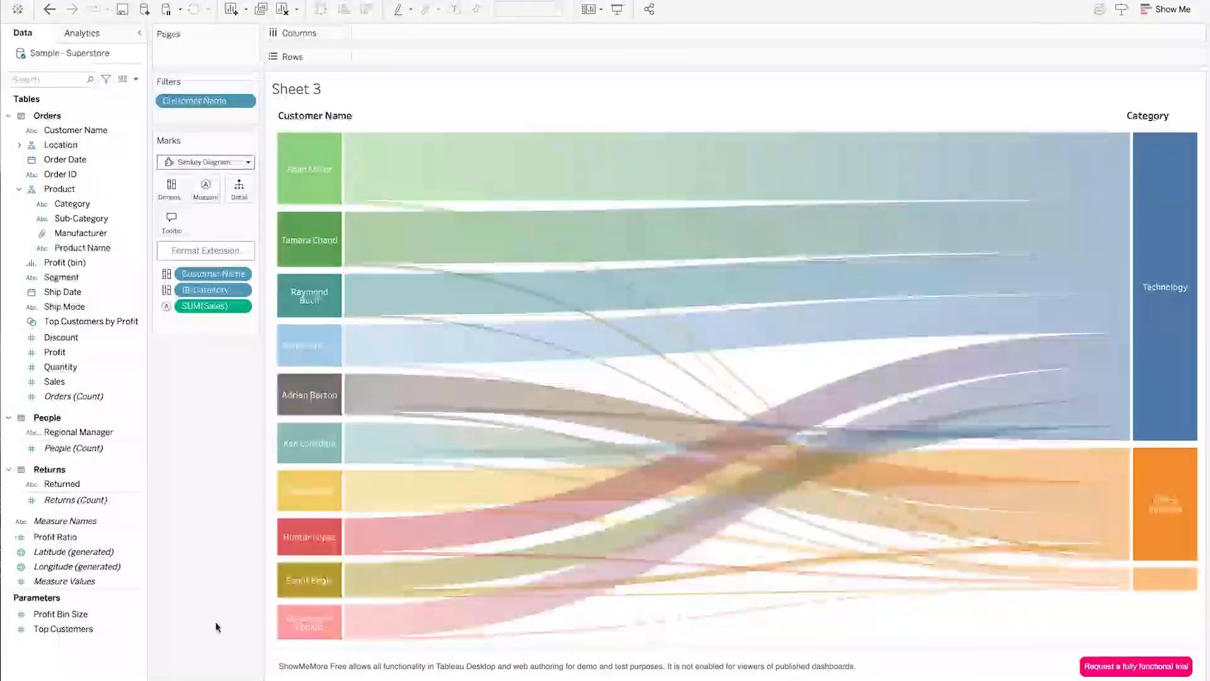
Rename the current worksheet as Infotopics Sankey
right_click(302, 680)
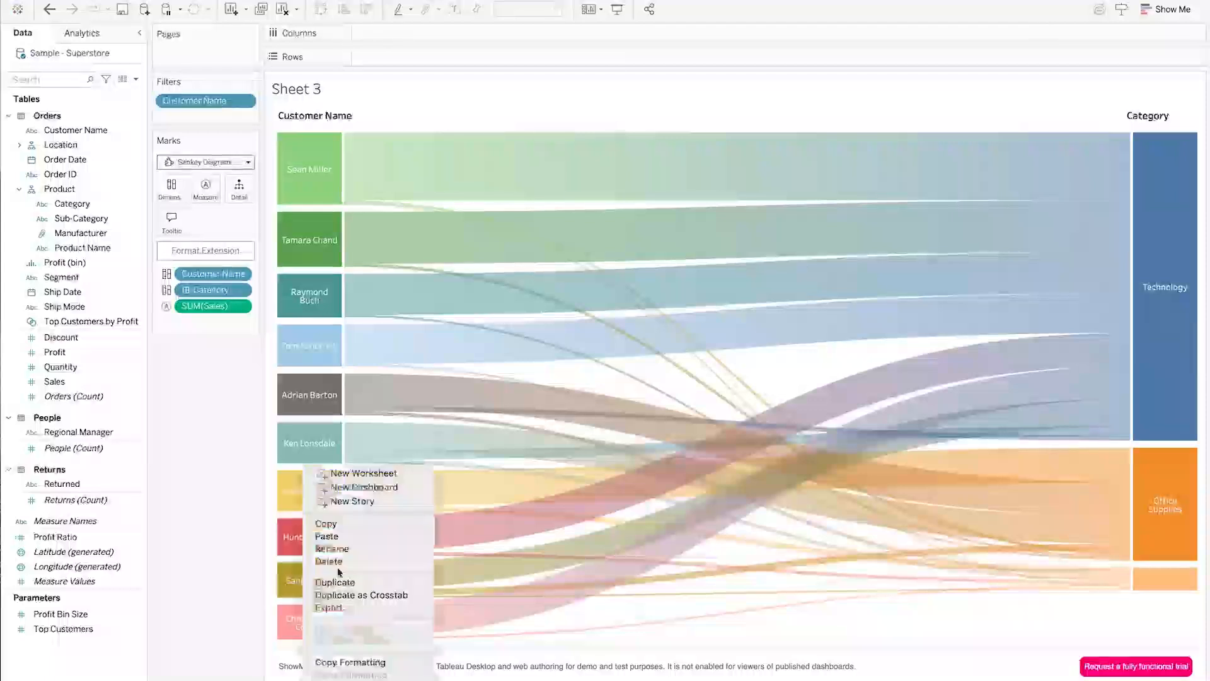
left_click(338, 549)
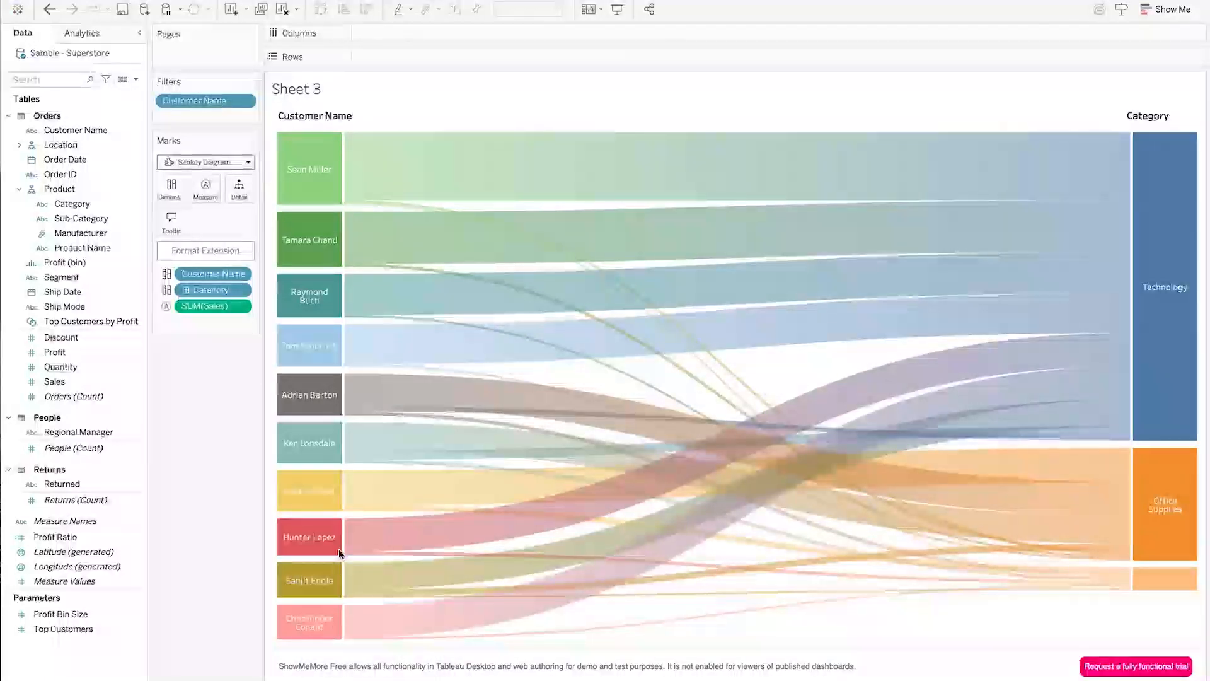
type("Infotopics Sankey")
key("Return")
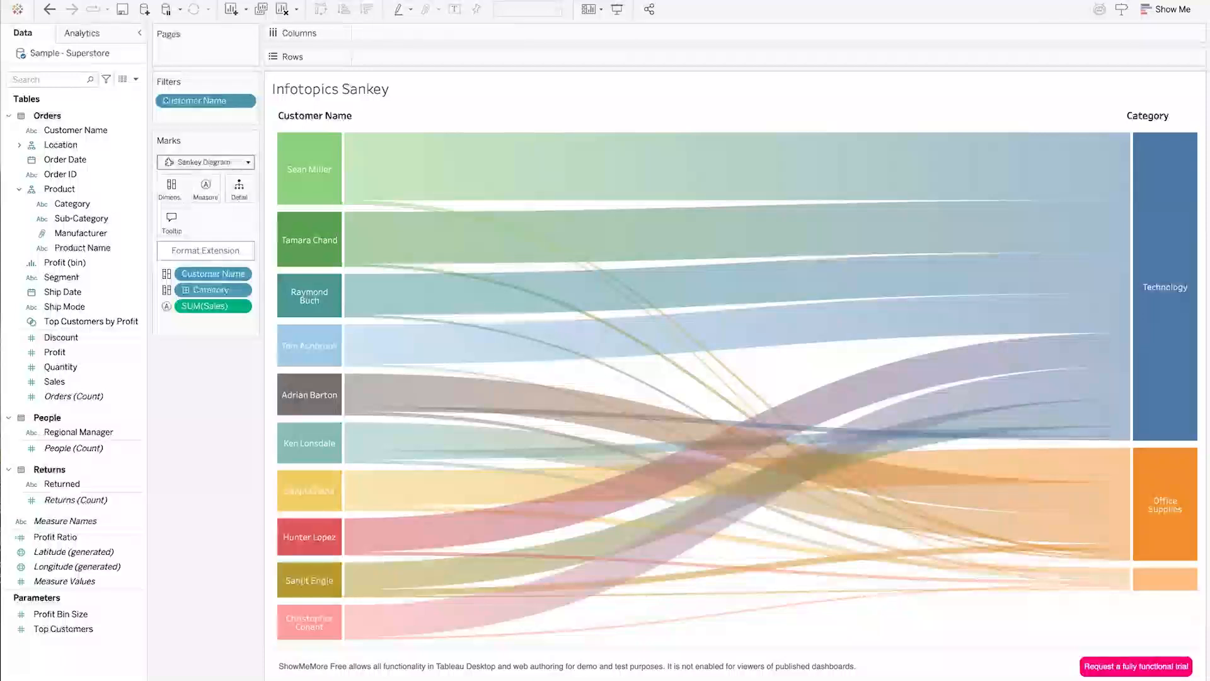
Create a new worksheet and search the viz extensions available for its mark type for infotopics
key("ctrl+m")
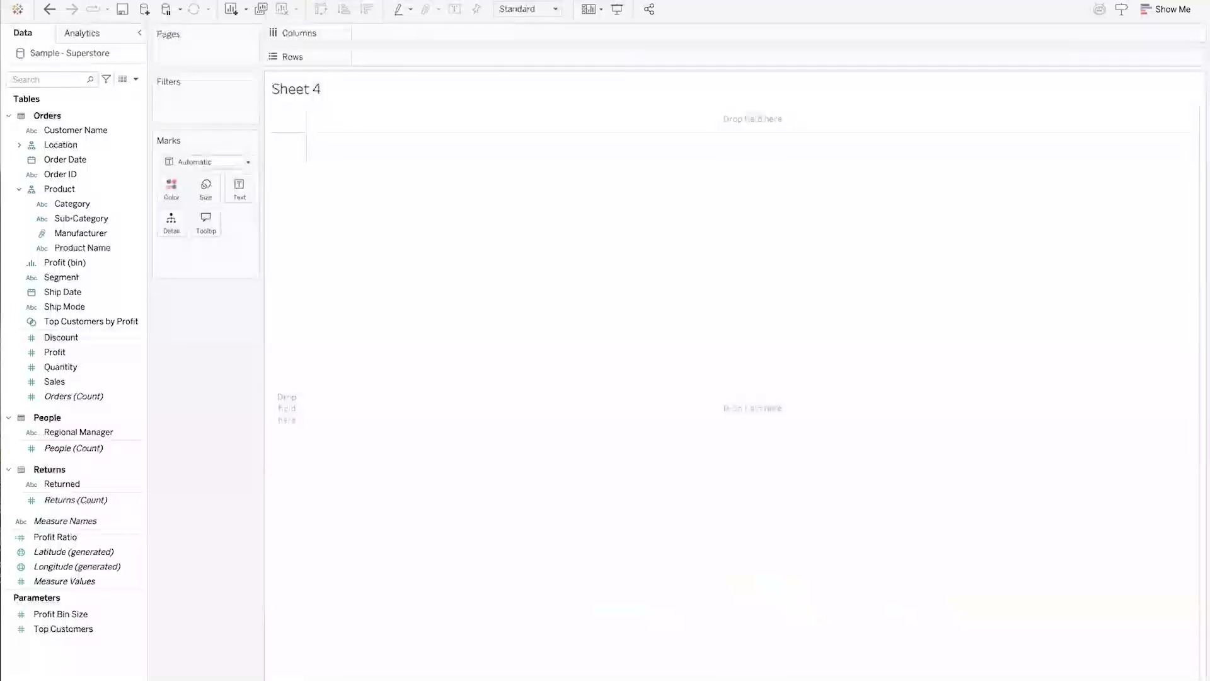
left_click(44, 78)
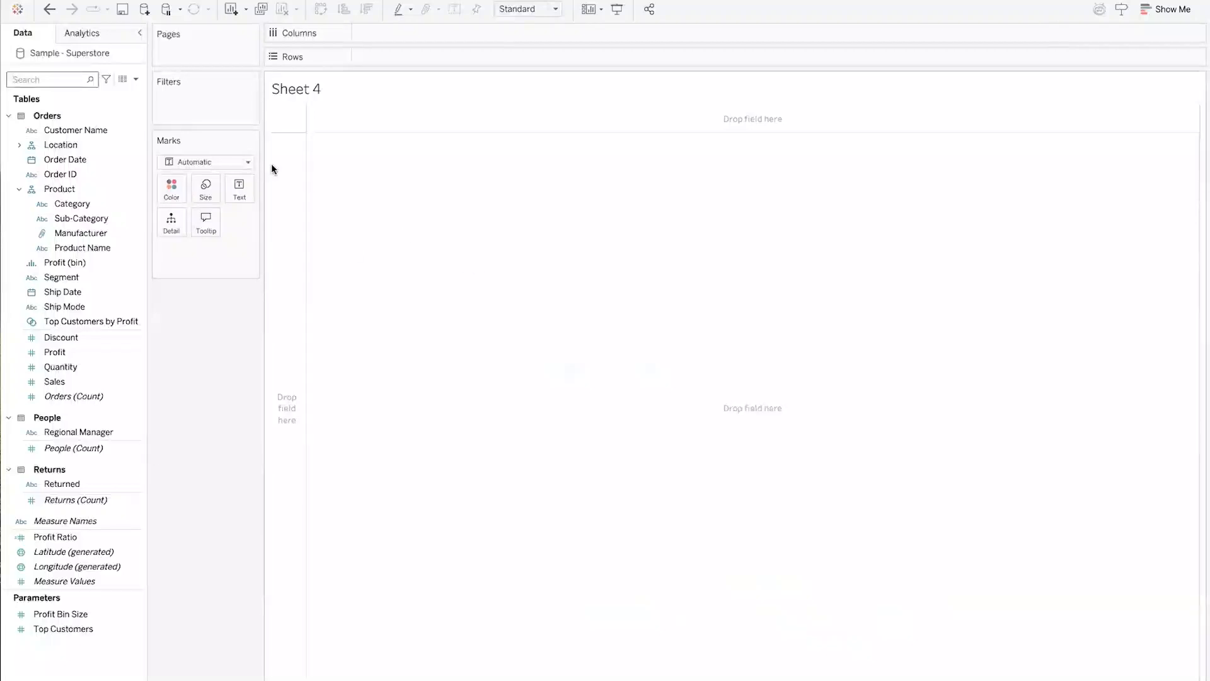
left_click(248, 162)
left_click(200, 461)
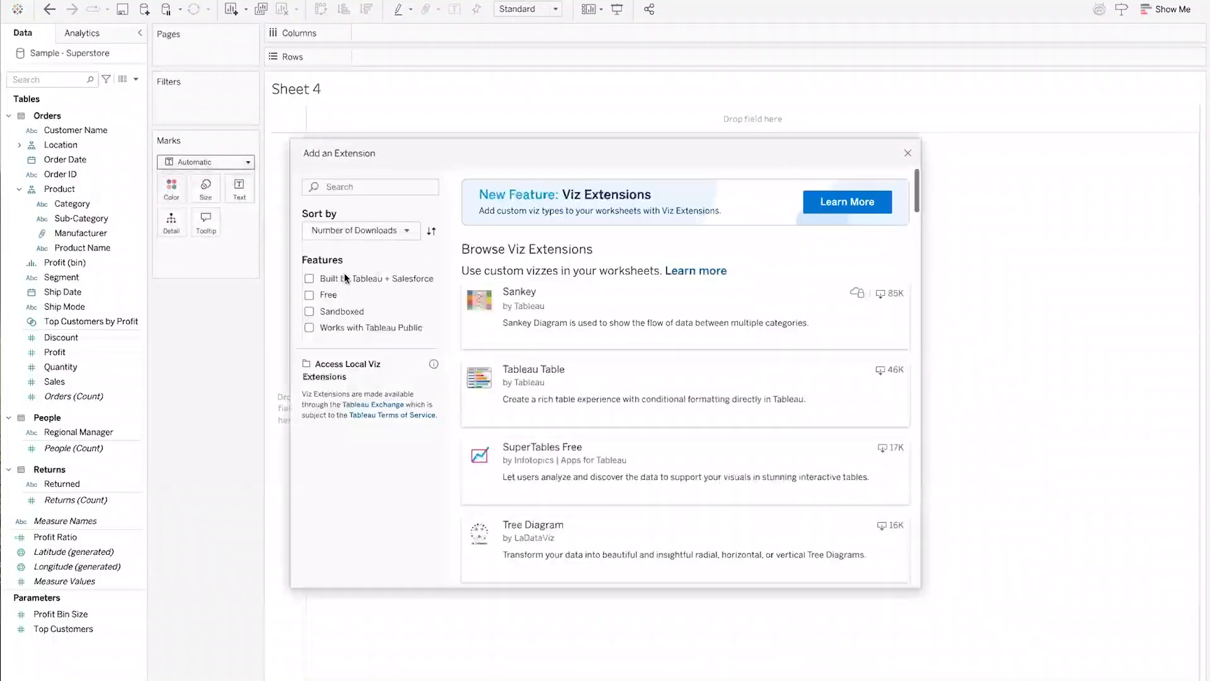
left_click(549, 397)
left_click(309, 189)
left_click(341, 189)
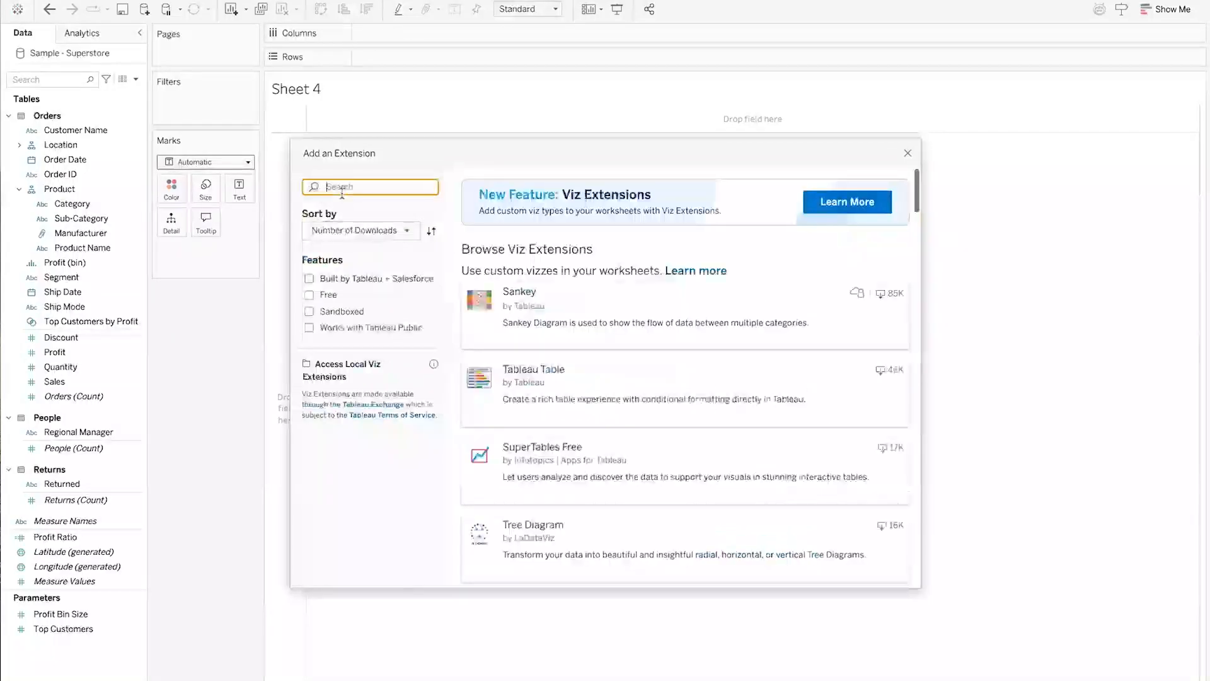
type("info")
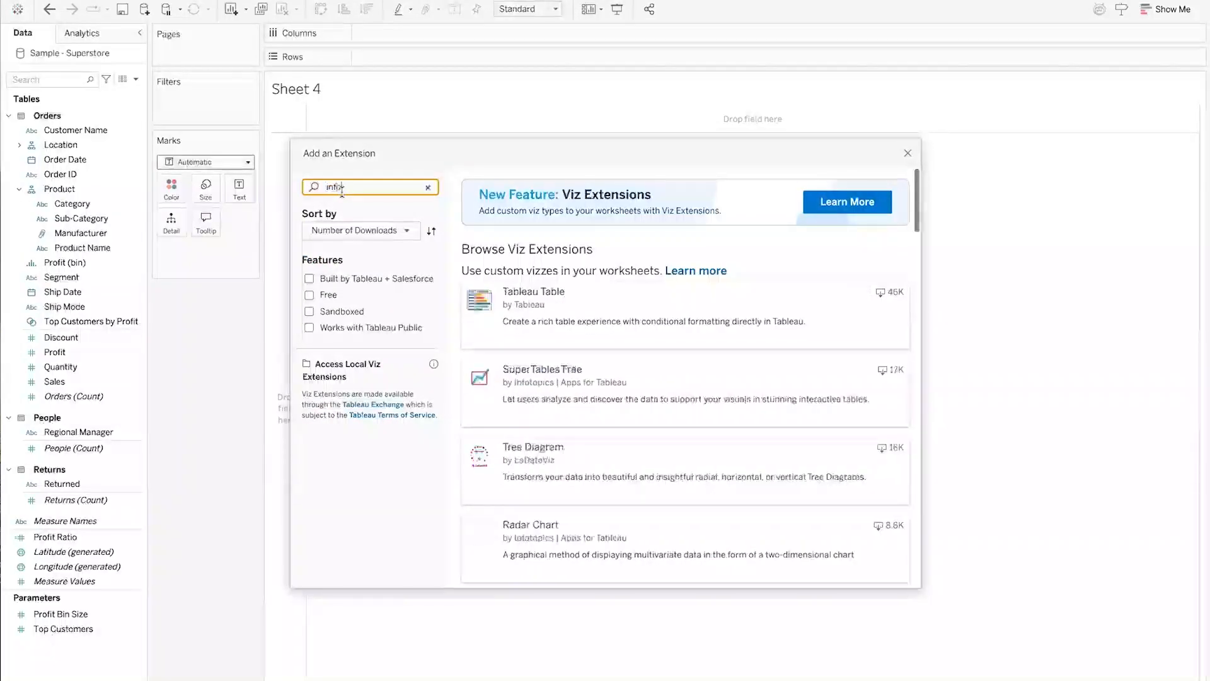
type("topics")
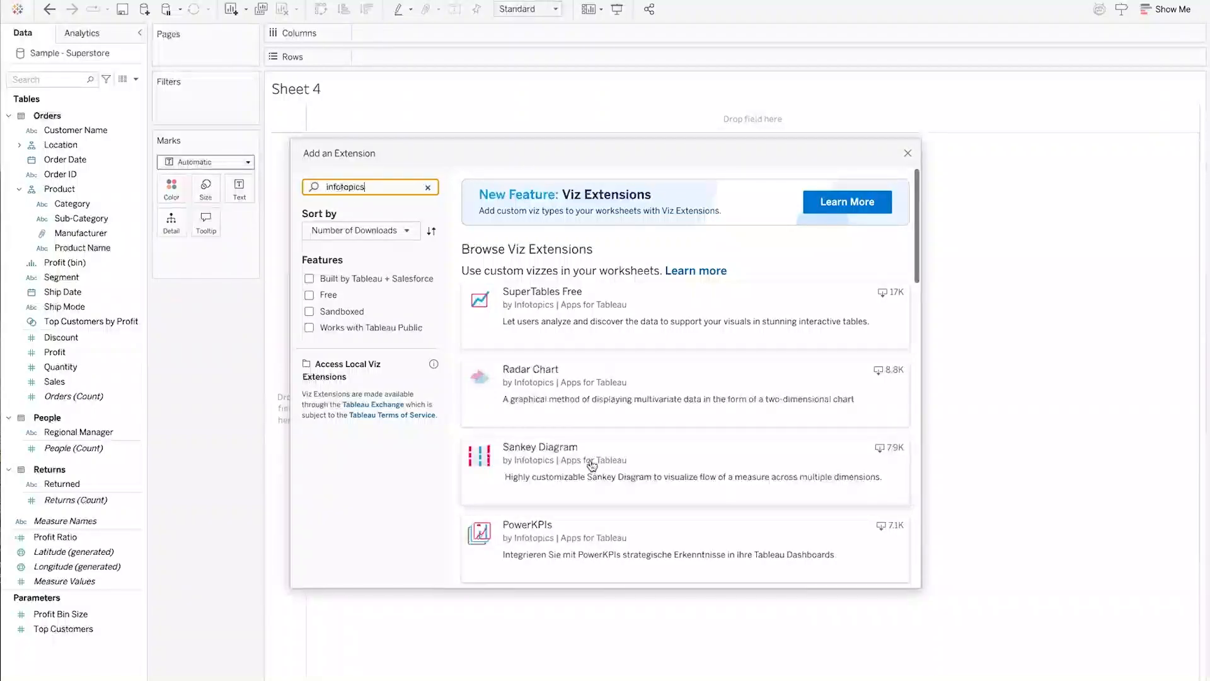
Browse the Infotopics extensions, add SuperTables Free to the worksheet and allow it to run
scroll(592, 465, "down", 5)
scroll(592, 465, "up", 3)
scroll(592, 465, "up", 1)
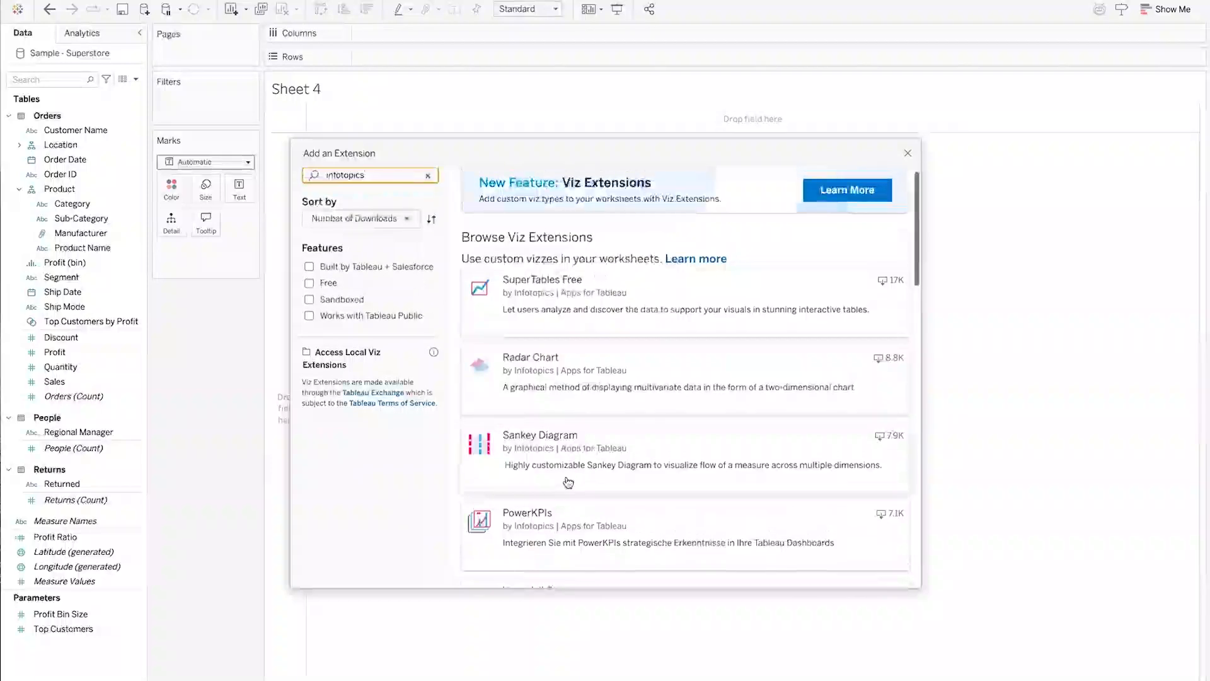
scroll(568, 482, "down", 3)
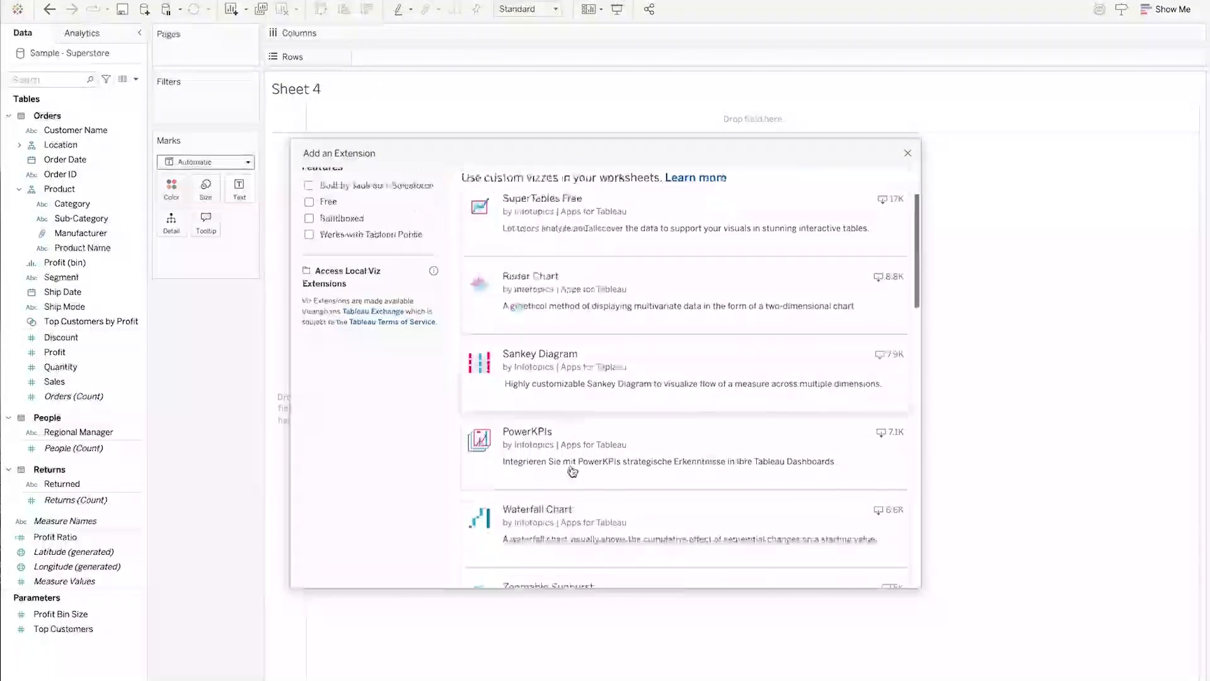
left_click(600, 210)
left_click(867, 228)
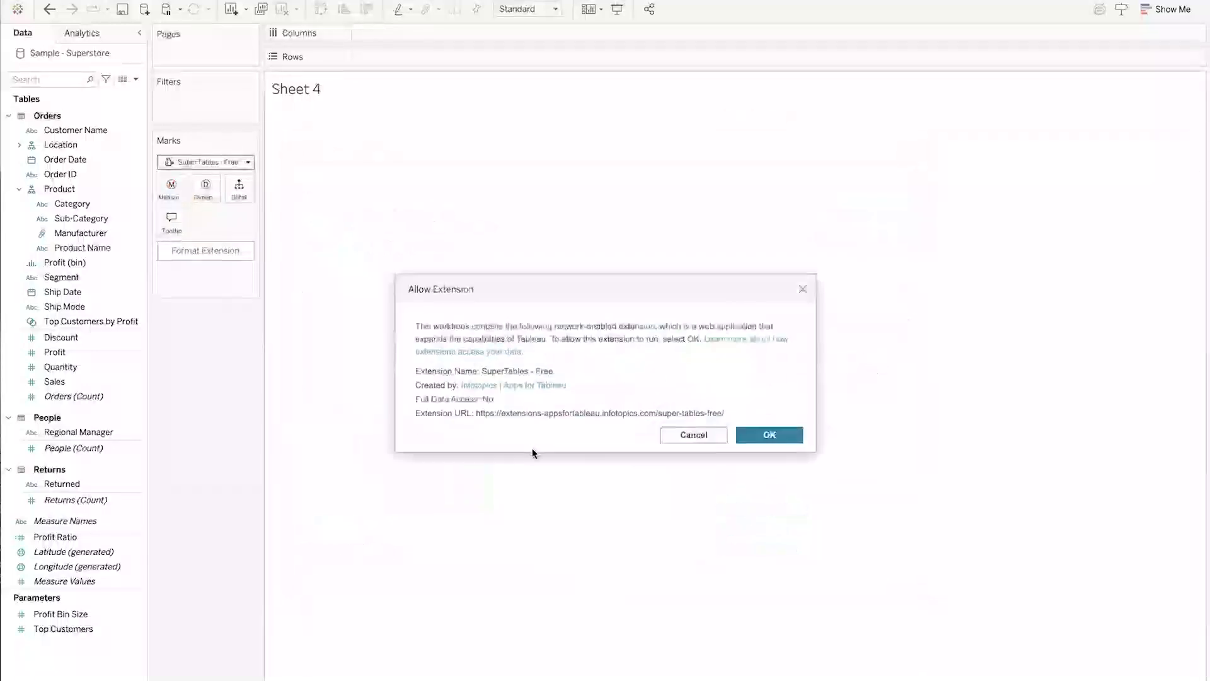
left_click(779, 436)
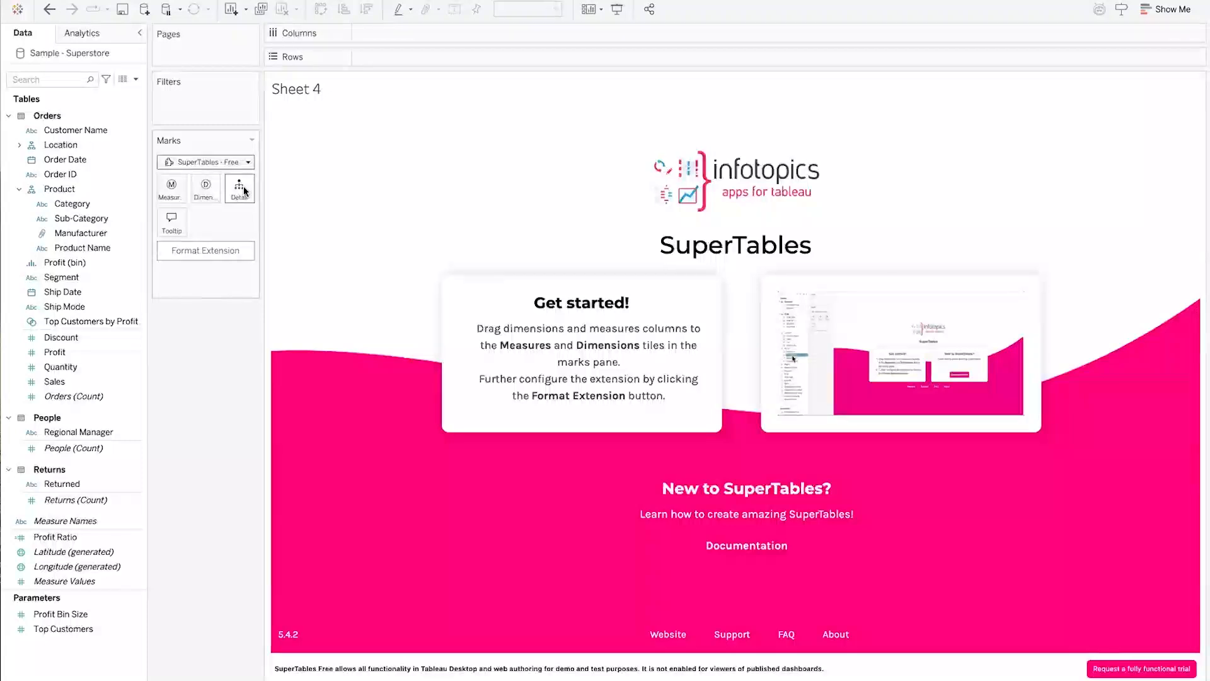
Build the SuperTable with Customer Name, Category, Sub-Category and Product Name as dimensions and Profit and Sales as measures
left_click_drag(71, 131, 207, 191)
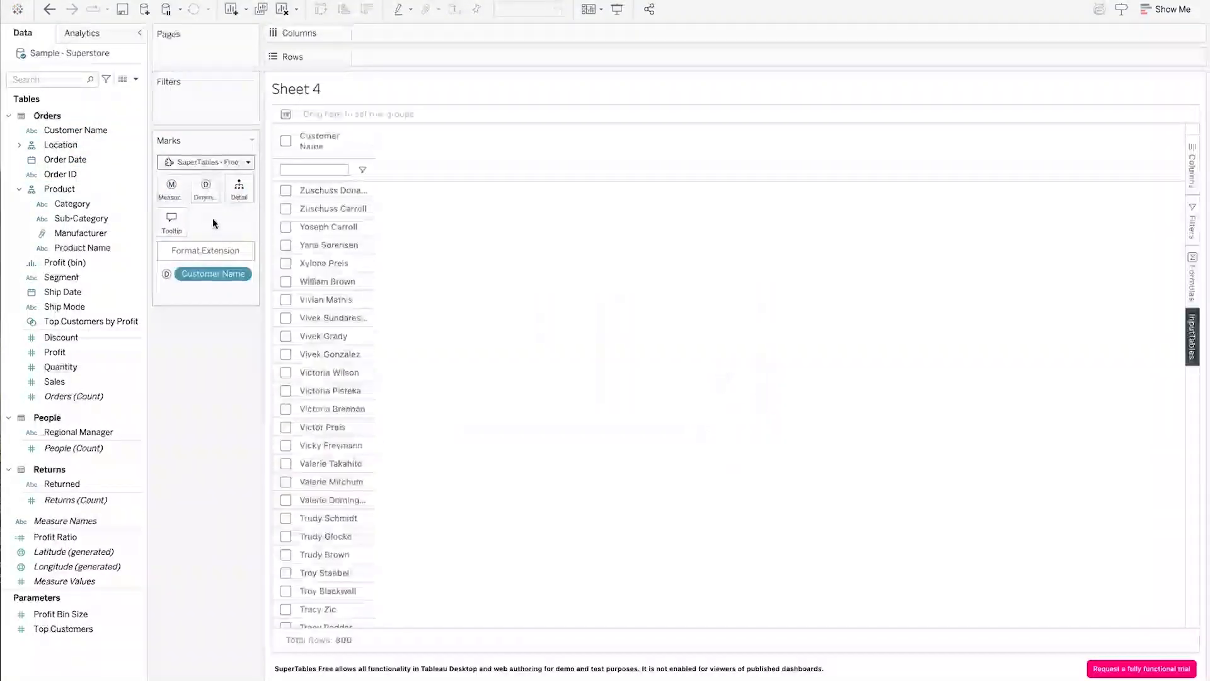
left_click_drag(69, 205, 205, 192)
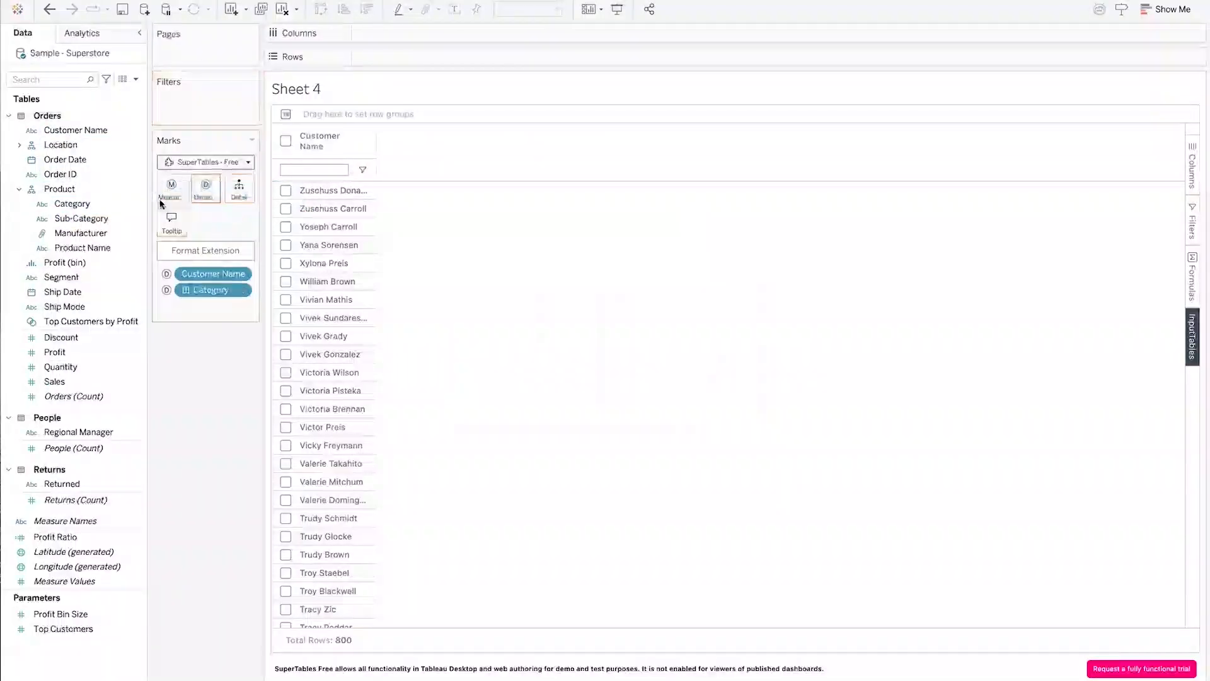
left_click_drag(71, 220, 205, 189)
left_click_drag(84, 245, 205, 190)
left_click_drag(63, 349, 205, 191)
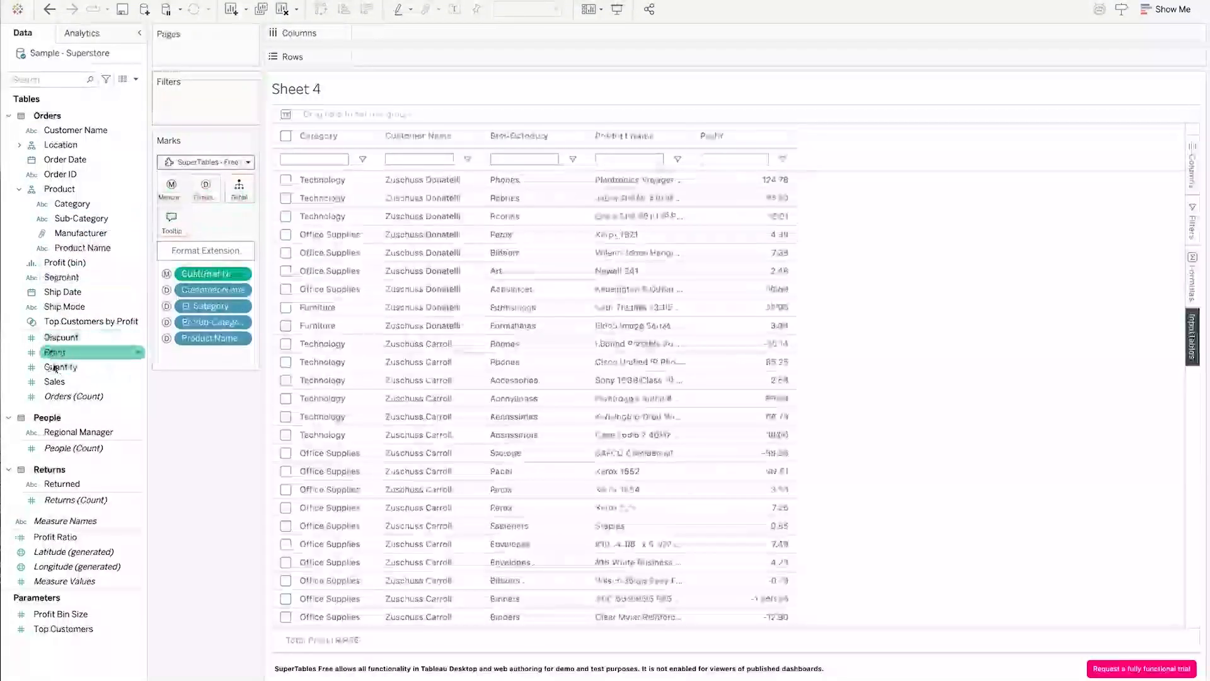
left_click_drag(55, 381, 165, 192)
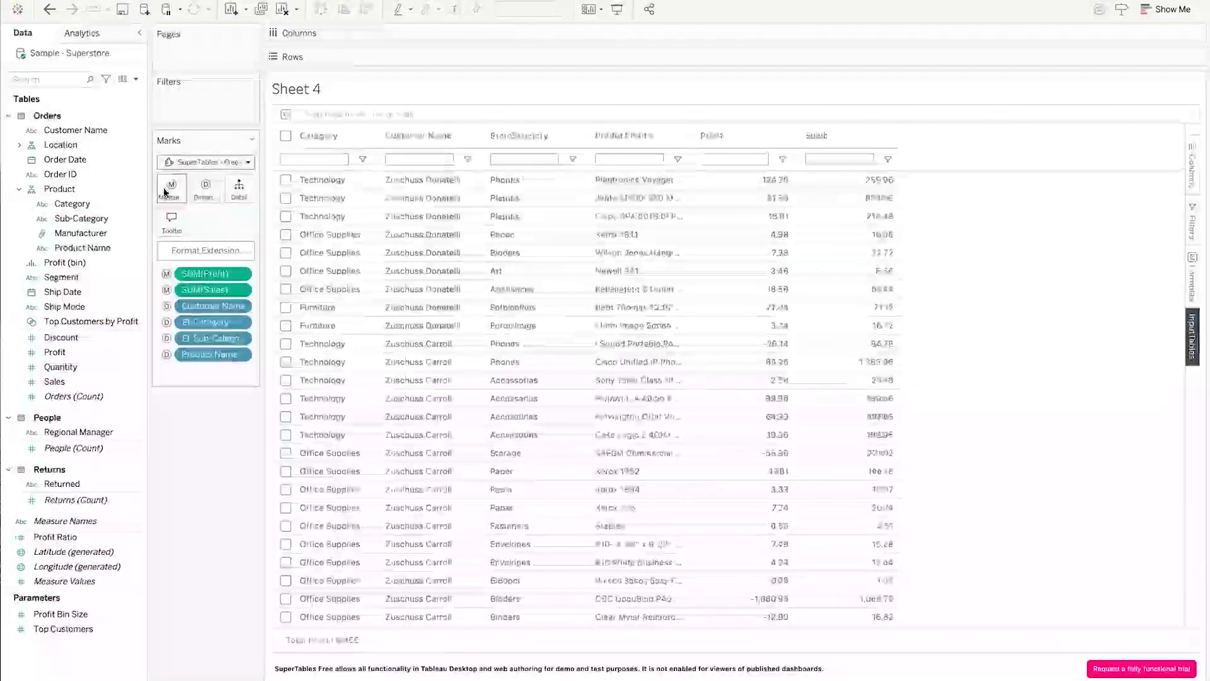
Examine the SuperTables theme, appearance, data and general configuration options, widening the configuration window
left_click(215, 251)
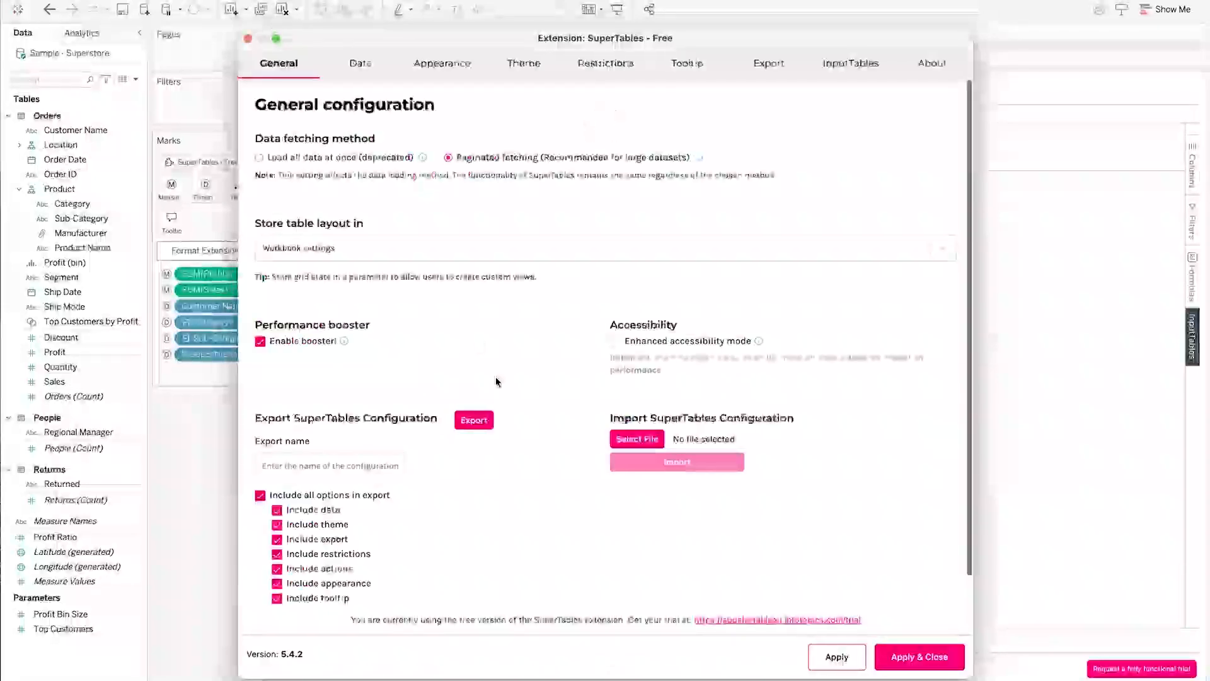
left_click(518, 65)
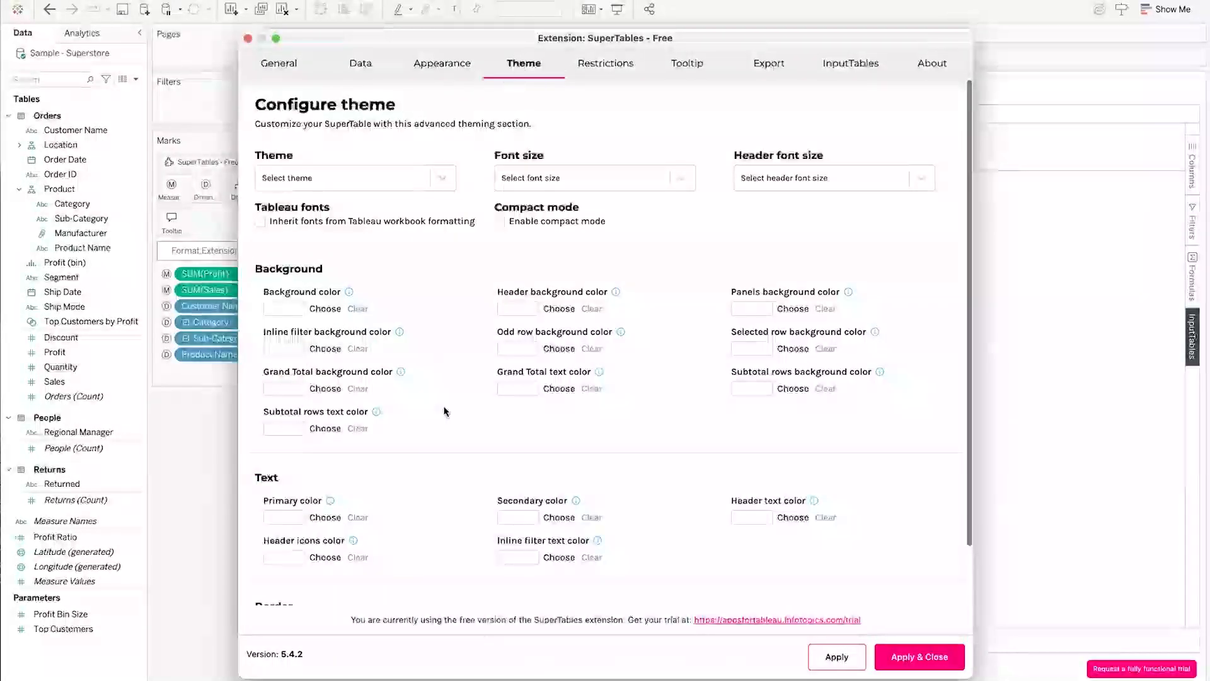
scroll(444, 411, "down", 1)
scroll(444, 411, "up", 1)
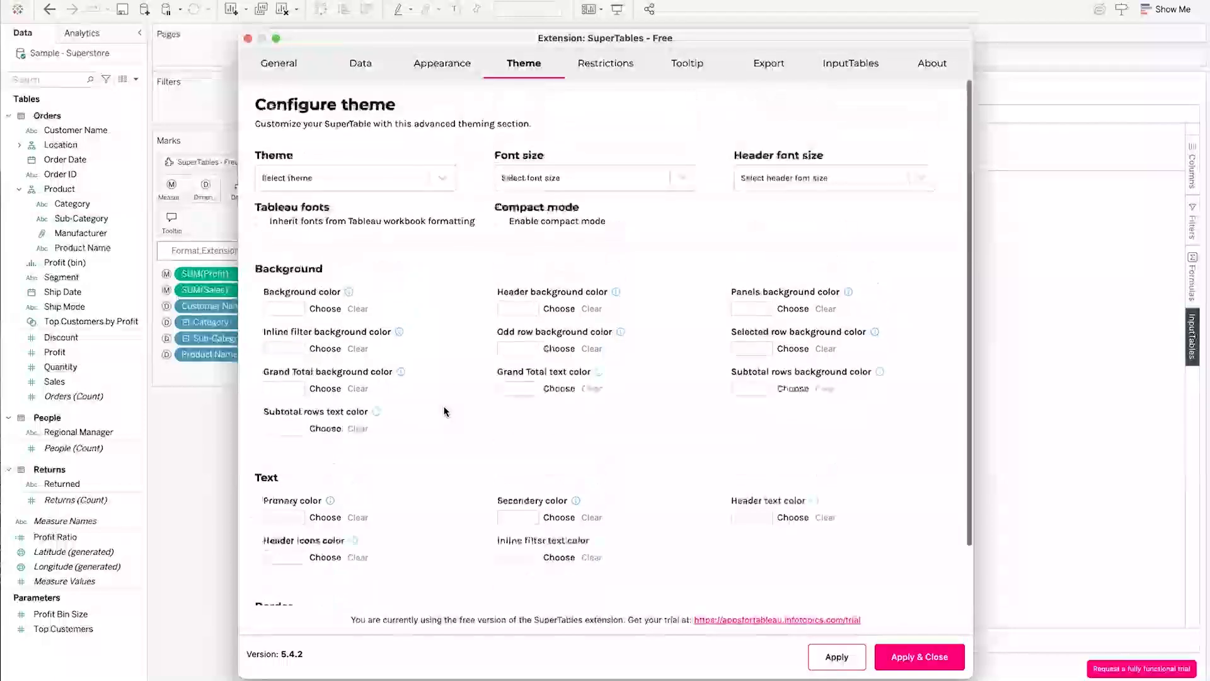
left_click(452, 71)
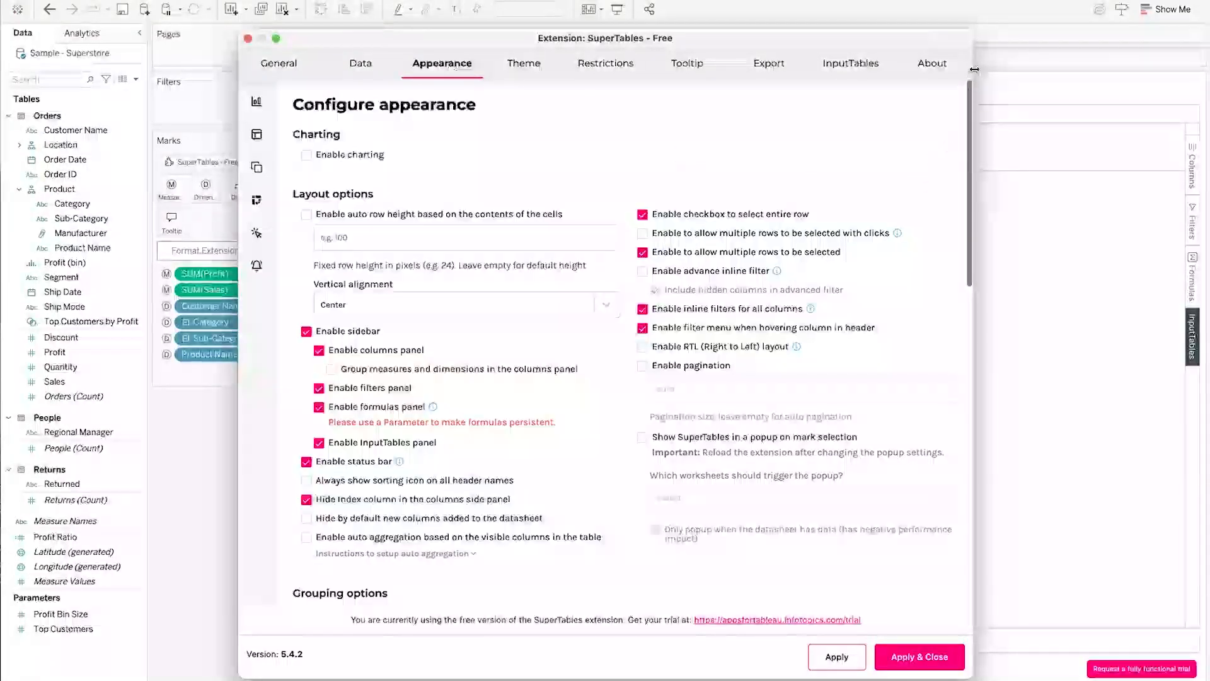
left_click_drag(974, 69, 1054, 69)
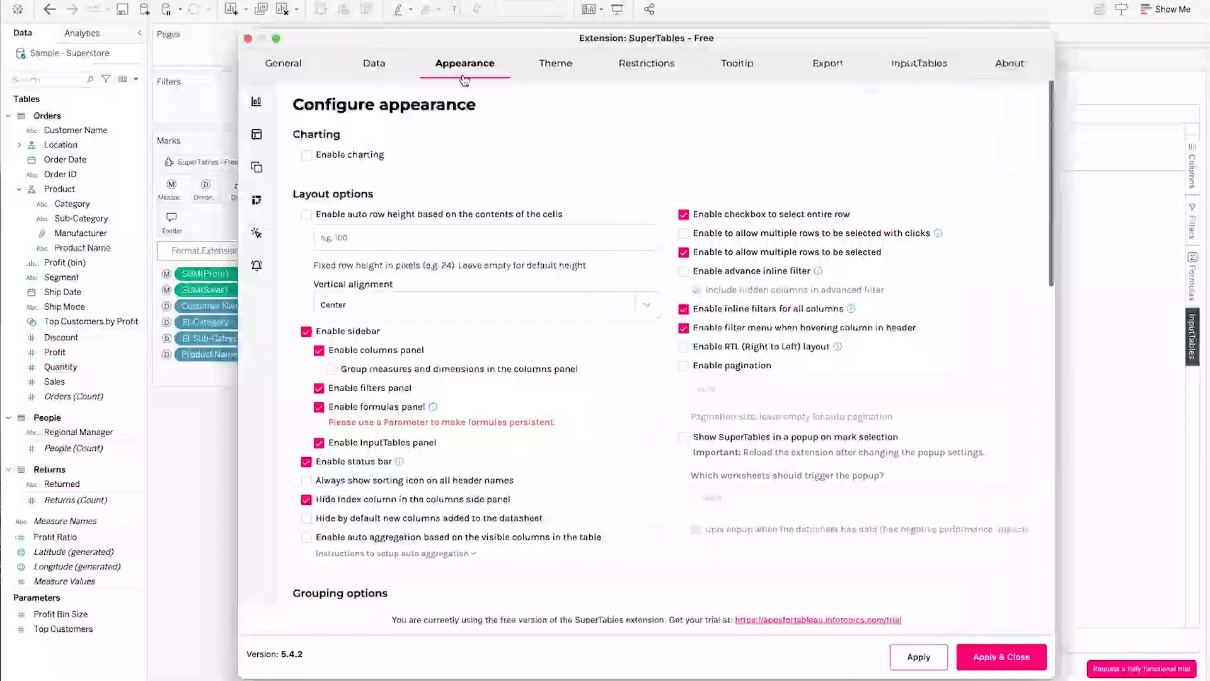
left_click(380, 68)
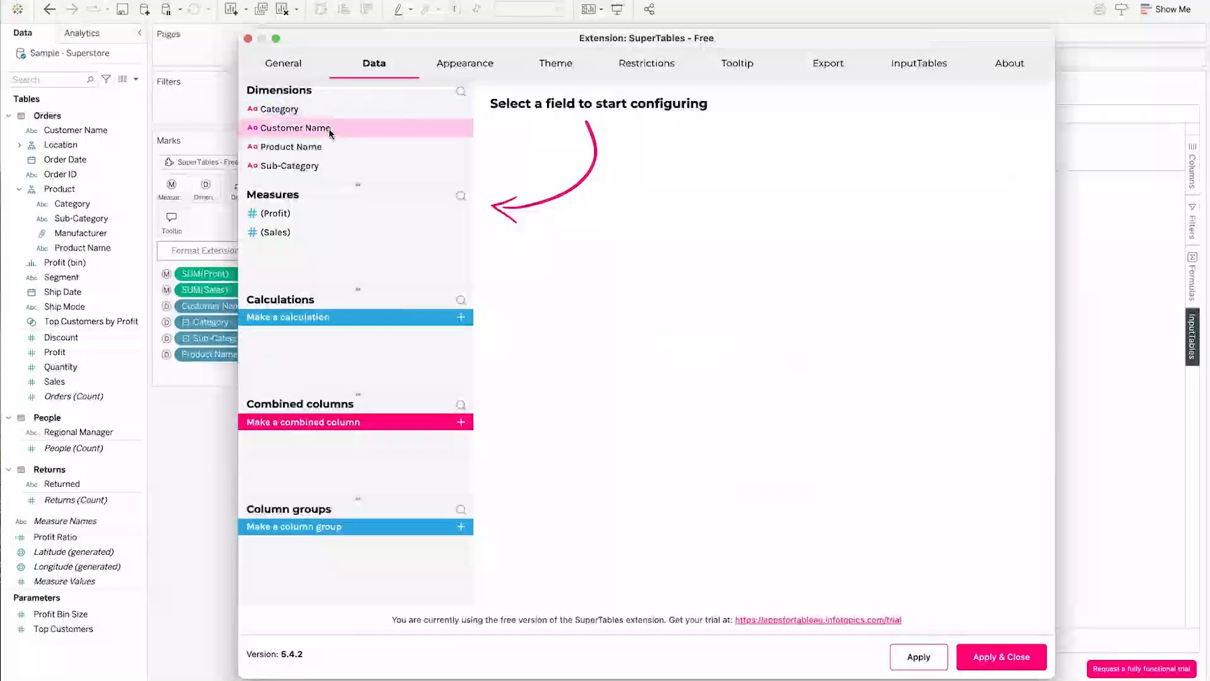
left_click(288, 73)
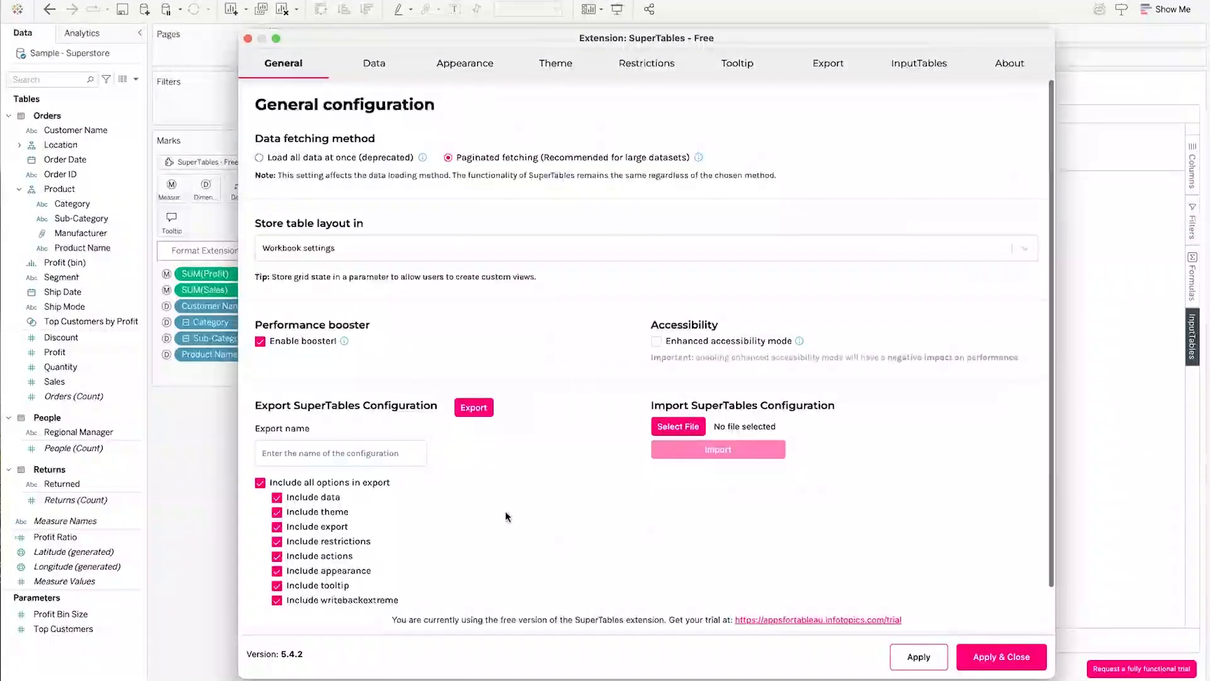
Examine the general export options and the end-user restrictions available for the SuperTable
scroll(505, 516, "down", 1)
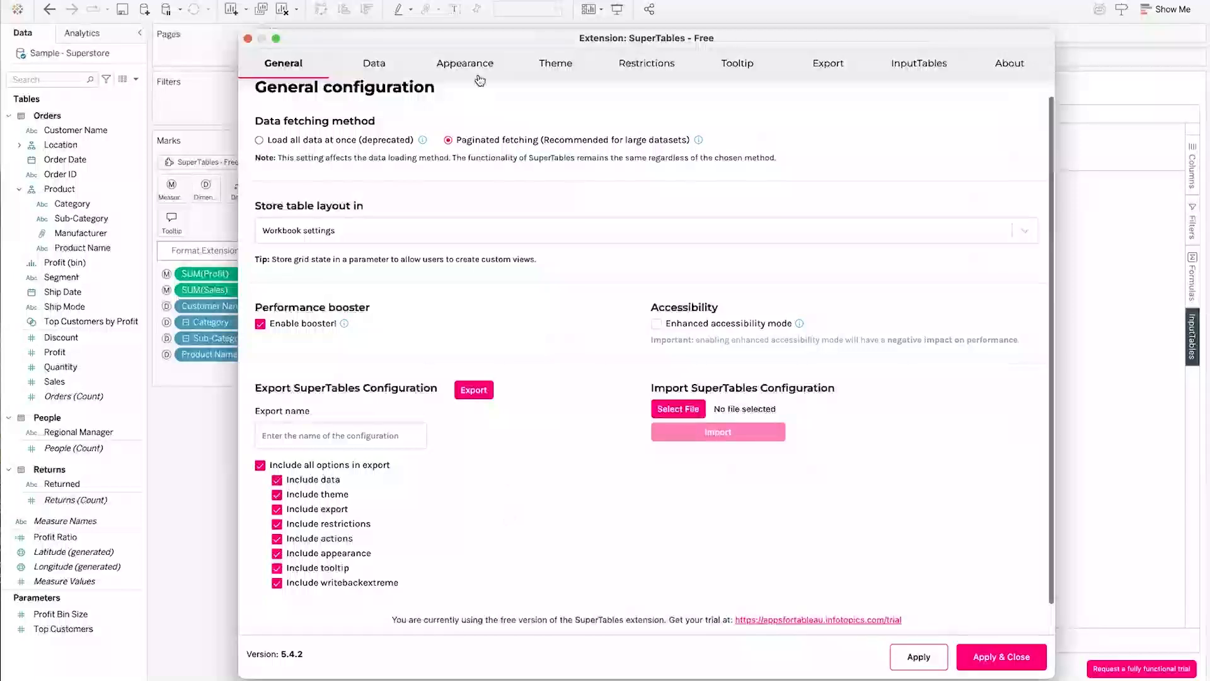
left_click(658, 67)
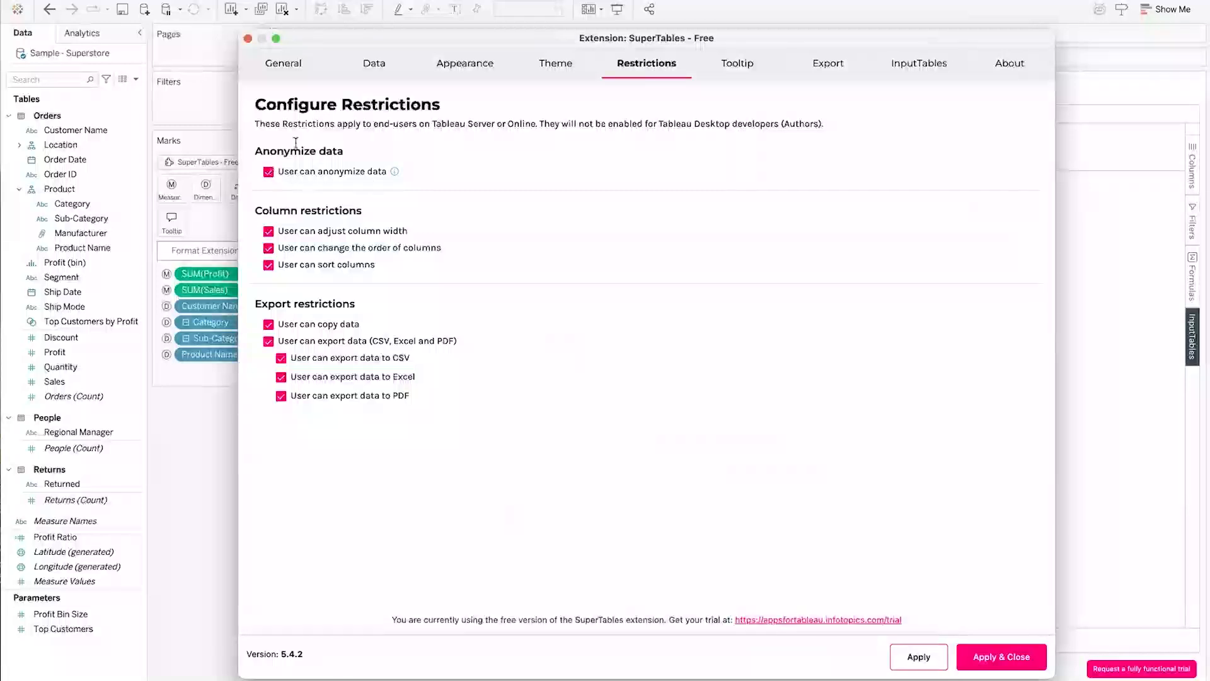
mouse_move(396, 173)
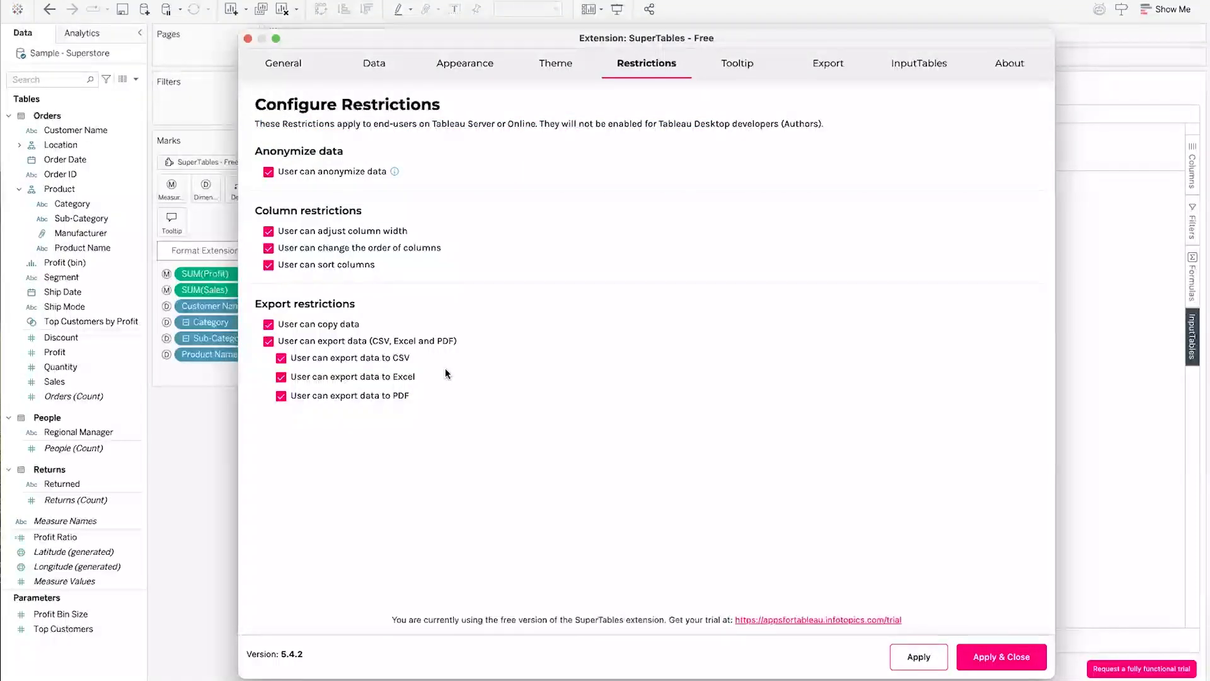
Apply the Modern - dark theme to the SuperTable and narrow and move the configuration window so the table is visible
left_click(555, 64)
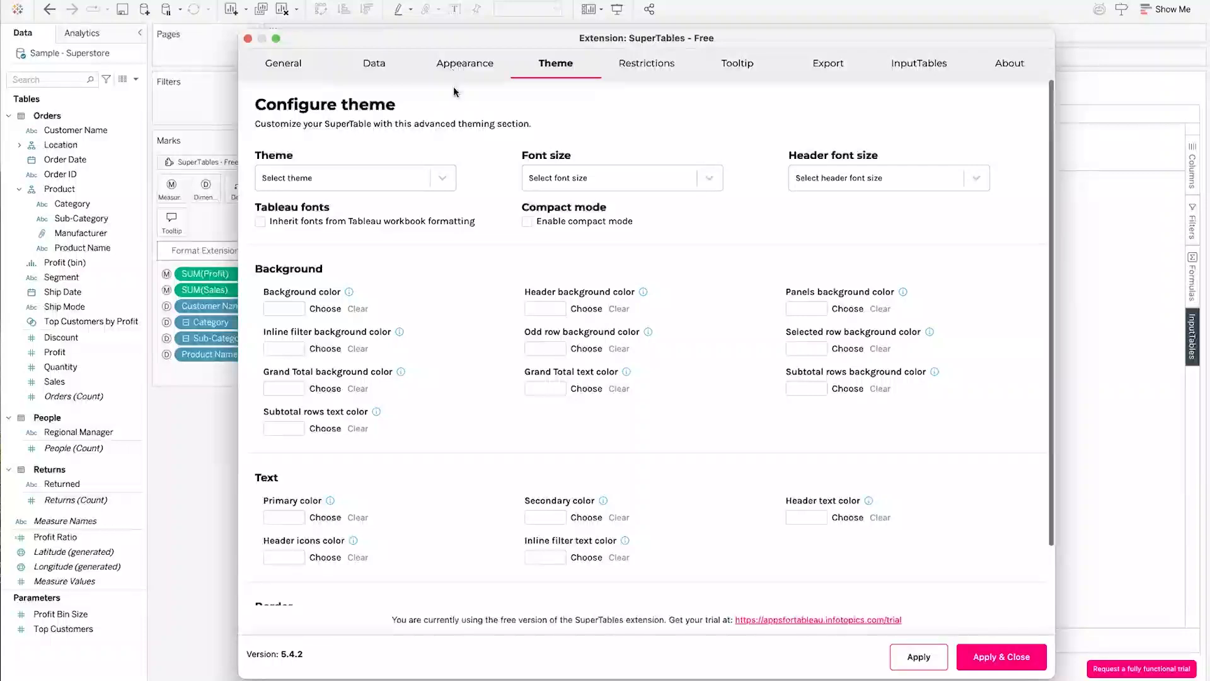
left_click(451, 179)
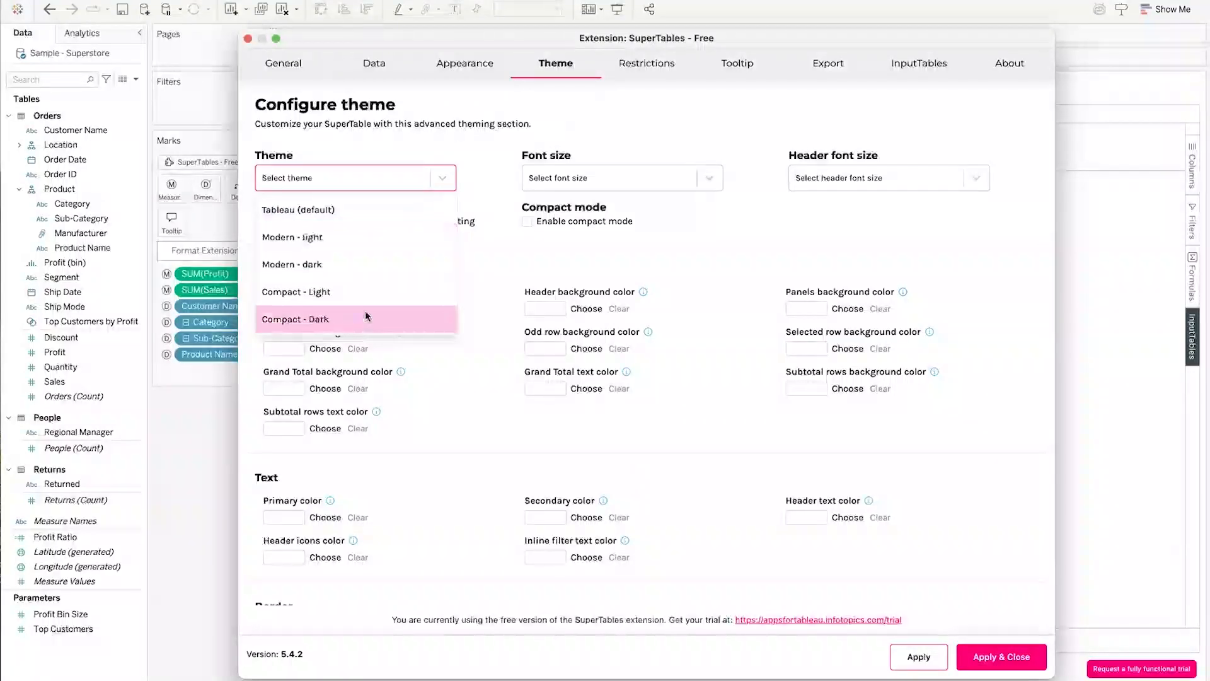
left_click(360, 266)
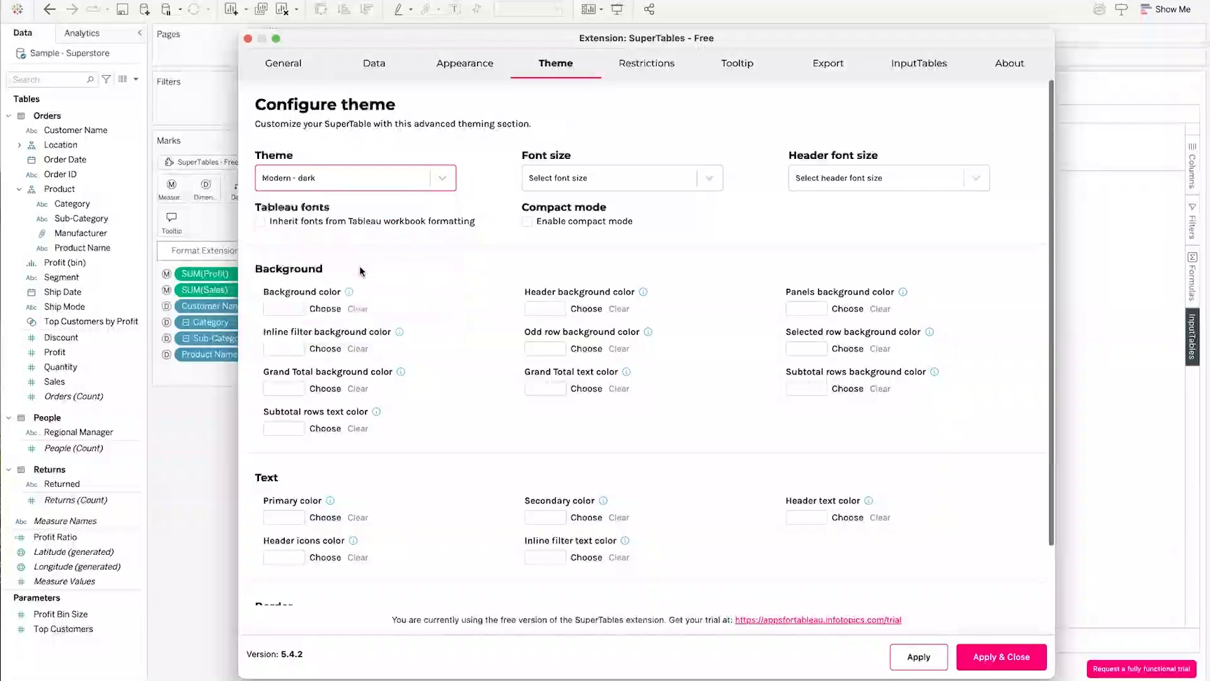
left_click_drag(727, 44, 465, 41)
left_click(656, 653)
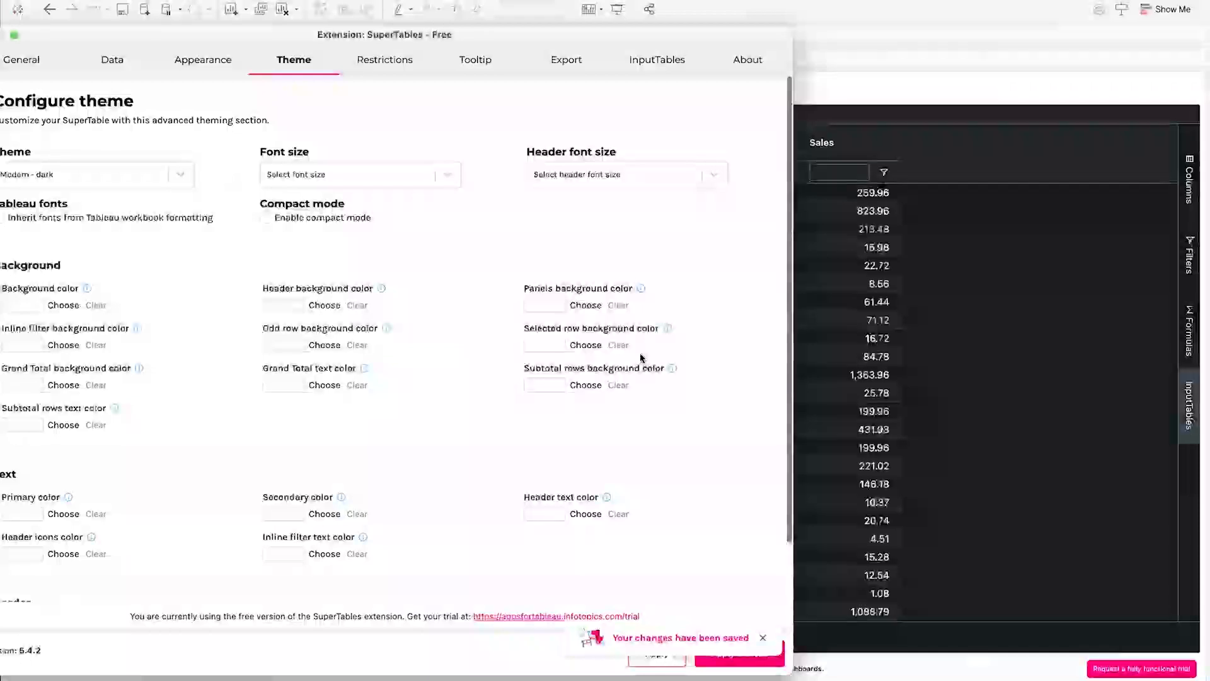
left_click_drag(794, 148, 456, 148)
left_click_drag(329, 35, 1077, 14)
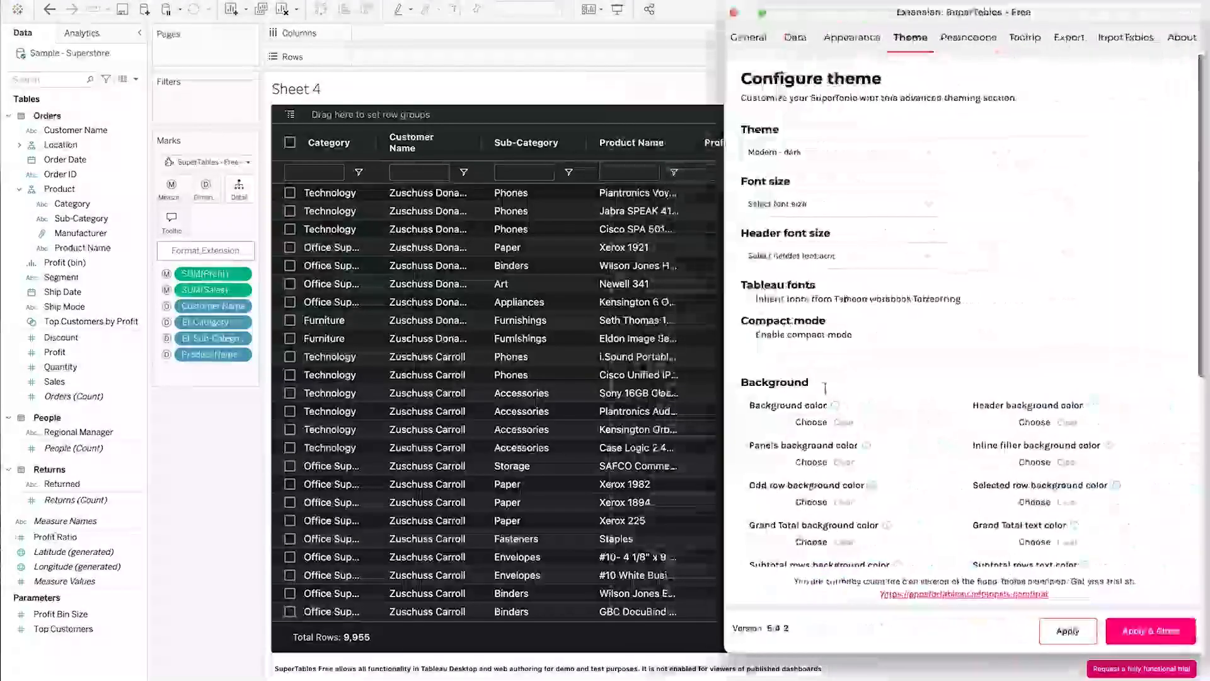
Apply the Compact - Light theme to the SuperTable
left_click(804, 151)
left_click(793, 264)
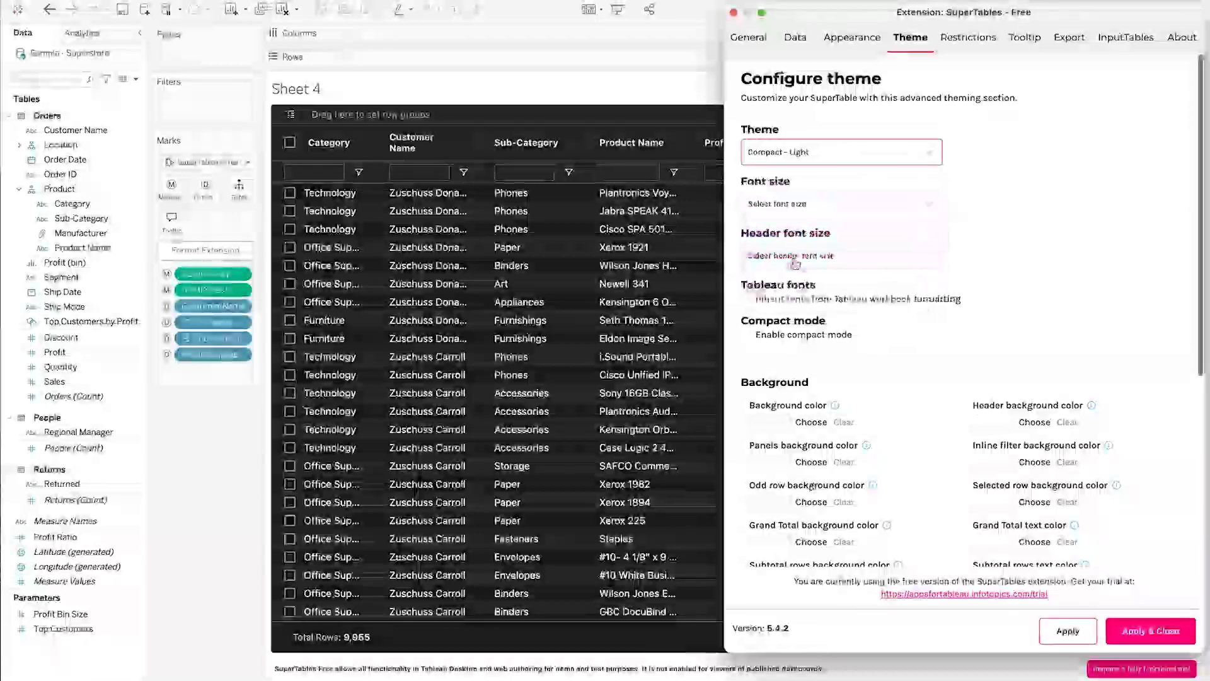
left_click(1083, 632)
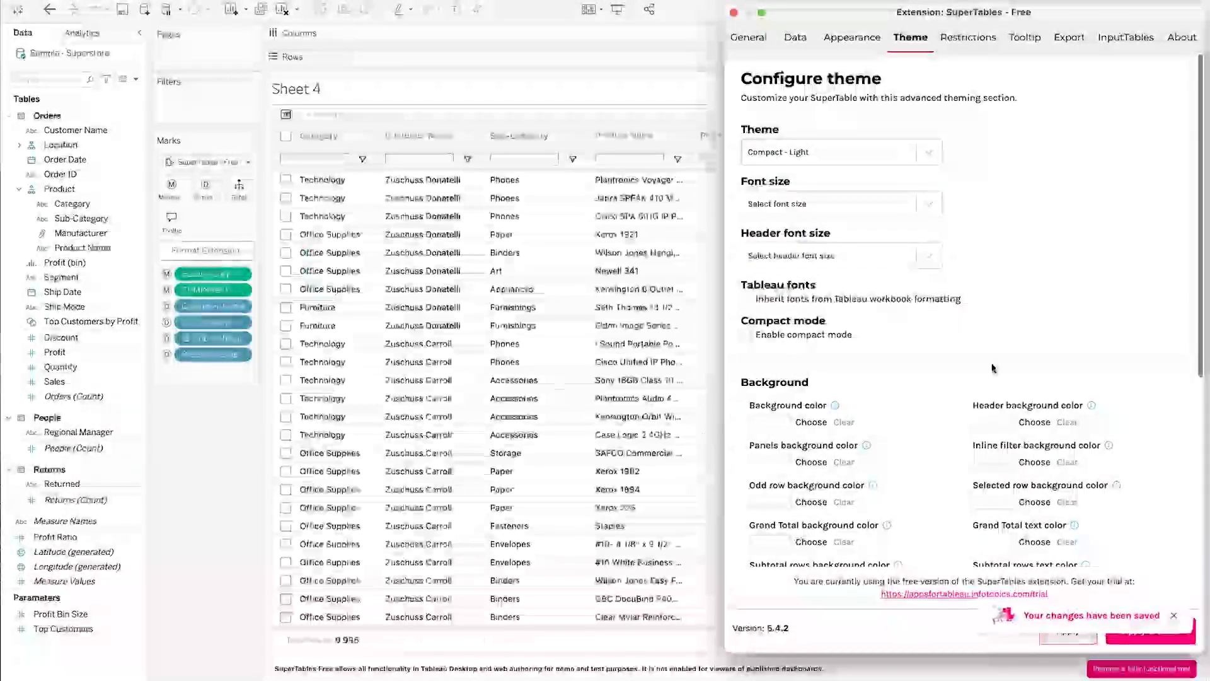
Apply the Modern - light theme to the SuperTable and close its configuration
left_click(851, 153)
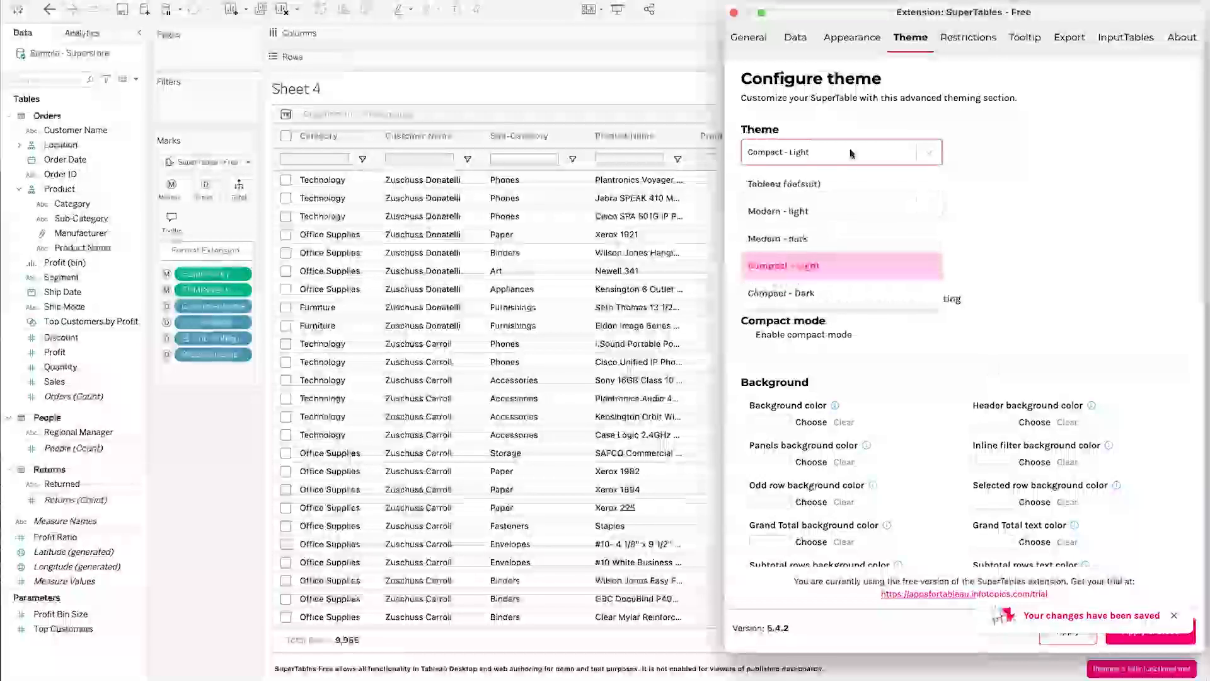
left_click(825, 212)
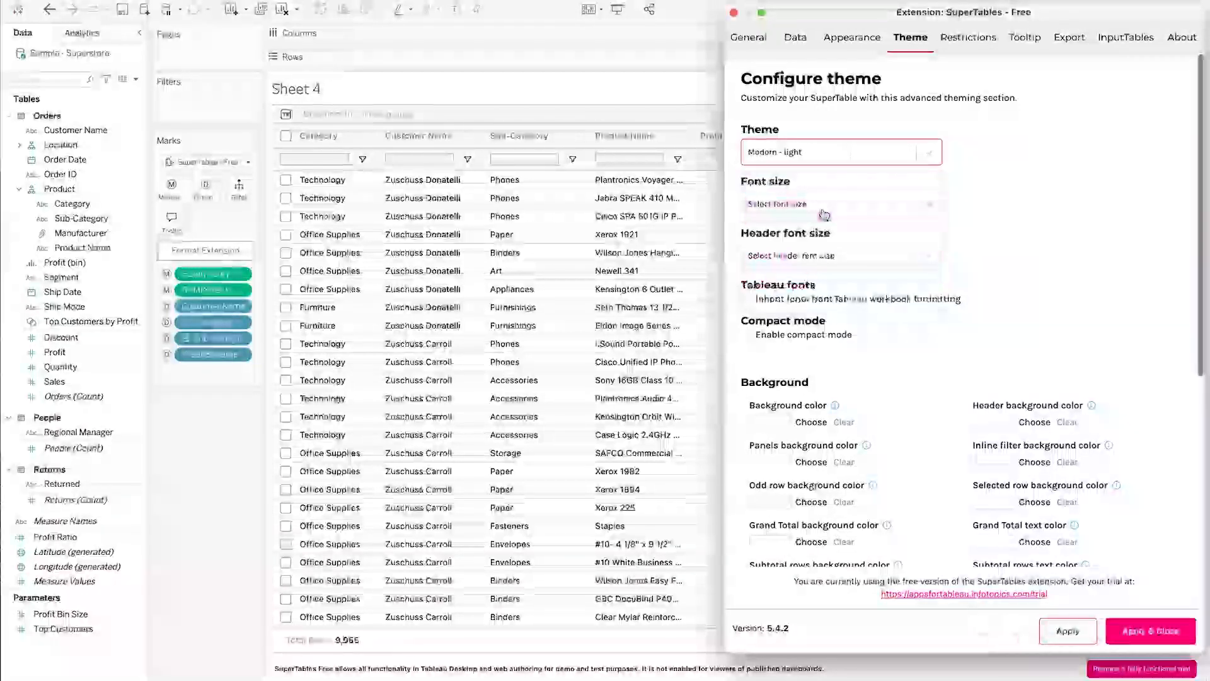
left_click(1068, 631)
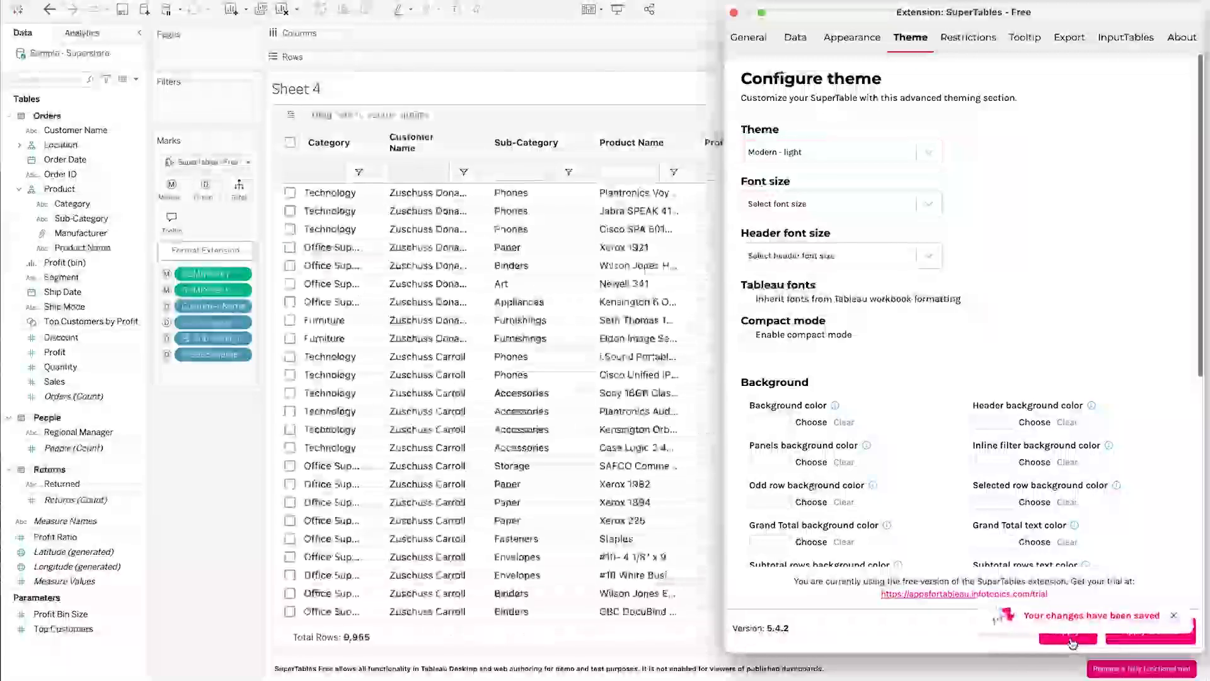
left_click(1163, 633)
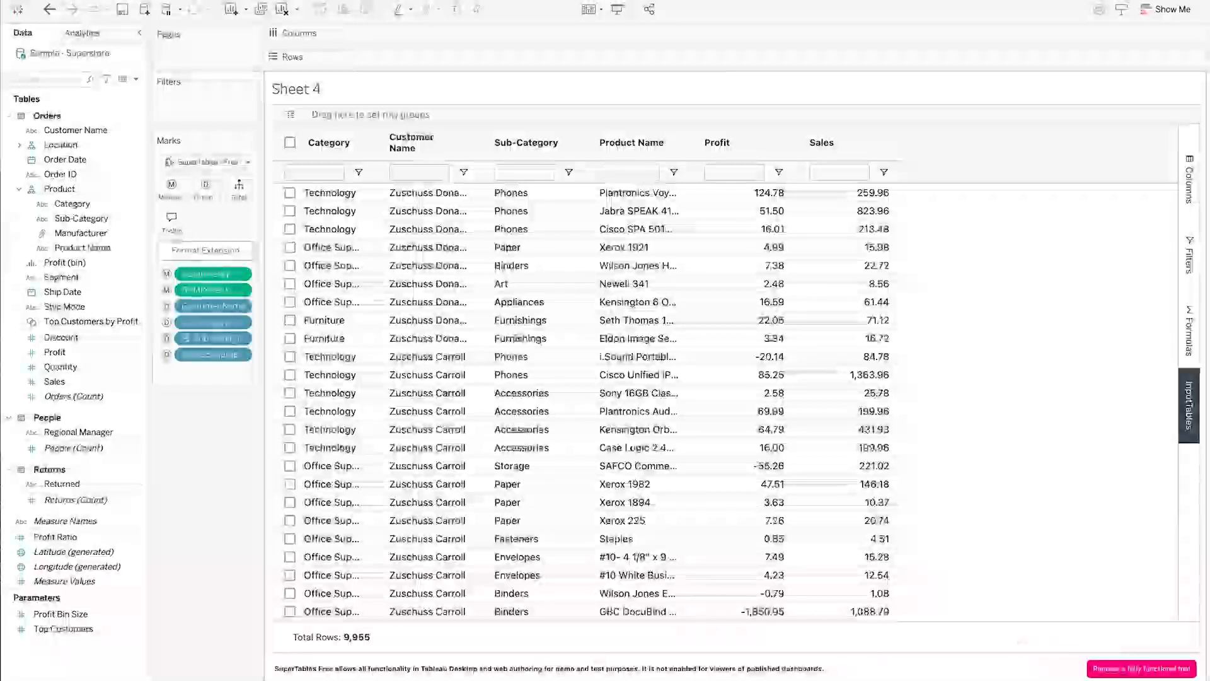
Rename the SuperTable worksheet as Infotopics Table
right_click(392, 680)
left_click(415, 550)
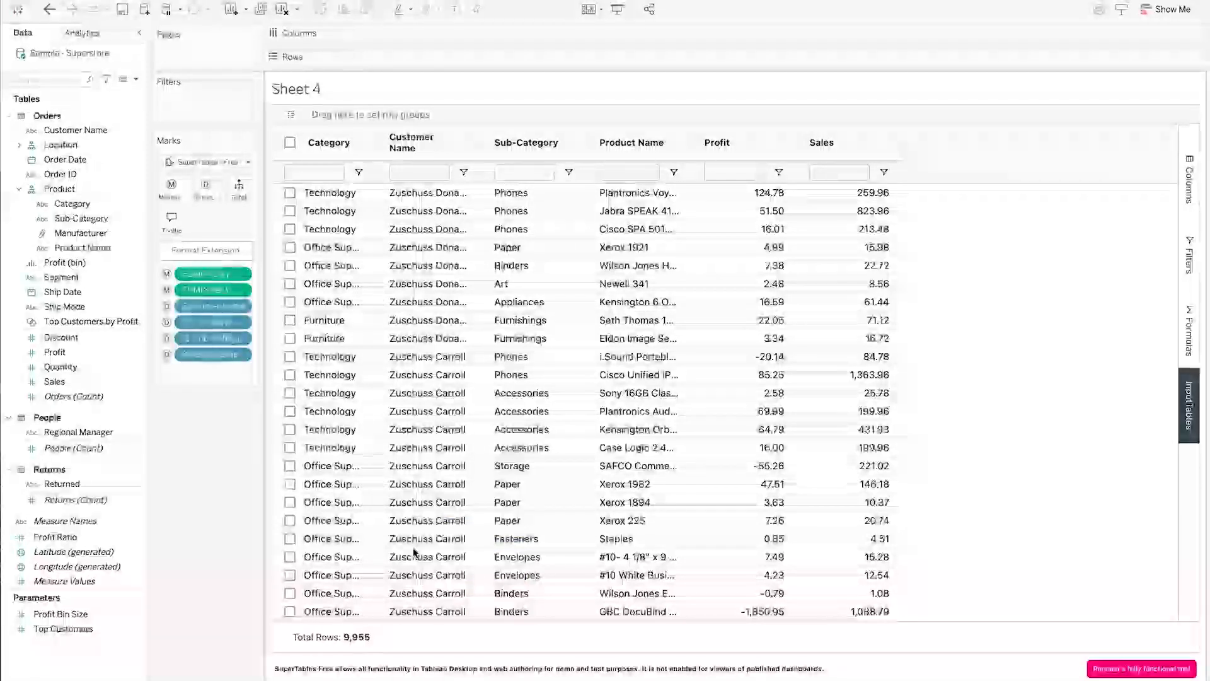
type("Infotopics Table")
key("Return")
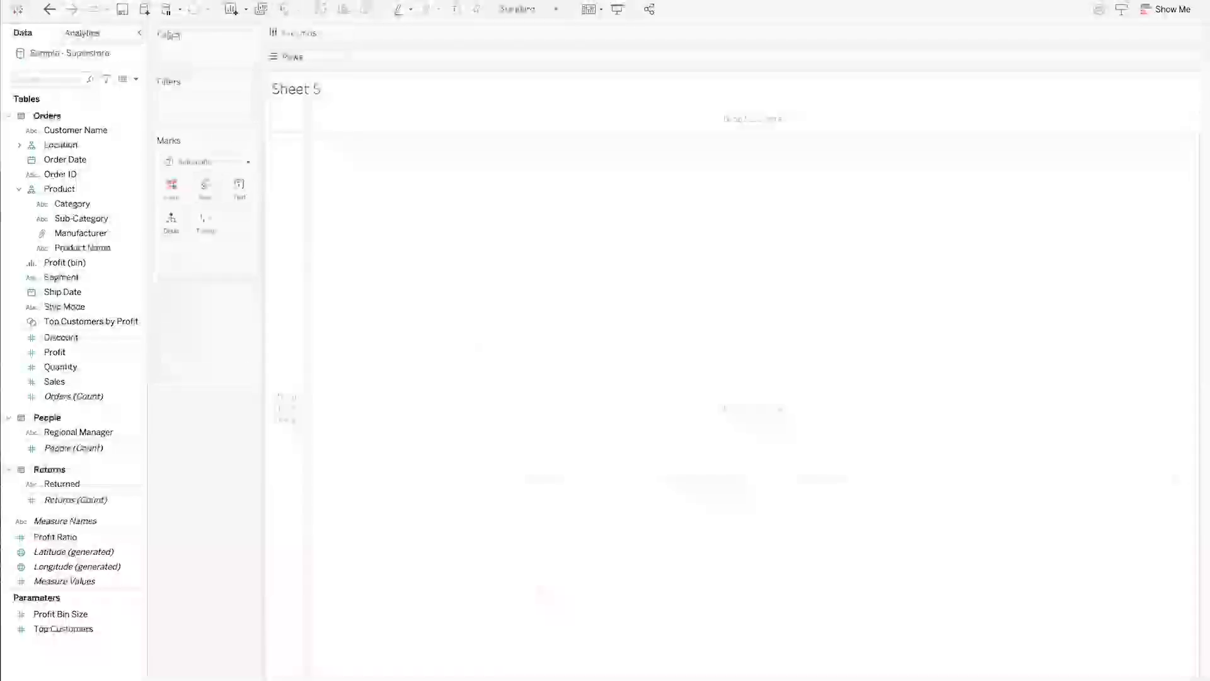
Search the viz extensions for infotopics to choose a mark type for the new empty worksheet
left_click(247, 162)
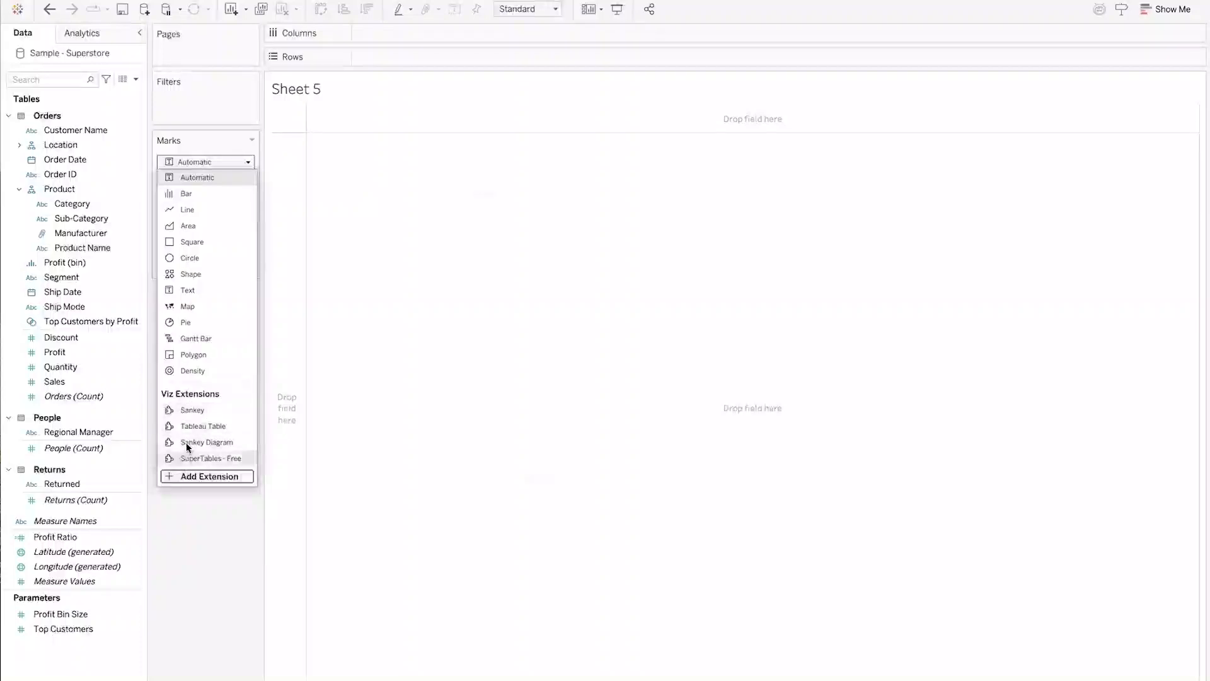
left_click(189, 479)
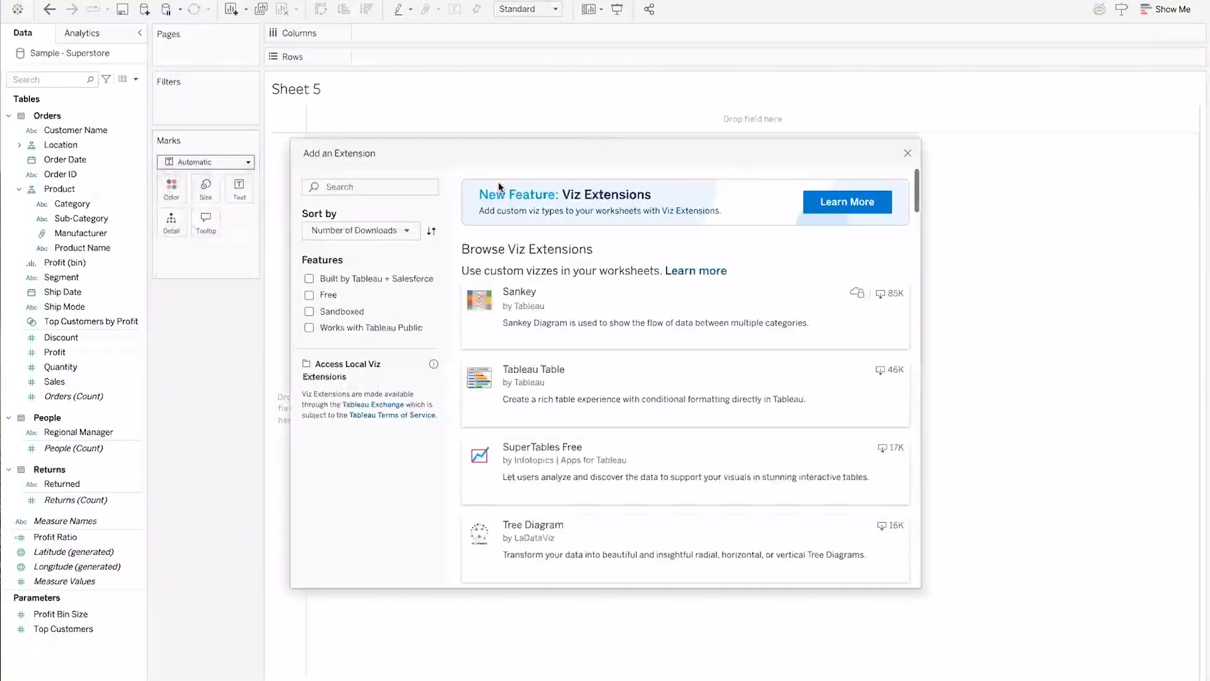
left_click_drag(568, 157, 395, 70)
left_click(193, 111)
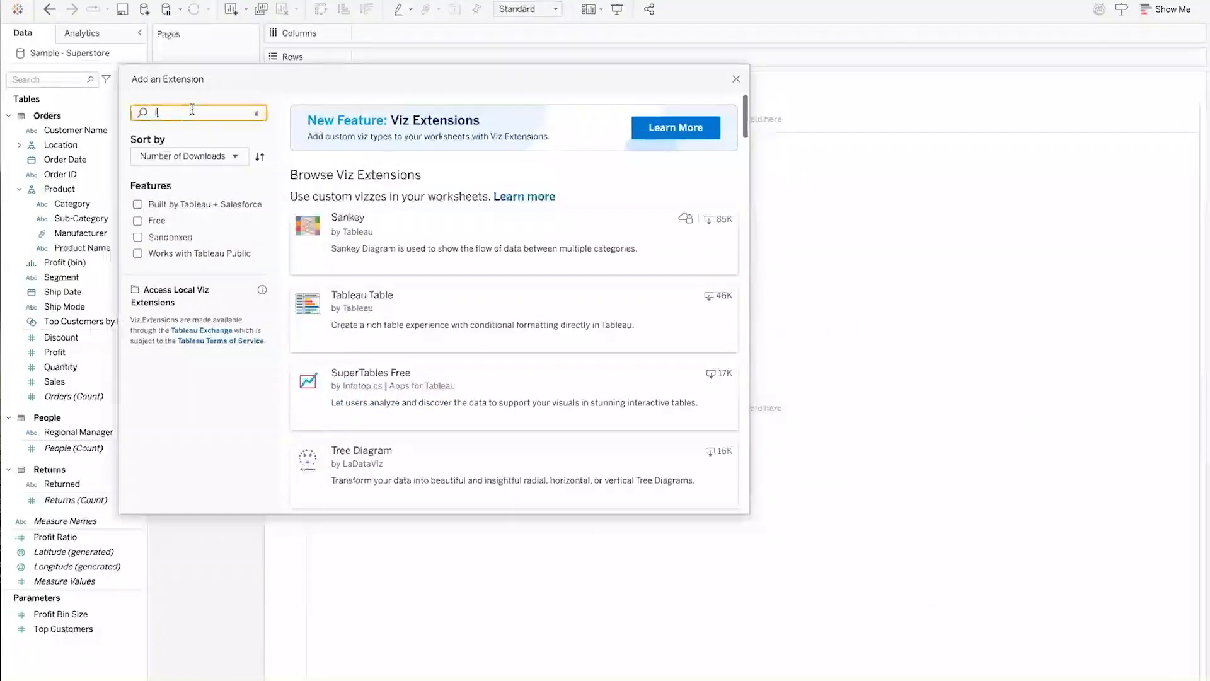
type("infotopics")
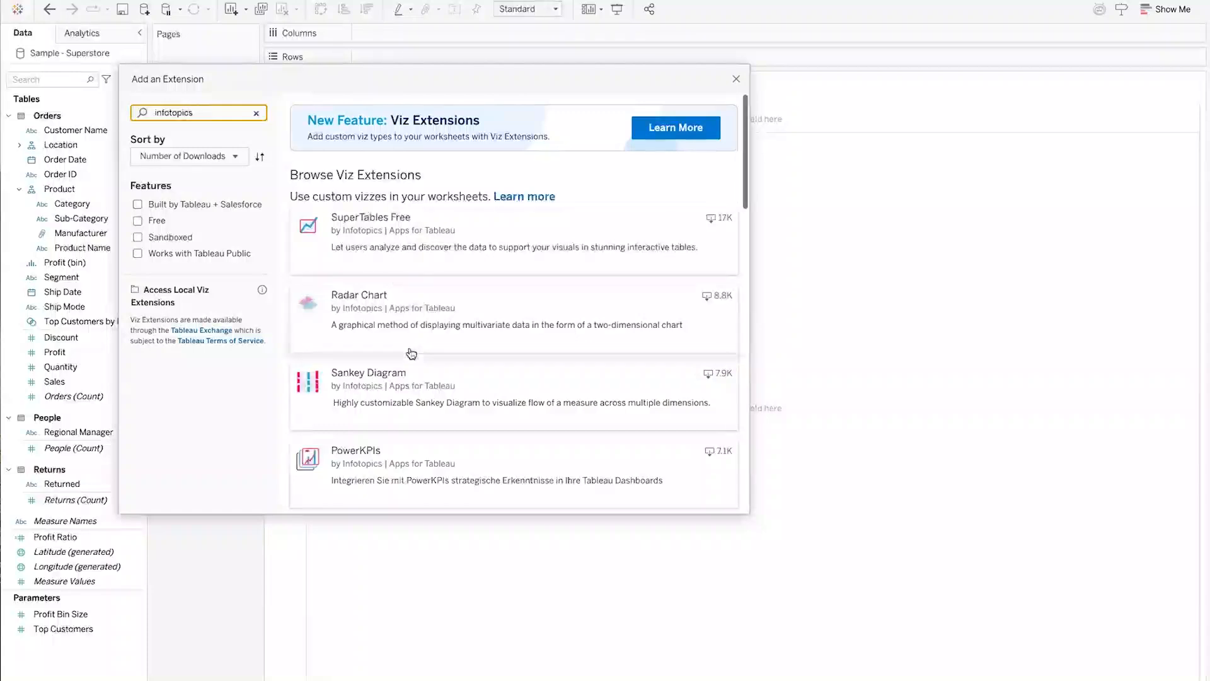
Add the PowerKPIs extension from the Infotopics results to the worksheet and allow it to run
scroll(411, 354, "down", 3)
scroll(410, 353, "down", 1)
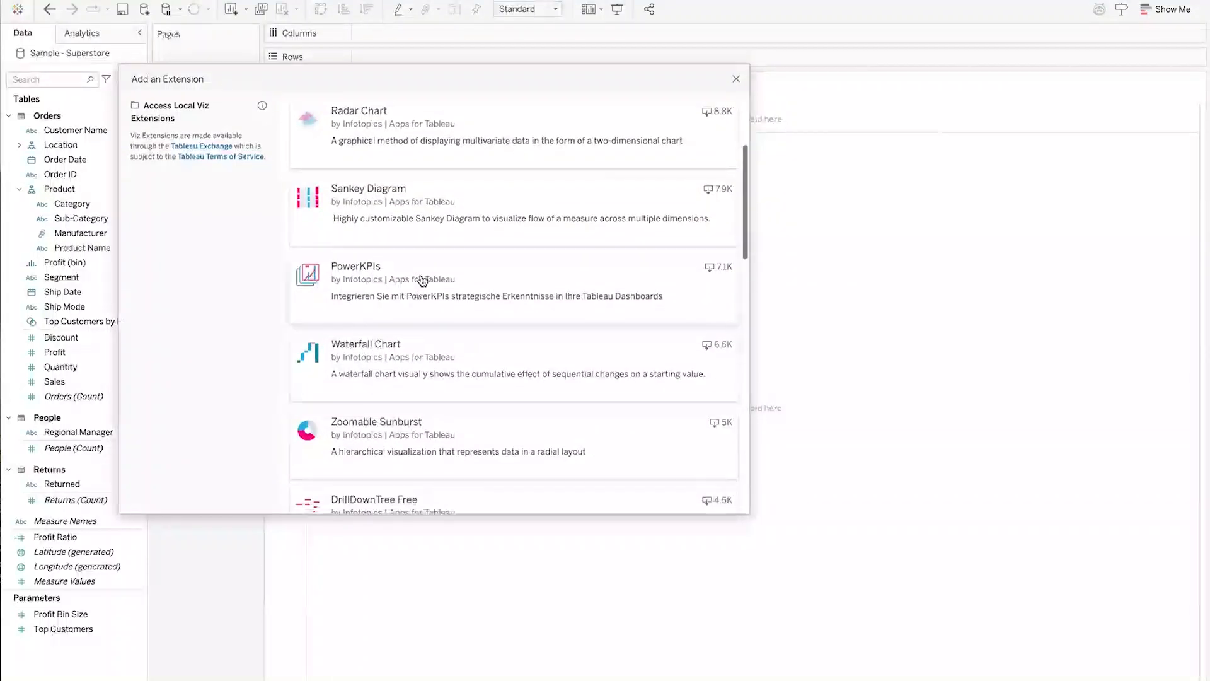
left_click(421, 280)
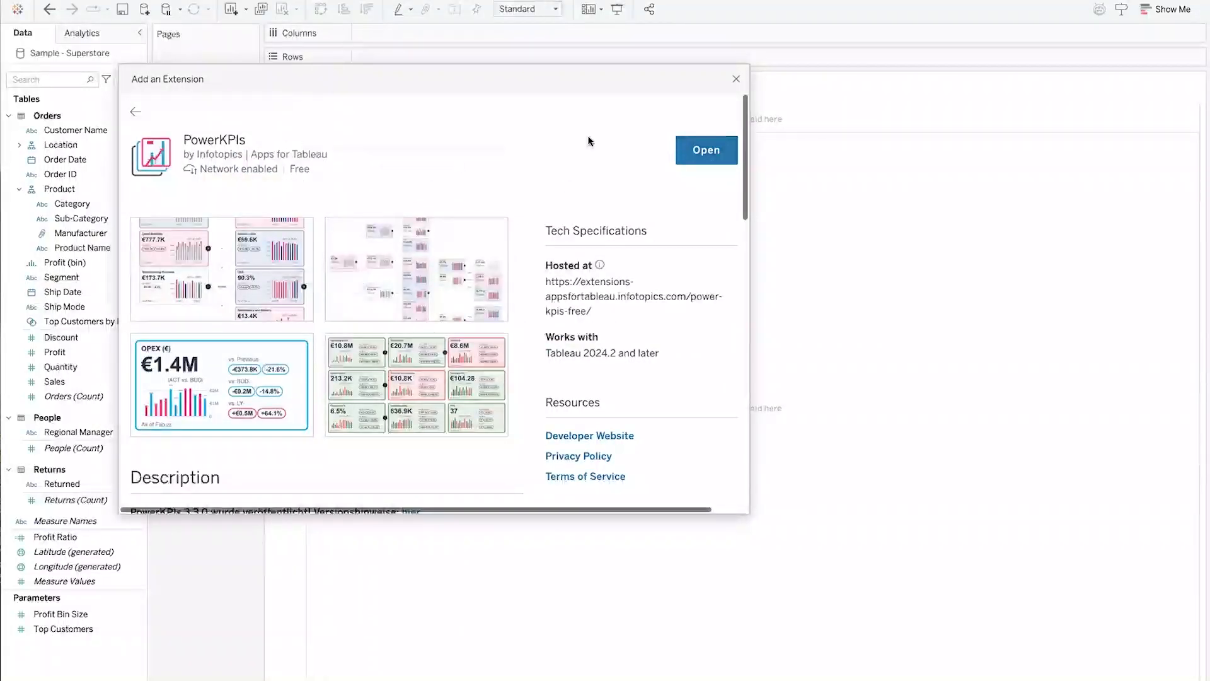
left_click(699, 151)
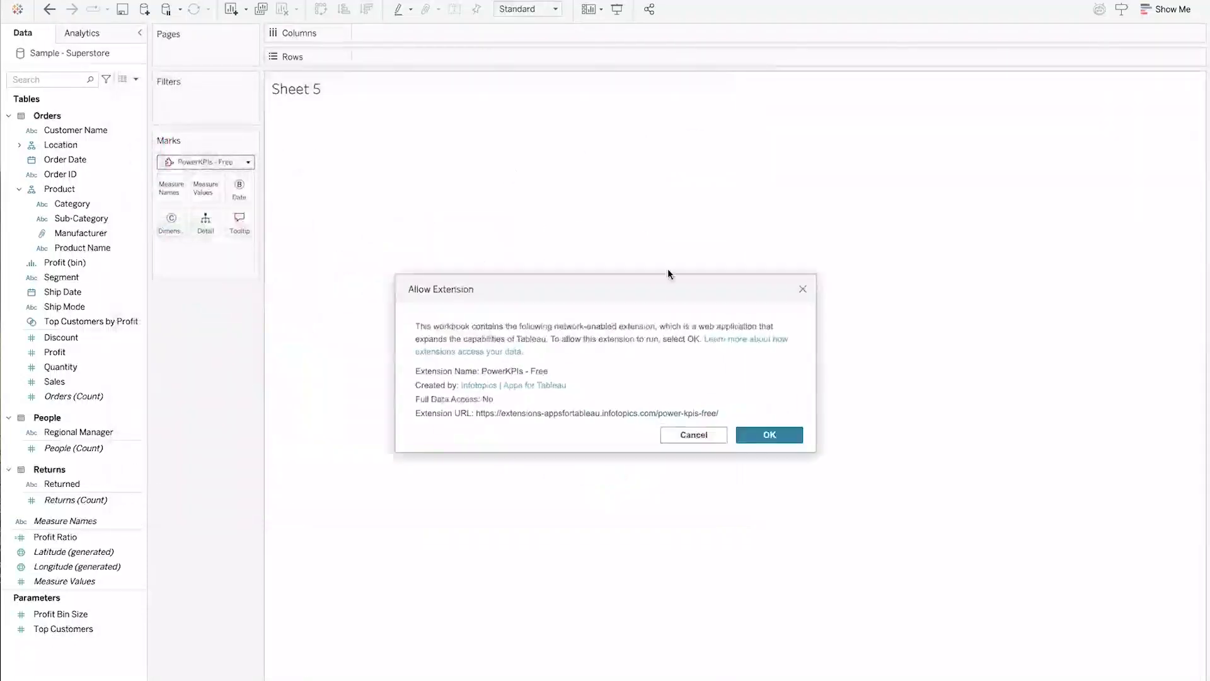
left_click(769, 434)
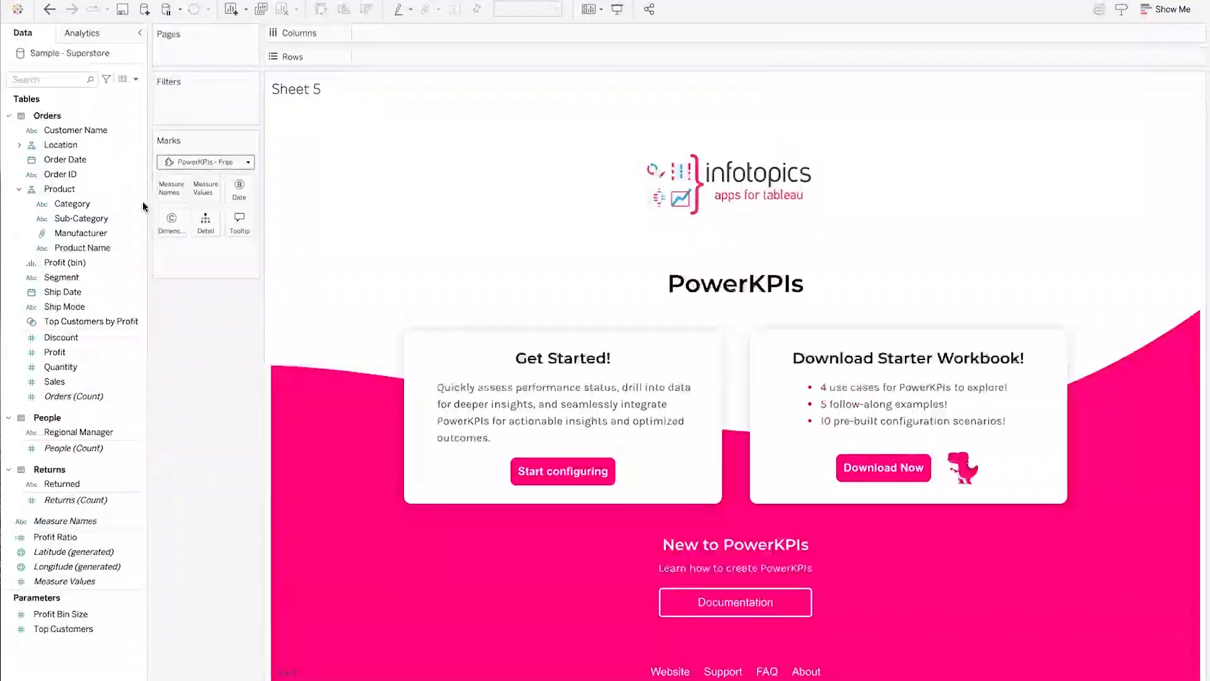
Build the KPI cards with Sales as measure values, Category as measure names and Order Date as the date
left_click(60, 382)
left_click_drag(60, 382, 202, 192)
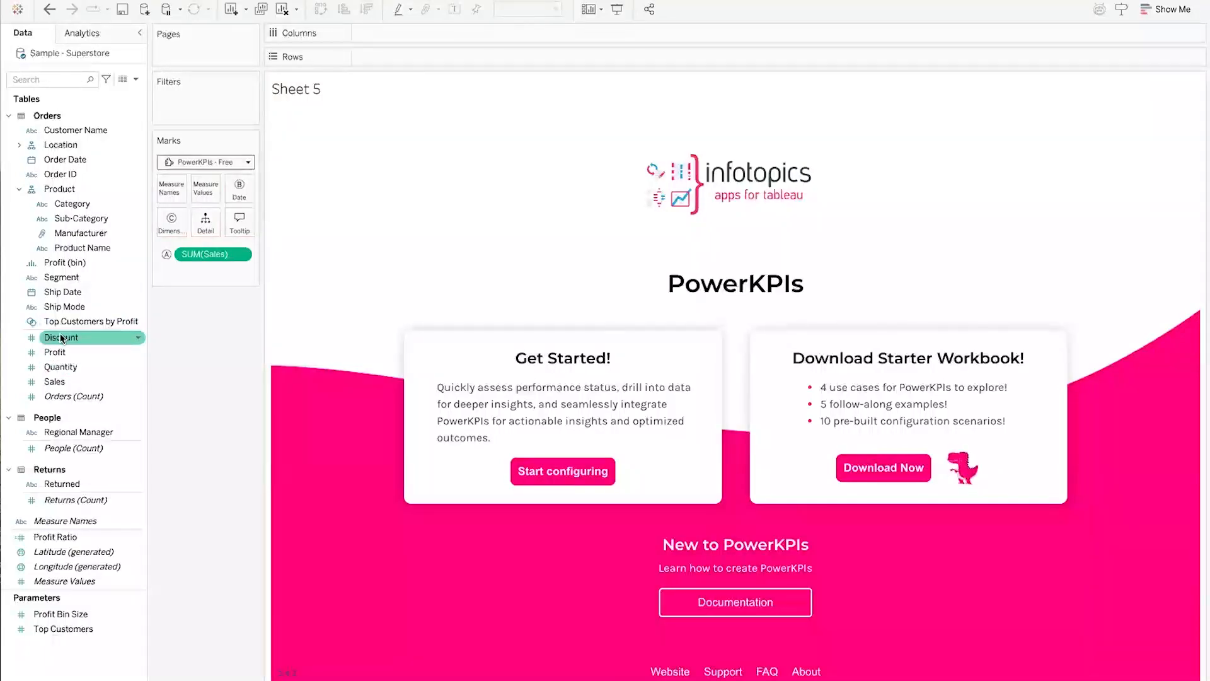
left_click_drag(77, 203, 173, 187)
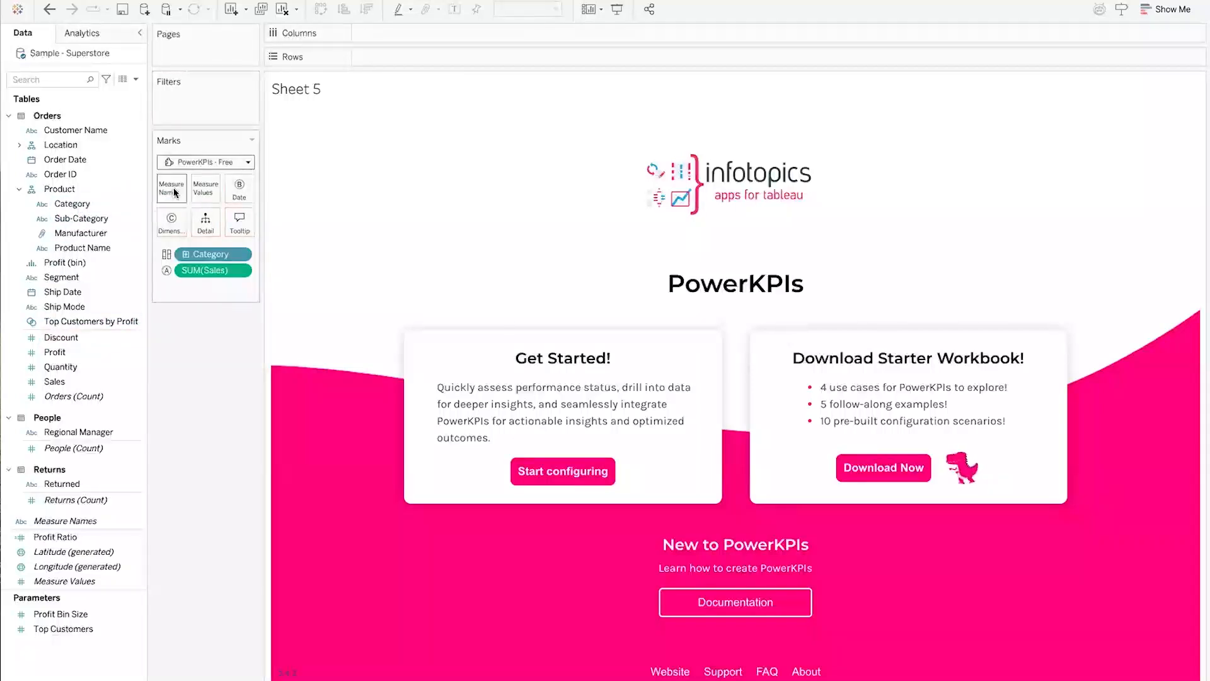
left_click(118, 351)
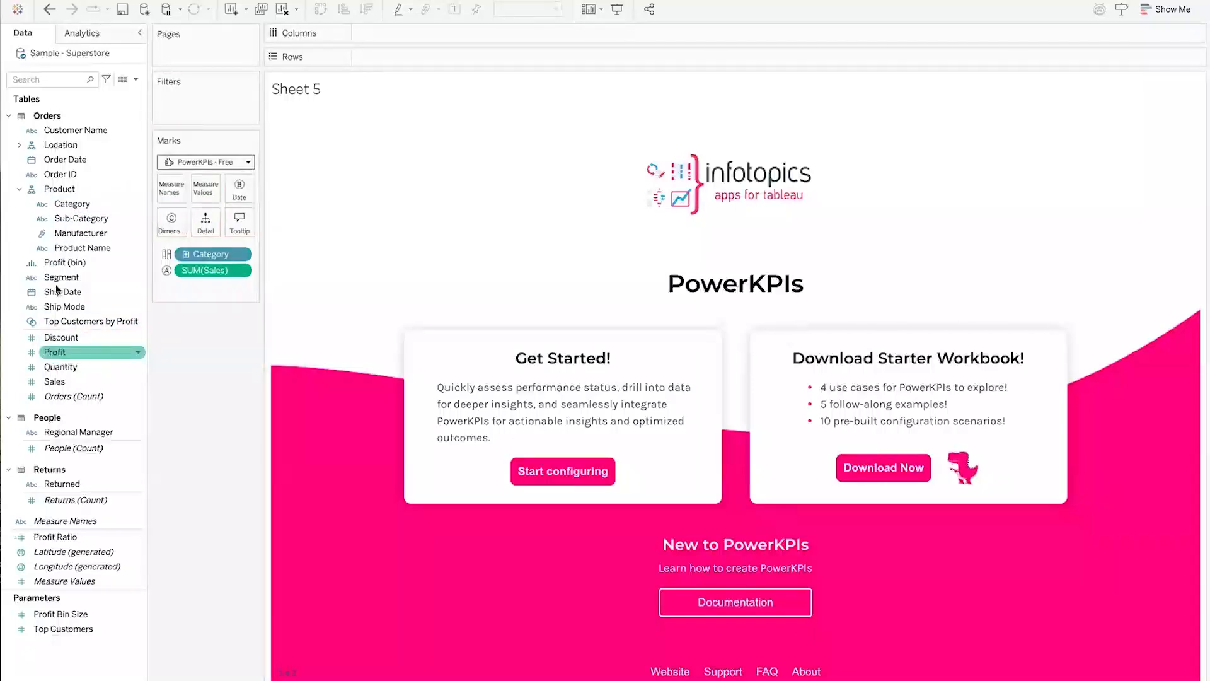
left_click_drag(69, 291, 33, 286)
left_click(64, 159)
left_click_drag(62, 159, 245, 183)
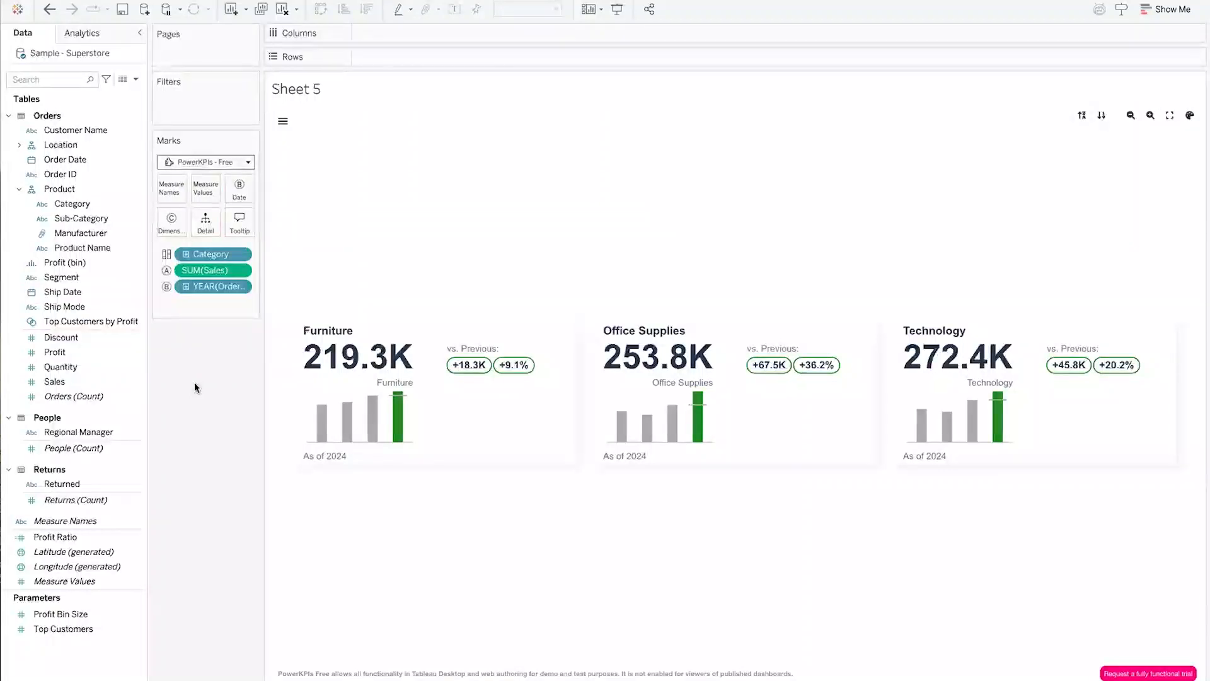
Examine the bar tooltips on the category KPI cards and the PowerKPIs color legend
mouse_move(699, 429)
mouse_move(995, 414)
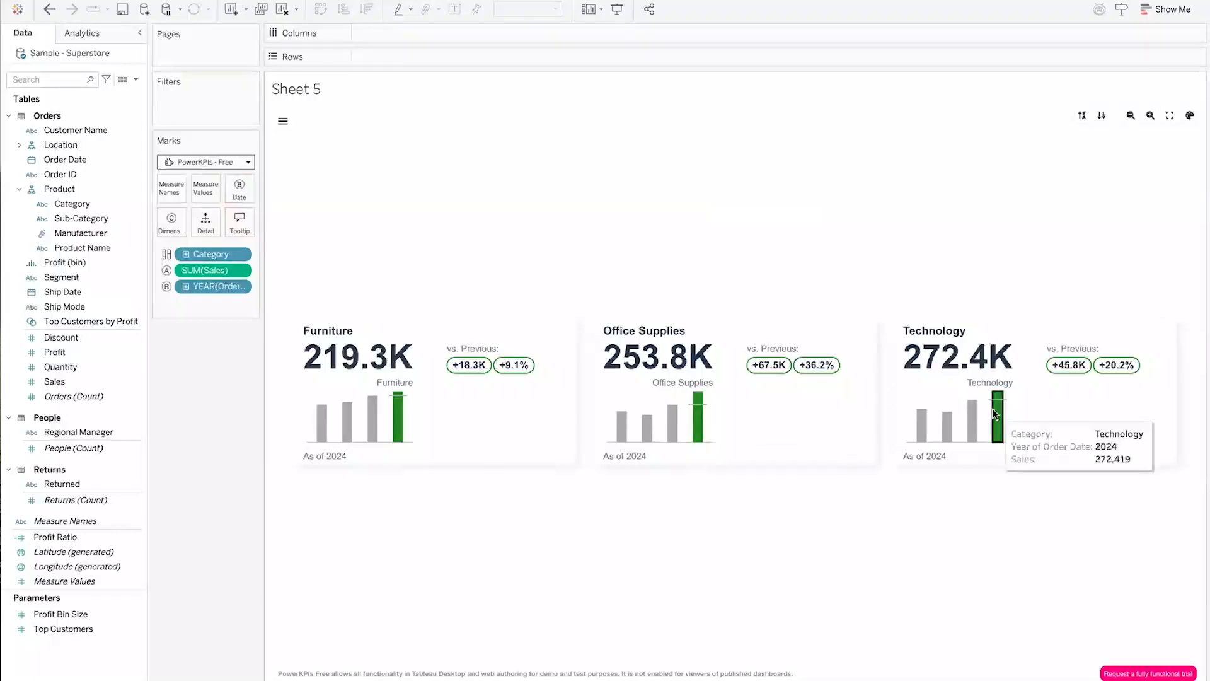
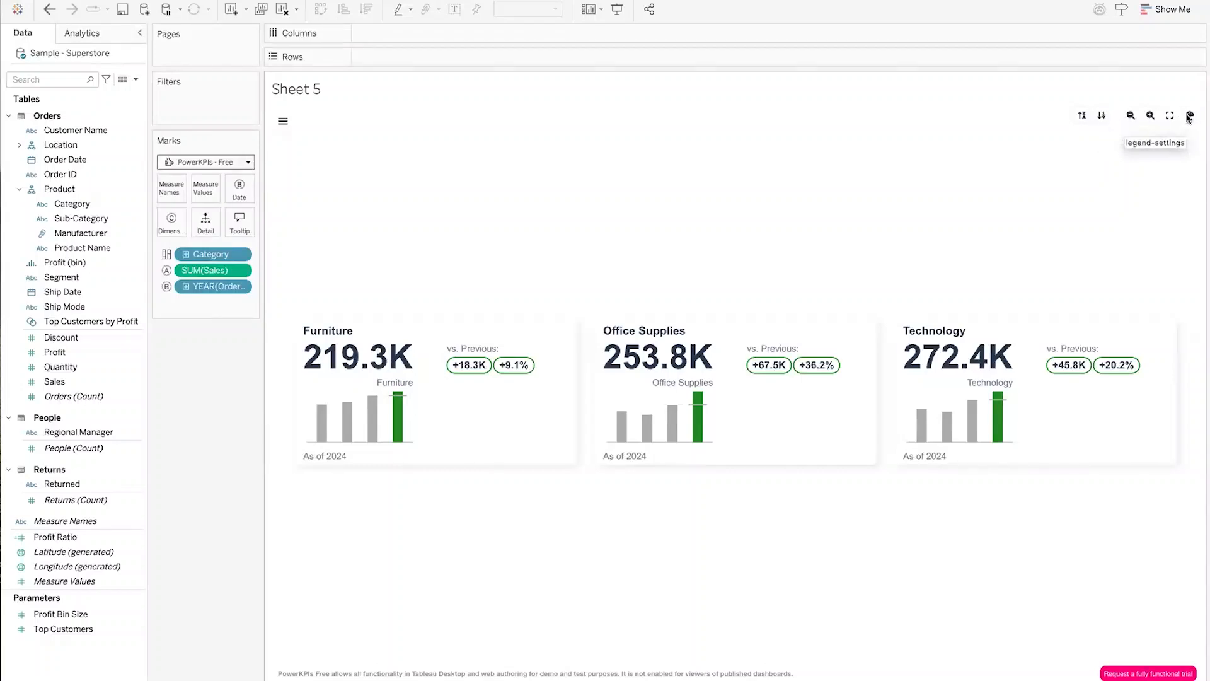
left_click(1188, 117)
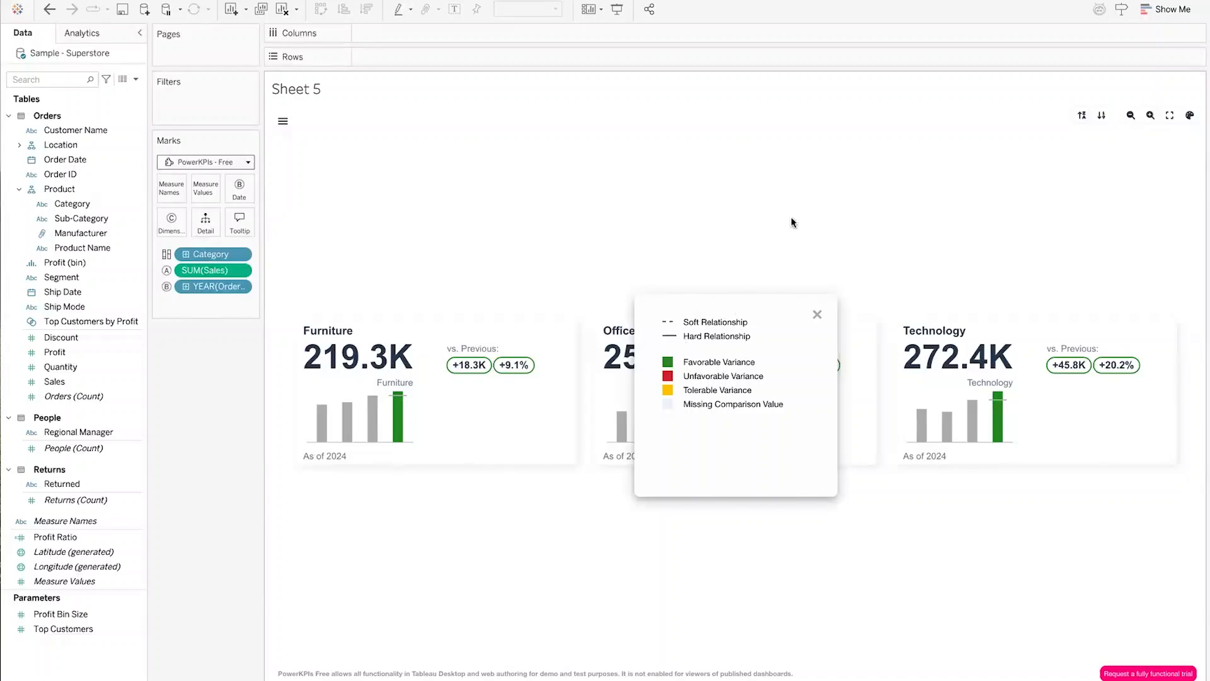
left_click(817, 314)
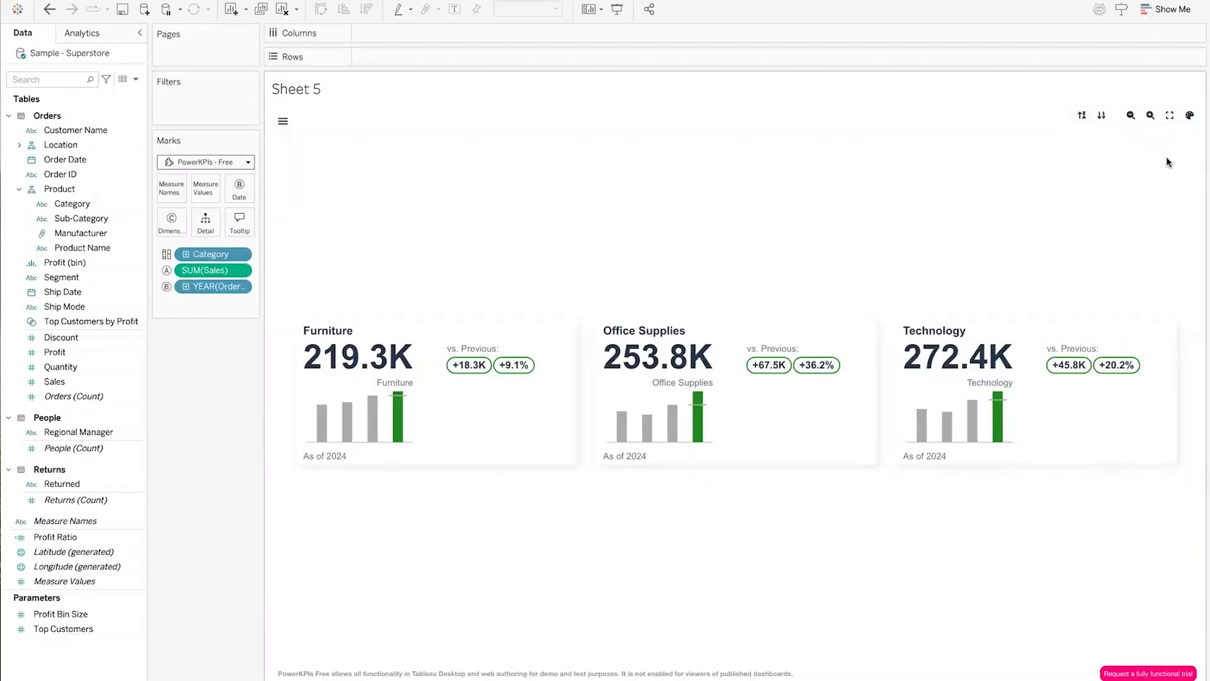
Examine the PowerKPIs configuration options, including the filter actions for the cards
left_click(284, 122)
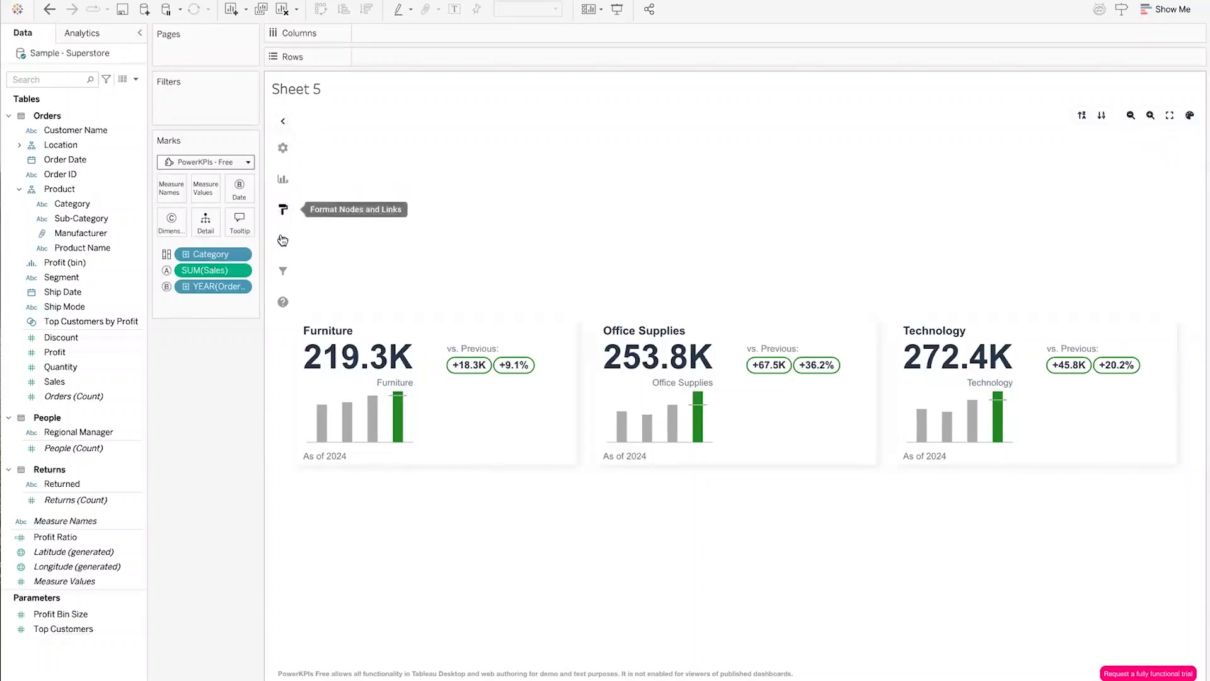
left_click(284, 271)
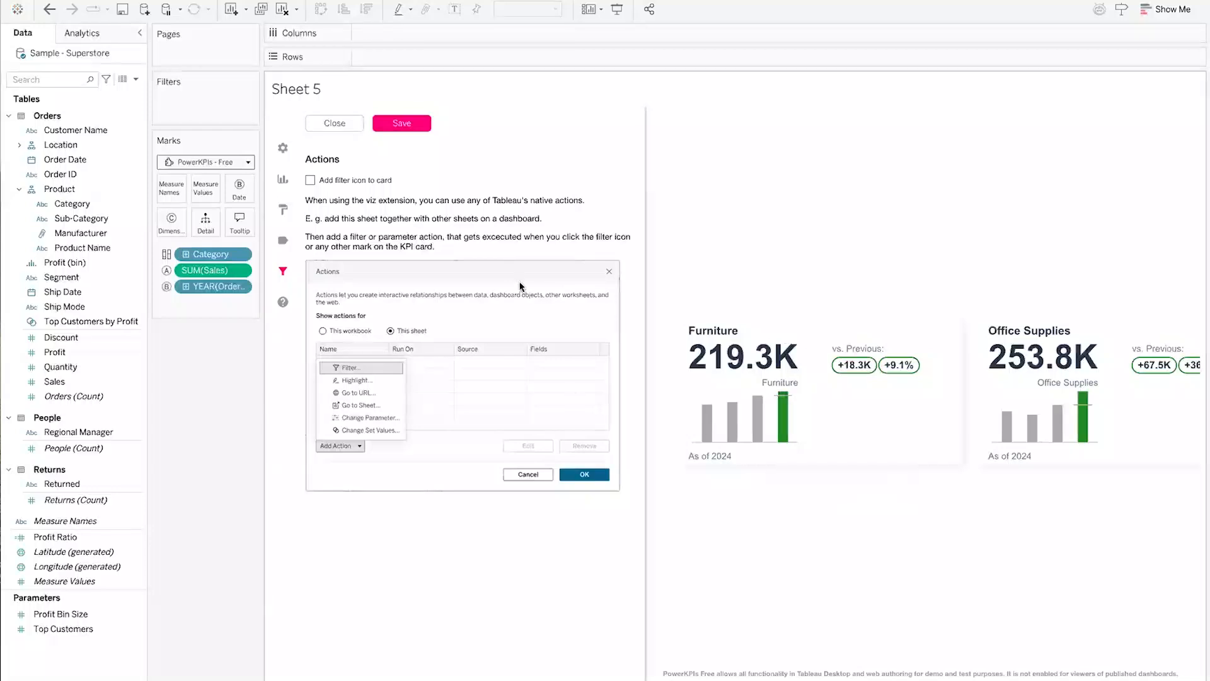
left_click(337, 125)
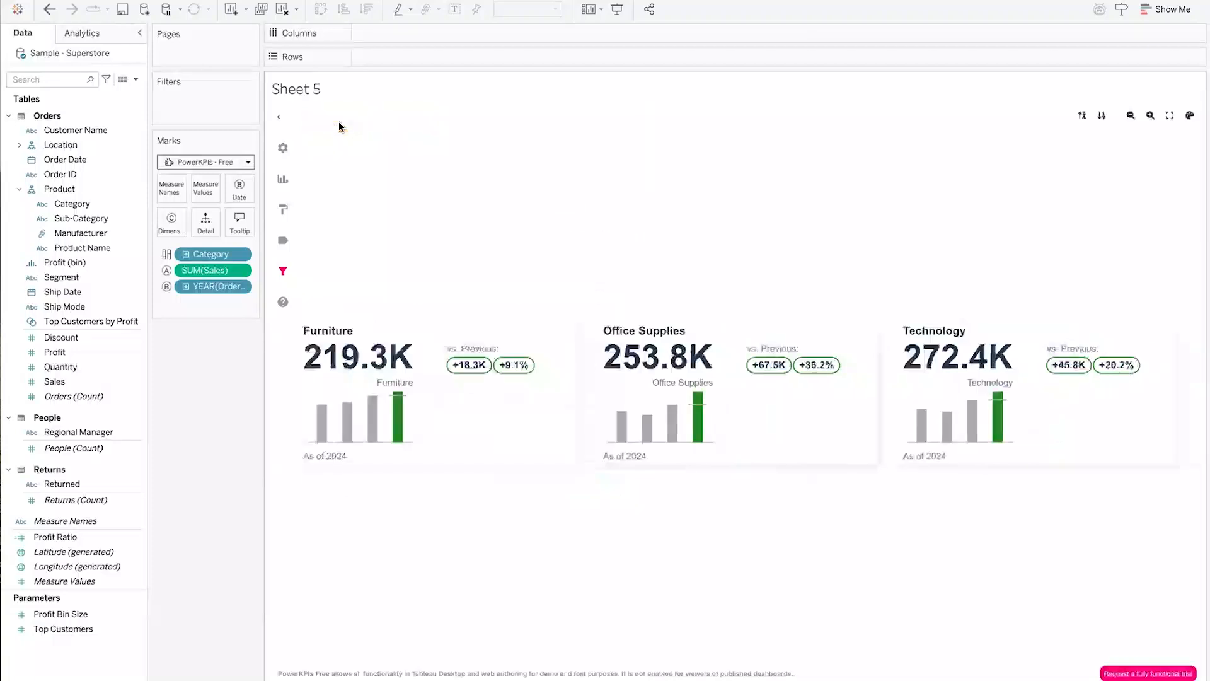
Select the Tree Layout in the PowerKPIs setup and examine its data structure options
left_click(287, 148)
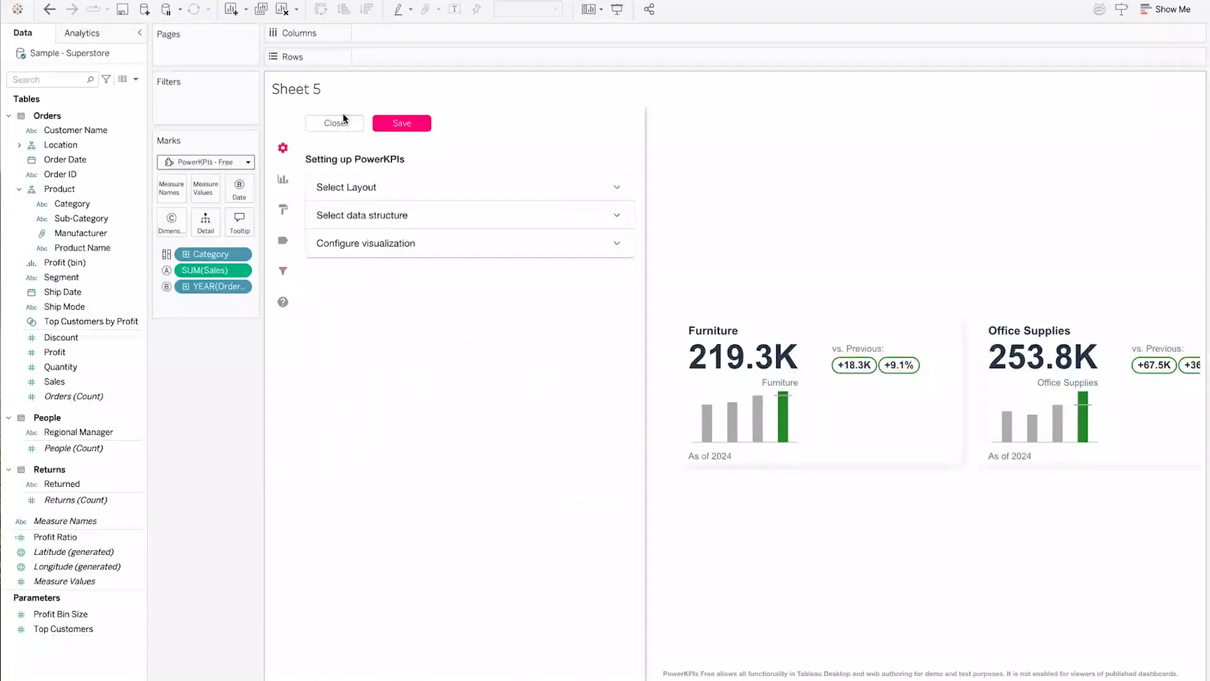
left_click(351, 188)
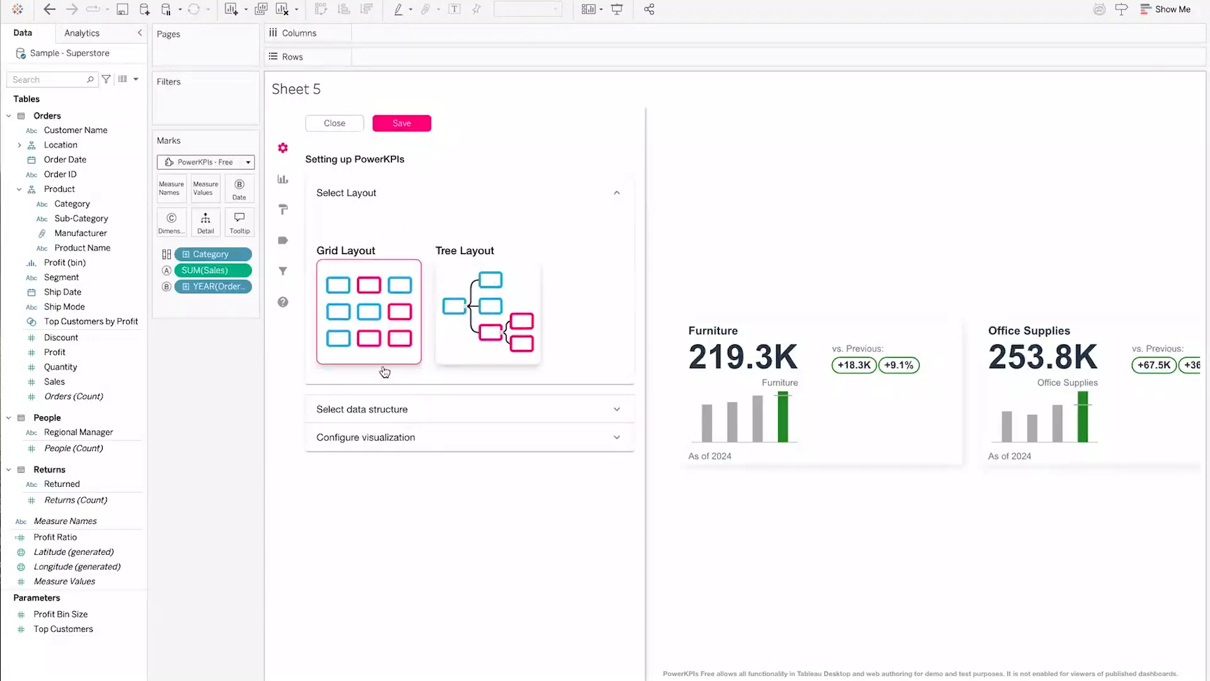
left_click(466, 322)
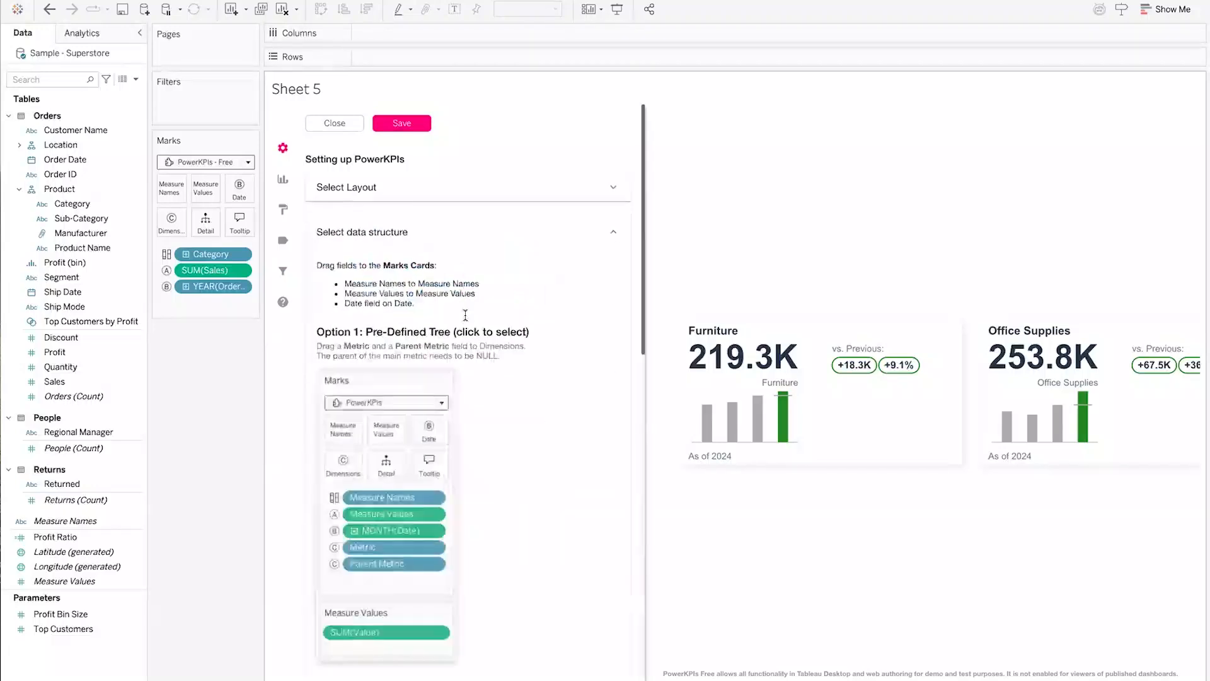
scroll(511, 472, "down", 10)
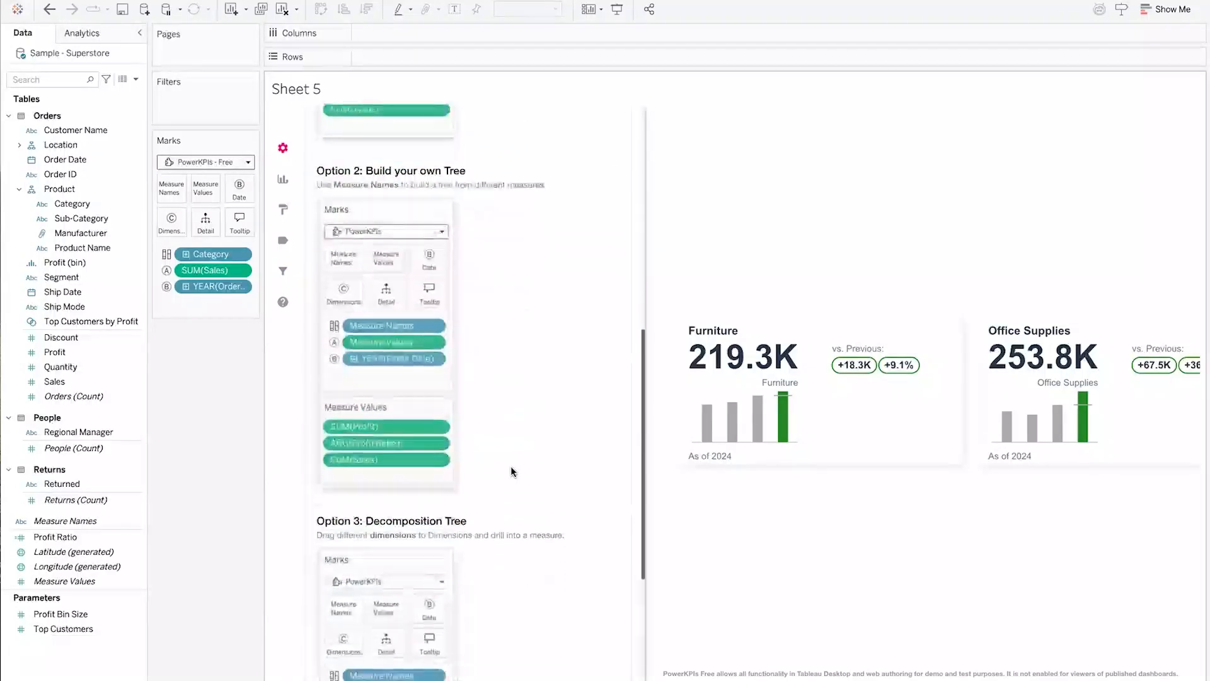
Review the PowerKPIs data structure options down to the Decomposition Tree and close the setup pane
scroll(510, 472, "down", 2)
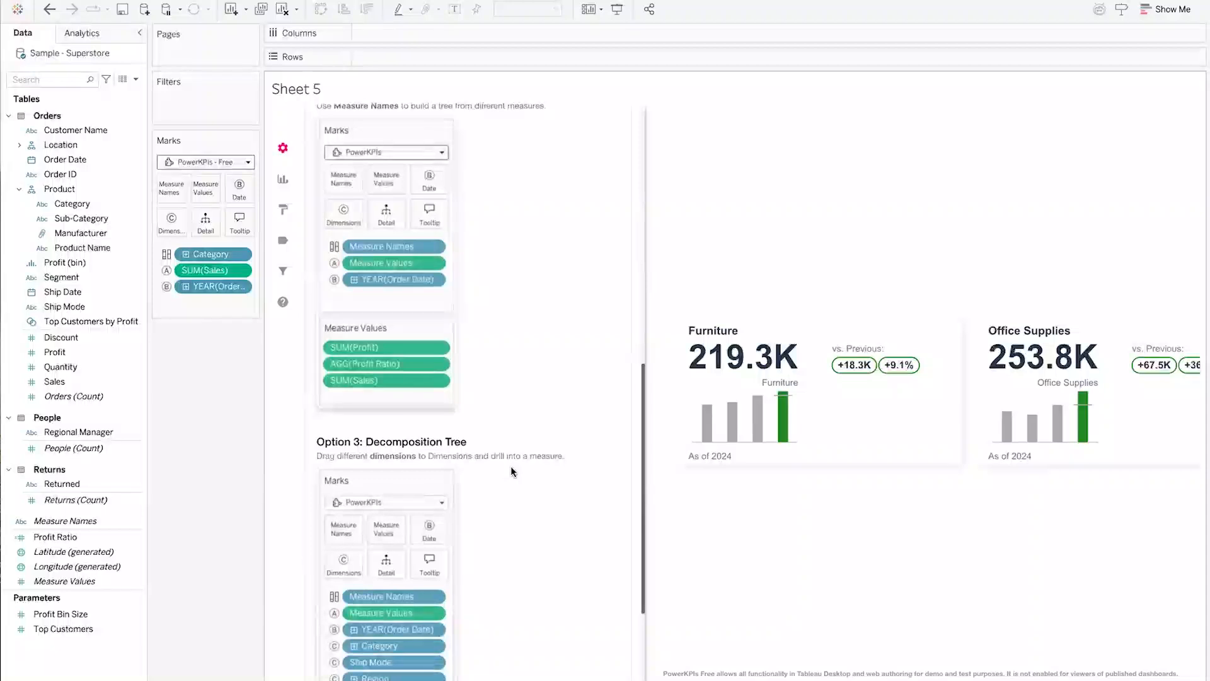
scroll(510, 467, "down", 8)
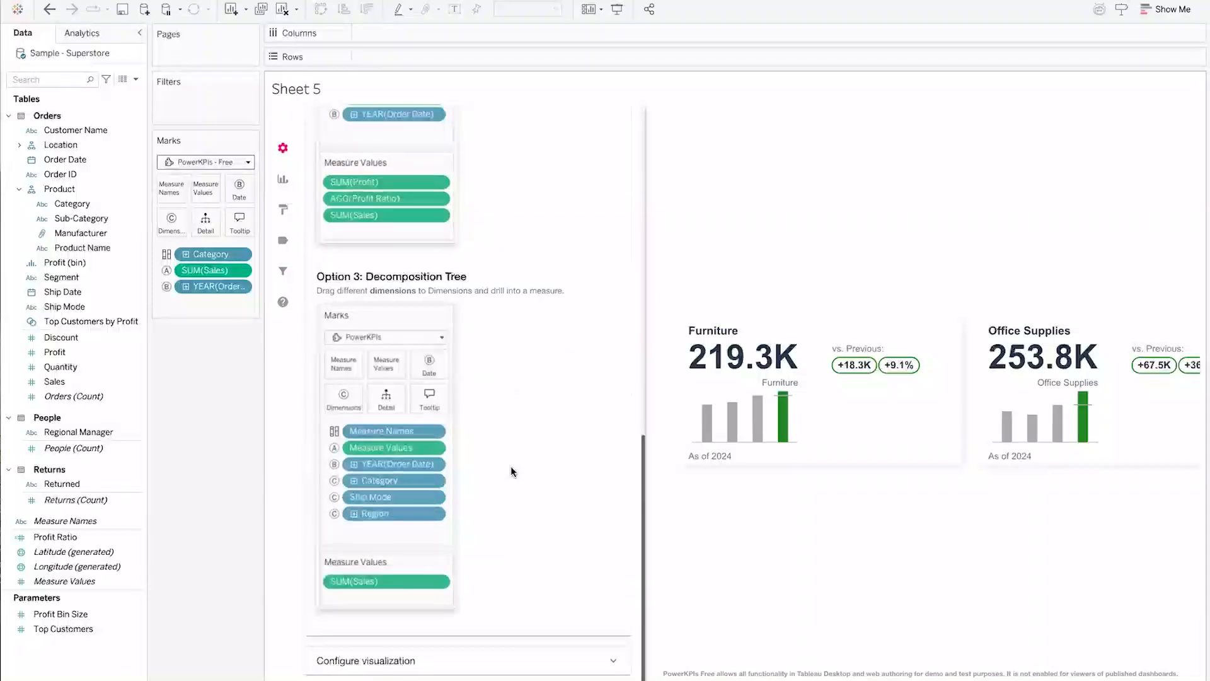
scroll(528, 322, "up", 10)
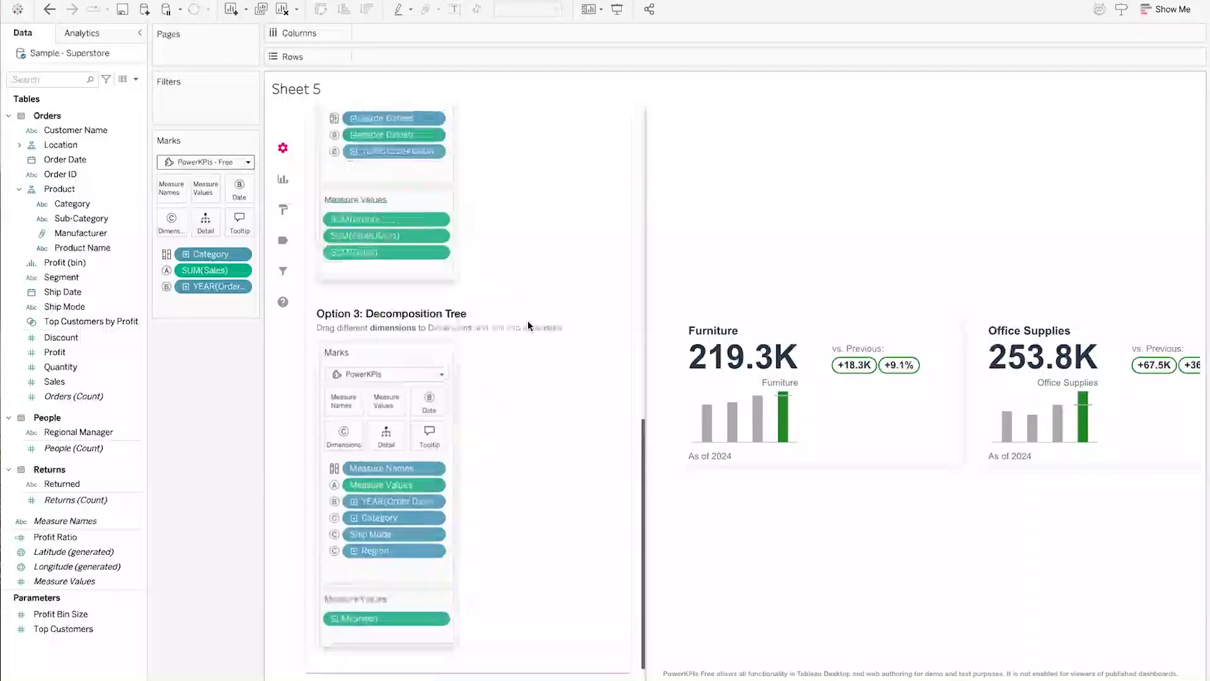
scroll(527, 326, "up", 15)
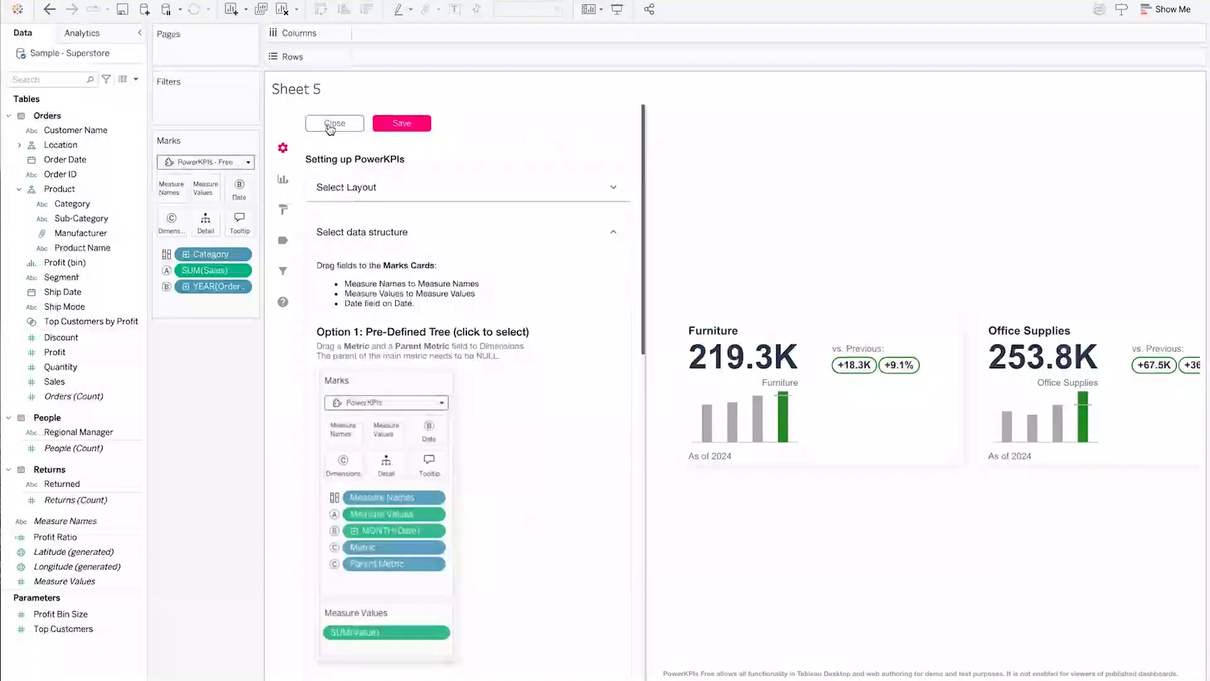
left_click(332, 124)
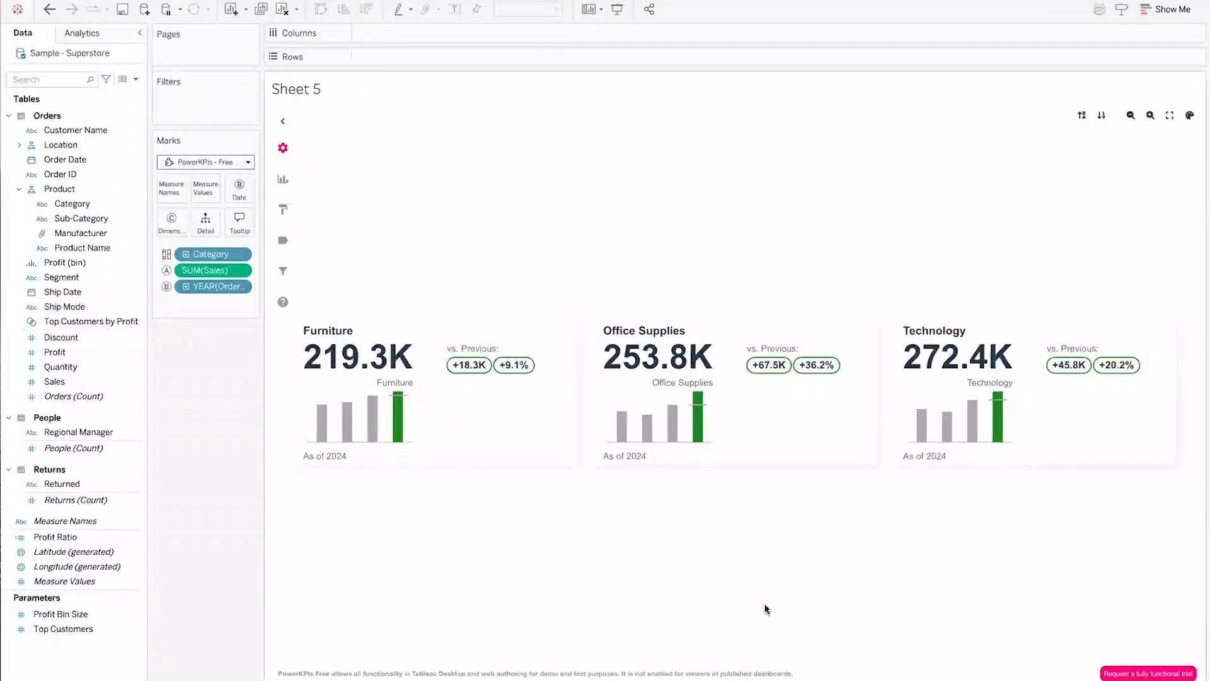
Rename the Sheet 5 worksheet as Power KPIs
right_click(468, 671)
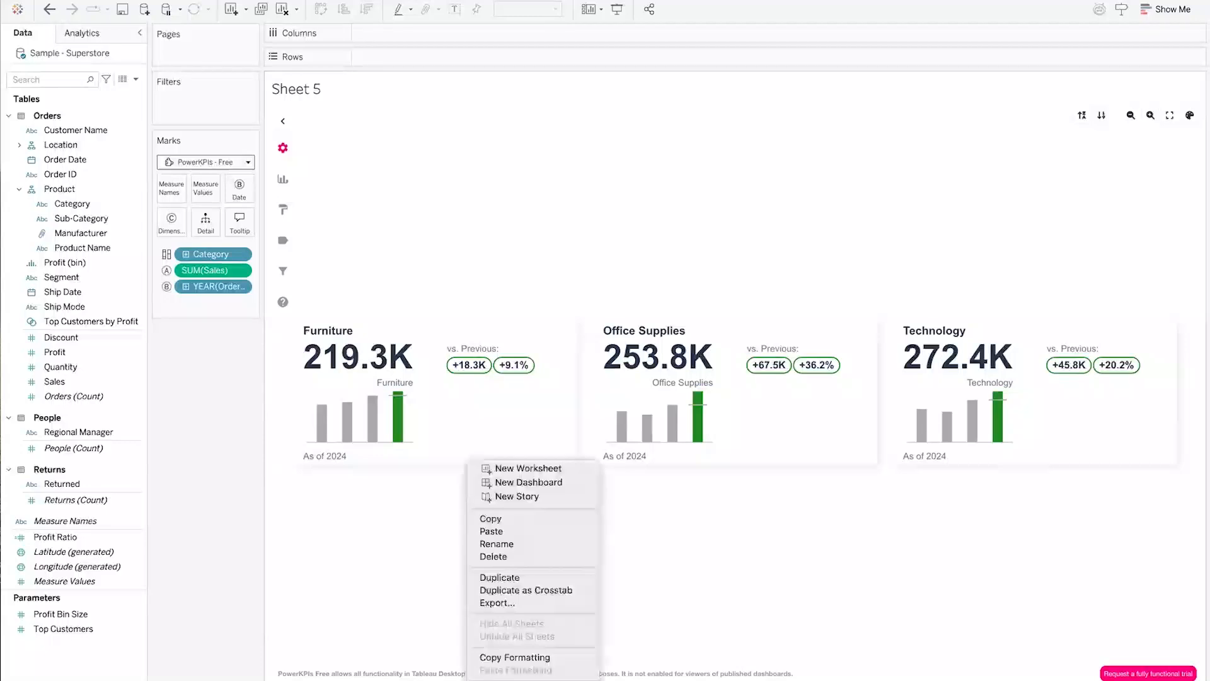
left_click(505, 542)
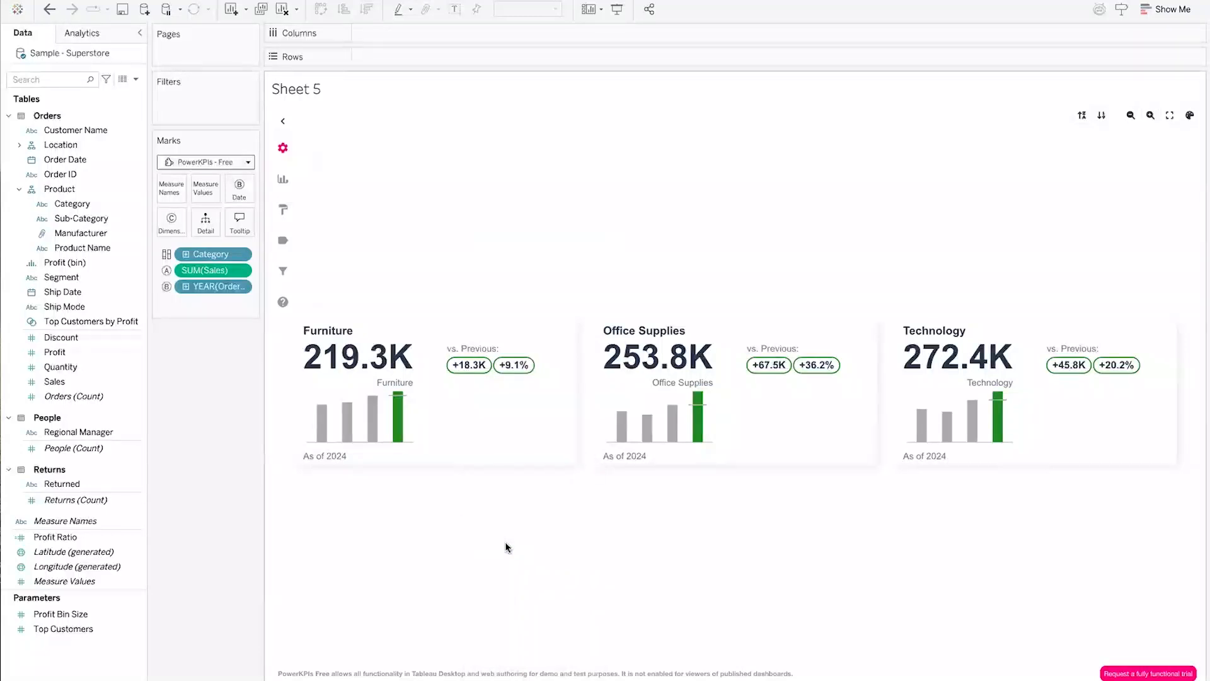
key("Return")
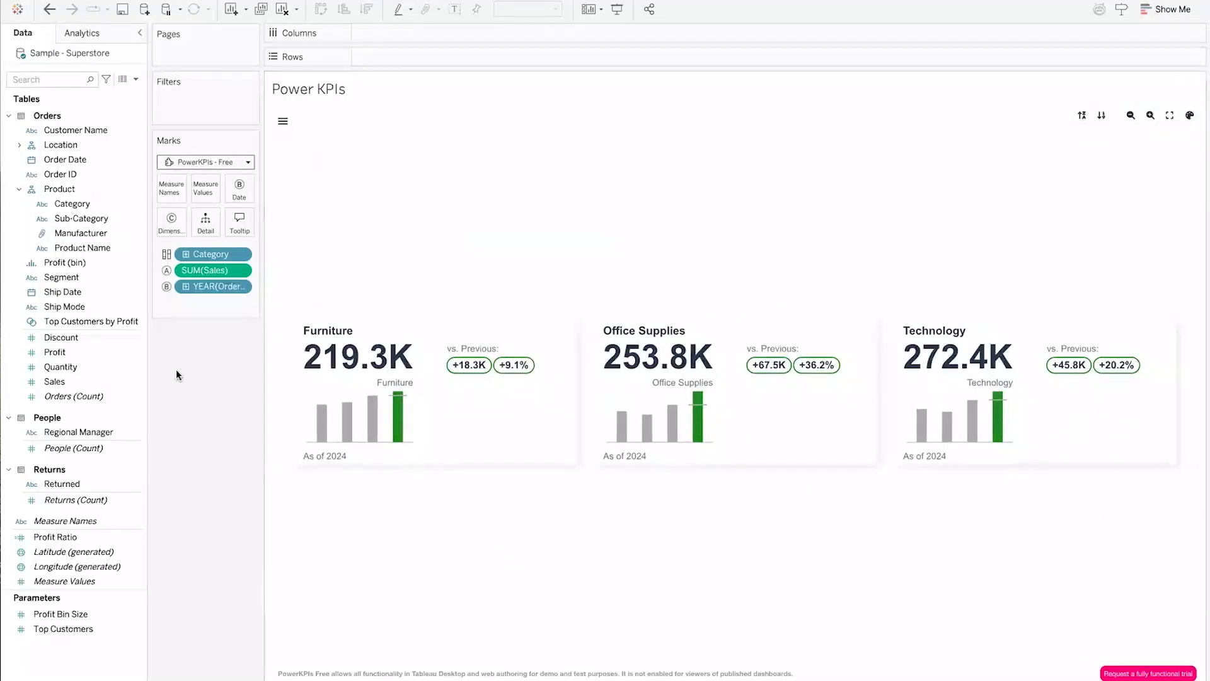
Try Sub-Category as an additional dimension of the PowerKPIs chart and remove it again
left_click_drag(68, 217, 166, 222)
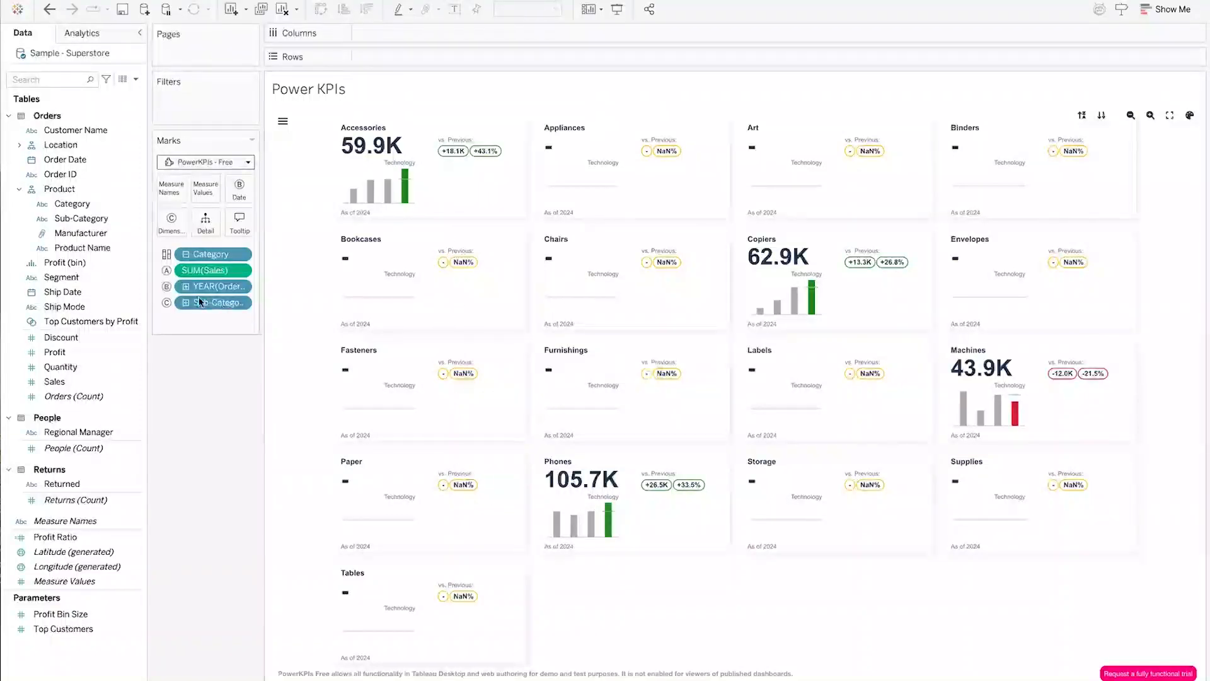
left_click_drag(187, 301, 195, 416)
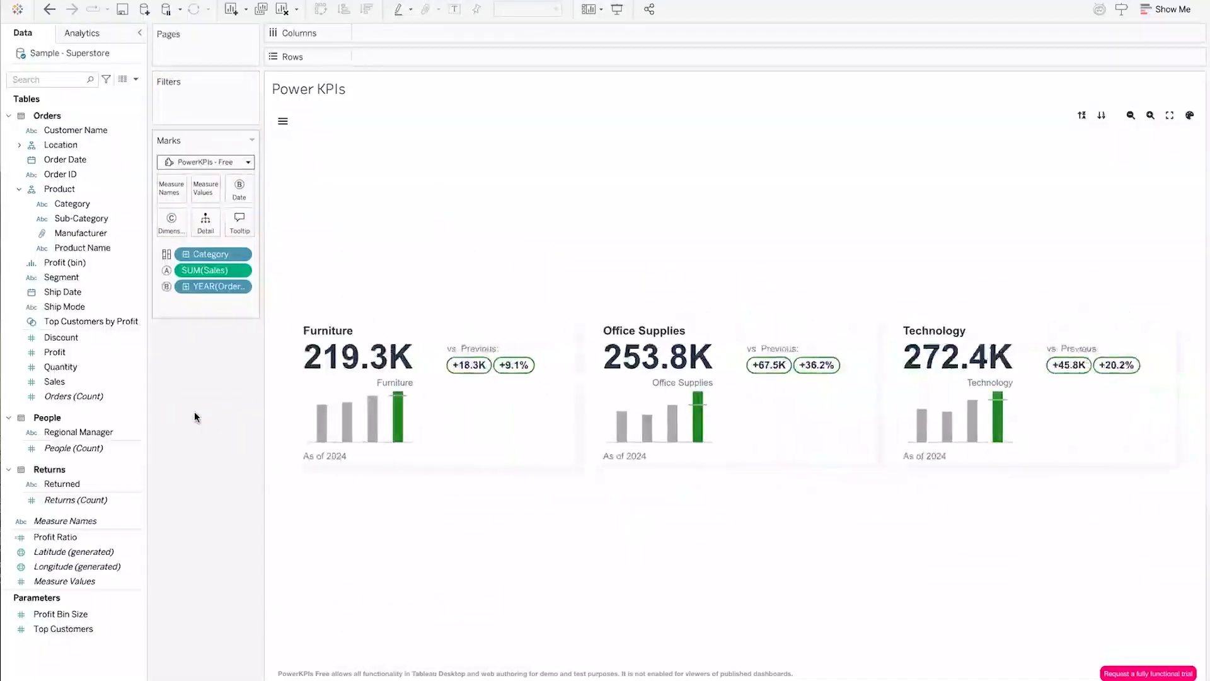
Move the Category field from Measure Names to Dimensions in the PowerKPIs marks
left_click_drag(206, 252, 172, 221)
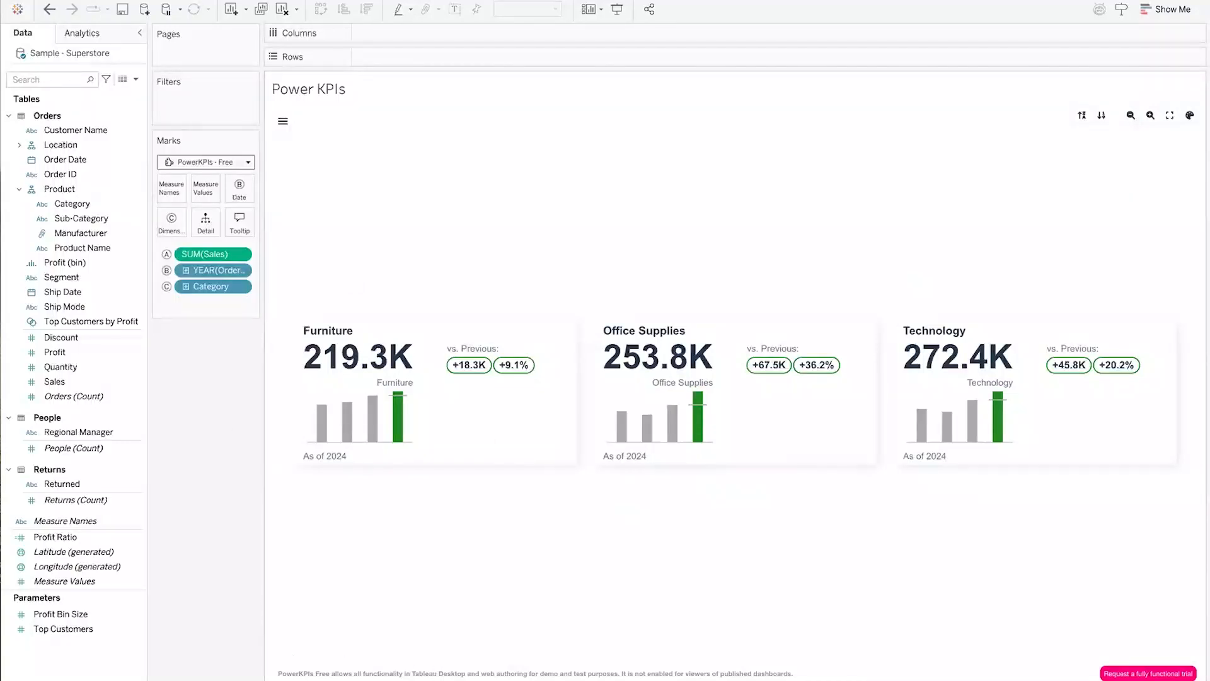
Duplicate the Power KPIs worksheet and replace Category with Sub-Category as the dimension in the copy
right_click(474, 678)
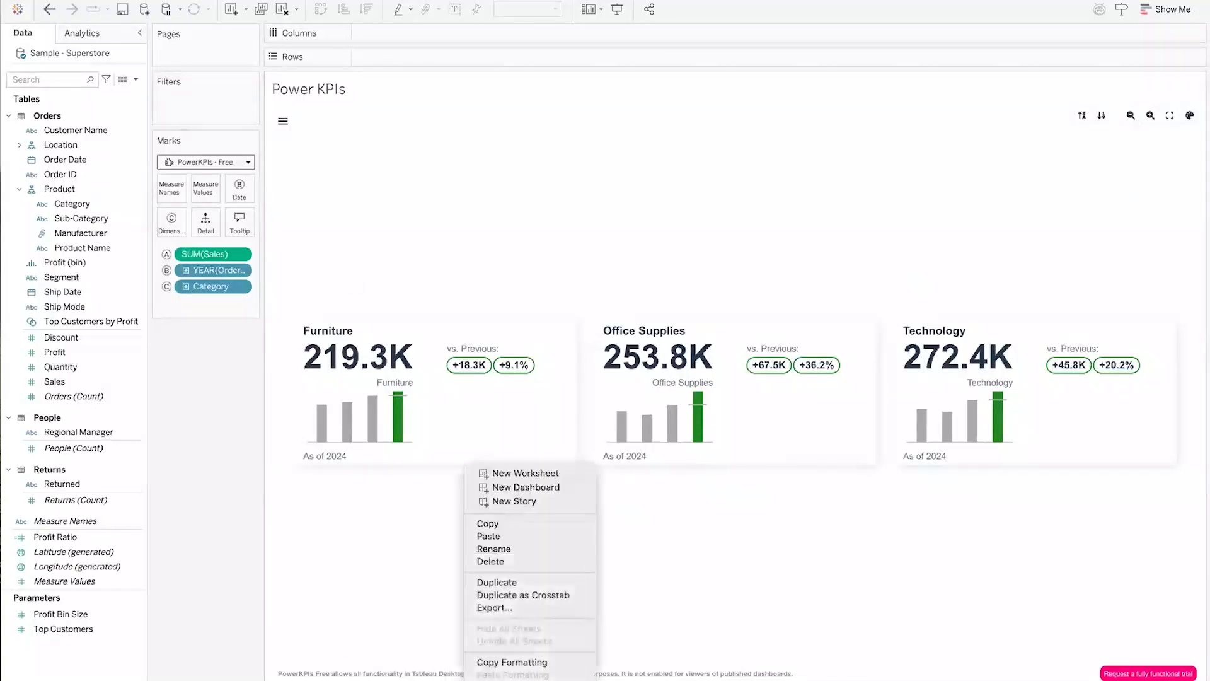
left_click(495, 581)
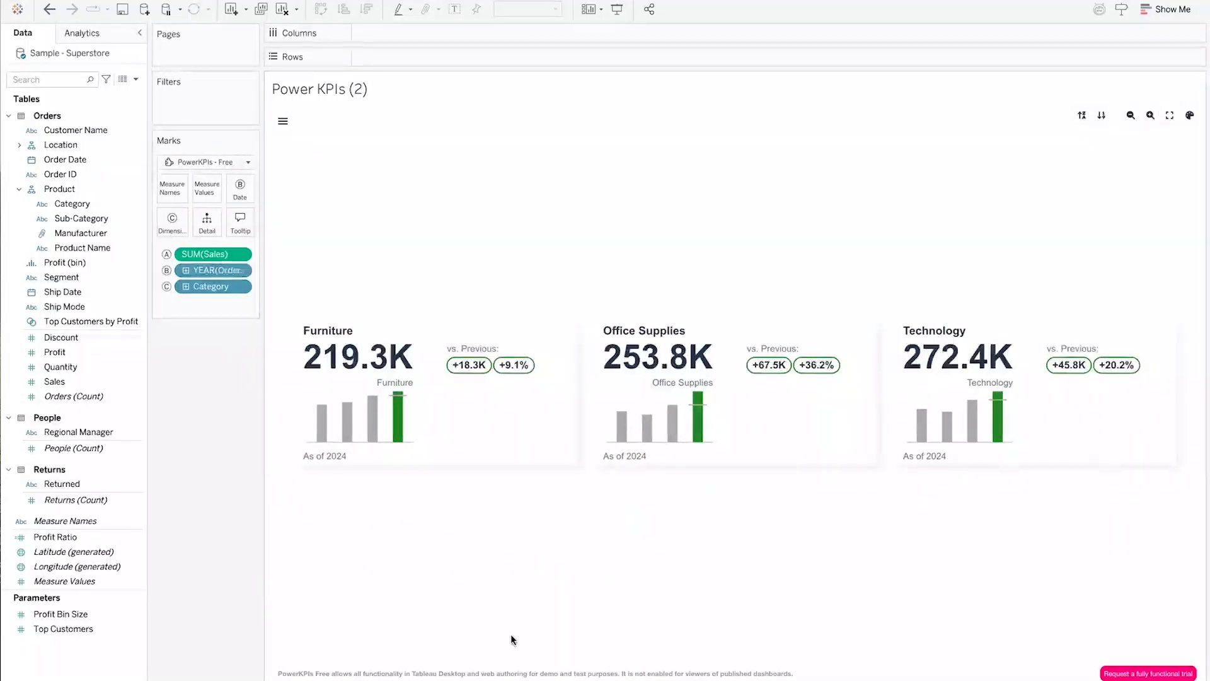
right_click(527, 676)
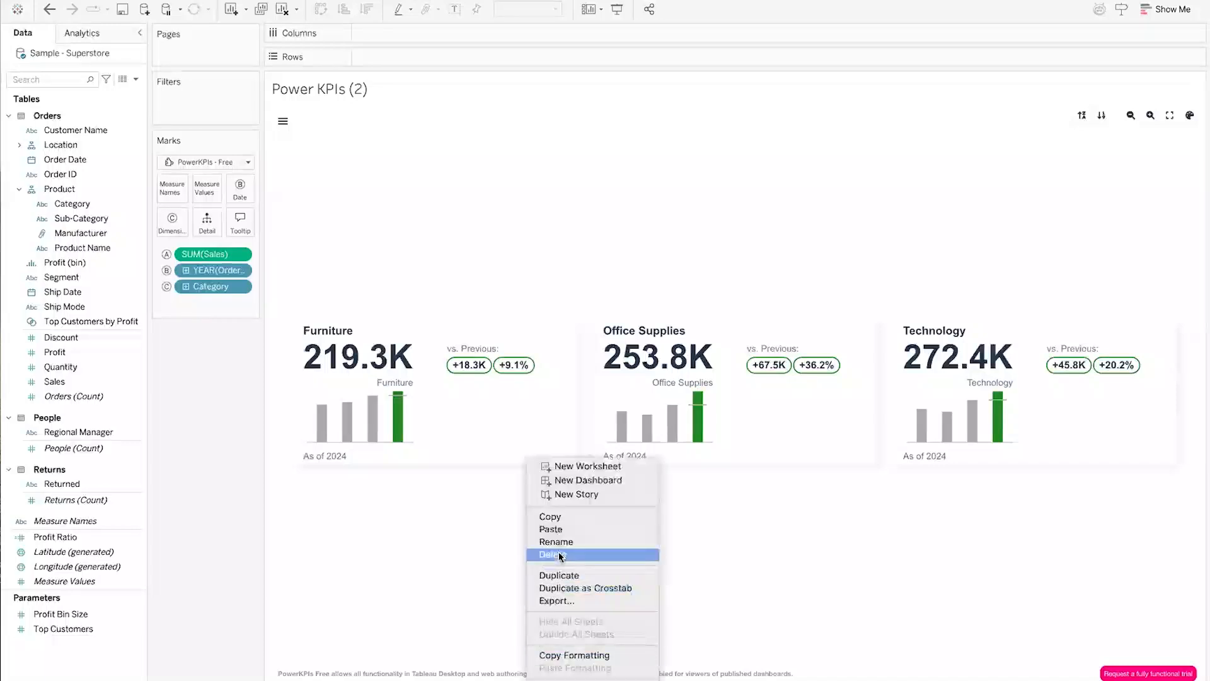
left_click(389, 573)
left_click_drag(76, 218, 215, 286)
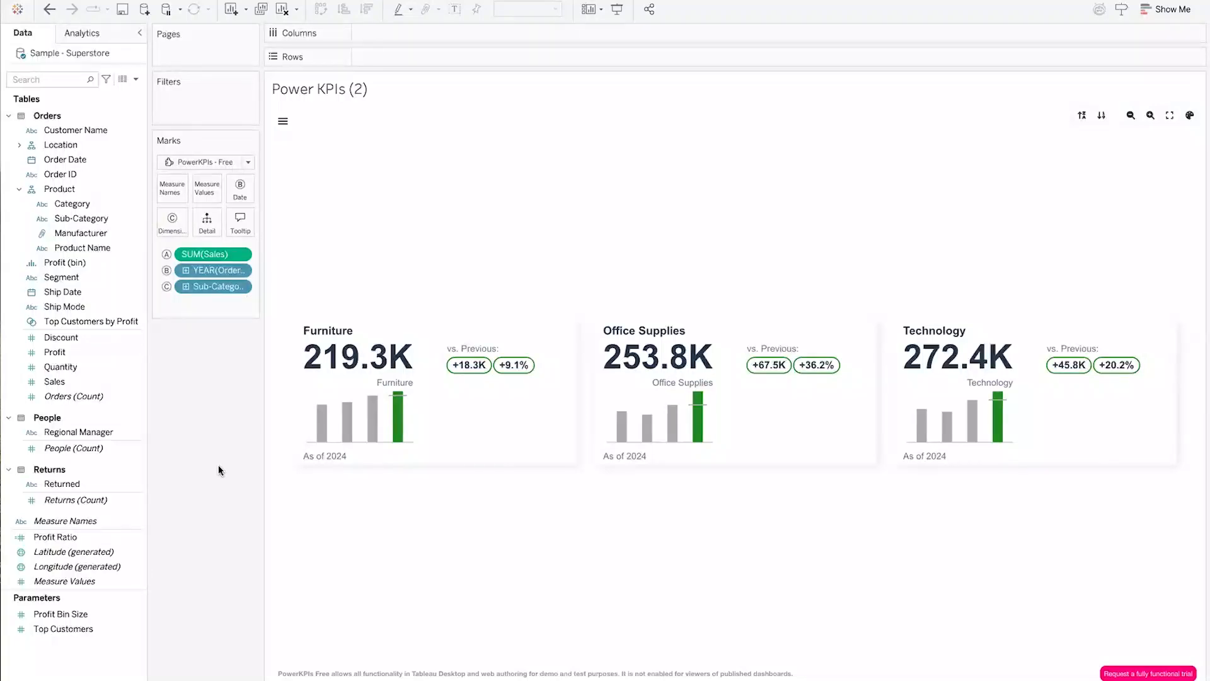
Try Sub-Category under Measure Names in the duplicated sheet and return it to Dimensions
mouse_move(401, 411)
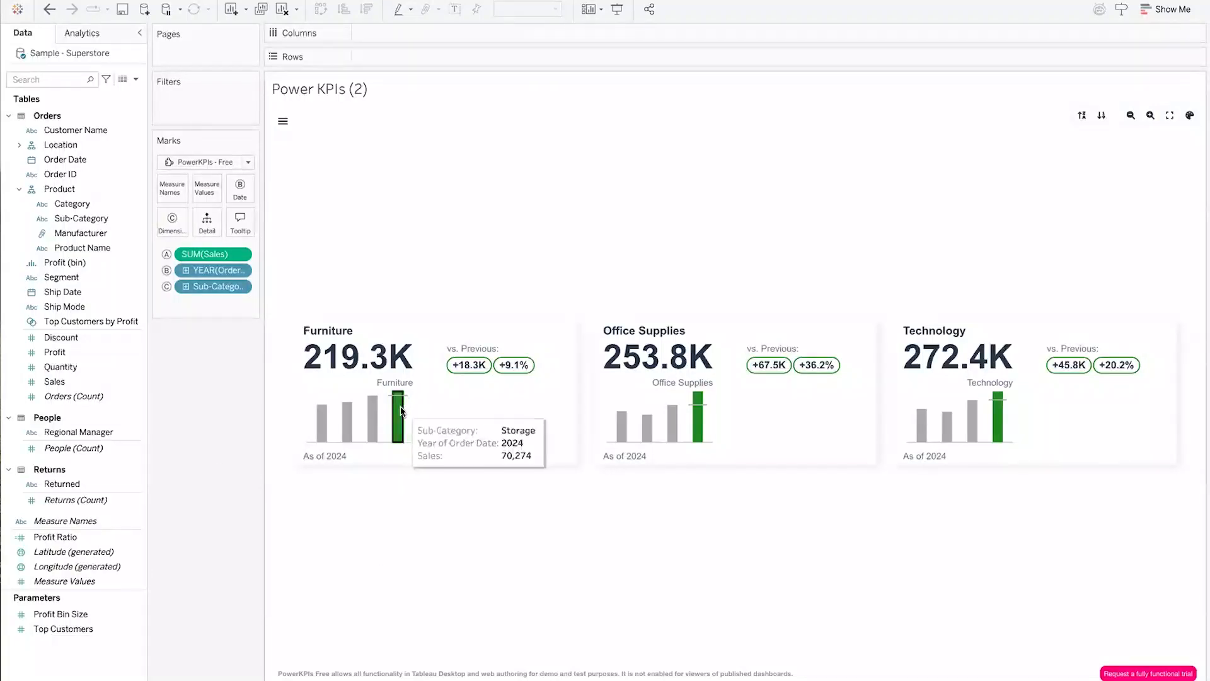
left_click_drag(207, 282, 171, 197)
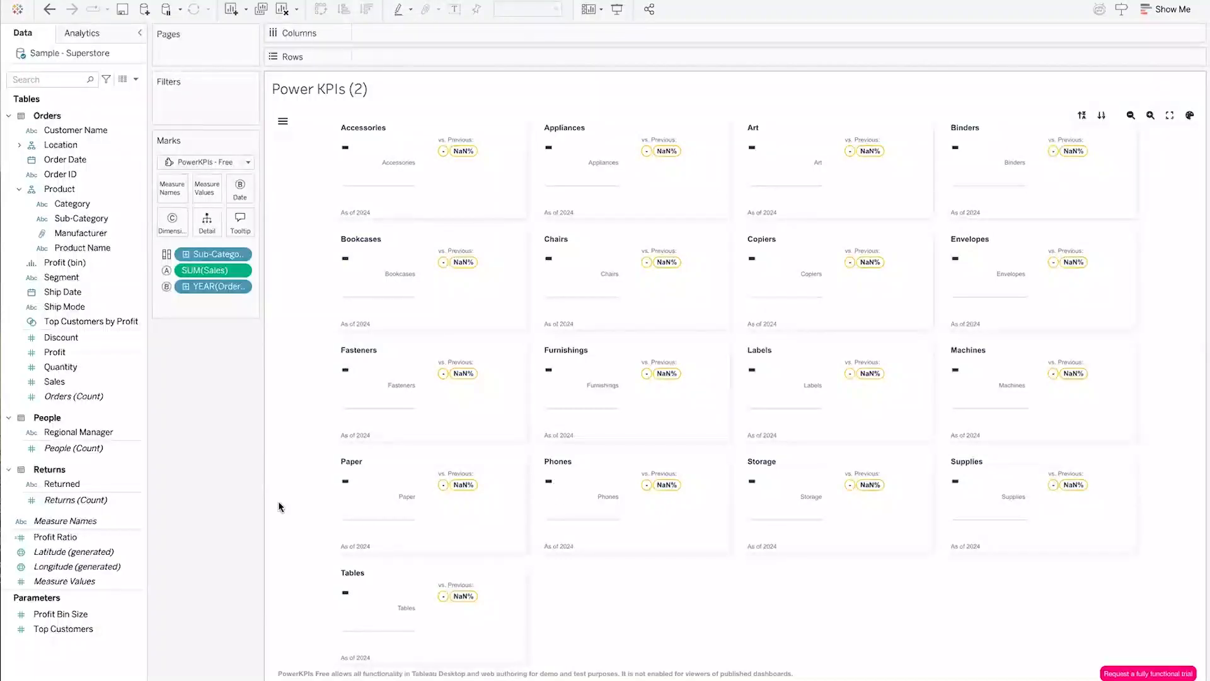
left_click_drag(193, 256, 172, 228)
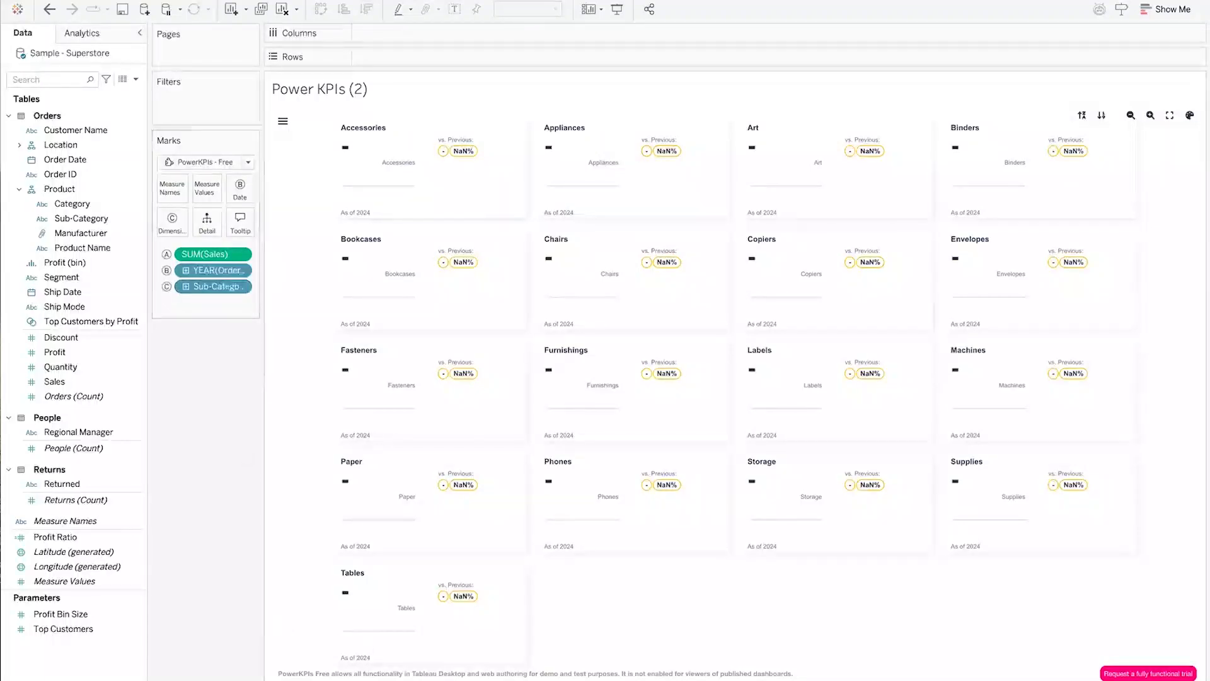
Delete the duplicated Power KPIs (2) worksheet
right_click(525, 680)
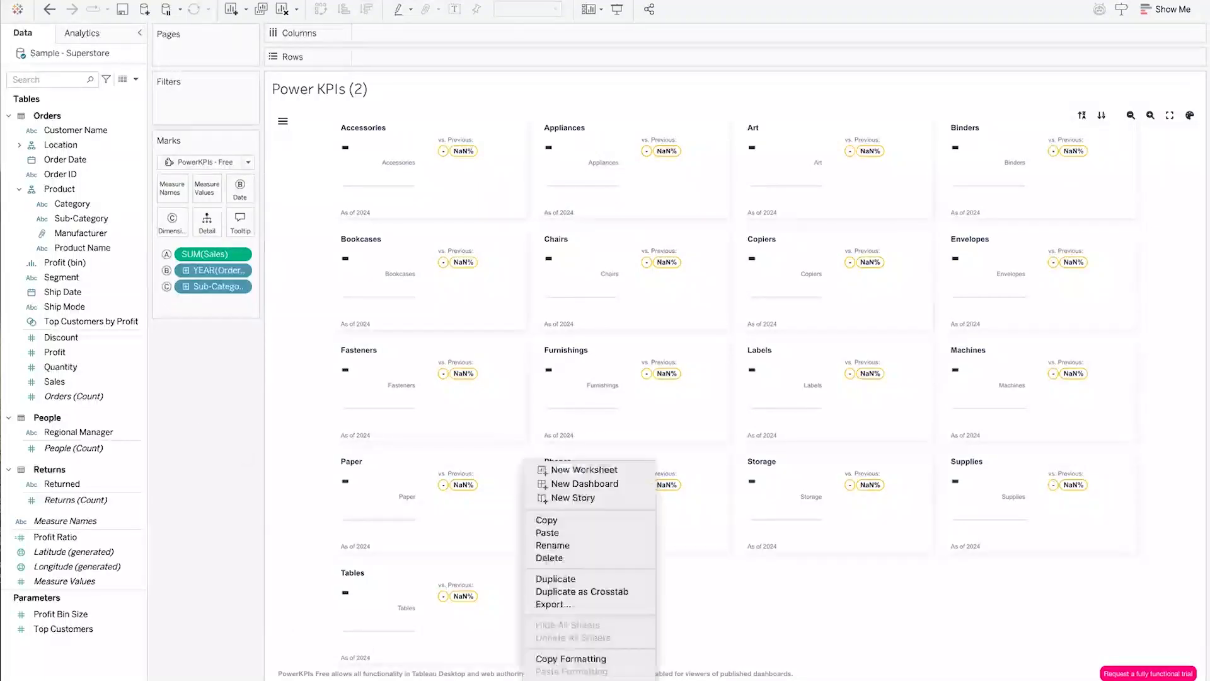
left_click(546, 558)
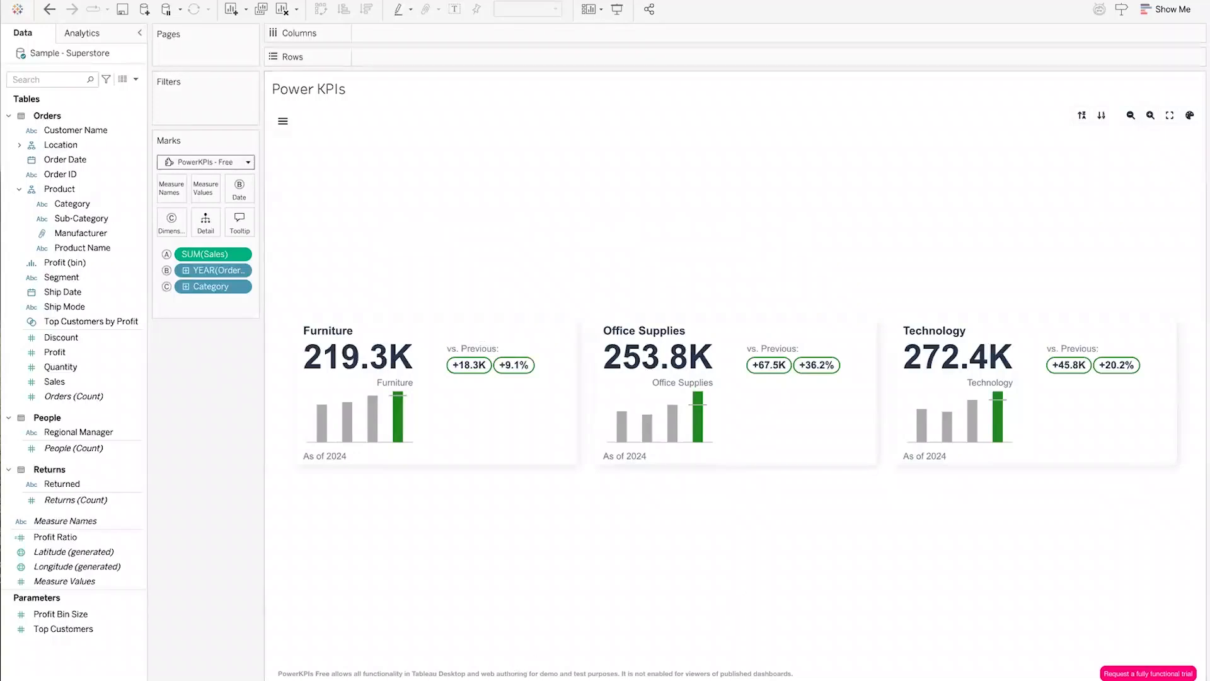
Create a new worksheet and search the viz extensions for "infotop" to add one as its mark type
key("ctrl+m")
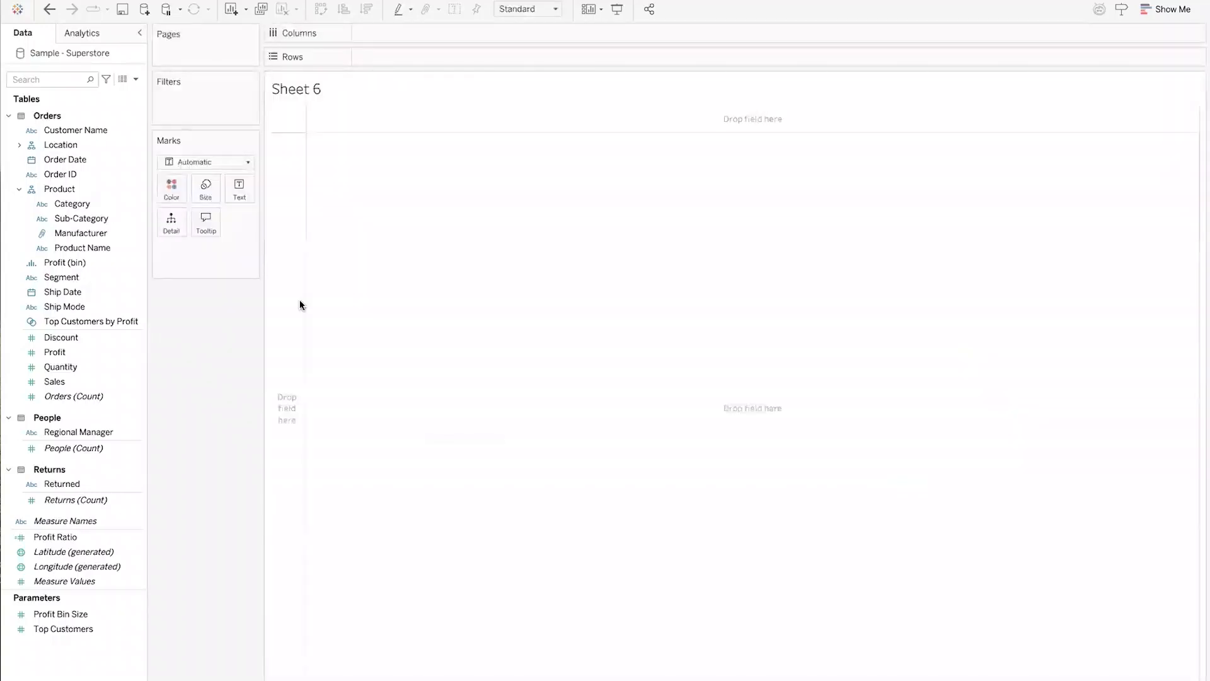
left_click(248, 162)
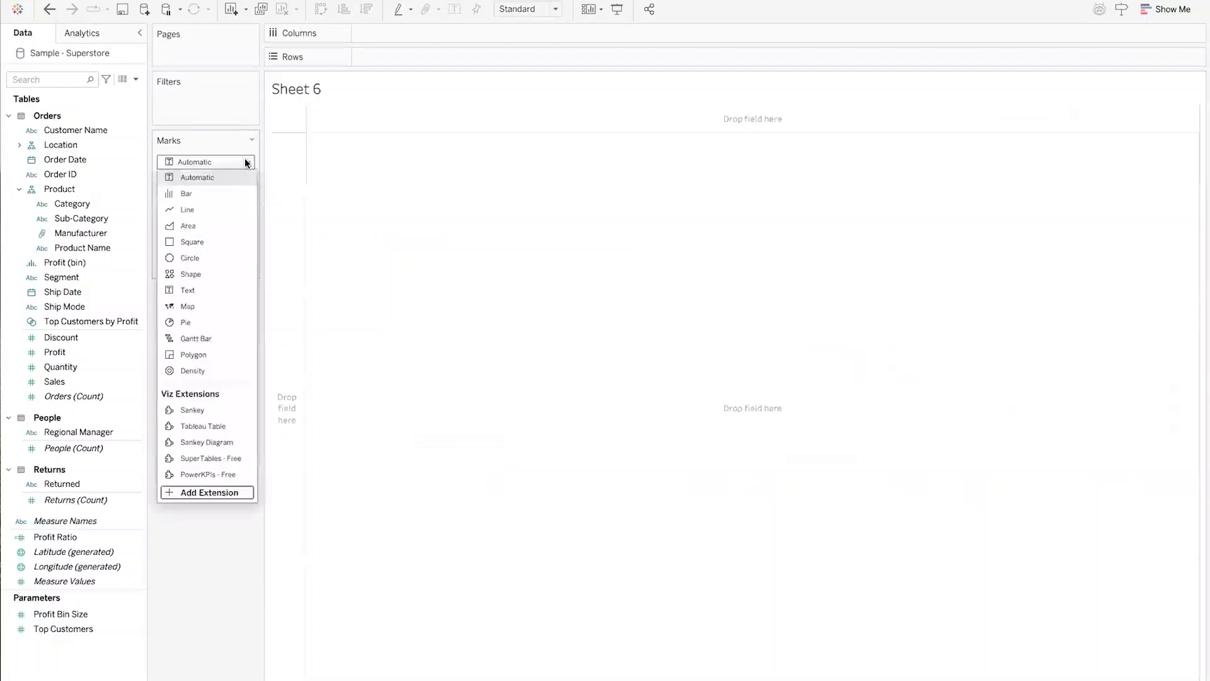
left_click(194, 493)
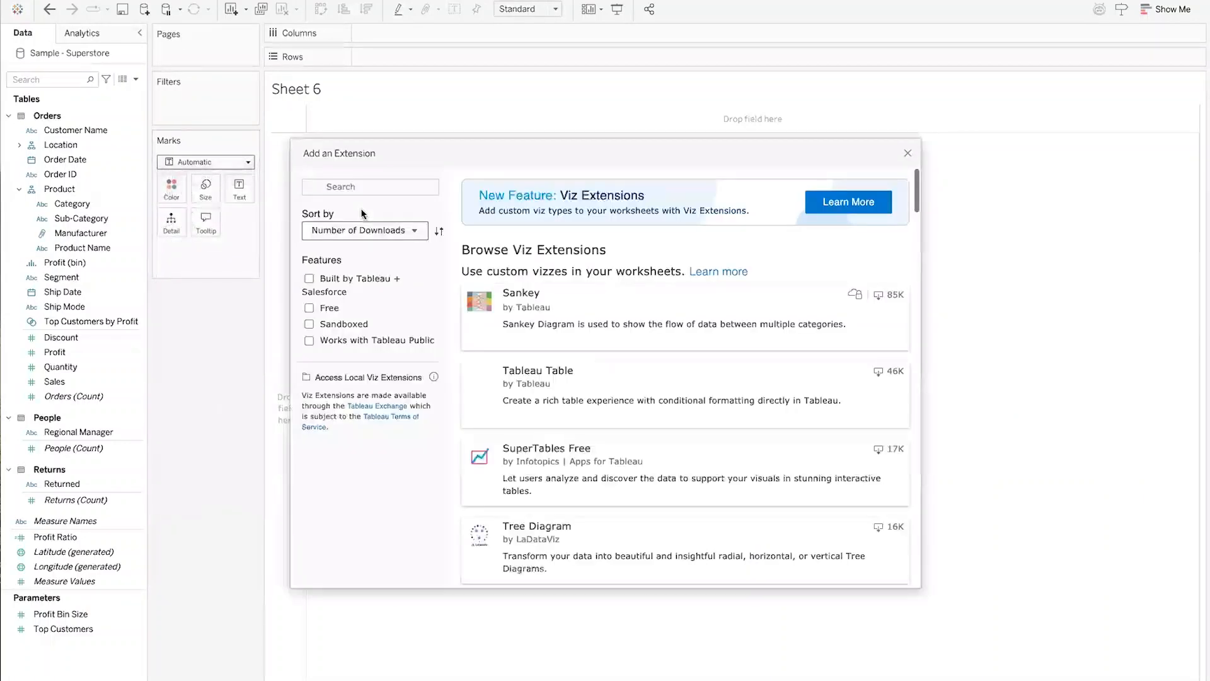
left_click(360, 185)
type("inf")
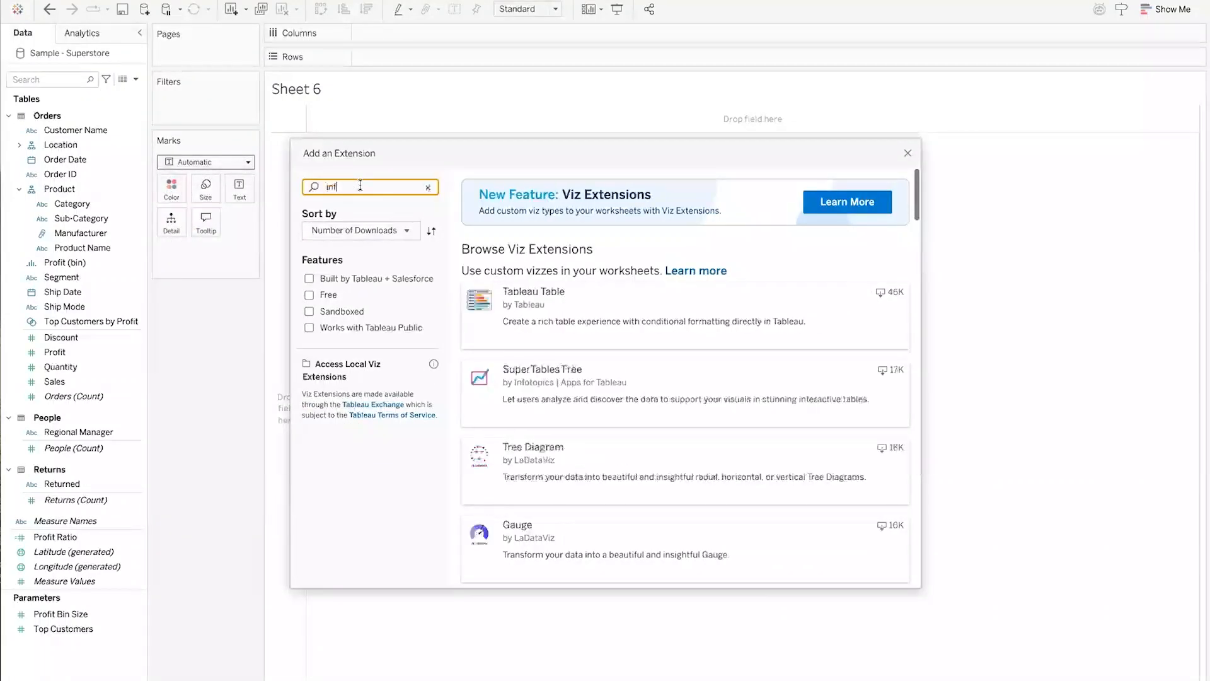
type("otop")
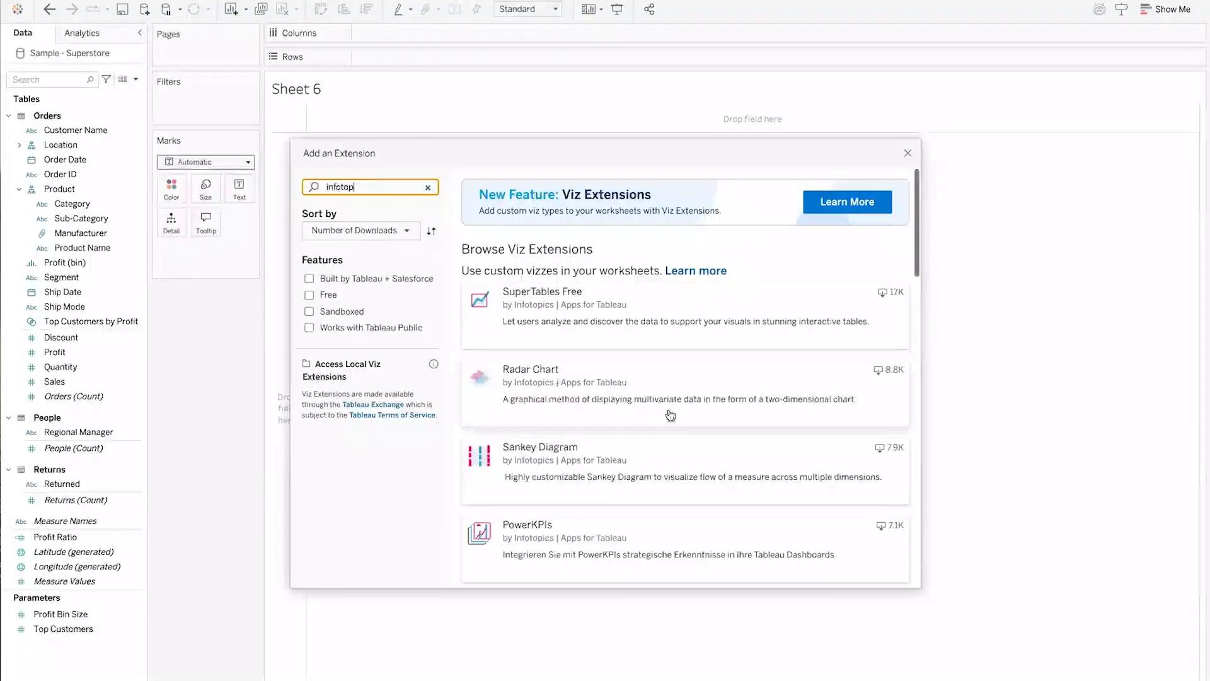
Browse the Infotopics extensions and add the free Radar Chart extension to Sheet 6
scroll(670, 412, "down", 5)
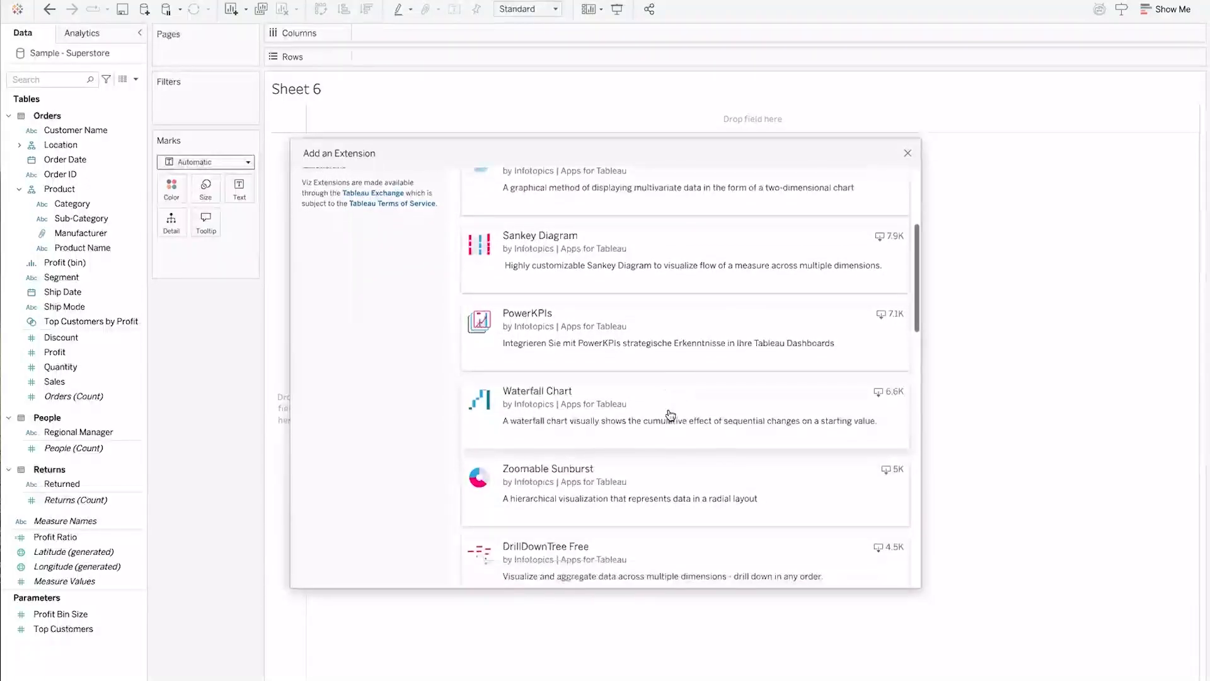
scroll(669, 413, "down", 7)
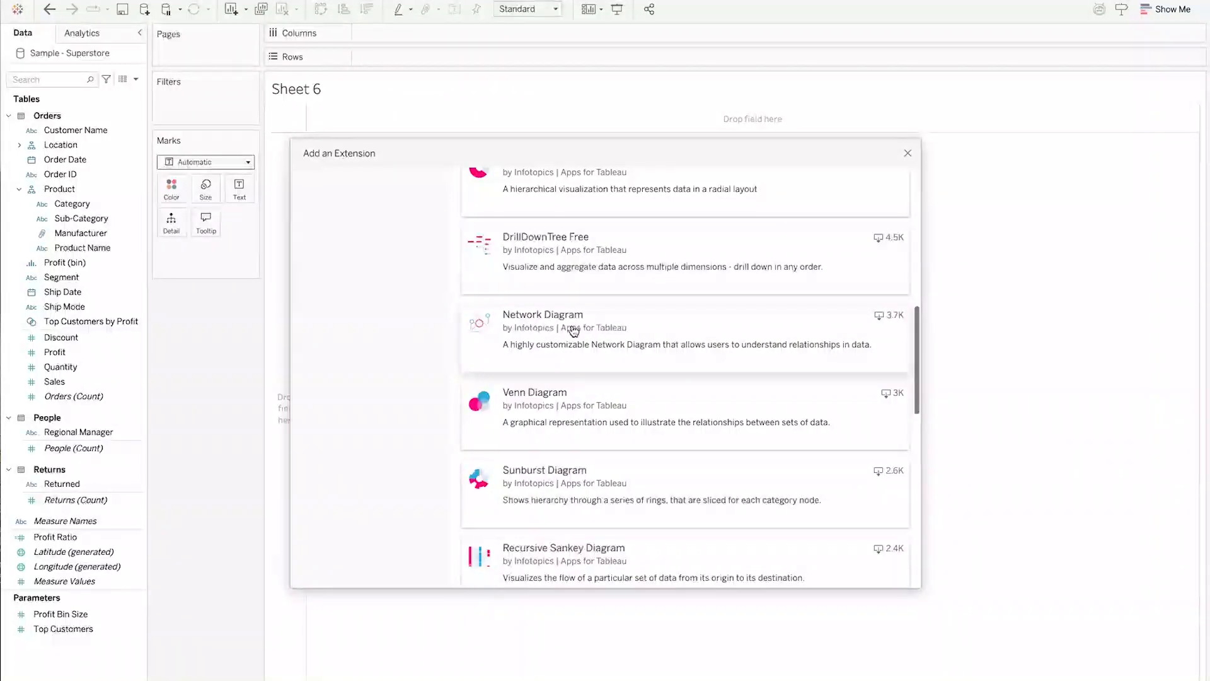
scroll(573, 331, "up", 4)
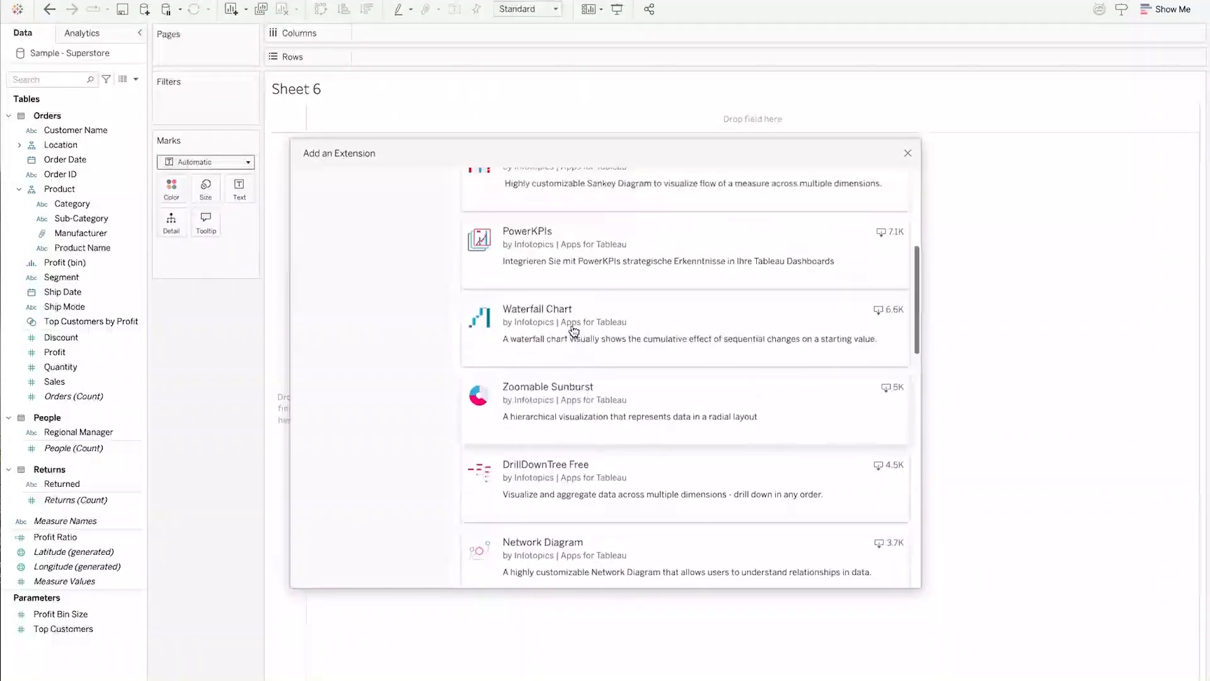
scroll(574, 330, "up", 1)
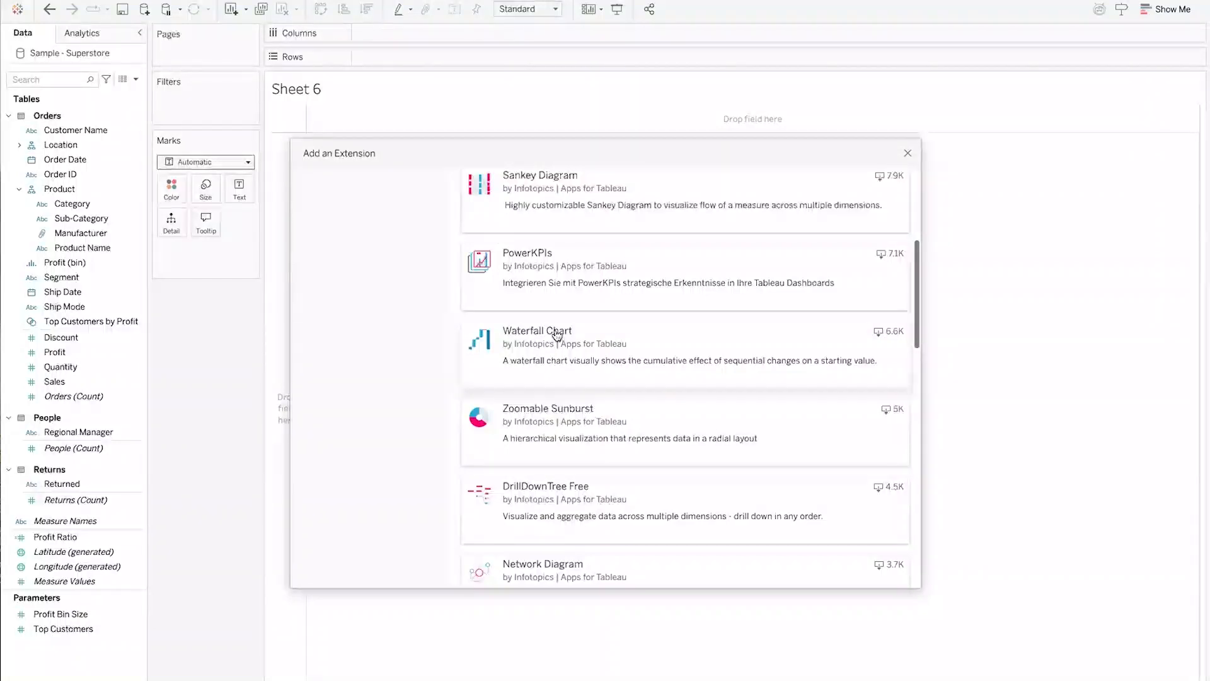
scroll(557, 335, "up", 5)
left_click(539, 381)
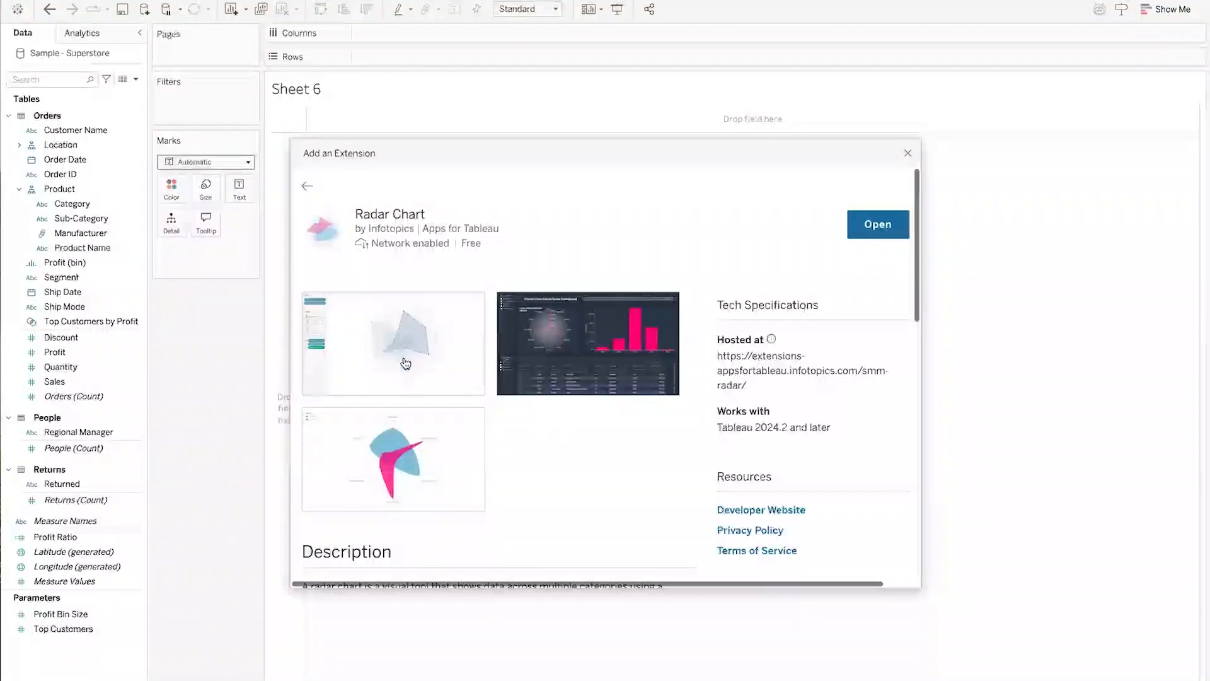
mouse_move(406, 364)
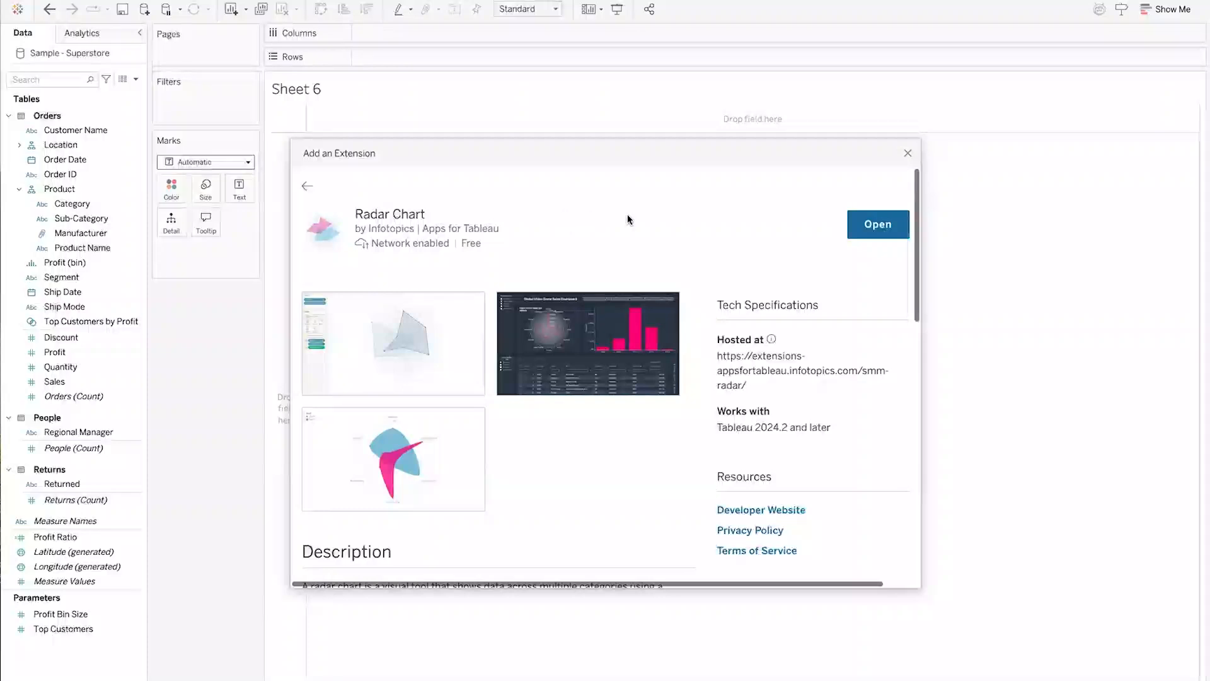
left_click(875, 226)
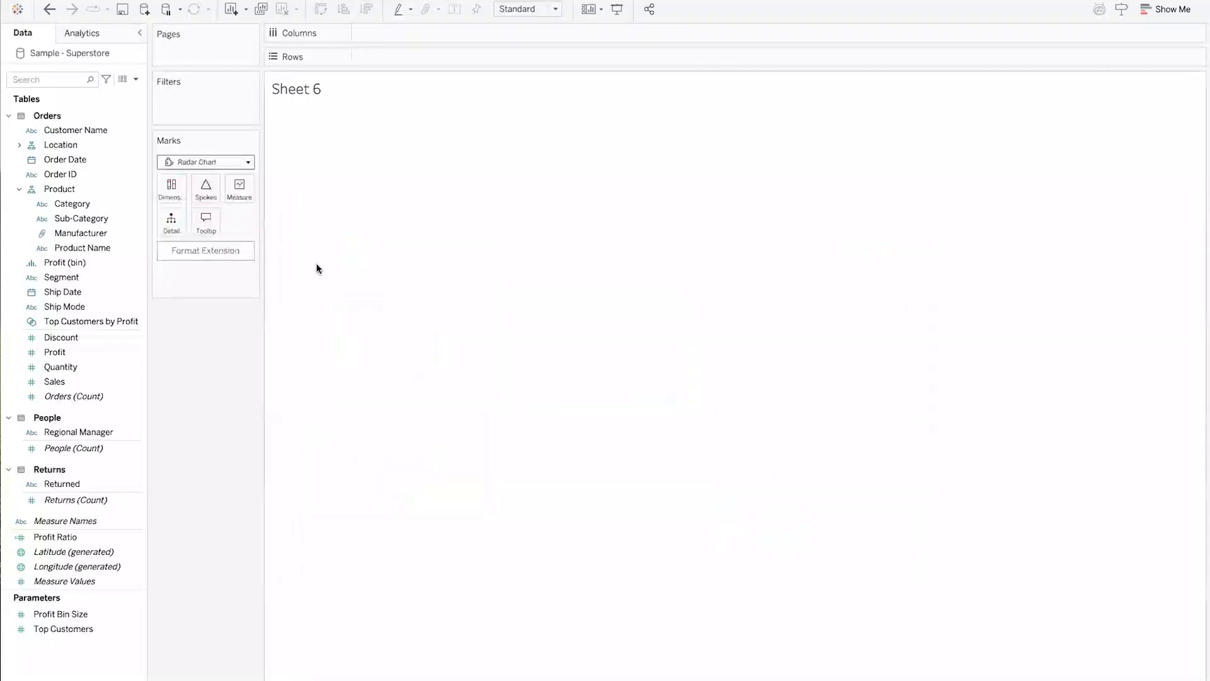
left_click(793, 436)
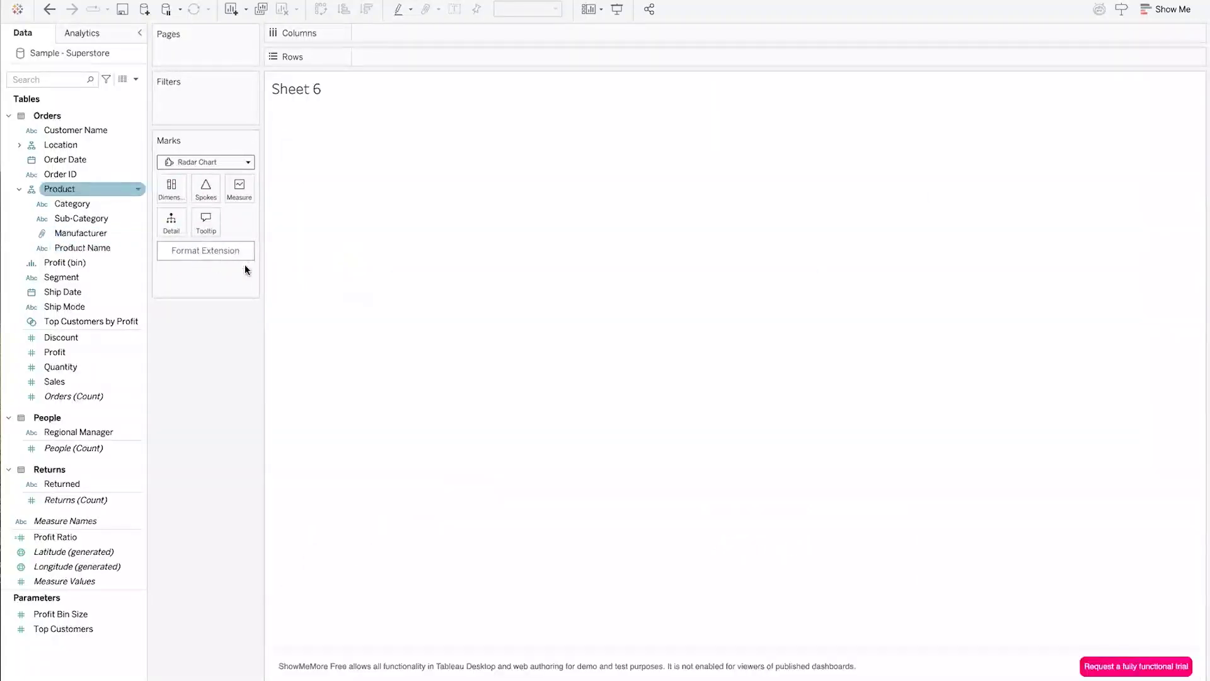
Assign the Category field to the radar chart's Dimension mark
left_click(94, 234)
left_click(68, 203)
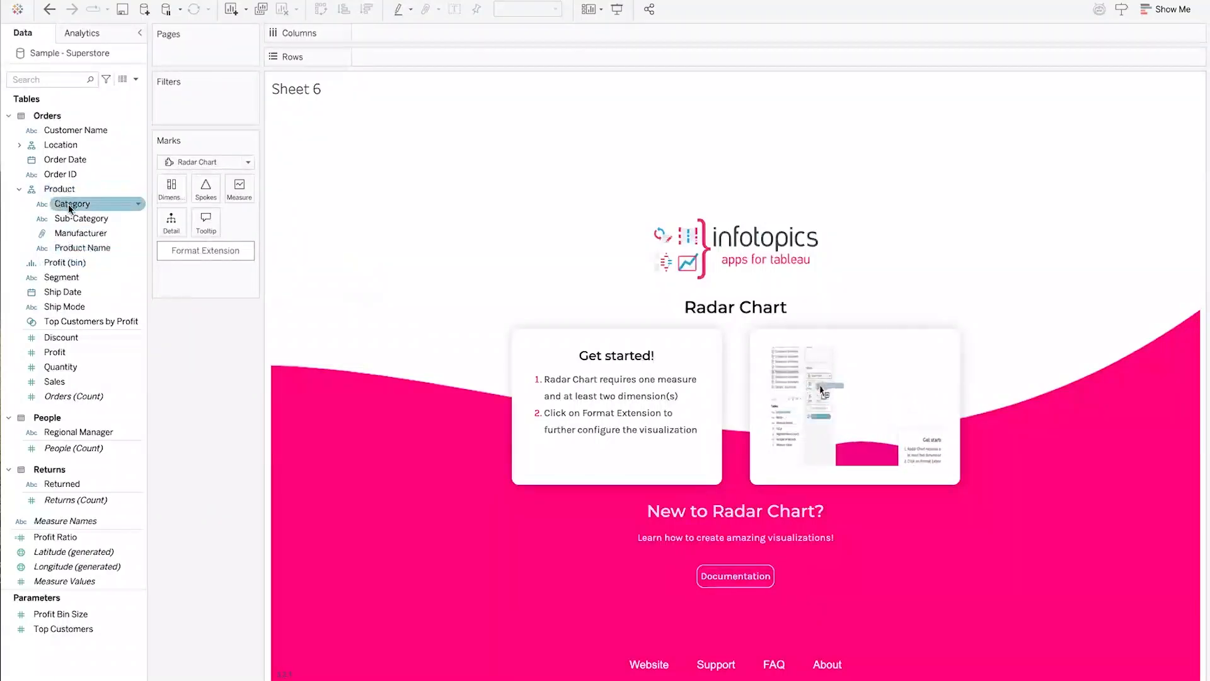
left_click_drag(68, 203, 171, 189)
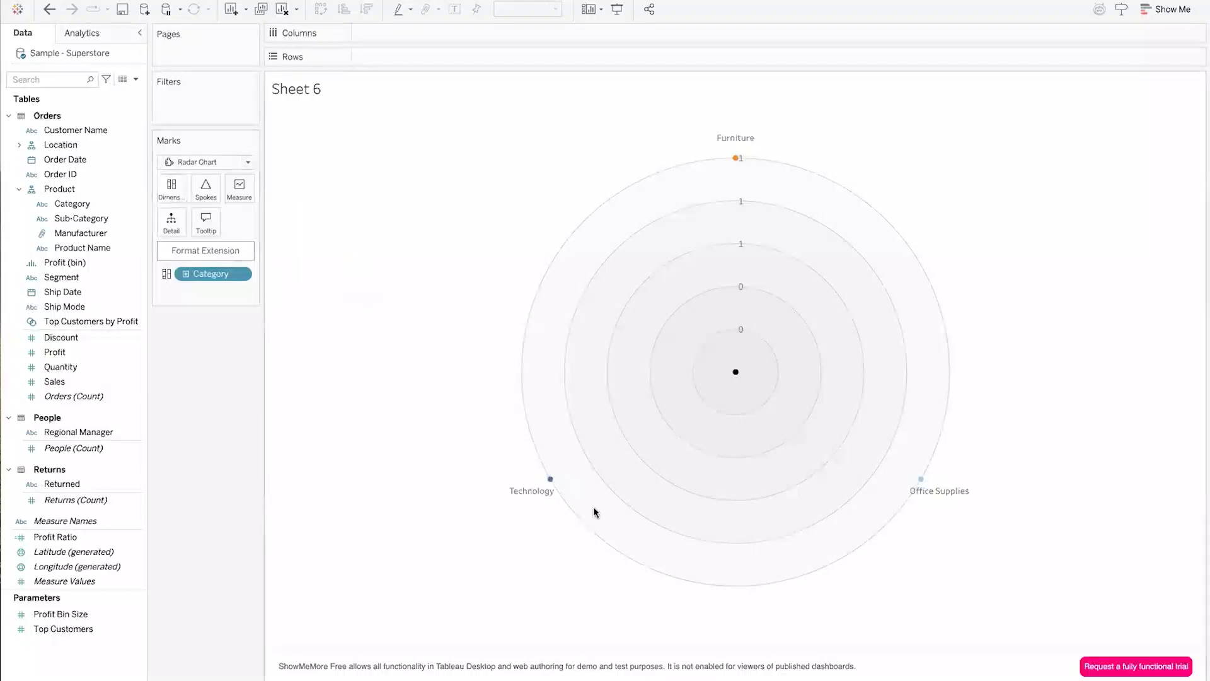
Try the Sub-Category field as the radar chart's Spokes, and undo the assignment
mouse_move(921, 482)
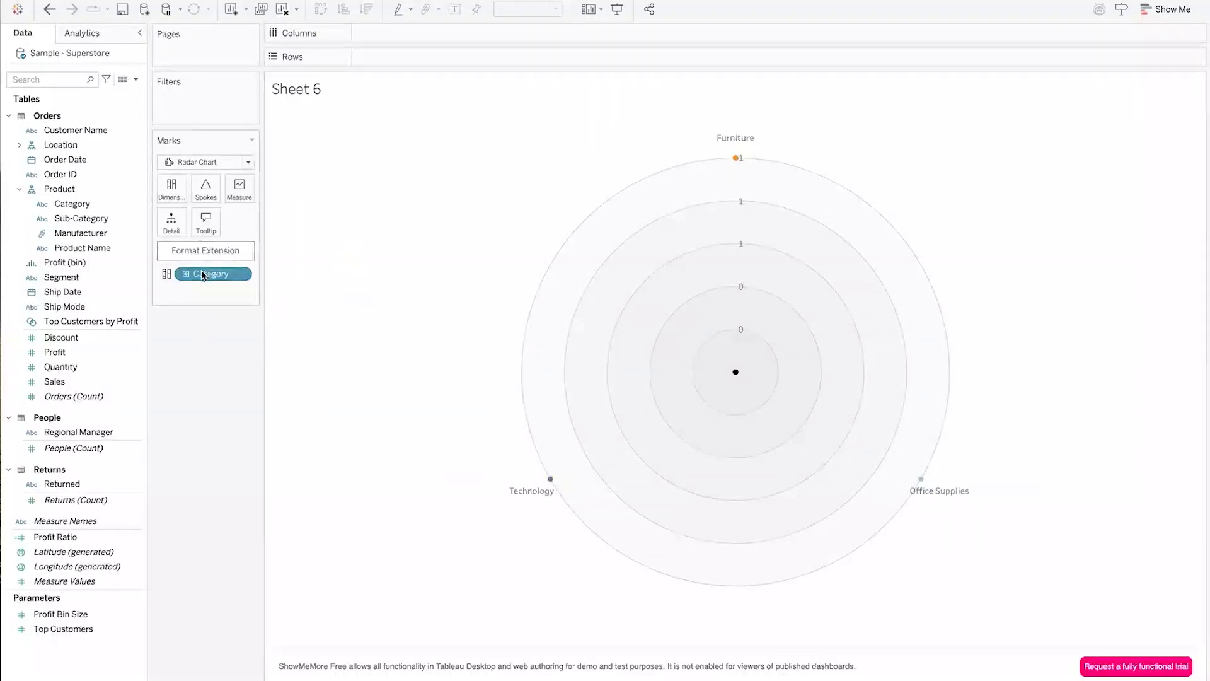
left_click(64, 219)
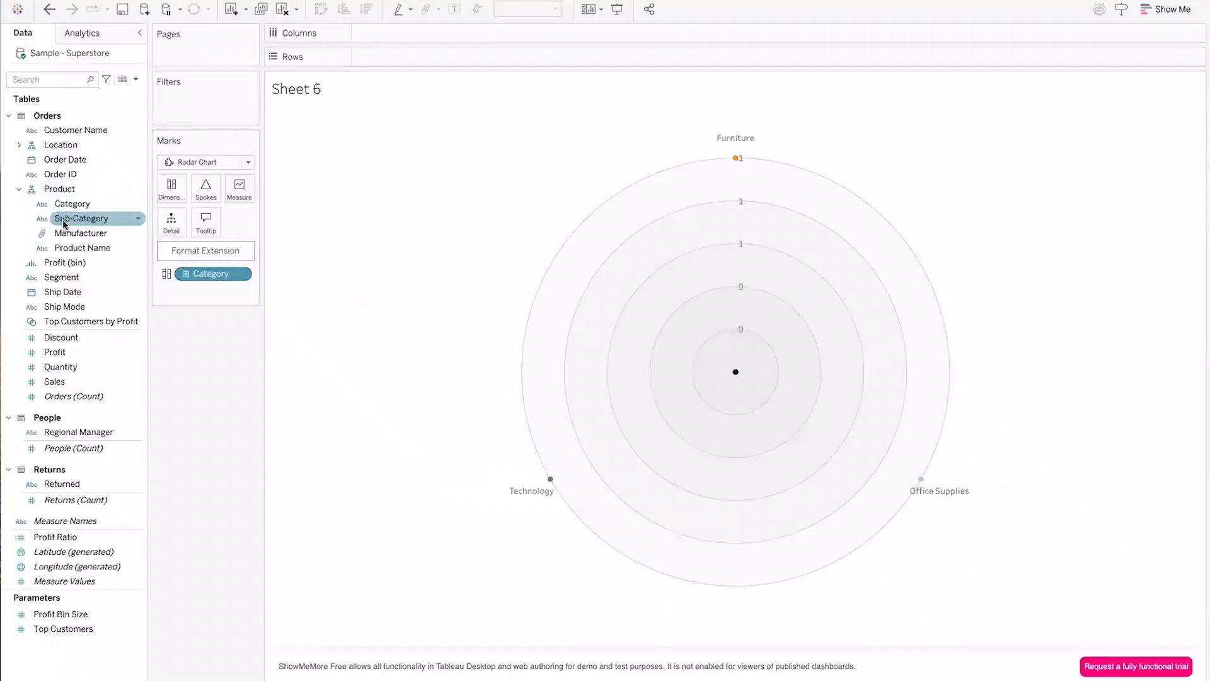
left_click_drag(63, 222, 210, 192)
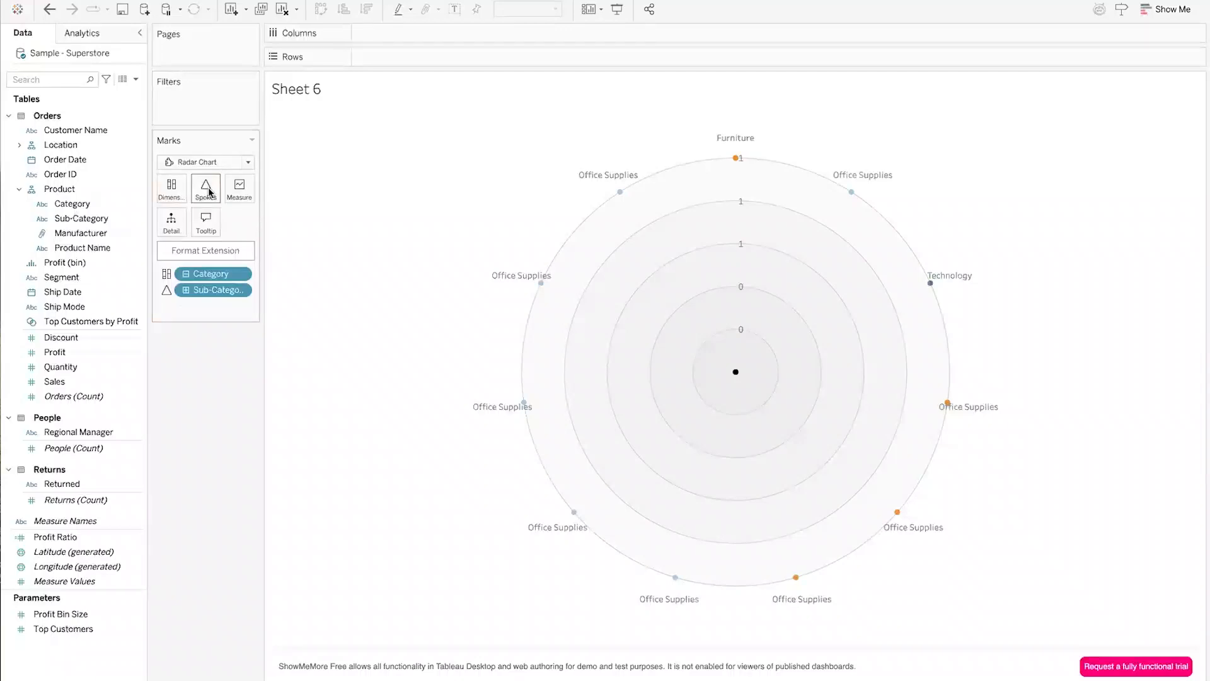
left_click(50, 9)
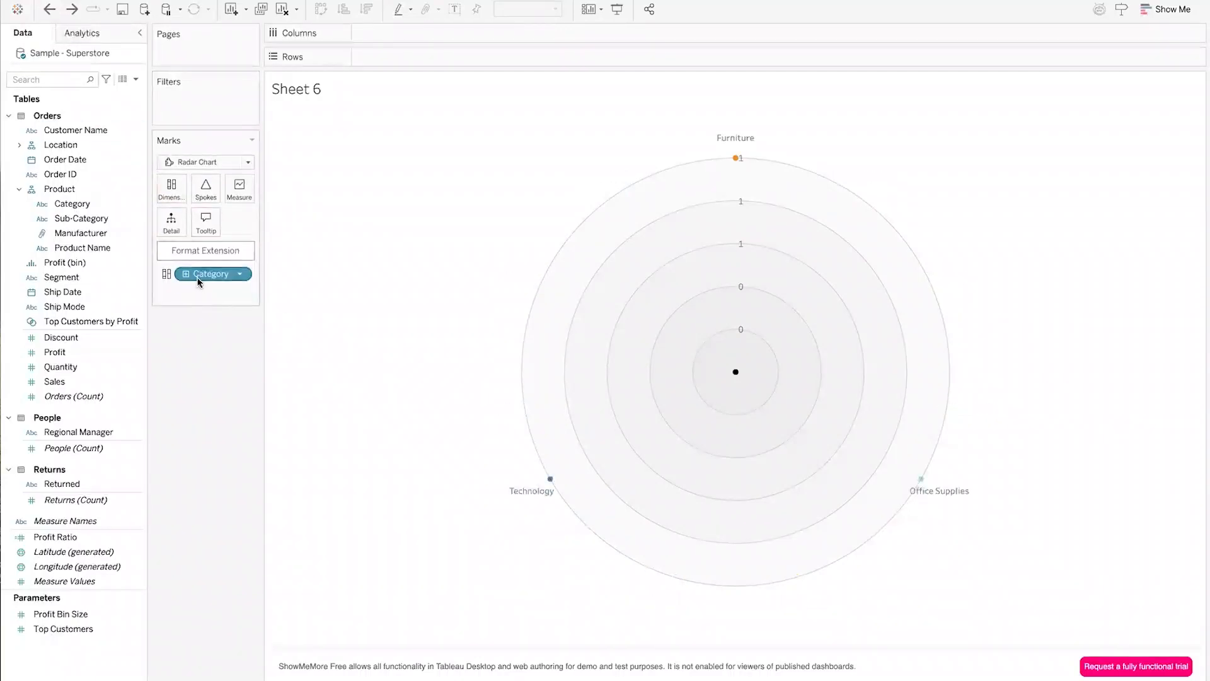
Move Category from the Dimension mark to Spokes and also assign the Category field to Dimension again
left_click_drag(200, 276, 208, 189)
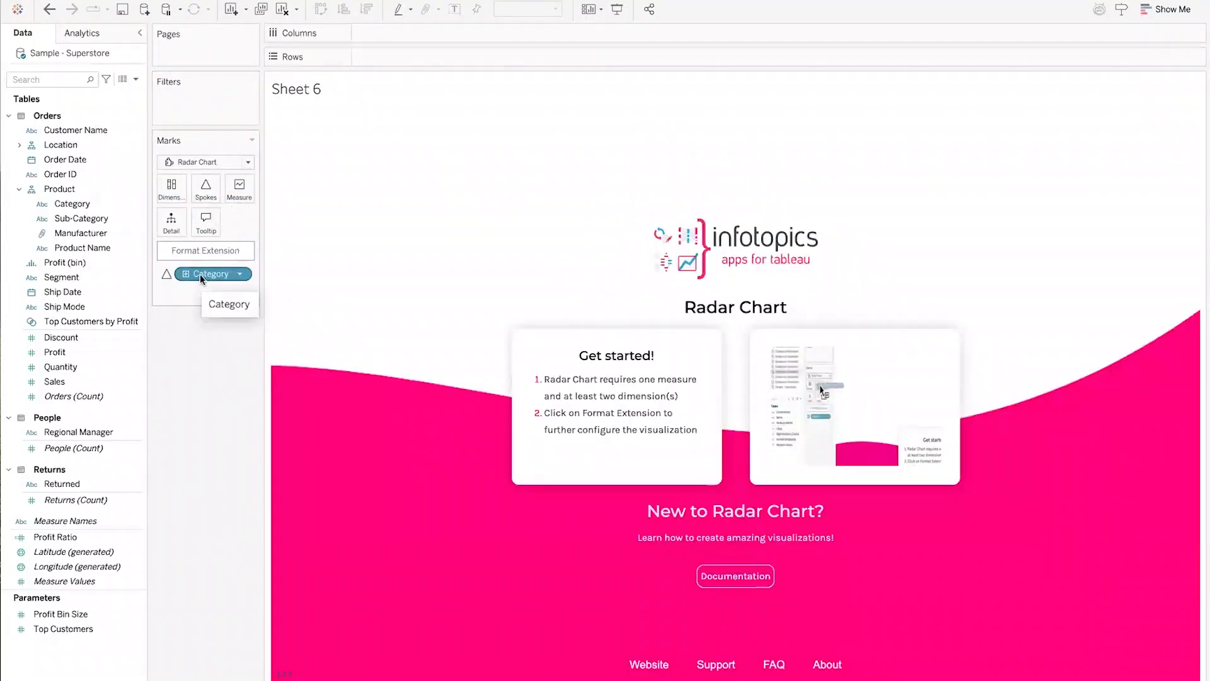
left_click(88, 247)
left_click_drag(67, 205, 168, 199)
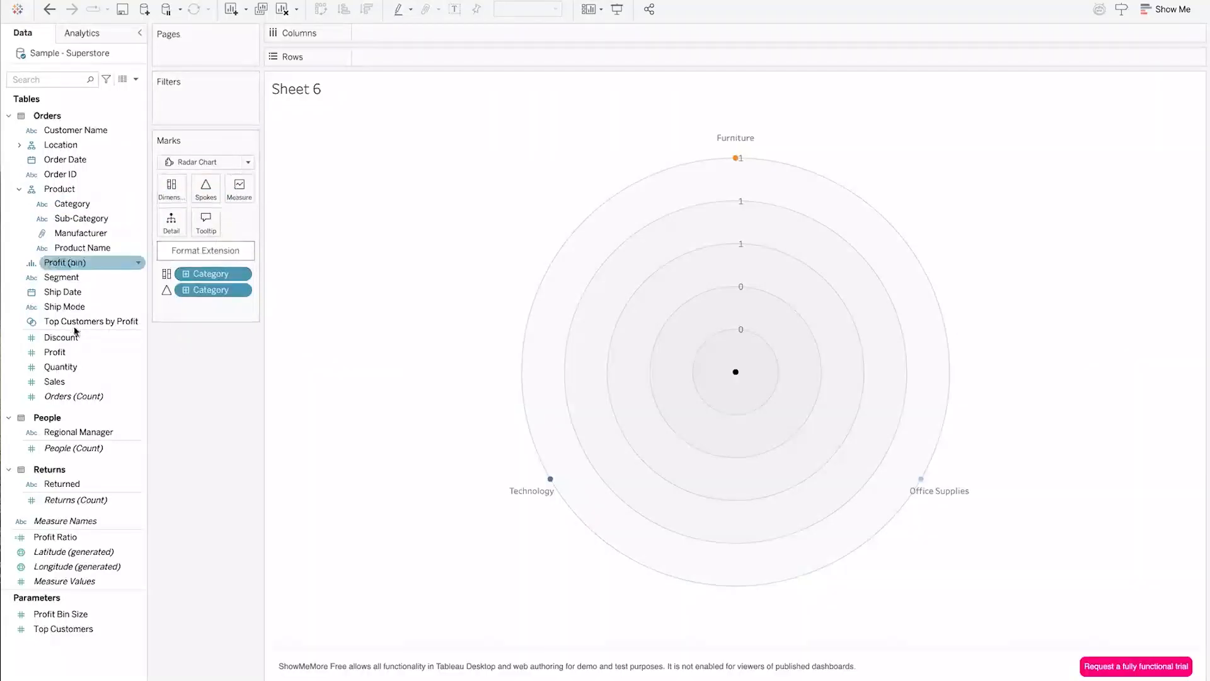
Assign Sales as the radar chart's Measure and replace Category with Customer Name on the Dimension mark
left_click_drag(54, 381, 235, 194)
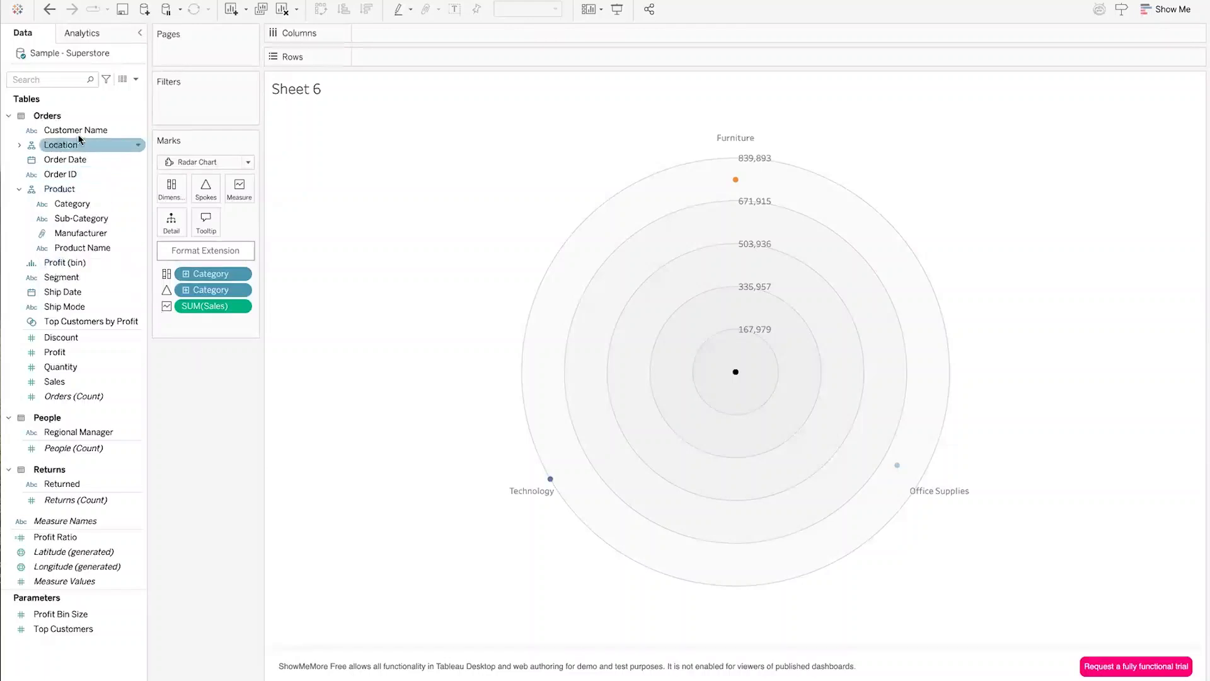
left_click_drag(75, 132, 176, 193)
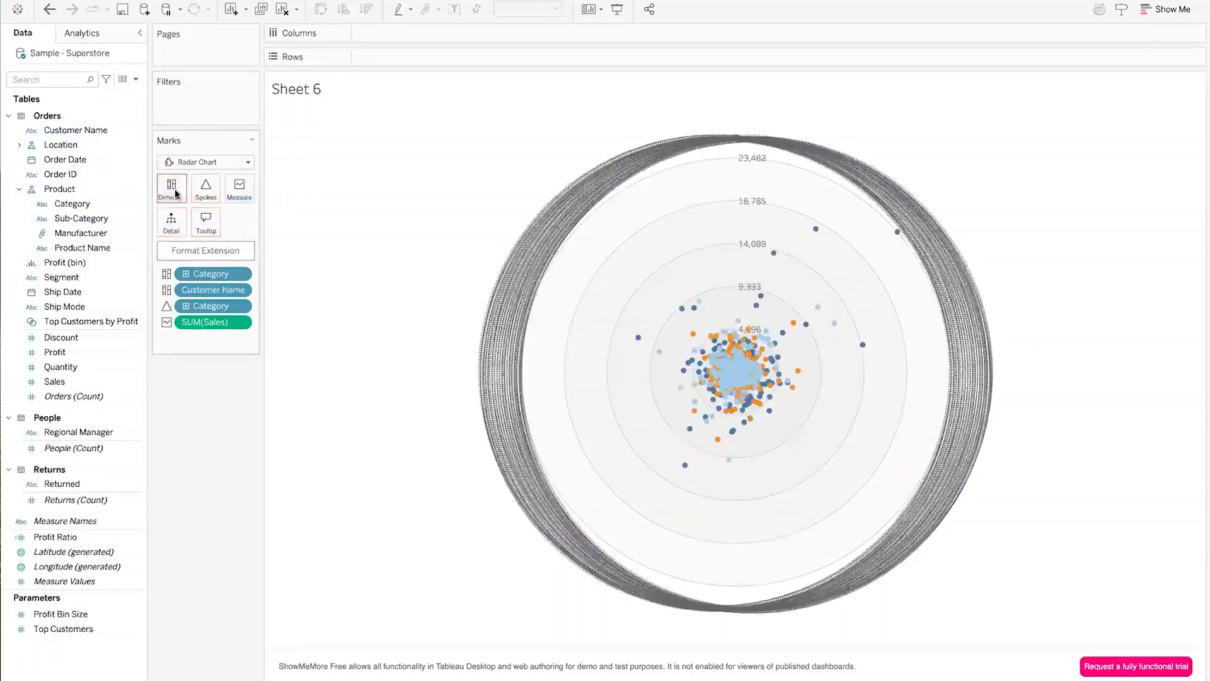
left_click_drag(222, 265, 197, 474)
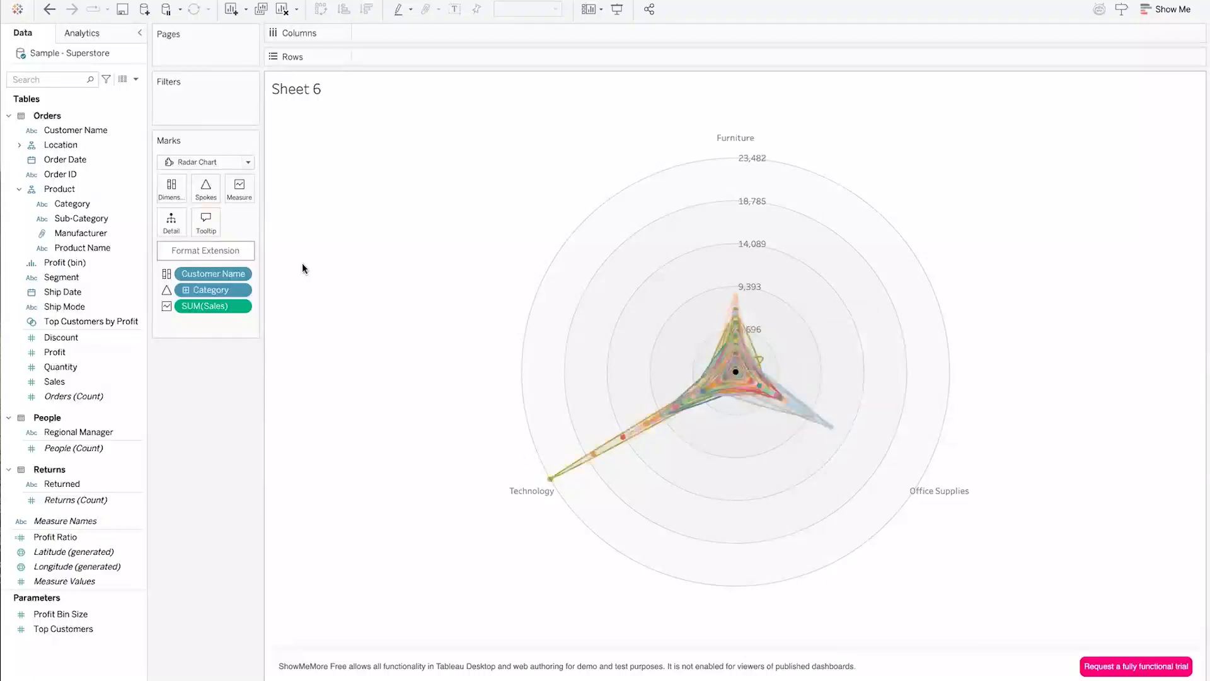
Filter Customer Name to only the first customer in the list and inspect that customer's points on the radar chart
left_click(239, 274)
left_click(221, 294)
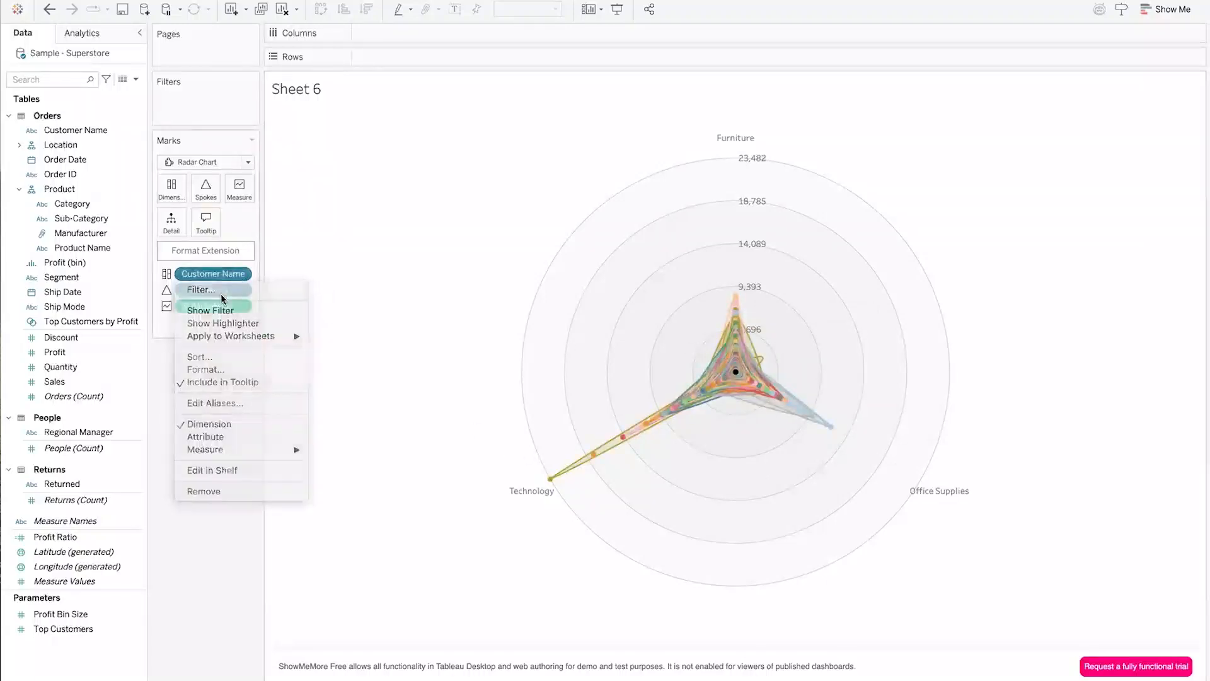
left_click(239, 275)
left_click(234, 287)
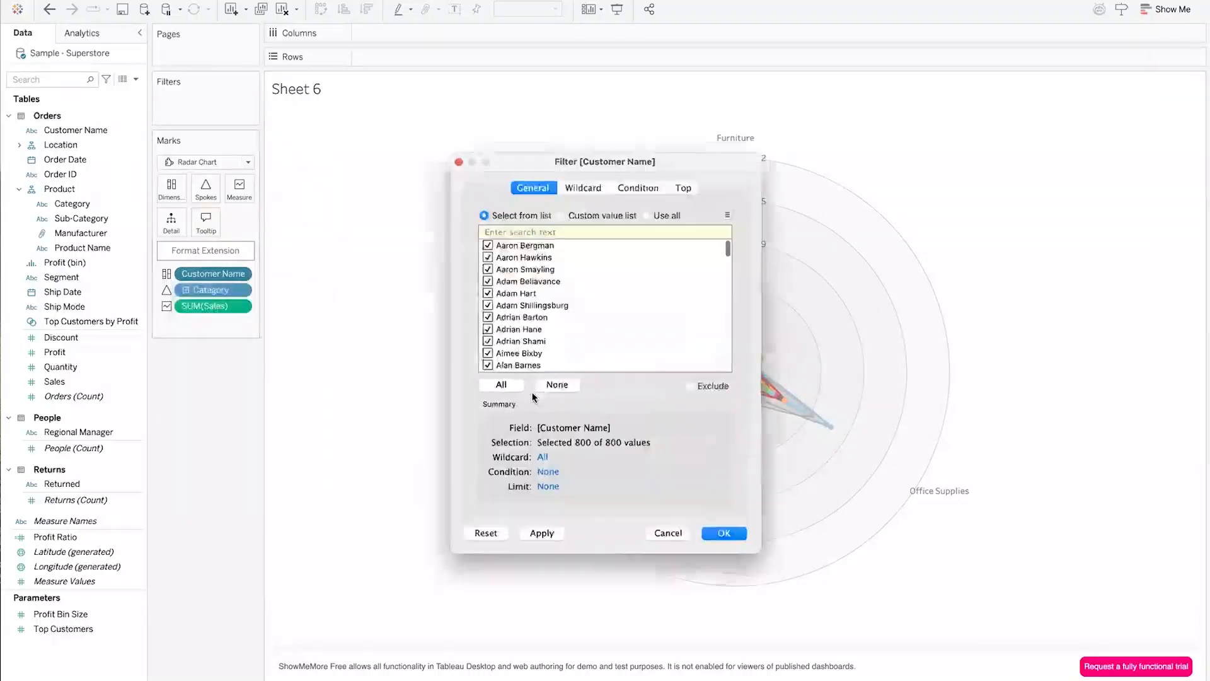
left_click(555, 387)
left_click(482, 240)
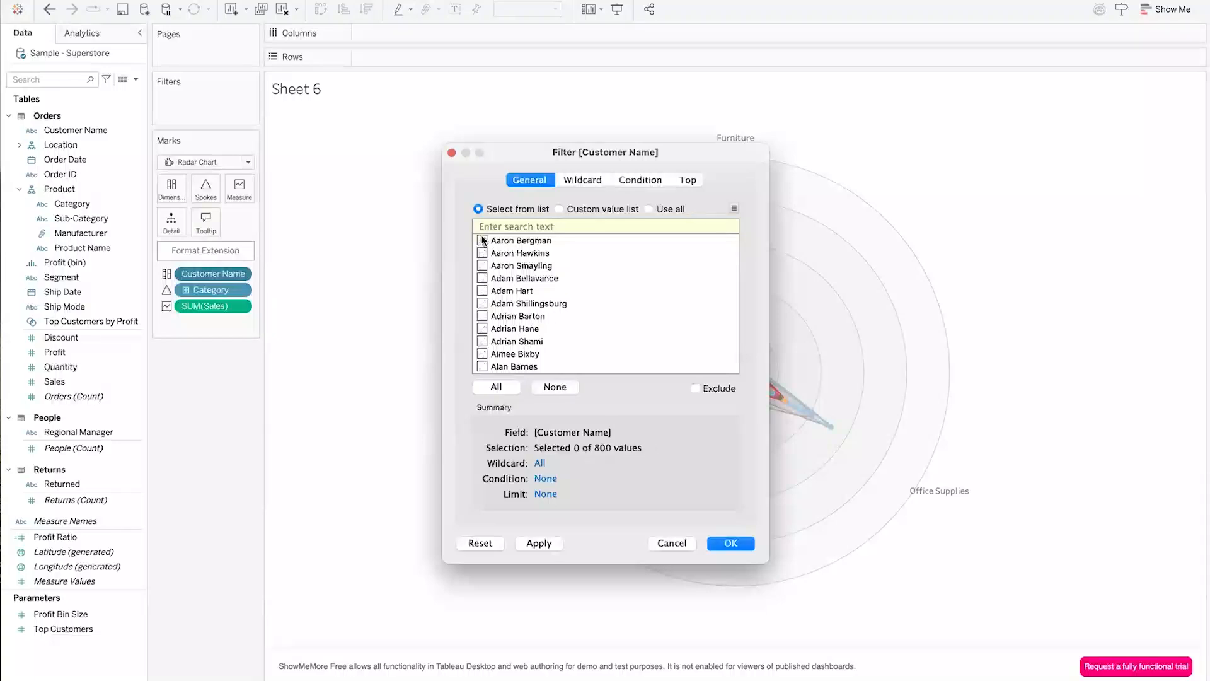
left_click(731, 544)
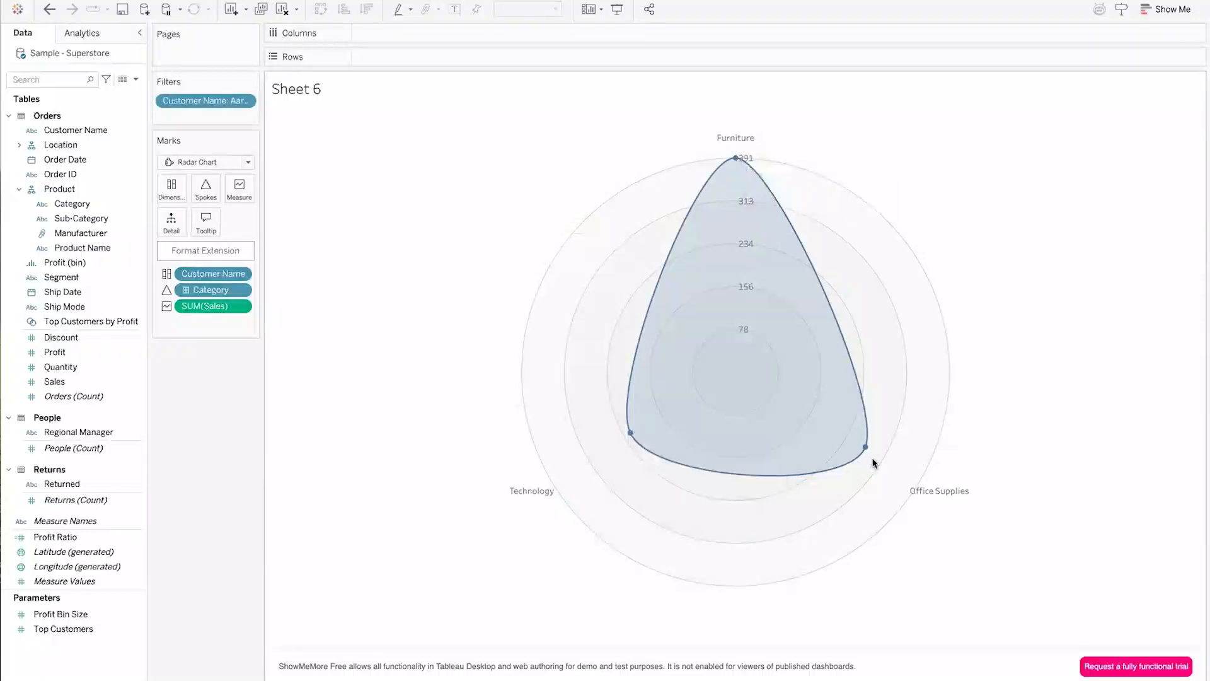
mouse_move(868, 448)
mouse_move(631, 433)
mouse_move(743, 164)
Limit the Customer Name filter to the top 10 by the sum of Sales
left_click(245, 101)
left_click(229, 115)
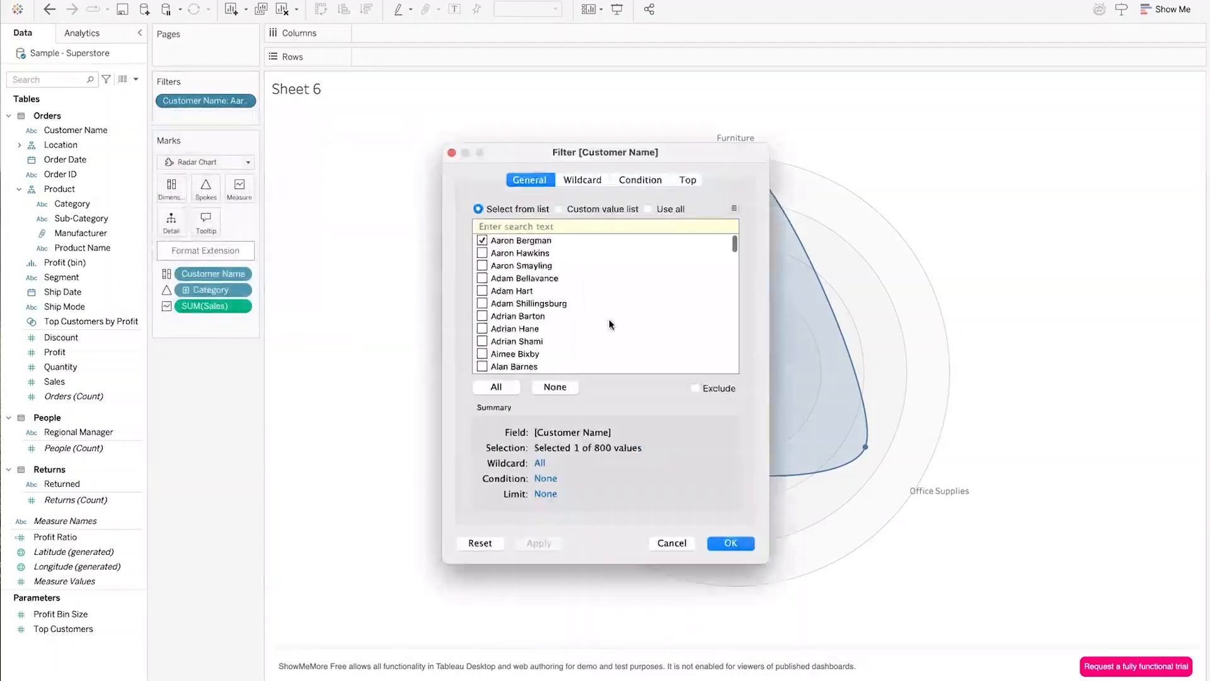
left_click(677, 181)
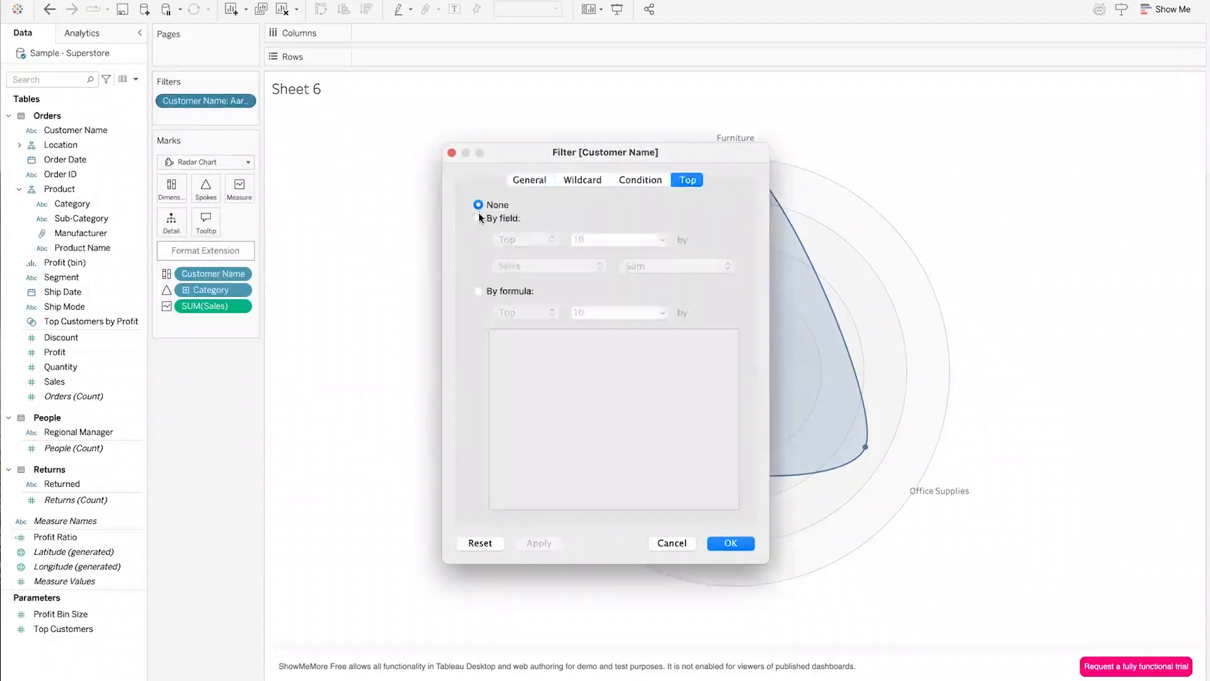
left_click(479, 218)
left_click(600, 267)
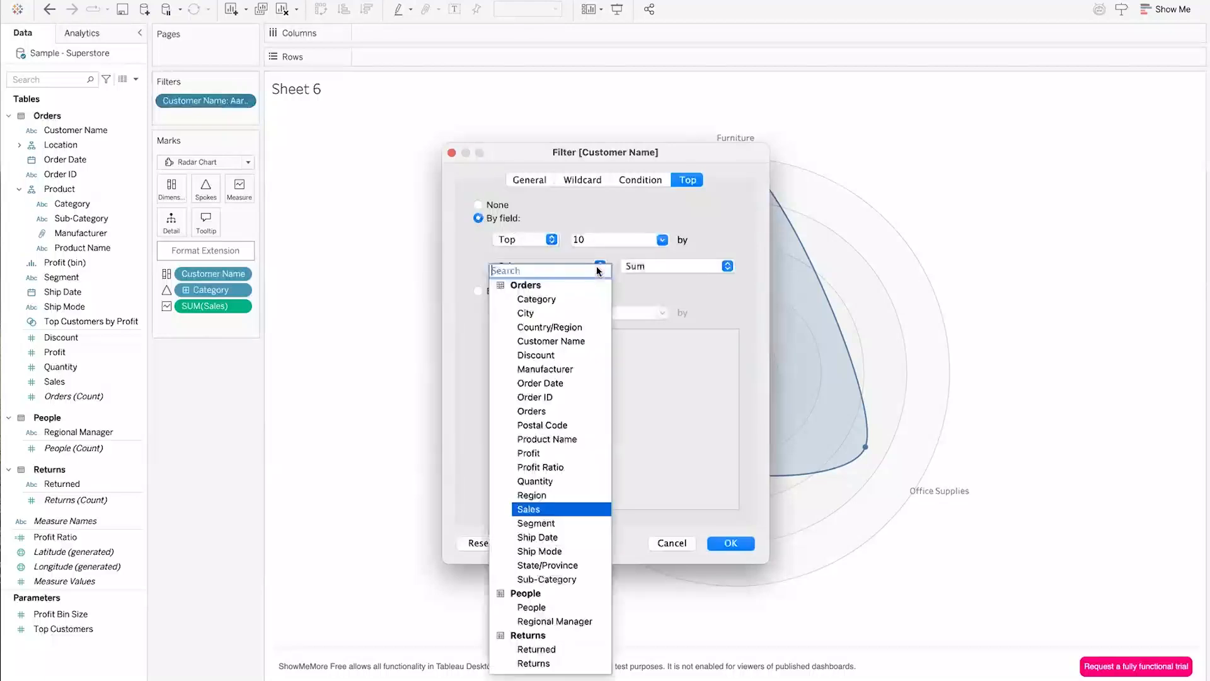
left_click(656, 263)
left_click(672, 272)
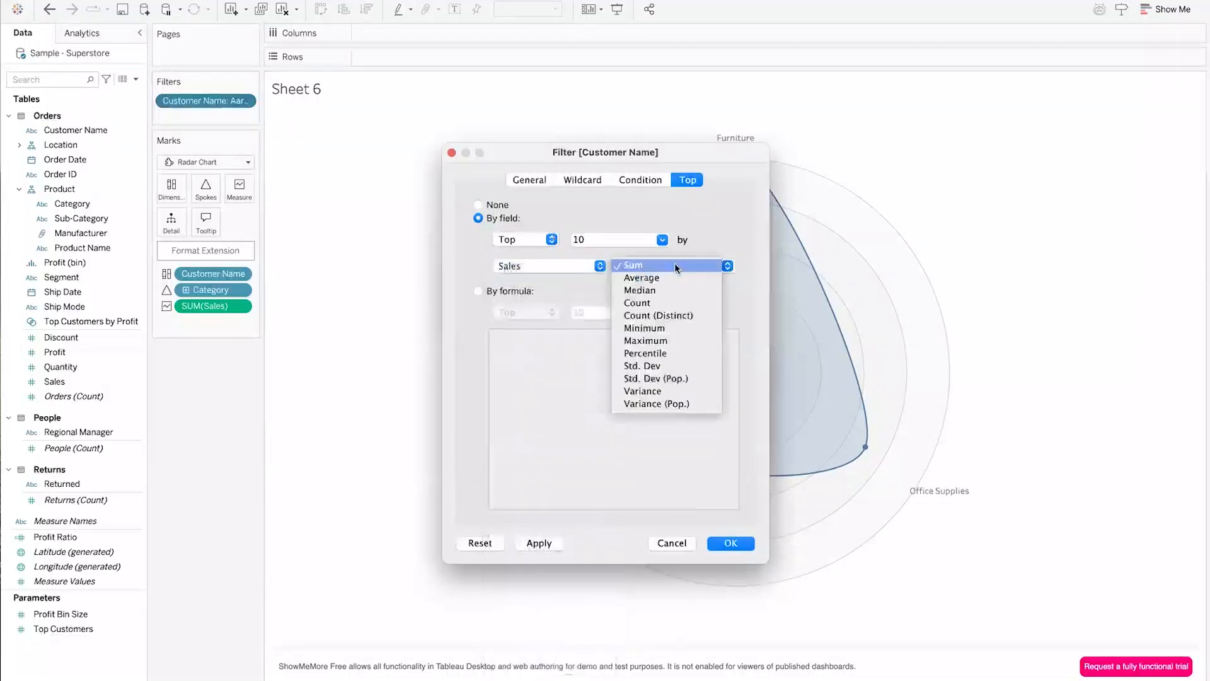
left_click(723, 206)
left_click(732, 543)
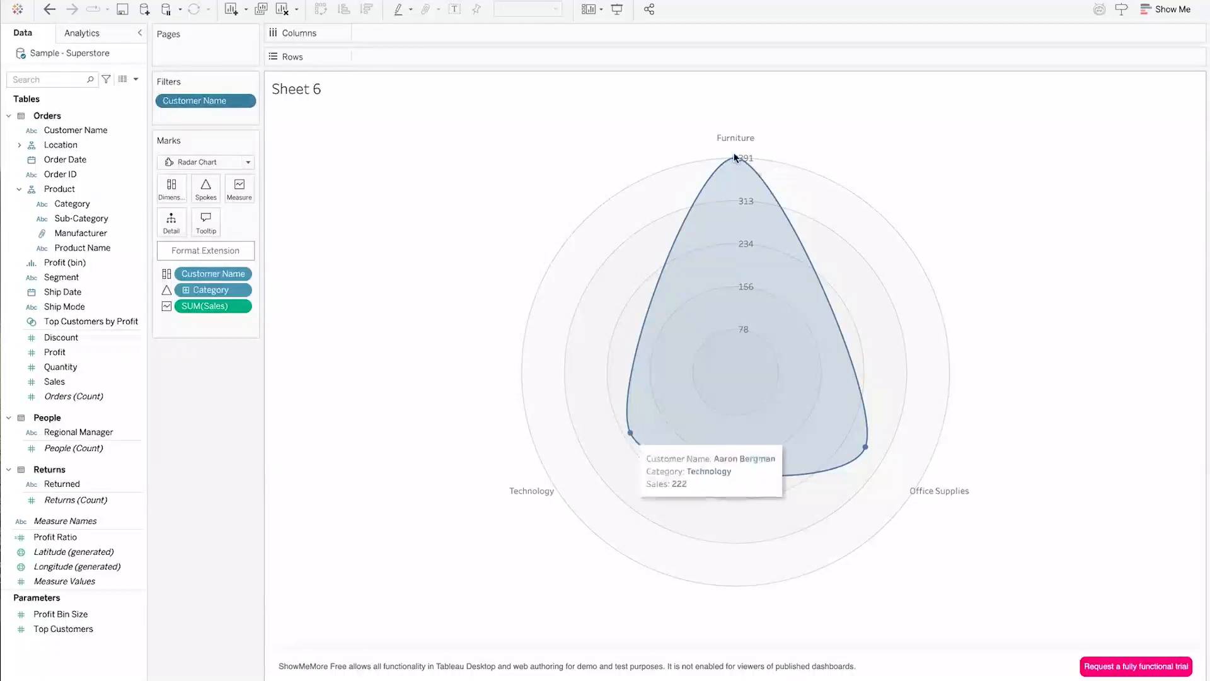
Edit the Customer Name filter to include all customers within the top 10 by sum of Sales, and inspect the chart's points
left_click(246, 101)
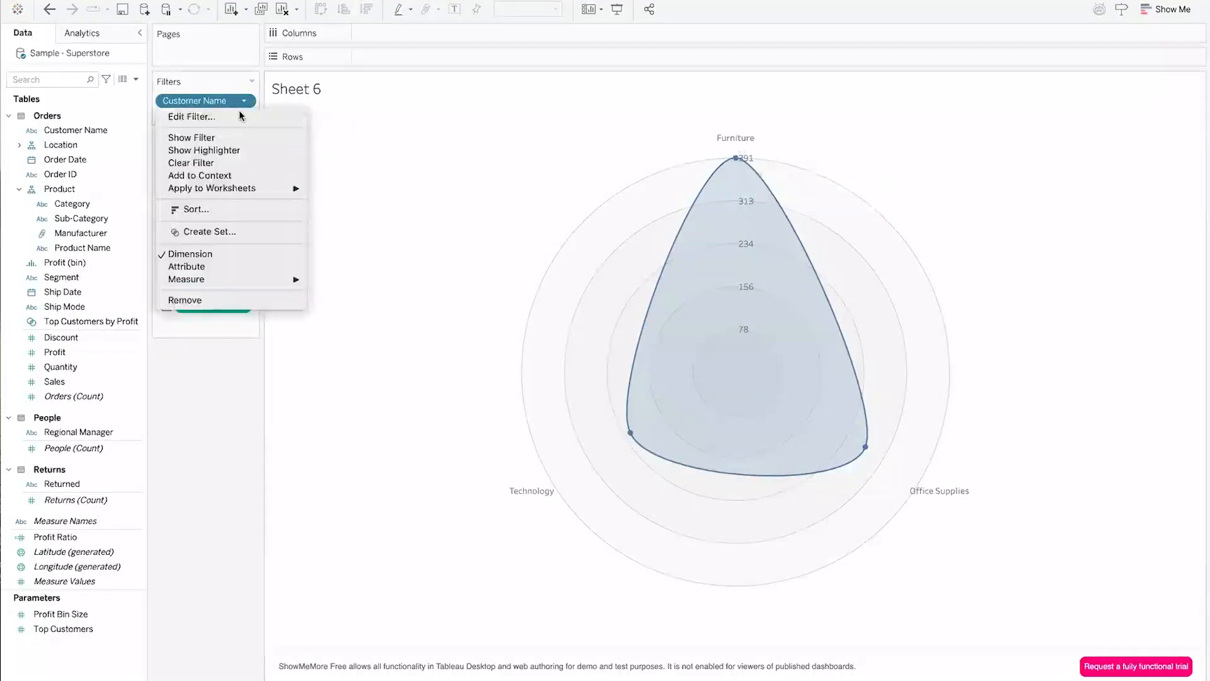
left_click(240, 116)
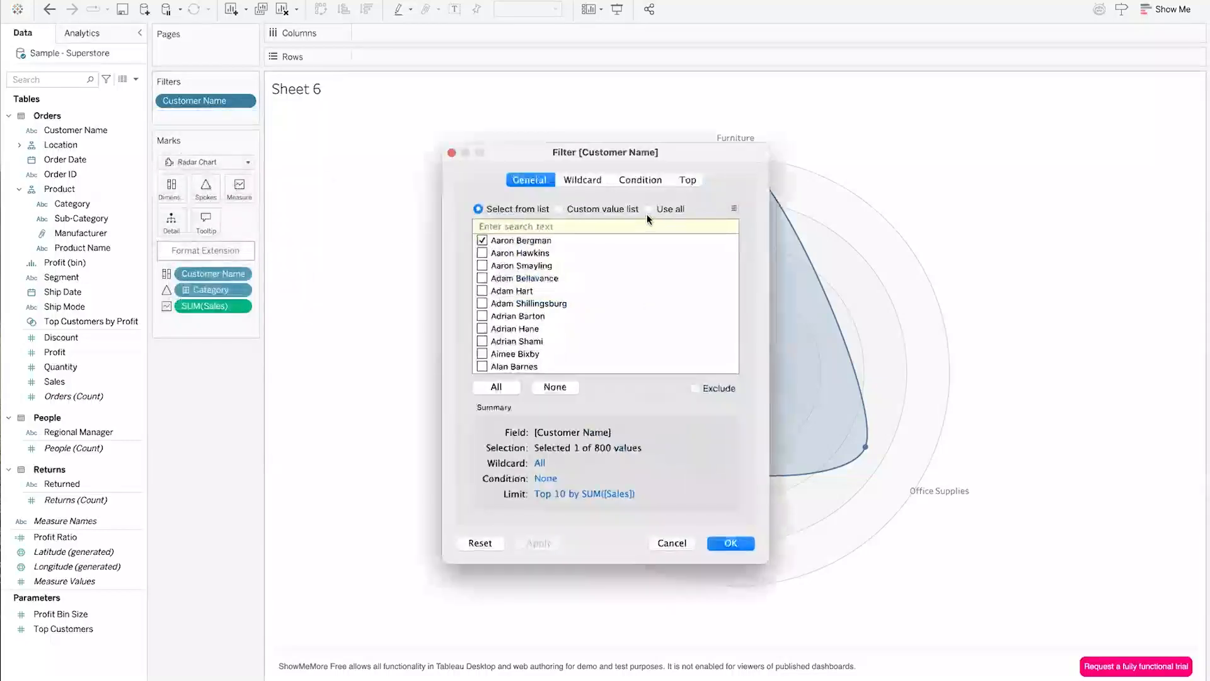
left_click(688, 179)
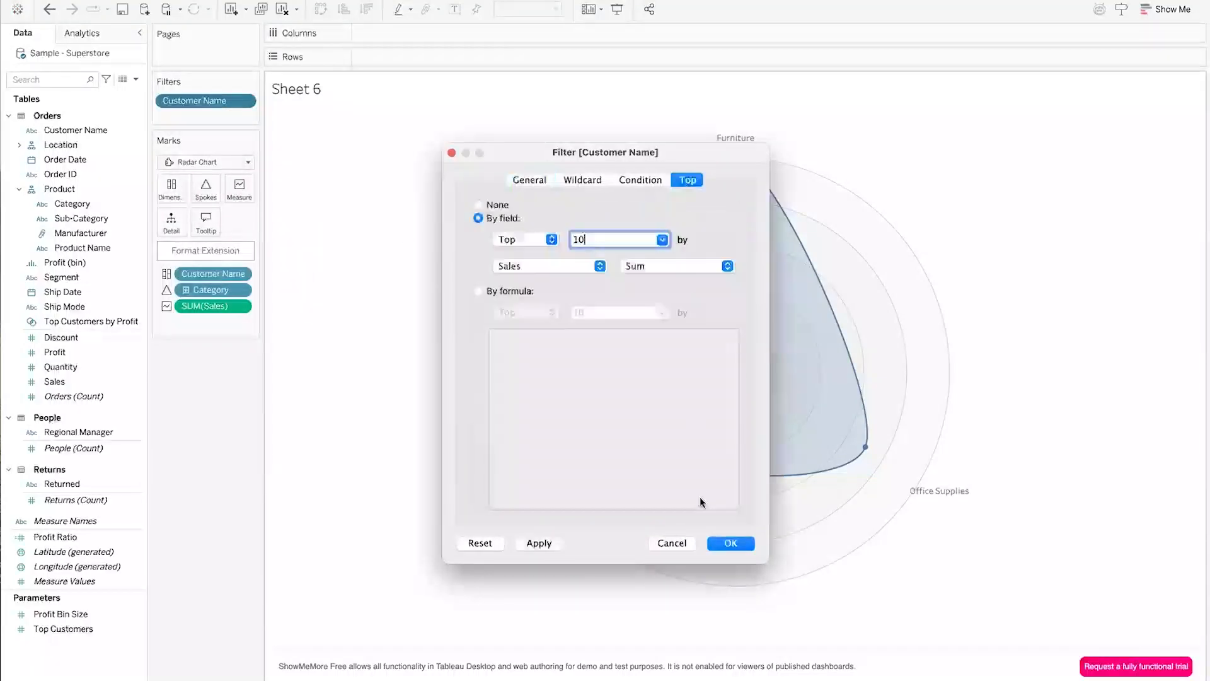
left_click(730, 543)
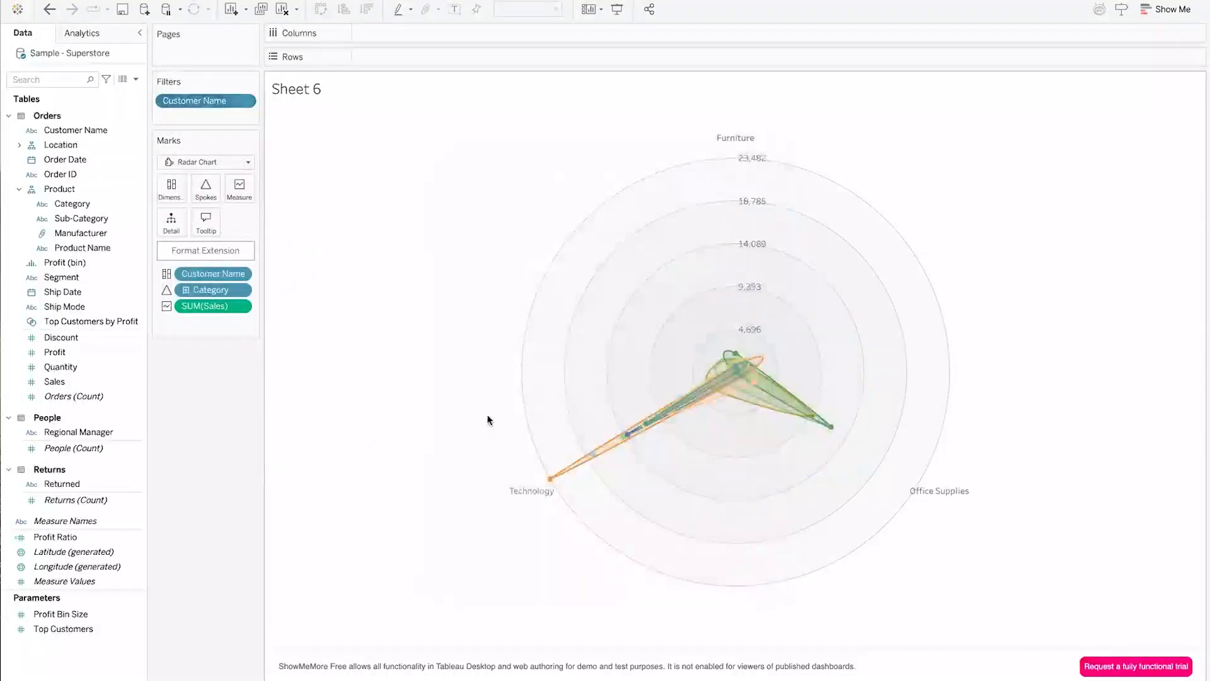
mouse_move(594, 454)
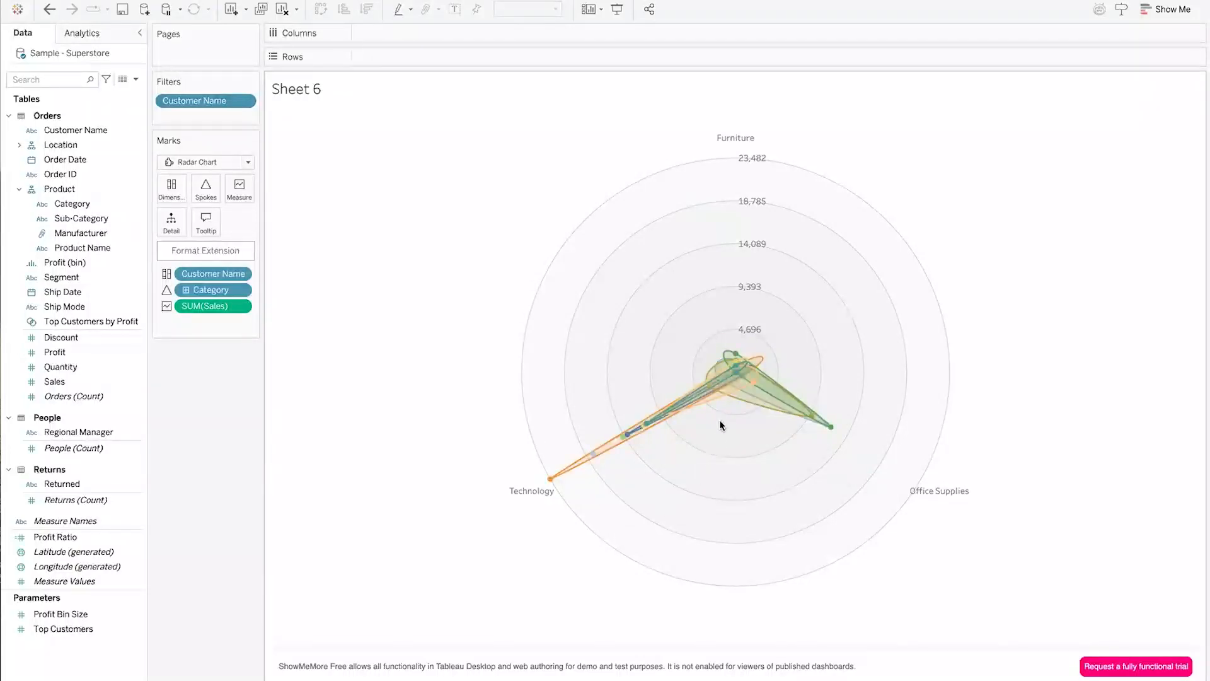
mouse_move(736, 360)
mouse_move(549, 482)
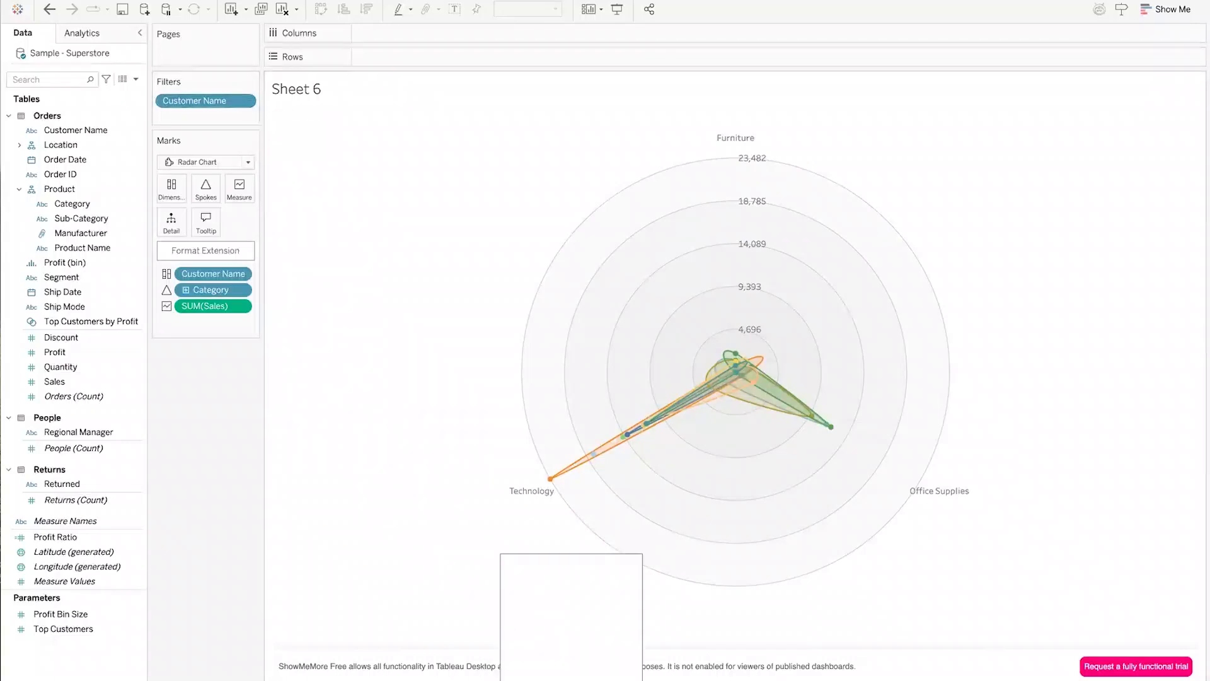
Rename the Sheet 6 worksheet as "Radar"
right_click(527, 678)
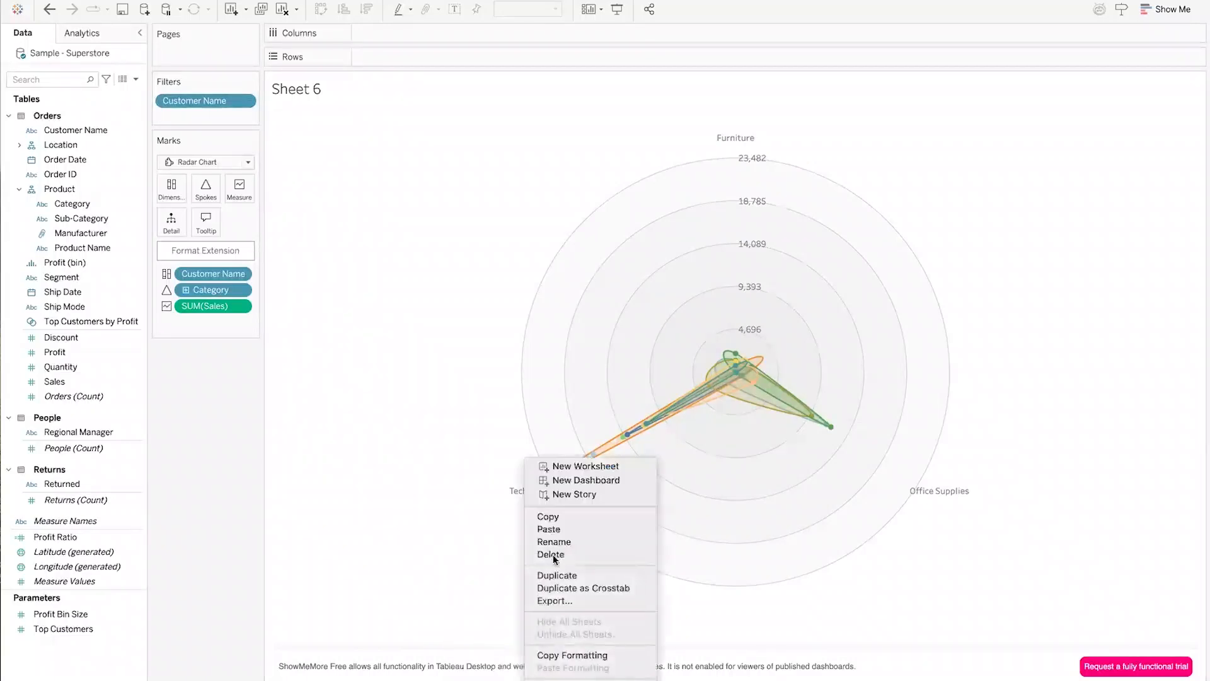
left_click(560, 542)
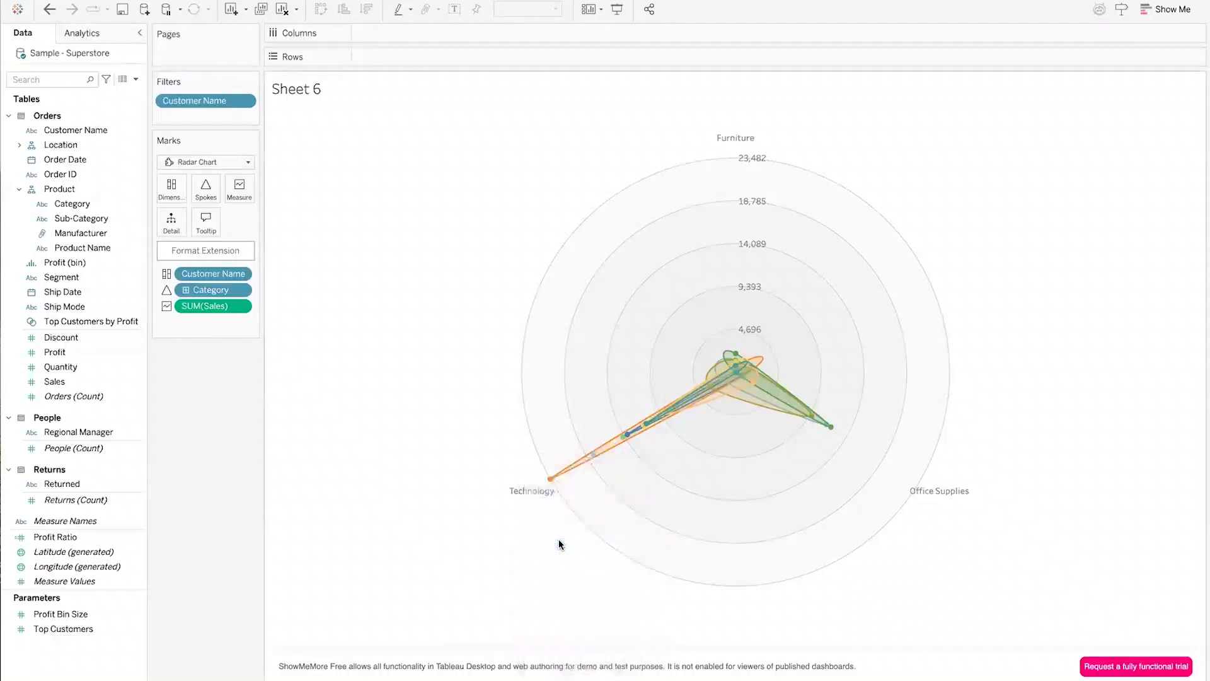
key("Return")
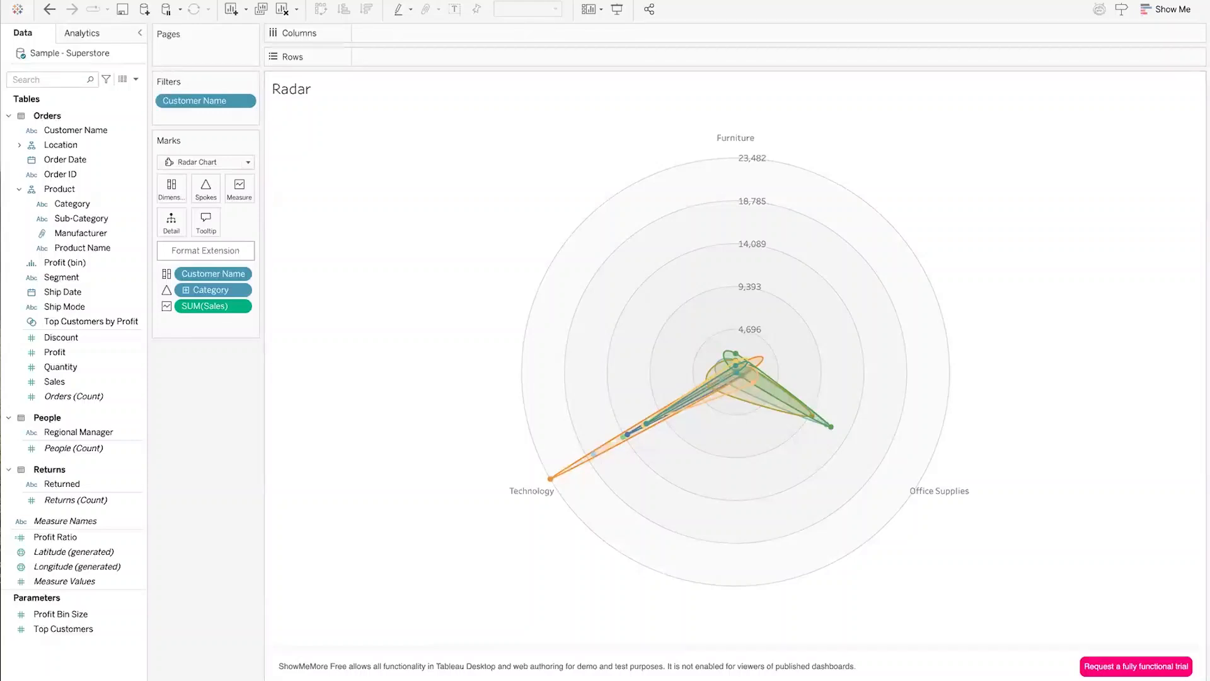
Create a new worksheet and search the viz extensions for "info" to add another mark type
key("ctrl+m")
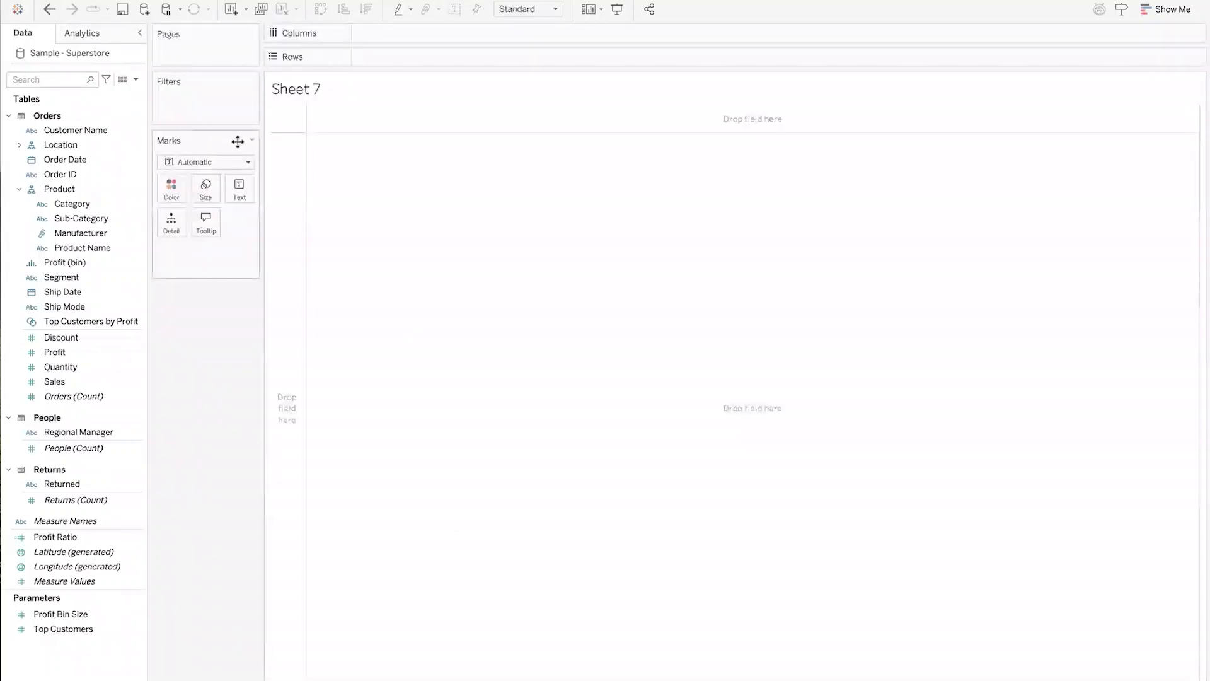
left_click(248, 162)
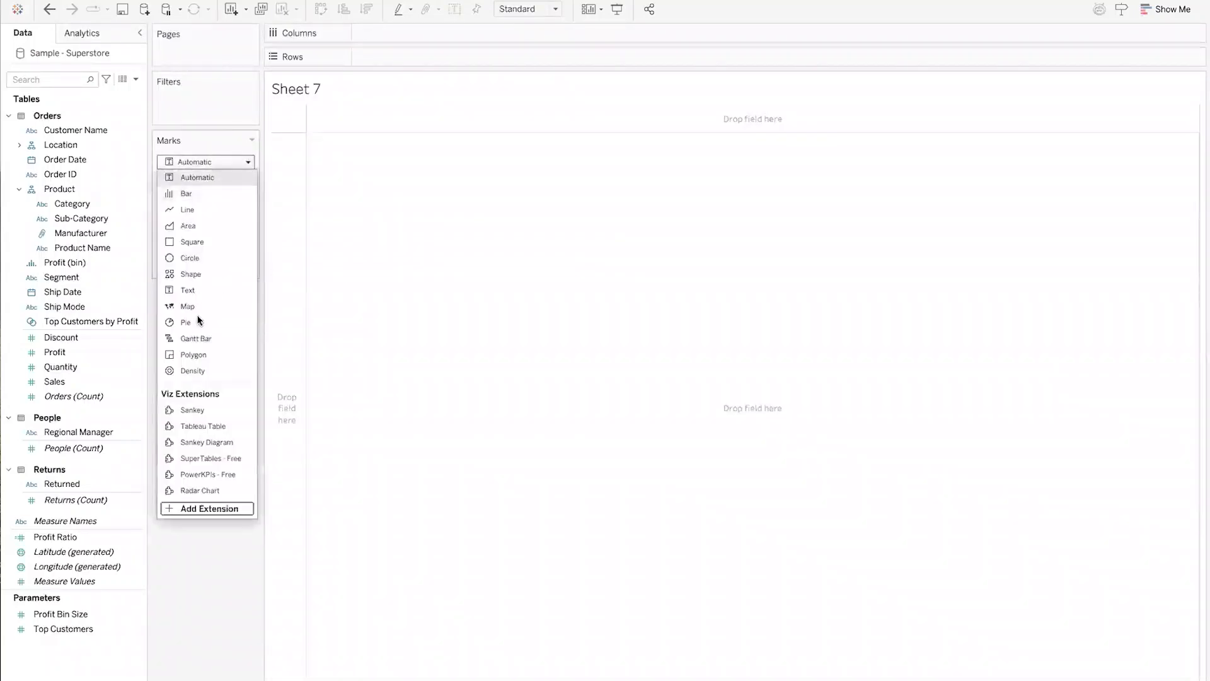
left_click(193, 508)
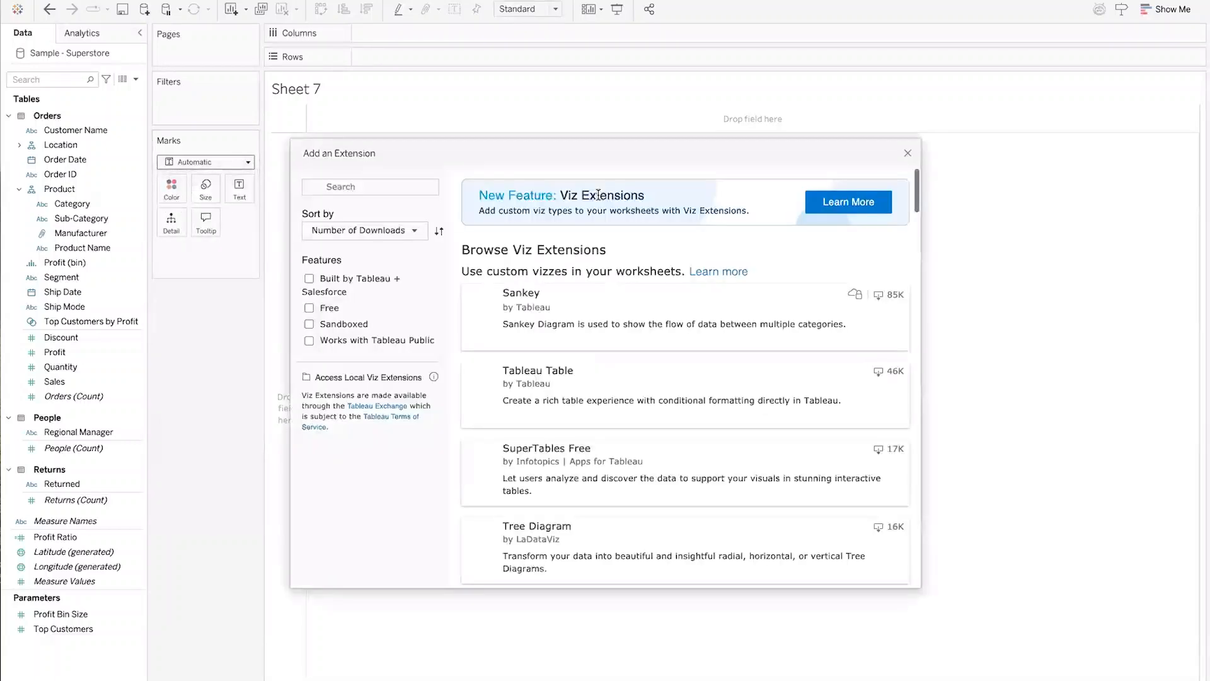
left_click(346, 188)
type("info")
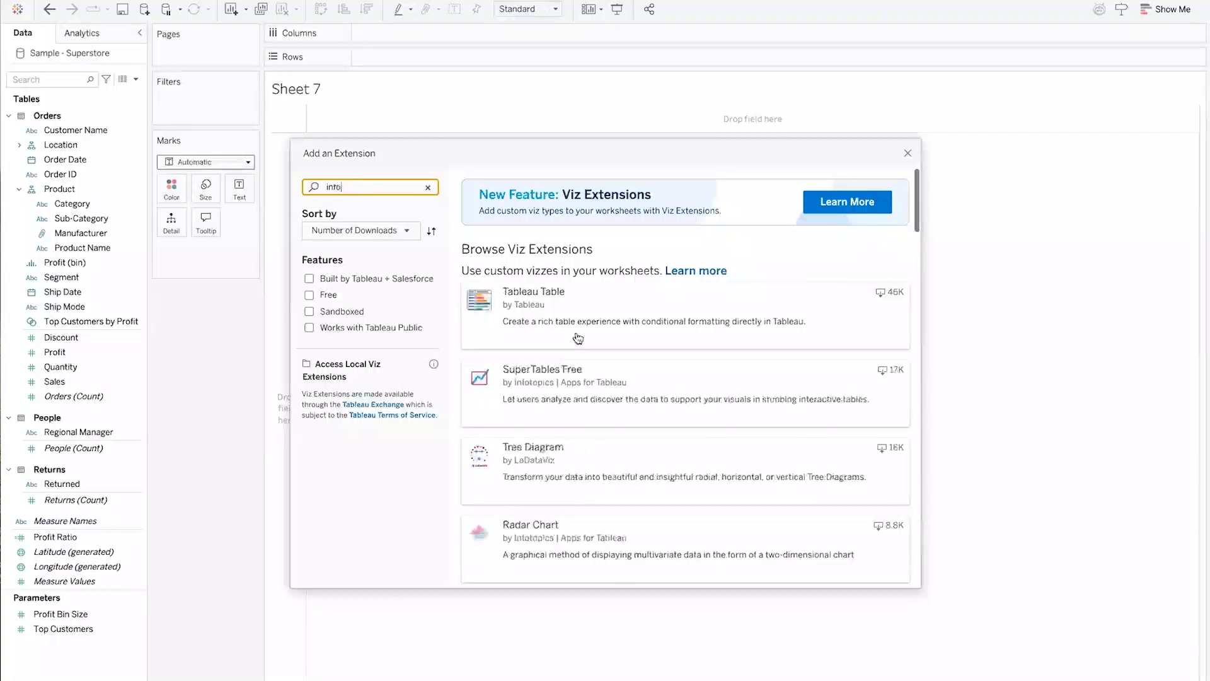
Find the Zoomable Sunburst extension by Infotopics among the viz extensions and add it to the new worksheet
scroll(590, 423, "down", 2)
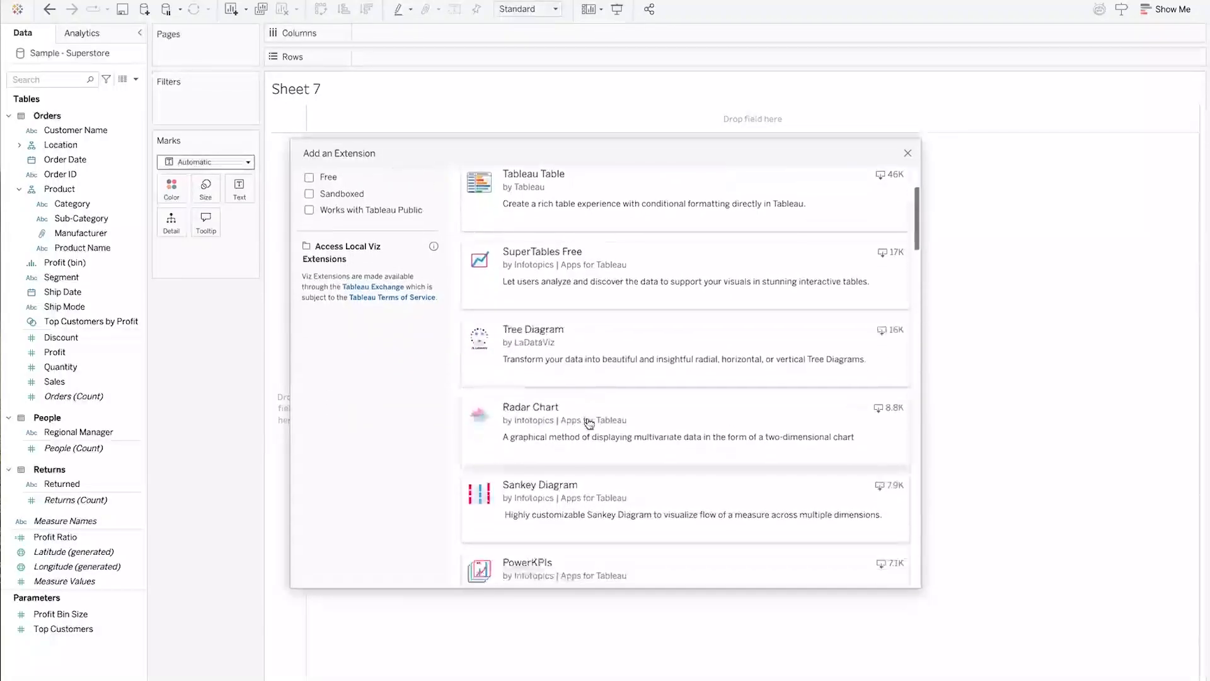
scroll(589, 423, "down", 5)
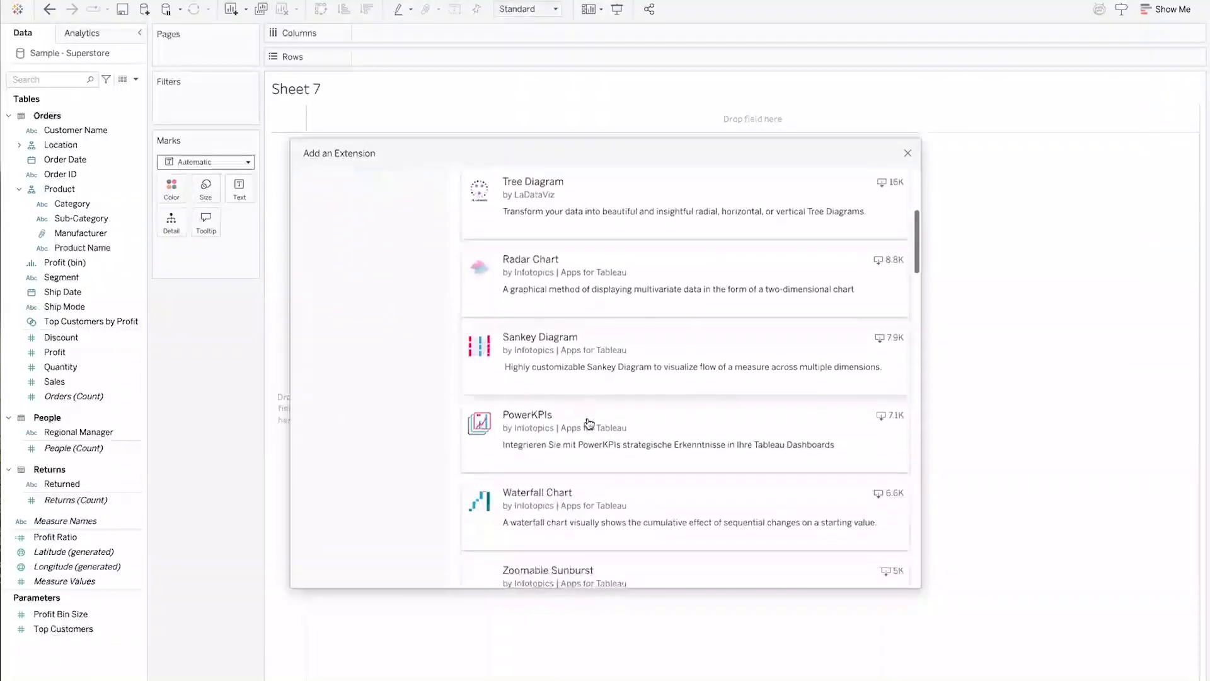
scroll(588, 423, "down", 5)
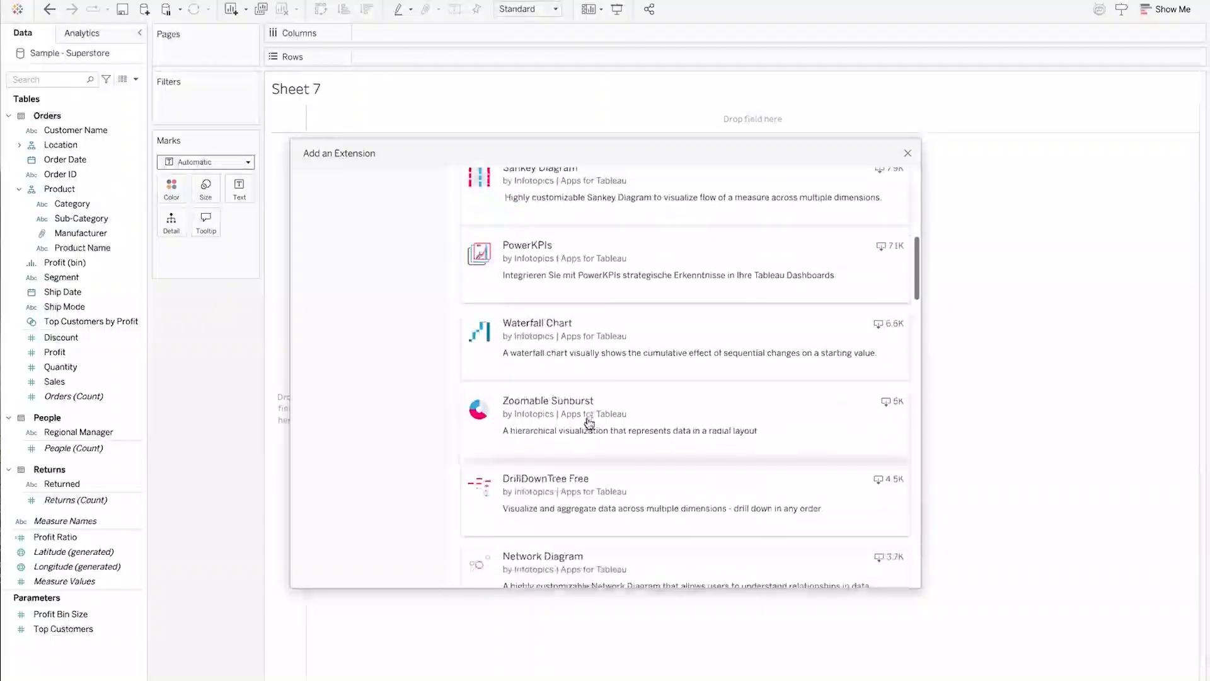
scroll(589, 423, "down", 5)
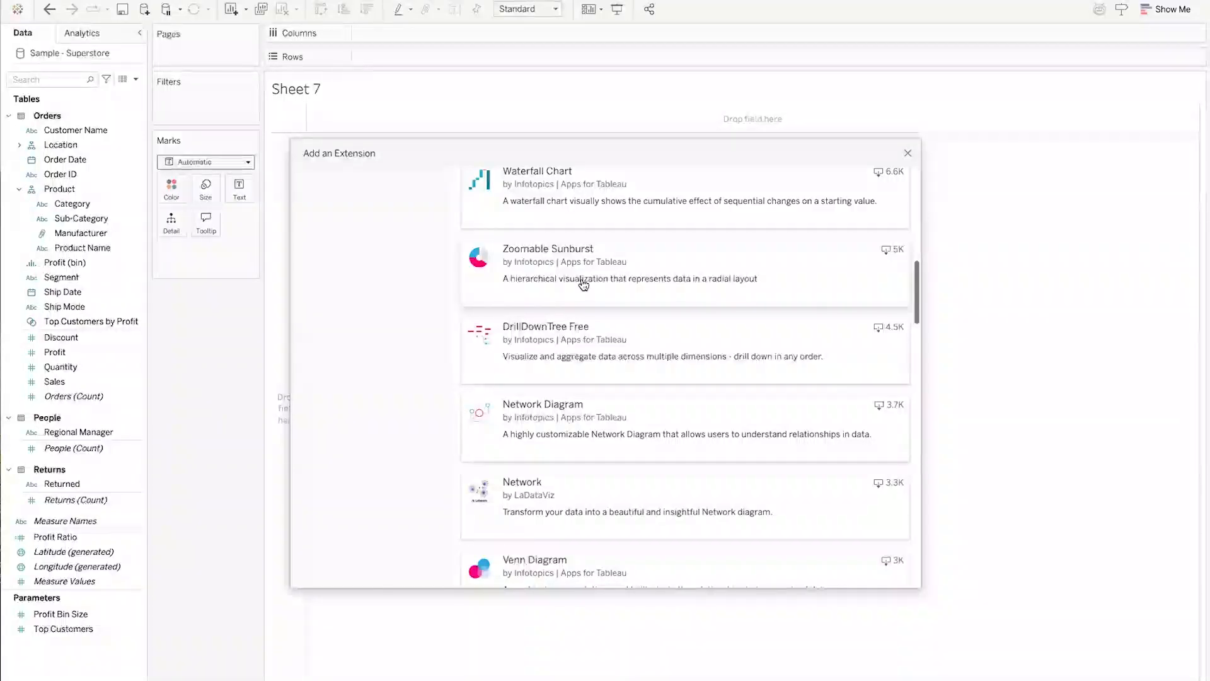
left_click(559, 272)
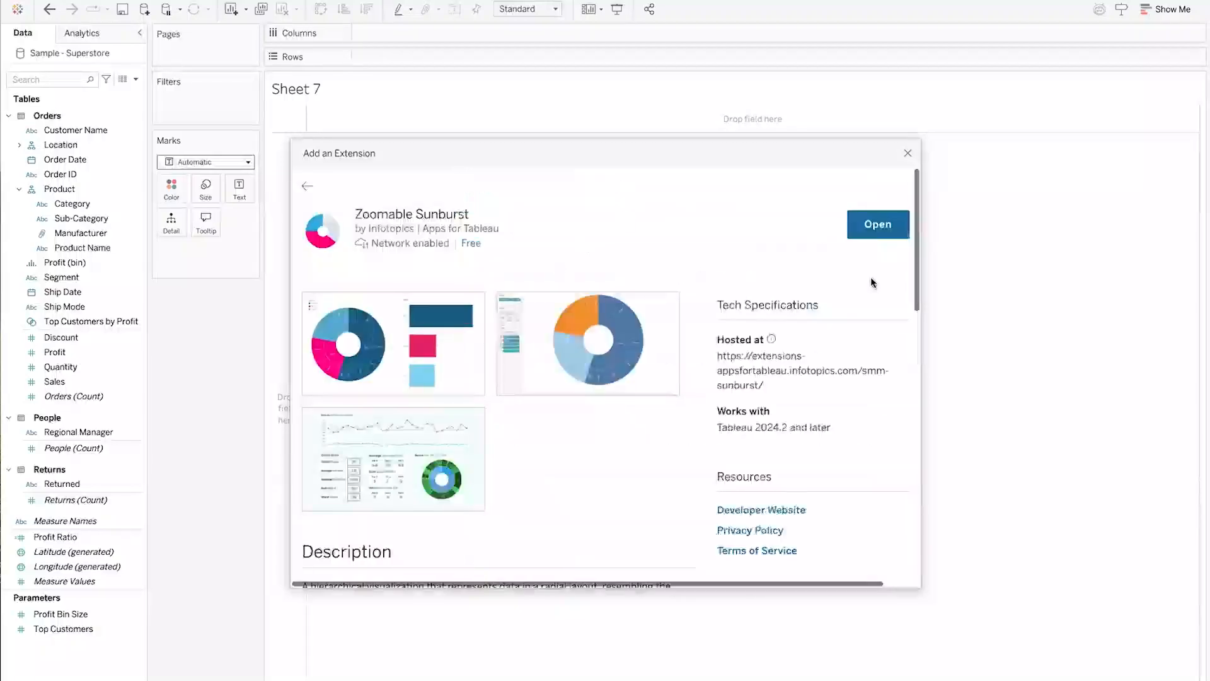
left_click(876, 224)
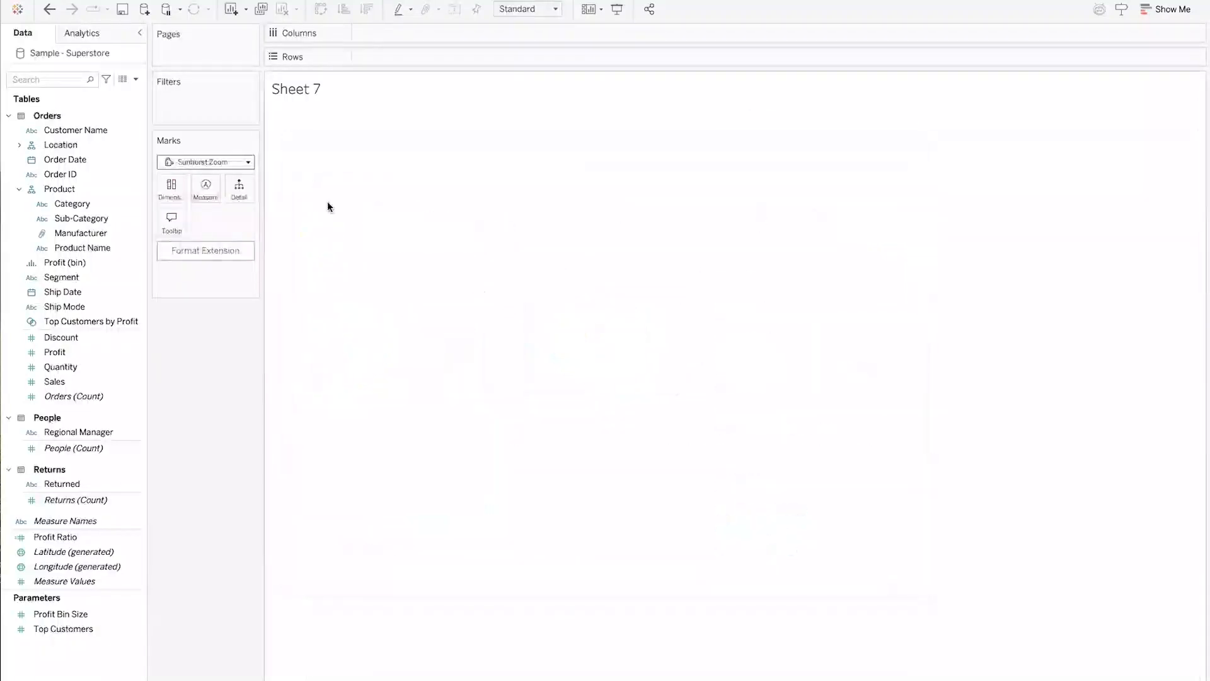
left_click(766, 434)
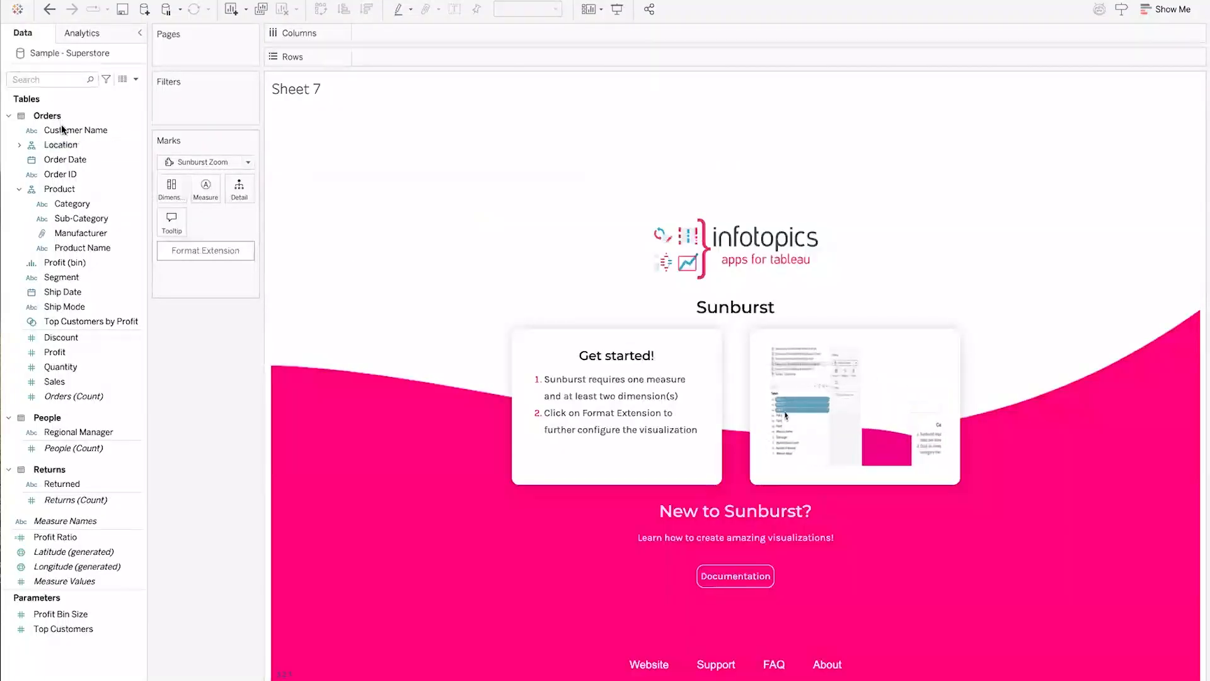
Build the sunburst with Category and Sub-Category as its dimensions and the sum of Sales as its measure
left_click(62, 130)
left_click_drag(71, 204, 161, 188)
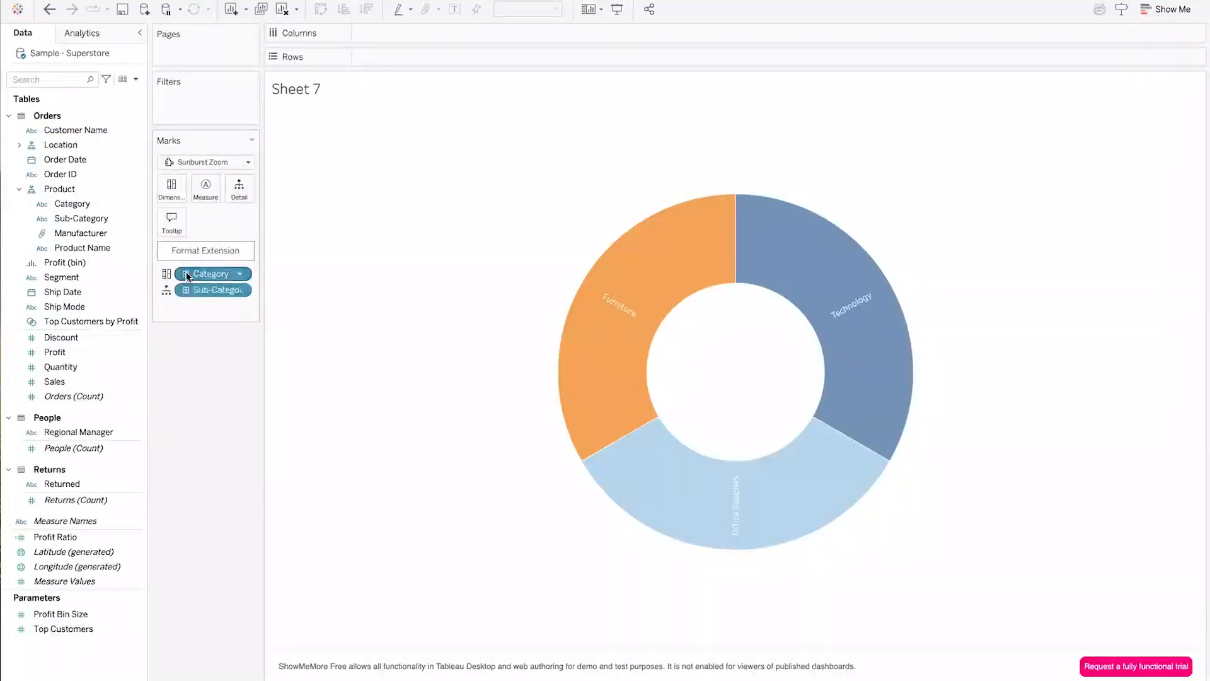
left_click_drag(54, 381, 205, 197)
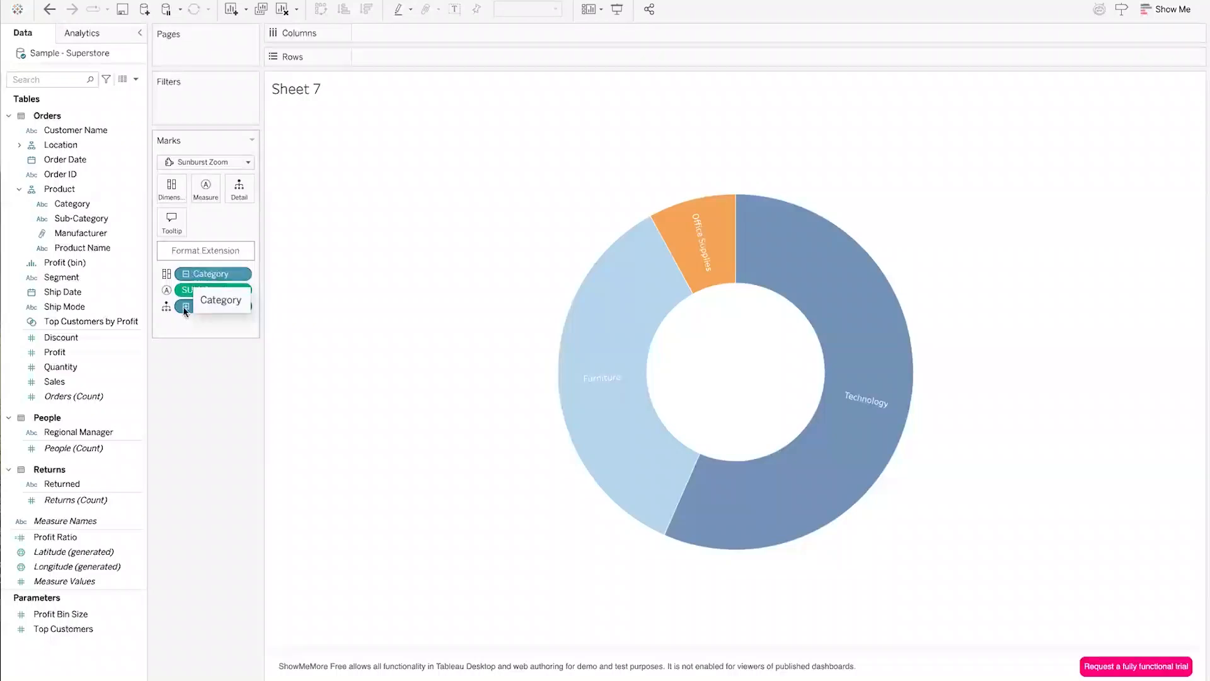
left_click_drag(187, 307, 178, 190)
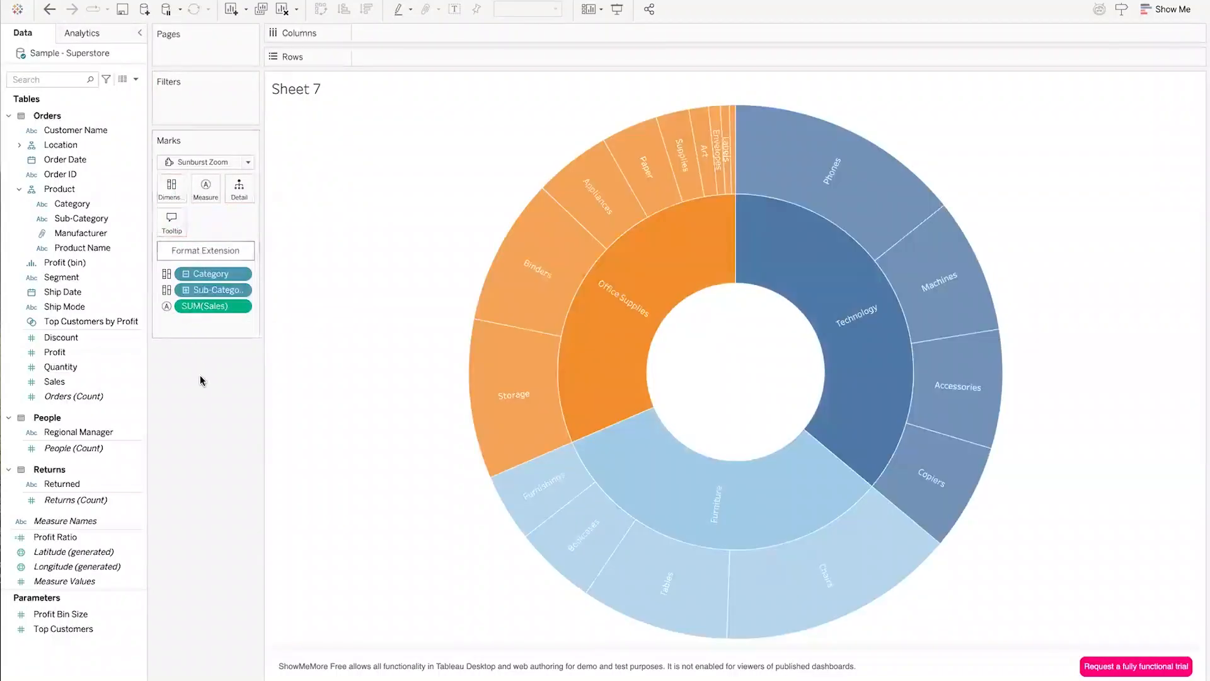
Examine the Sales values of the category and sub-category segments around the sunburst
mouse_move(539, 279)
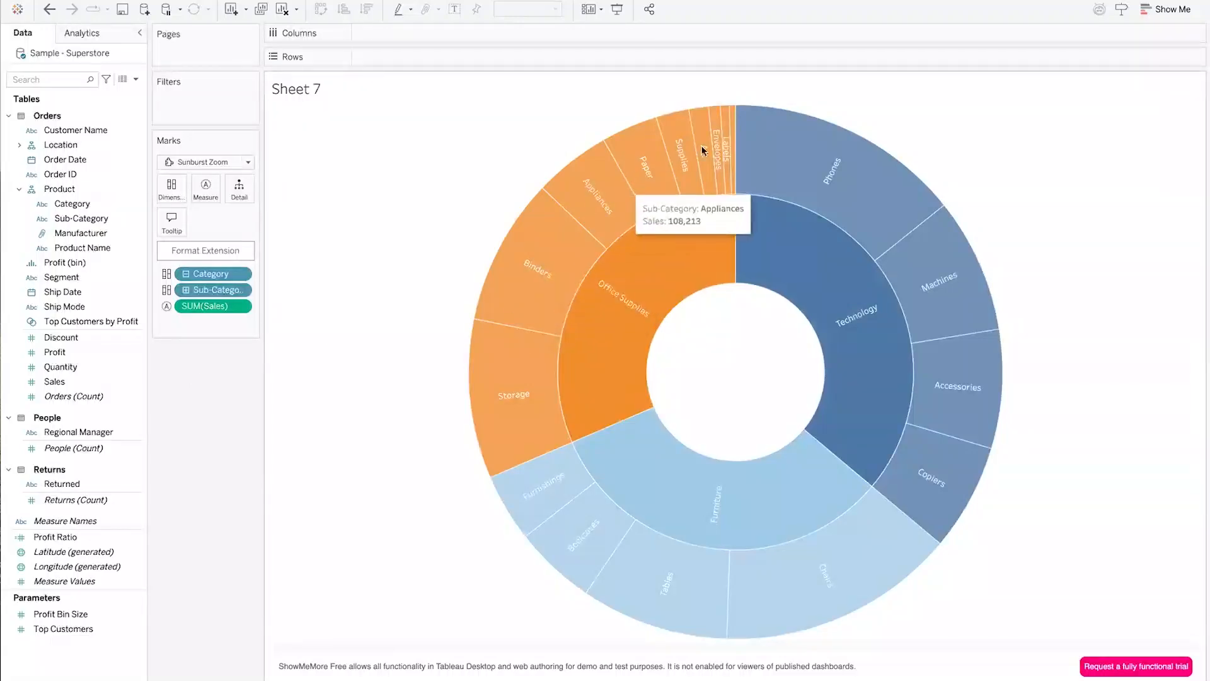
mouse_move(919, 248)
mouse_move(869, 271)
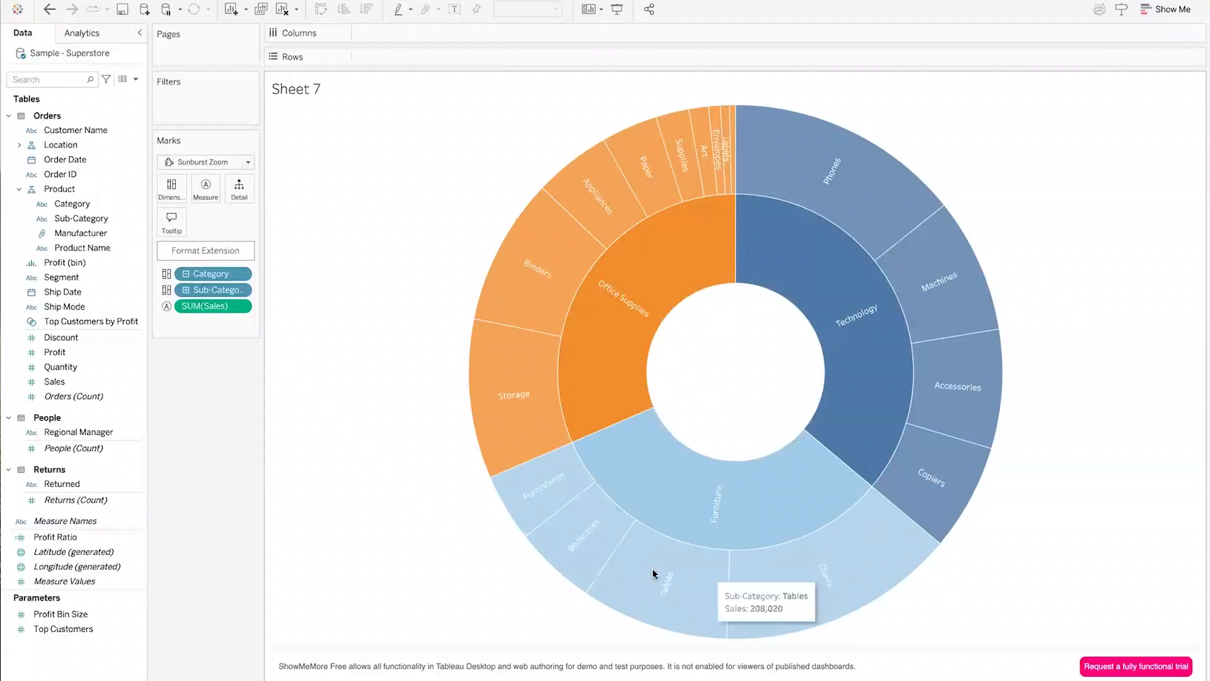
mouse_move(620, 570)
mouse_move(759, 590)
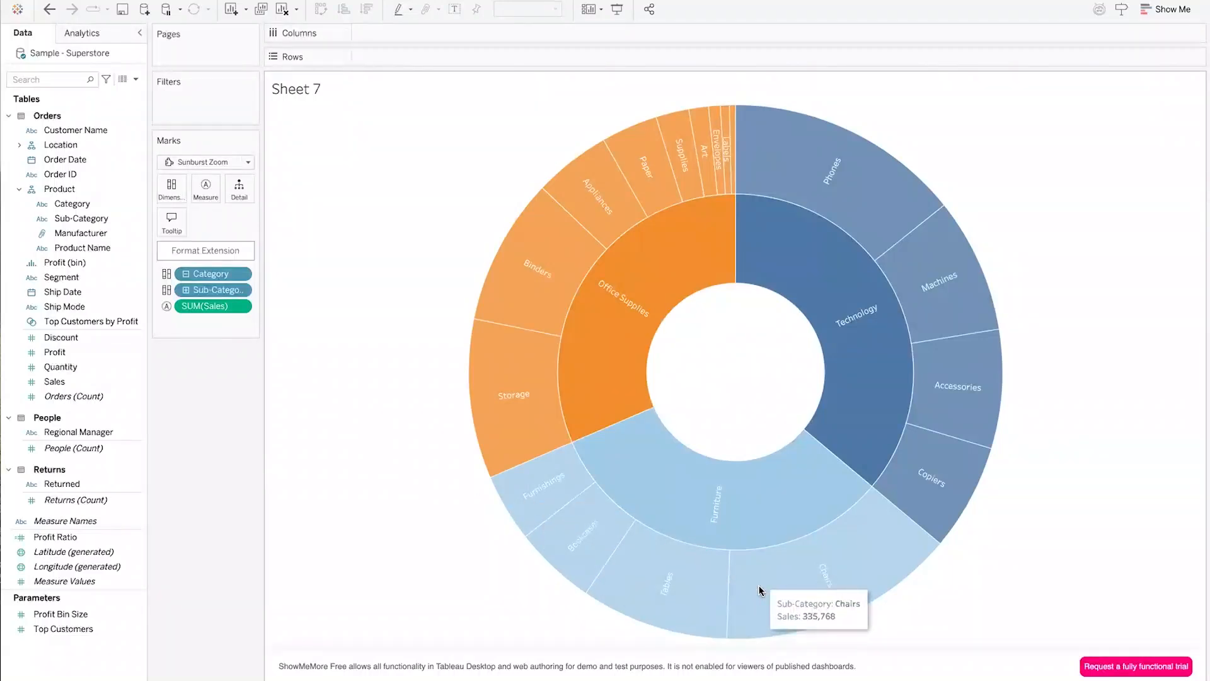
mouse_move(591, 339)
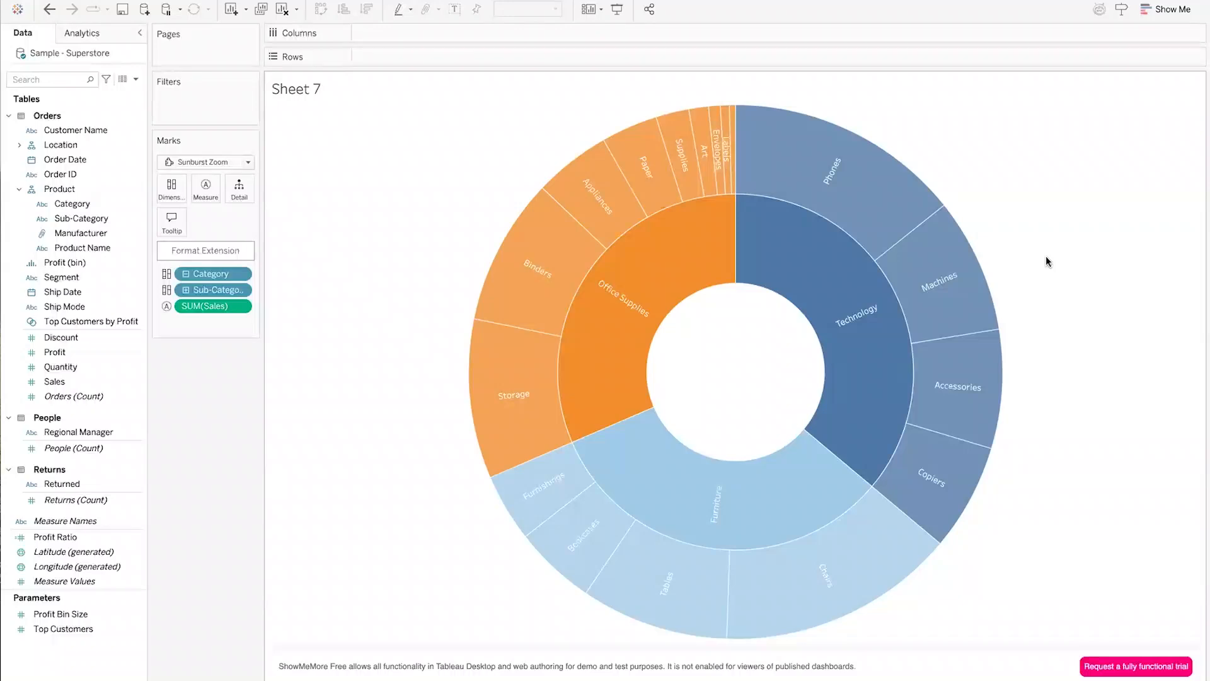
mouse_move(667, 456)
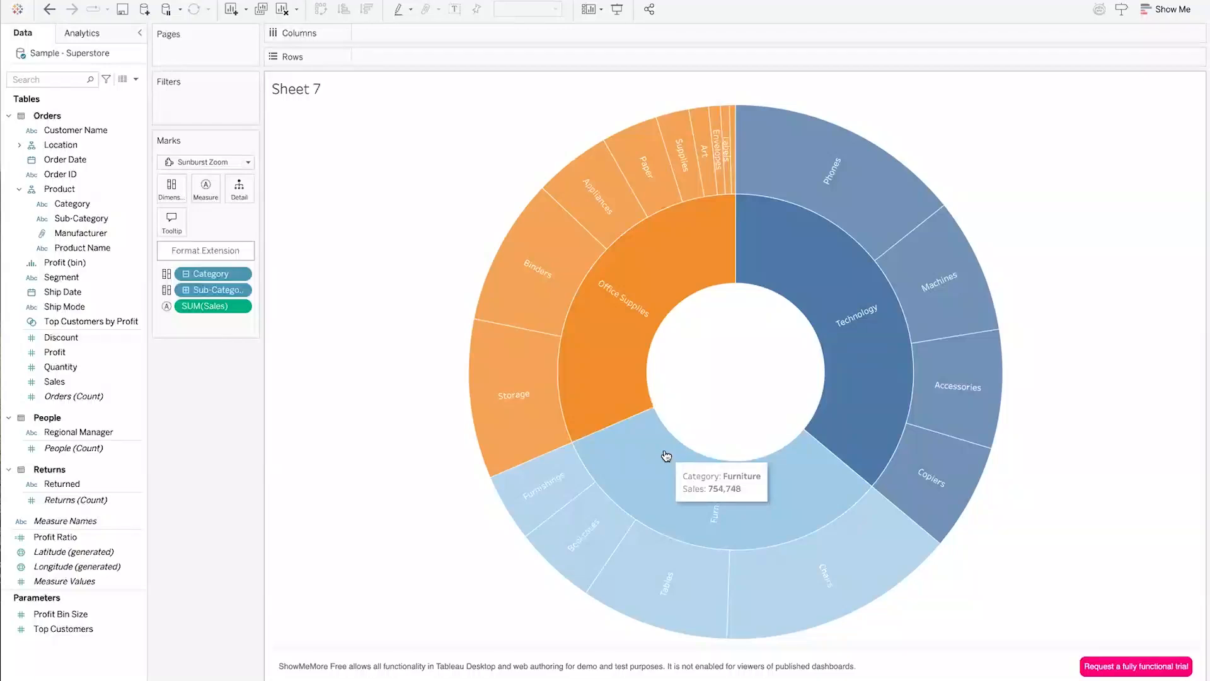
mouse_move(513, 265)
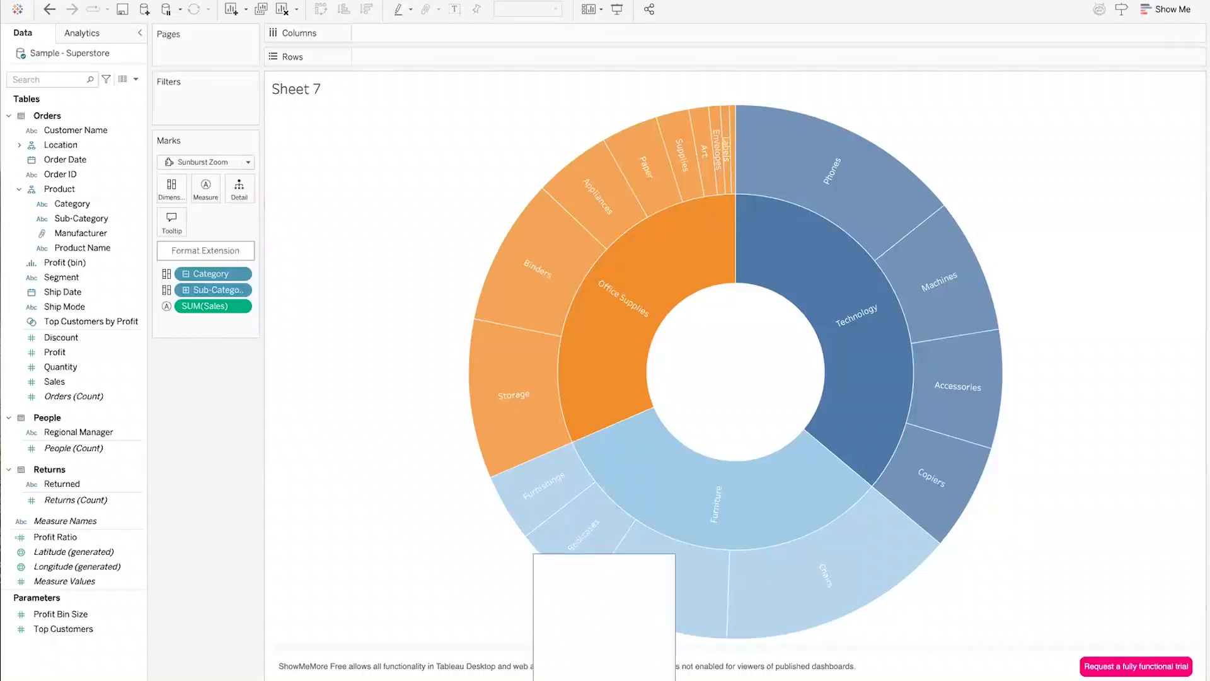
Rename the Sheet 7 worksheet as "Sunburst"
right_click(550, 679)
left_click(596, 548)
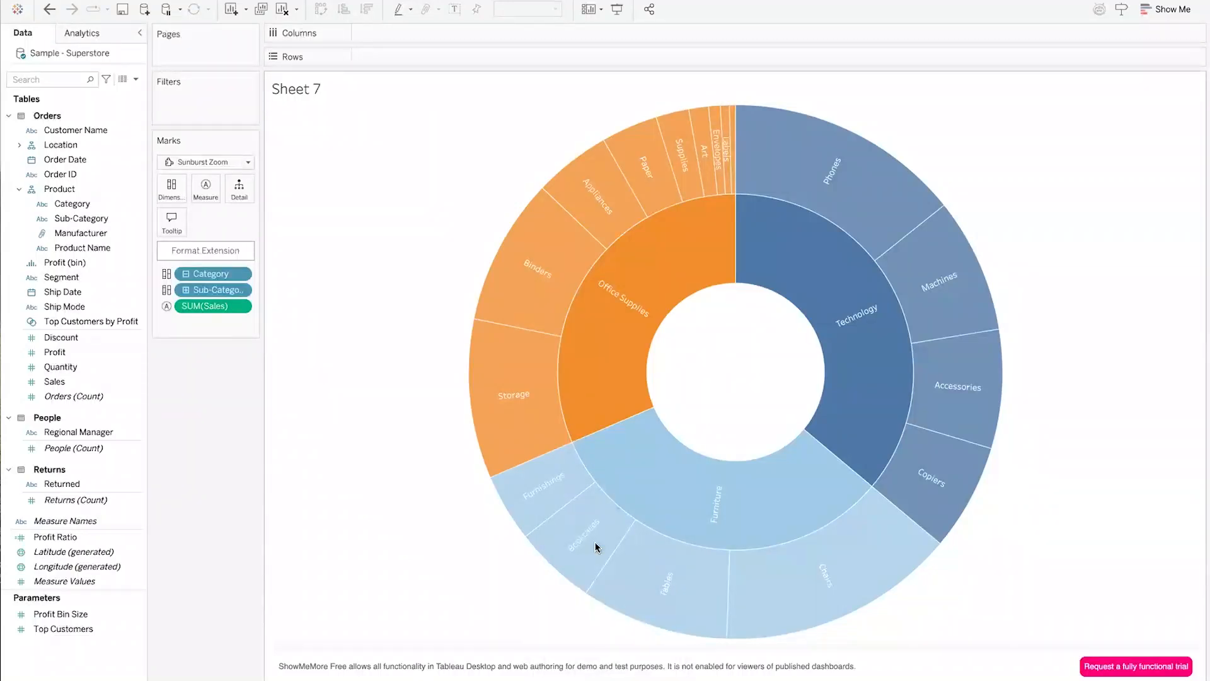
type("Sunburst")
key("Return")
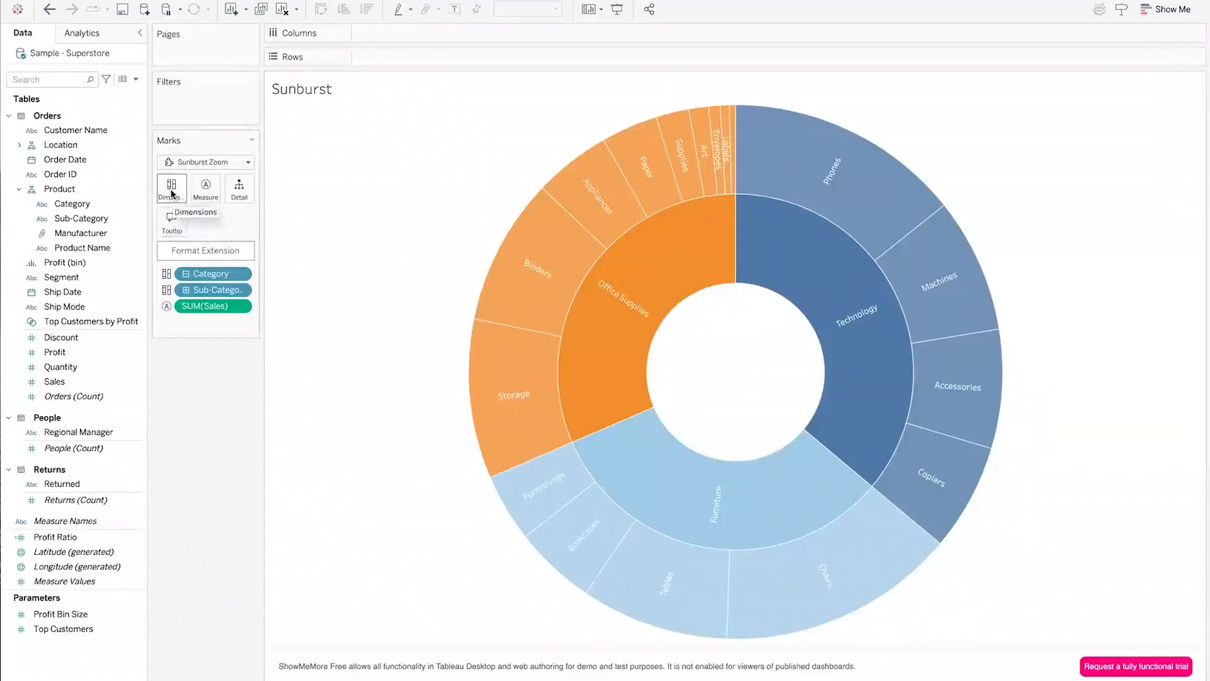
In the sunburst extension's format configuration, set the dimension label font size to Smaller (60%)
left_click(206, 250)
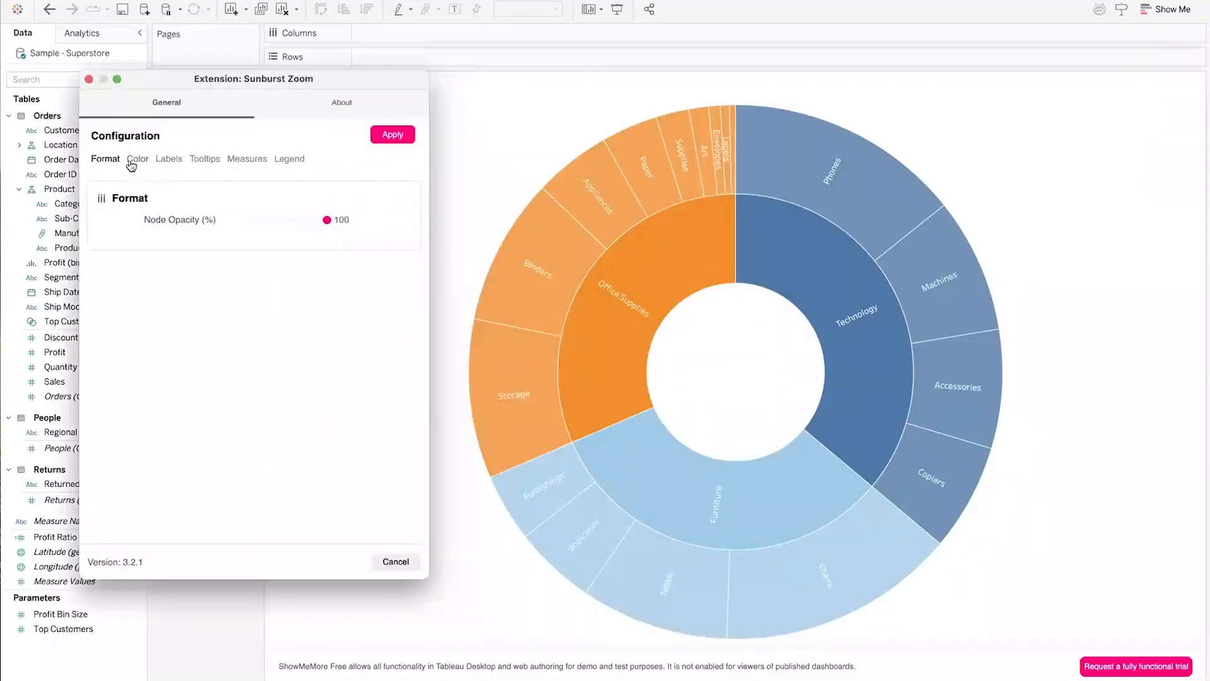
left_click(136, 161)
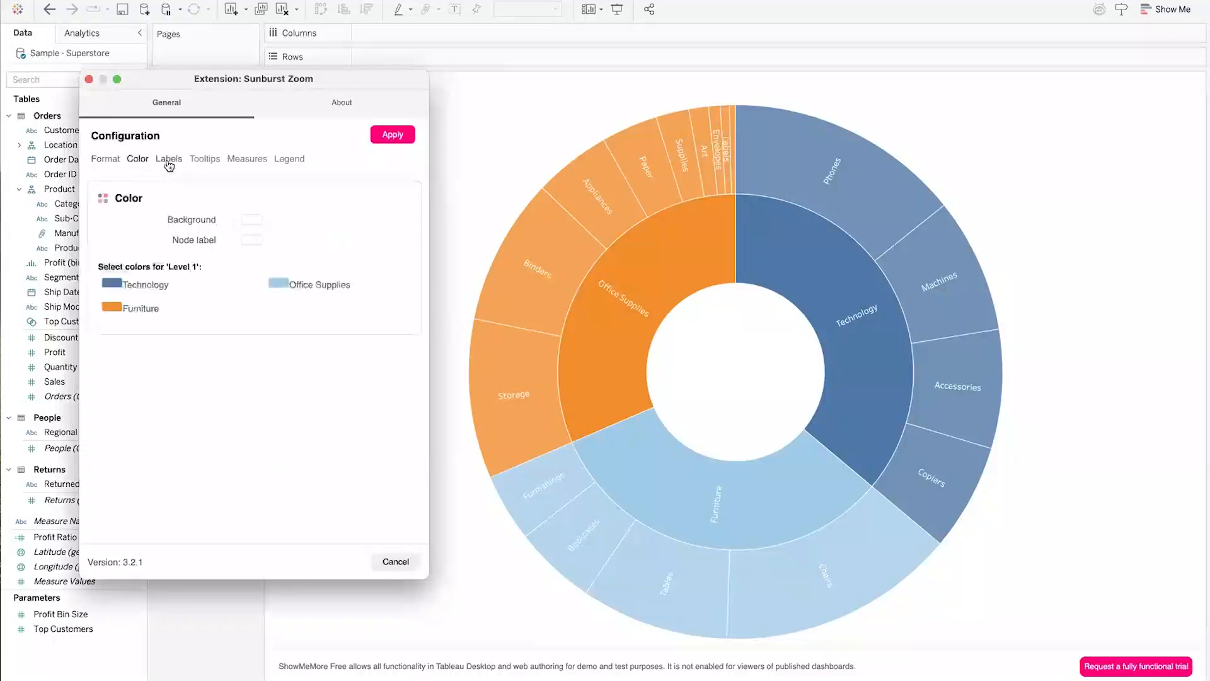
left_click(169, 163)
left_click(339, 225)
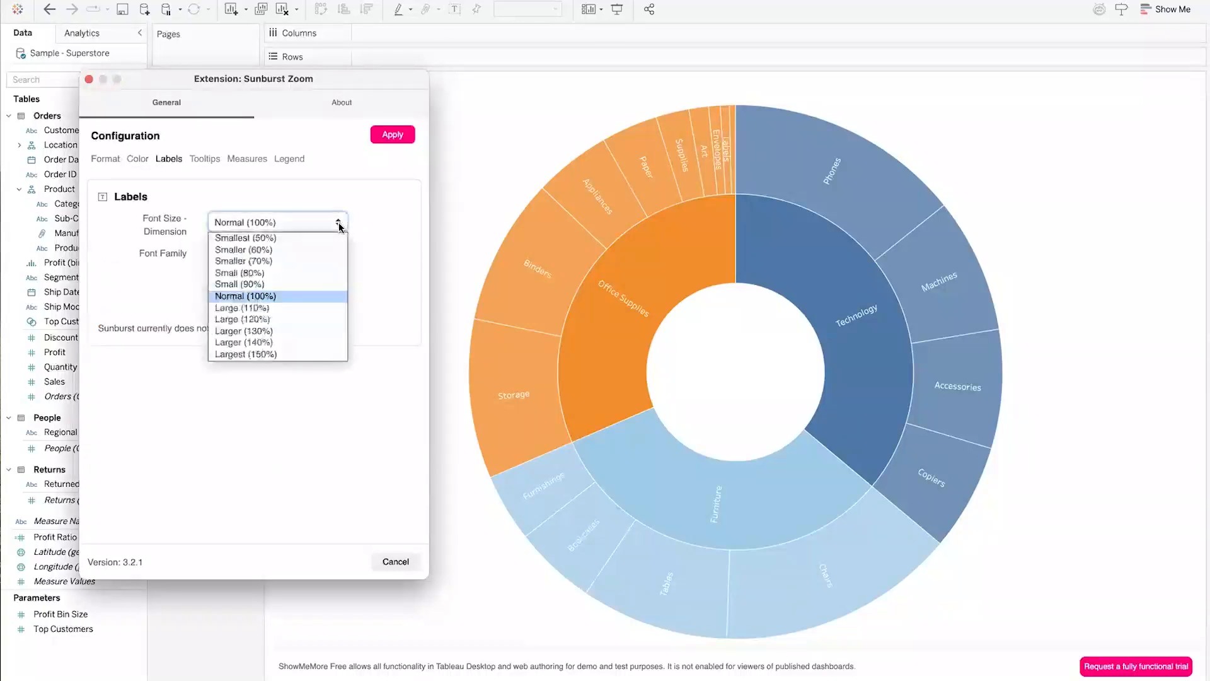
left_click(273, 284)
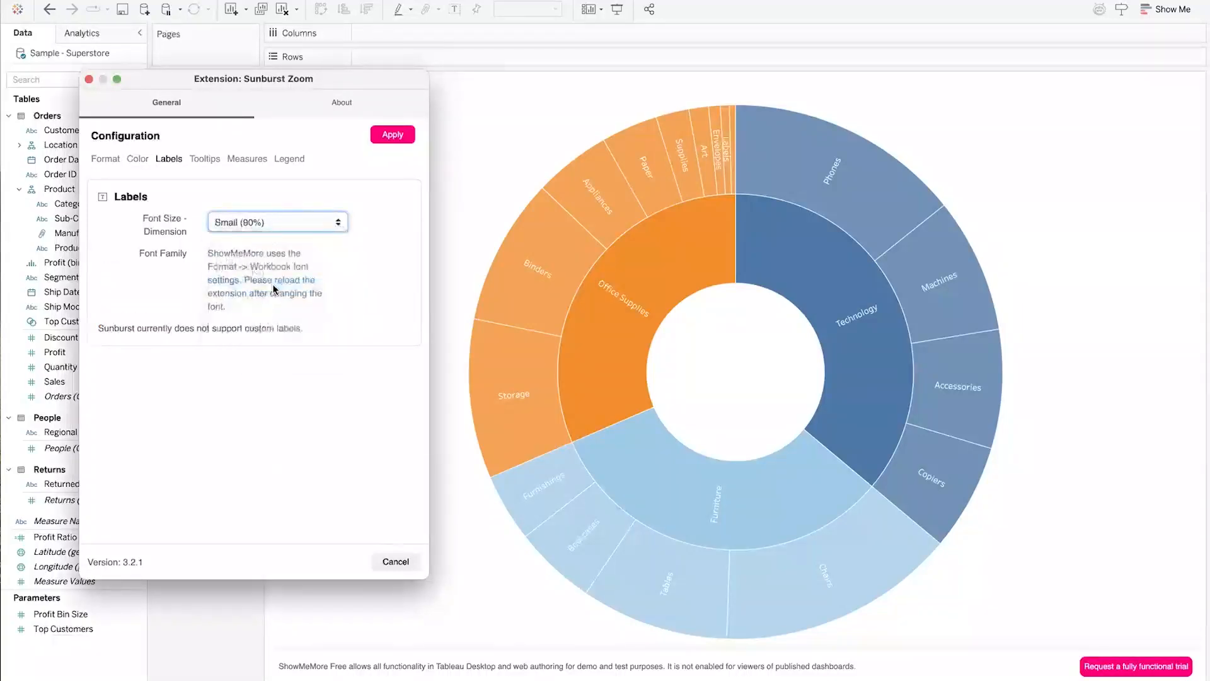
left_click(340, 226)
left_click(282, 241)
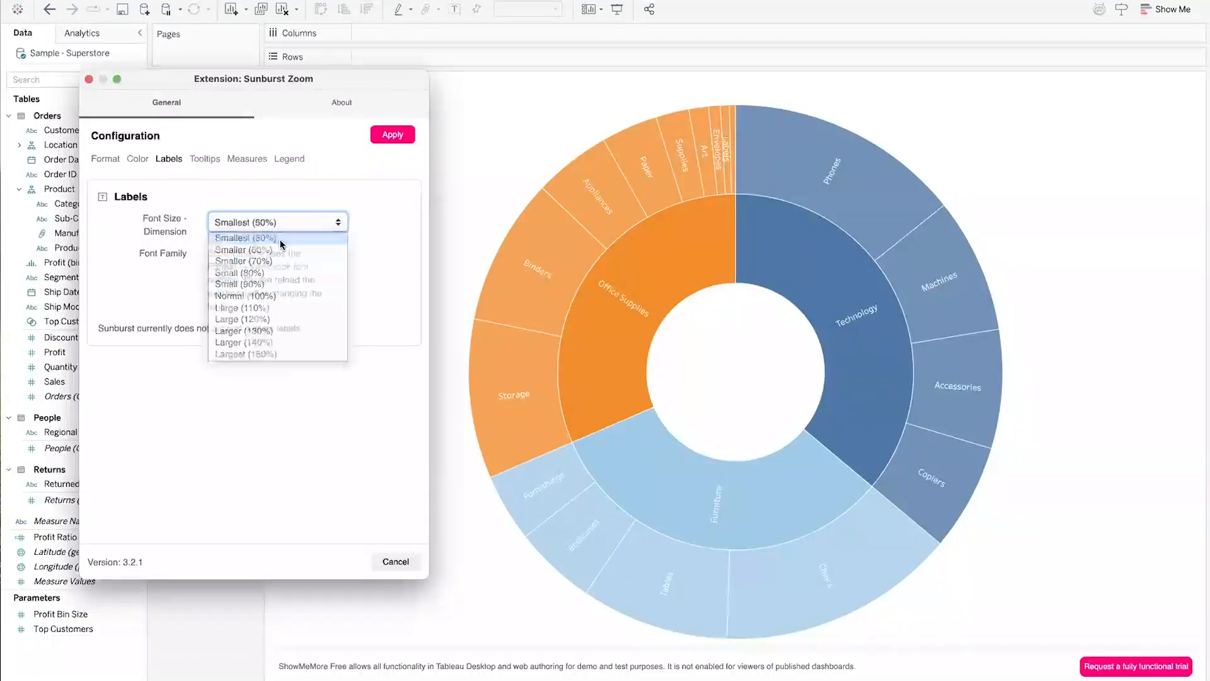
left_click(340, 223)
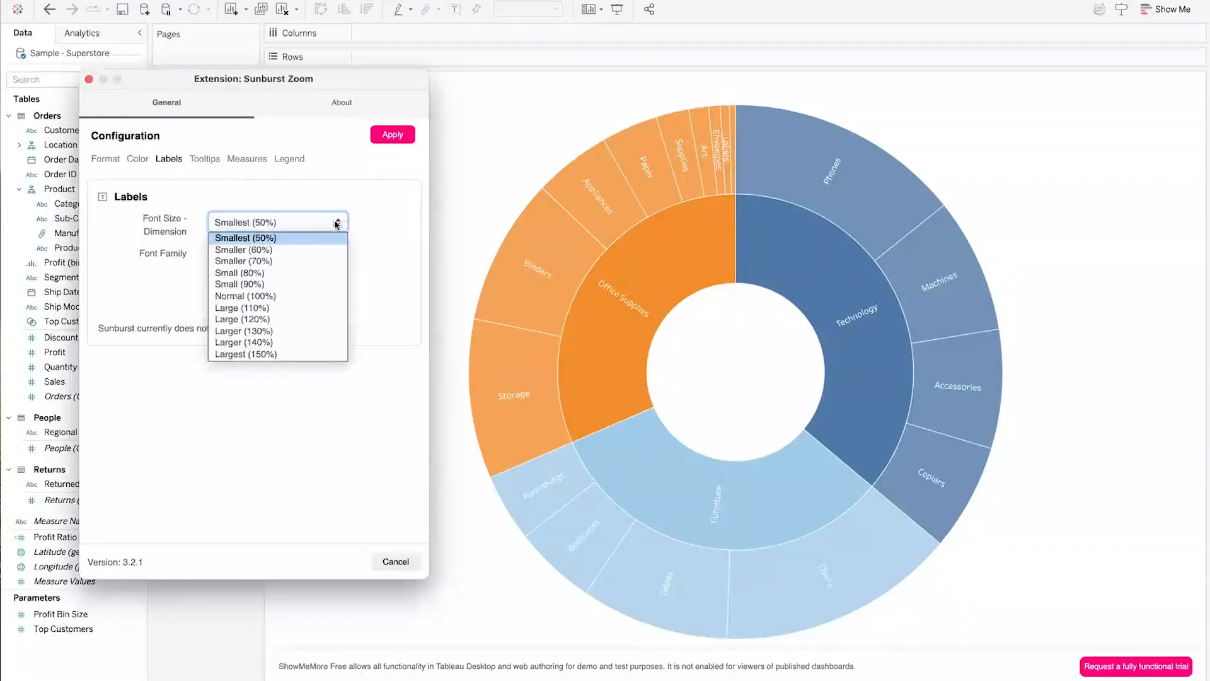
left_click(289, 250)
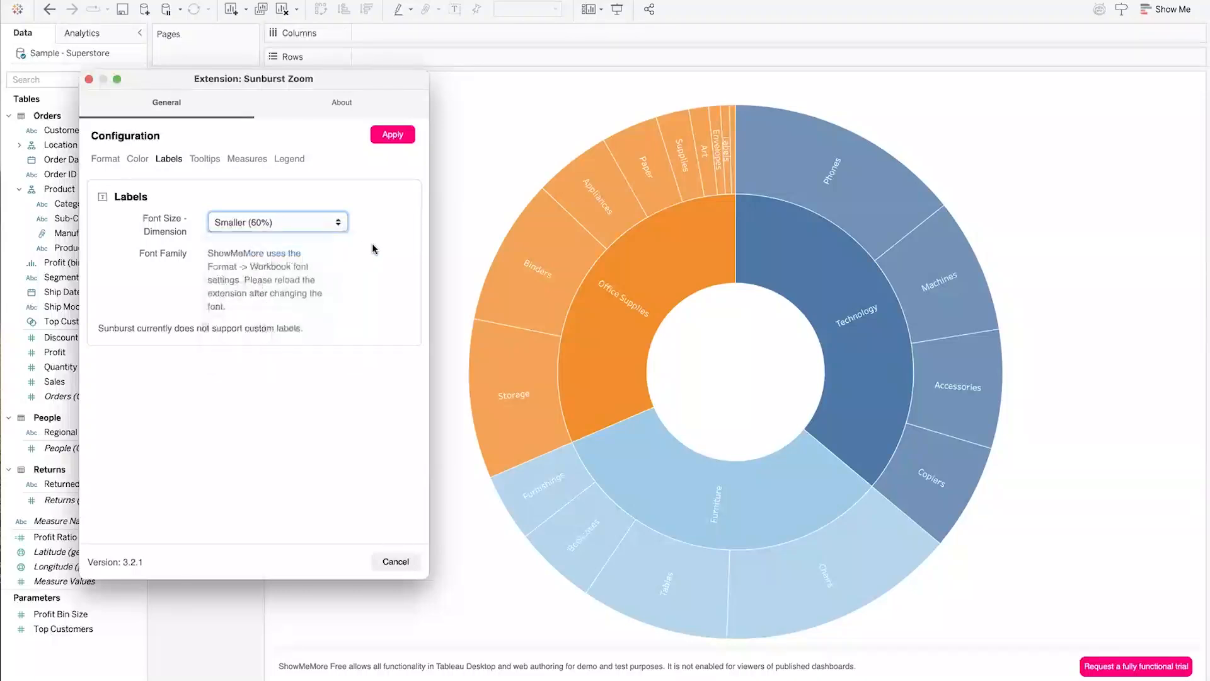
Format the SUM(Sales) measure with Thousands (K) display units and 1 decimal, and apply the configuration to the sunburst
left_click(207, 160)
left_click(254, 160)
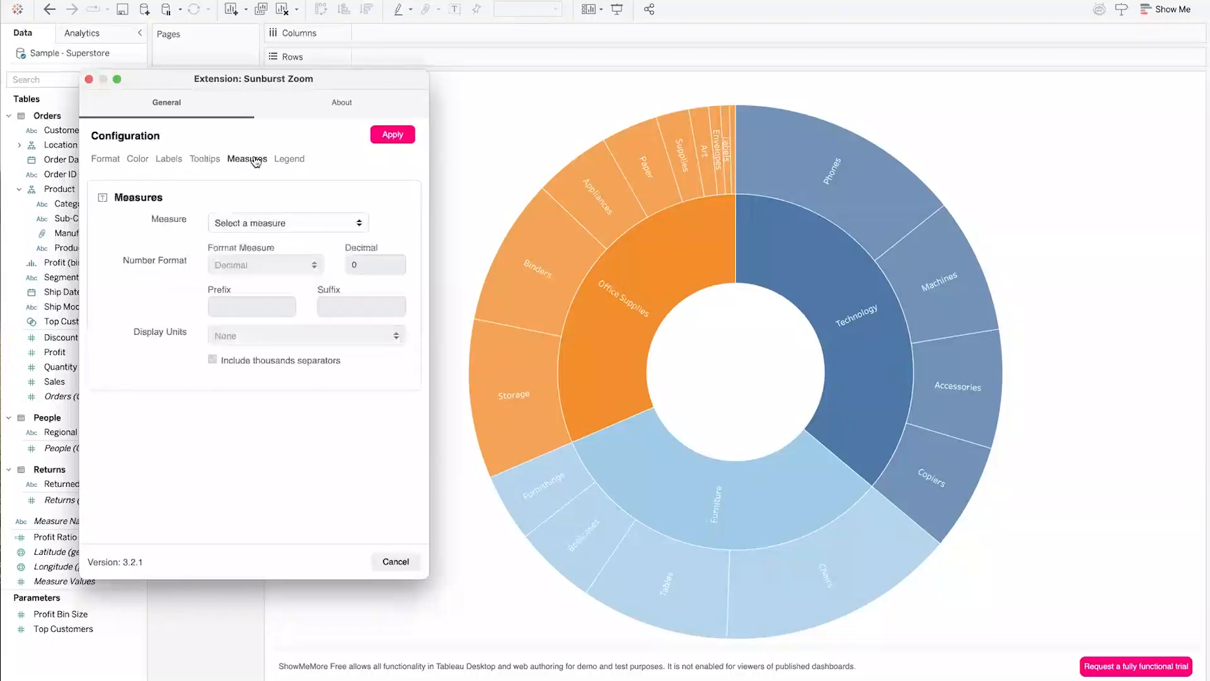
left_click(322, 224)
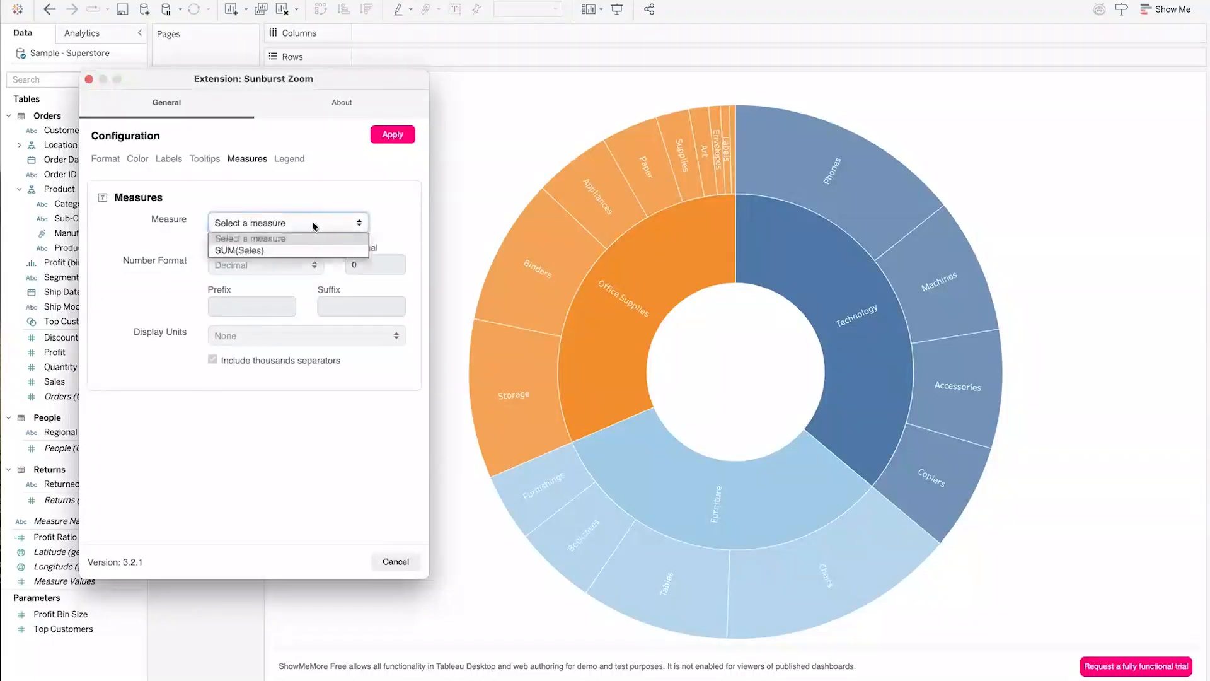
left_click(272, 250)
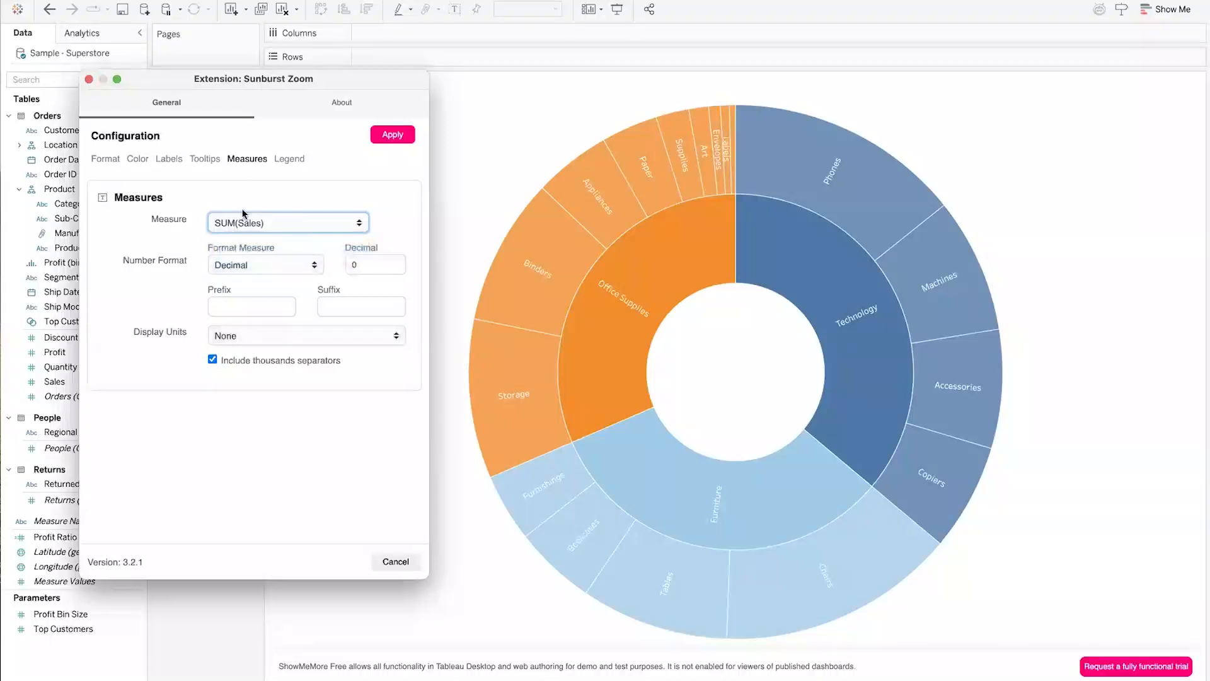
left_click(239, 338)
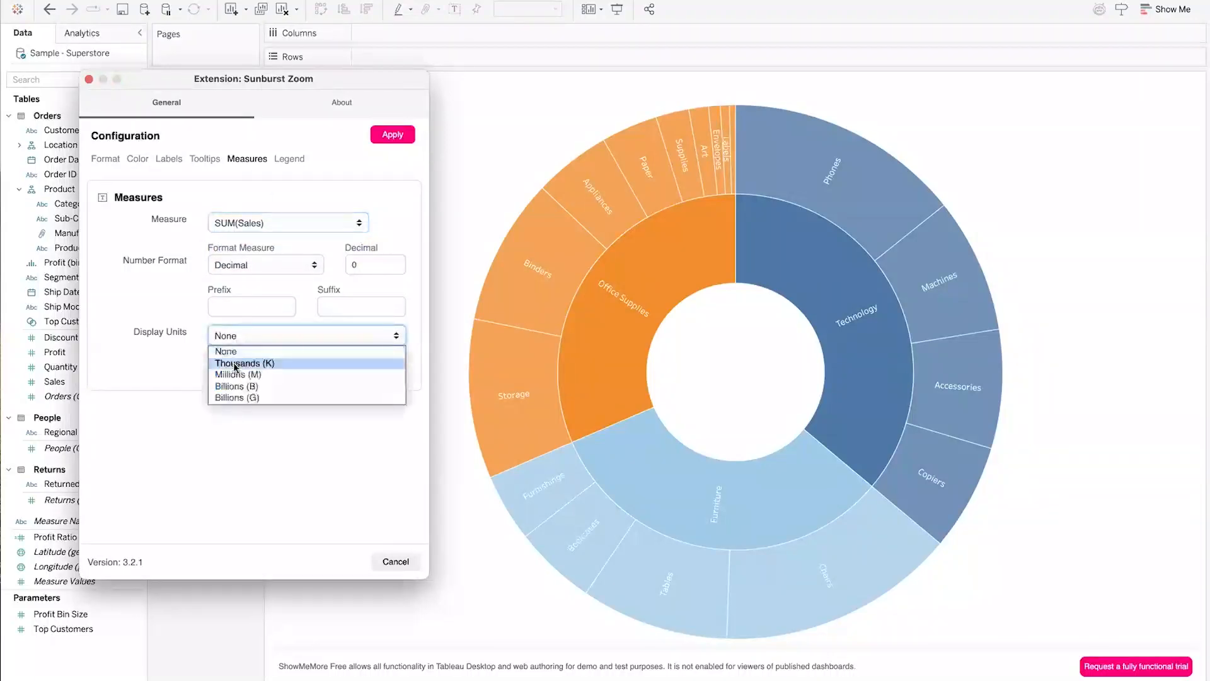
left_click(258, 363)
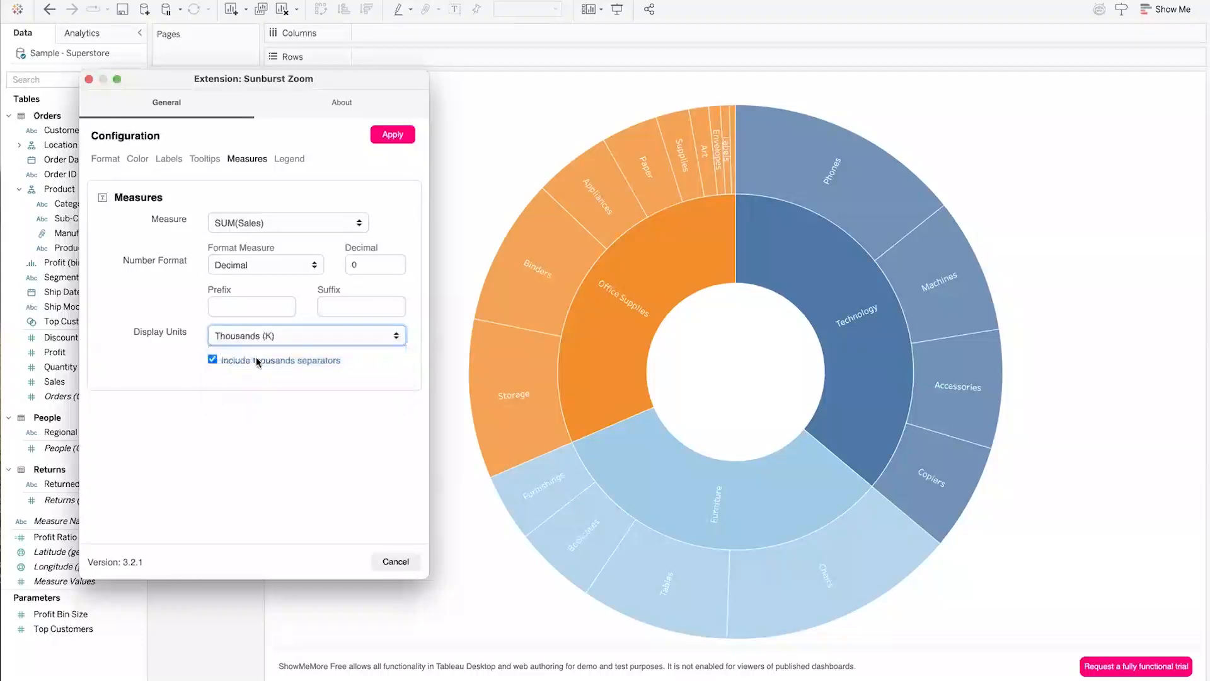
left_click(393, 262)
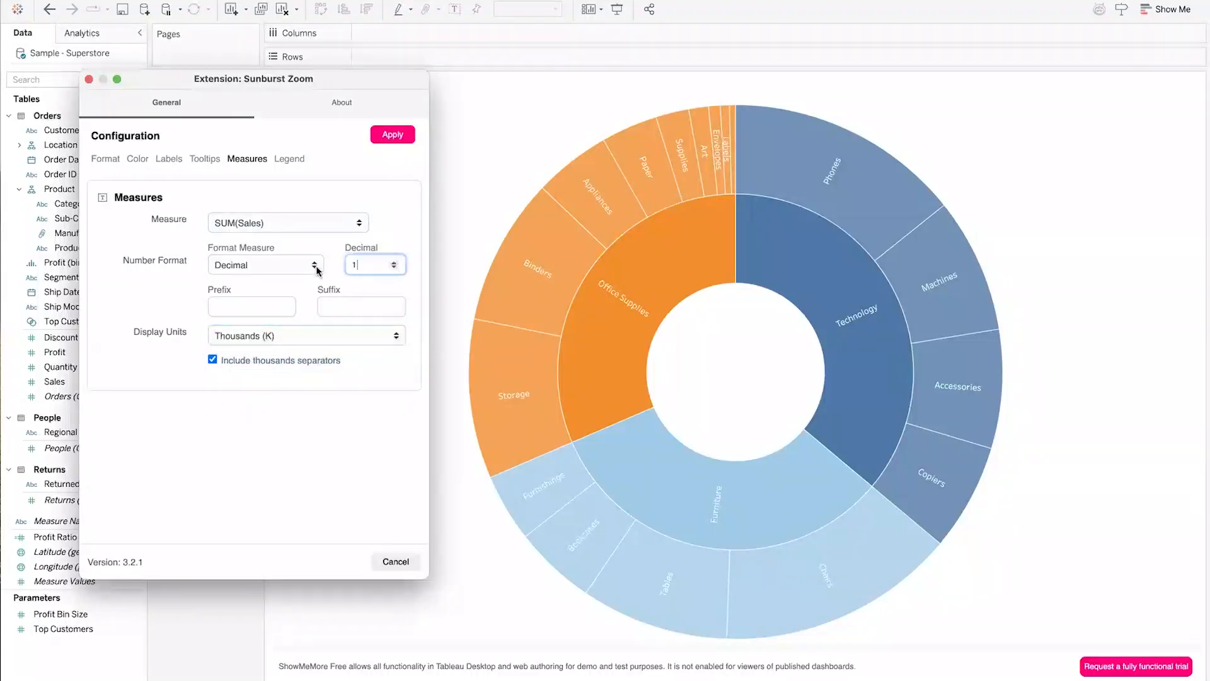
left_click(392, 135)
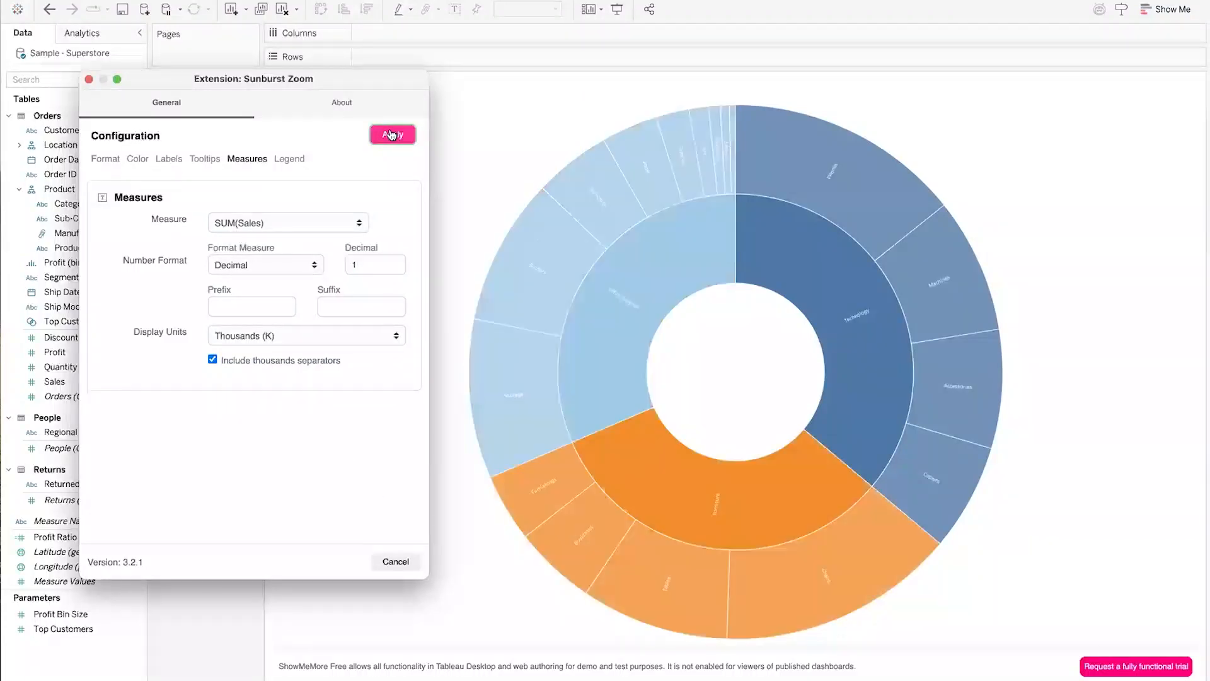
Check the reformatted Sales values on the sunburst segments, and move the configuration window clear of the Marks card
mouse_move(657, 252)
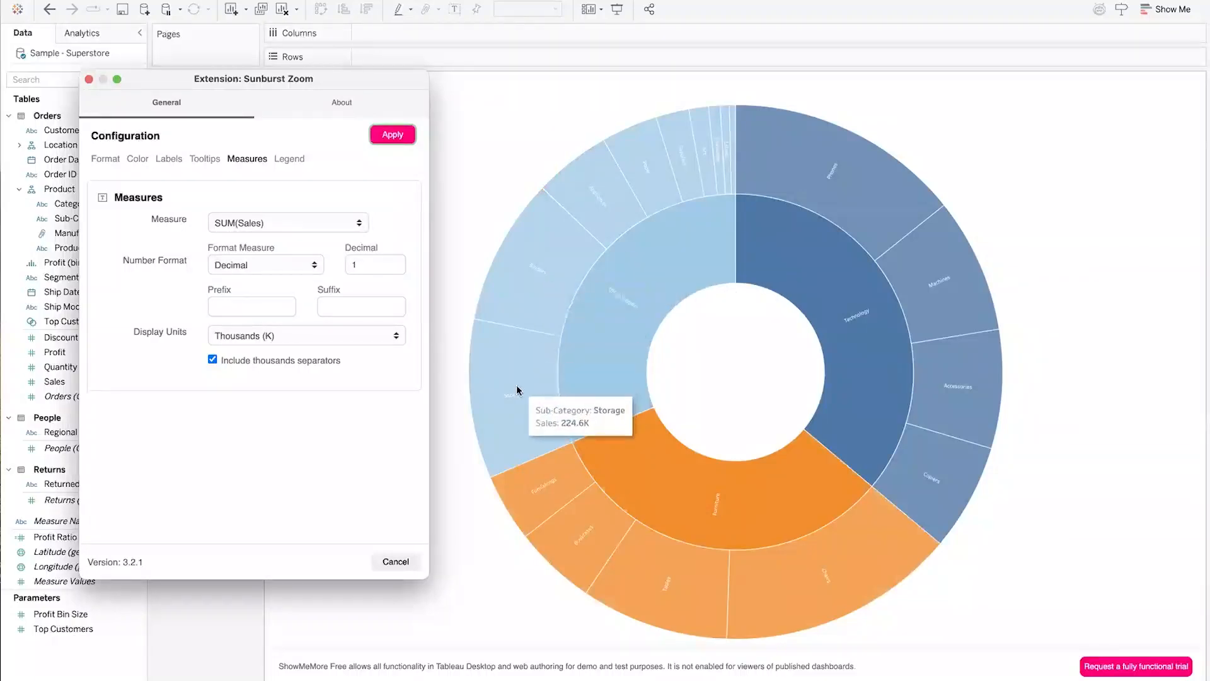
mouse_move(550, 495)
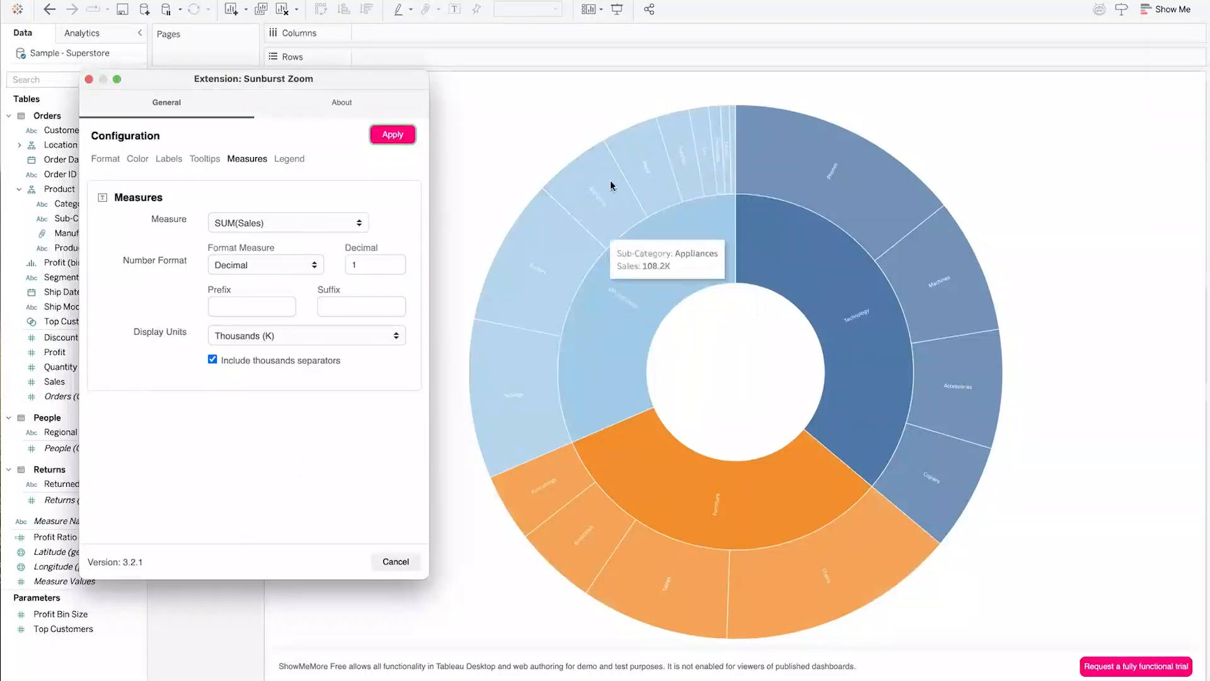
left_click_drag(331, 79, 474, 15)
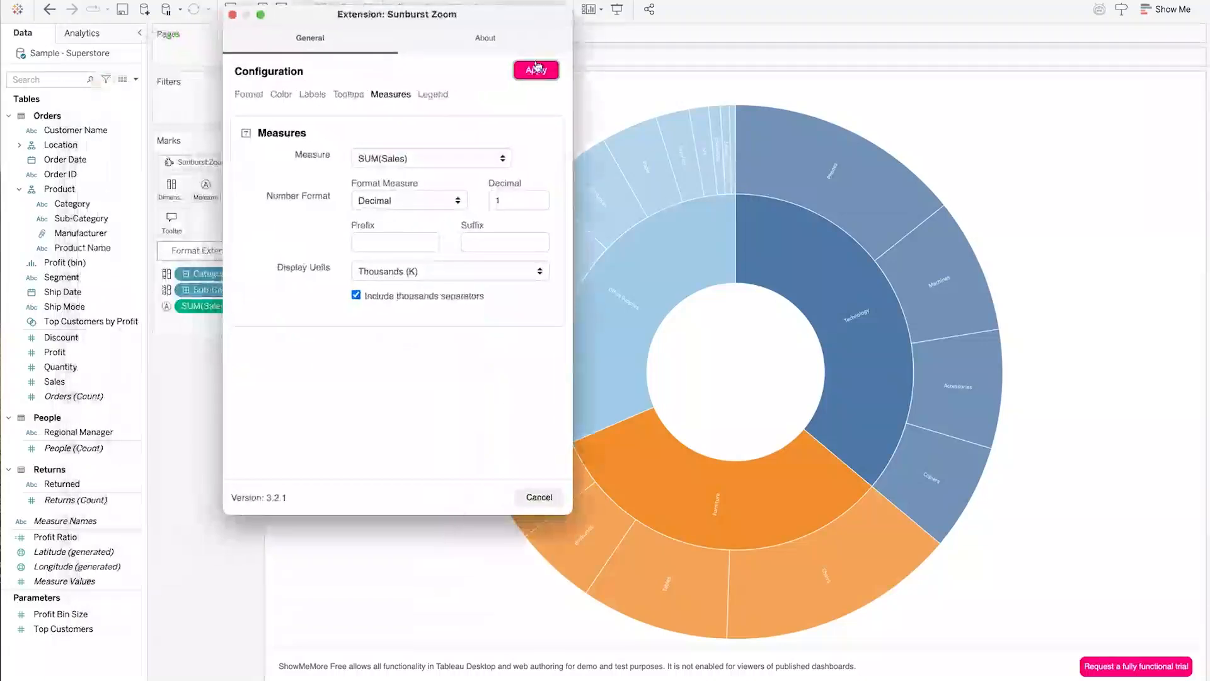
Close the sunburst configuration window and set the new dashboard to a fixed custom size of 1300 x 1000 px
left_click(232, 15)
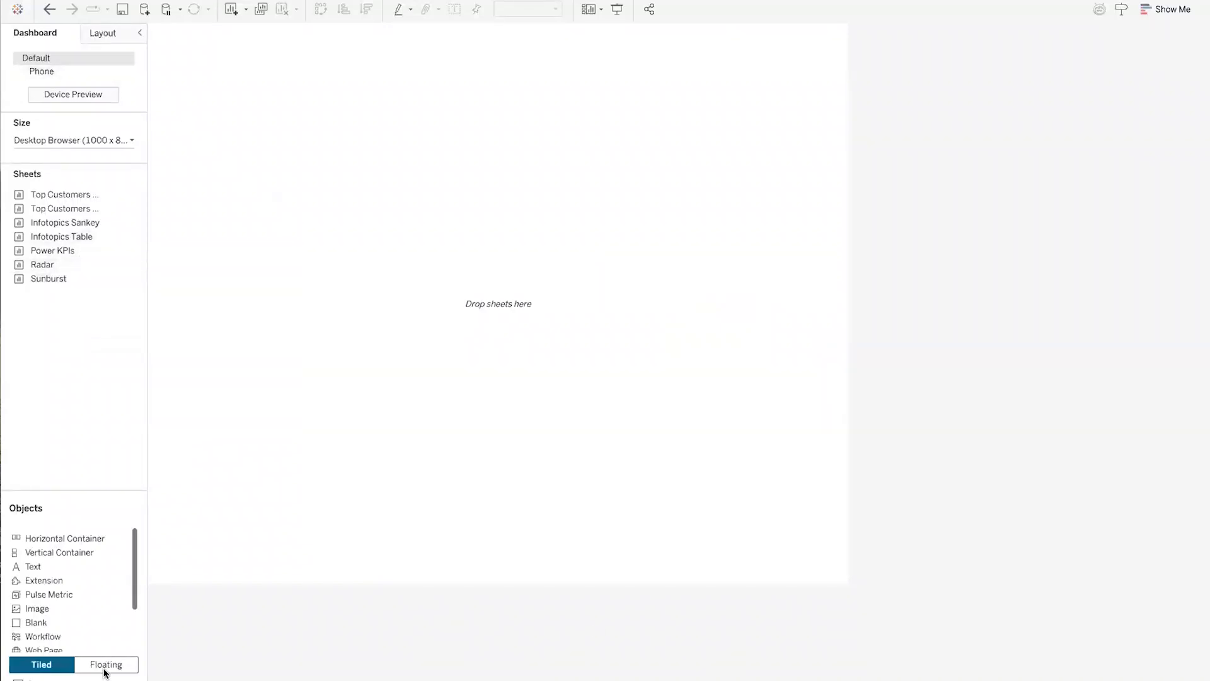
left_click(105, 35)
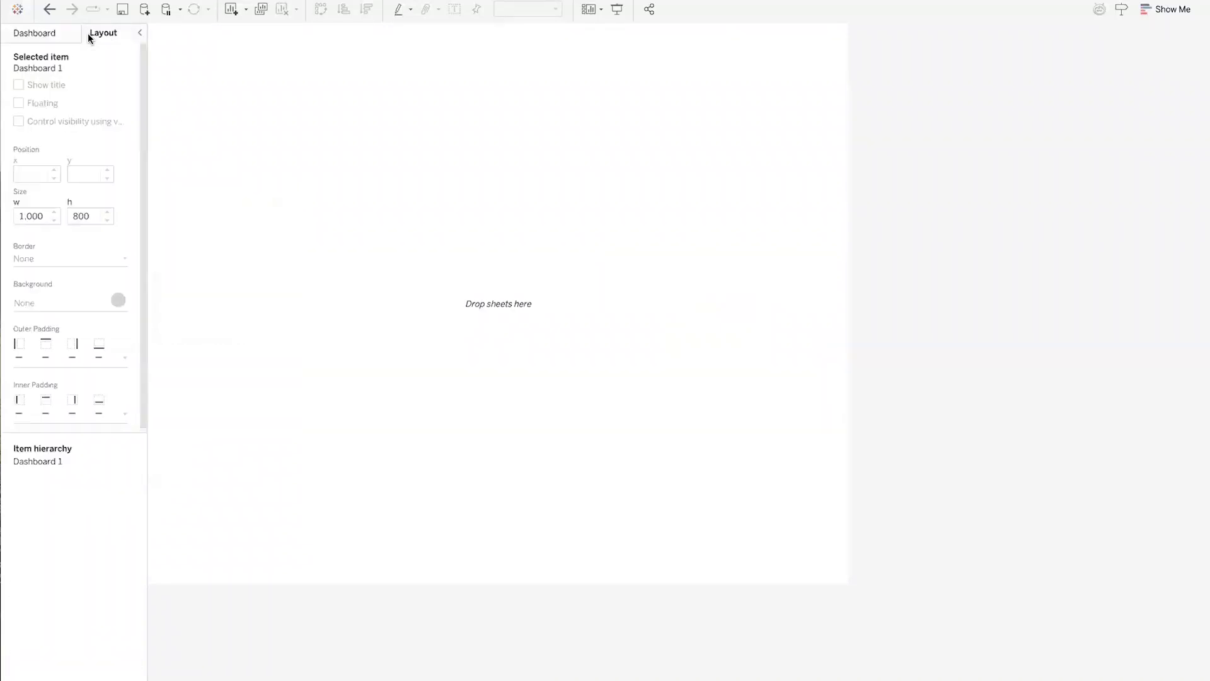
left_click(52, 33)
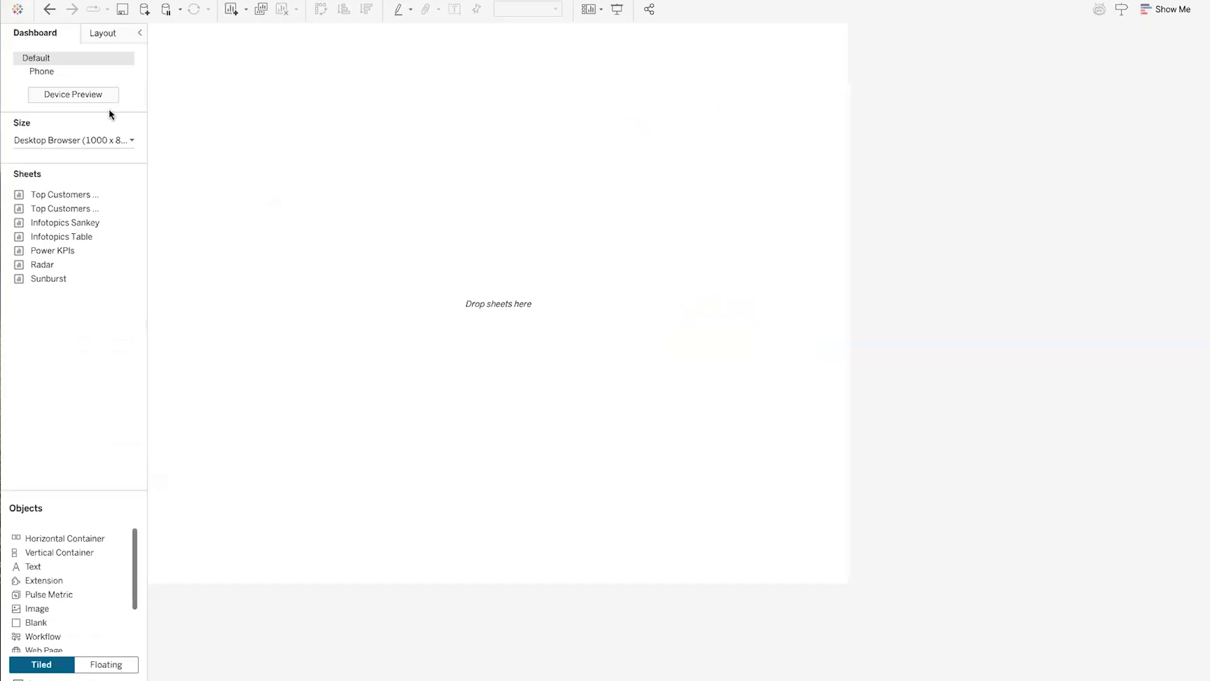
left_click(120, 141)
left_click(74, 206)
left_click(74, 206)
left_click(74, 206)
left_click(138, 207)
left_click(138, 206)
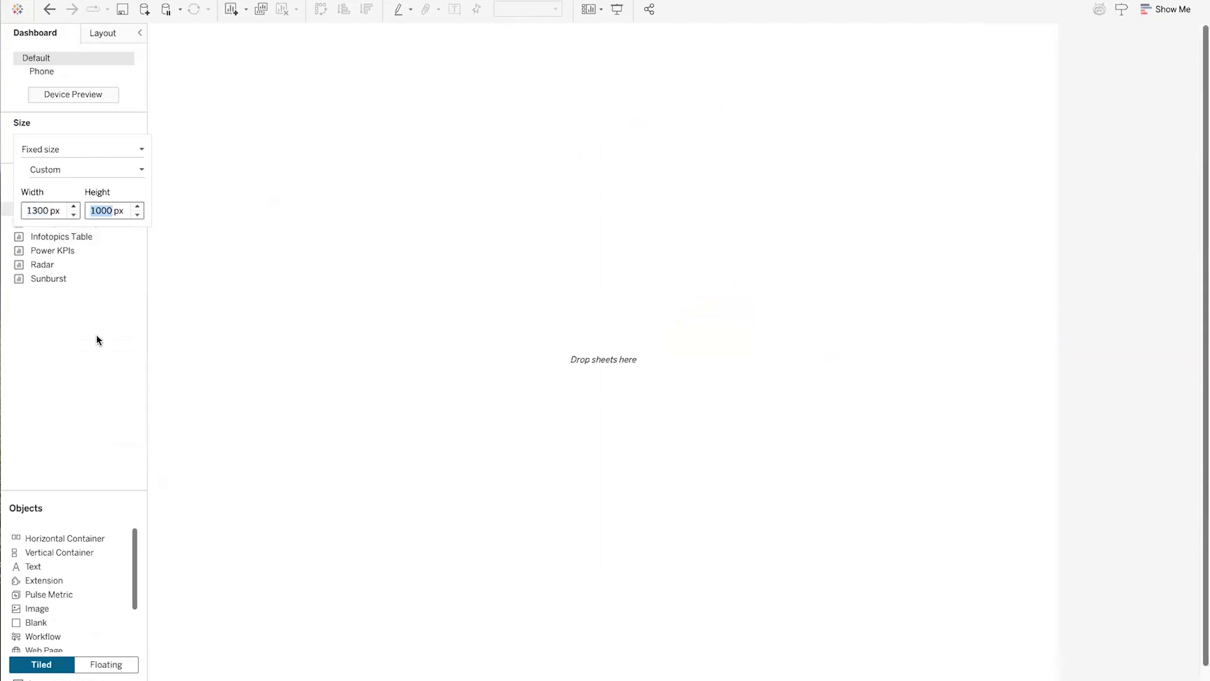
left_click(85, 357)
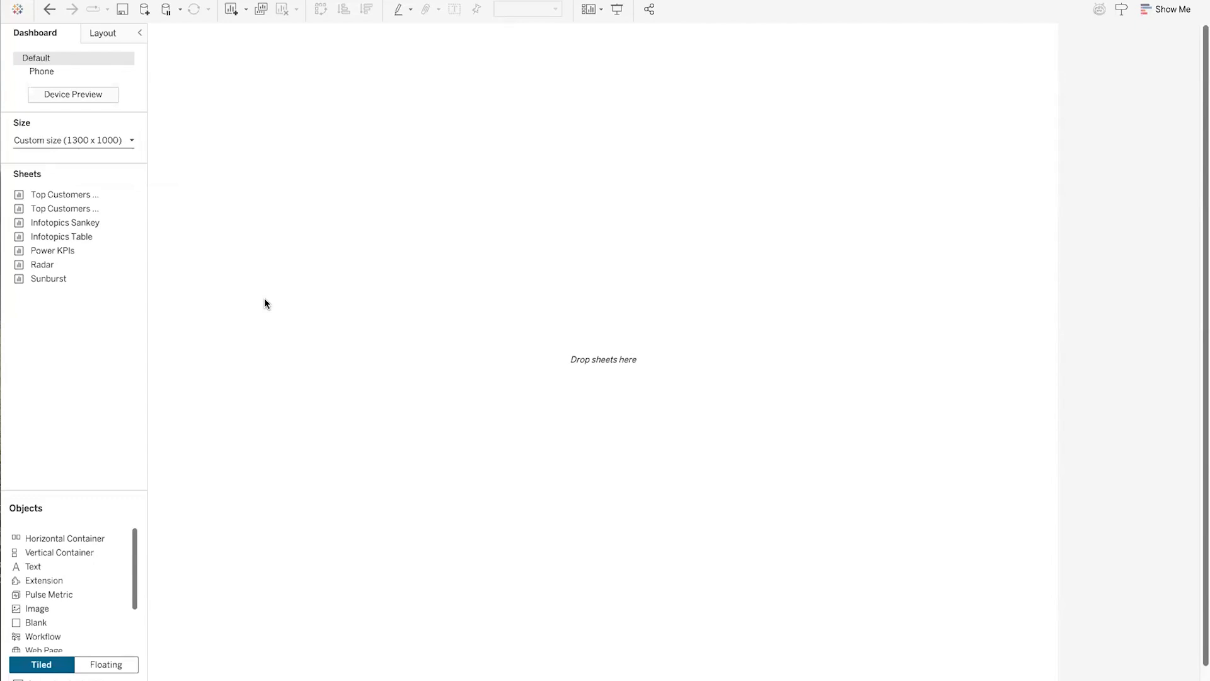
Place a floating horizontal container in the dashboard's upper area and put the Top Customers Sankey and Infotopics Sankey sheets side by side in it
mouse_move(143, 219)
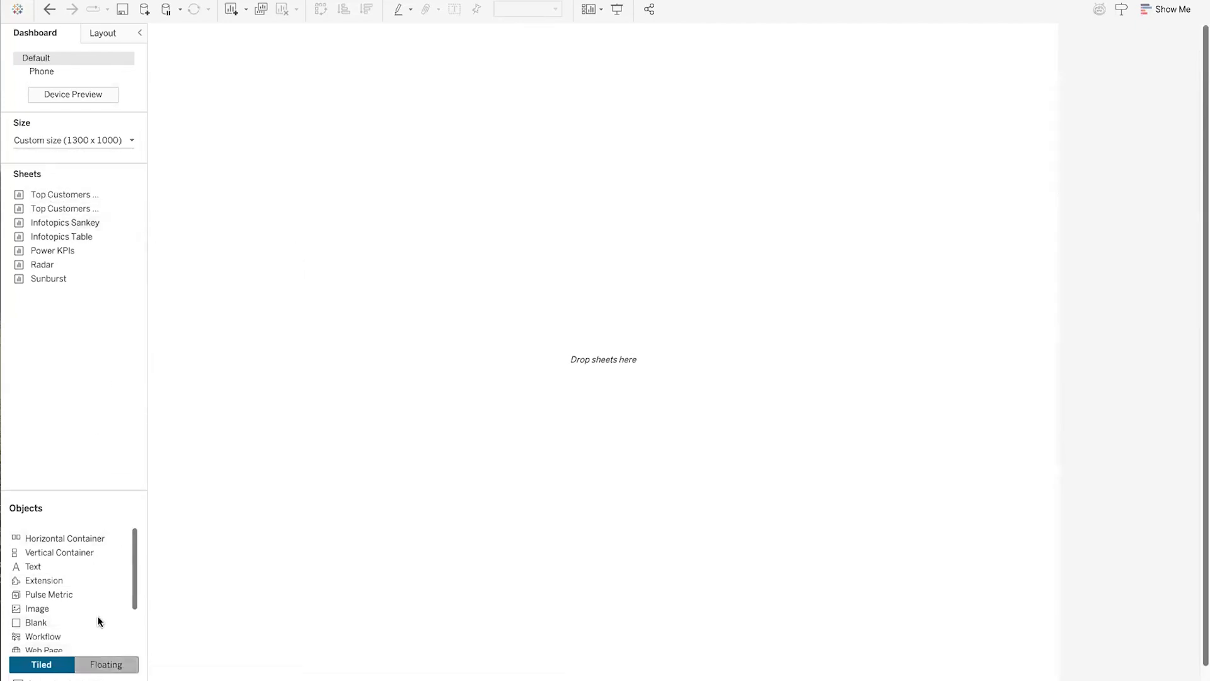
left_click(105, 664)
mouse_move(34, 197)
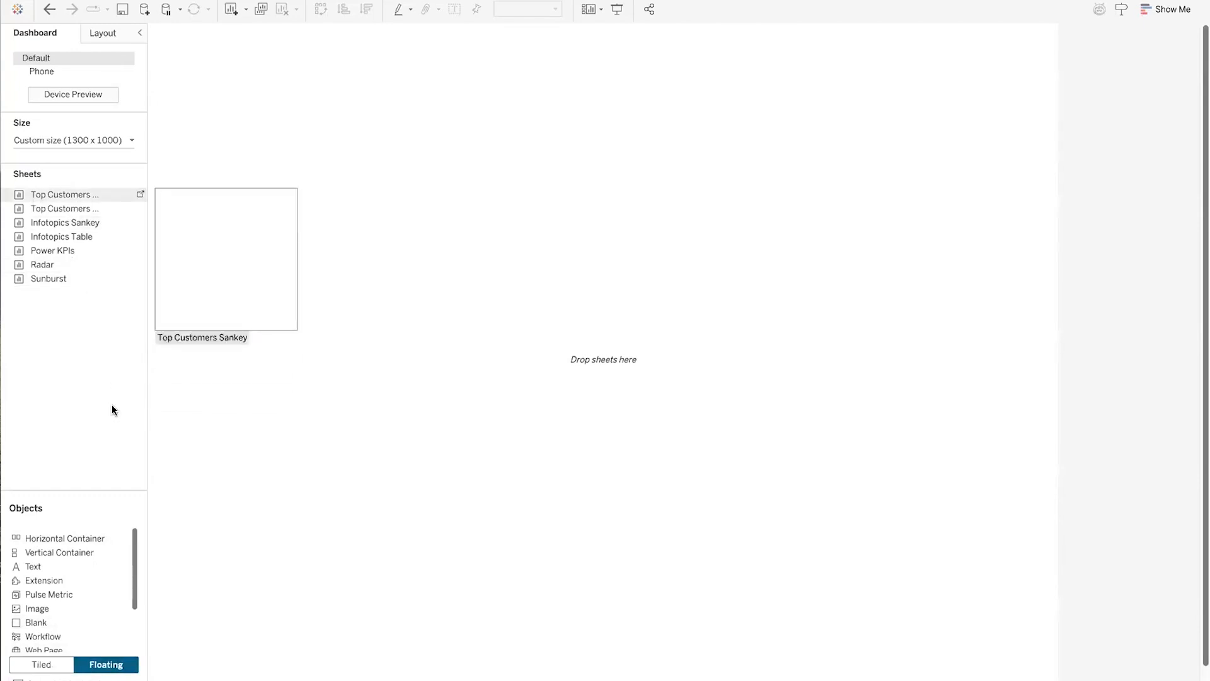
left_click_drag(43, 538, 189, 76)
left_click(41, 664)
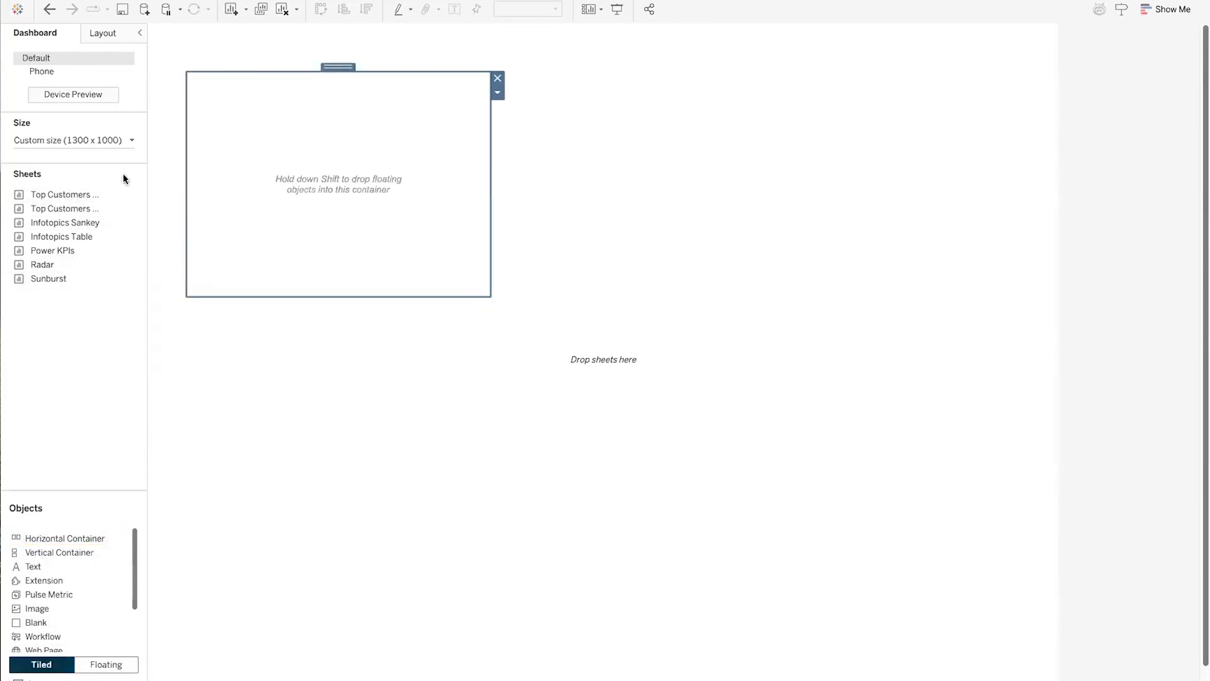
mouse_move(61, 197)
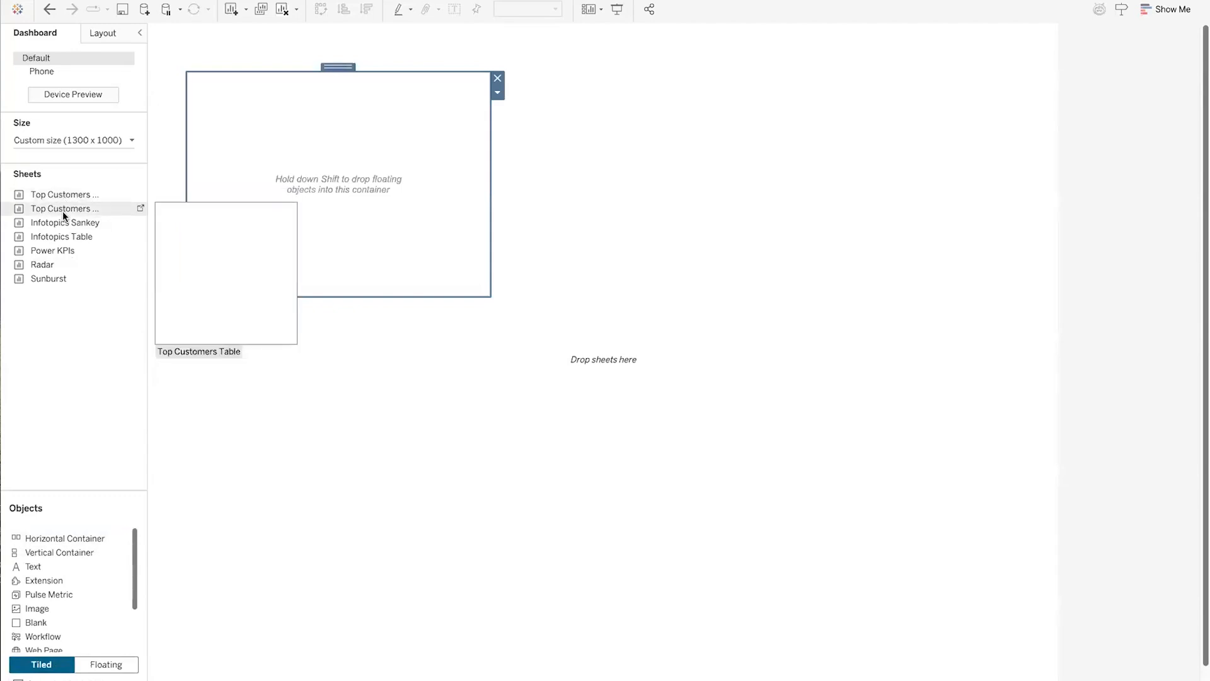
left_click_drag(54, 197, 278, 138)
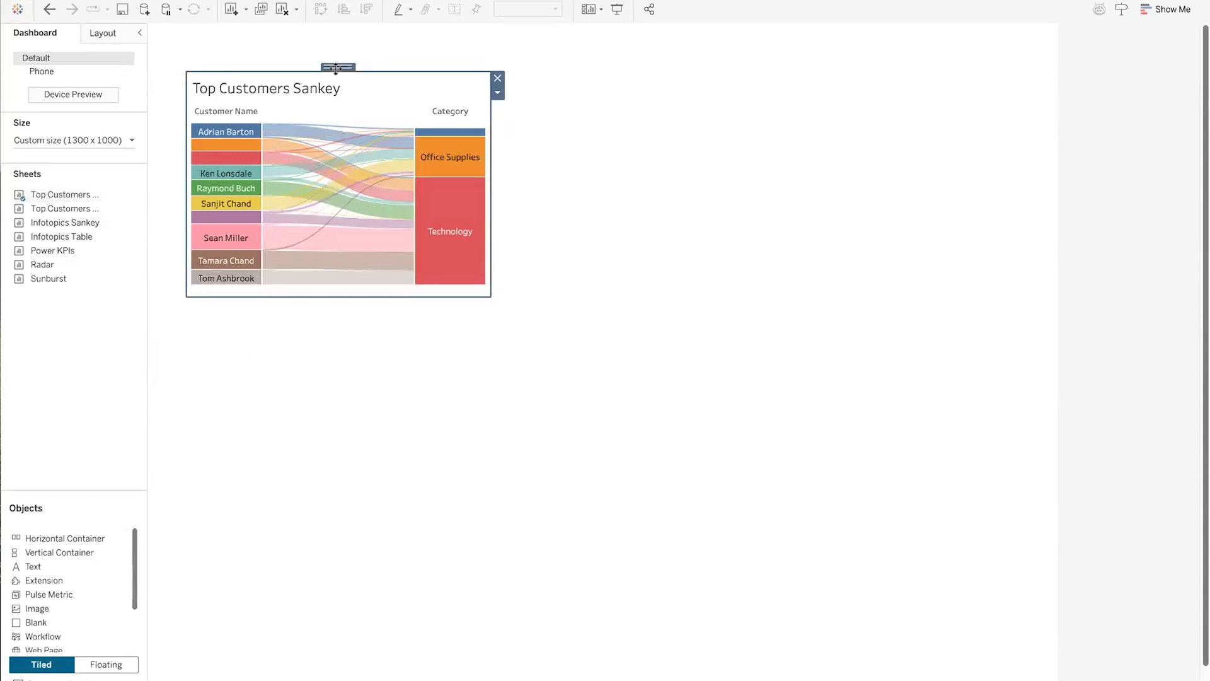
mouse_move(67, 219)
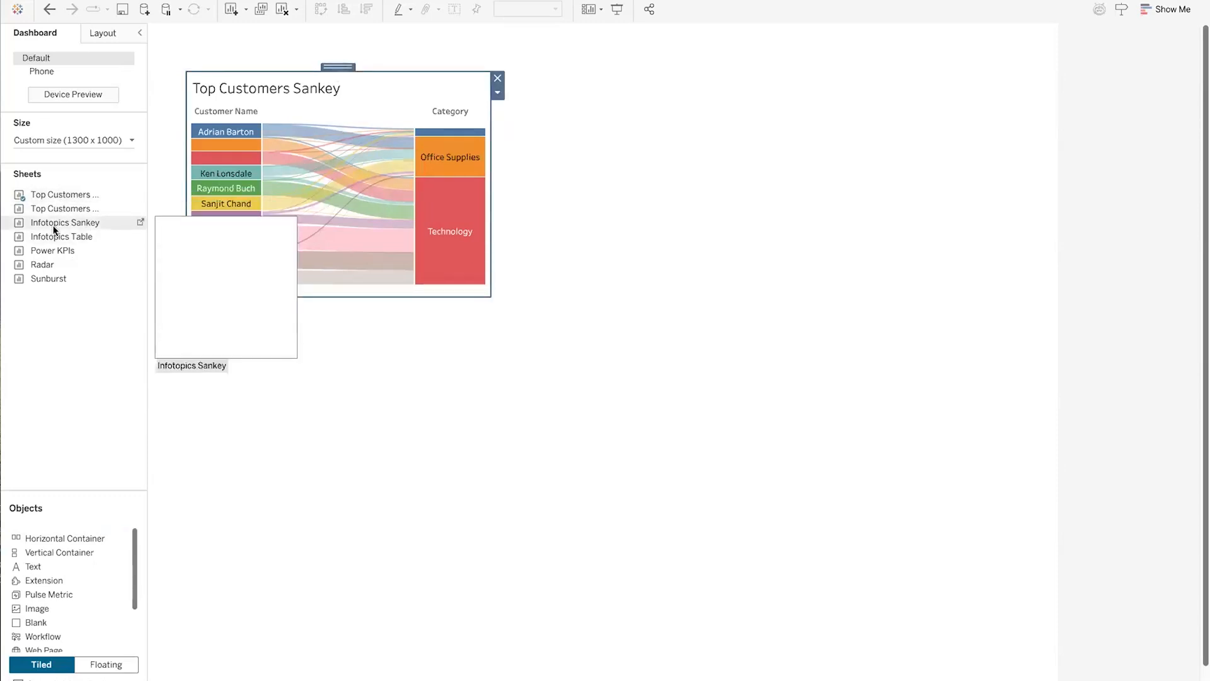
left_click_drag(429, 187, 429, 185)
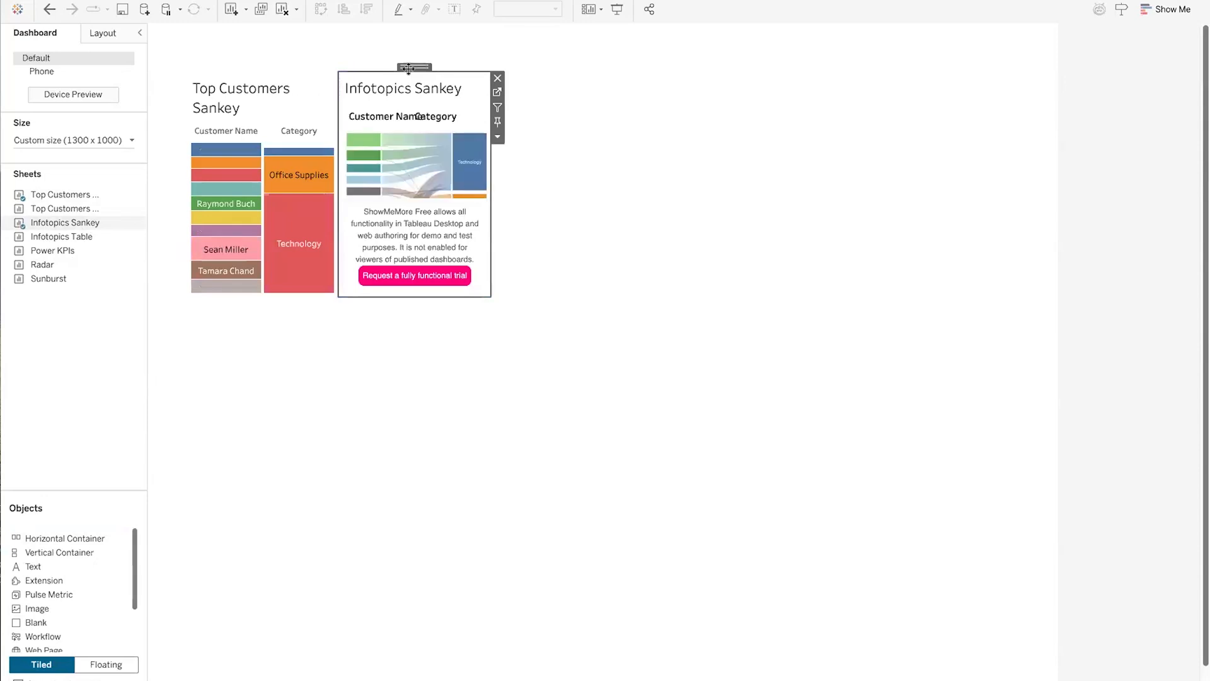
Enlarge the Sankey container across most of the dashboard's width and distribute its contents evenly
double_click(408, 69)
left_click_drag(490, 295, 1011, 357)
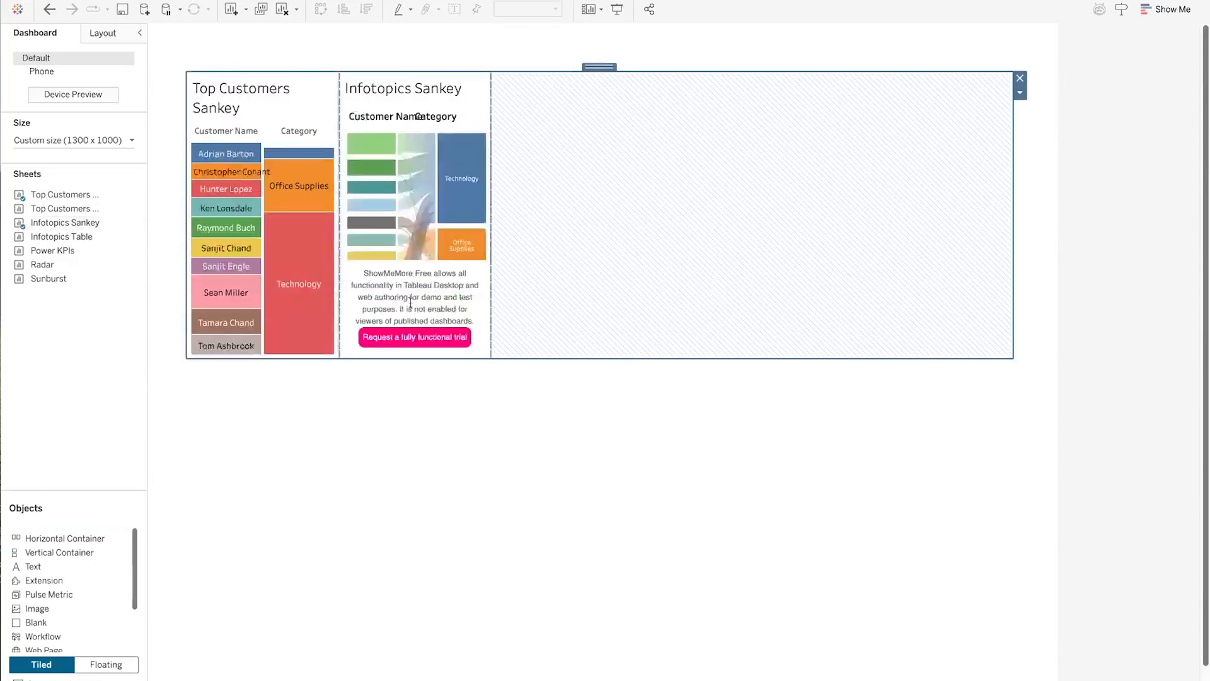
left_click(1020, 94)
left_click(1024, 119)
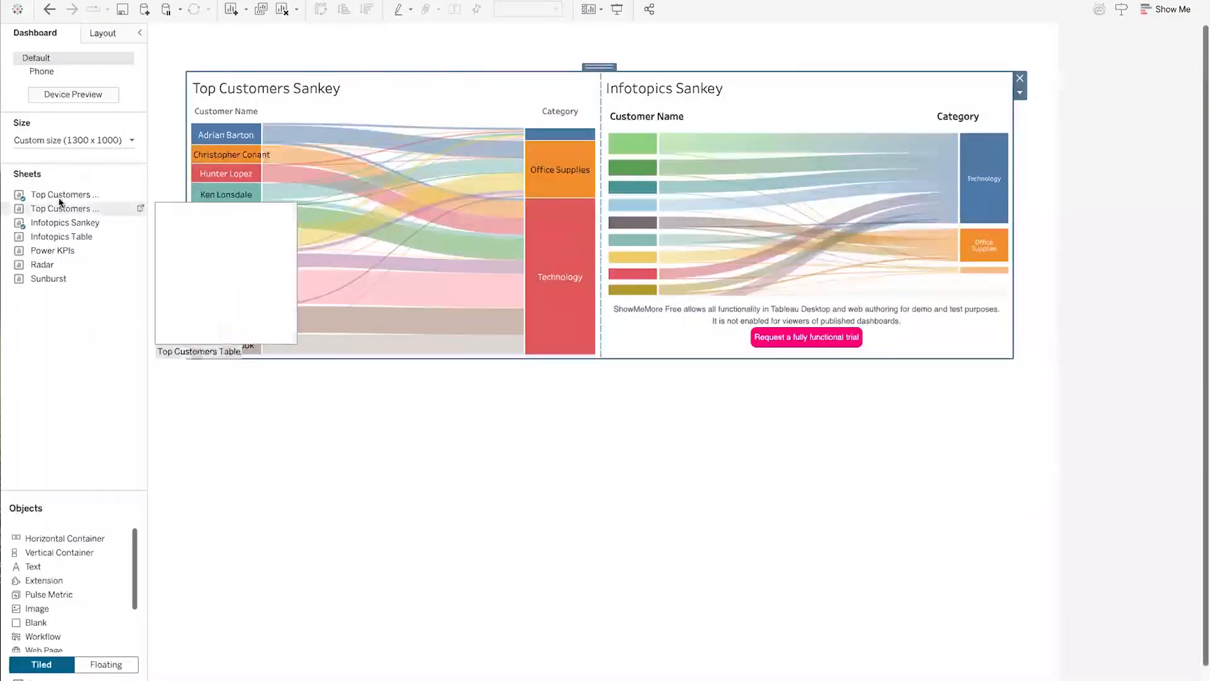
Place a second floating horizontal container below the Sankeys and put the Top Customers Table and Infotopics Table sheets side by side in it
left_click(101, 664)
left_click_drag(76, 540, 190, 365)
left_click(42, 664)
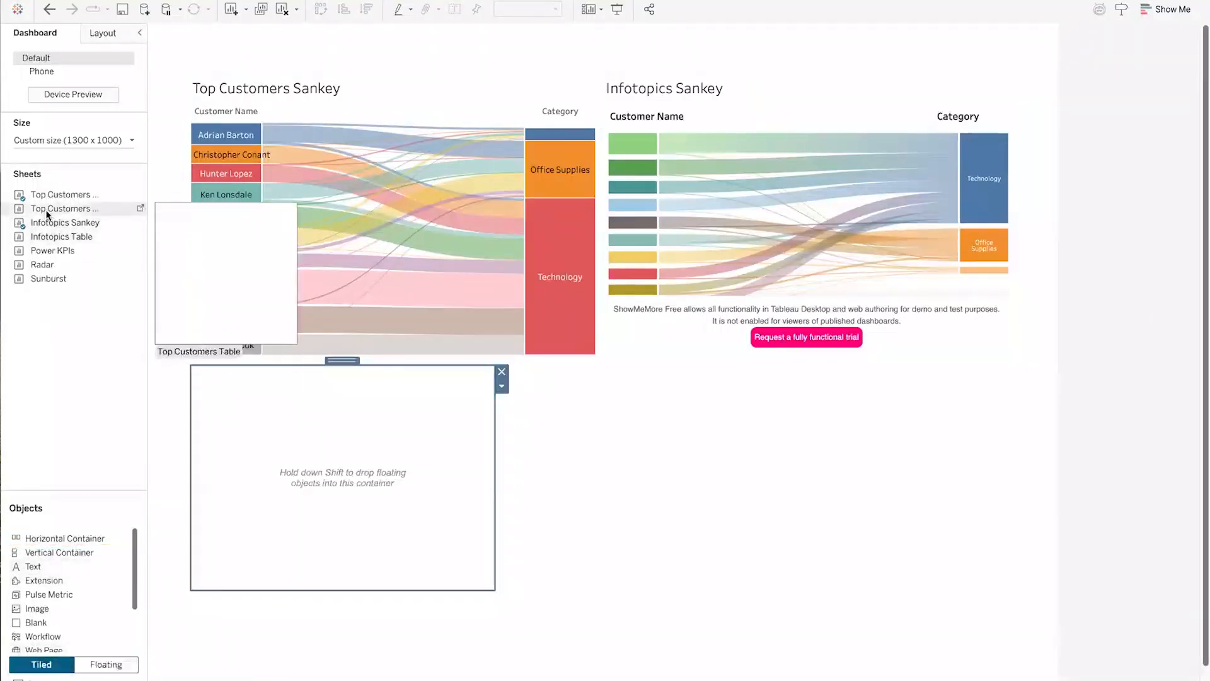
left_click_drag(46, 209, 238, 443)
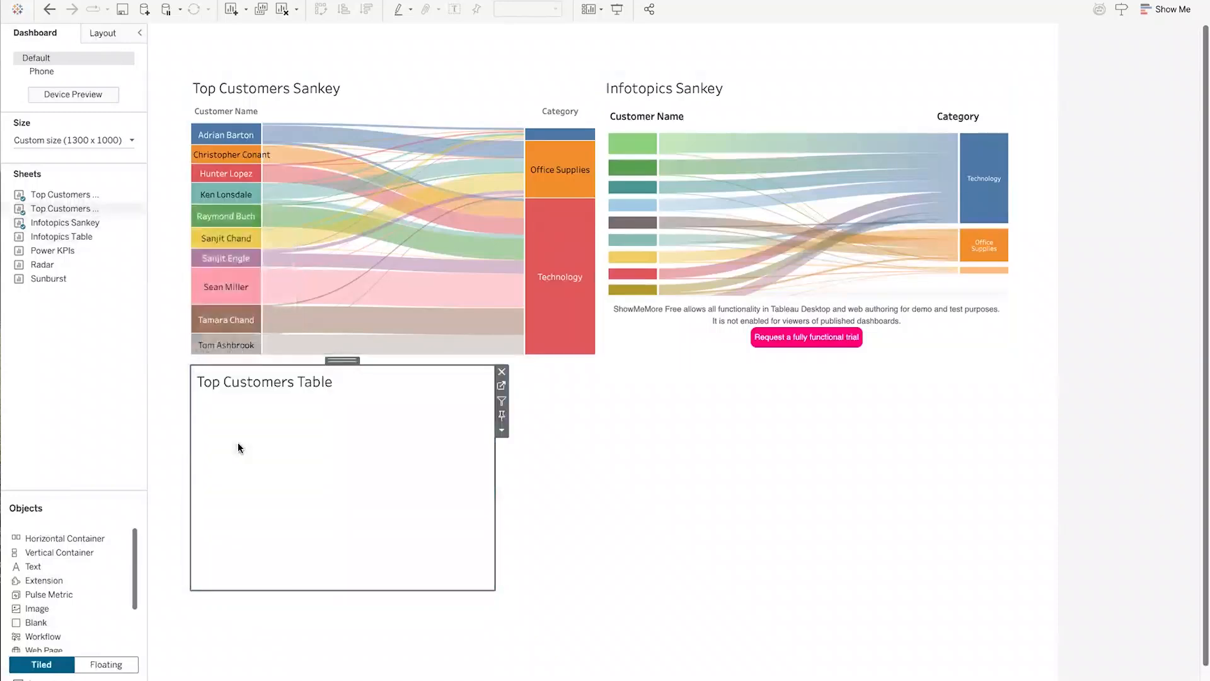
left_click_drag(62, 237, 460, 481)
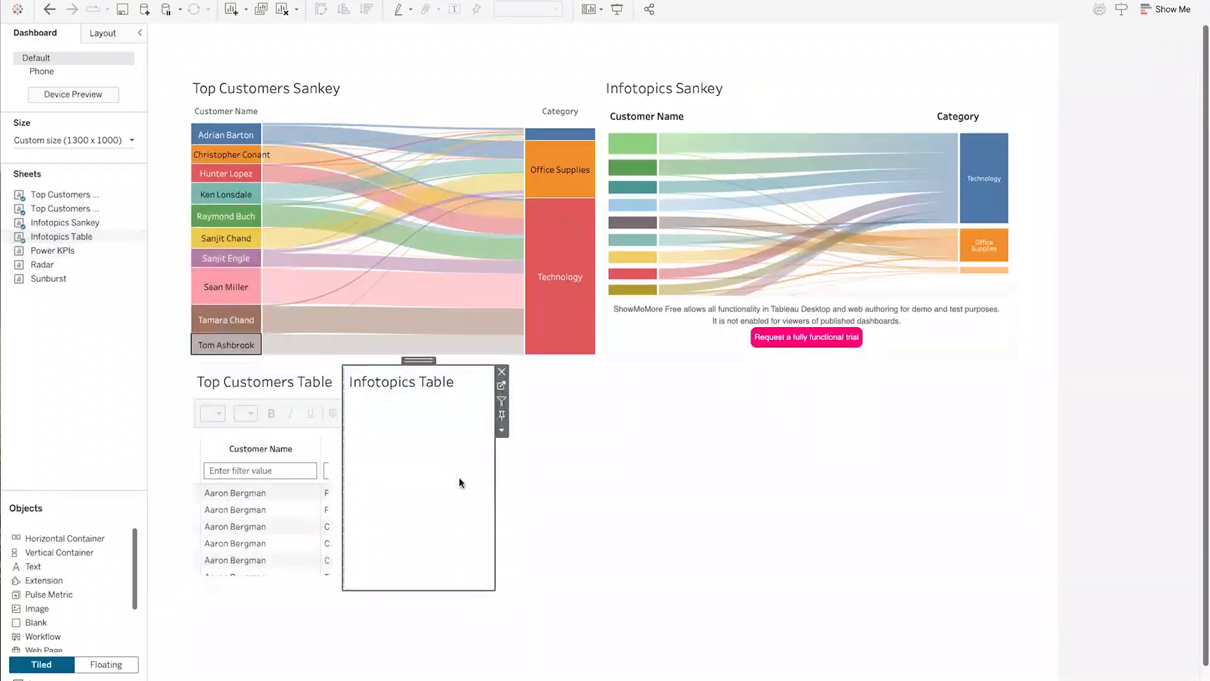
Distribute the table container's contents evenly and widen it to match the Sankey container above
double_click(421, 361)
left_click(502, 387)
left_click(533, 416)
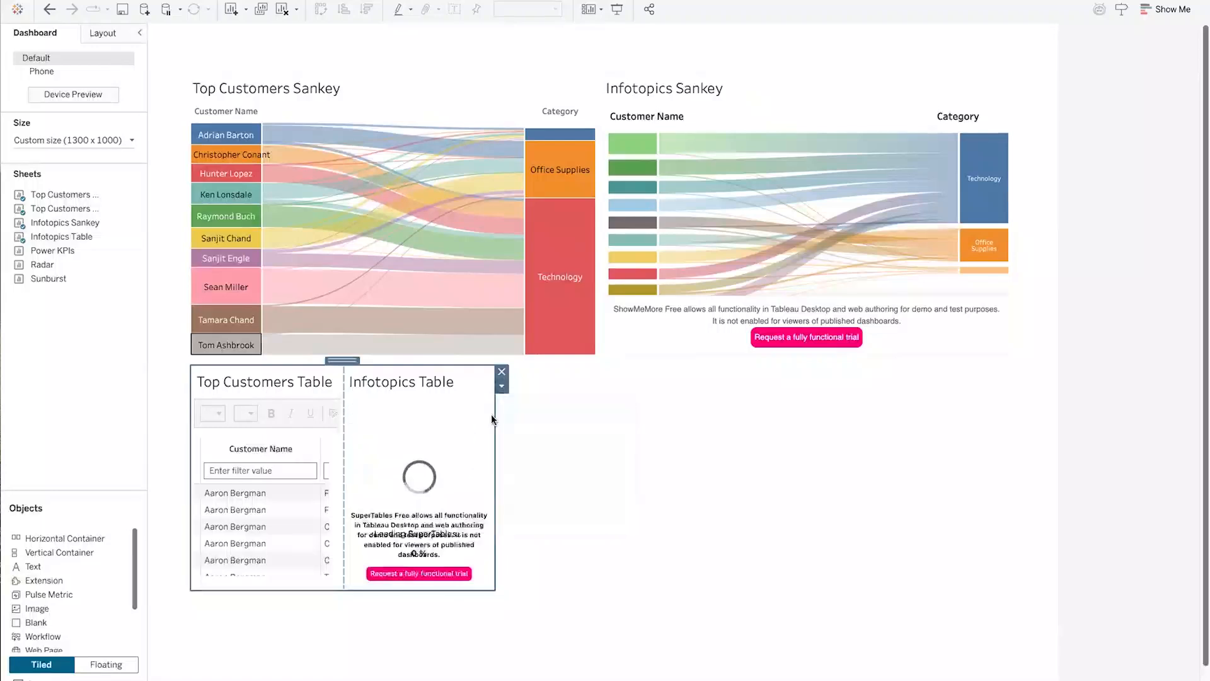
left_click_drag(494, 419, 1014, 438)
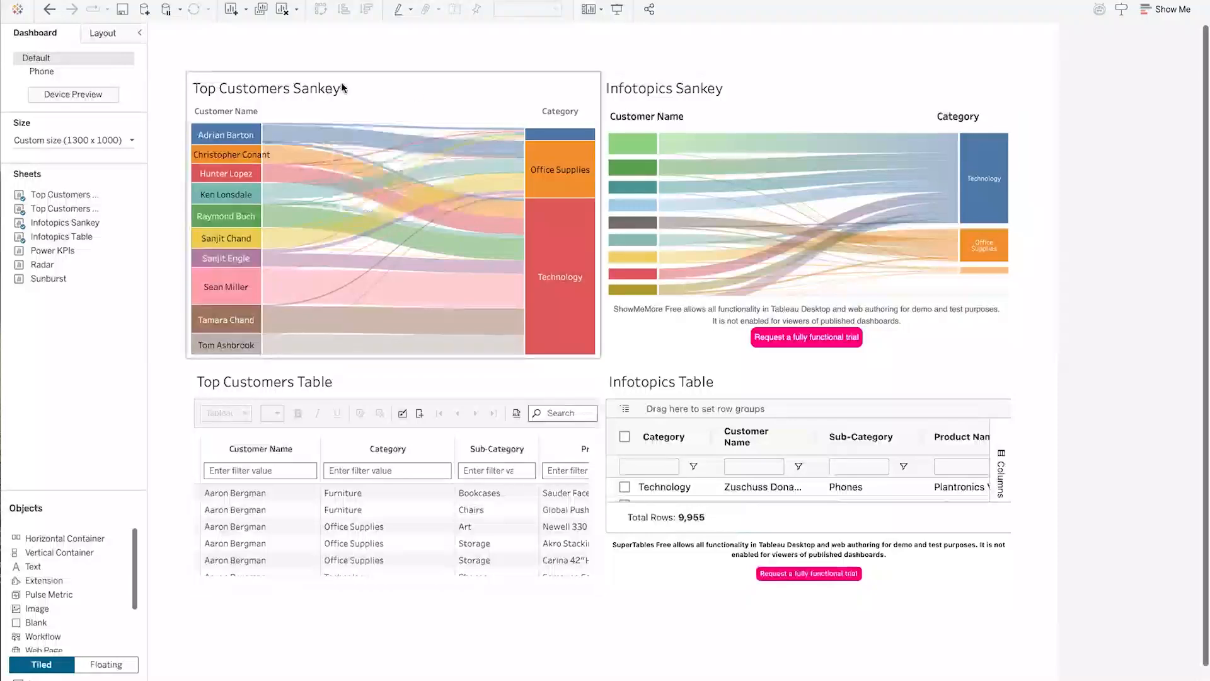
Add a floating vertical container holding a Blank object, then move and narrow it over the right end of the Infotopics Sankey
left_click(416, 90)
double_click(391, 66)
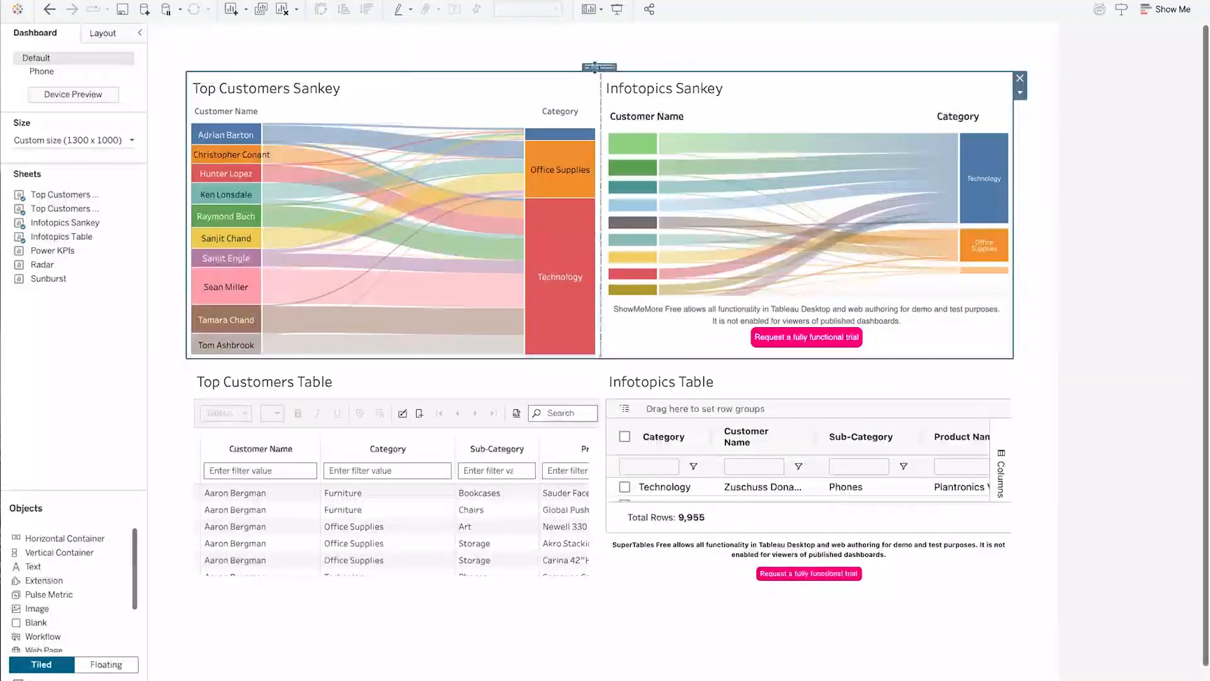
left_click(104, 664)
left_click_drag(55, 553, 597, 309)
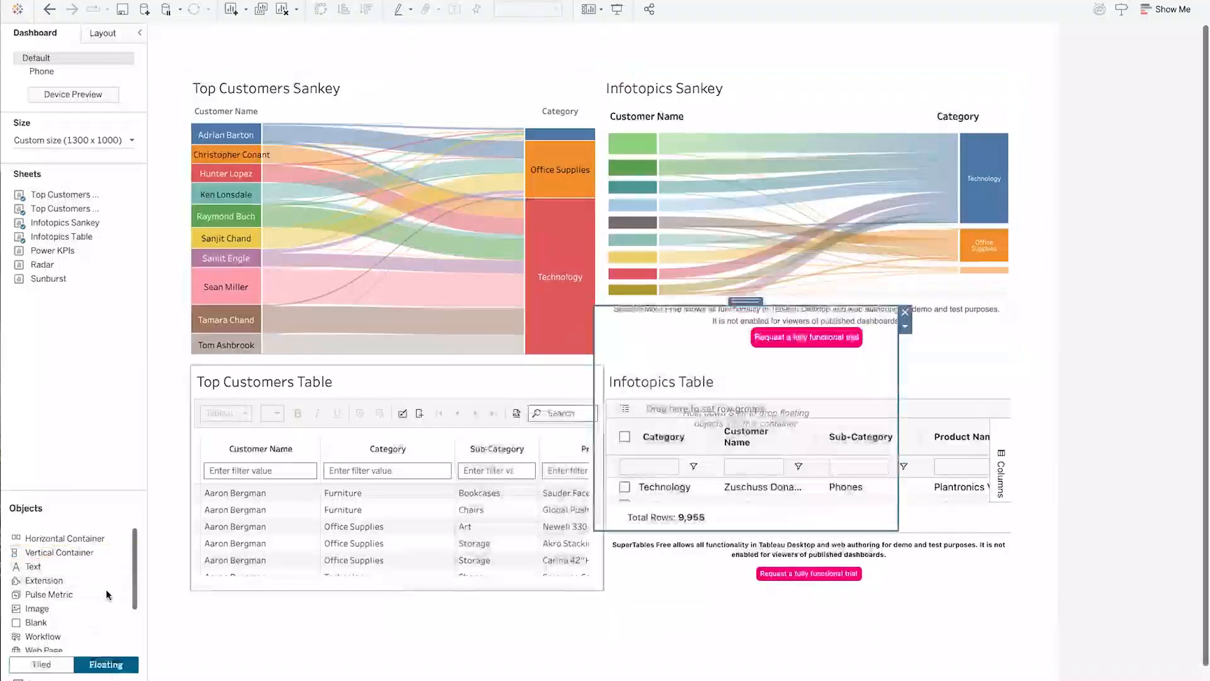
left_click(41, 664)
left_click_drag(38, 622, 767, 430)
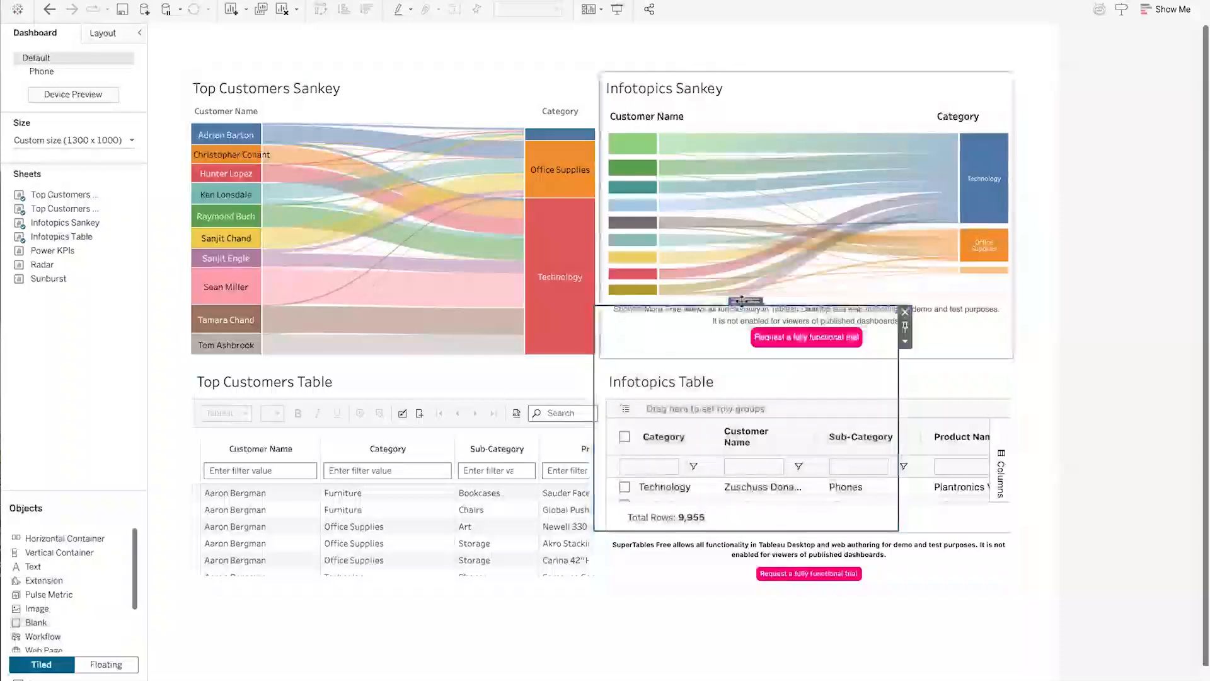
left_click_drag(743, 301, 925, 119)
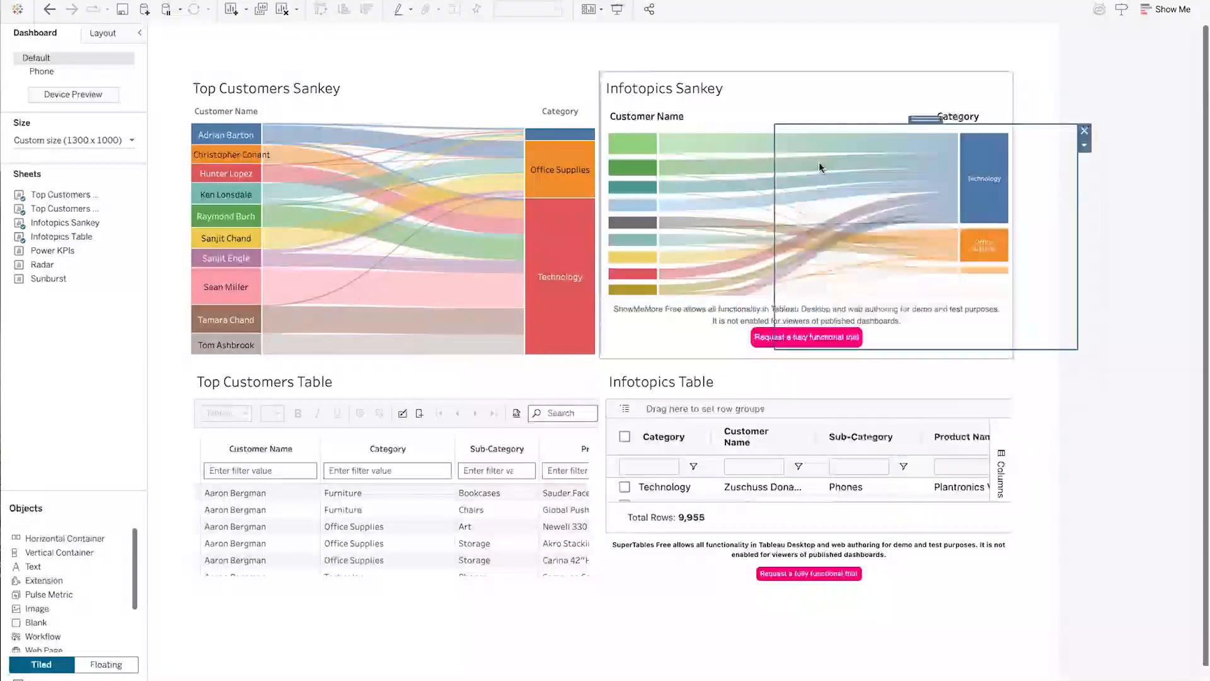
left_click_drag(775, 180, 922, 180)
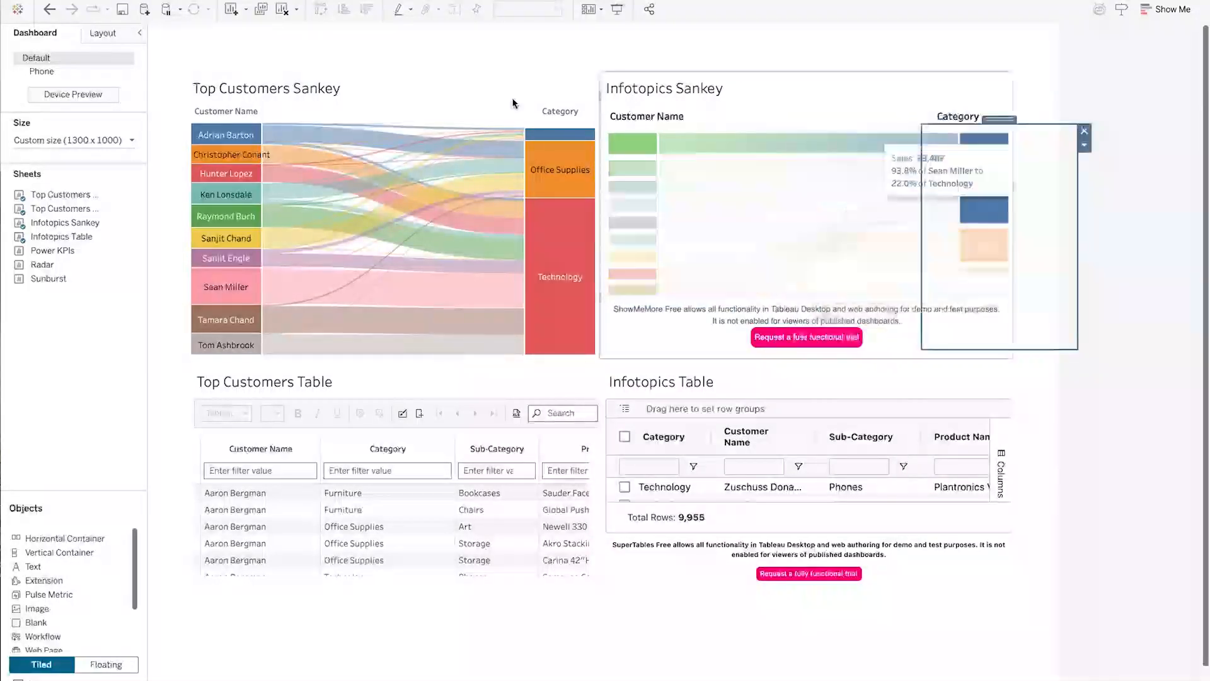
Move the horizontal Sankey container into the floating vertical container and distribute the vertical container's contents evenly
left_click(520, 90)
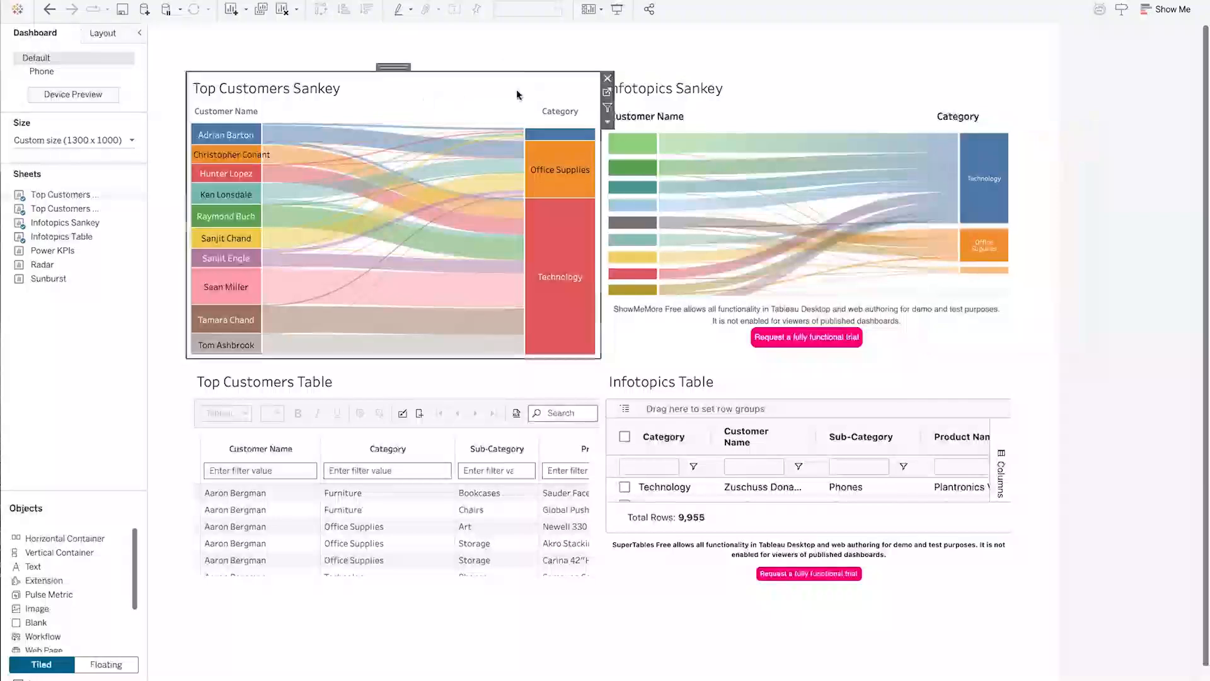
double_click(388, 62)
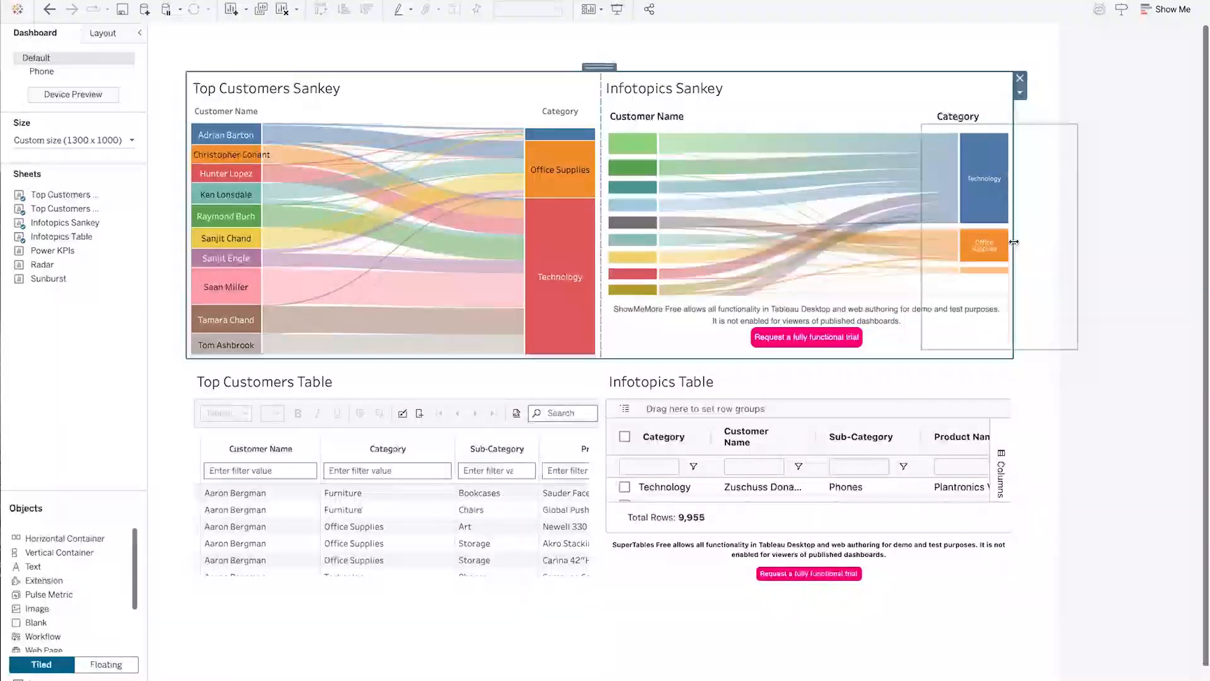
left_click(1051, 200)
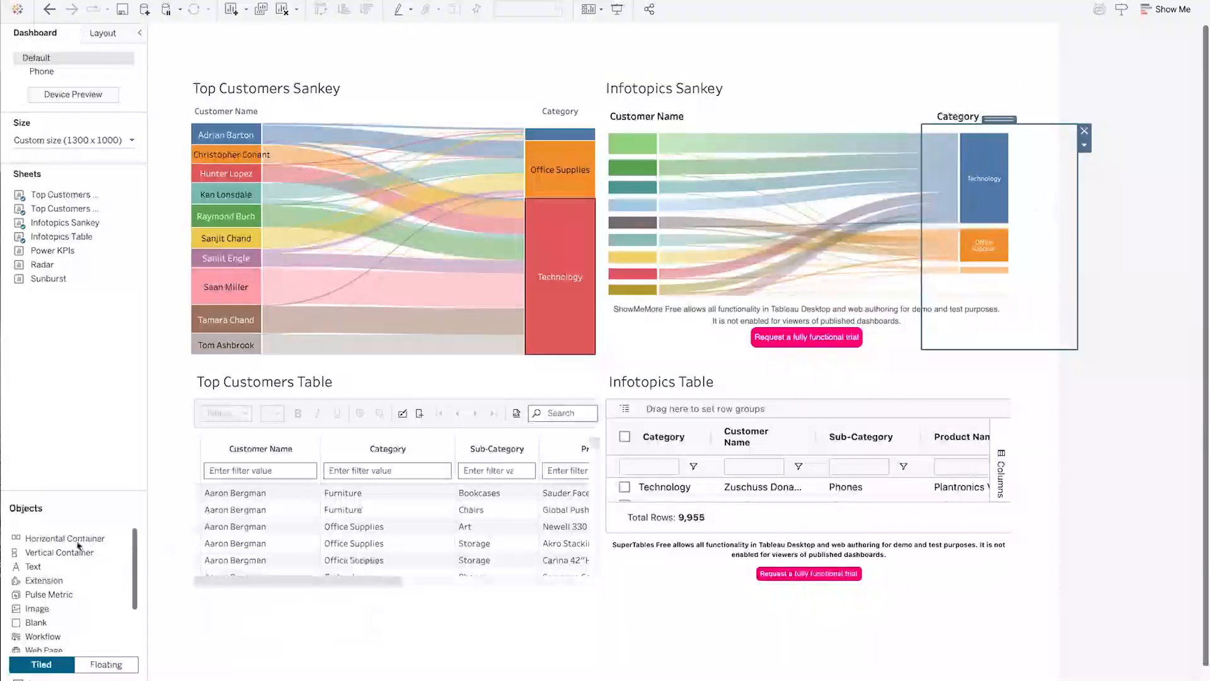
left_click(425, 91)
double_click(394, 66)
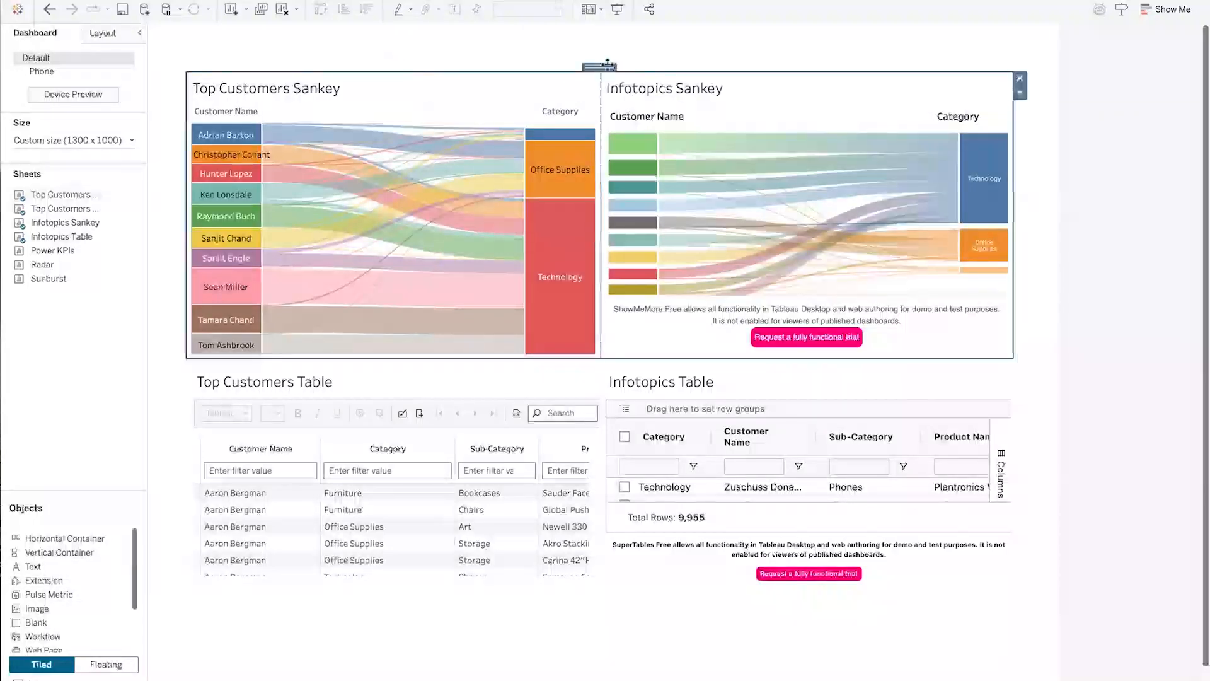
left_click_drag(604, 63, 1040, 150)
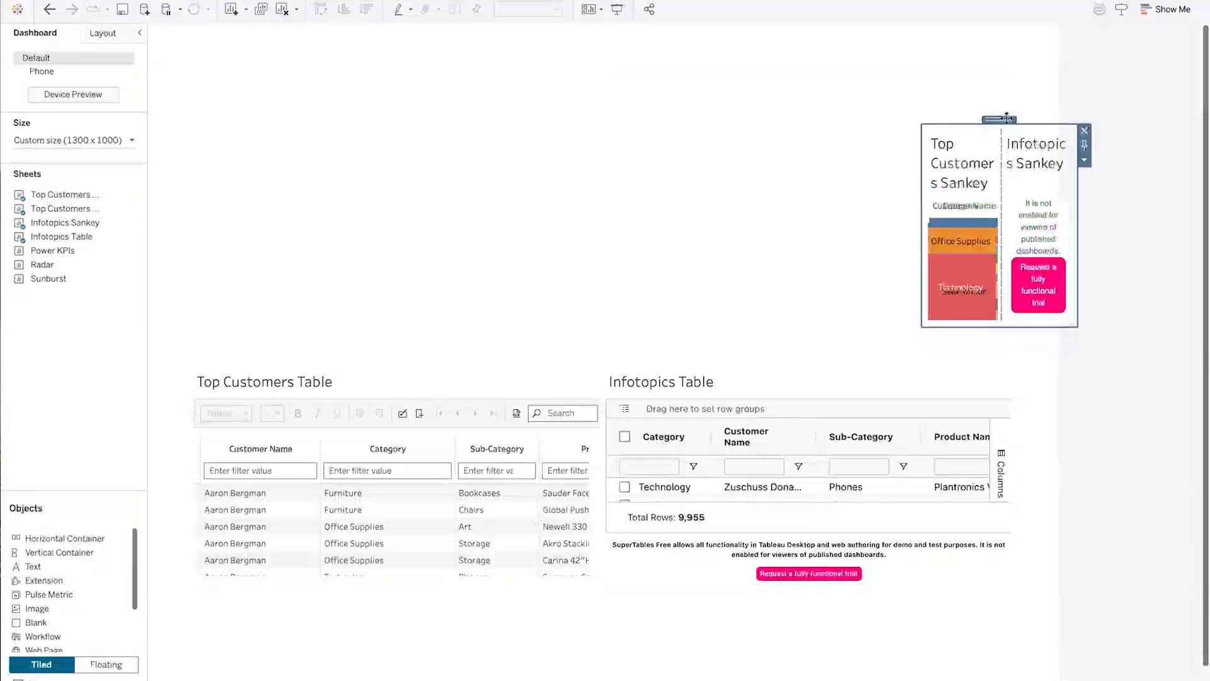
left_click(1084, 146)
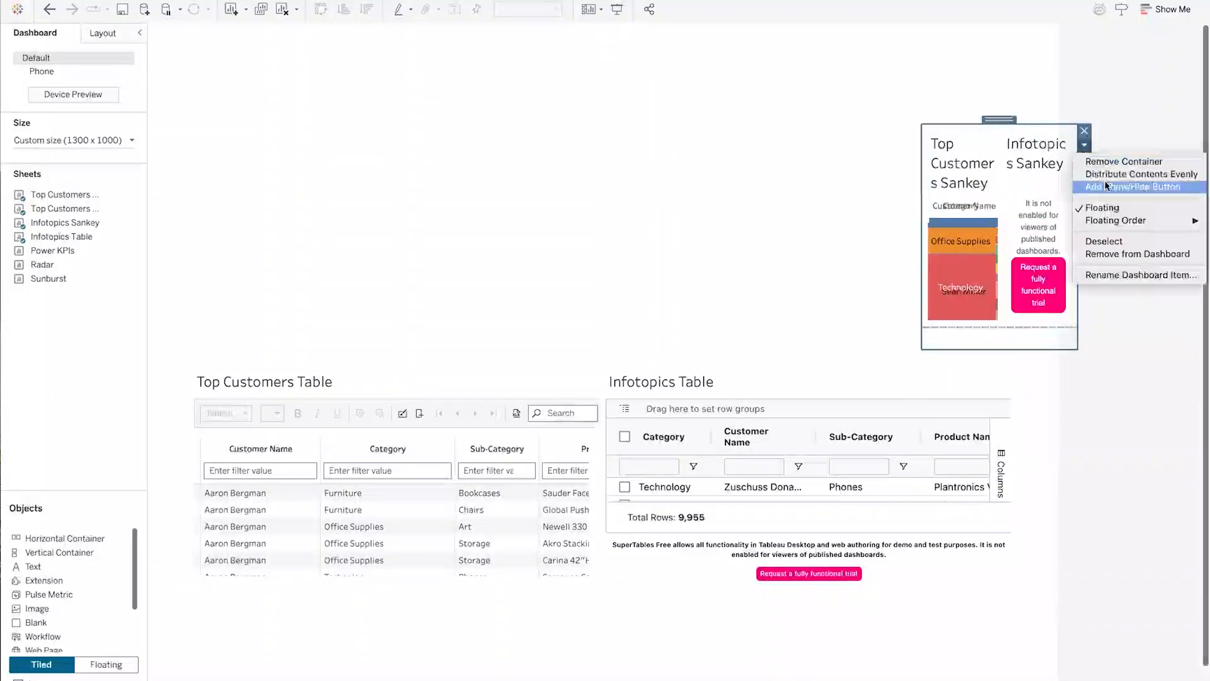
left_click(1105, 179)
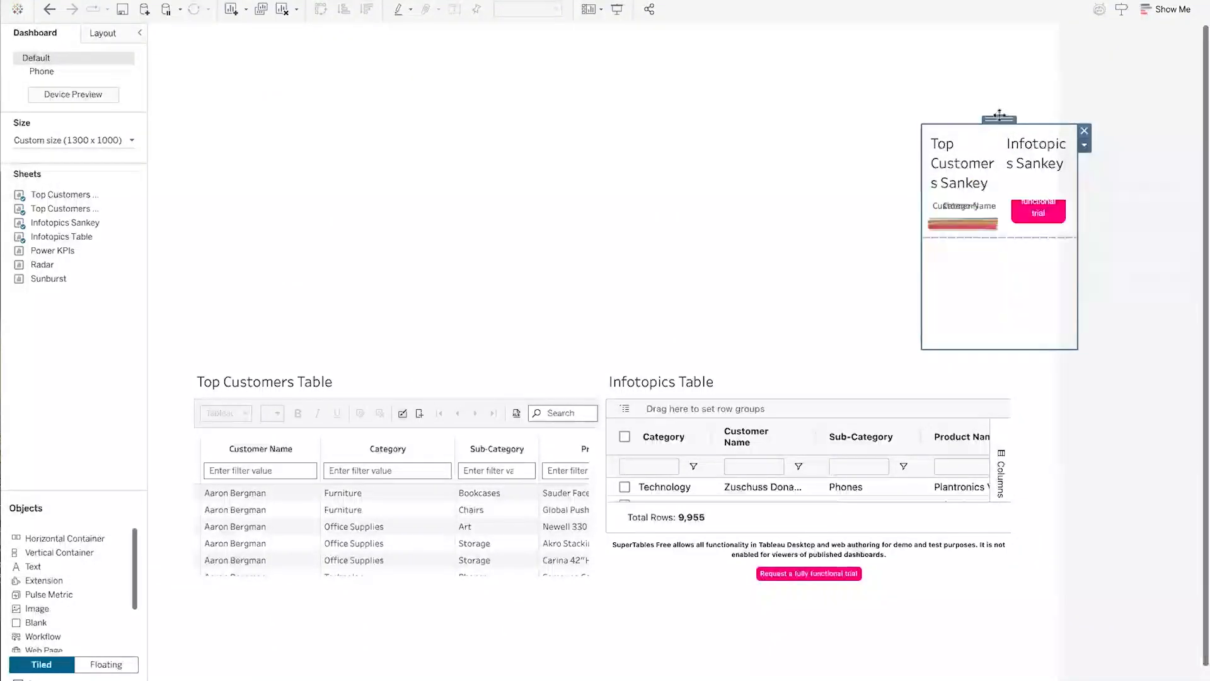
Move the vertical container to the dashboard's upper-left area and nest the horizontal table container inside it, below the Sankeys
left_click_drag(837, 120, 275, 67)
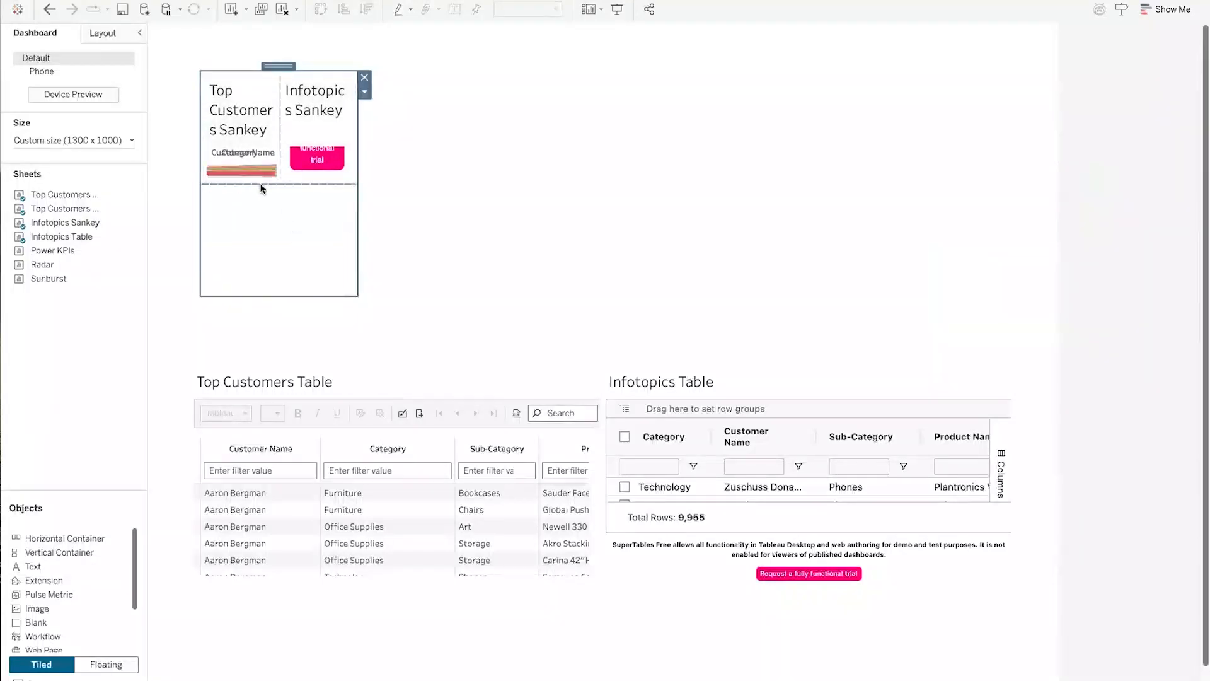
left_click(347, 372)
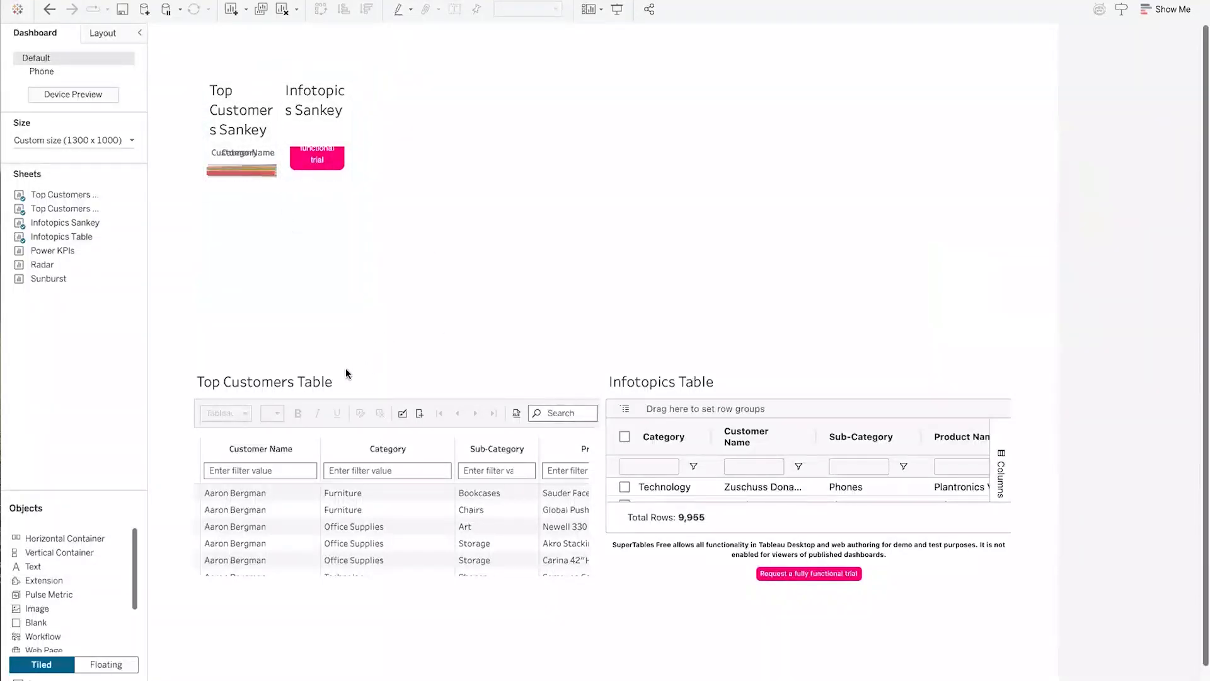
double_click(395, 359)
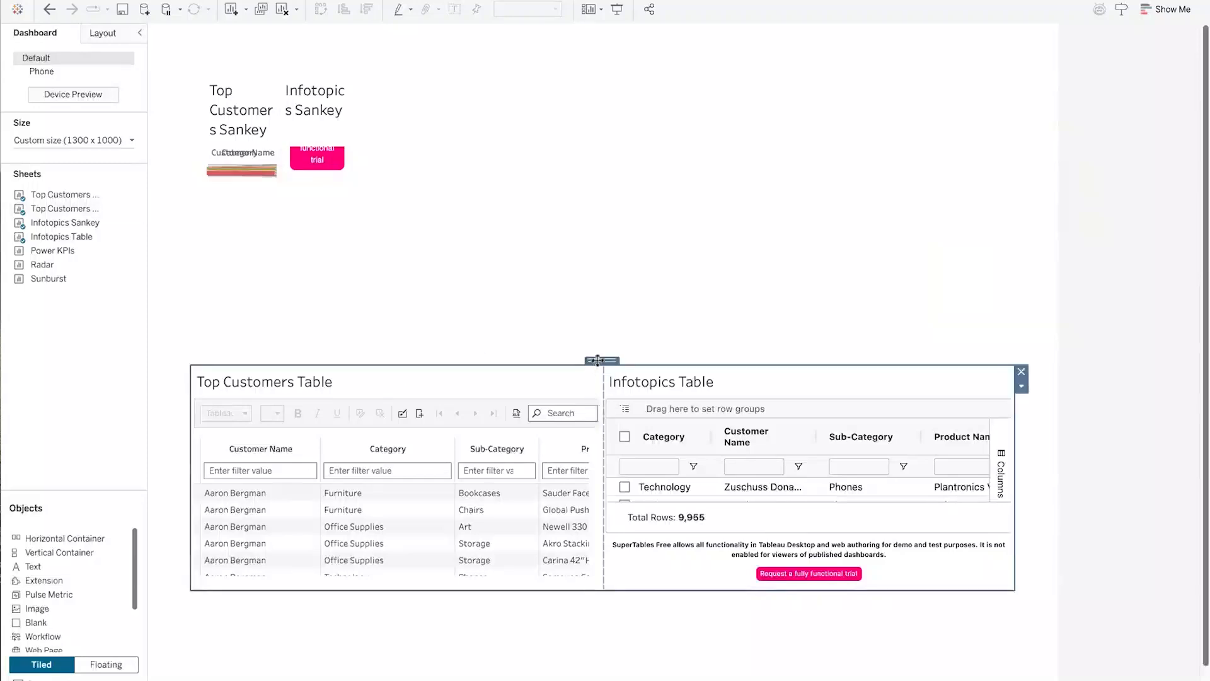
left_click_drag(597, 361, 280, 184)
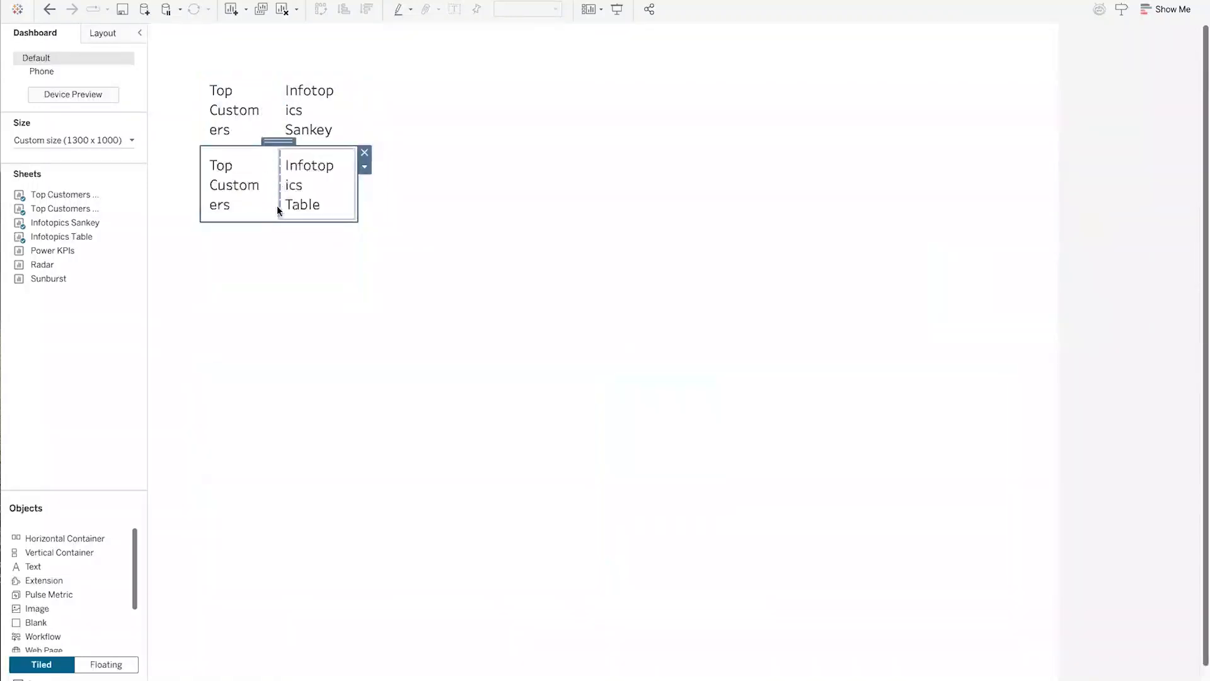
Remove the Blank object from the vertical container, and enlarge the container to cover most of the dashboard
left_click(283, 270)
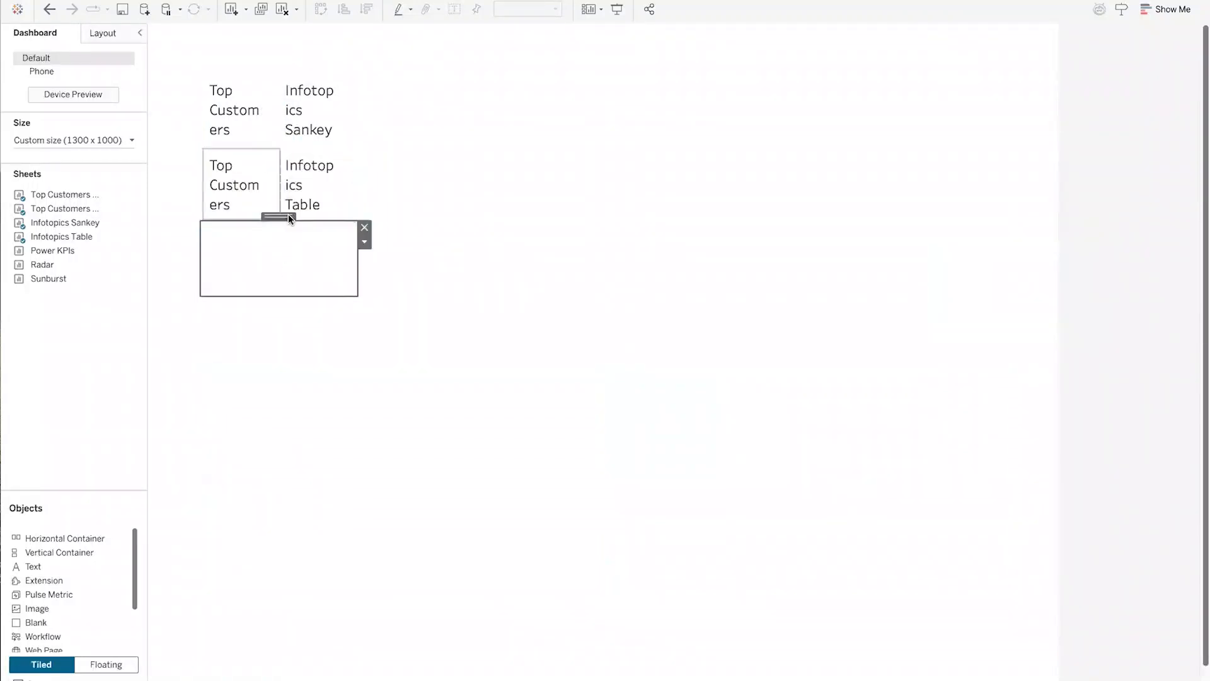
left_click(359, 230)
left_click(243, 113)
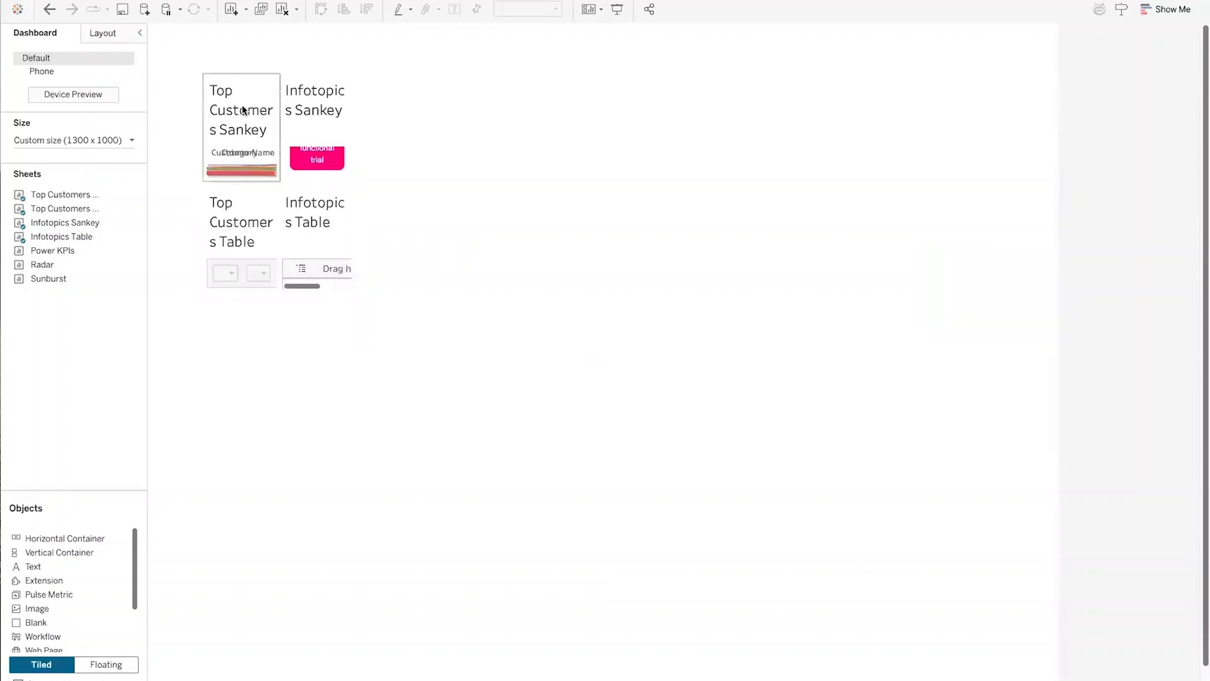
double_click(254, 69)
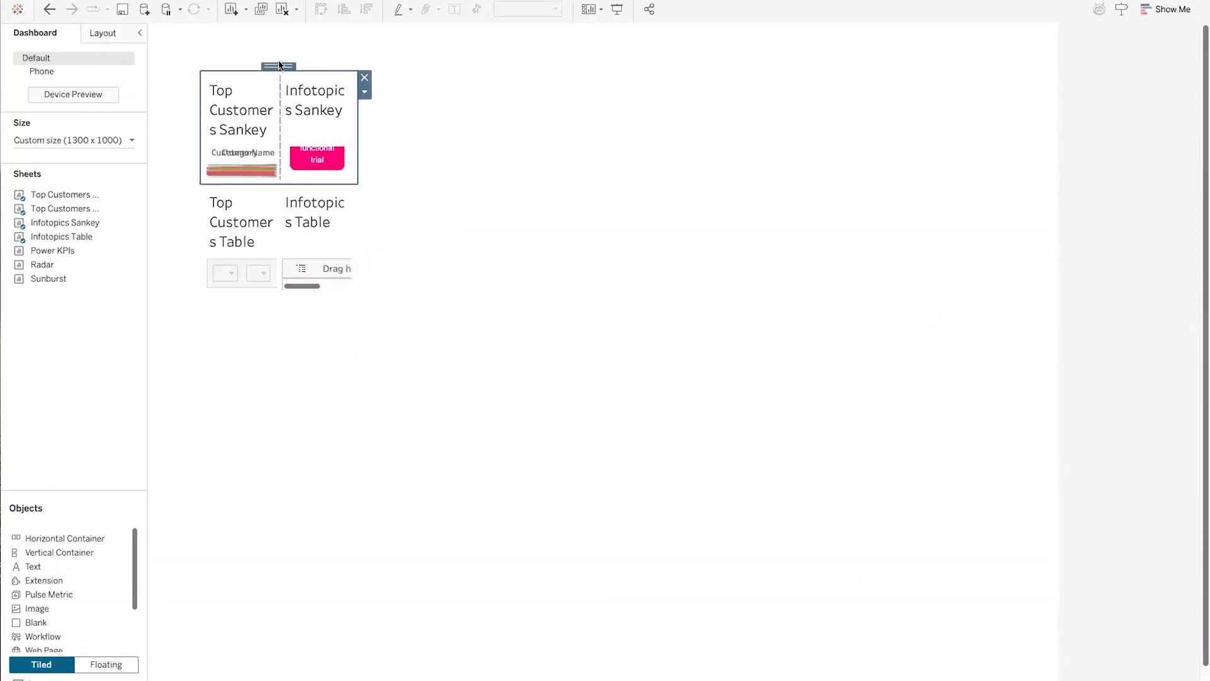
double_click(271, 65)
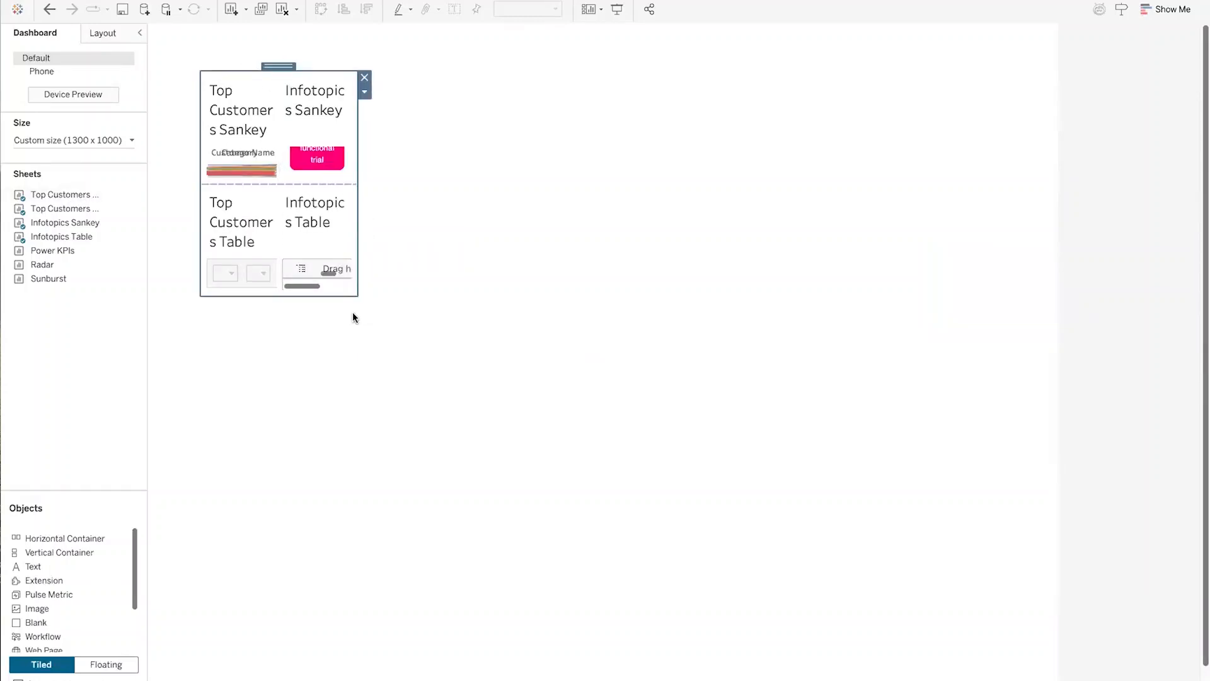
left_click_drag(354, 296, 899, 597)
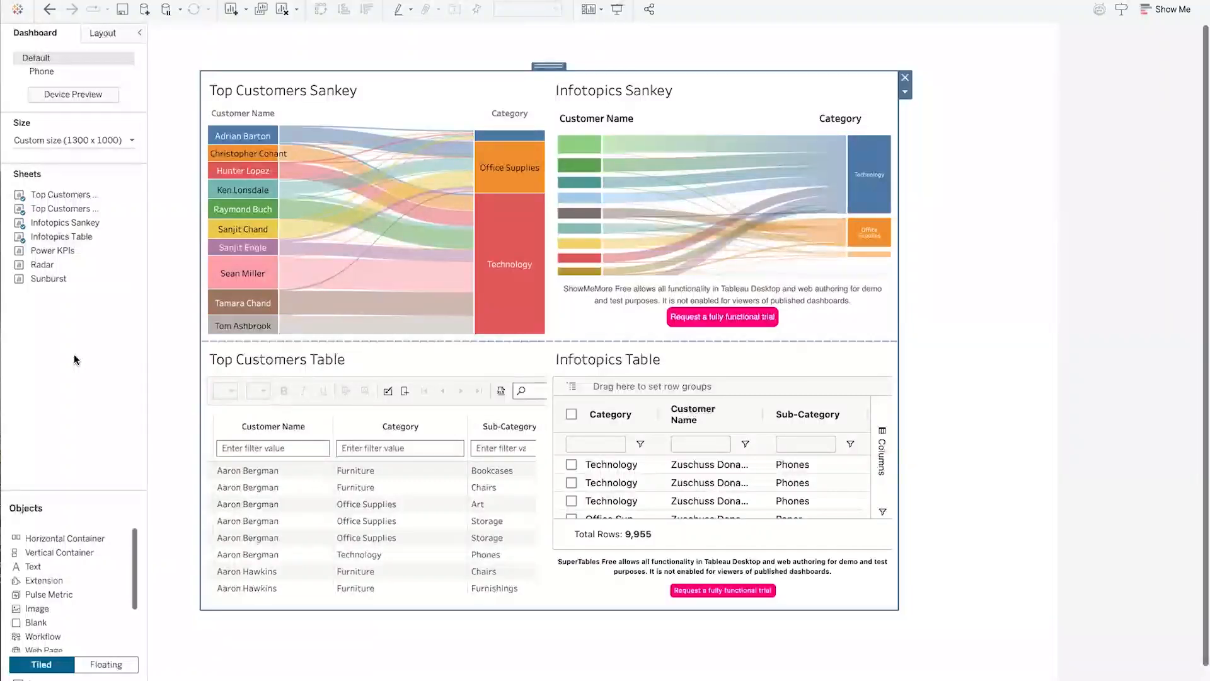
Move the vertical container into the dashboard's upper-left corner and shrink it to leave free space beside and below it
mouse_move(40, 252)
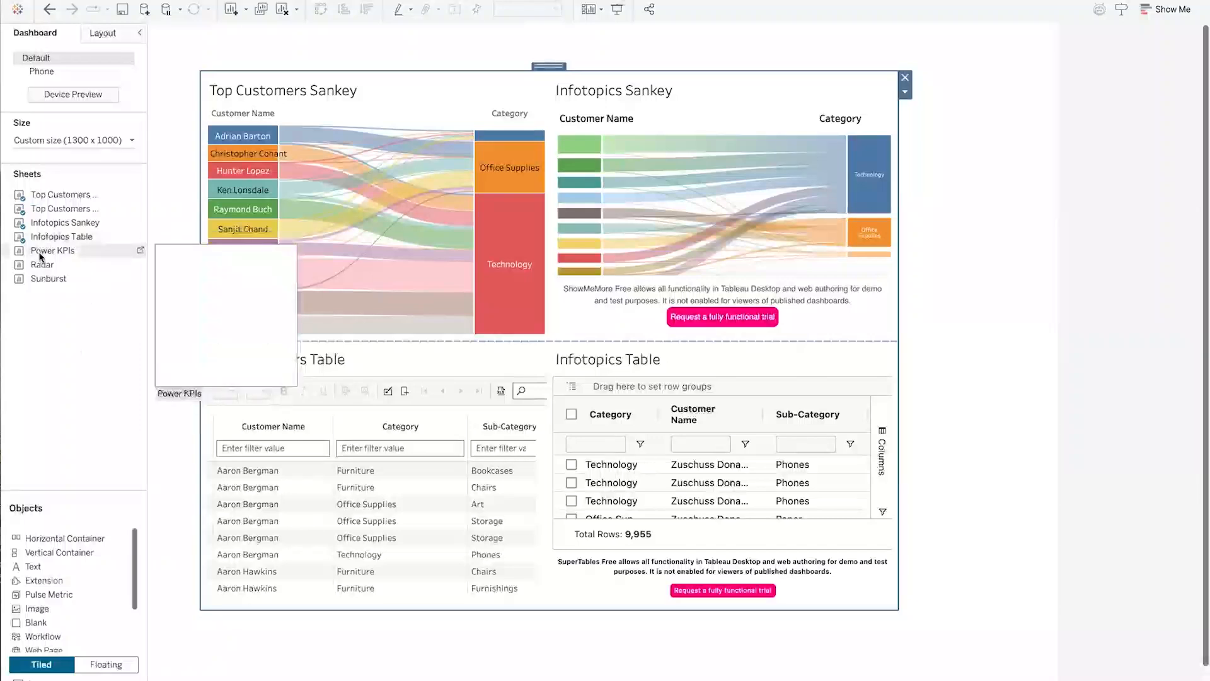
left_click_drag(505, 340, 1025, 680)
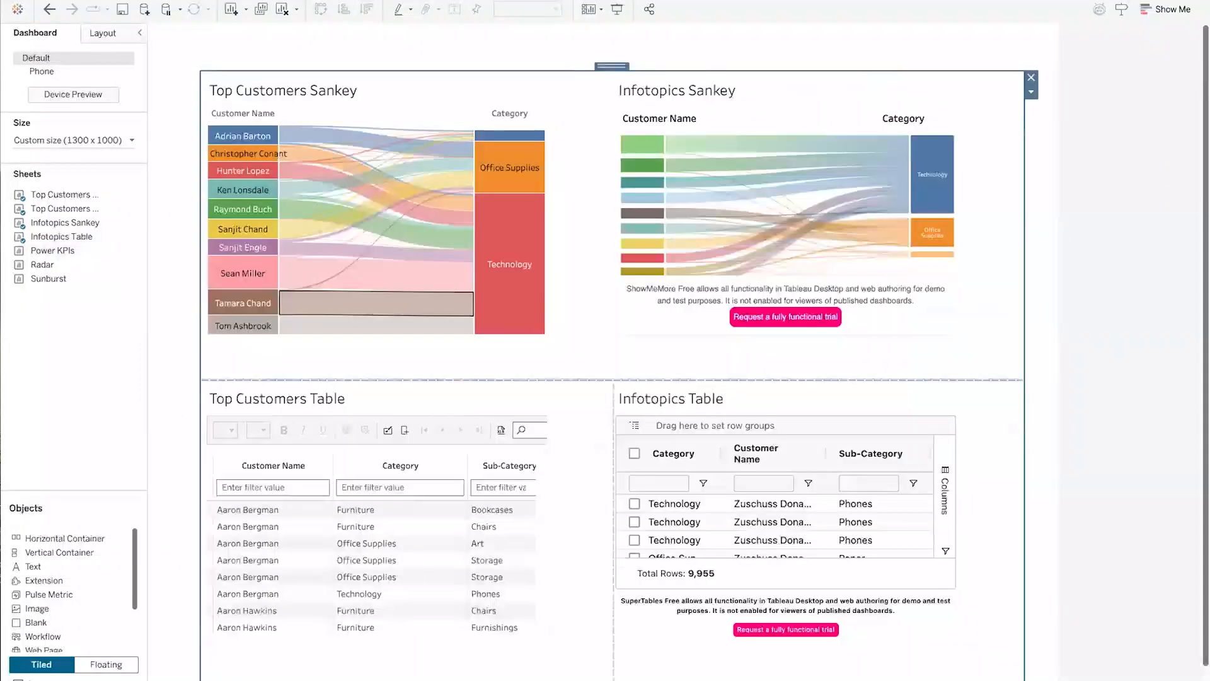
left_click_drag(611, 66, 573, 34)
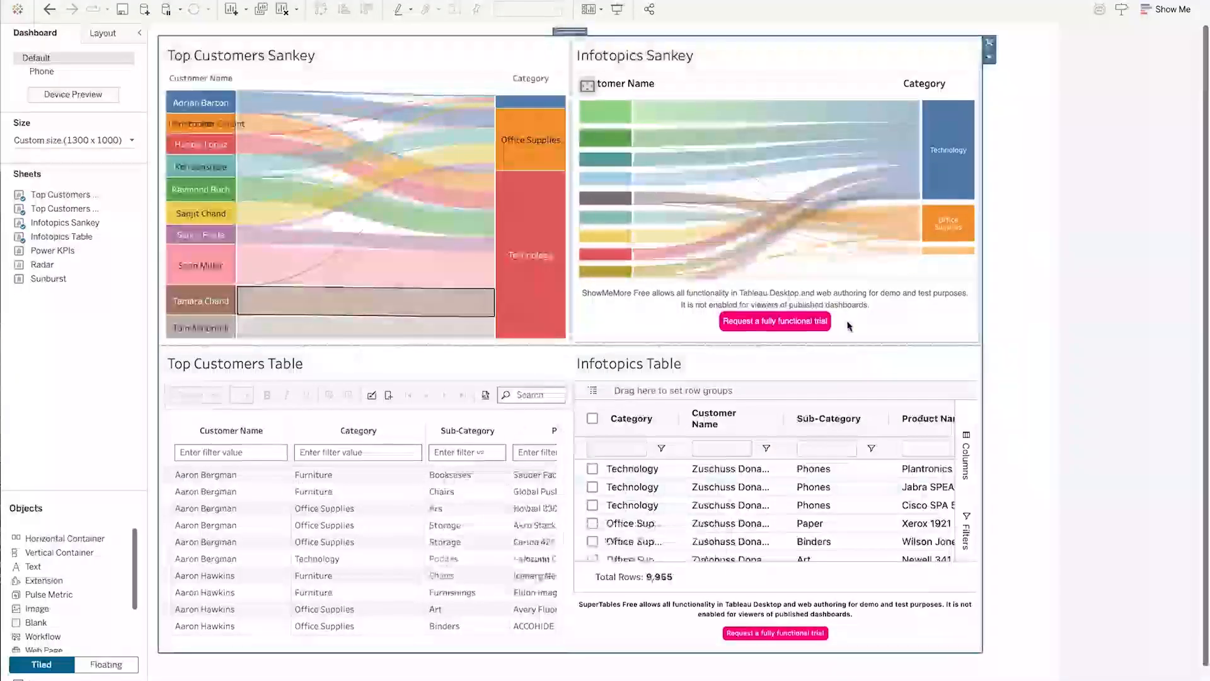
left_click_drag(982, 651, 809, 354)
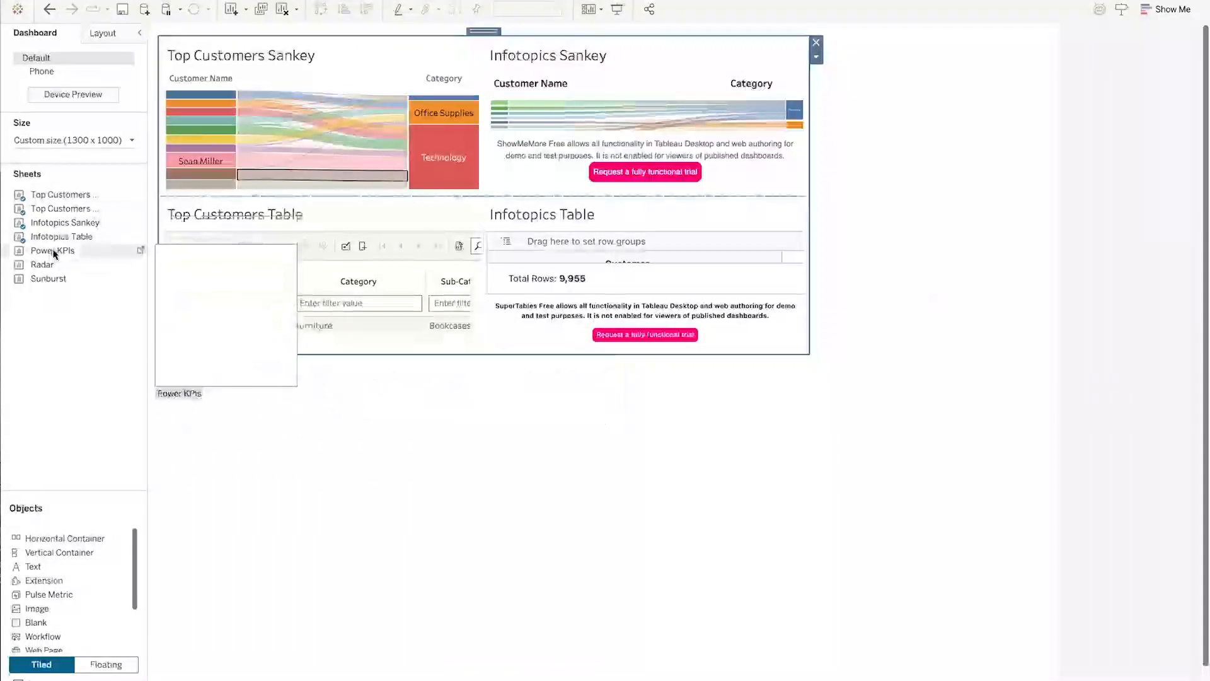
Place the Power KPIs sheet at the top of the vertical container, above the Sankeys, and stretch the container across the dashboard
left_click_drag(55, 253, 326, 198)
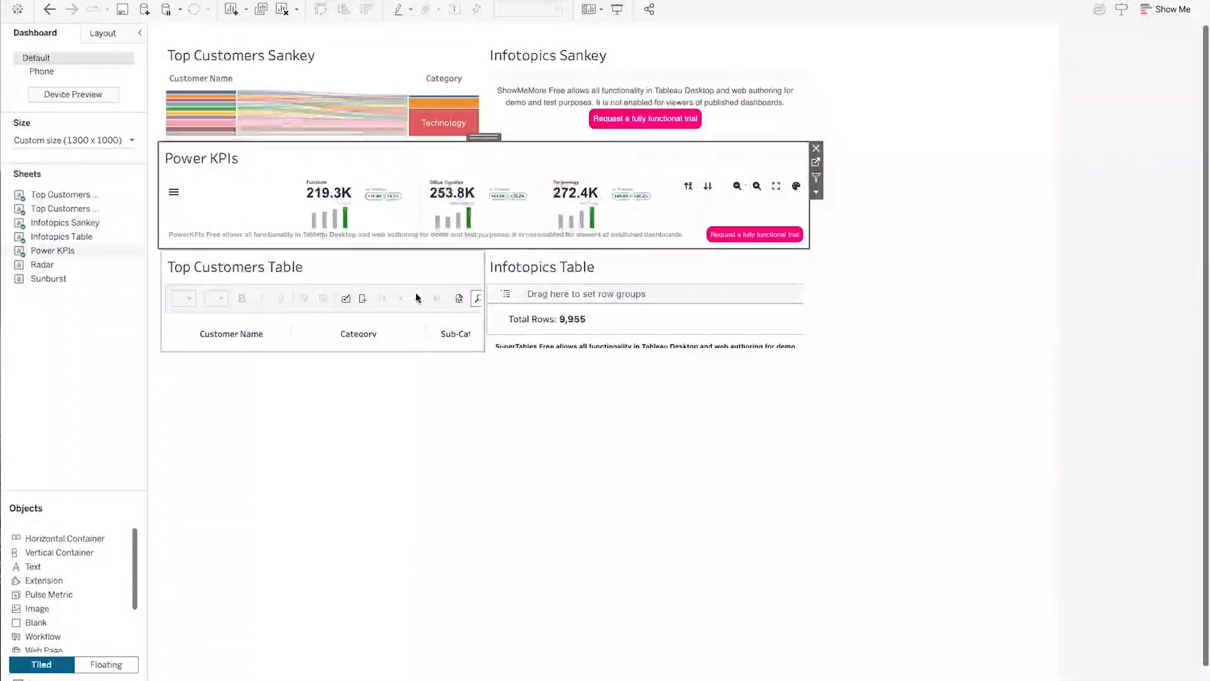
left_click_drag(486, 31, 486, 48)
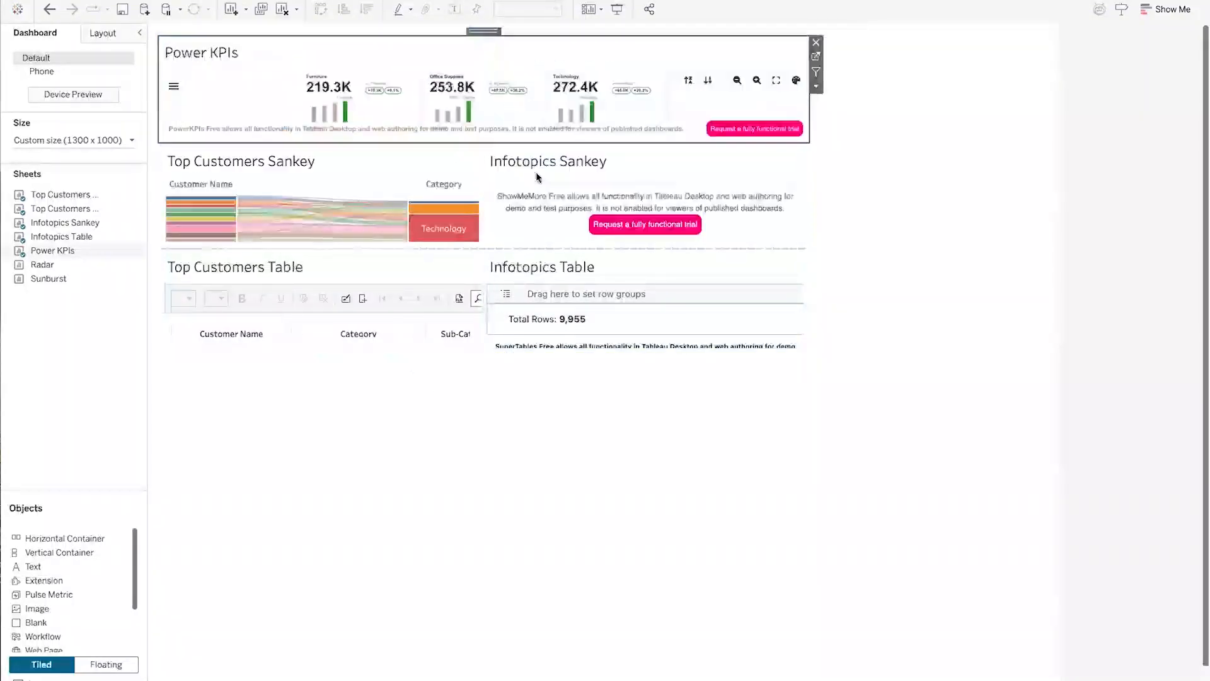
double_click(475, 28)
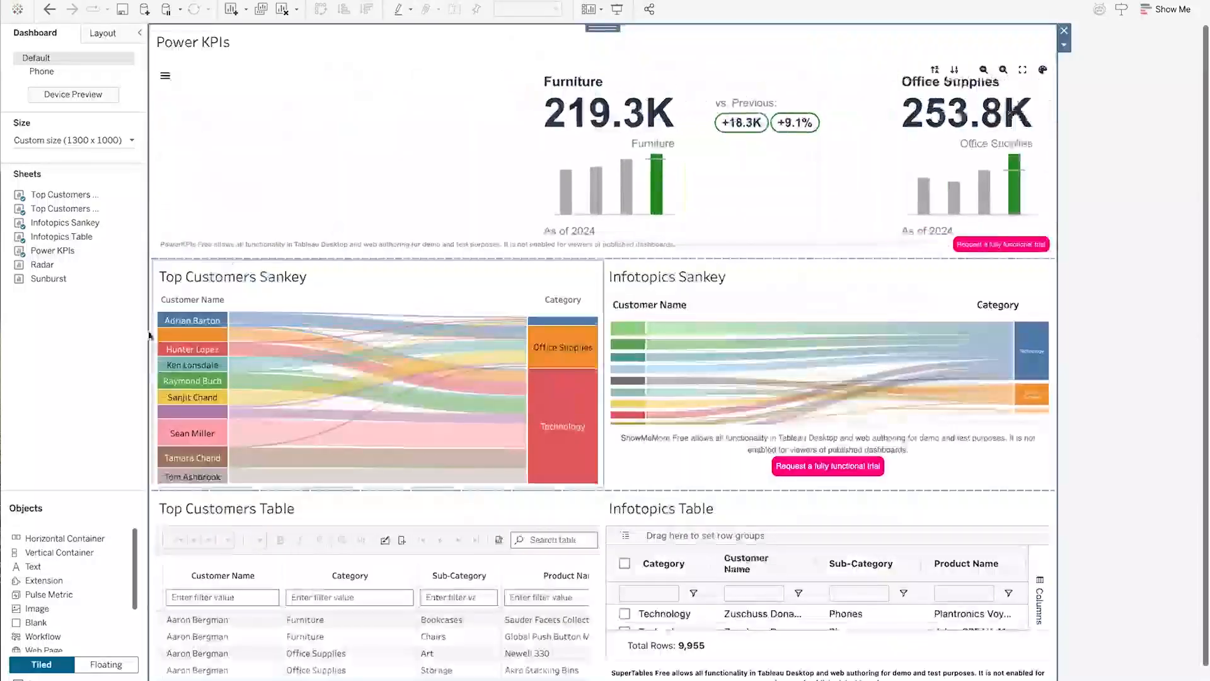
left_click(44, 406)
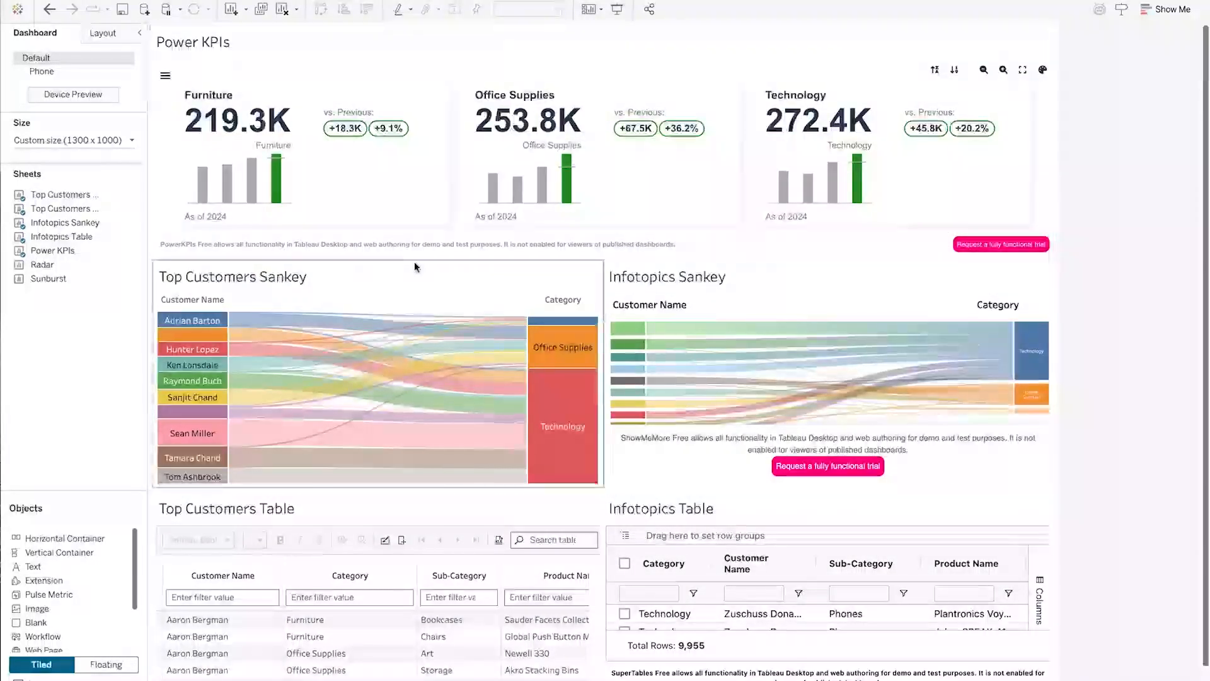
left_click(413, 164)
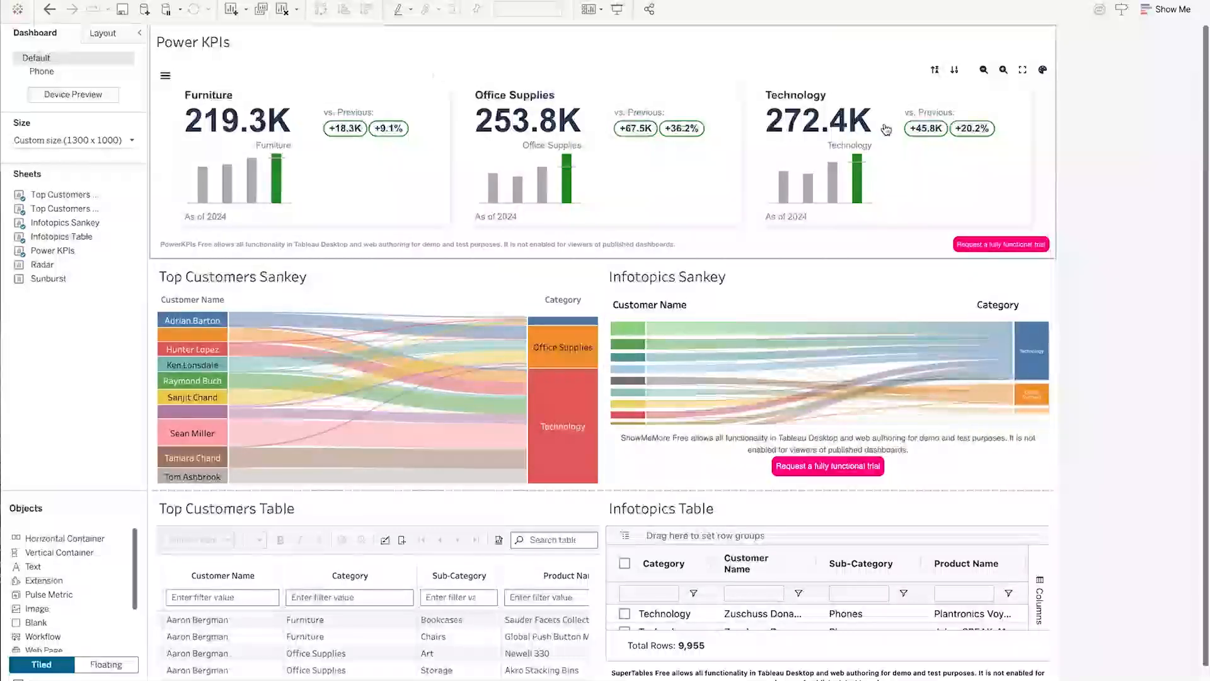
Add a floating horizontal container and place the Radar and Sunburst sheets side by side in it
mouse_move(39, 268)
left_mouse_down()
mouse_move(71, 286)
mouse_move(51, 263)
left_mouse_up()
left_click(105, 664)
double_click(67, 546)
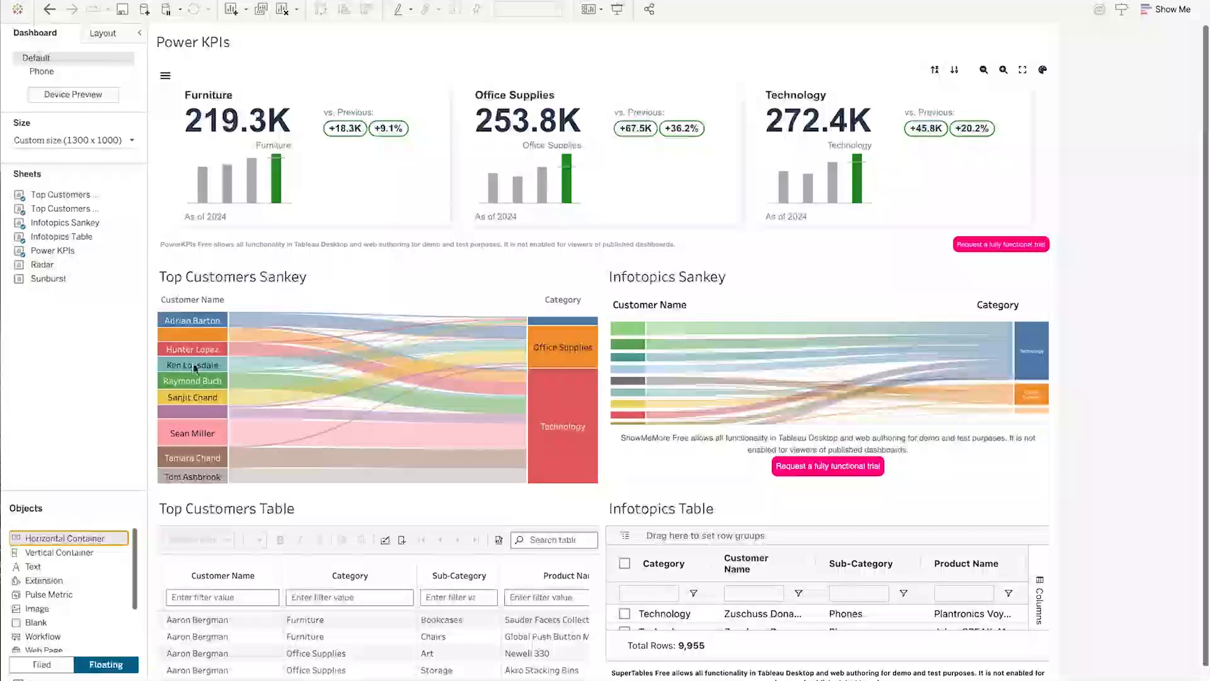
left_click(50, 664)
left_click_drag(56, 271, 344, 291)
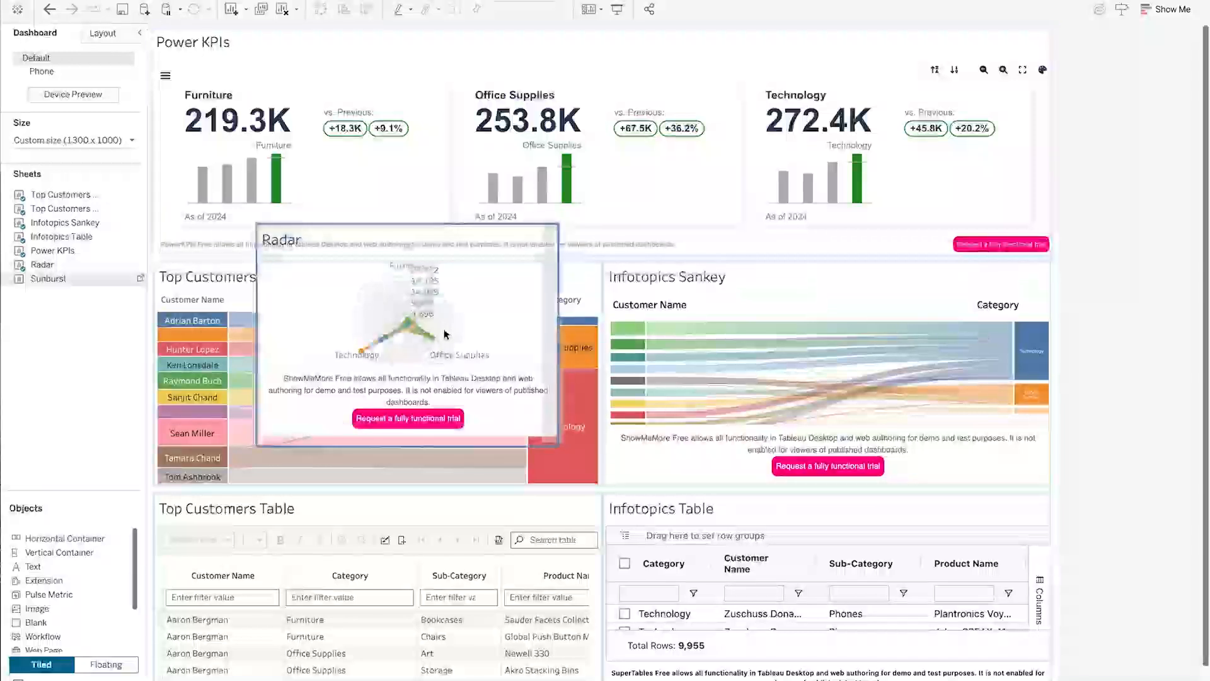
left_click_drag(445, 334, 446, 337)
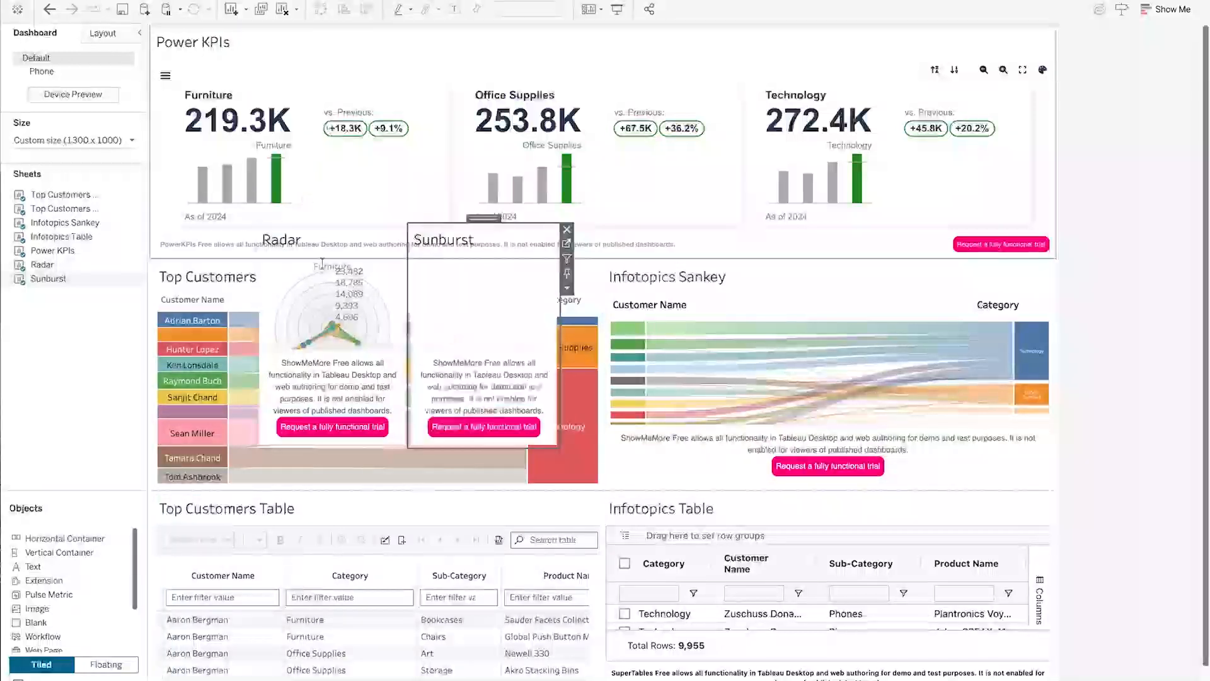
Try different positions over the Sankeys for the floating Radar and Sunburst container
left_click(343, 255)
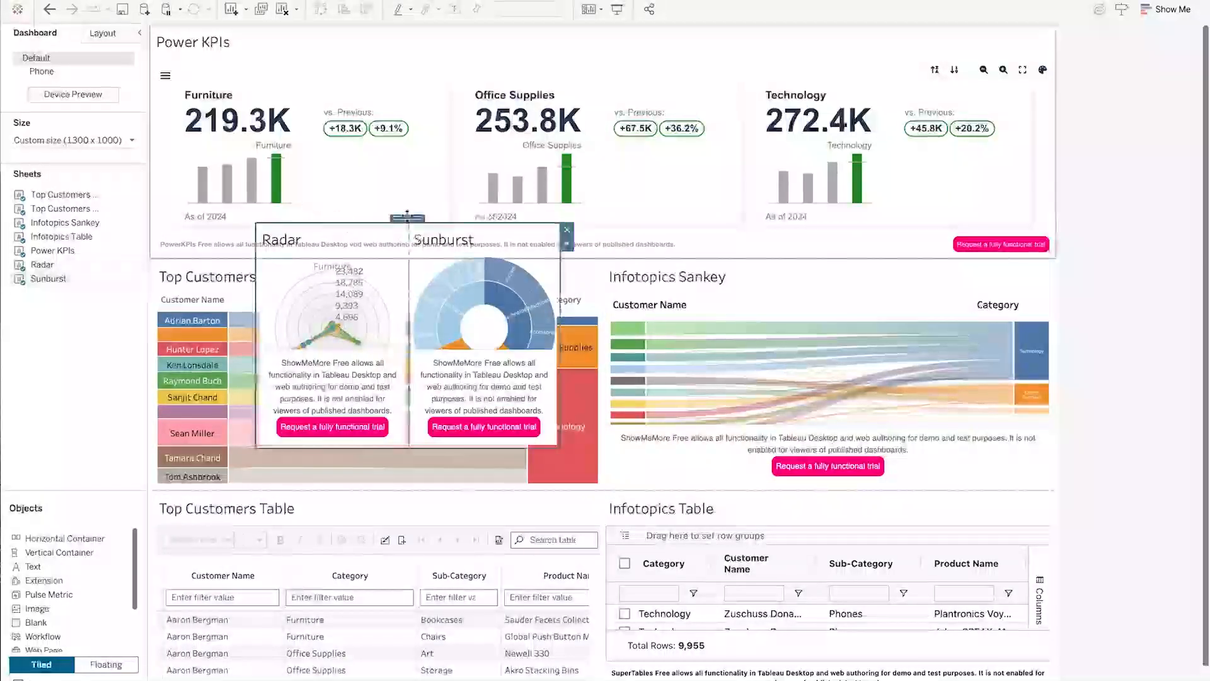
left_click_drag(334, 220, 818, 343)
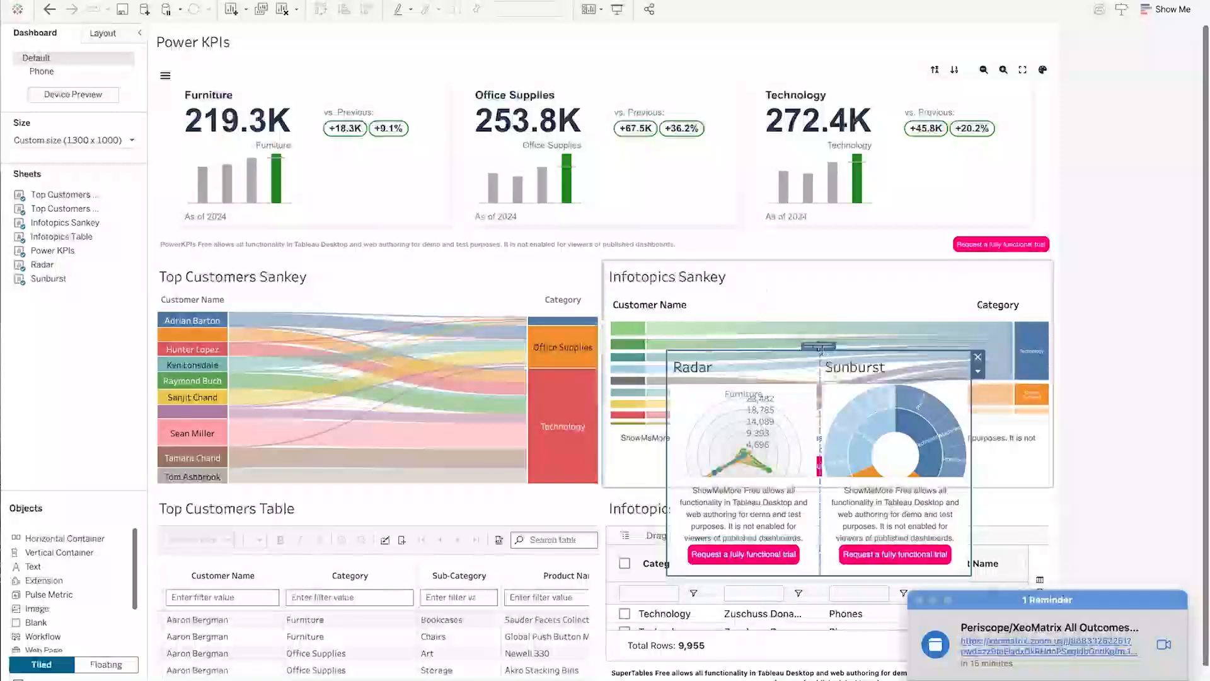
left_click_drag(817, 345, 563, 278)
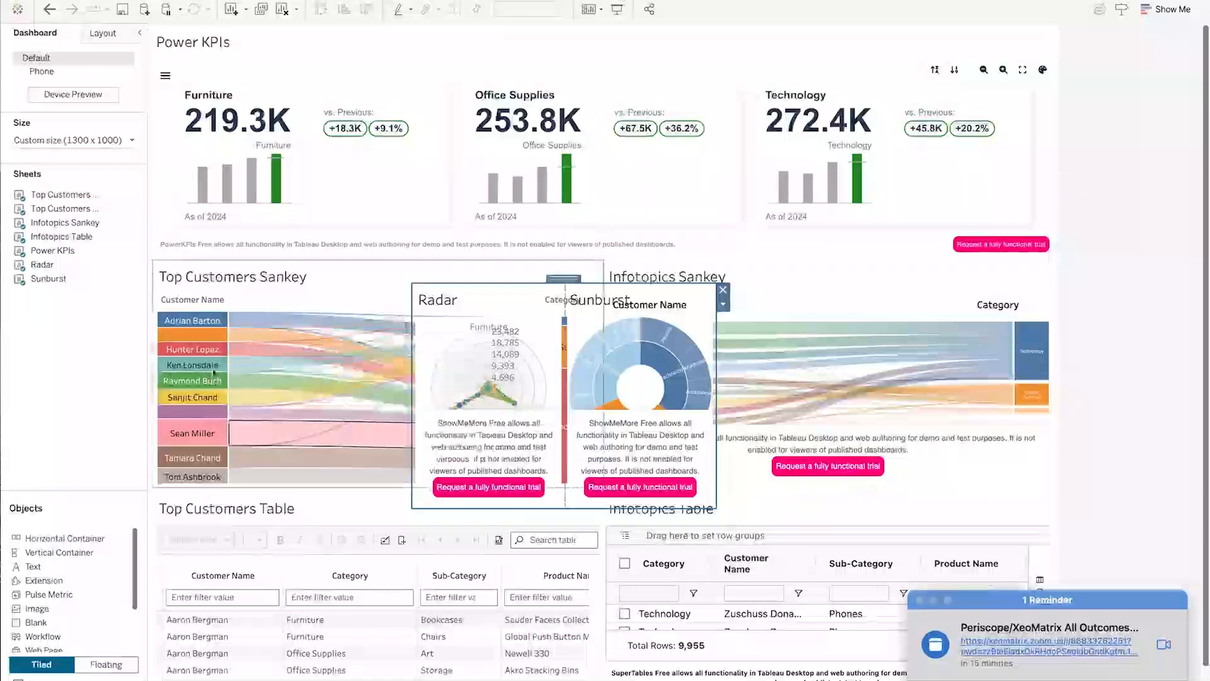
Examine the KPI tree on the Planning with PowerKPIs example dashboard, then return to the Superstore dashboard
mouse_move(300, 467)
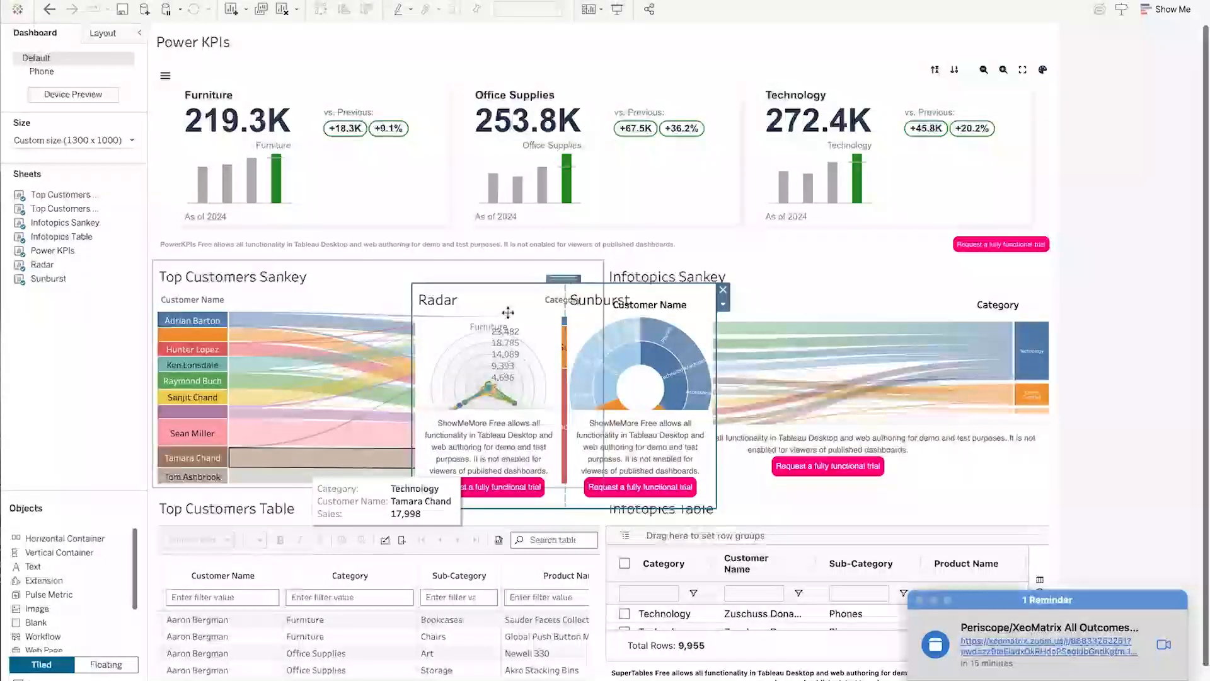
left_click(881, 86)
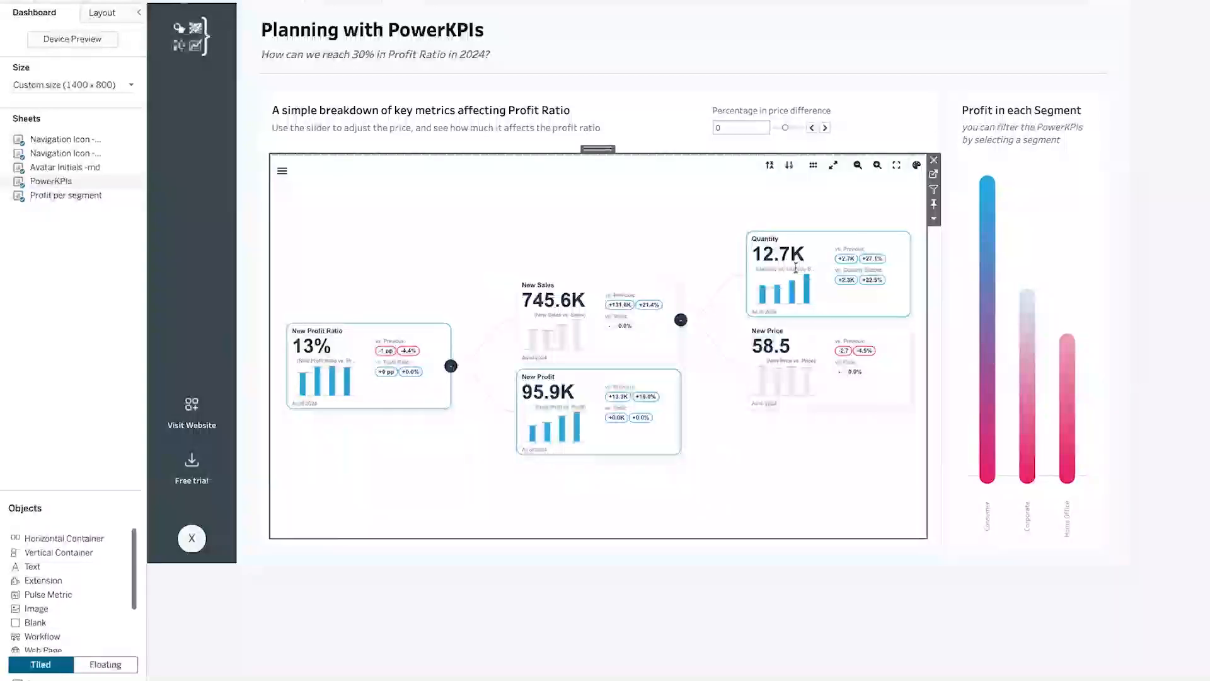
left_click(815, 166)
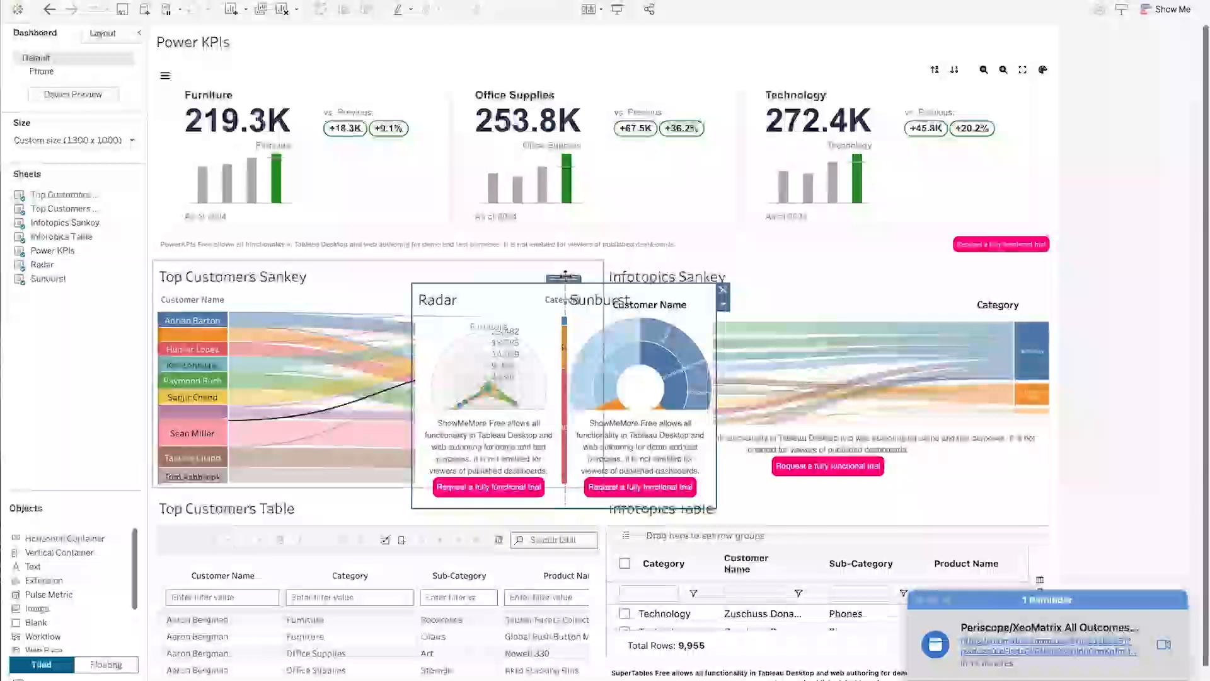
Nest the Radar and Sunburst container between Power KPIs and the Sankeys, and set the dashboard height to 1700 px
left_click_drag(565, 276, 566, 244)
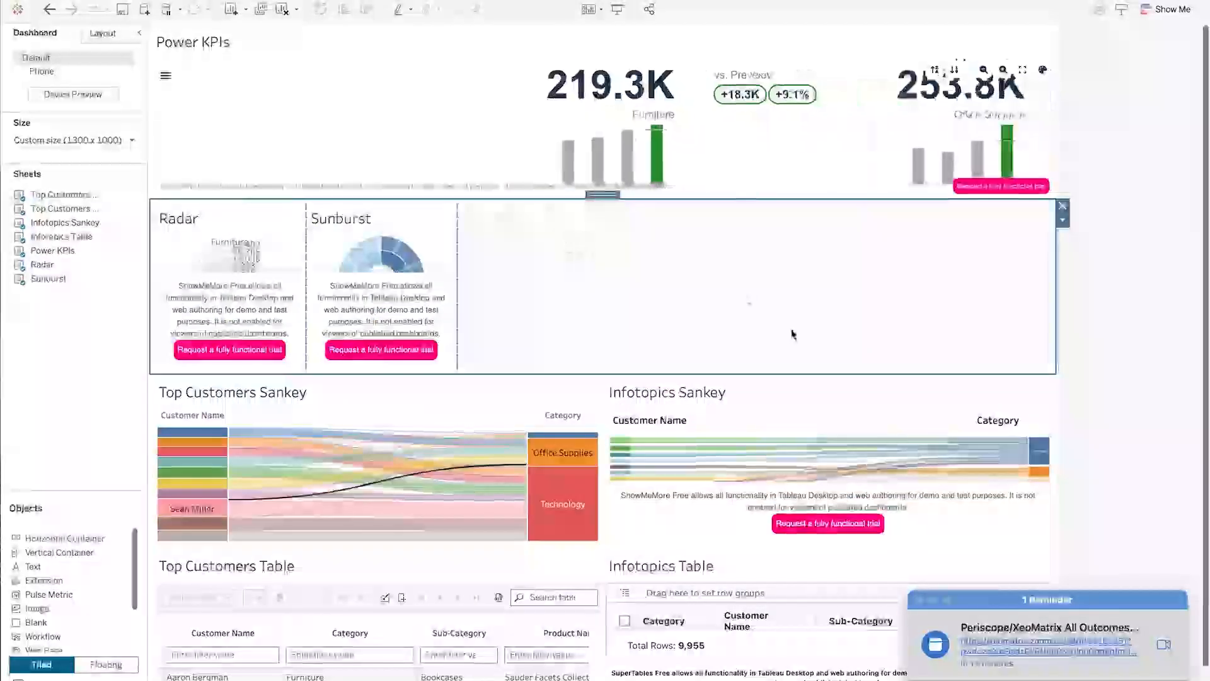
left_click(130, 140)
type("1800")
key("Return")
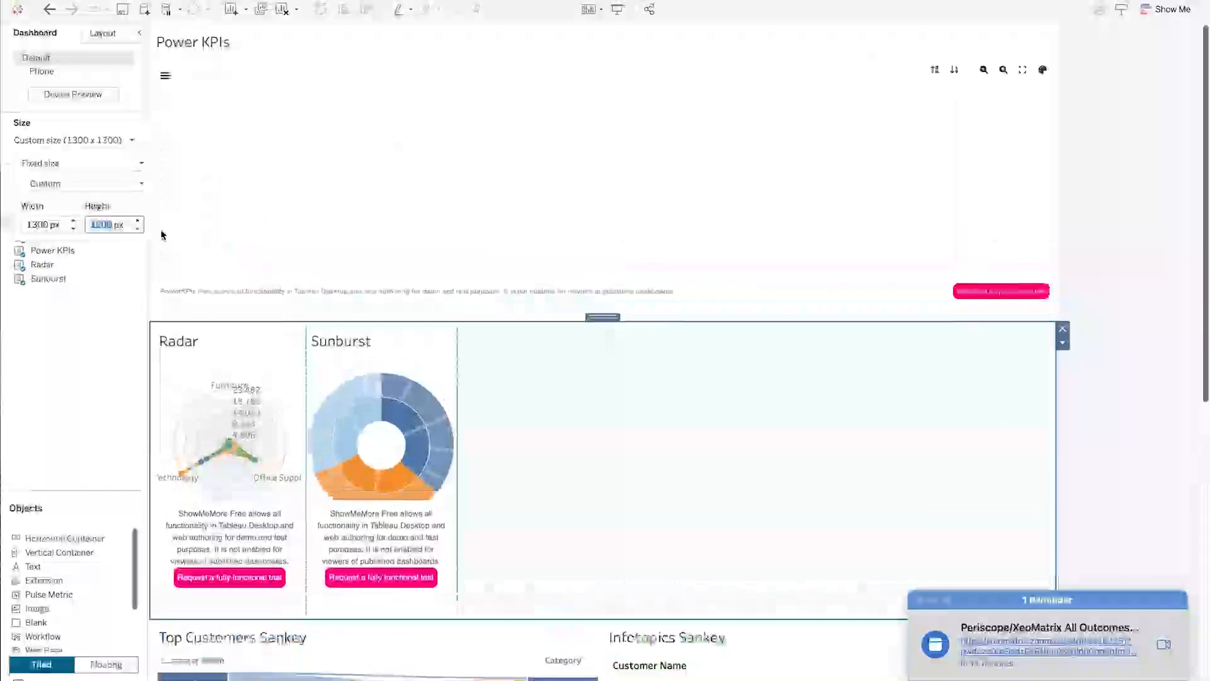
Distribute the contents of the Radar and Sunburst container evenly
left_click(1063, 344)
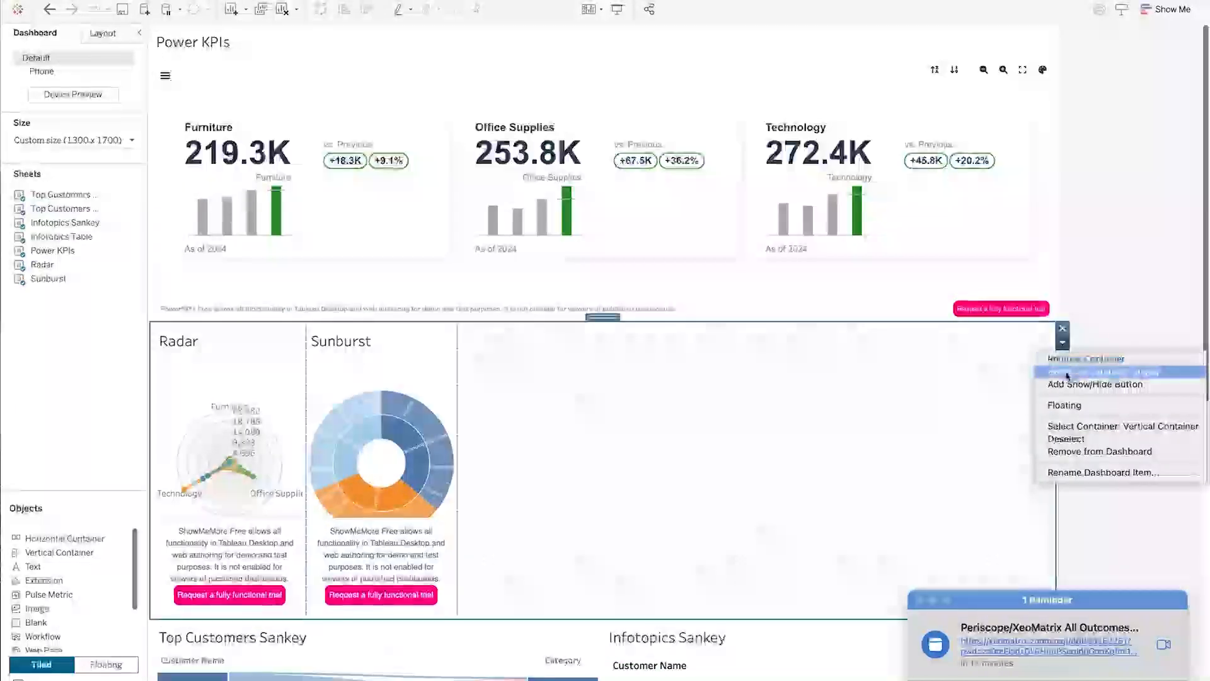
left_click(1072, 372)
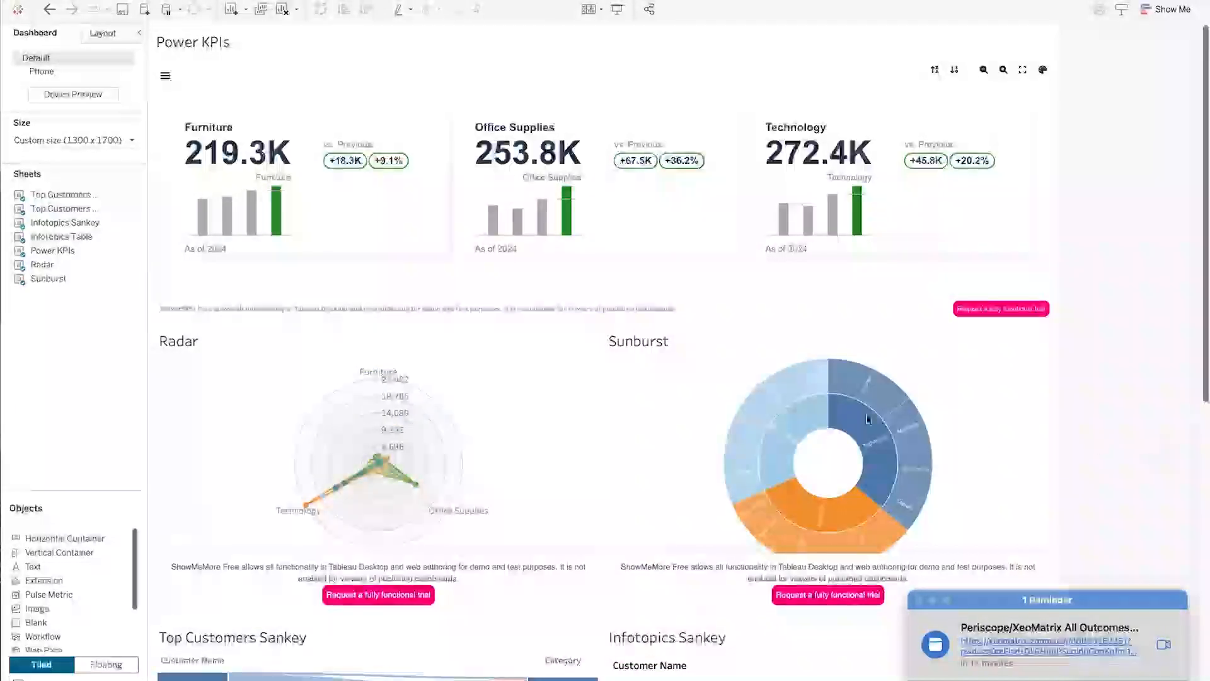
Test the Sunburst's drill-down on the Office Supplies and Furniture segments, returning to the full chart after each
left_click(793, 436)
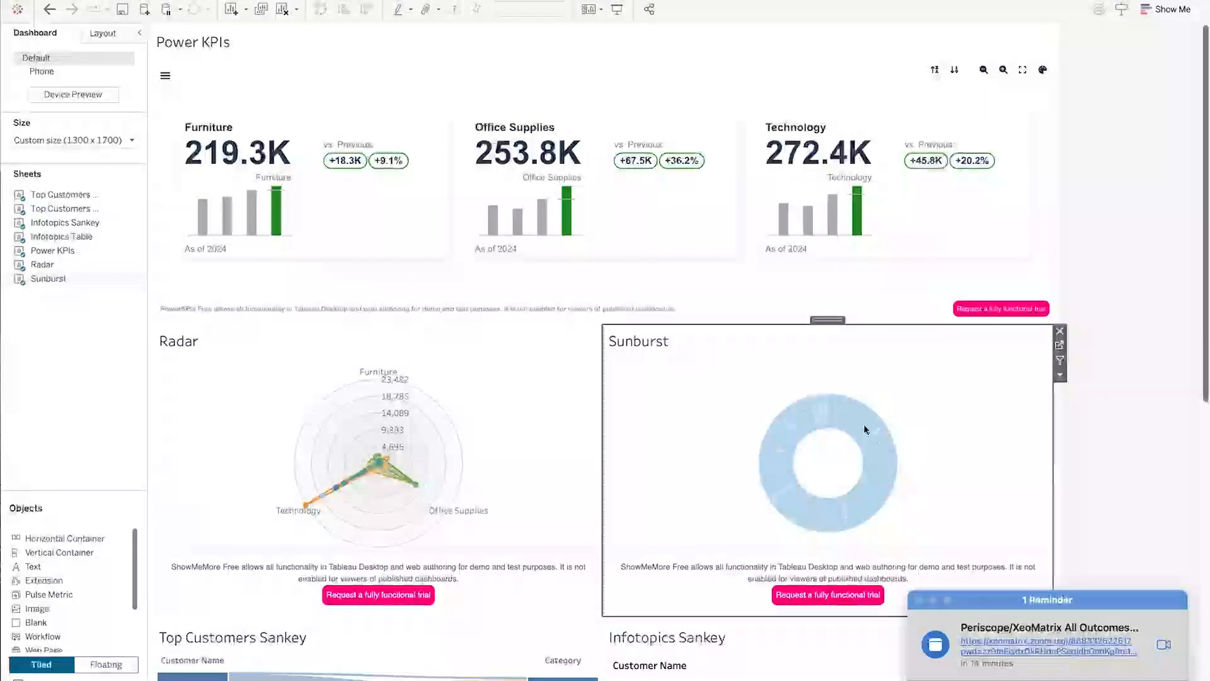
mouse_move(866, 429)
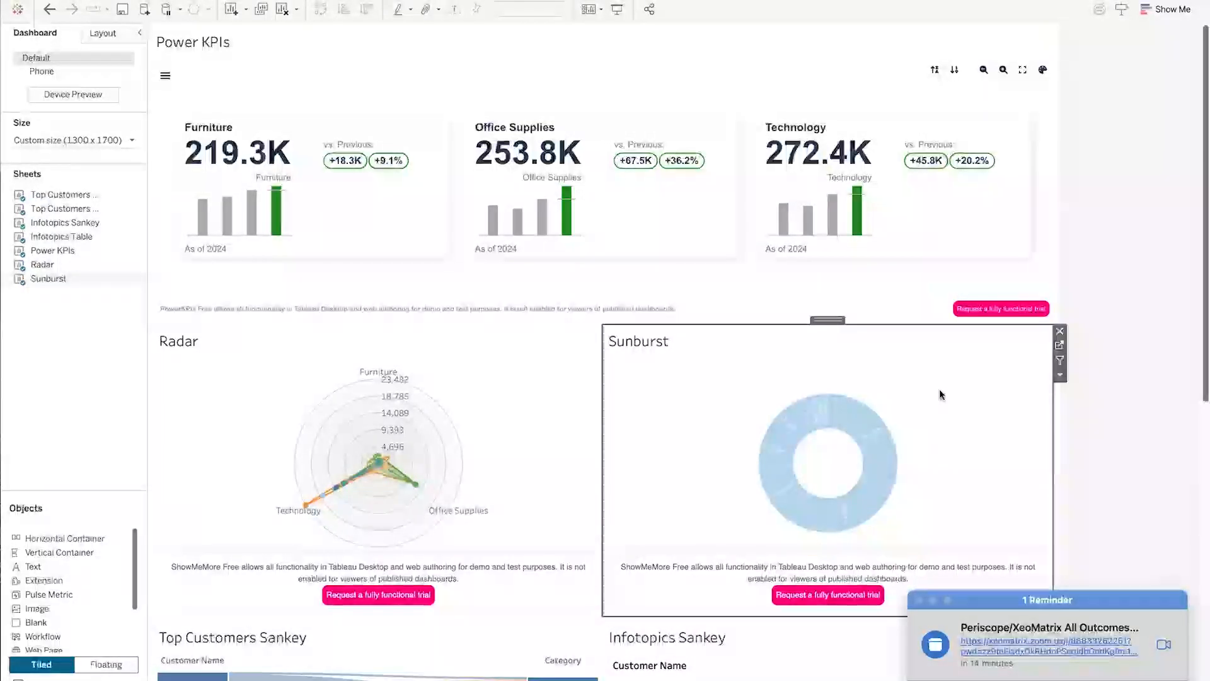
mouse_move(793, 463)
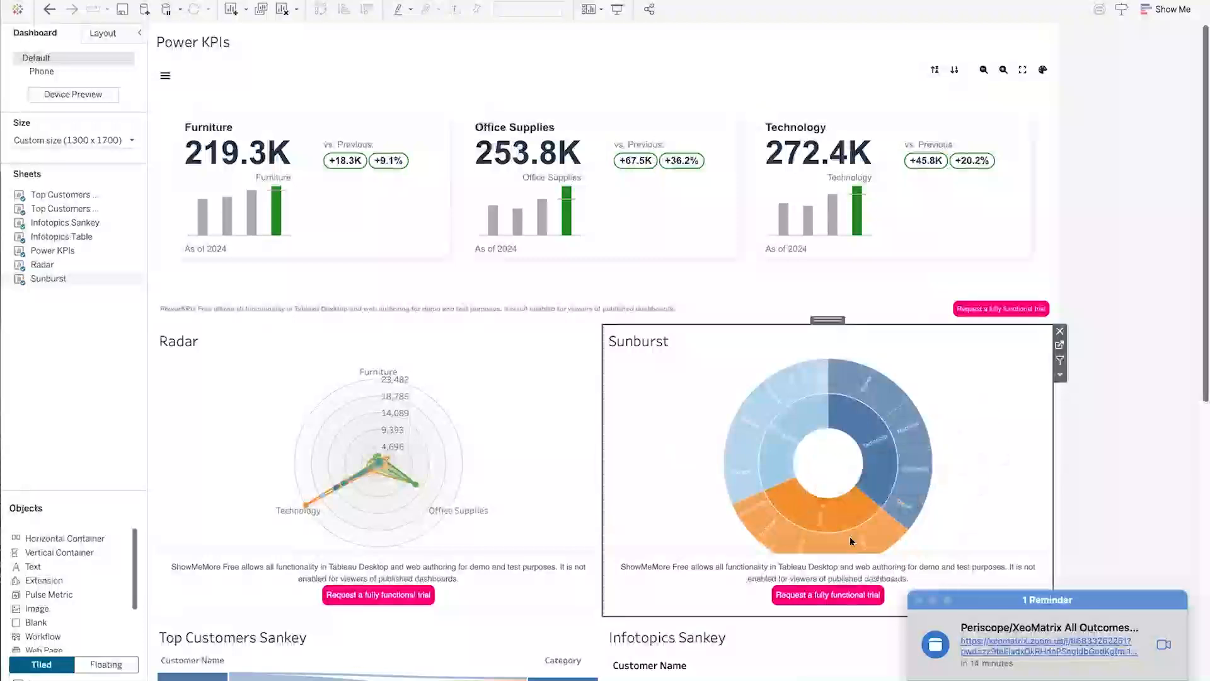
left_click(795, 449)
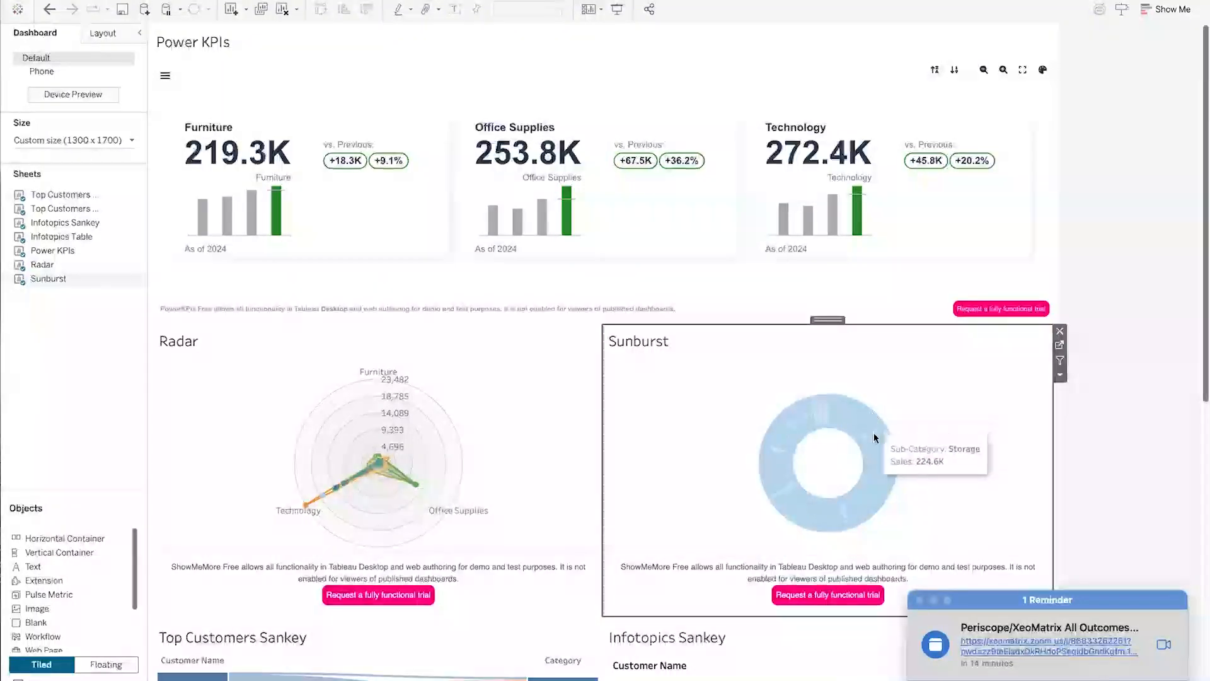
left_click(828, 450)
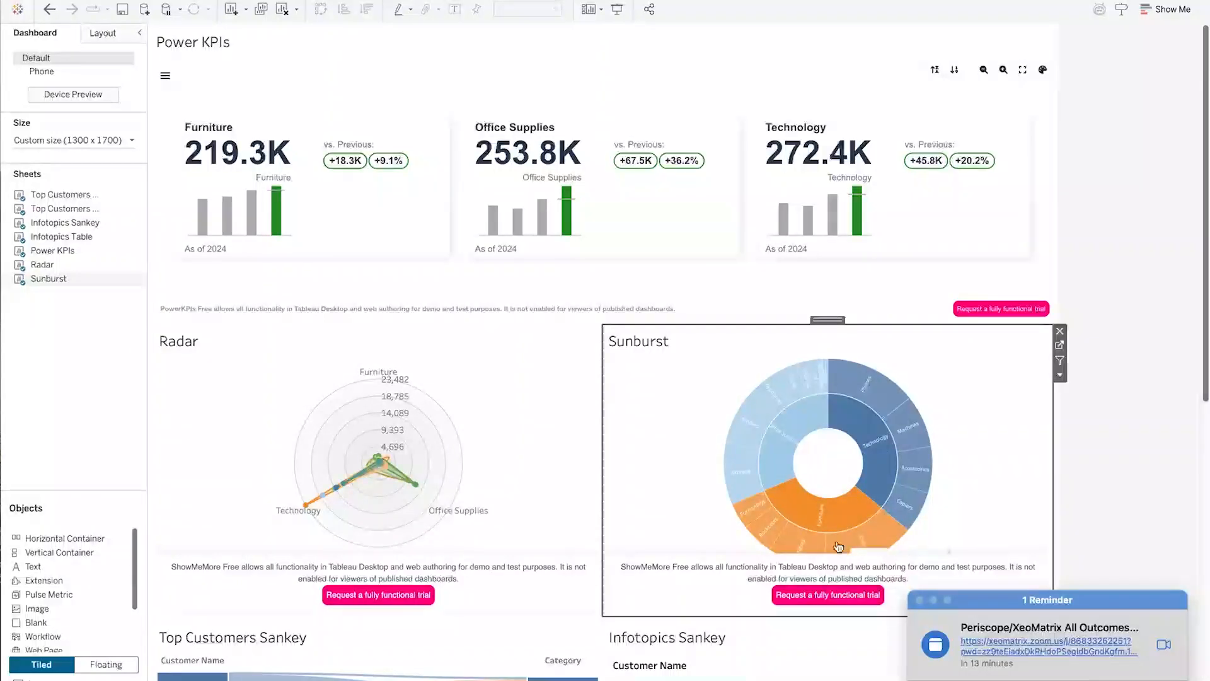
left_click(819, 516)
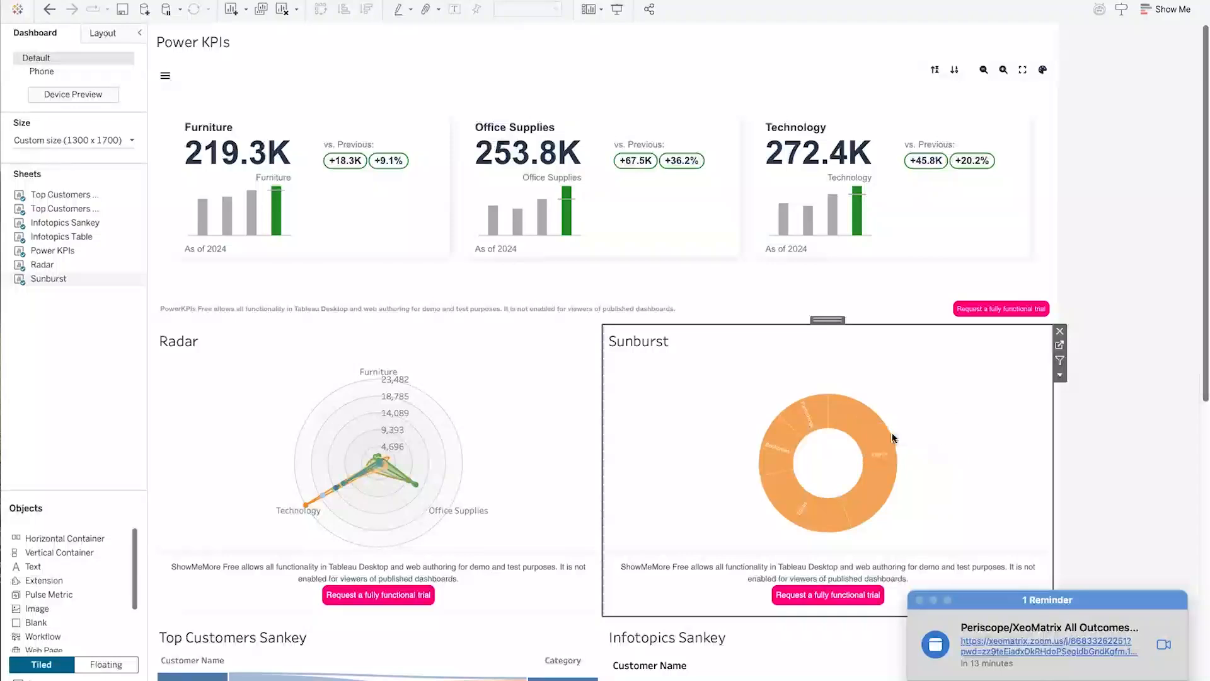
left_click(817, 453)
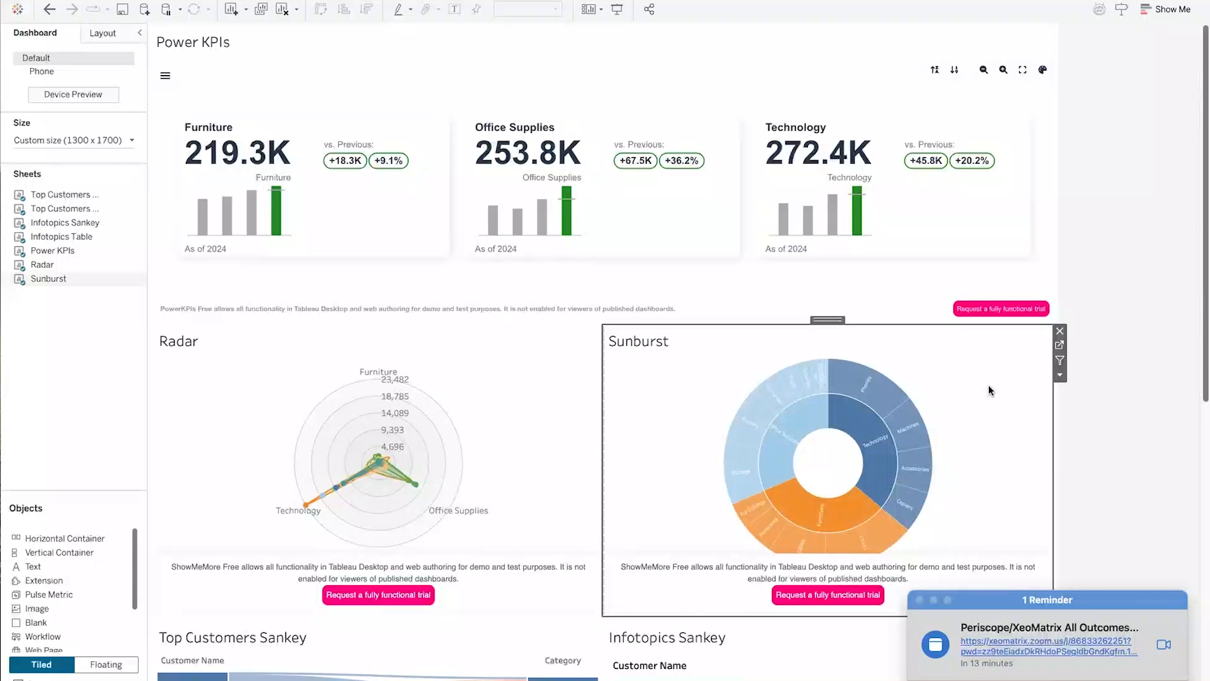
left_click(1122, 447)
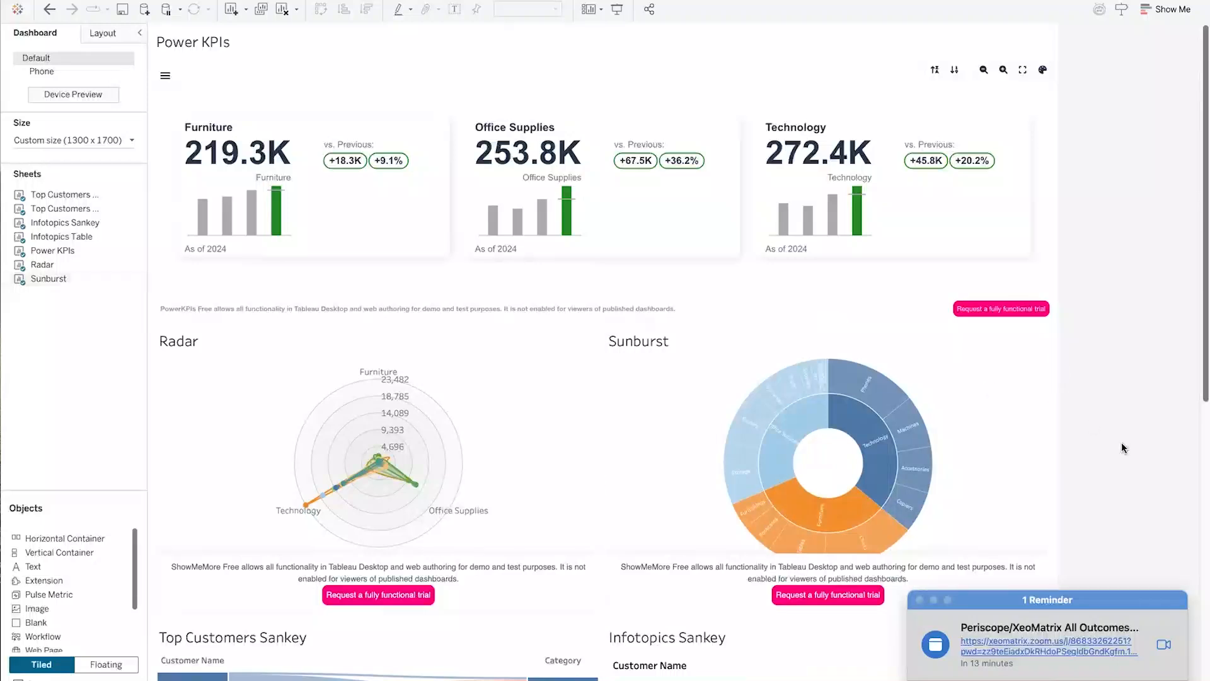
Review the dashboard's layout from the Power KPIs down to the customer tables
left_click(986, 386)
scroll(1109, 326, "down", 10)
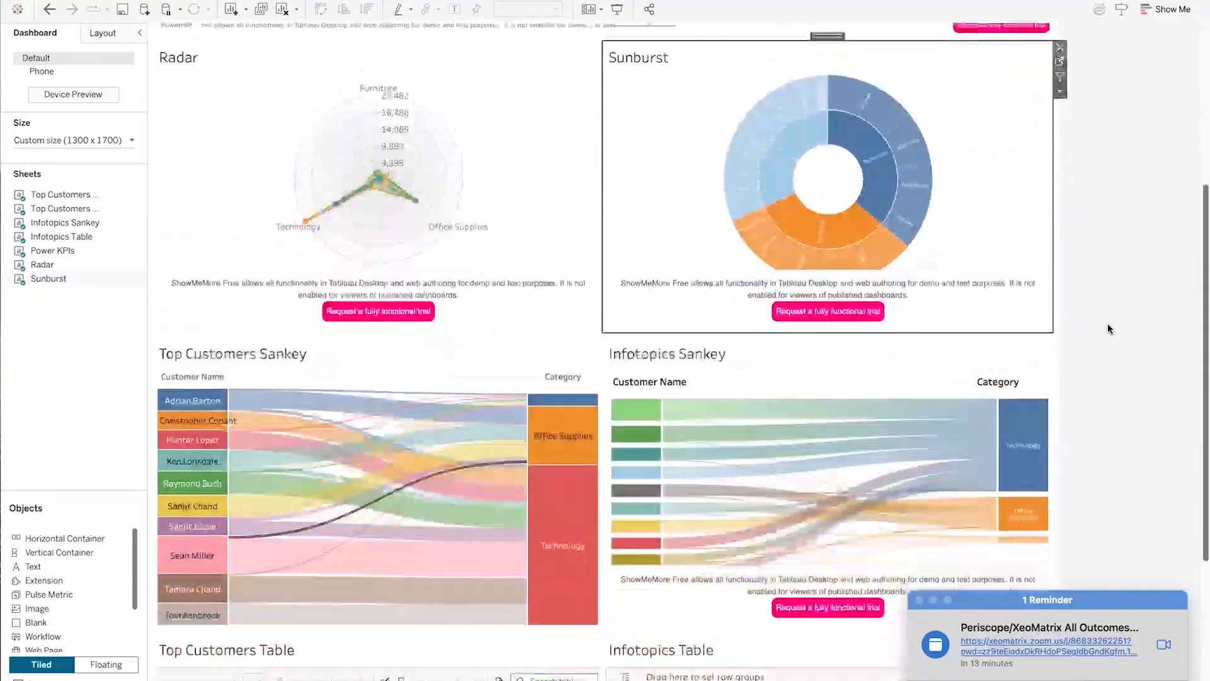
scroll(1108, 328, "up", 10)
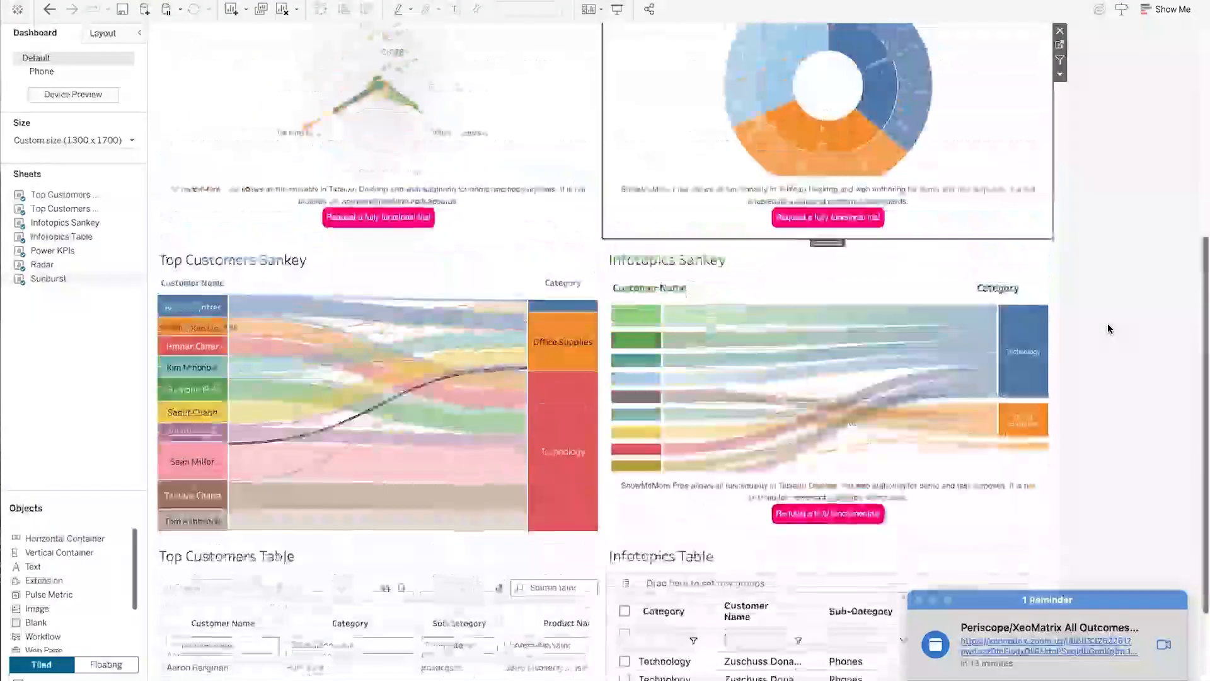
left_click(1117, 215)
left_click(951, 282)
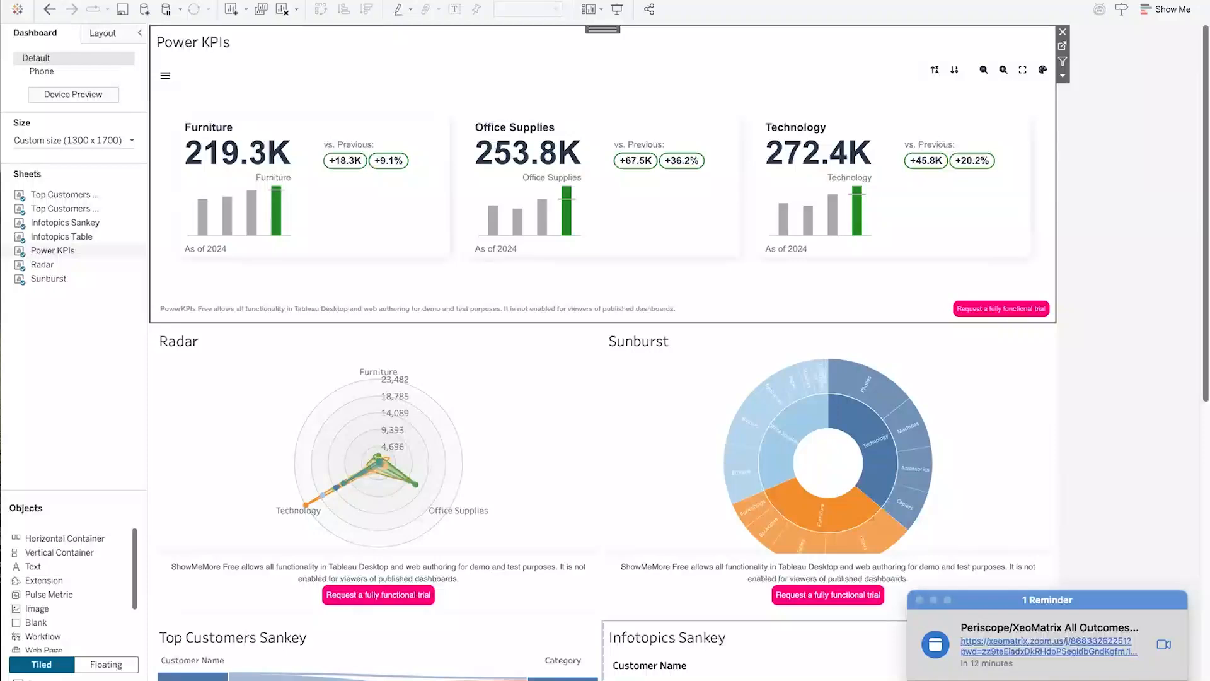
Create a new worksheet and set its mark type to the PowerKPIs - Free viz extension
key("super+t")
left_click(246, 163)
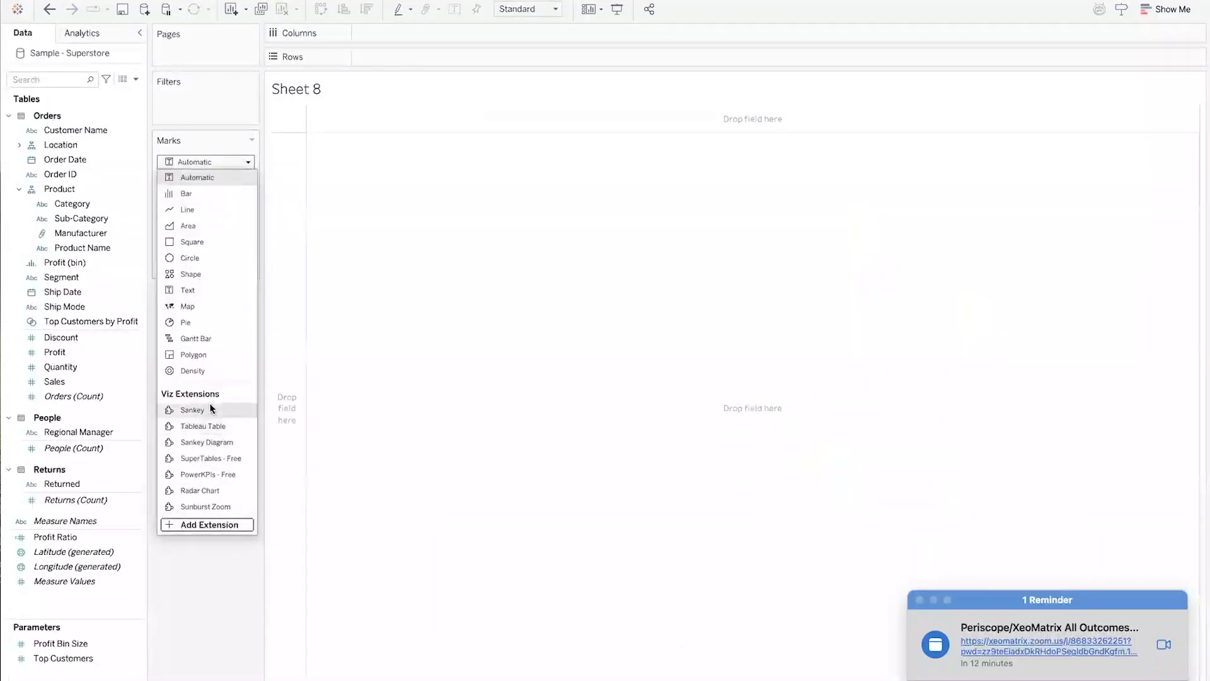
left_click(193, 476)
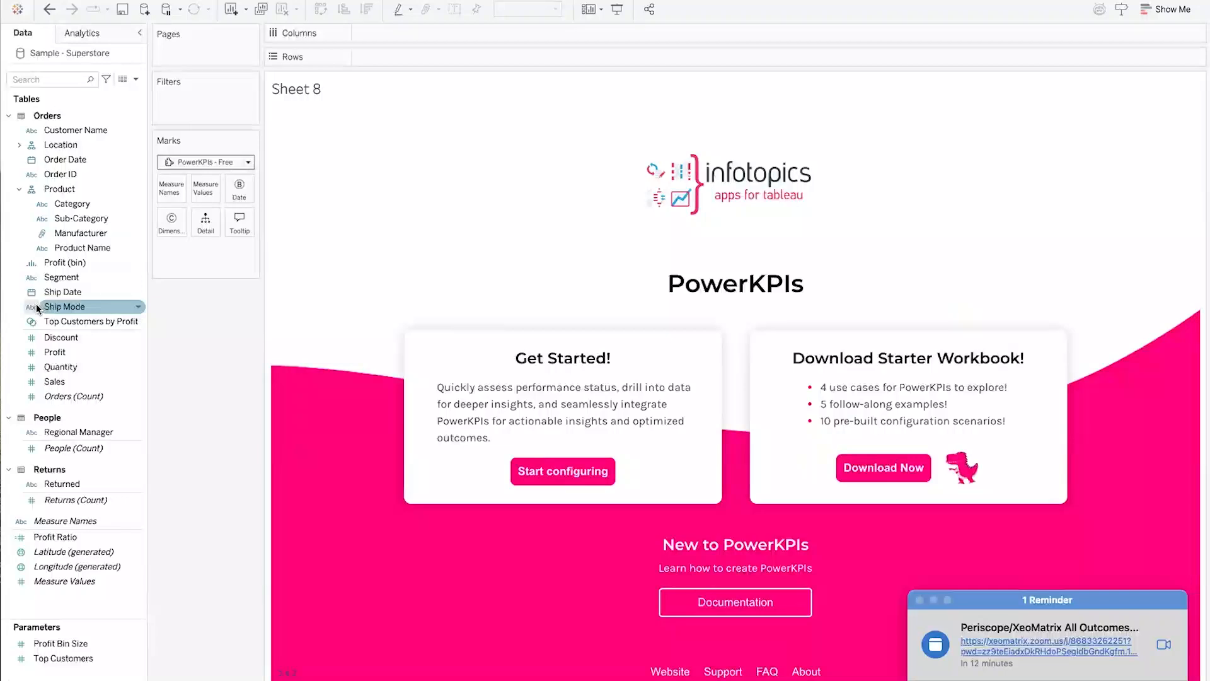
Build the KPI cards with Category as Measure Names, Sales as Measure Values and Order Date as the Date
left_click_drag(63, 207, 169, 222)
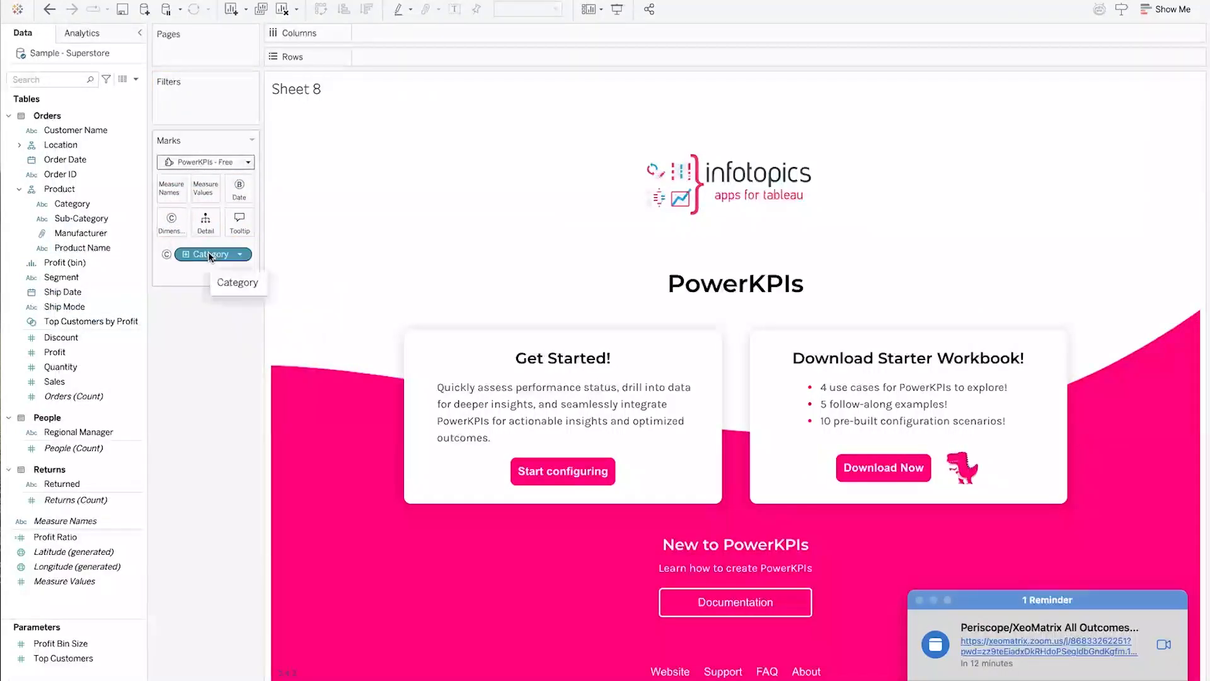
left_click_drag(208, 252, 179, 192)
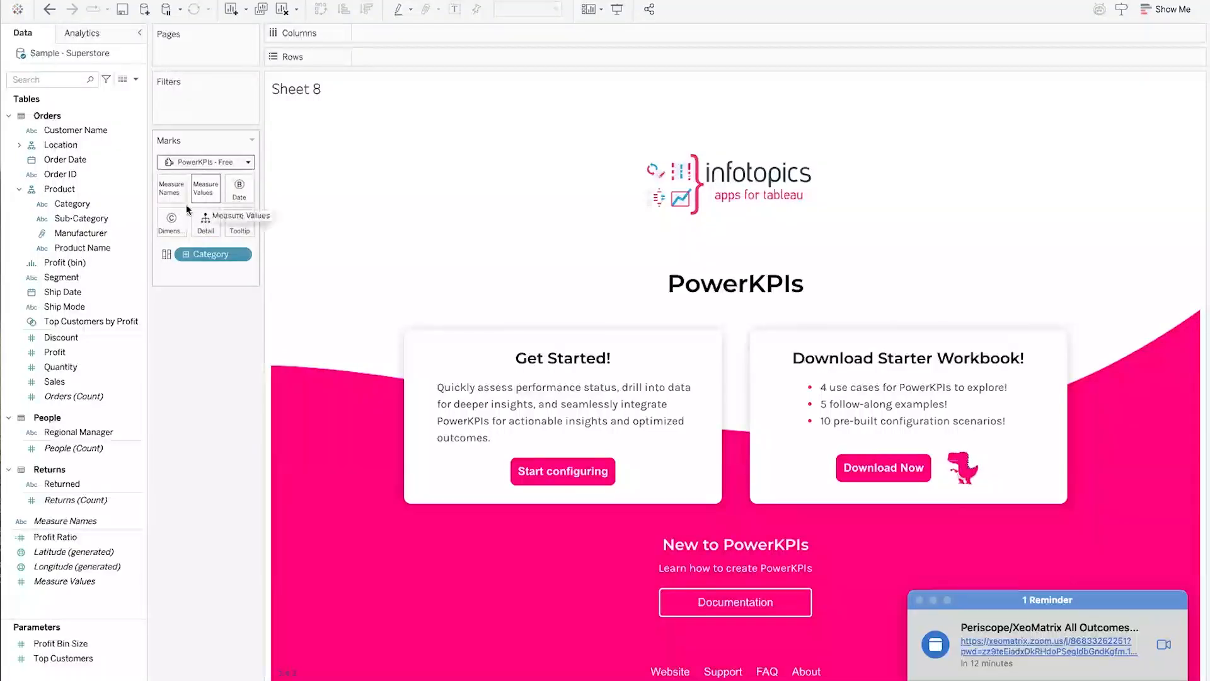
left_click_drag(51, 382, 203, 191)
left_click(80, 226)
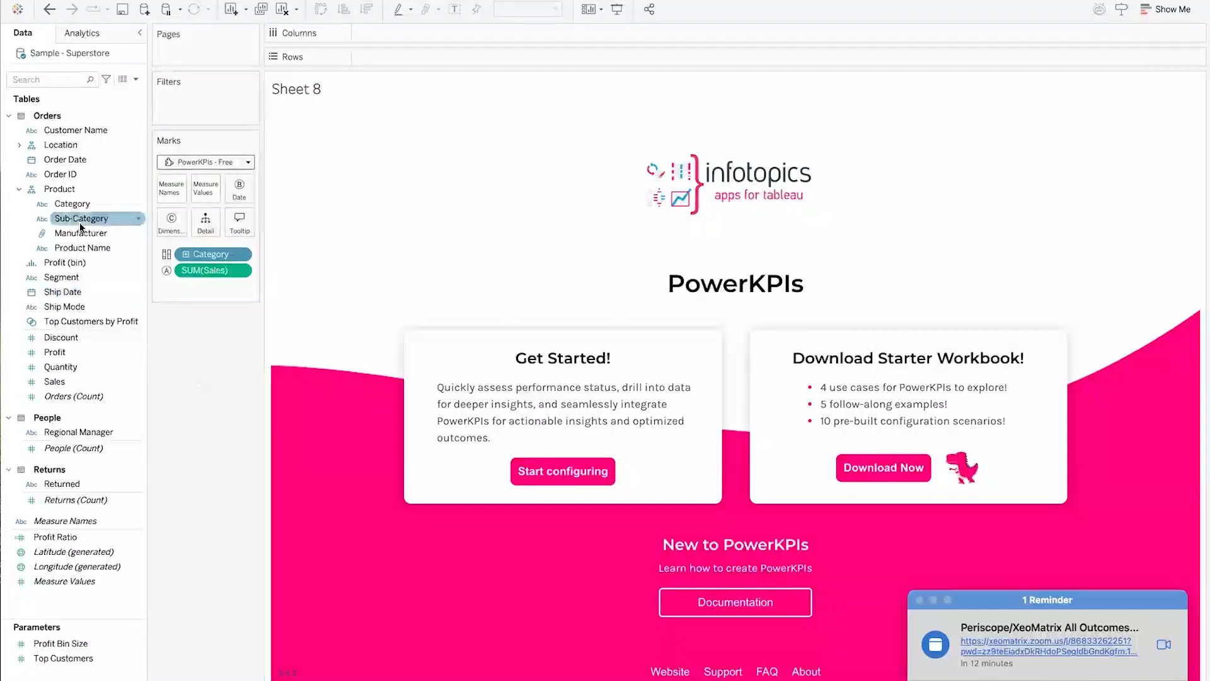
left_click_drag(60, 160, 244, 192)
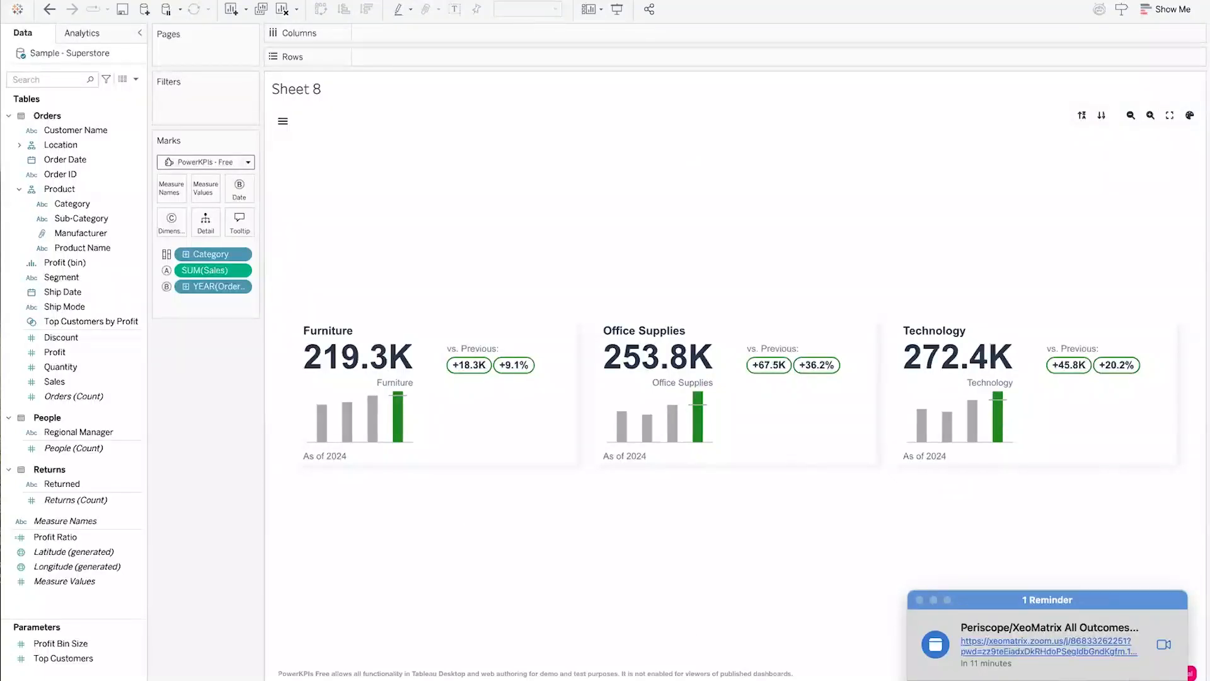
left_click(1135, 679)
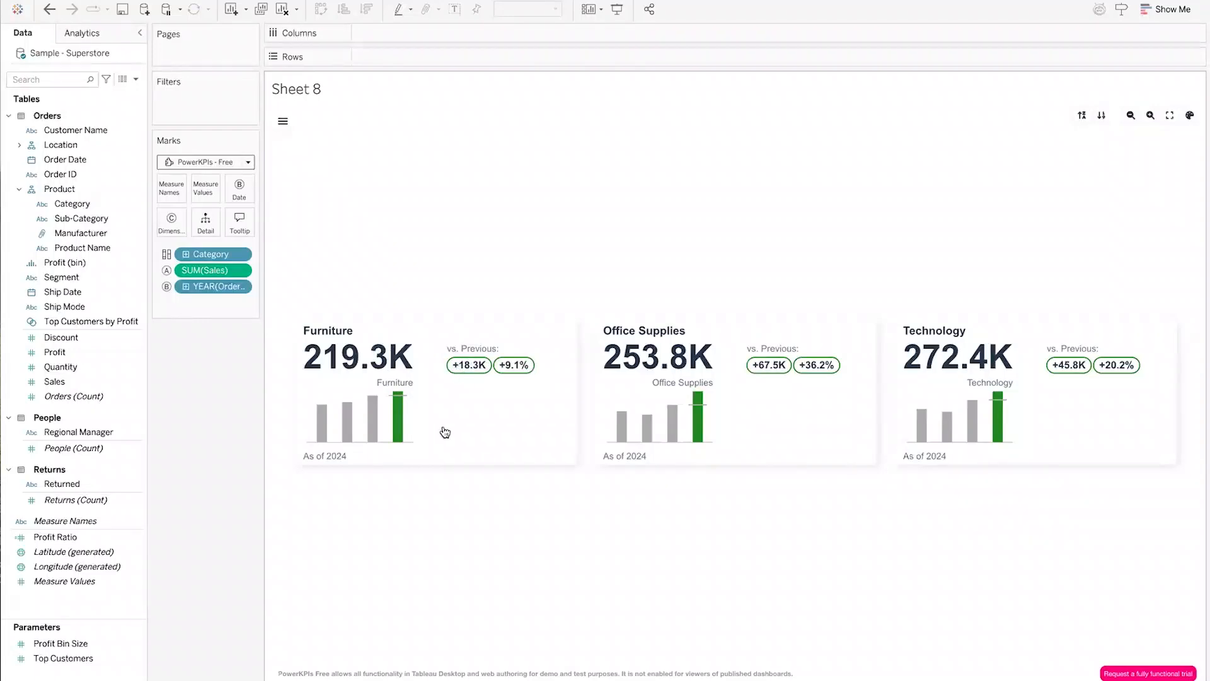
Change the Order Date level on the KPI cards to continuous Month and inspect the Furniture bars
mouse_move(397, 423)
left_click(241, 288)
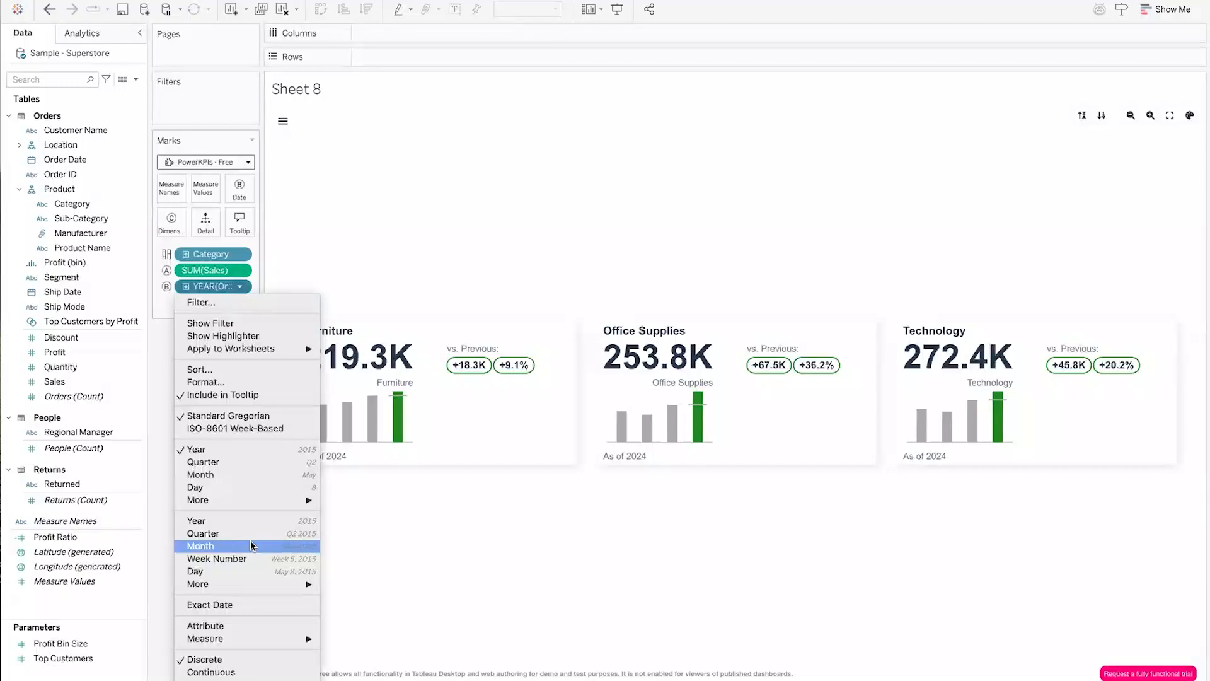
left_click(251, 544)
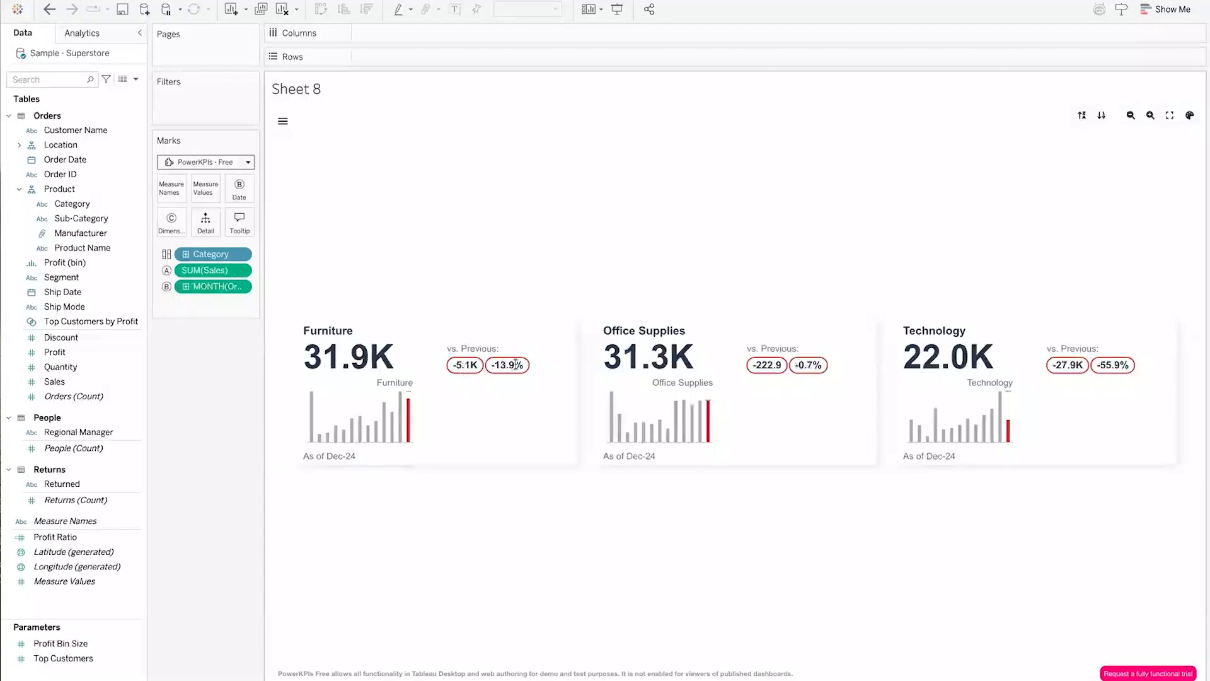
mouse_move(401, 422)
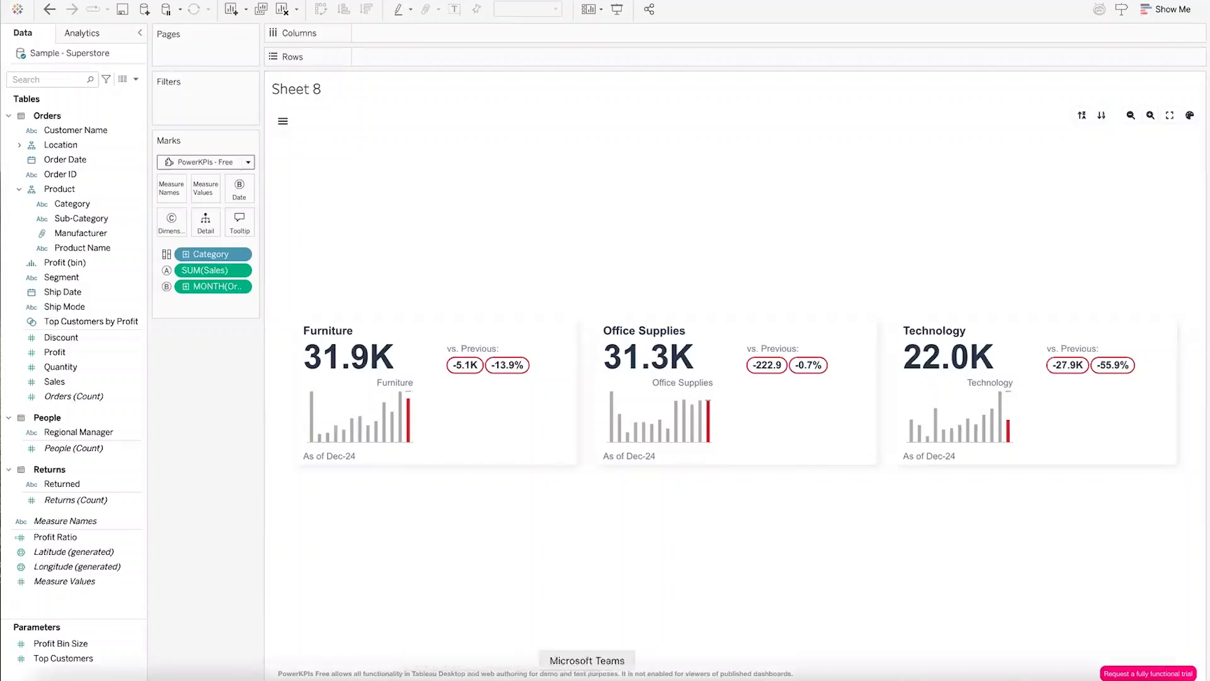
Switch to the Infotopics portal in the browser, dismiss the welcome dialog and browse the downloadable example workbooks
key("ctrl+Up")
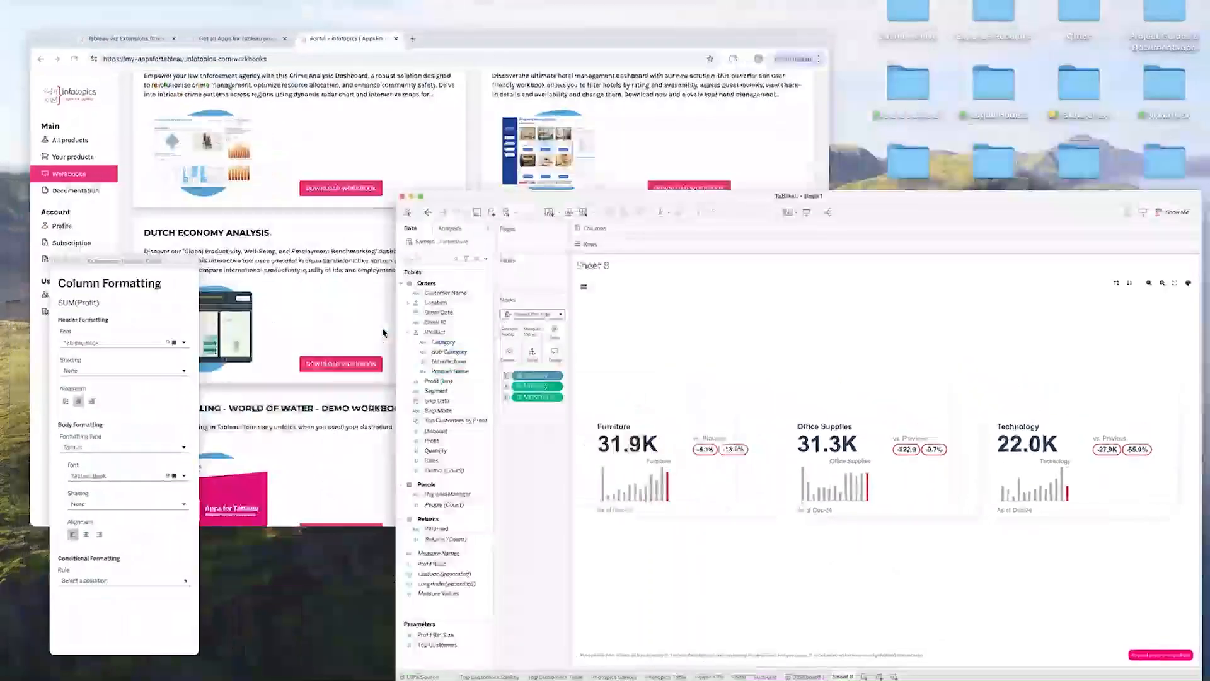
left_click(382, 328)
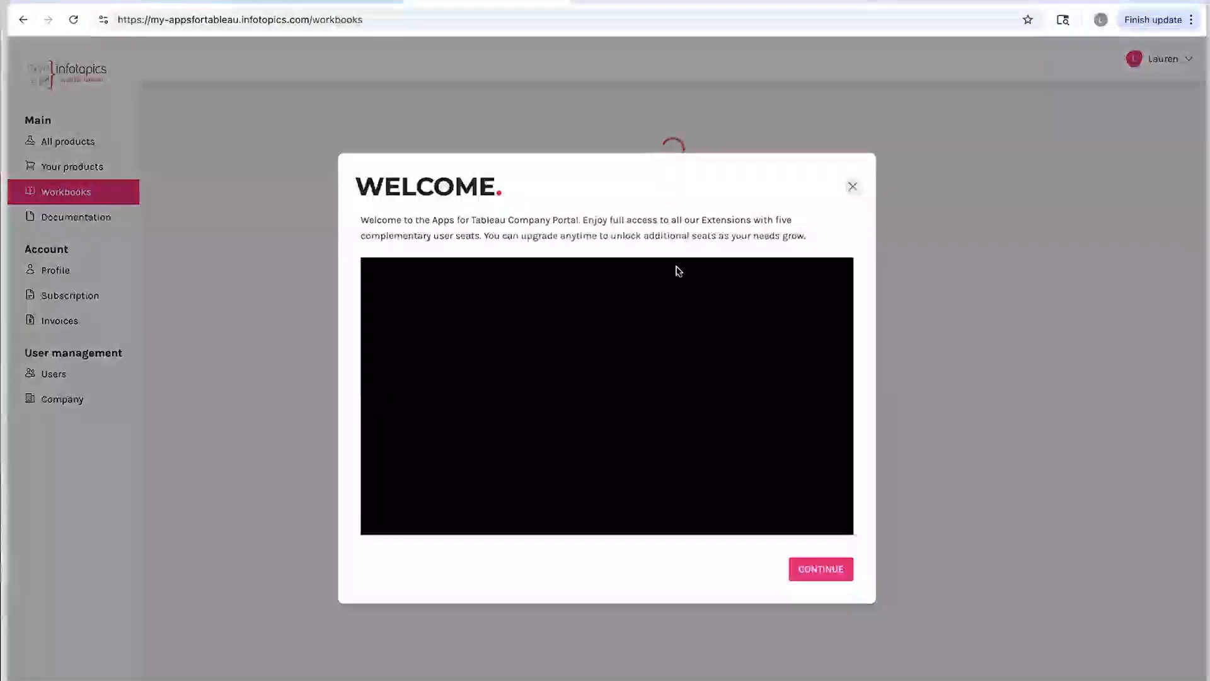
left_click(852, 188)
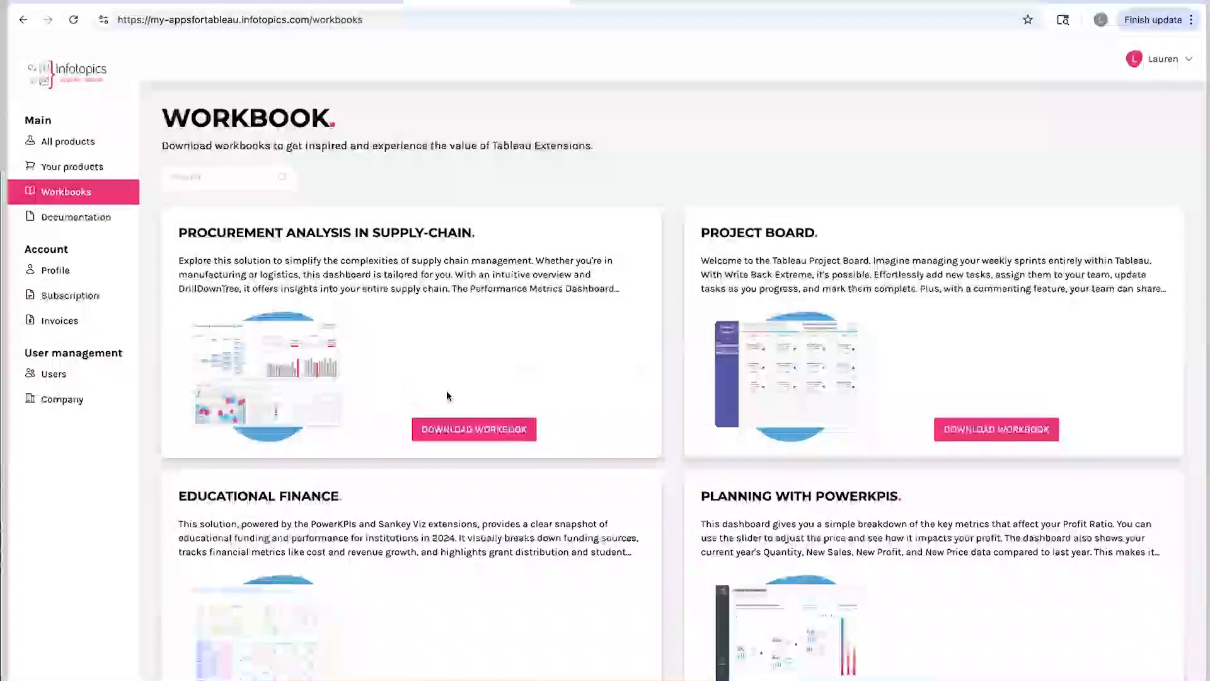
scroll(662, 529, "down", 4)
scroll(662, 525, "down", 3)
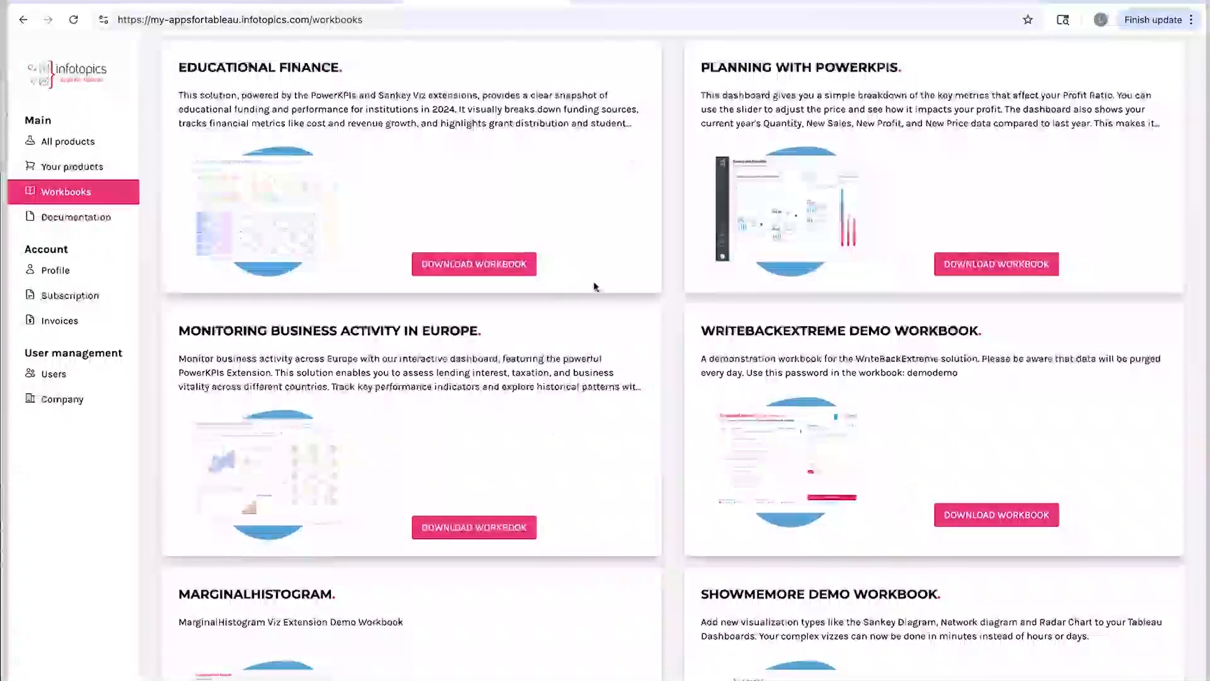
scroll(608, 418, "down", 1)
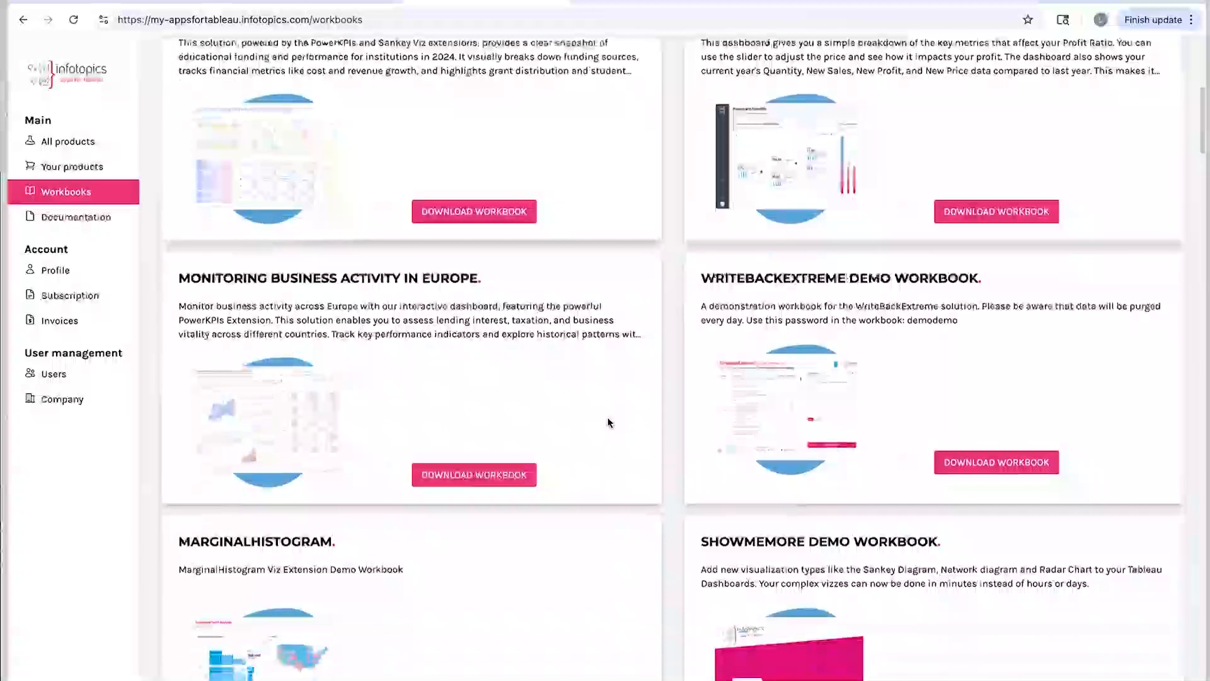
scroll(609, 422, "down", 3)
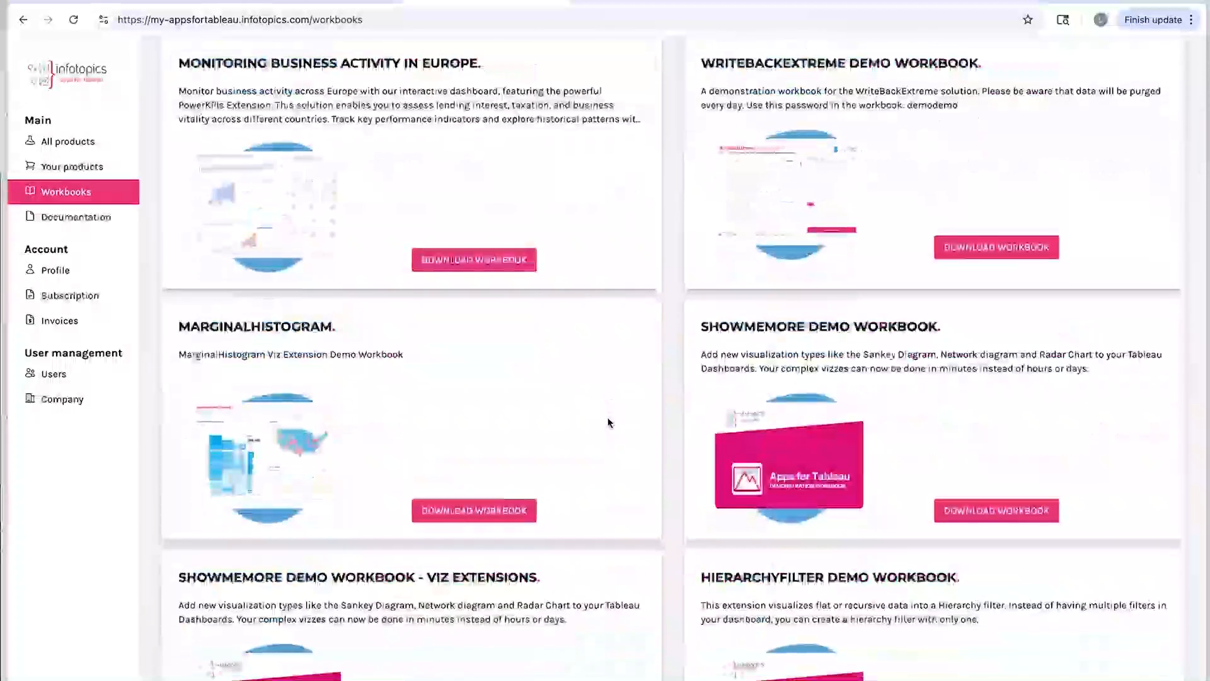
scroll(608, 422, "down", 2)
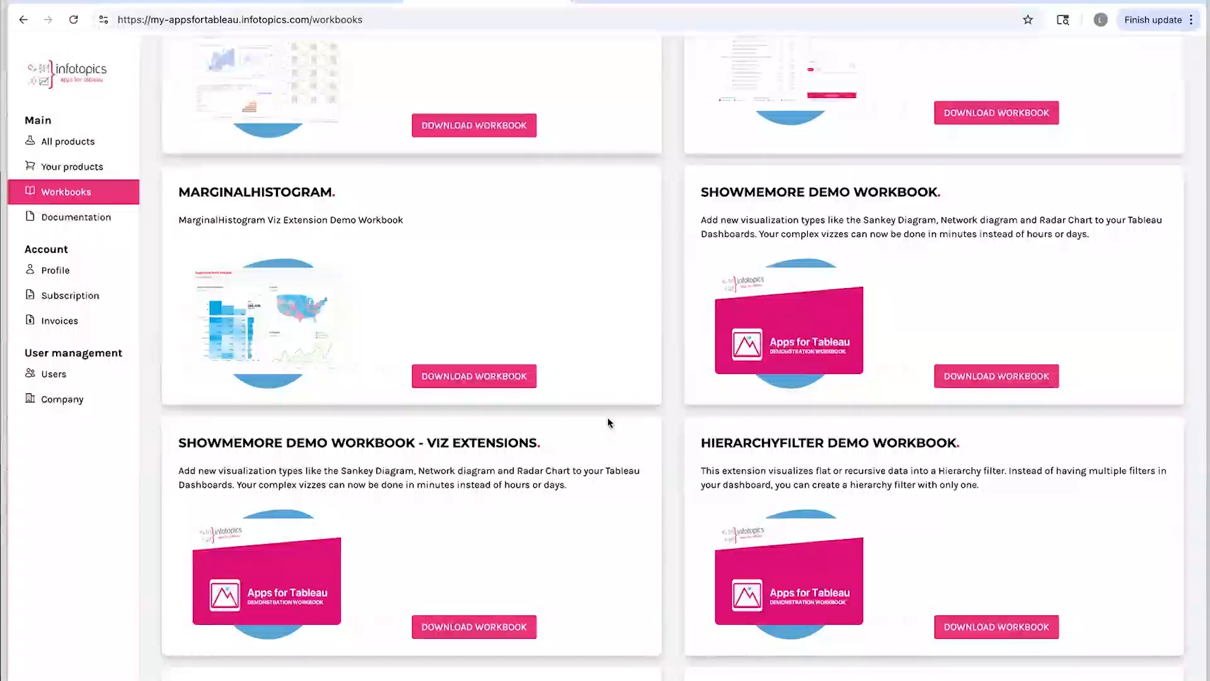
Switch back to Tableau and create a new empty dashboard
key("ctrl+Up")
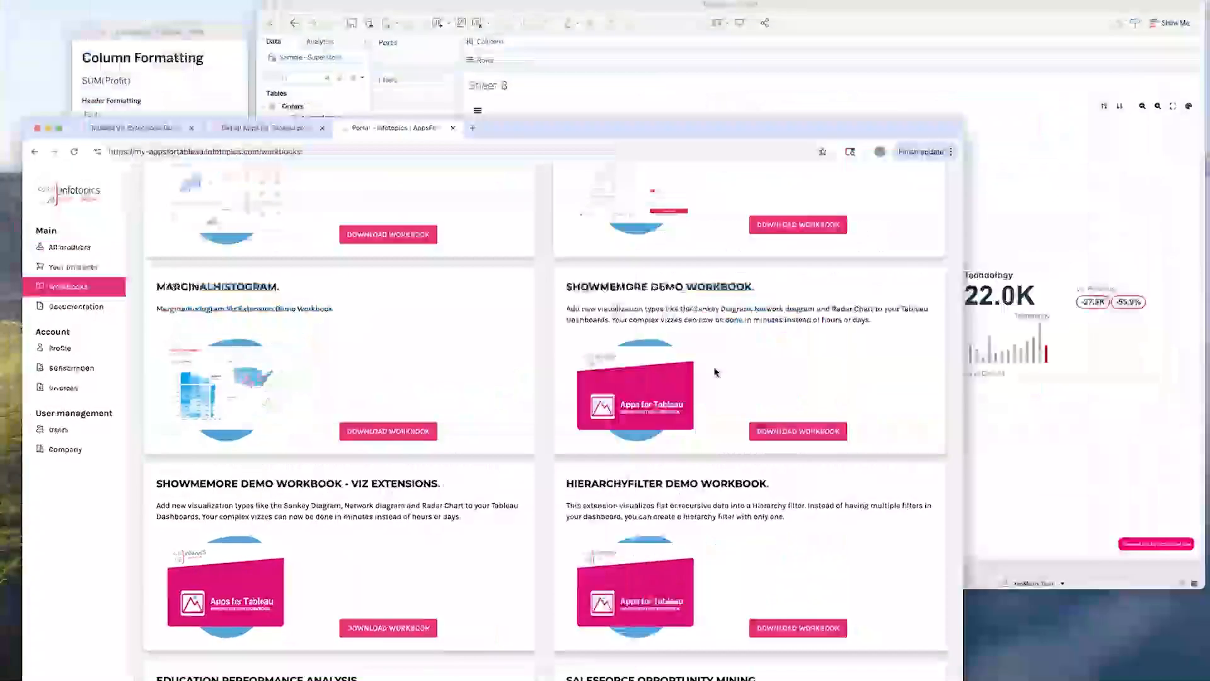
left_click(822, 294)
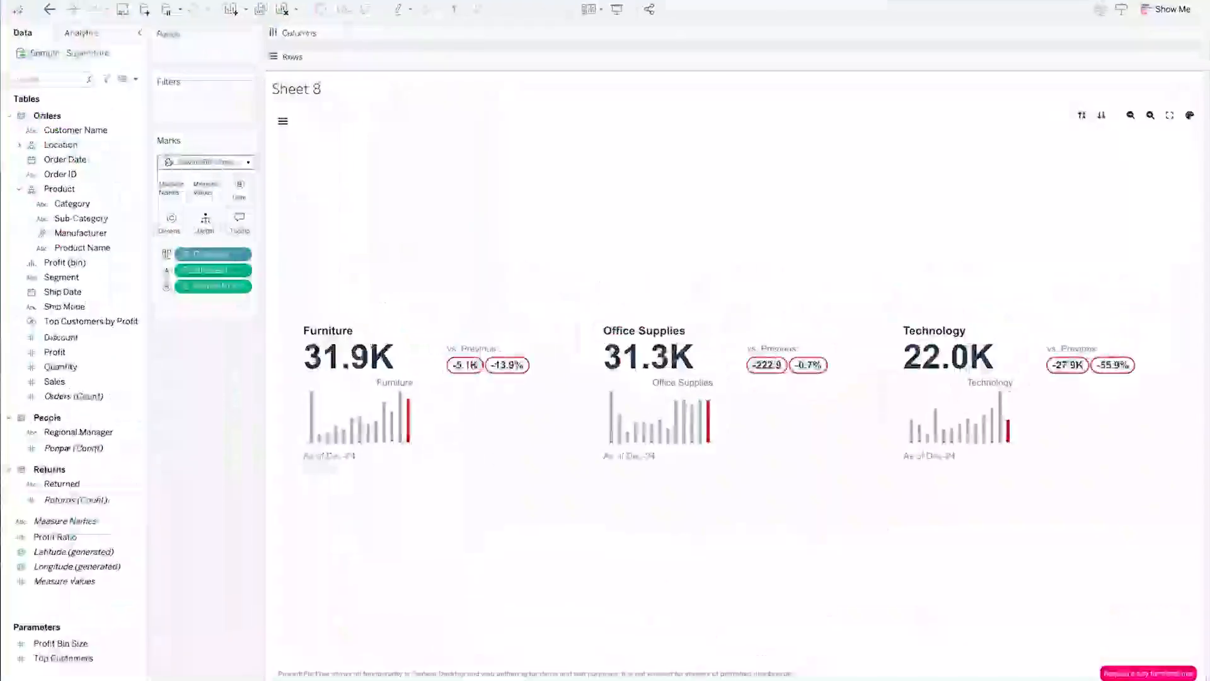
left_click(700, 671)
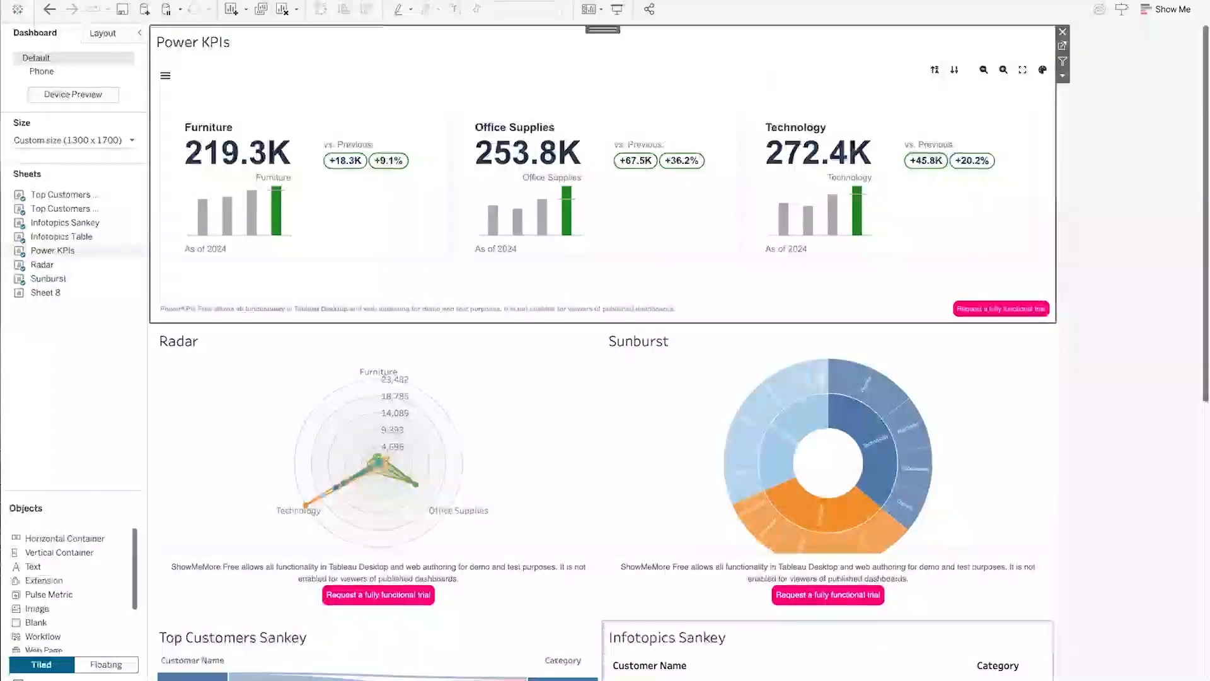
left_click(673, 677)
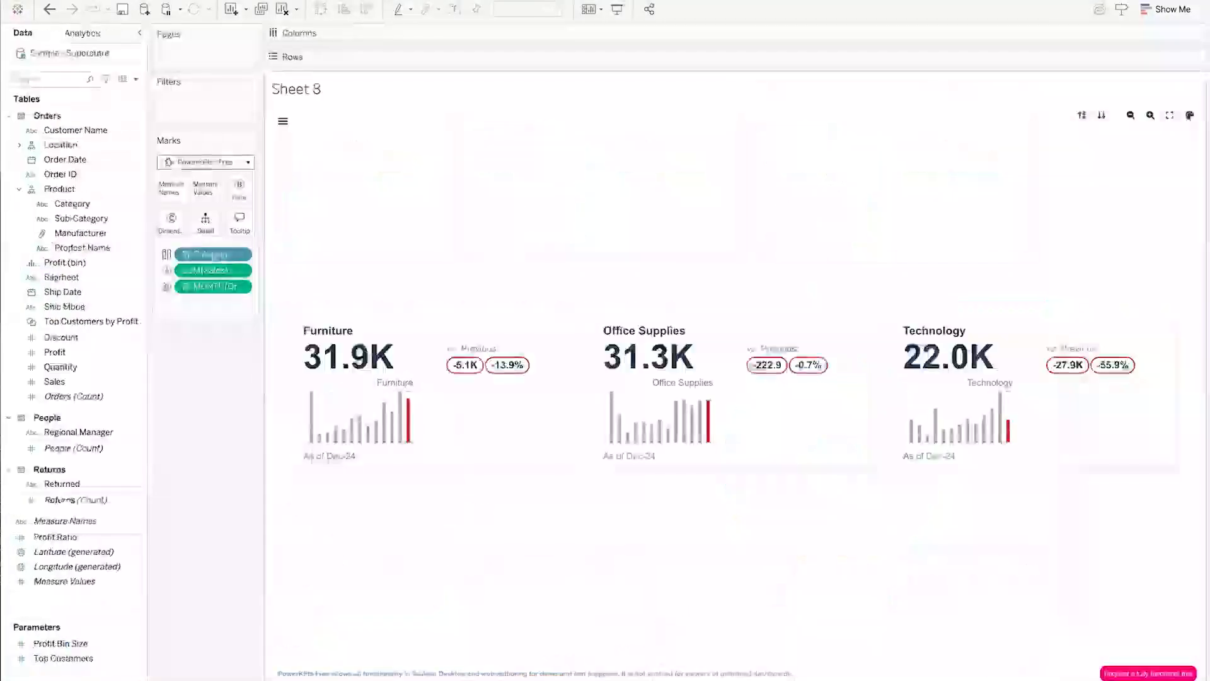
left_click(713, 679)
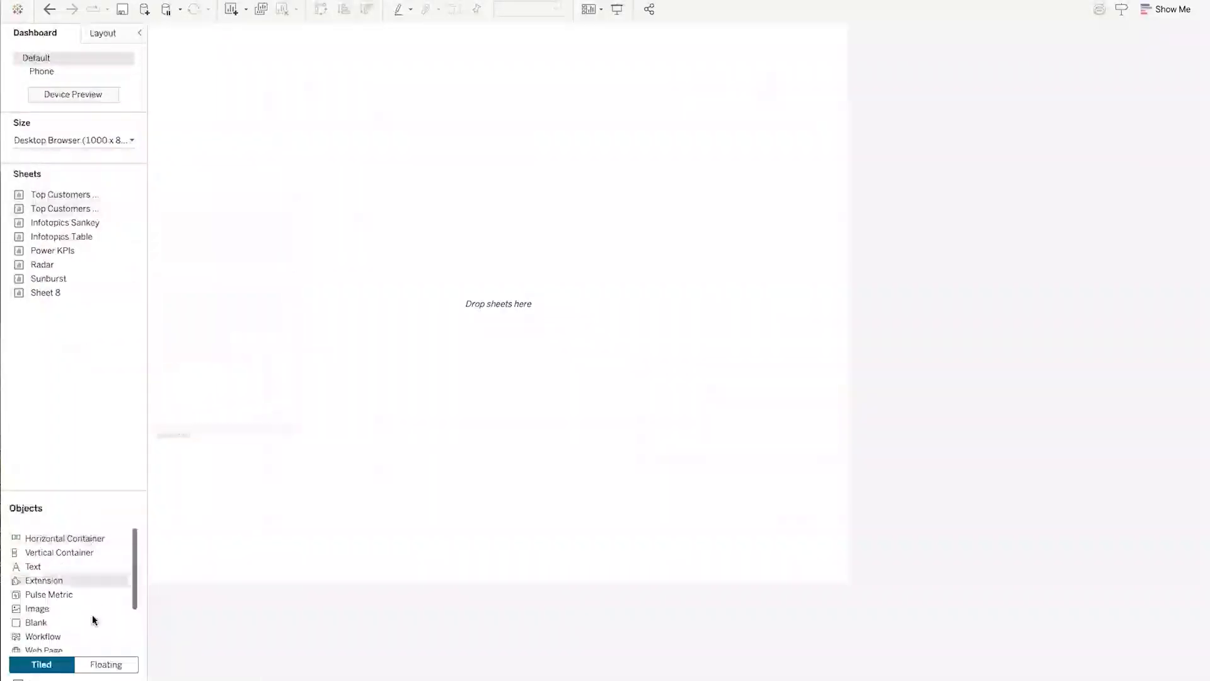
Add a floating layout container to the empty dashboard and place a tiled Blank object inside it
left_click(93, 667)
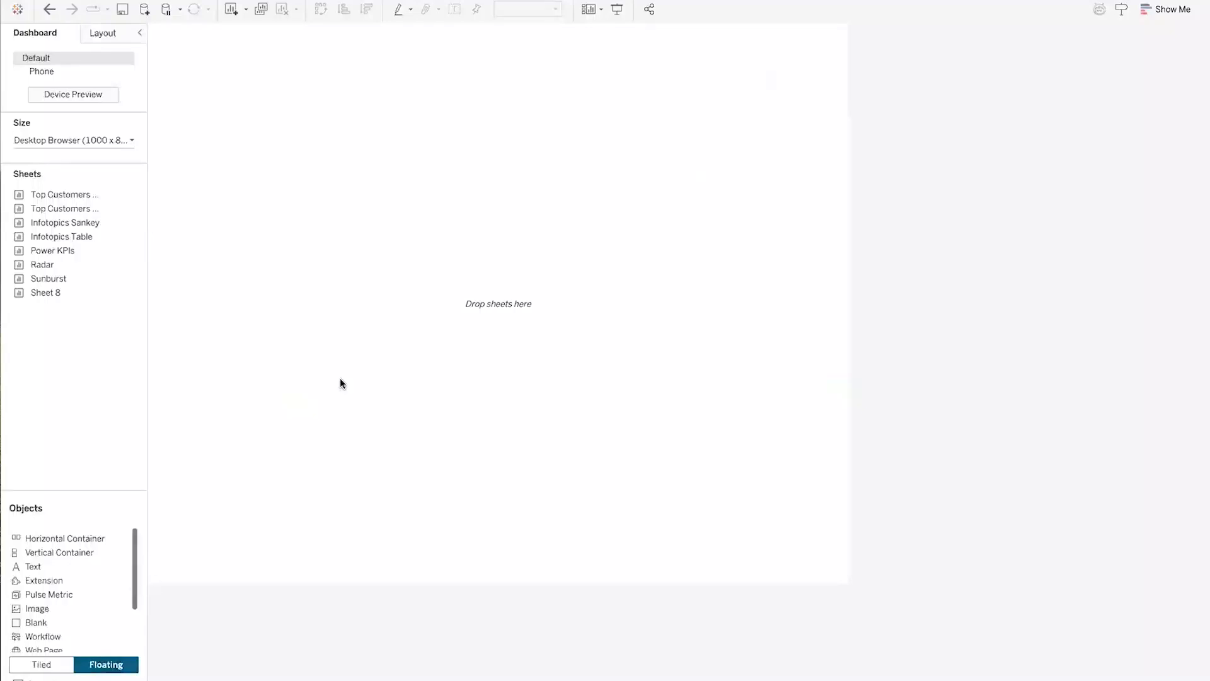
left_click_drag(39, 539, 222, 88)
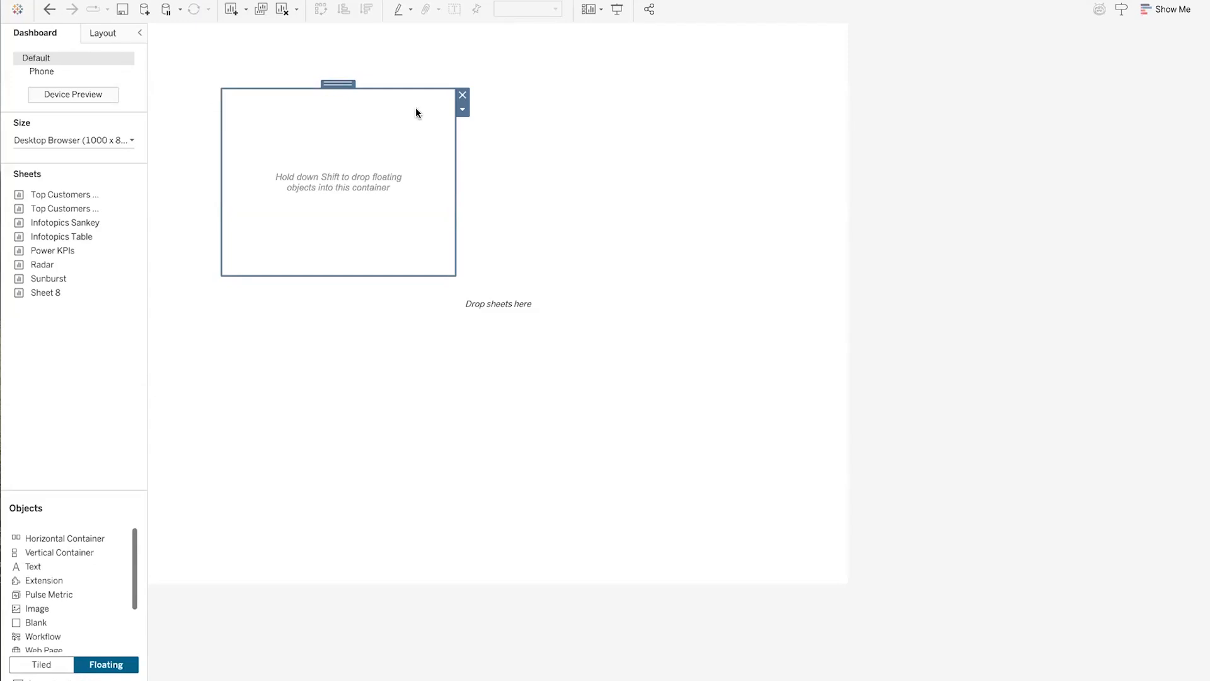
left_click(41, 664)
left_click_drag(33, 612, 298, 194)
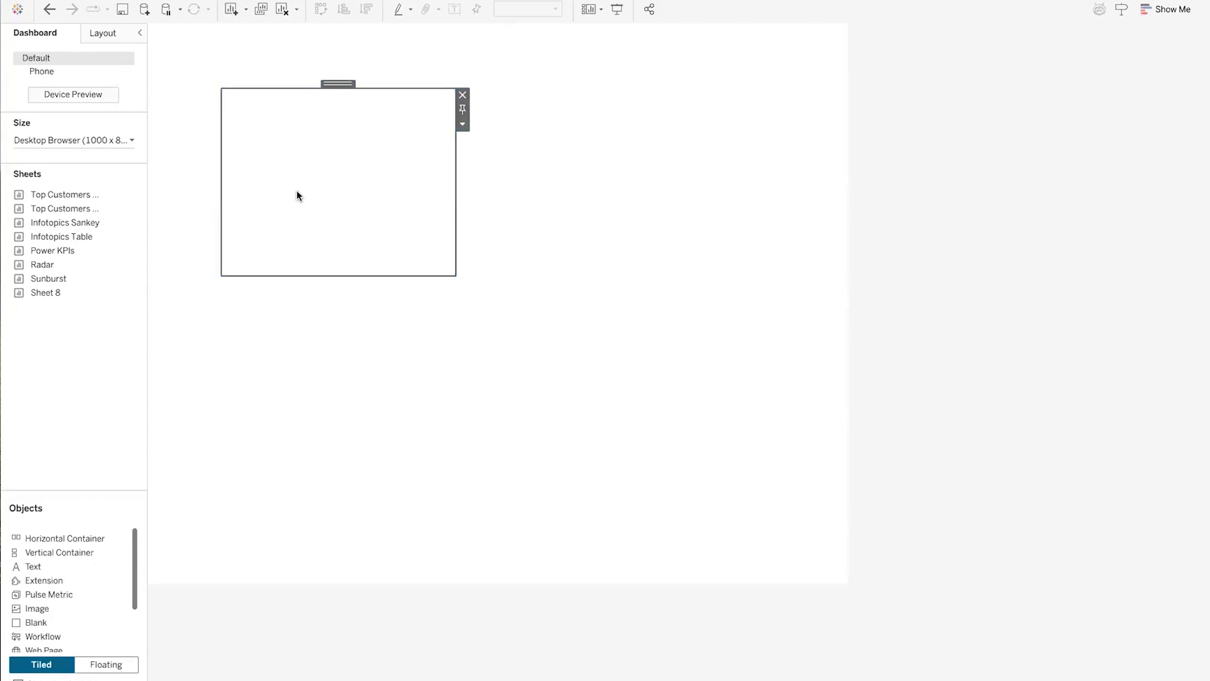
Set the floating container to distribute its contents evenly
left_click(340, 82)
left_click(462, 110)
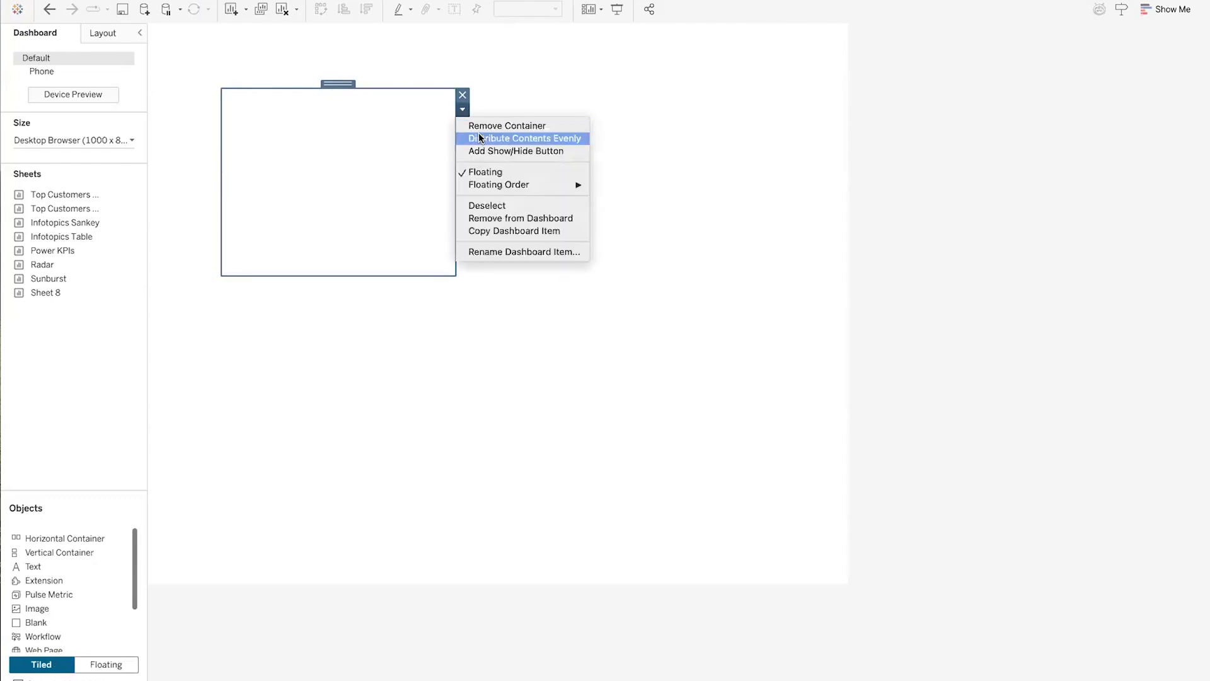
left_click(479, 138)
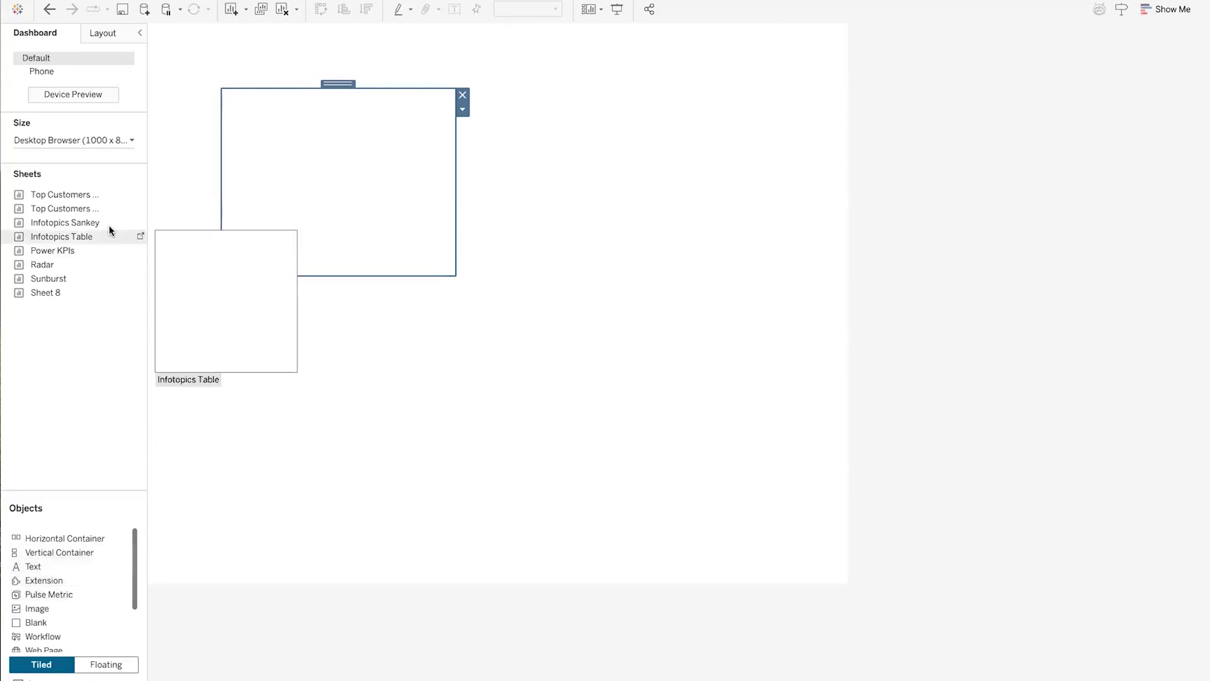
mouse_move(67, 192)
left_click(48, 195)
left_click_drag(309, 250, 309, 200)
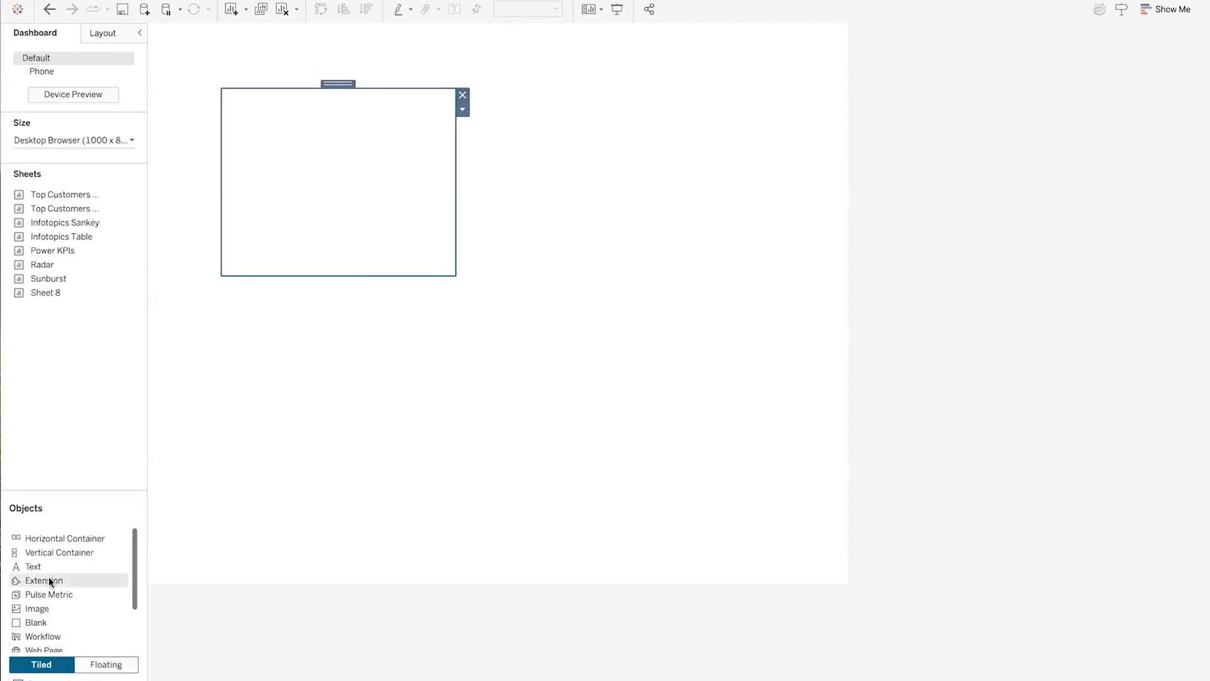
Add a second floating layout container below the first one
left_click(102, 666)
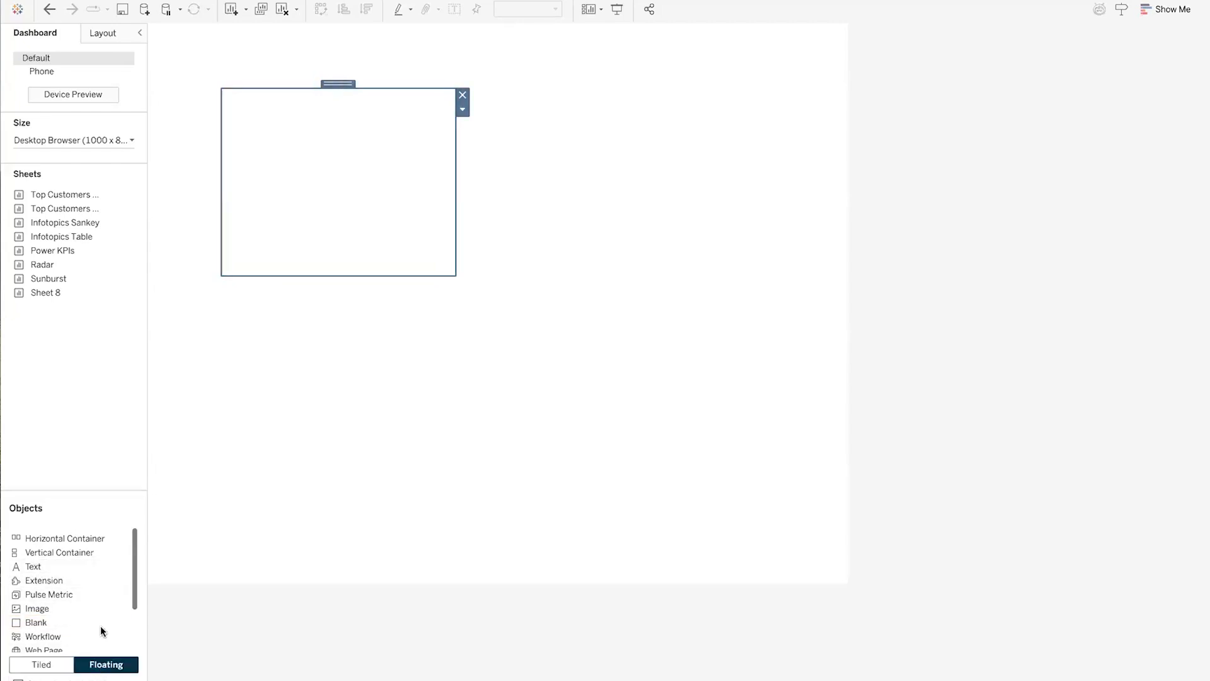
left_click_drag(44, 533, 231, 365)
left_click(469, 366)
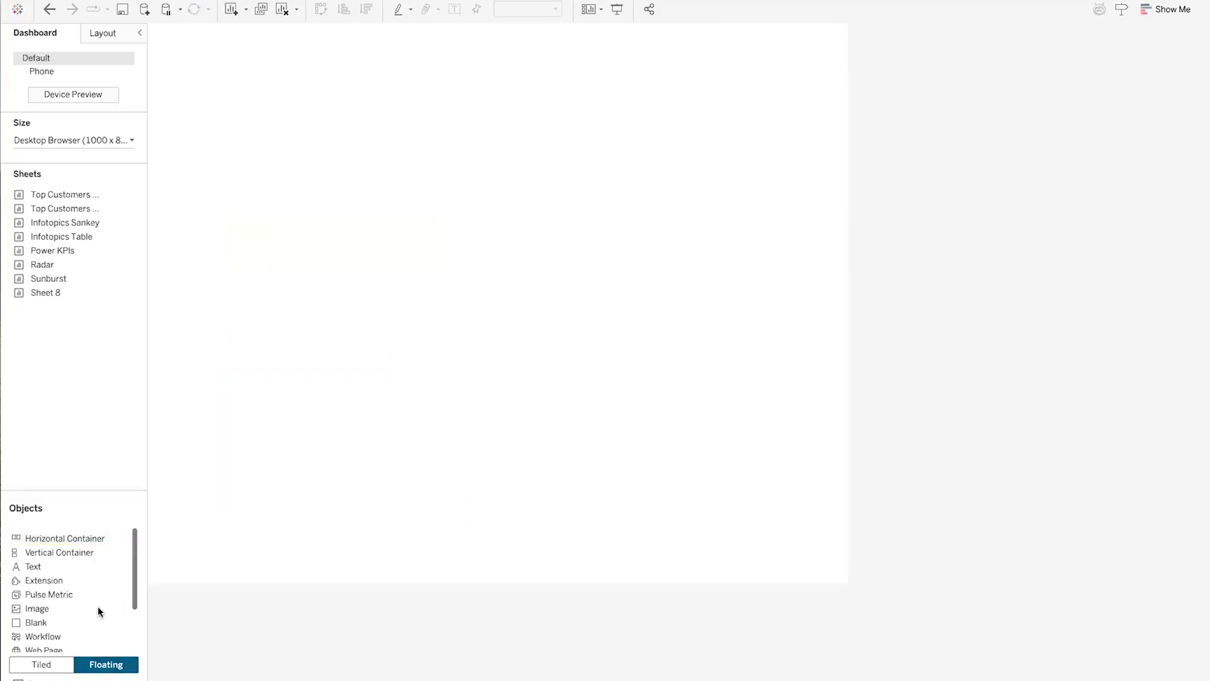
Nest a tiled Horizontal Container above the Blank in the first floating container and select the parent container
left_click(36, 664)
left_click_drag(32, 534, 317, 127)
left_click(297, 229)
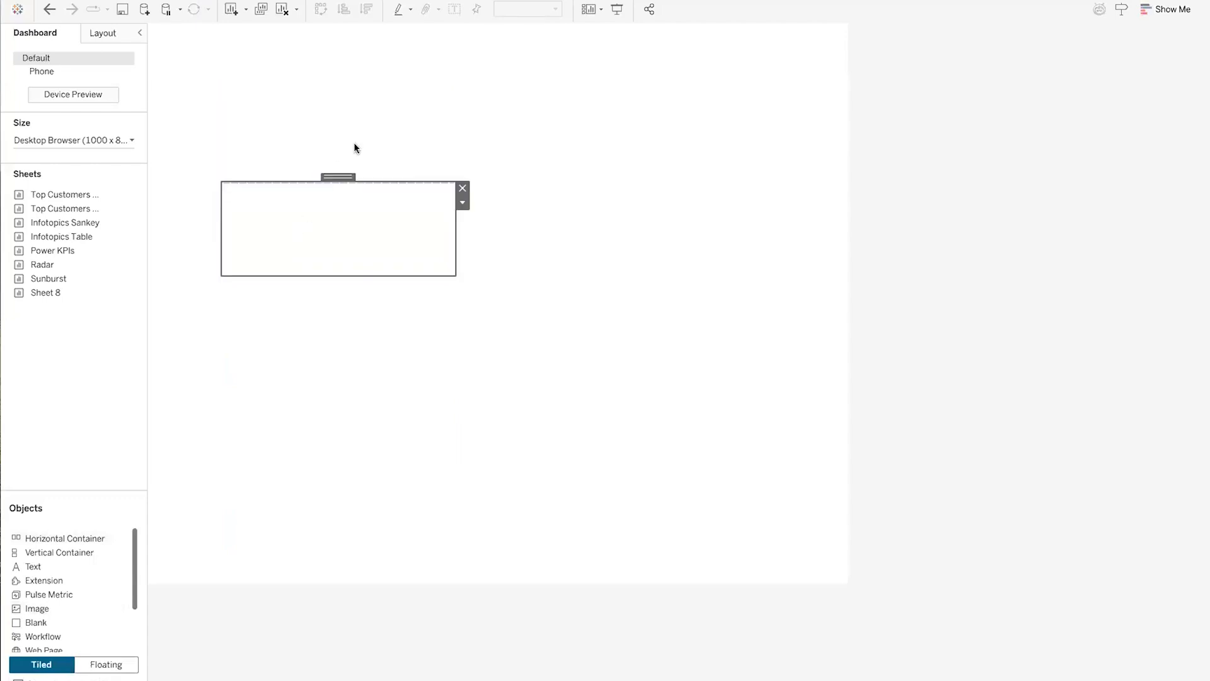
double_click(339, 178)
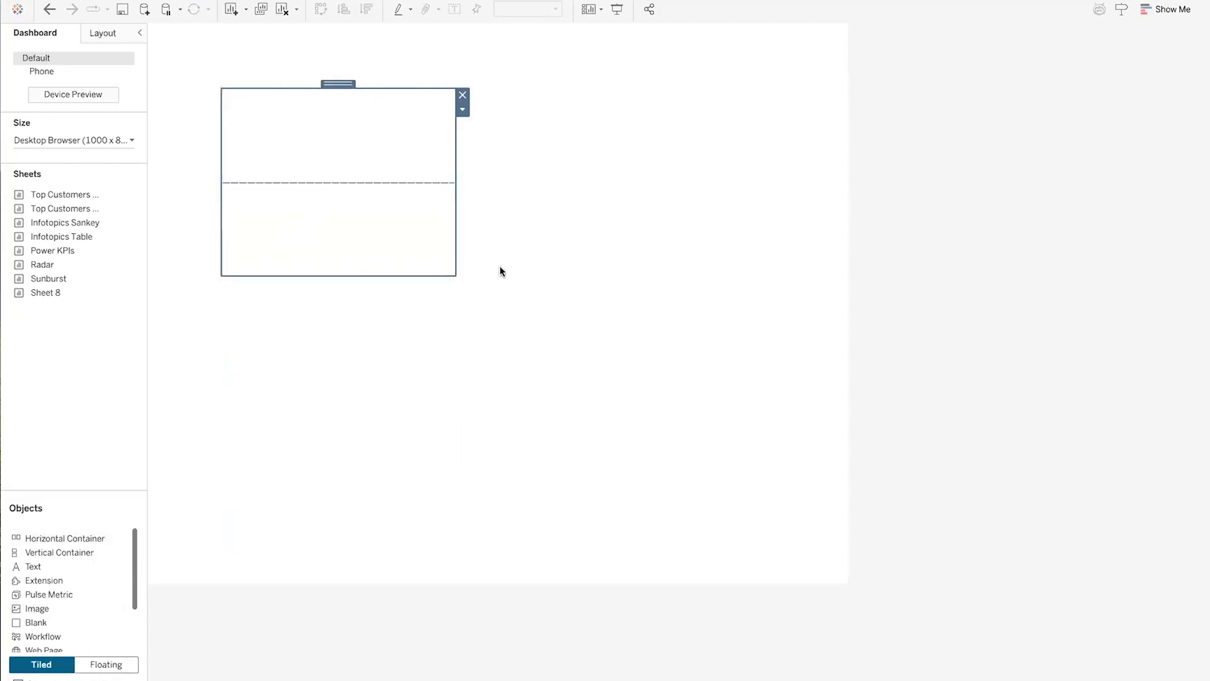
Enlarge the floating container to about 486 by 372 pixels and switch the selection between its Blank and the parent container
left_click_drag(455, 275, 563, 350)
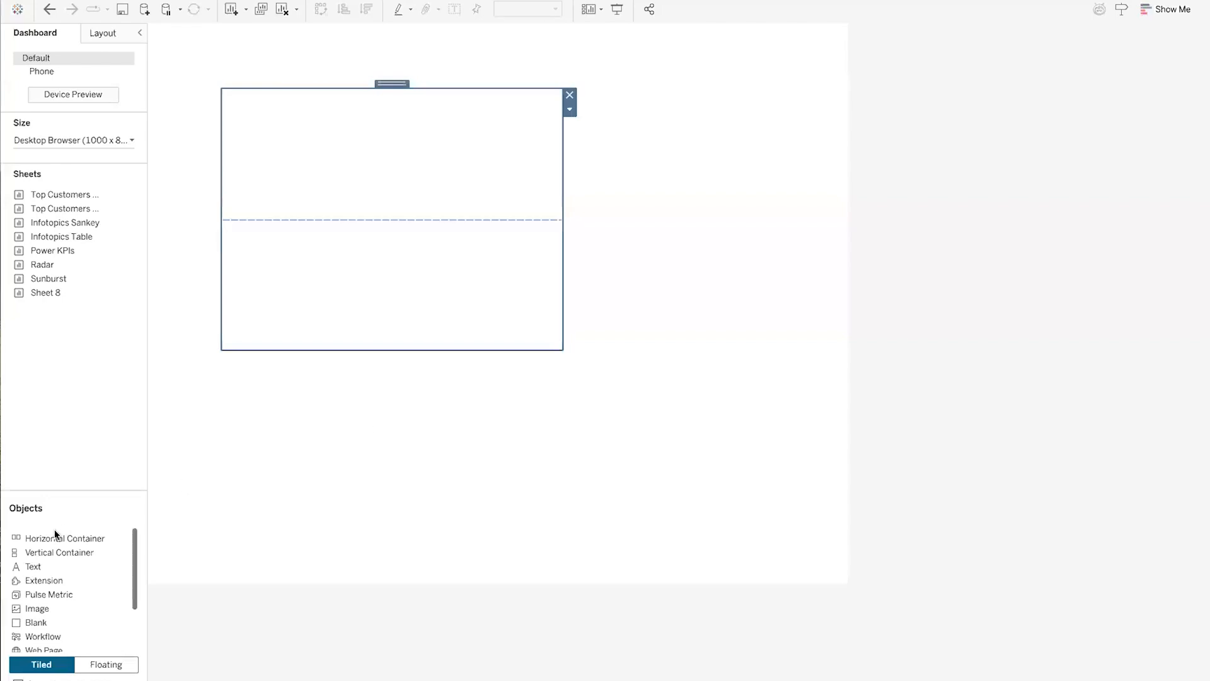
left_click_drag(39, 539, 338, 268)
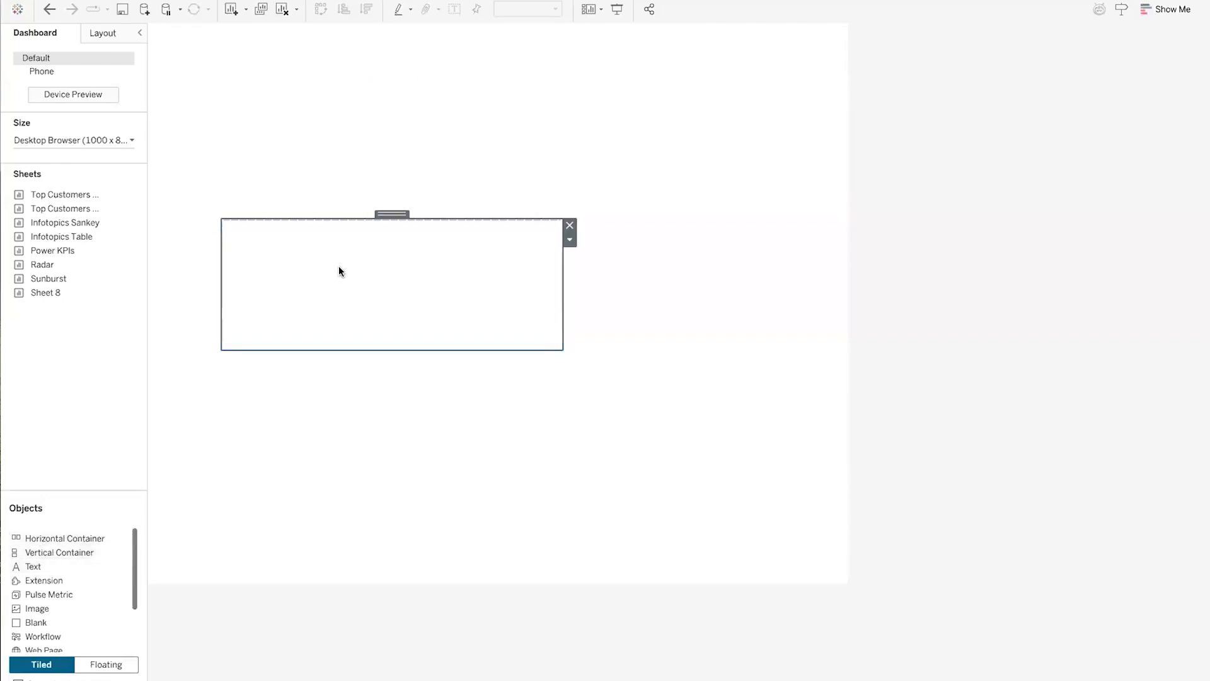
double_click(390, 214)
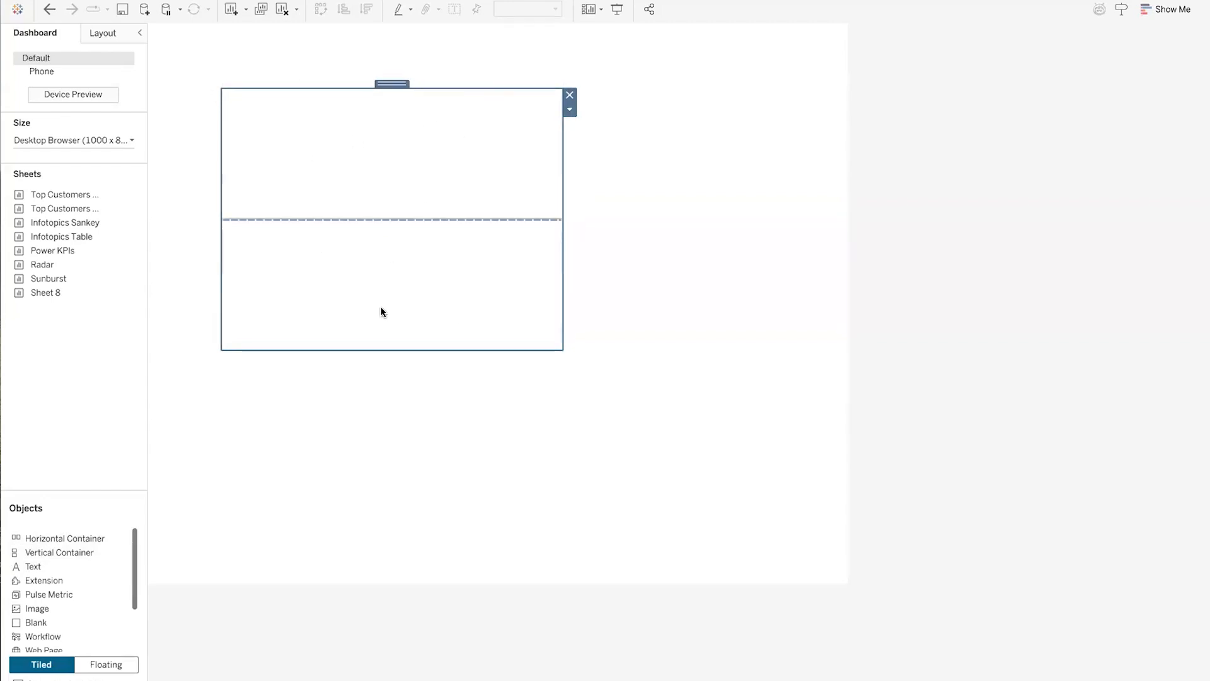
left_click(339, 259)
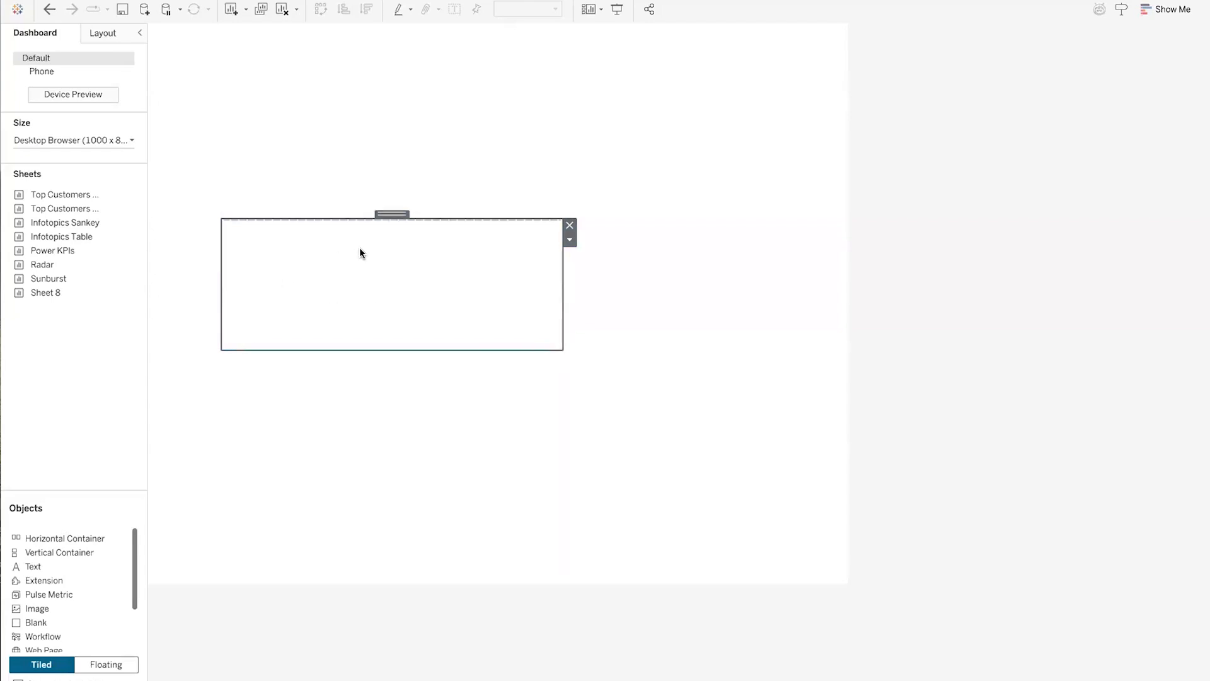
double_click(389, 215)
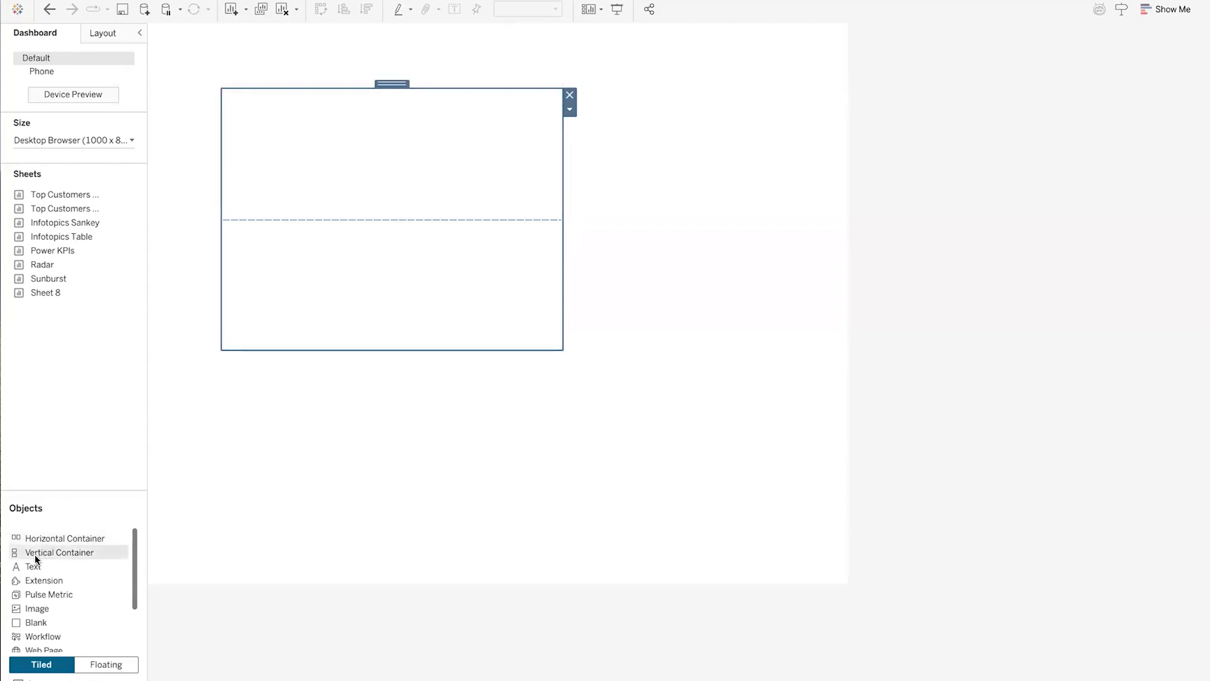
left_click_drag(37, 553, 359, 160)
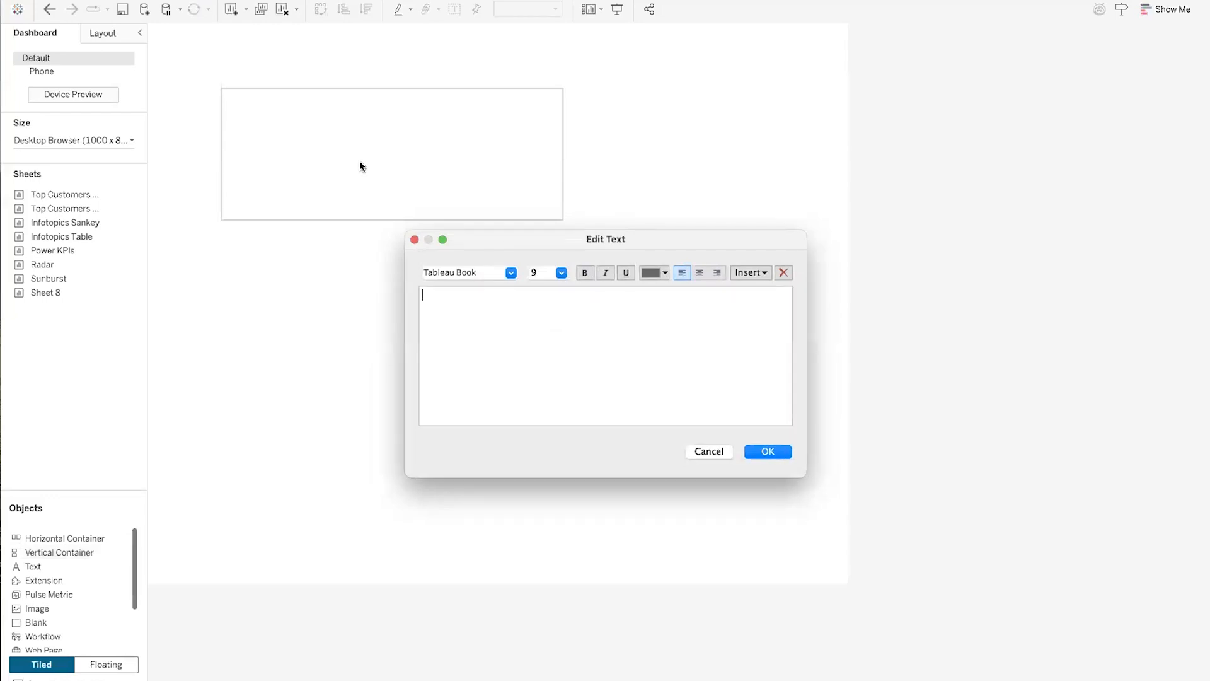
left_click(710, 451)
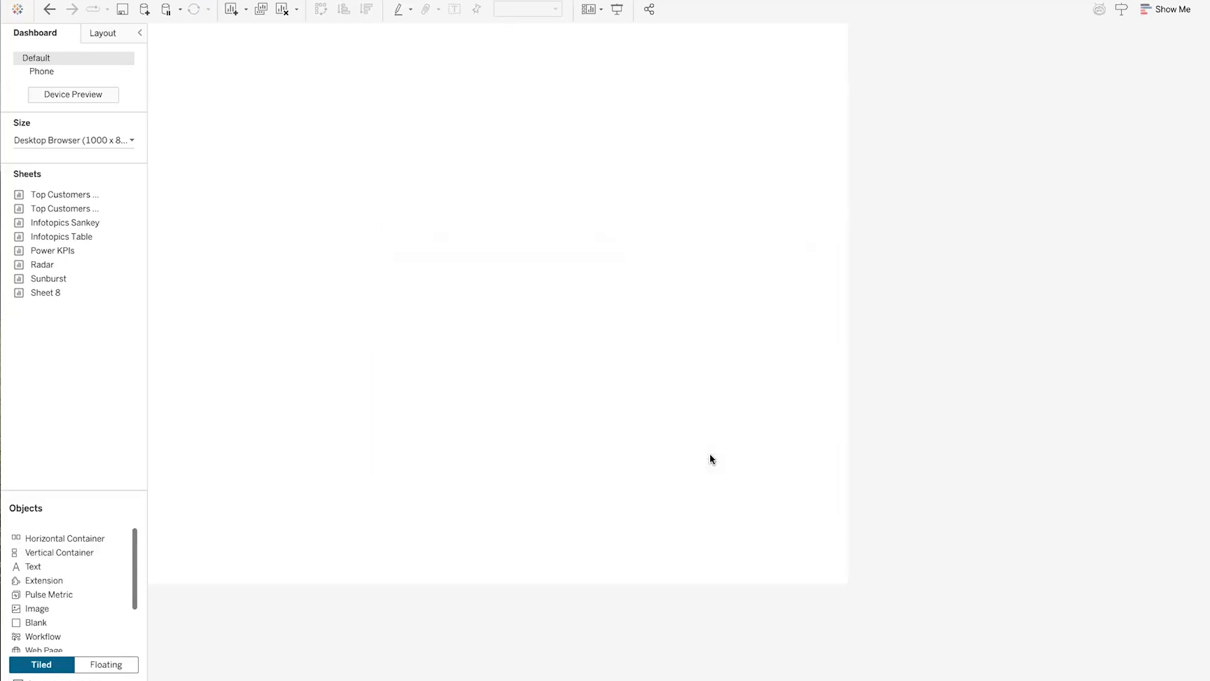
left_click(459, 275)
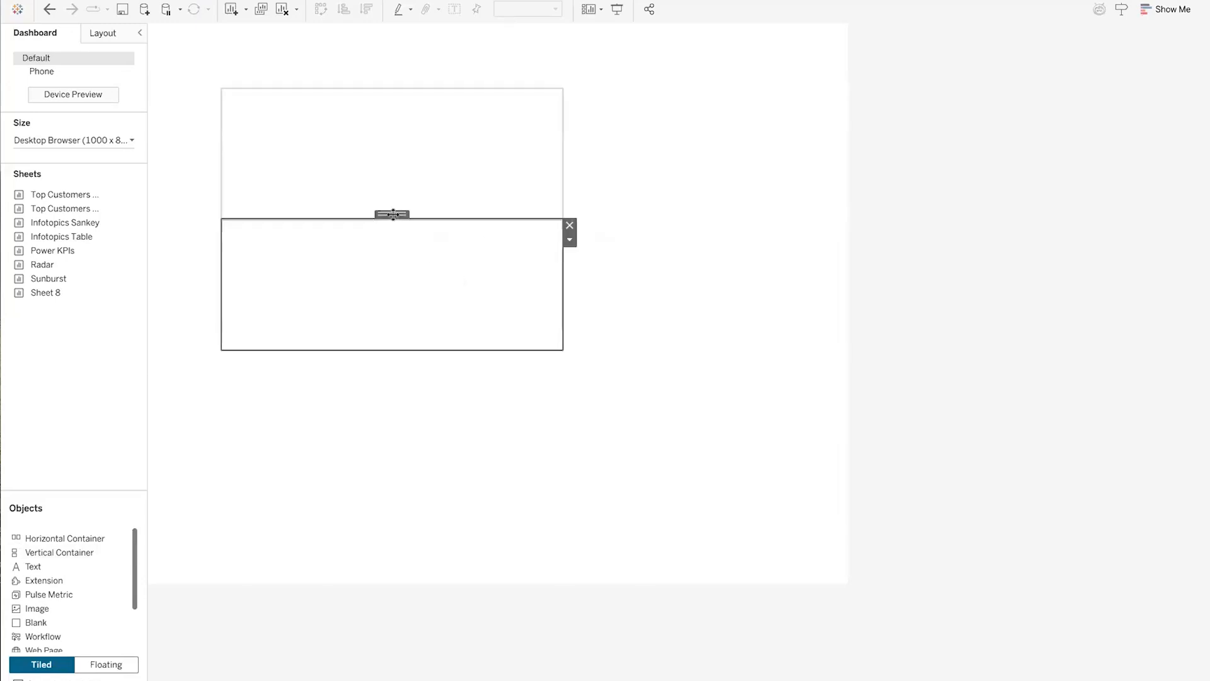
double_click(392, 215)
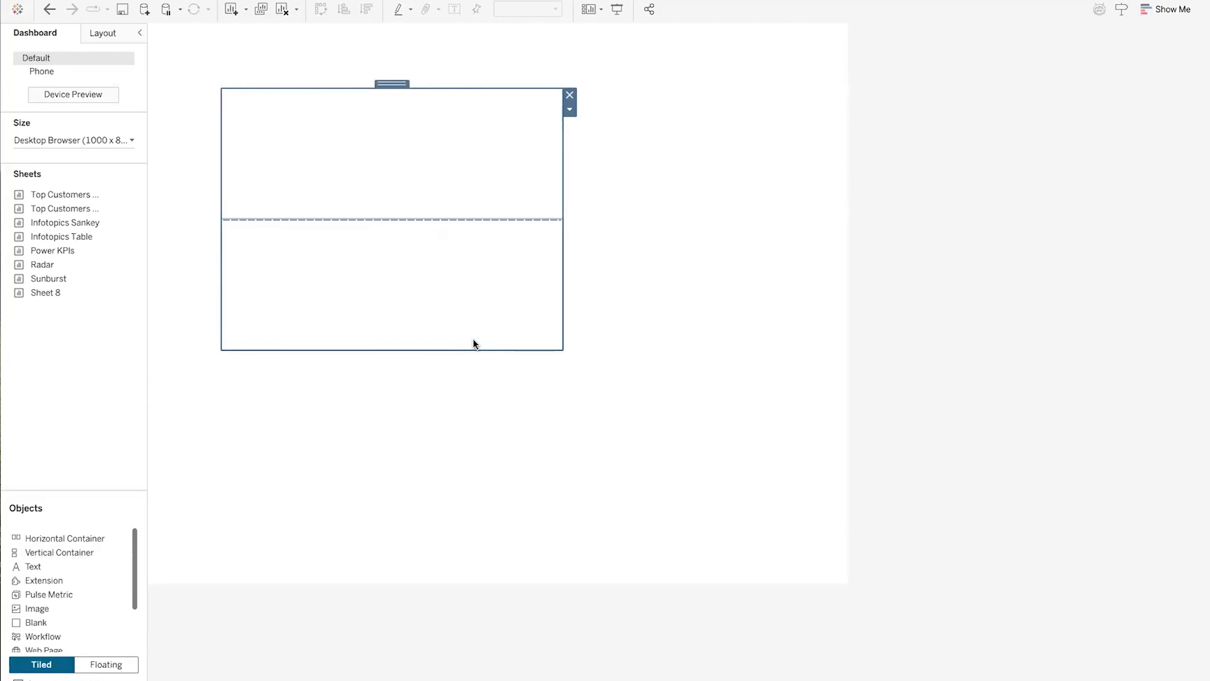
Examine the layout properties and item hierarchy of the Blank, the parent Vertical Container and the nested Horizontal Container
left_click(345, 289)
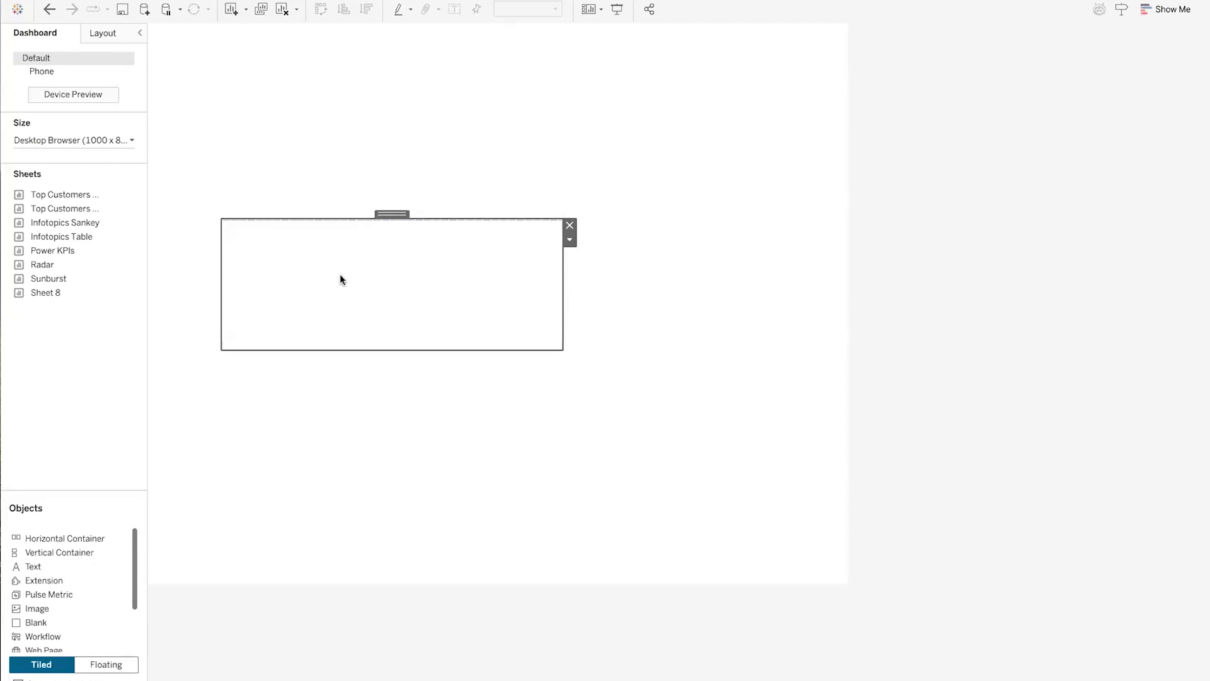
left_click(99, 34)
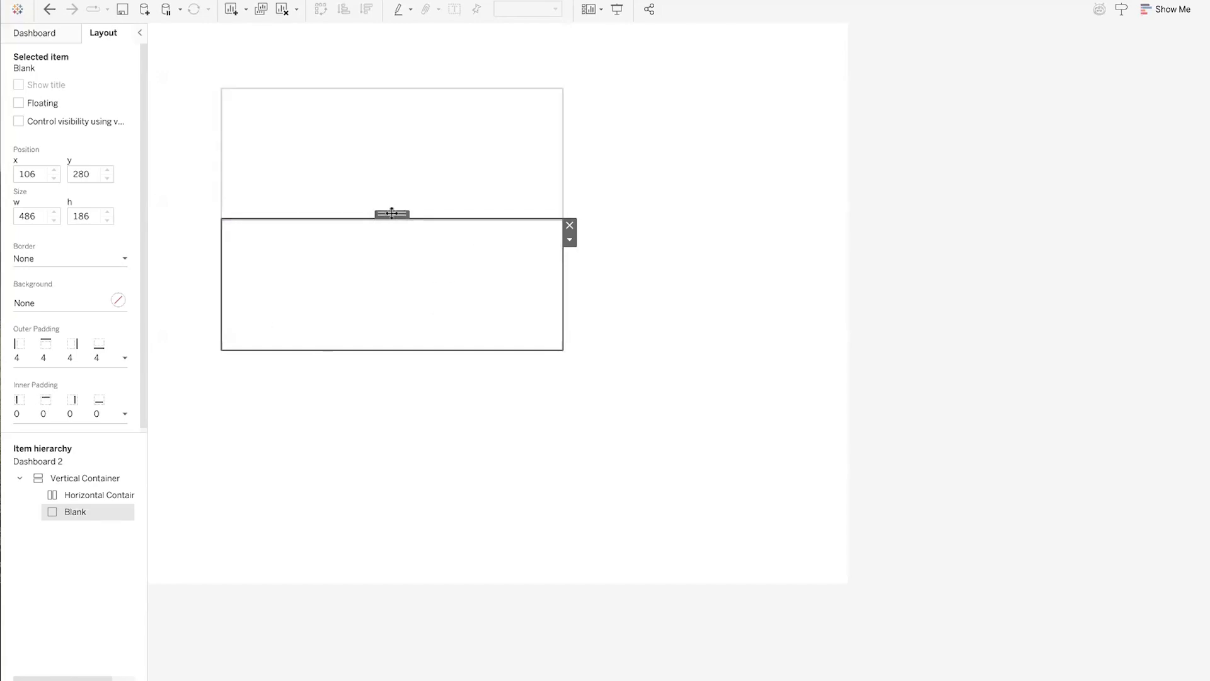
double_click(391, 213)
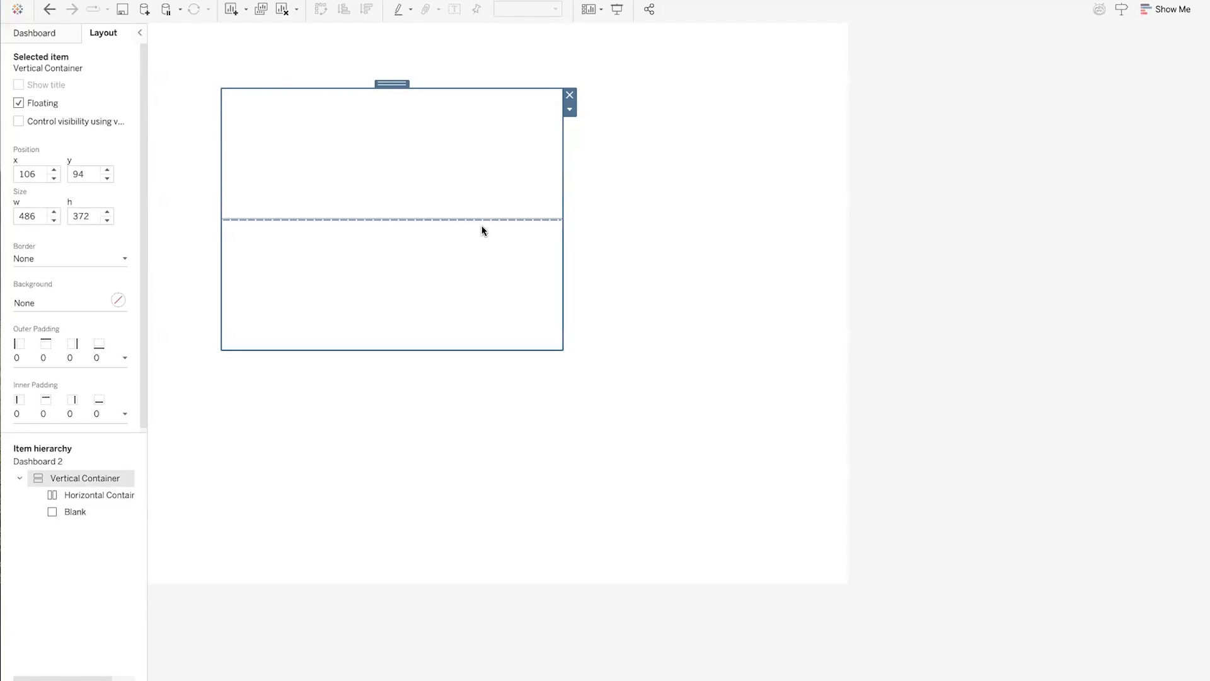
left_click(380, 266)
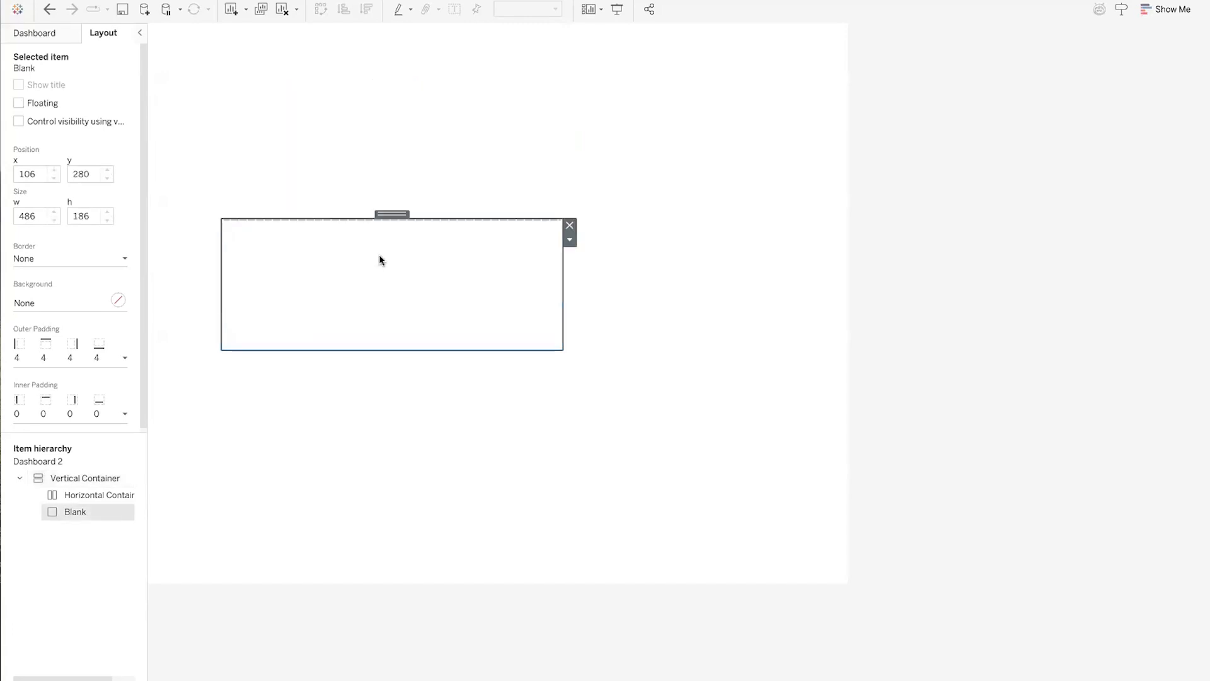
left_click(379, 165)
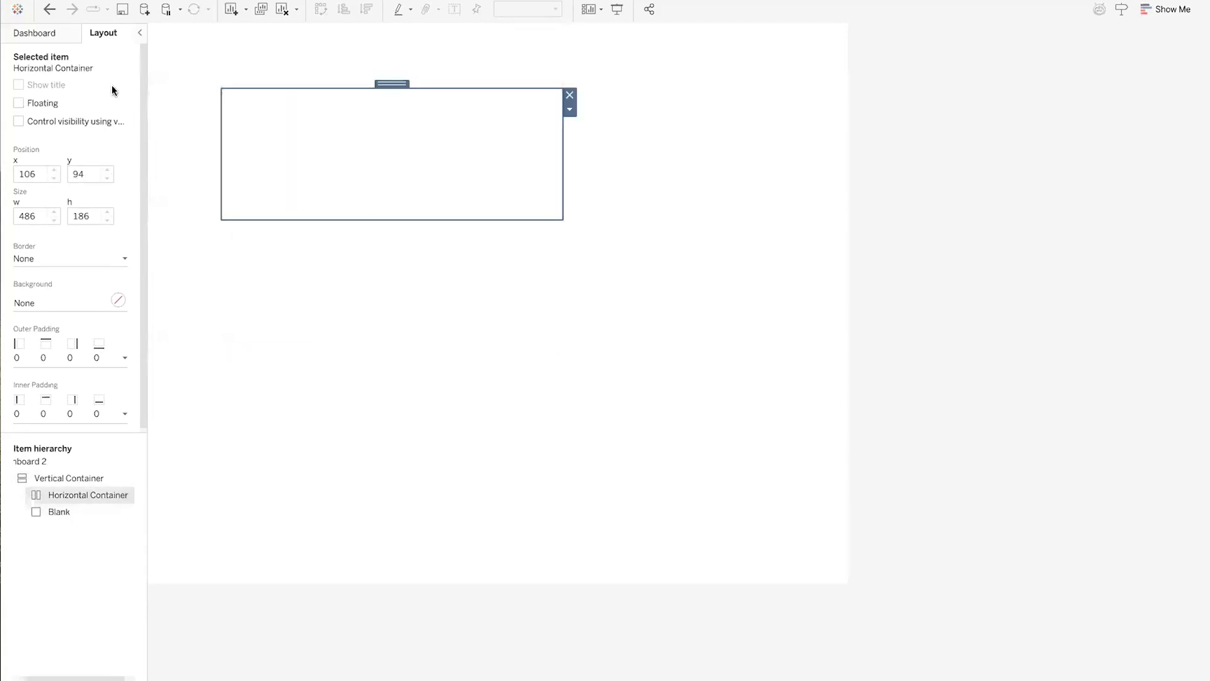
Select the parent floating container, shrink it and move it to the upper-left corner of the dashboard
left_click(48, 33)
left_click(392, 84)
left_click(385, 152)
left_click(391, 83)
left_click(382, 153)
double_click(390, 85)
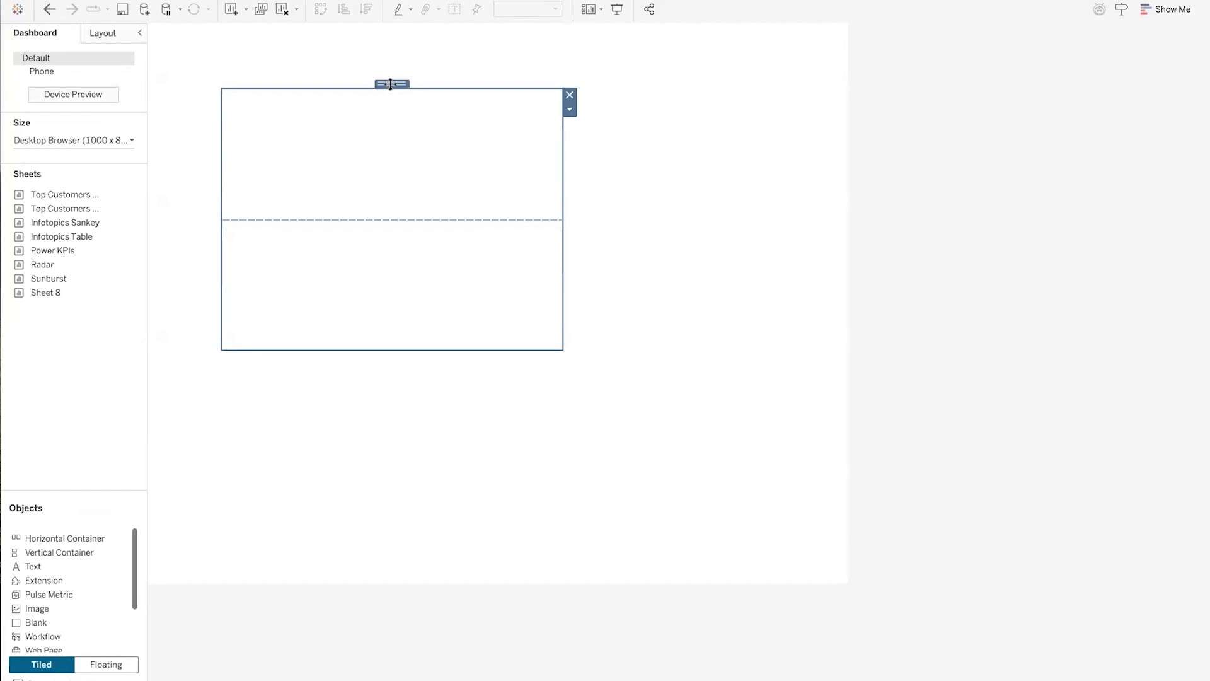
left_click_drag(563, 350, 413, 230)
left_click_drag(315, 84, 251, 36)
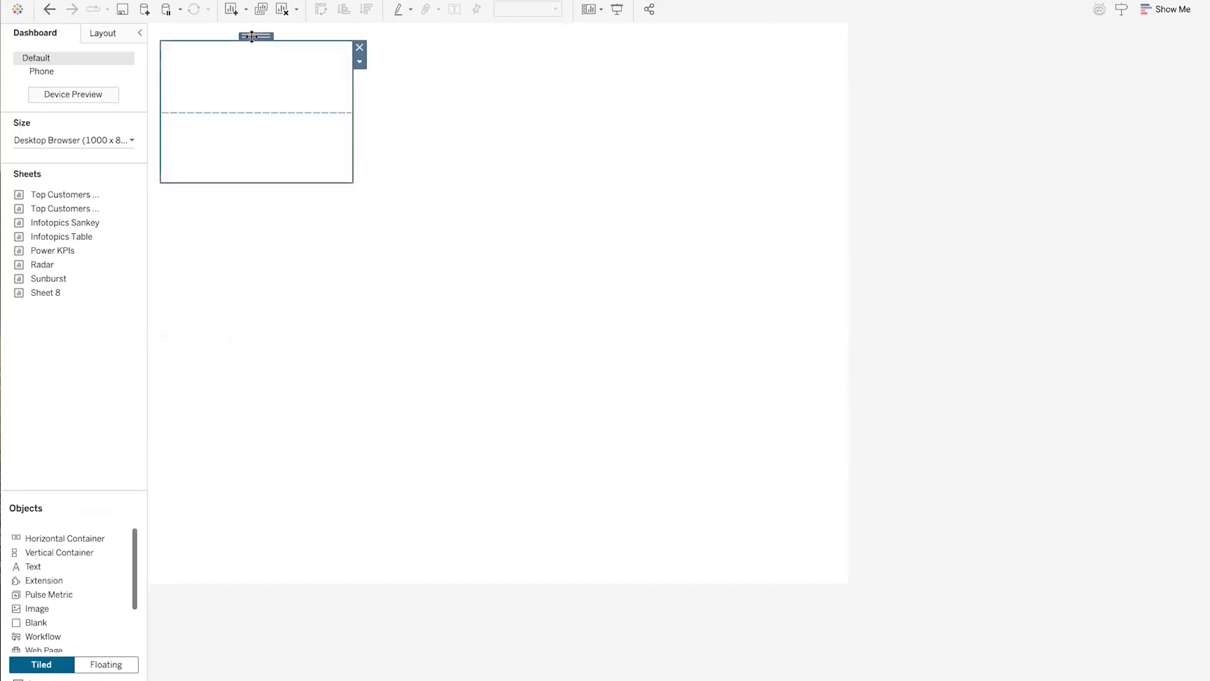
mouse_move(353, 183)
left_mouse_down()
mouse_move(499, 303)
mouse_move(373, 189)
left_mouse_up()
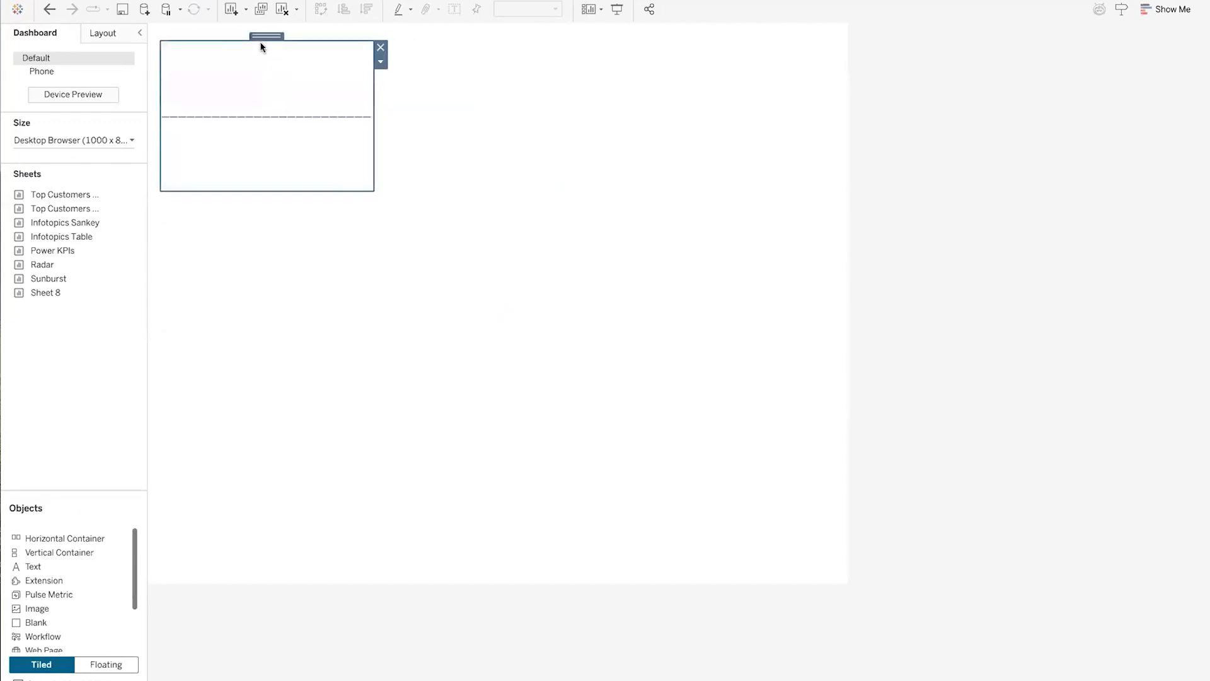
left_click_drag(265, 36, 244, 34)
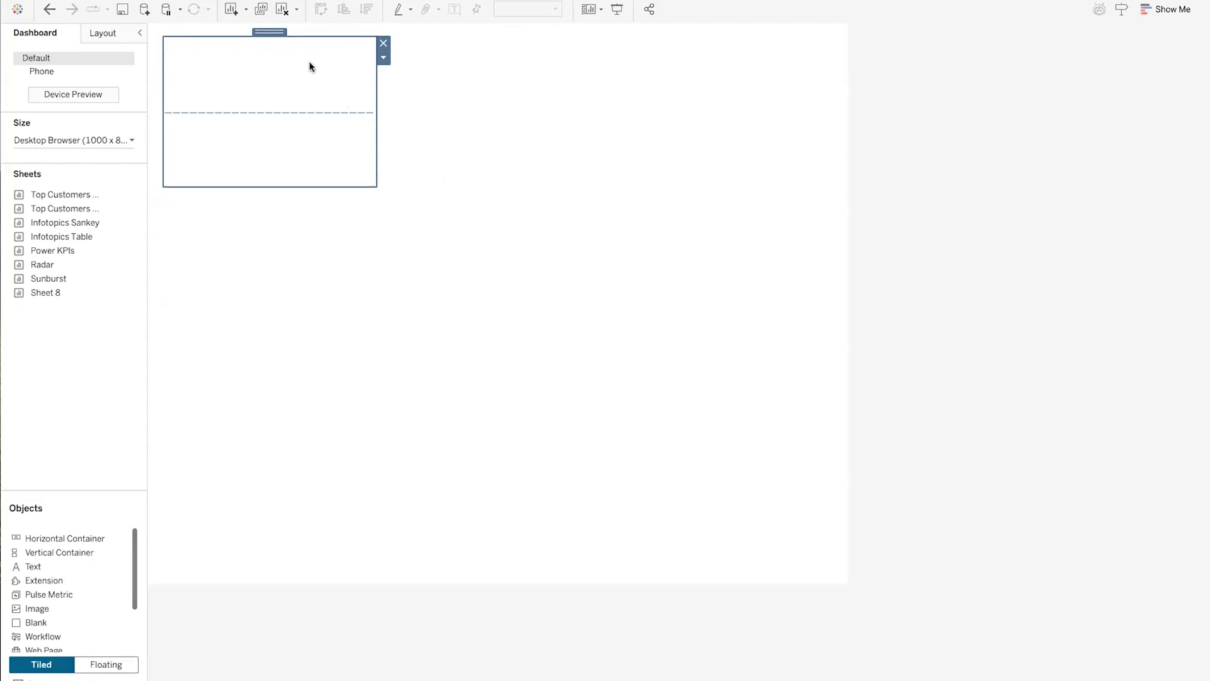
Place the Top Customers Sankey sheet in the floating container and remove the nested Horizontal Container and the Blank
left_click_drag(47, 192, 234, 109)
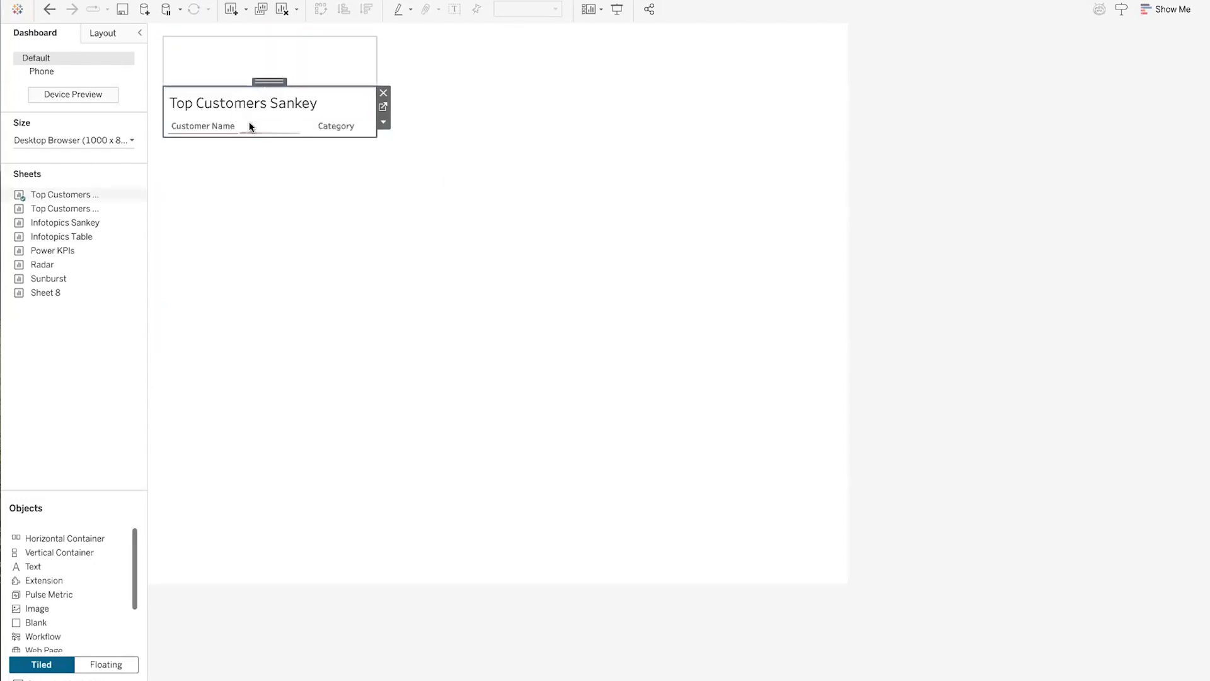
left_click(284, 63)
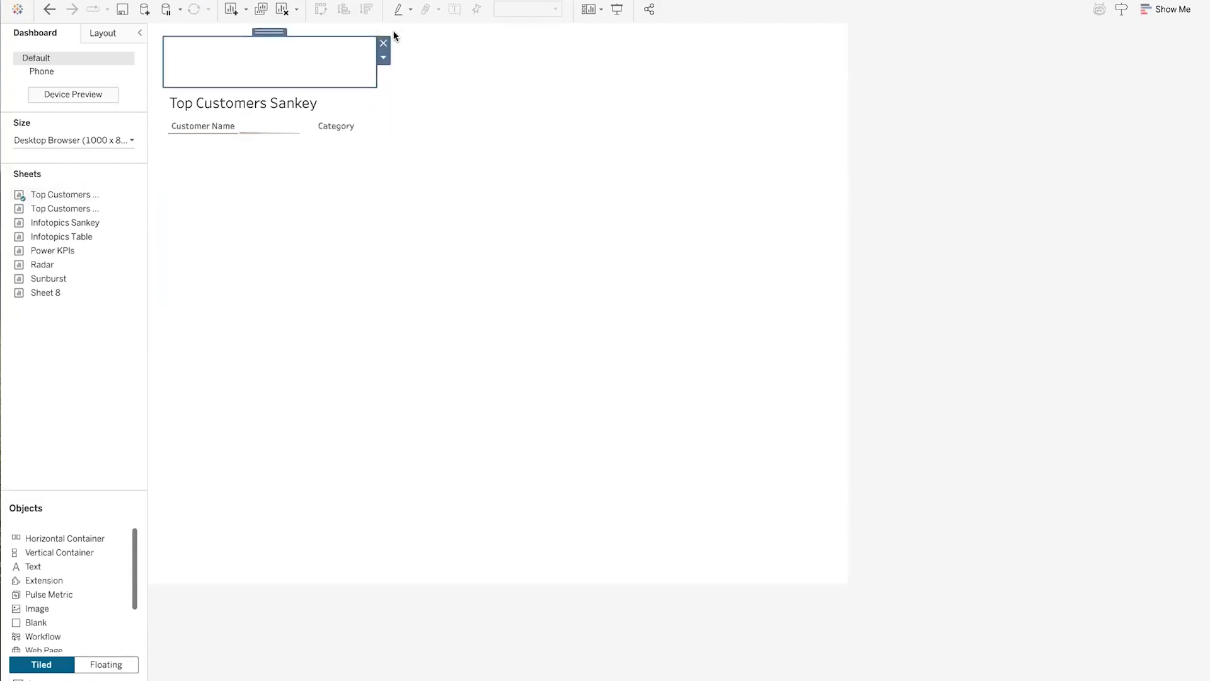
left_click(383, 39)
left_click(294, 137)
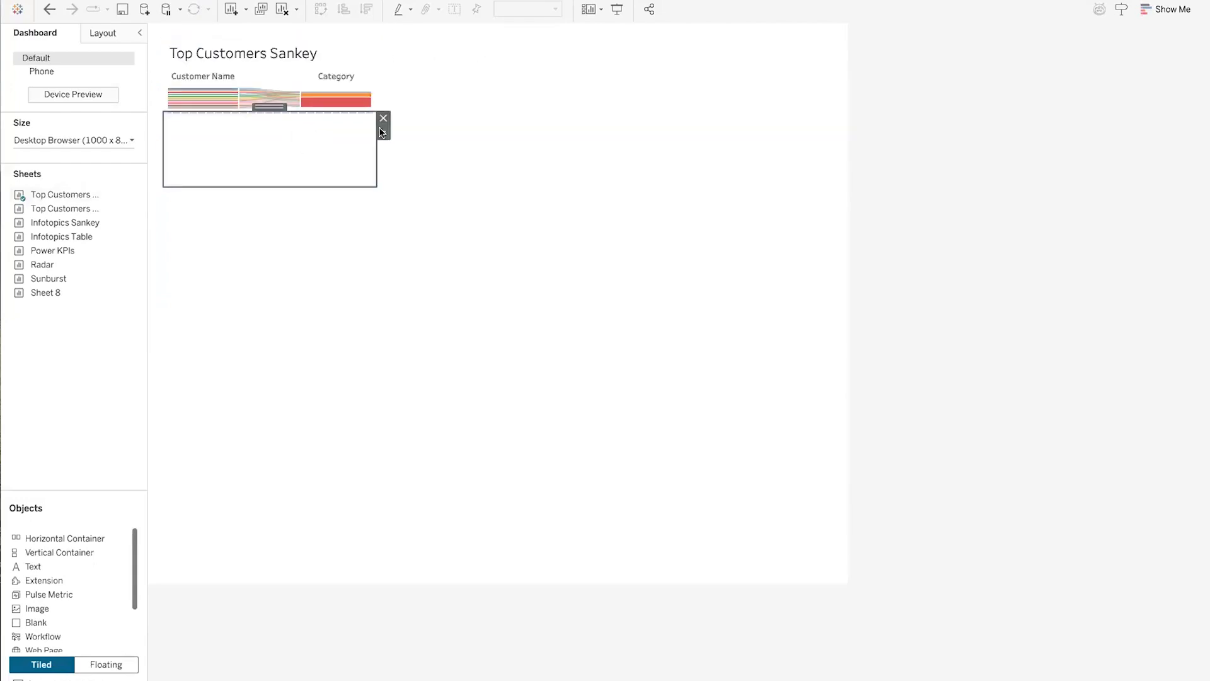
left_click(384, 120)
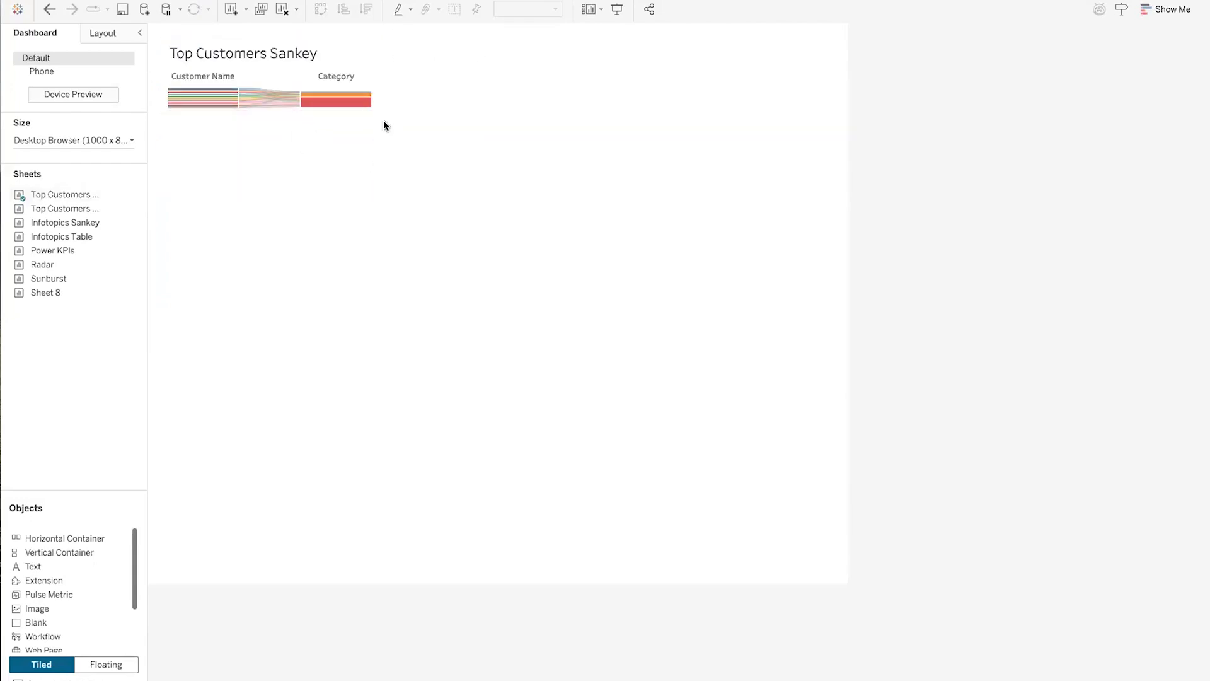
left_click(328, 55)
double_click(265, 31)
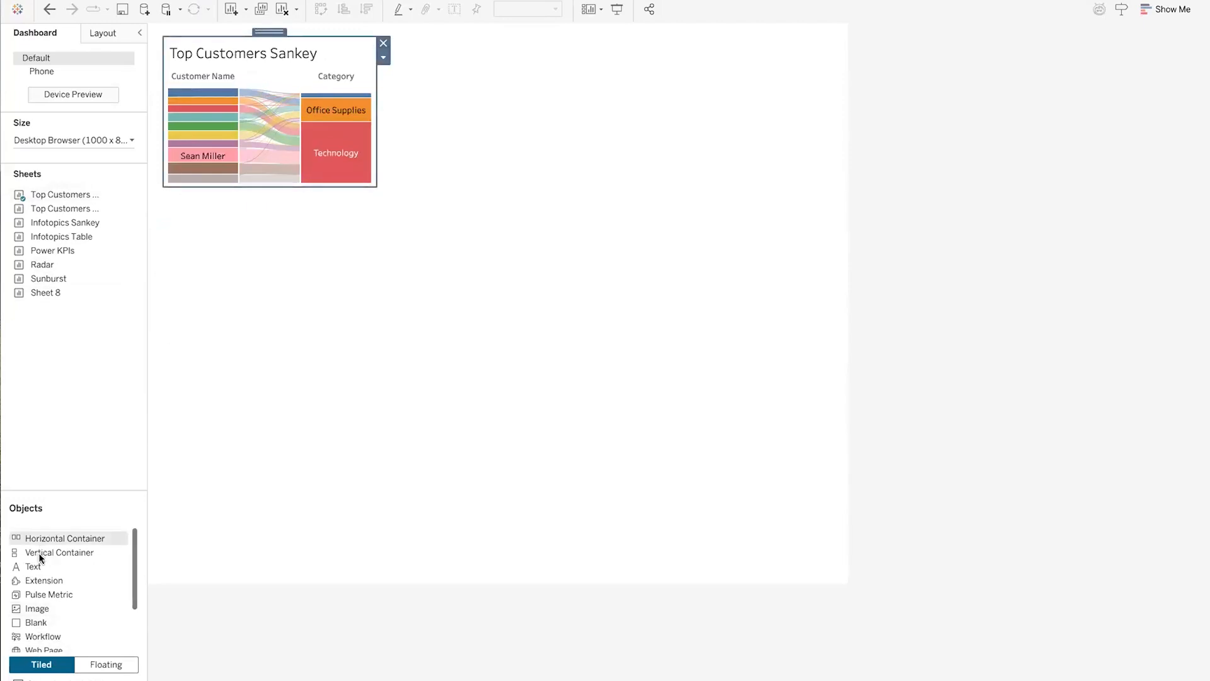
Add the Top Customers Table as a floating sheet beside the Sankey container and resize both so their lower edges align
left_click(113, 664)
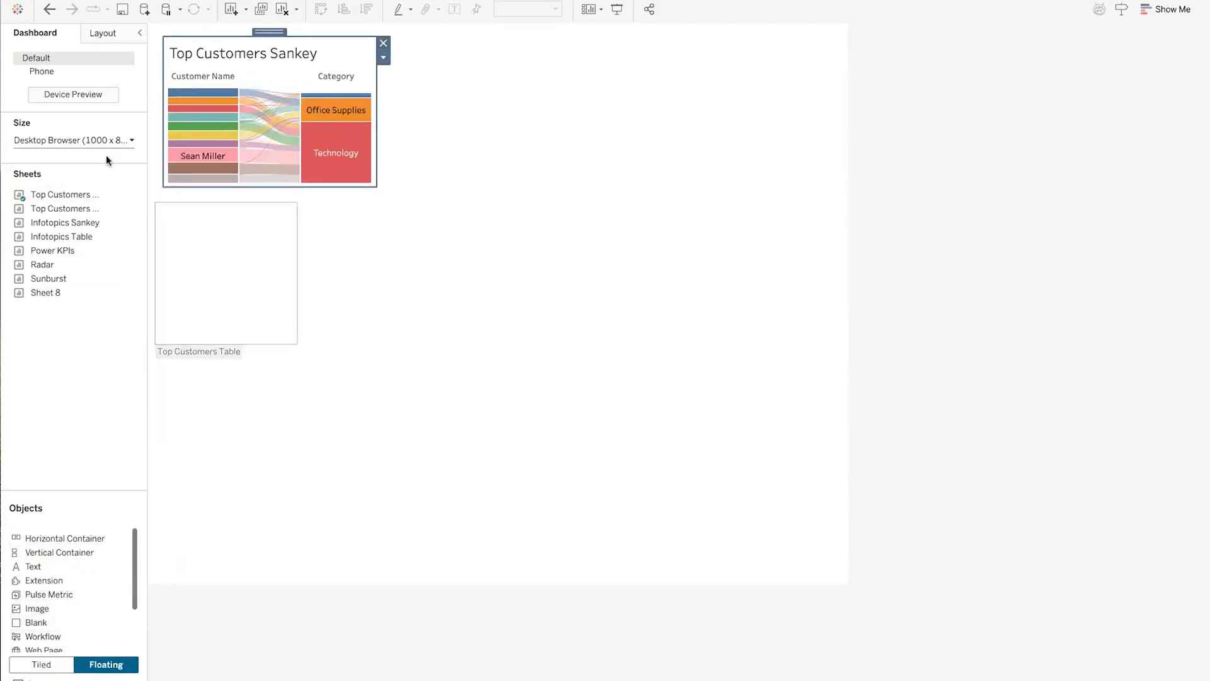
left_click_drag(92, 203, 394, 39)
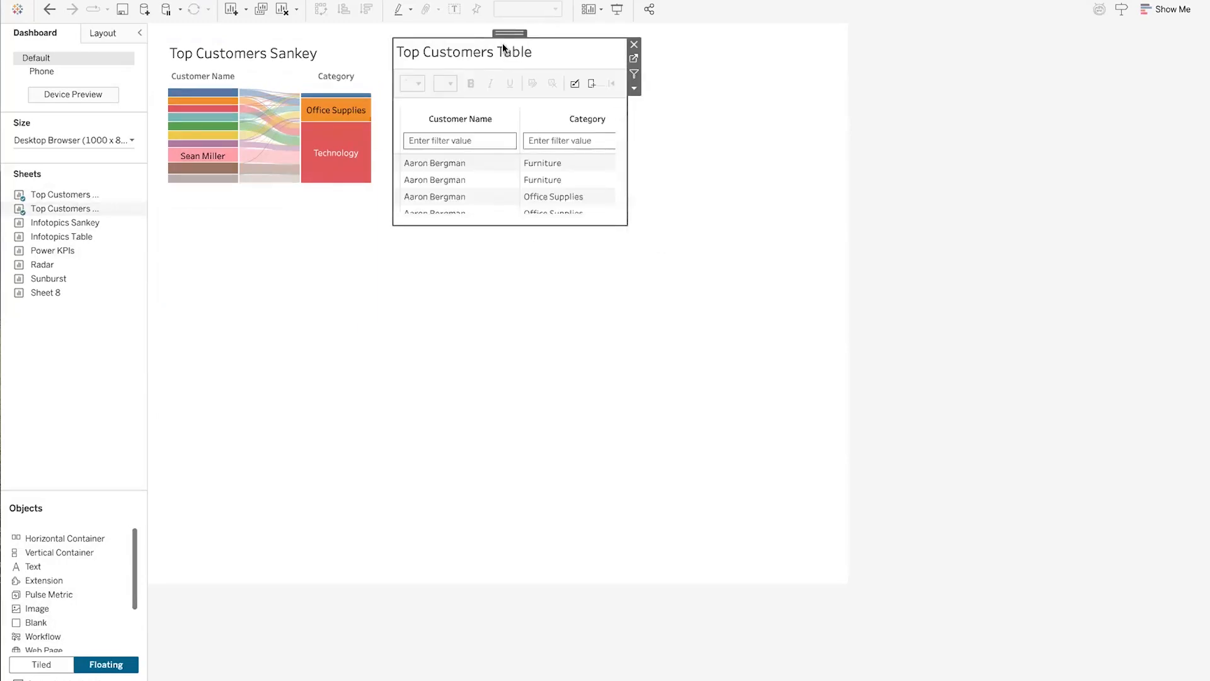
left_click(339, 165)
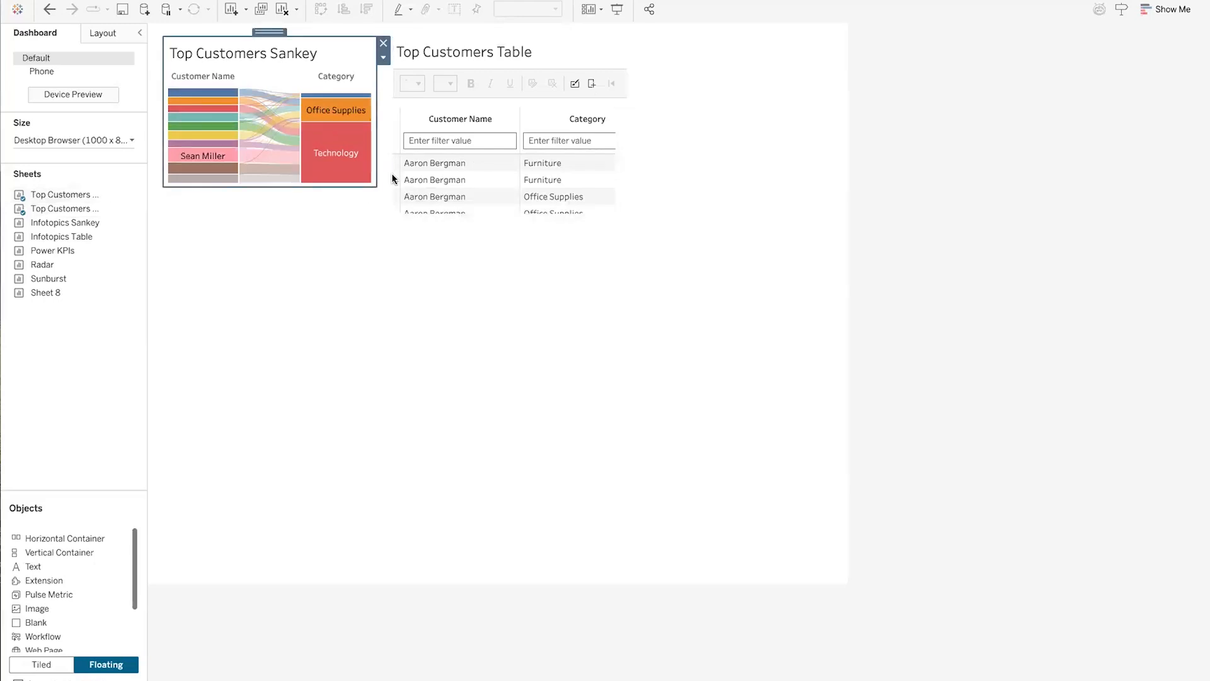
left_click_drag(377, 188, 388, 214)
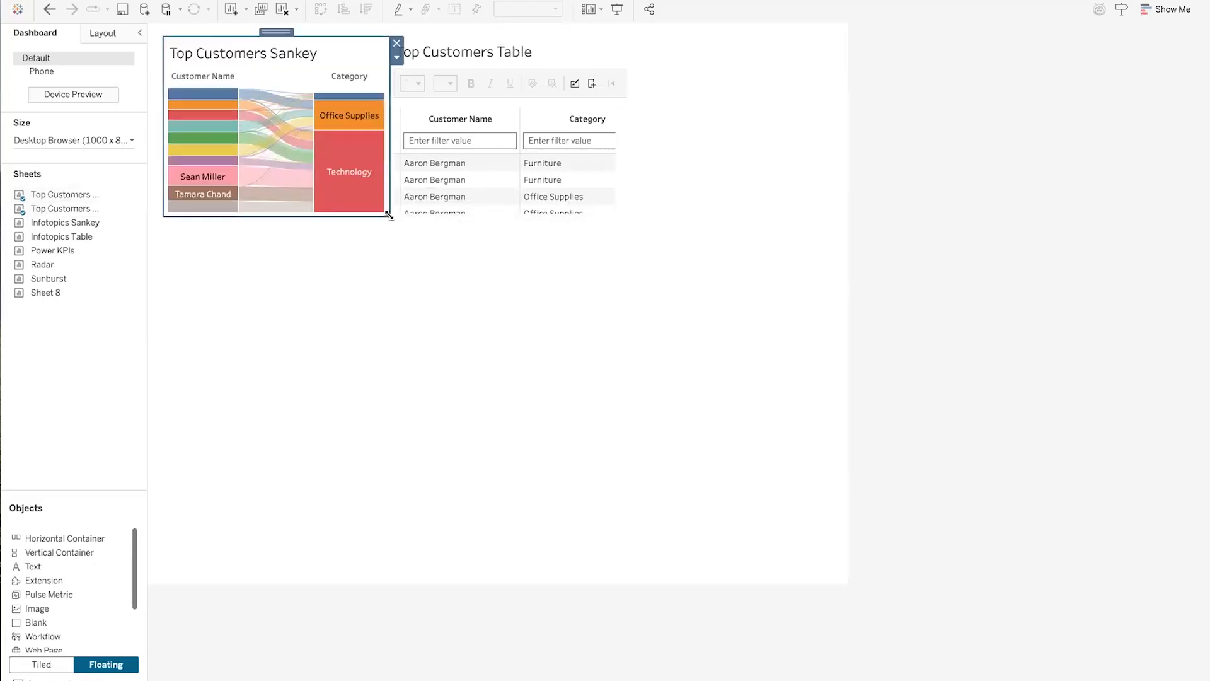
left_click(546, 44)
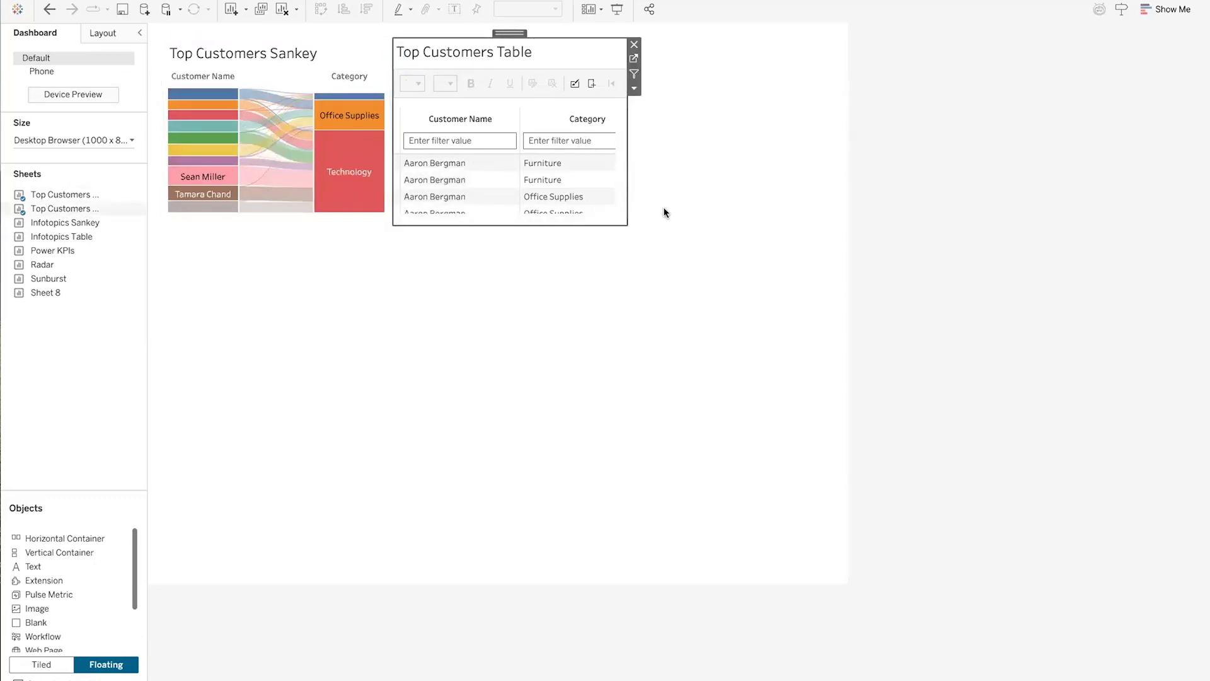
left_click_drag(627, 227, 626, 216)
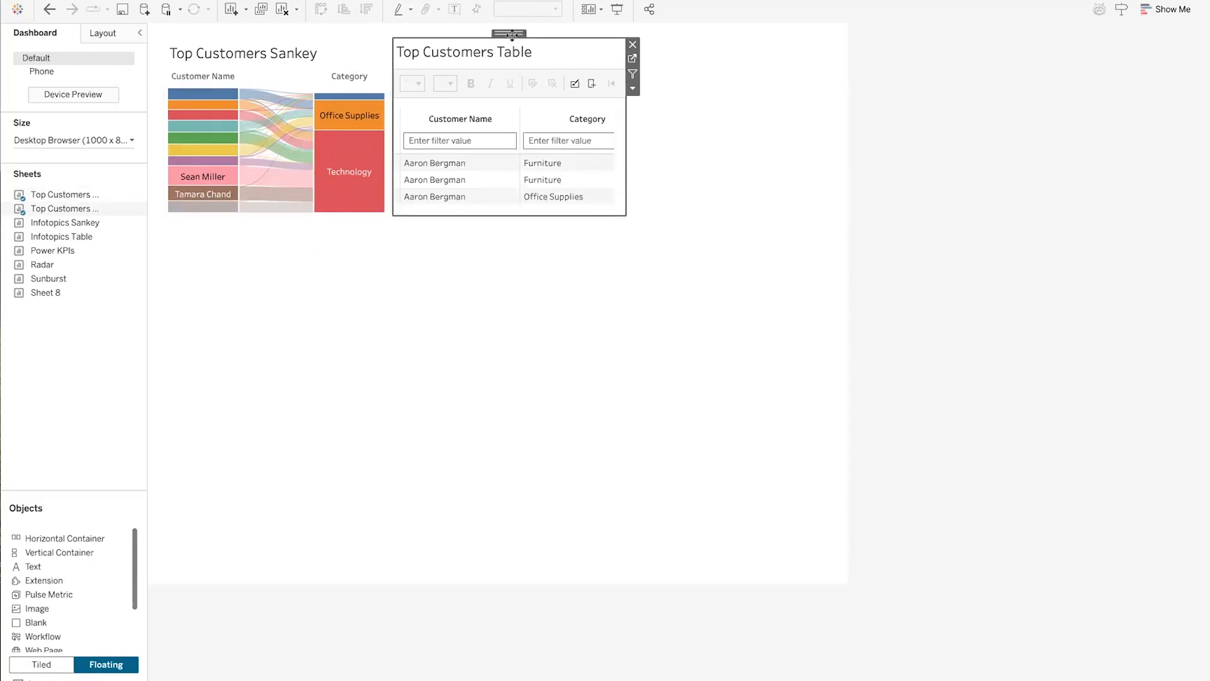
Move the Top Customers Table into the floating container beside the Sankey and select the parent container
left_click_drag(512, 34, 570, 124)
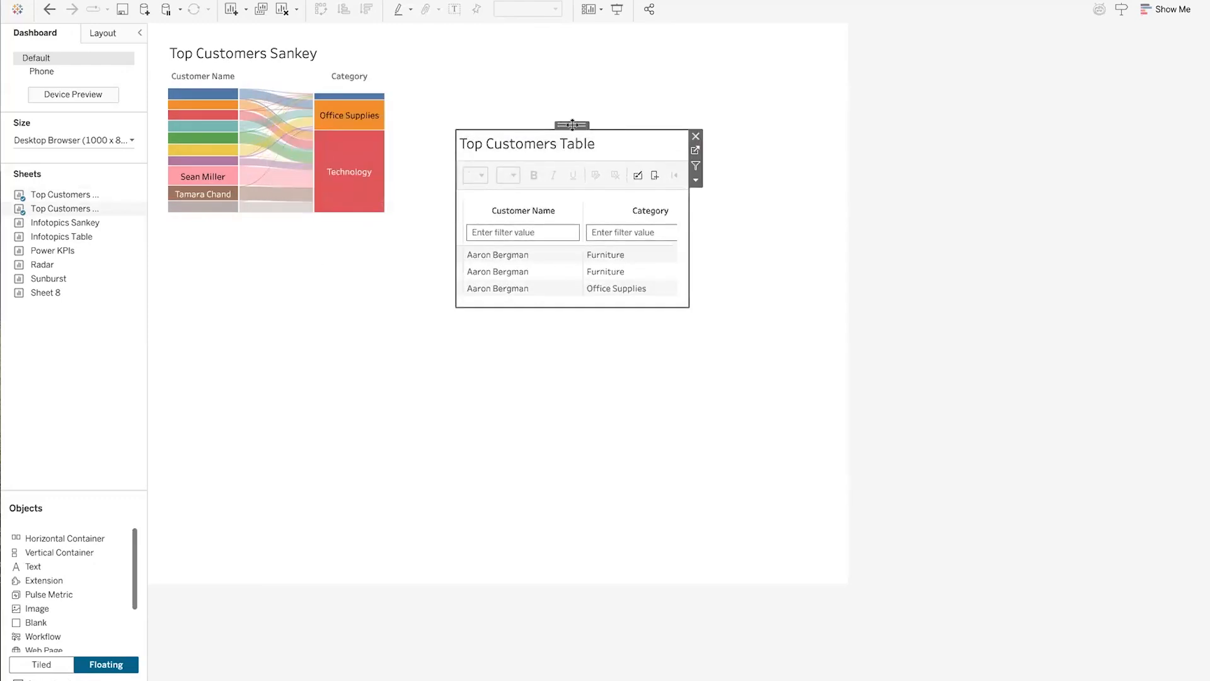
left_click_drag(571, 124, 360, 106)
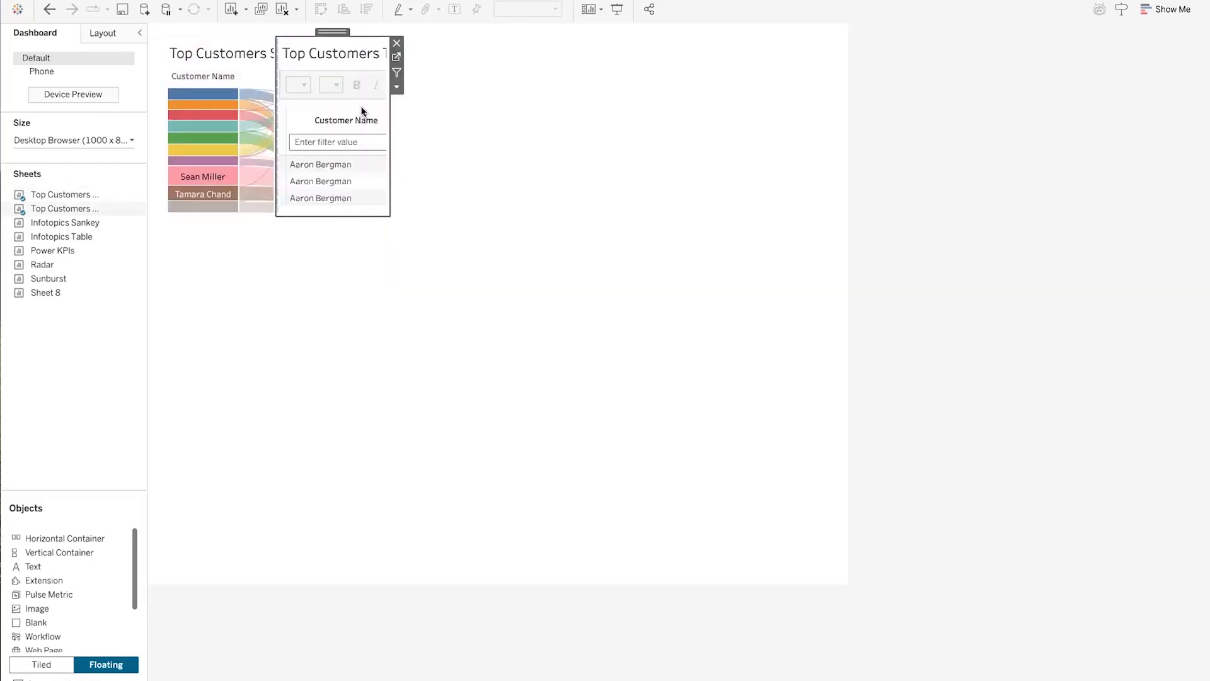
left_click(396, 87)
left_click(396, 89)
double_click(328, 33)
left_click(321, 85)
double_click(328, 34)
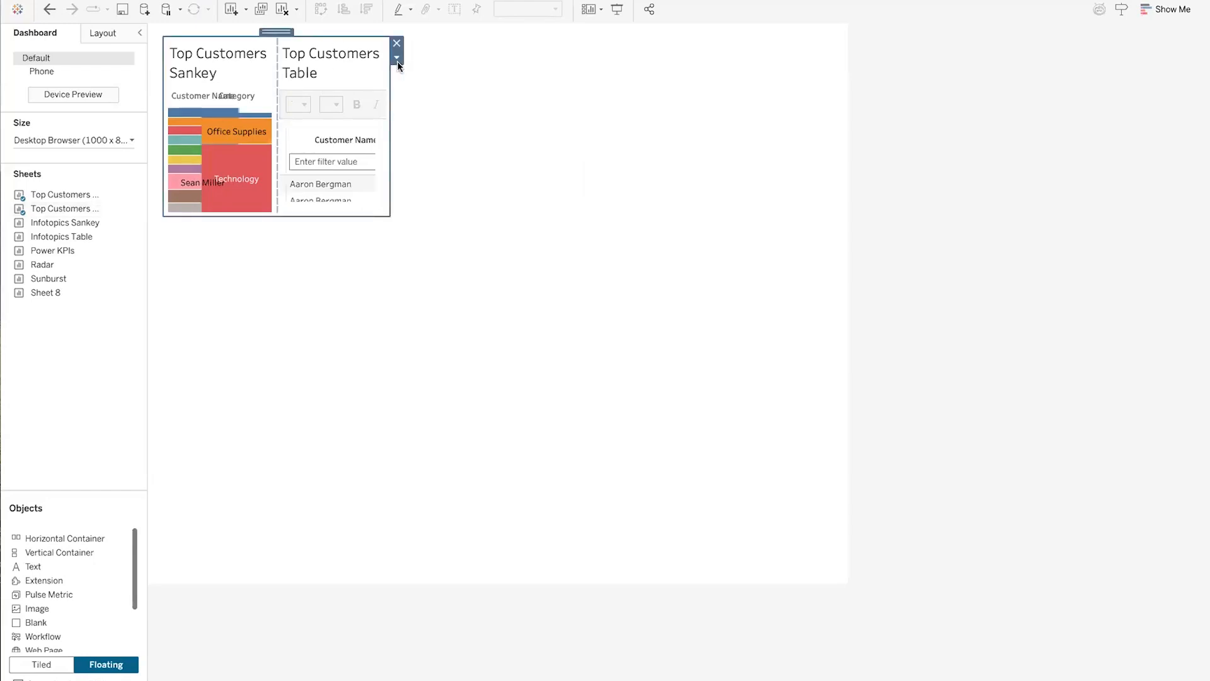
Enlarge the floating container so the Sankey and the table span nearly the full width of the dashboard
left_click(397, 60)
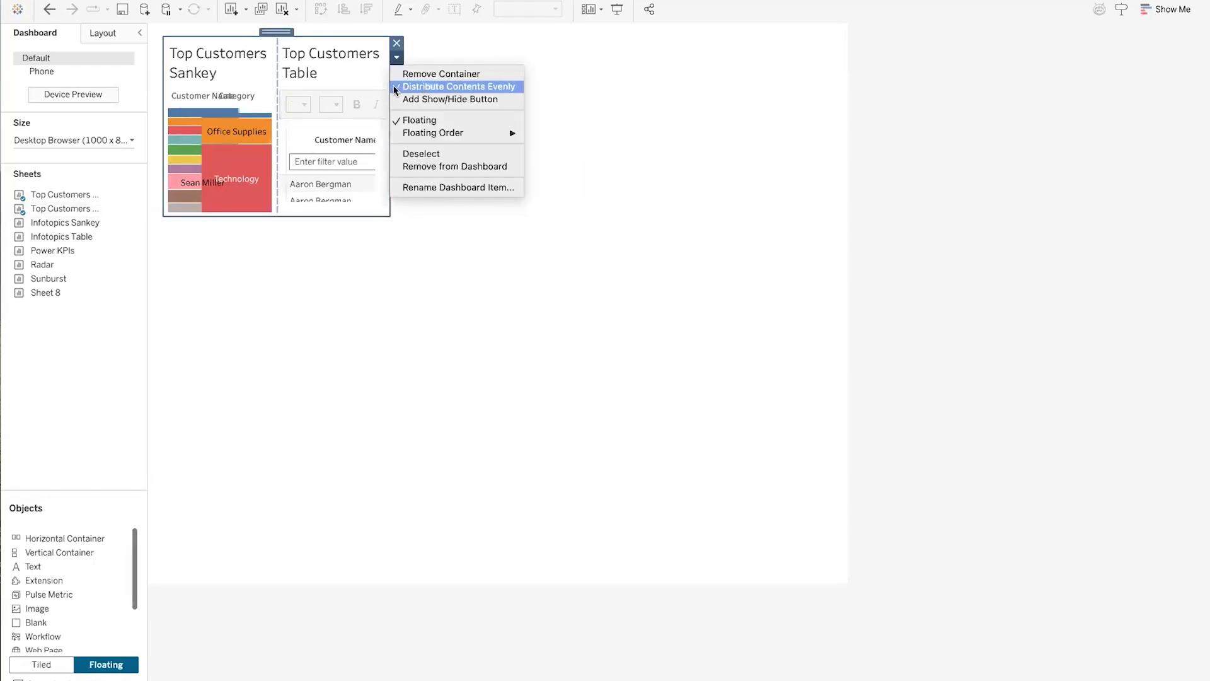
left_click(328, 62)
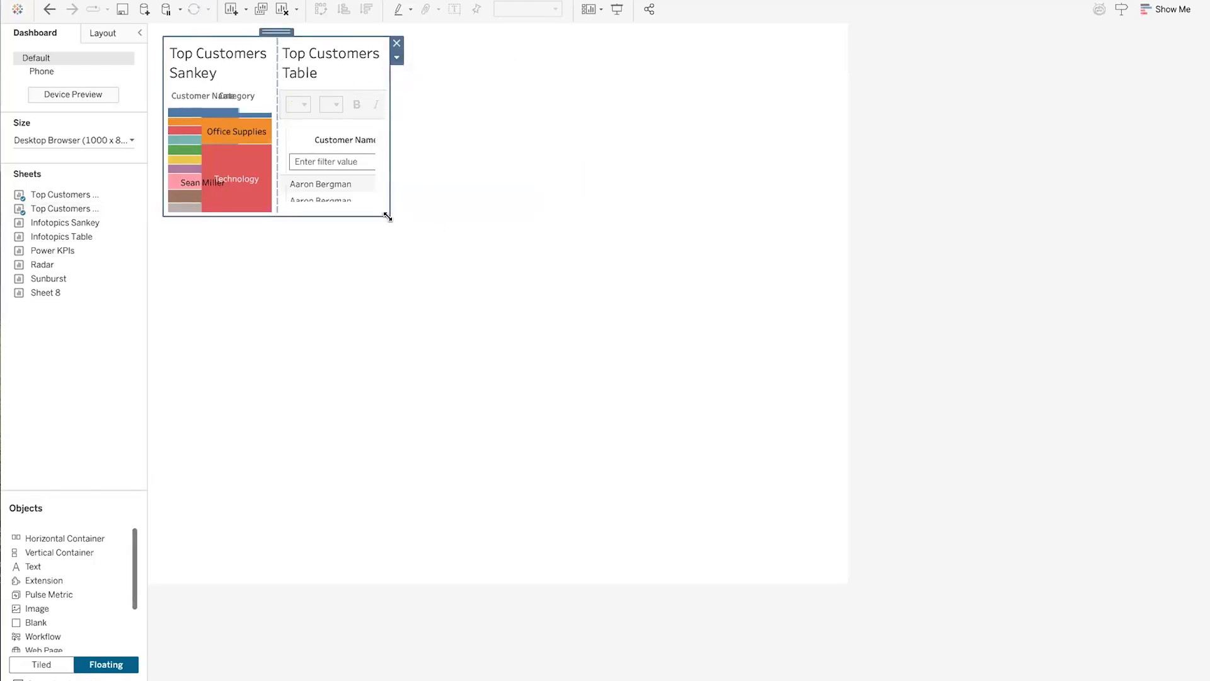
left_click_drag(469, 224, 801, 244)
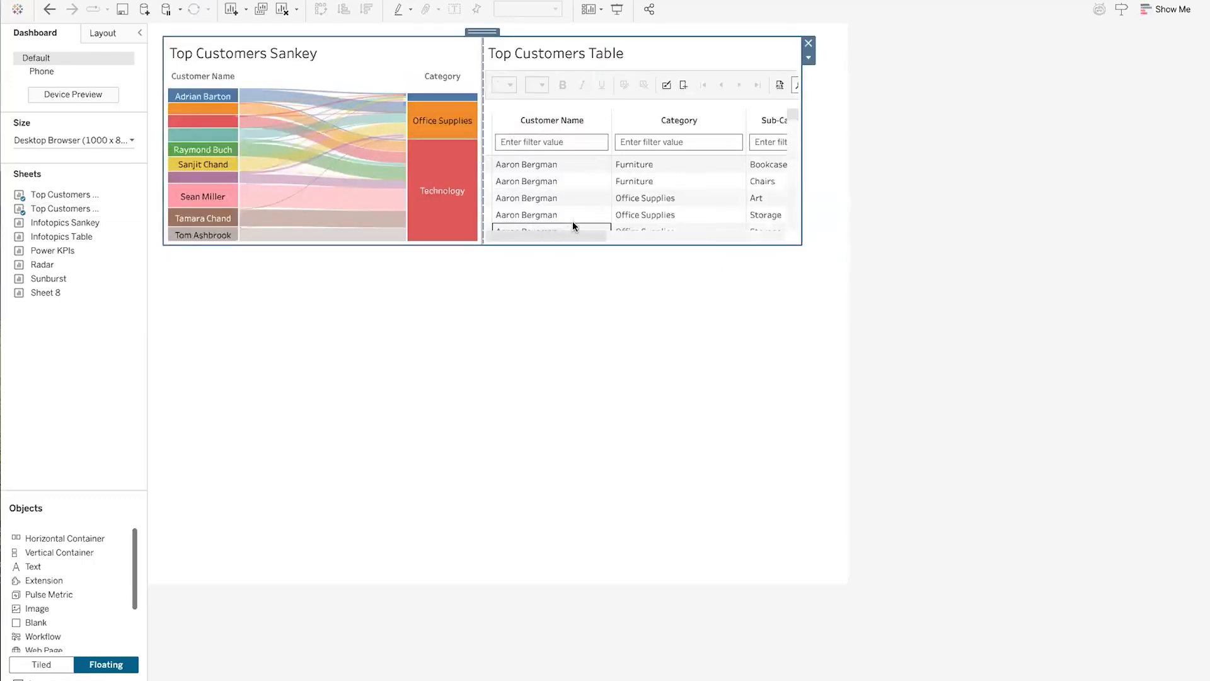
Select the floating container holding the Top Customers Sankey and Table and extend its lower edge to just over half the dashboard height
mouse_move(391, 238)
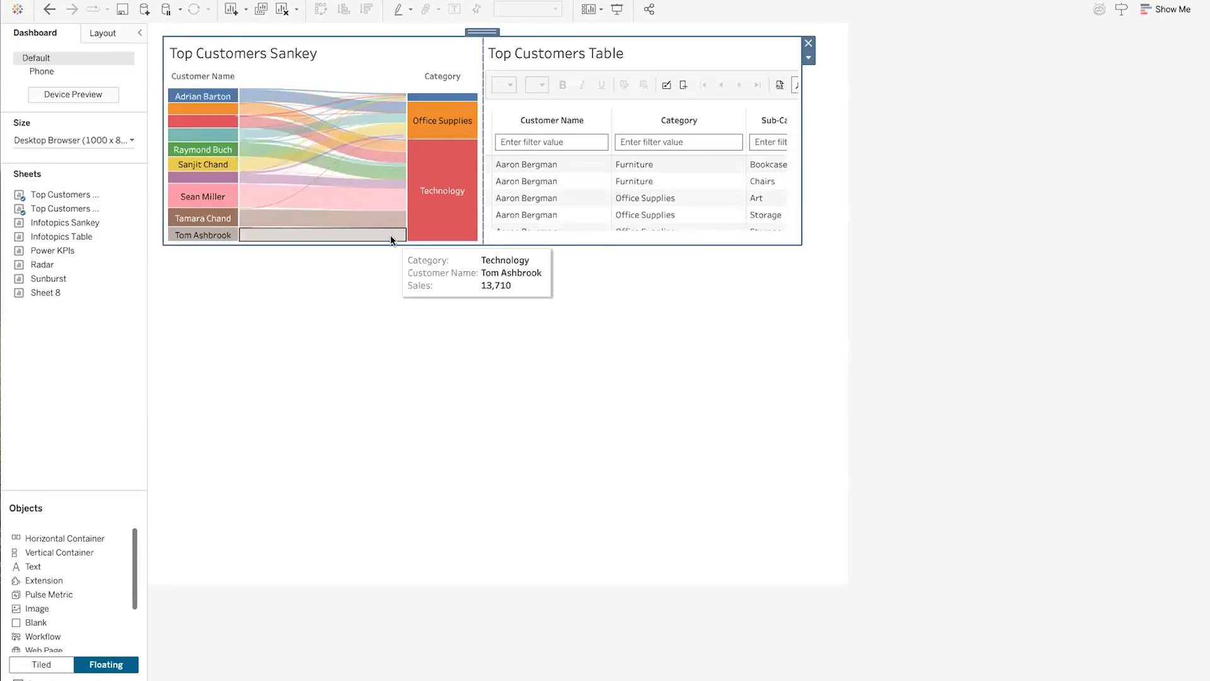
left_click(472, 390)
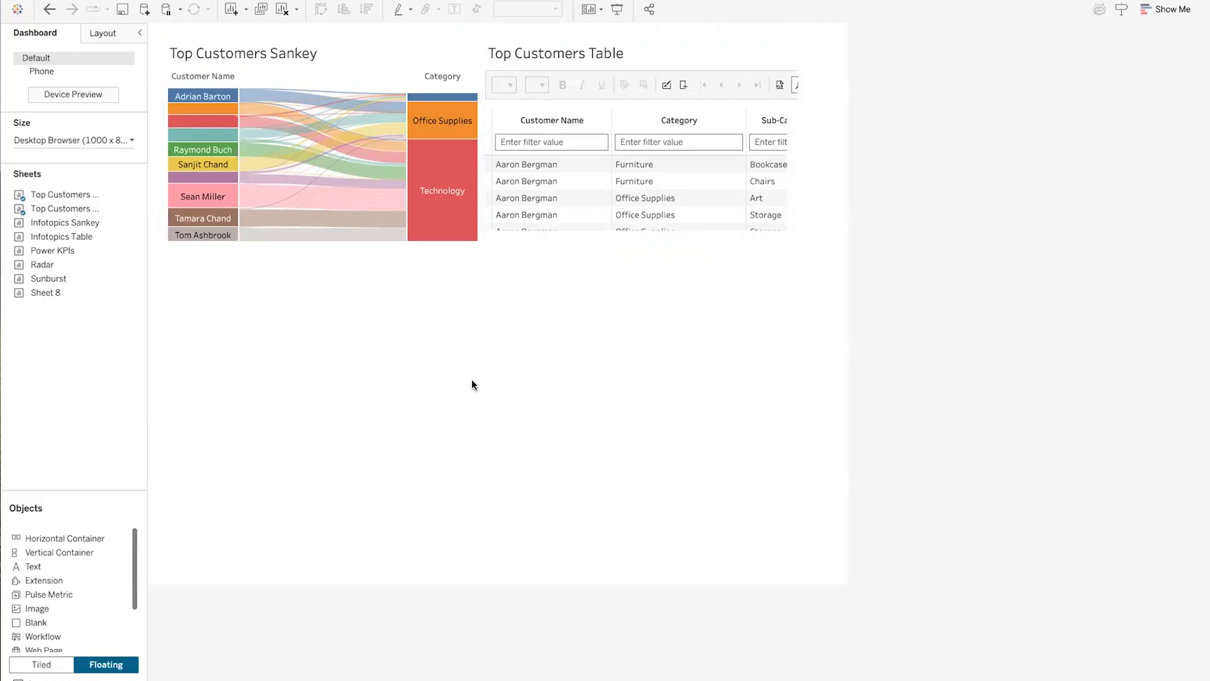
left_click(418, 57)
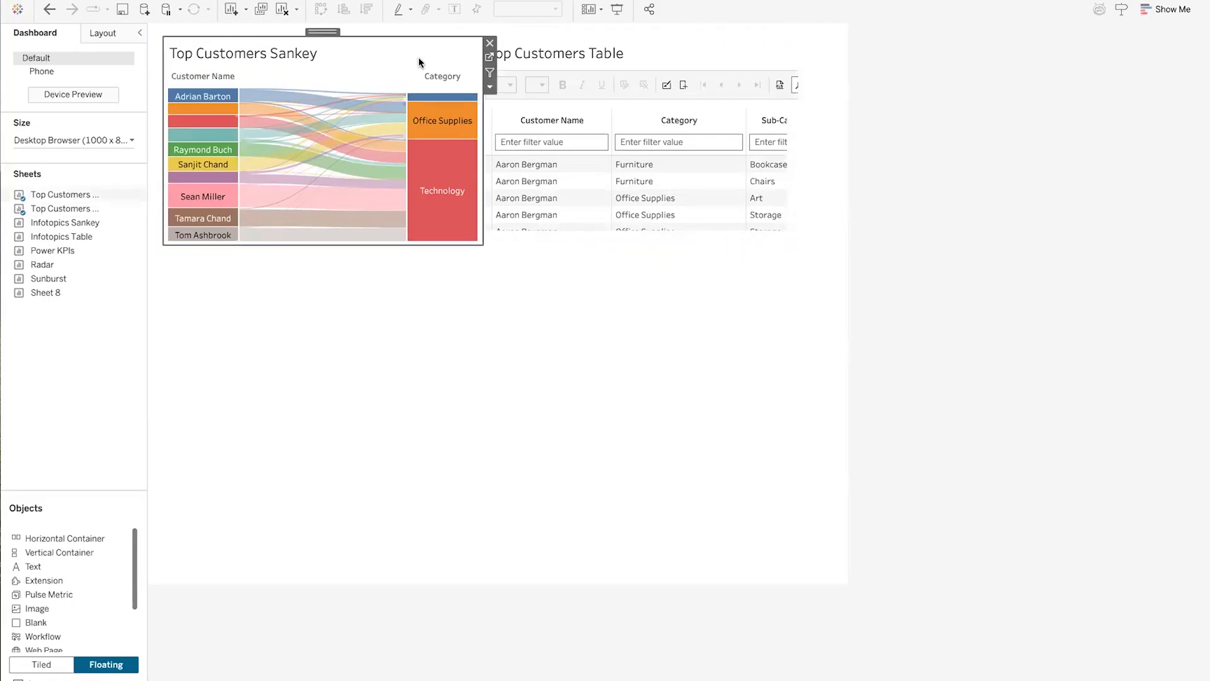
left_click(597, 37)
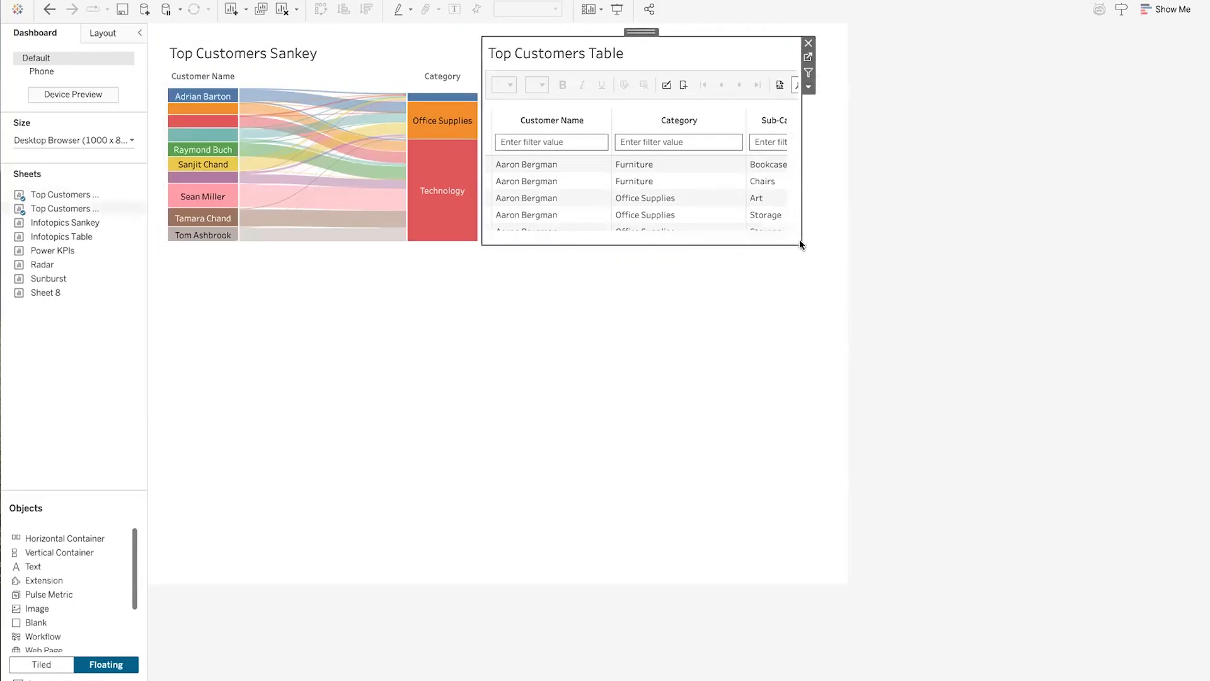
double_click(637, 32)
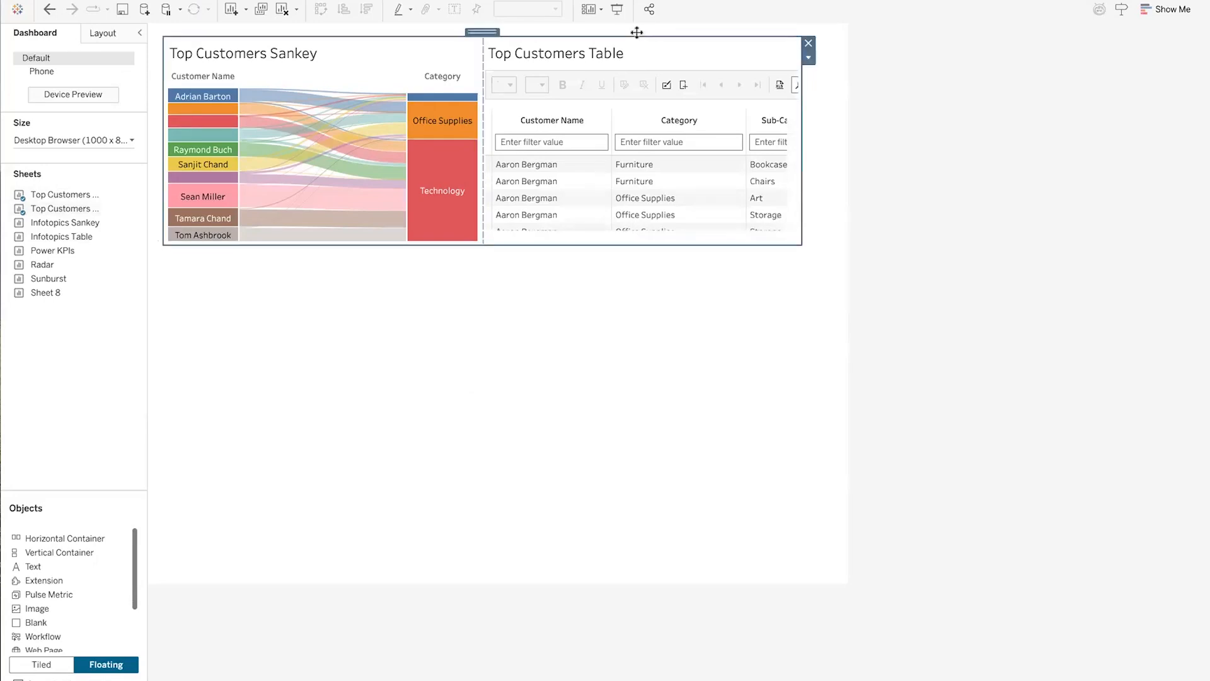
left_click_drag(510, 244, 511, 338)
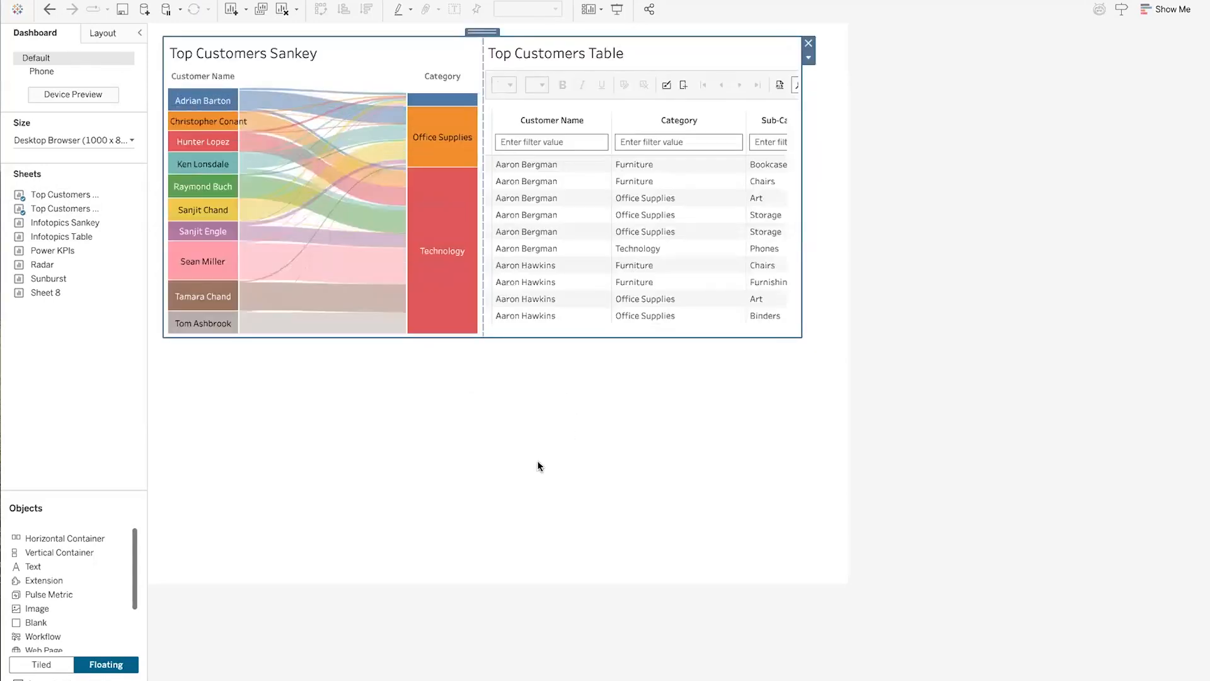